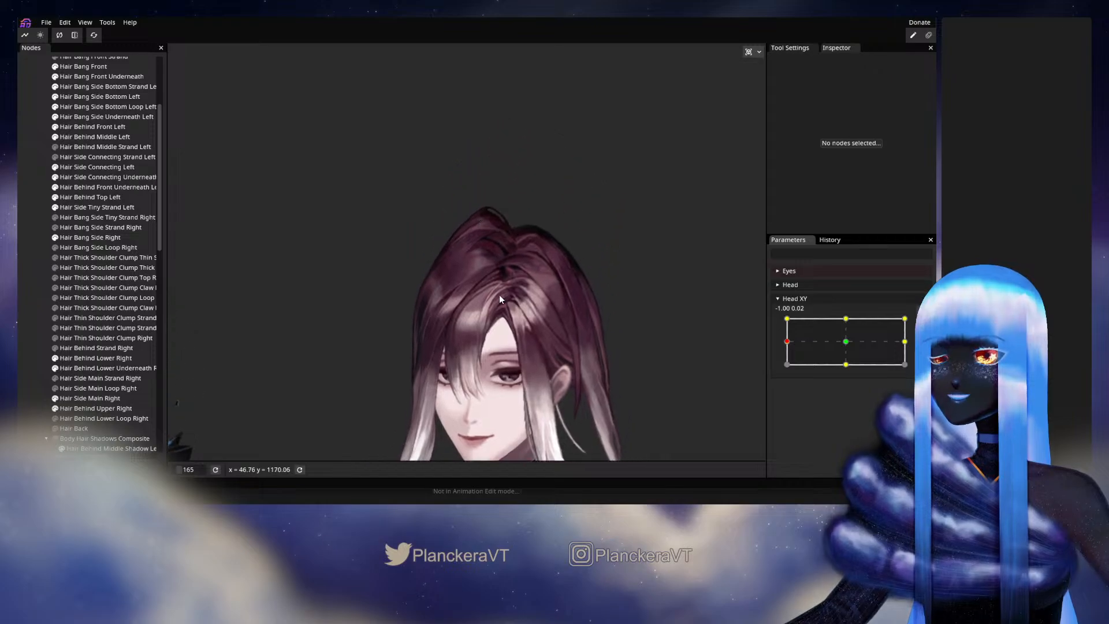
Set the Head XY parameter to -1.00, 1.00 and arm it for editing that head pose.
drag(797, 345, 784, 319)
scroll(703, 326, down, 5)
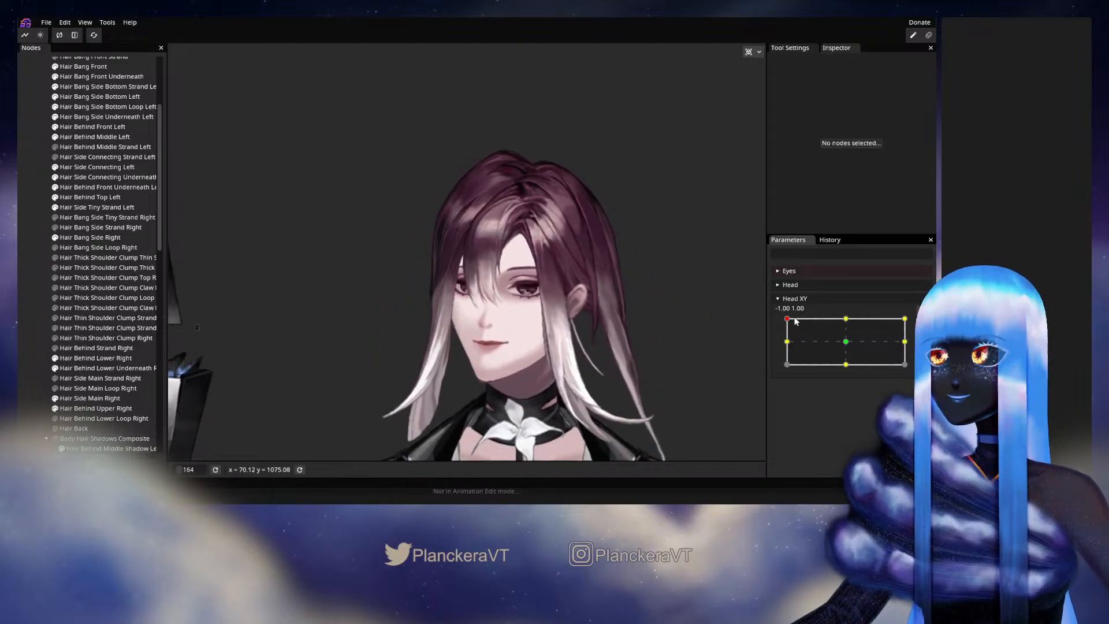
mouse_move(787, 319)
mouse_down()
mouse_move(838, 340)
mouse_move(786, 320)
mouse_up()
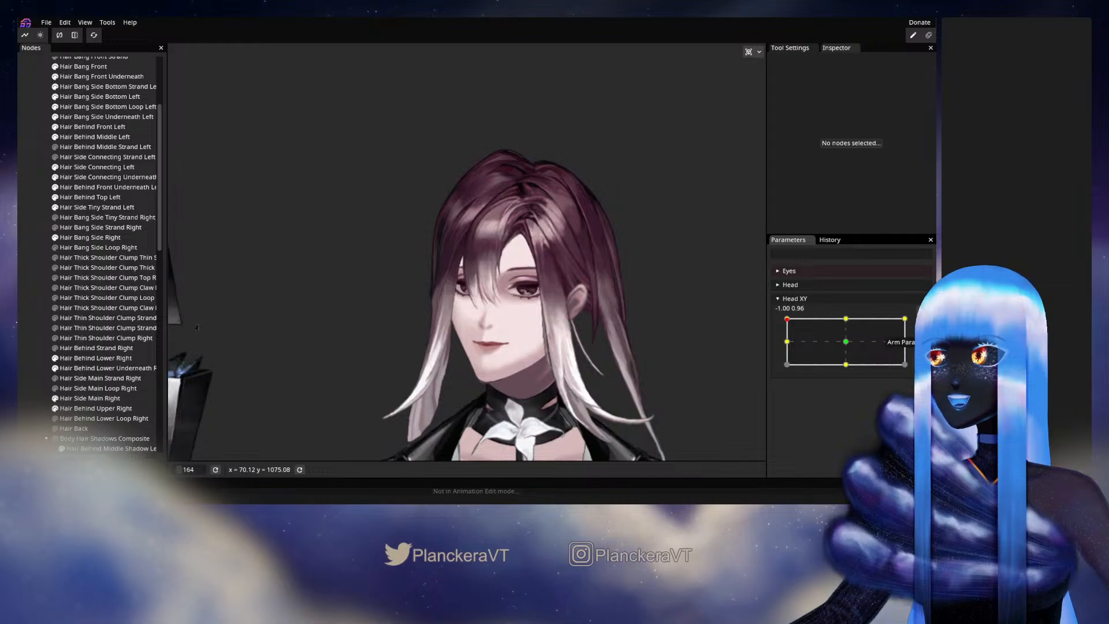
click(915, 324)
Select the Hair Behind Upper Right mesh and prepare a circle deform brush of size 44 for it.
scroll(551, 293, up, 5)
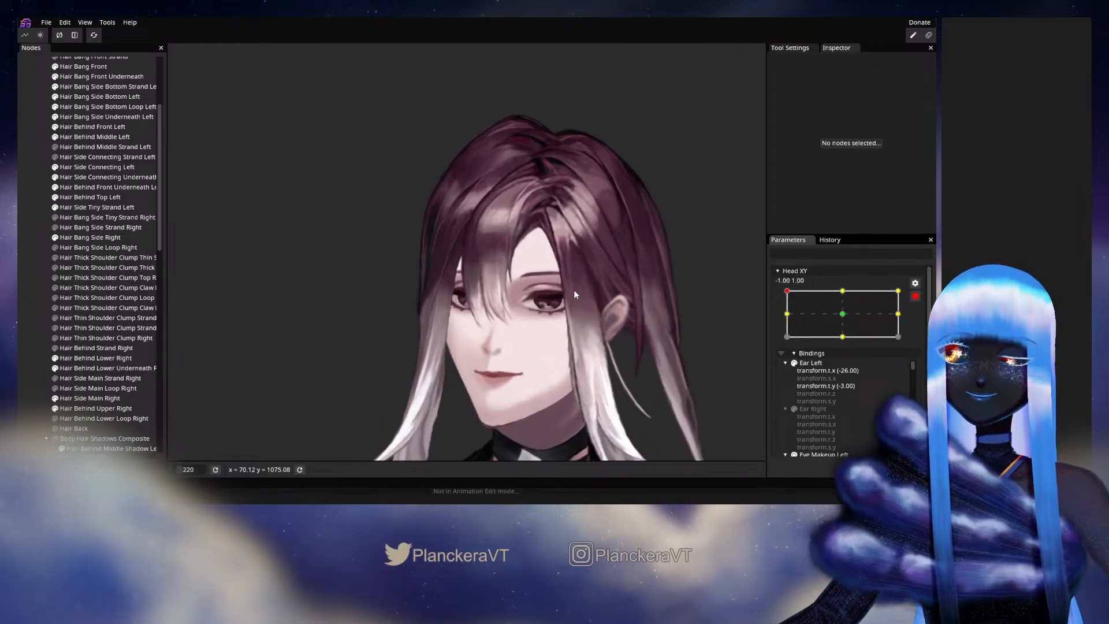
scroll(576, 248, up, 4)
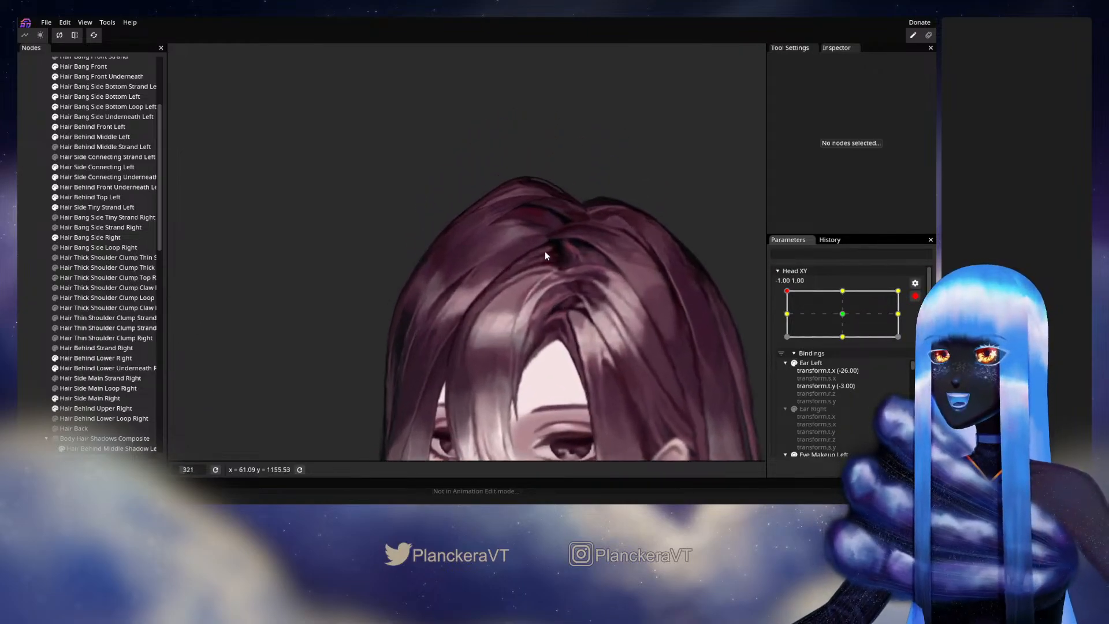
scroll(496, 339, up, 9)
drag(546, 252, 478, 324)
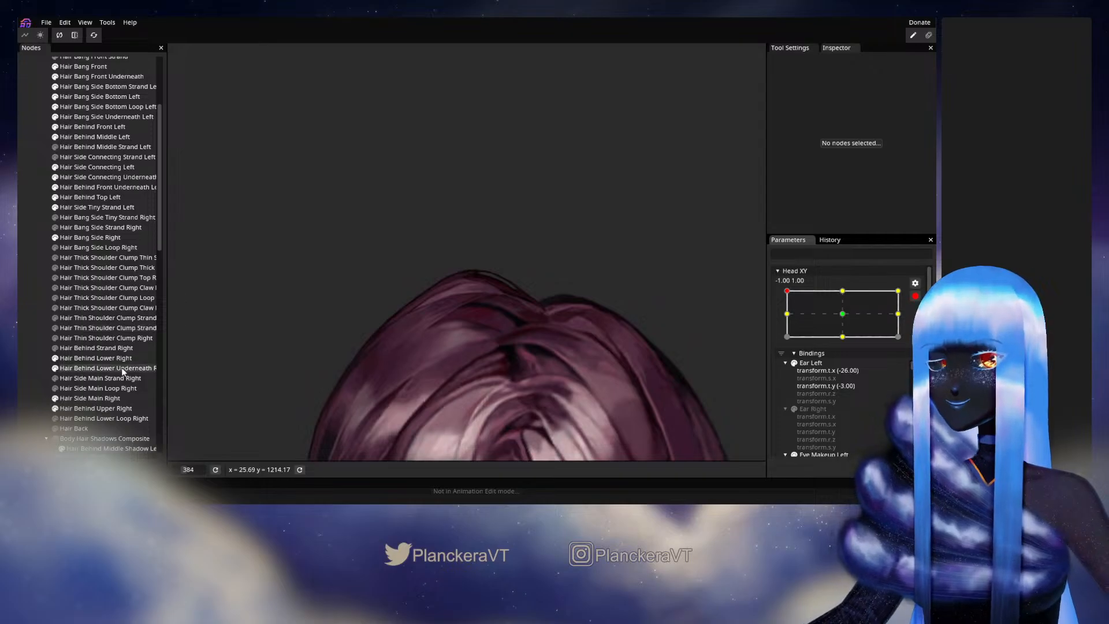
click(92, 410)
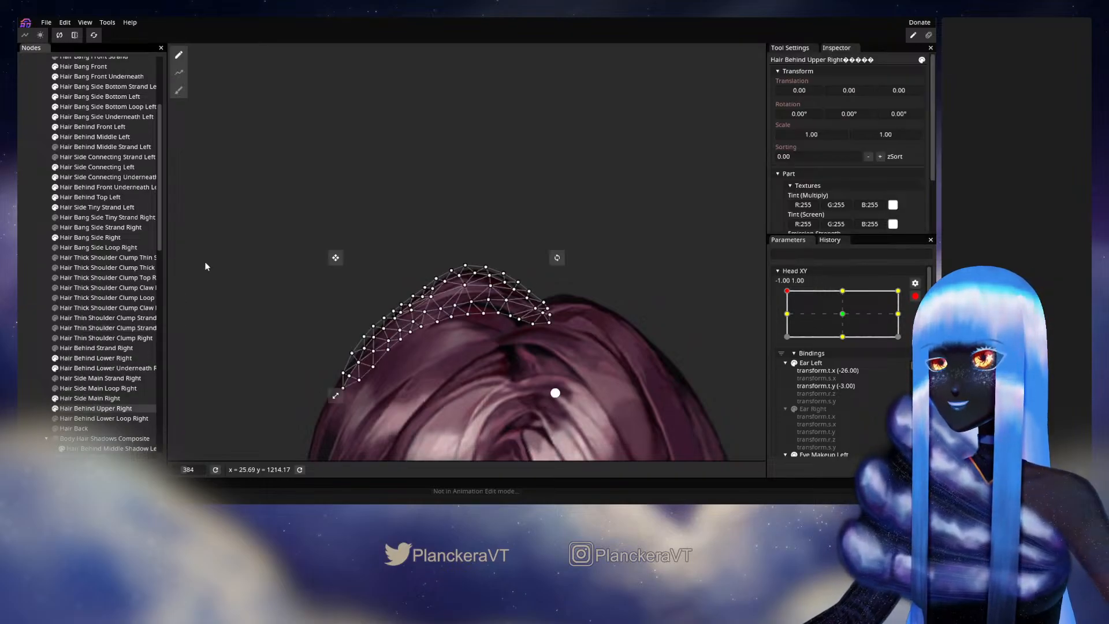
scroll(204, 179, up, 1)
click(180, 90)
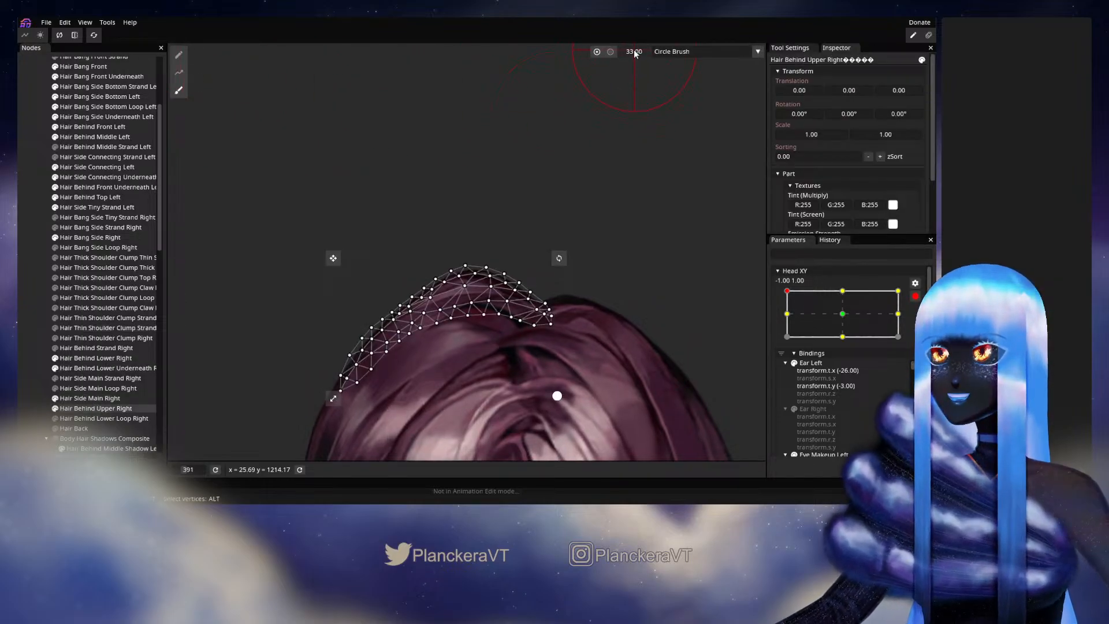
drag(634, 52, 641, 52)
scroll(469, 214, up, 8)
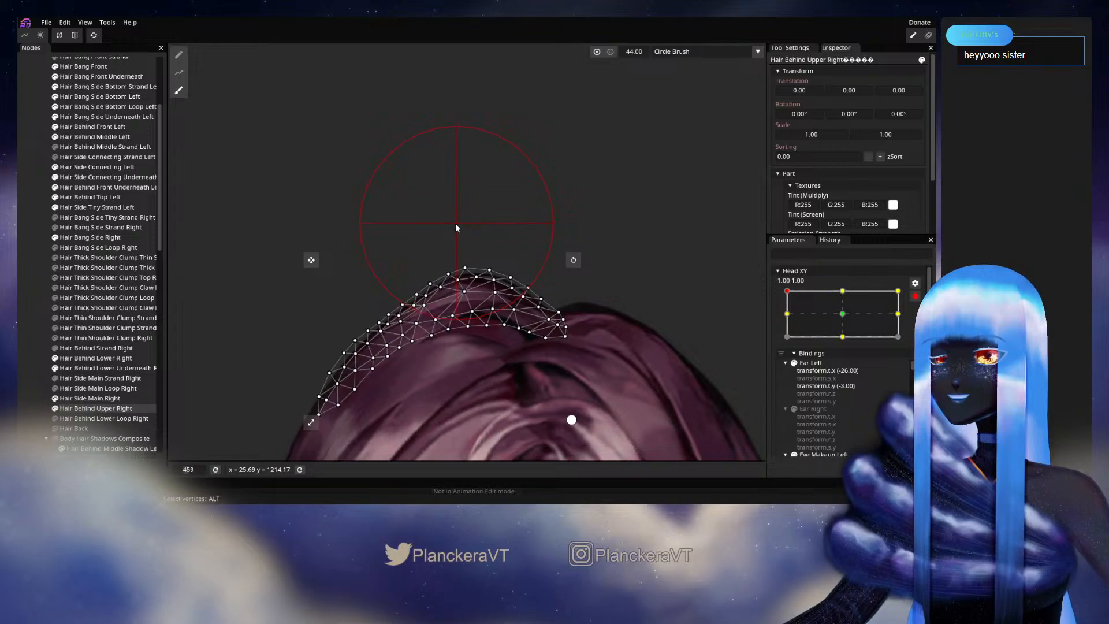
Nudge the crest of the Hair Behind Upper Right mesh slightly toward the hair parting, redoing the first stroke more gently, and deselect the mesh.
drag(453, 231, 463, 235)
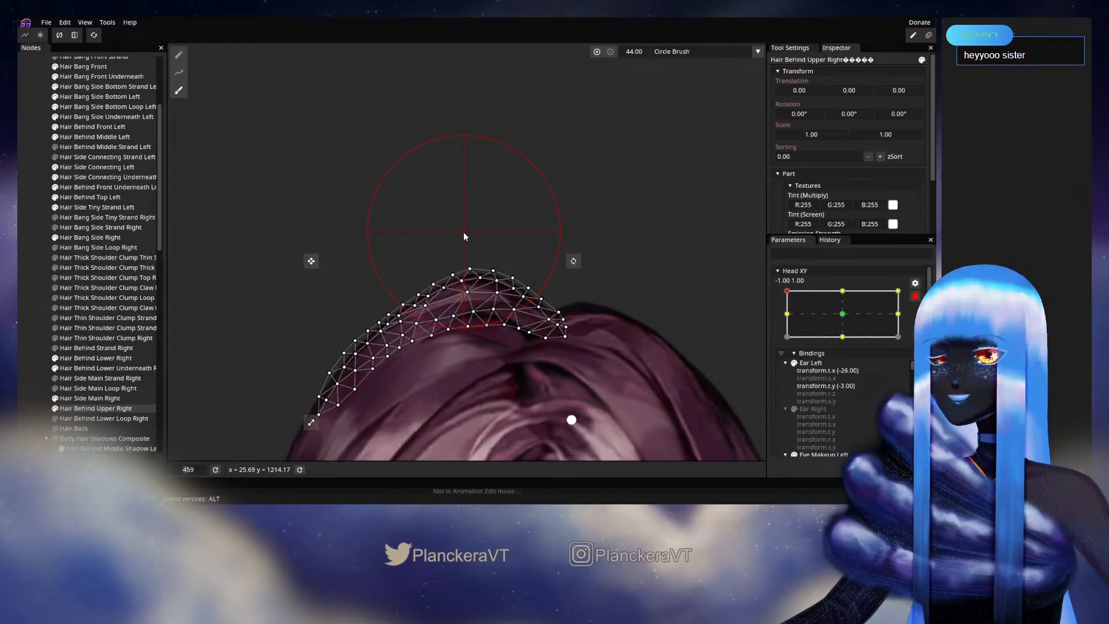
key(ctrl+z)
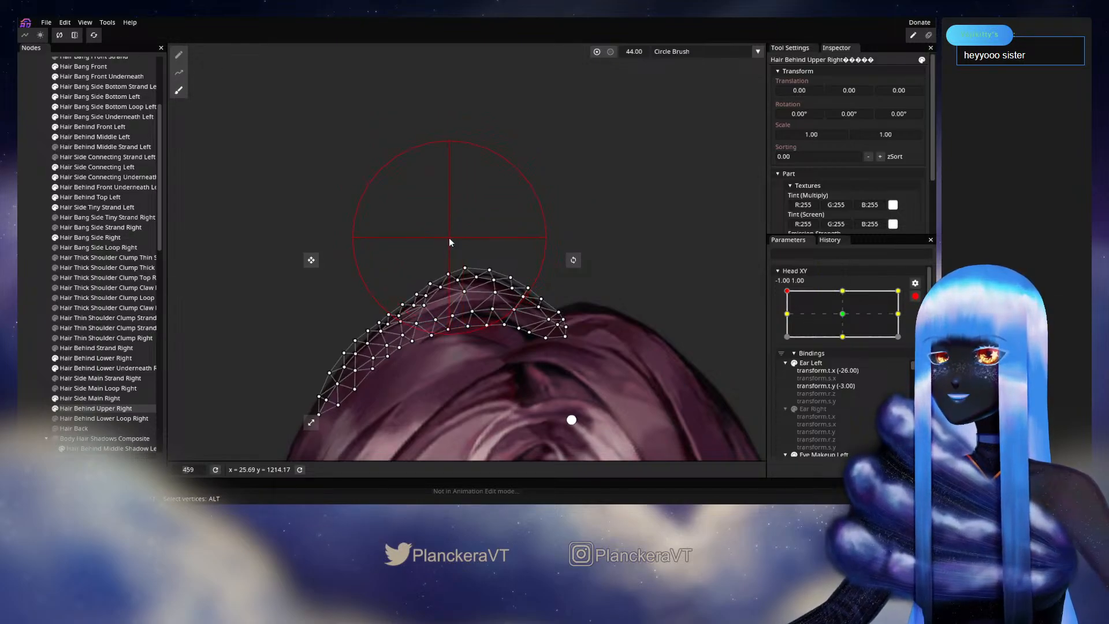
drag(450, 242, 457, 241)
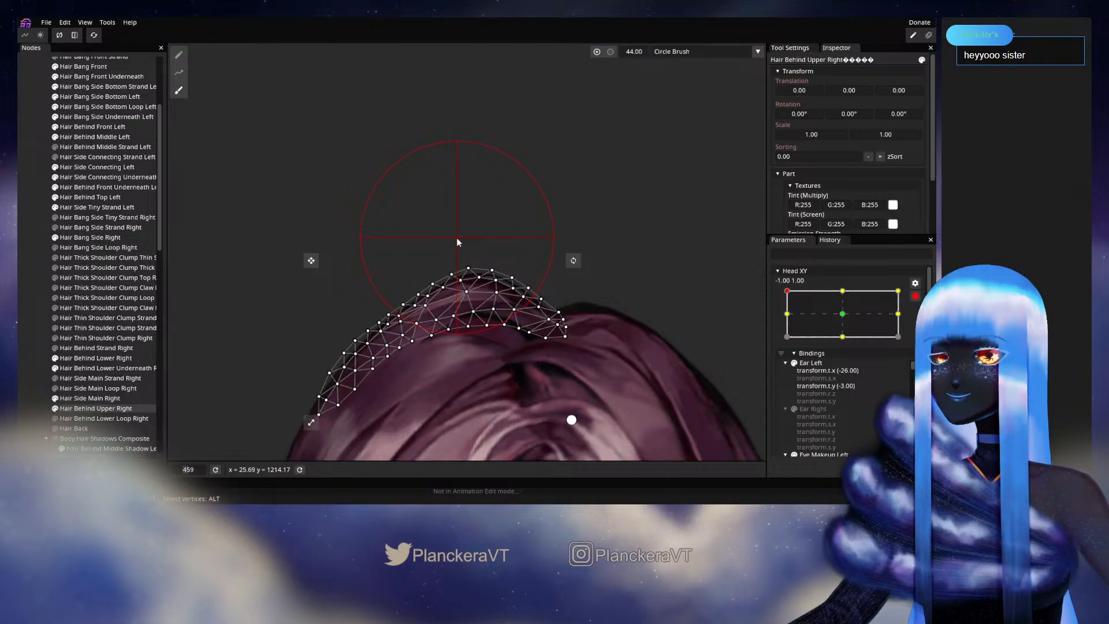
drag(457, 239, 459, 240)
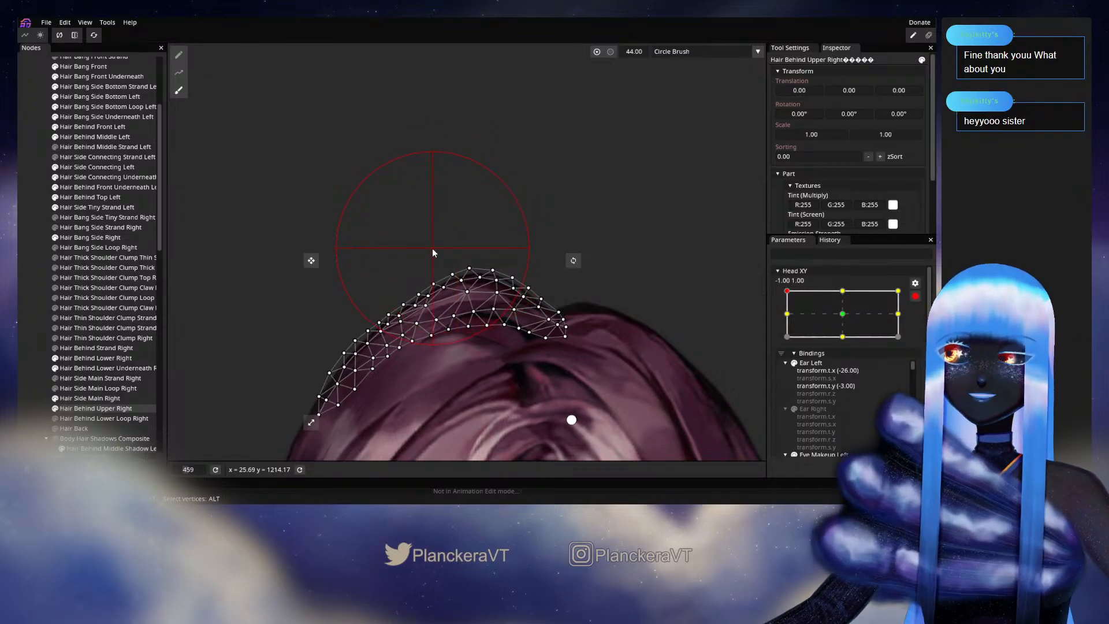
click(22, 278)
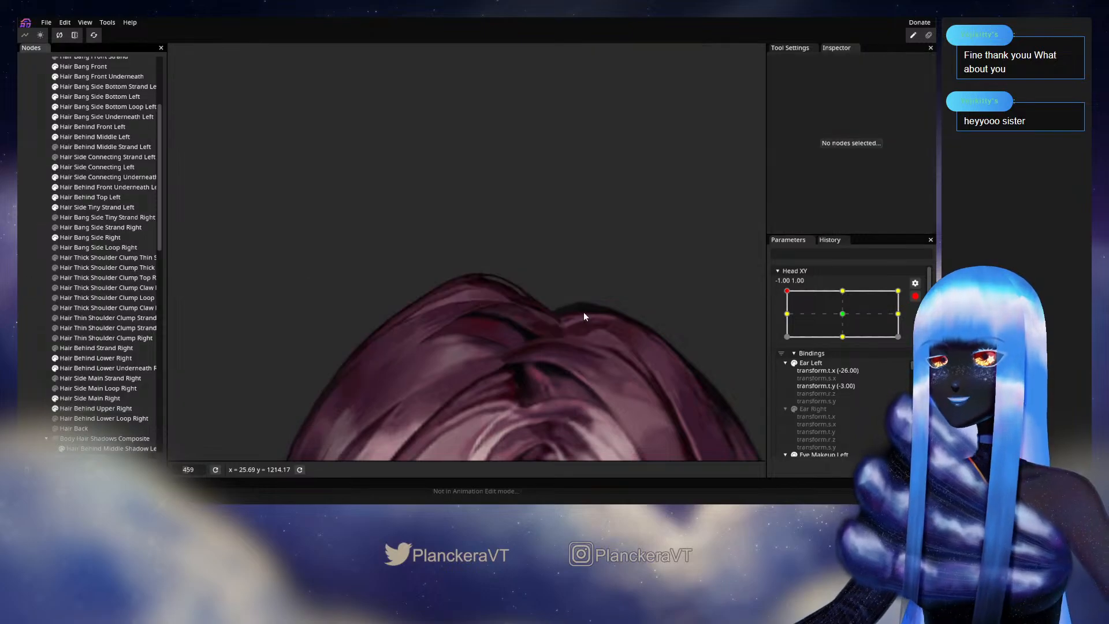
Disarm Head XY and move it around -1.00, 1.00 and down to about -1.00, 0.02 to check the hair deformation.
scroll(584, 312, down, 5)
scroll(589, 321, down, 2)
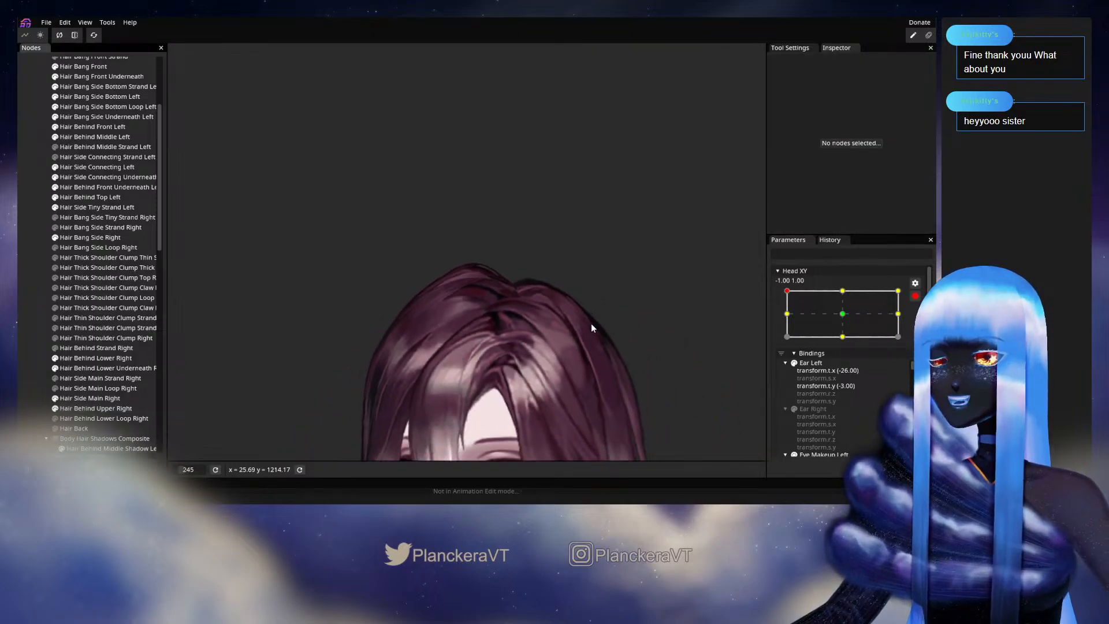
drag(611, 341, 637, 248)
click(916, 296)
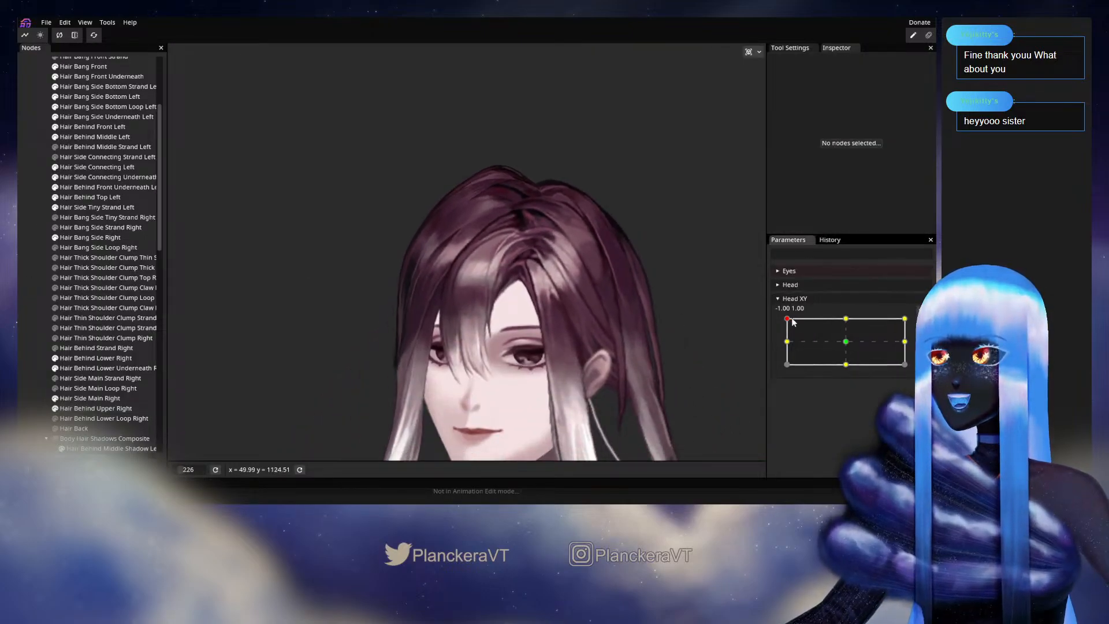
mouse_move(787, 321)
mouse_down()
mouse_move(846, 345)
mouse_move(788, 322)
mouse_move(797, 319)
mouse_move(846, 345)
mouse_move(797, 321)
mouse_move(771, 328)
mouse_move(772, 338)
mouse_move(773, 319)
mouse_up()
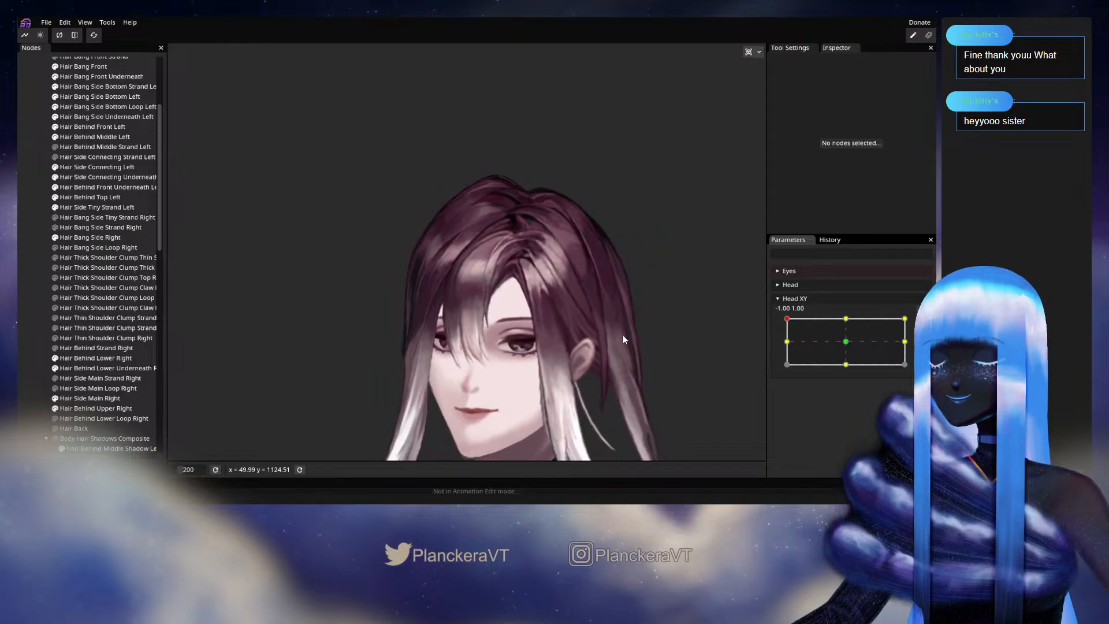
mouse_move(788, 322)
mouse_down()
mouse_move(848, 346)
mouse_move(786, 320)
mouse_up()
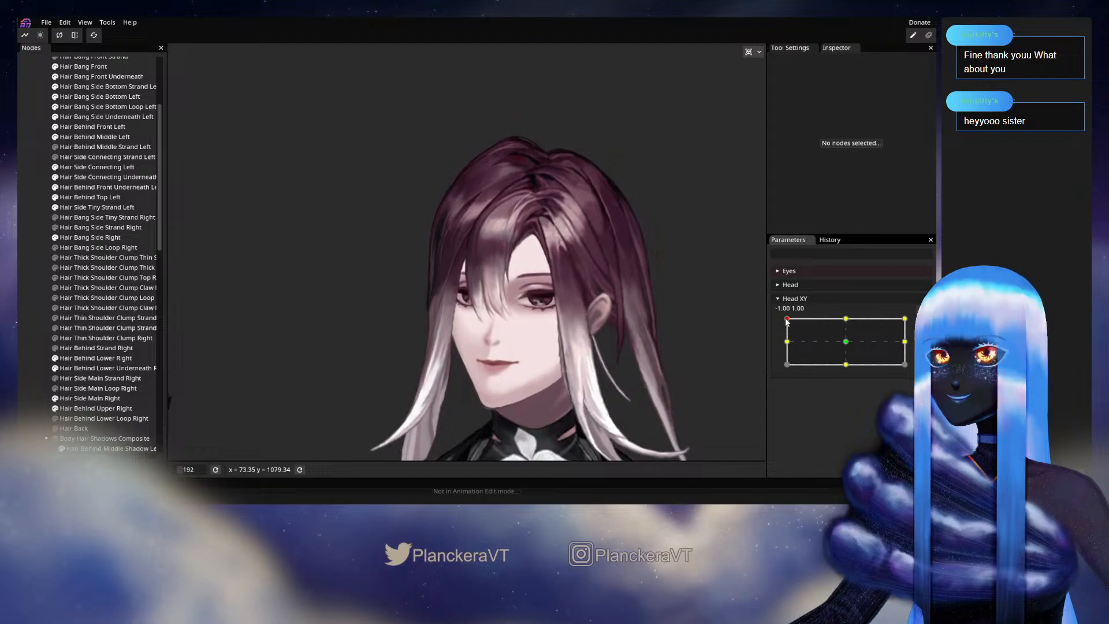
drag(786, 322, 785, 343)
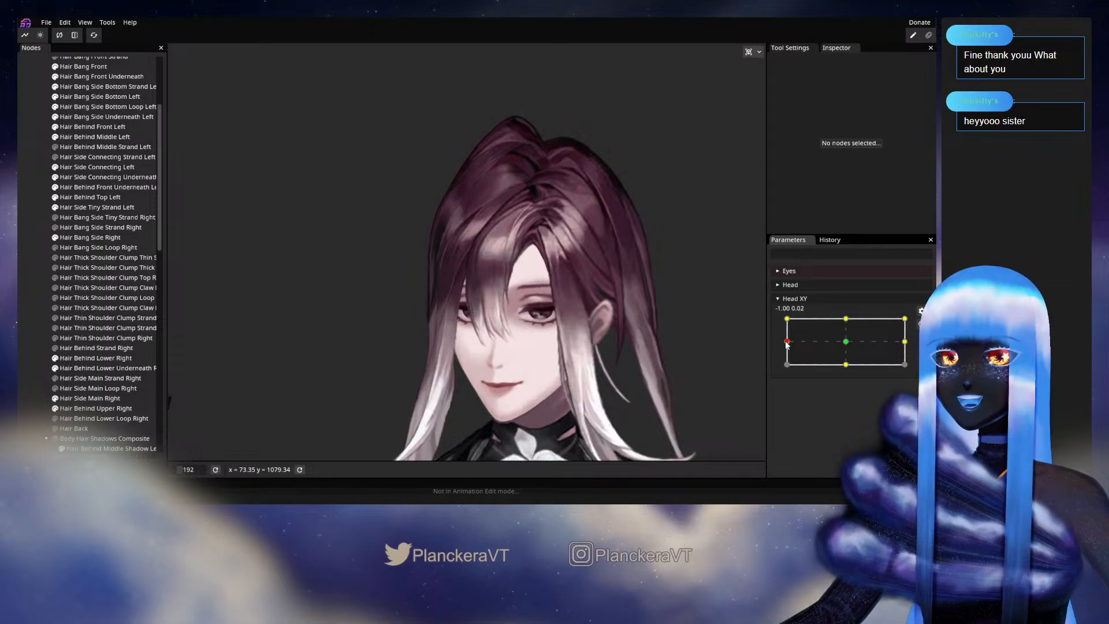
drag(669, 340, 622, 251)
Return Head XY to -1.00, 1.00 and save the project.
click(786, 317)
scroll(639, 297, up, 5)
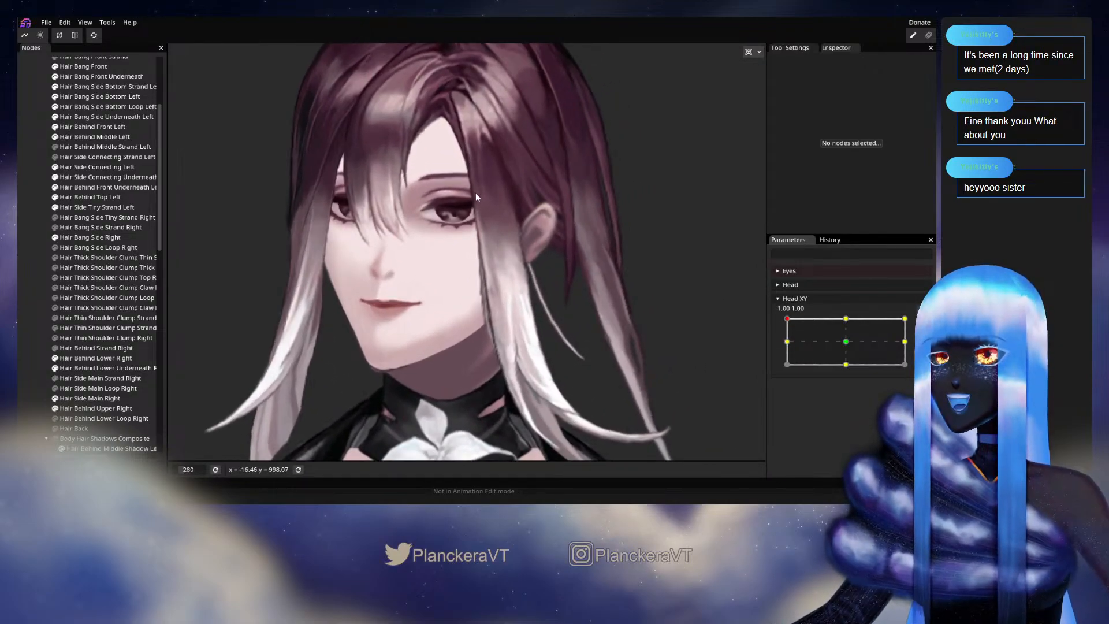
key(ctrl+s)
scroll(87, 249, up, 1)
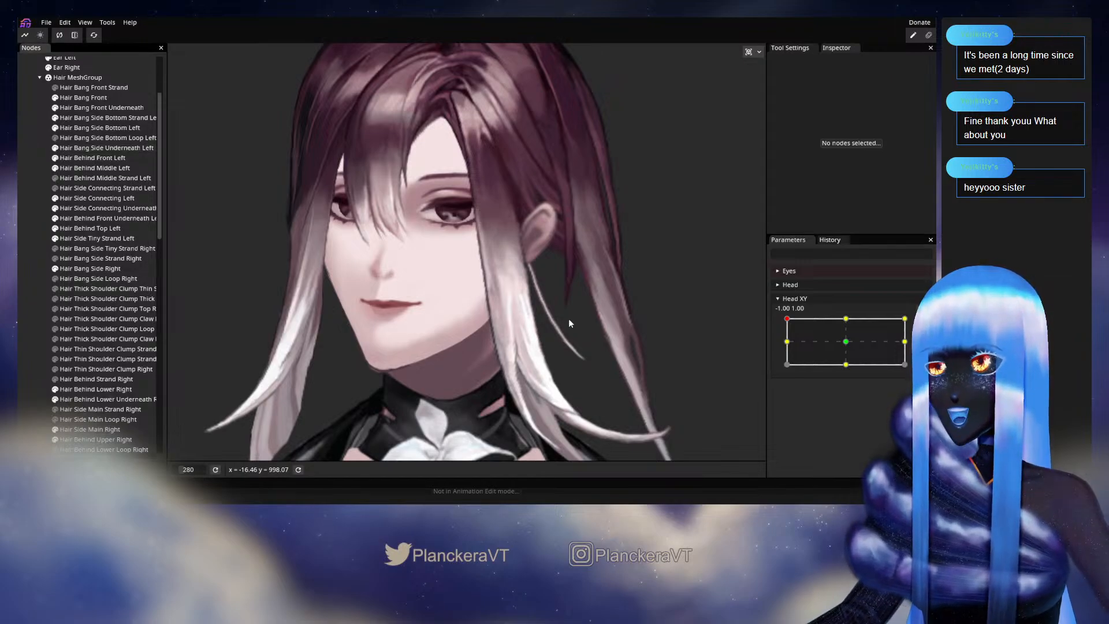
Test the head motion around the -1.00, 1.00 pose and arm Head XY there again for editing.
scroll(569, 317, down, 2)
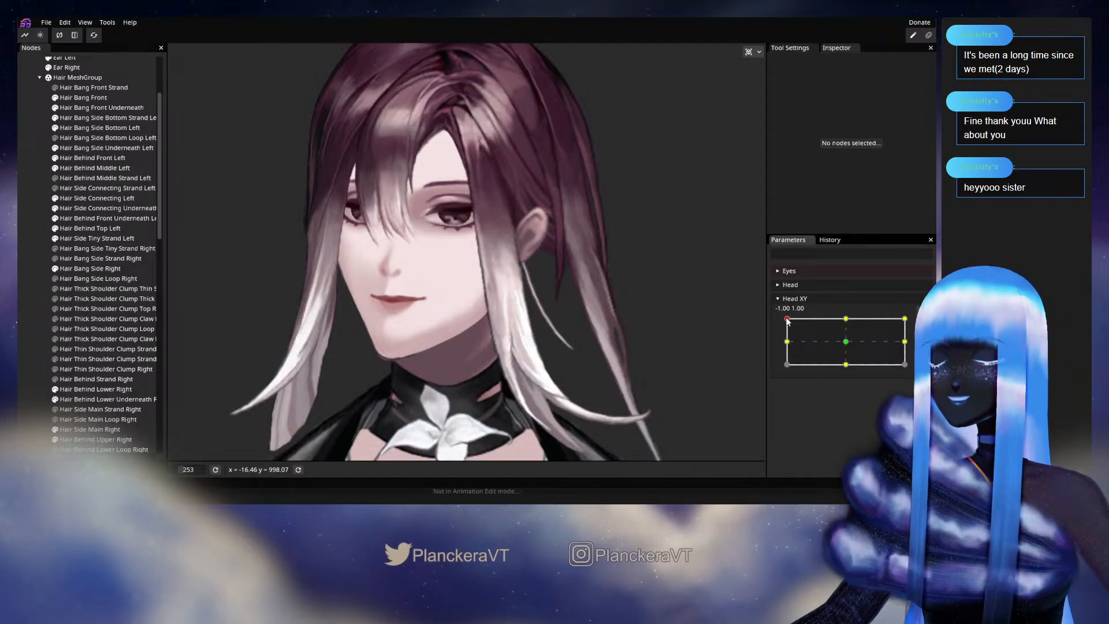
mouse_move(787, 321)
mouse_down()
mouse_move(784, 345)
mouse_move(779, 315)
mouse_move(772, 342)
mouse_move(773, 313)
mouse_move(768, 346)
mouse_move(770, 315)
mouse_up()
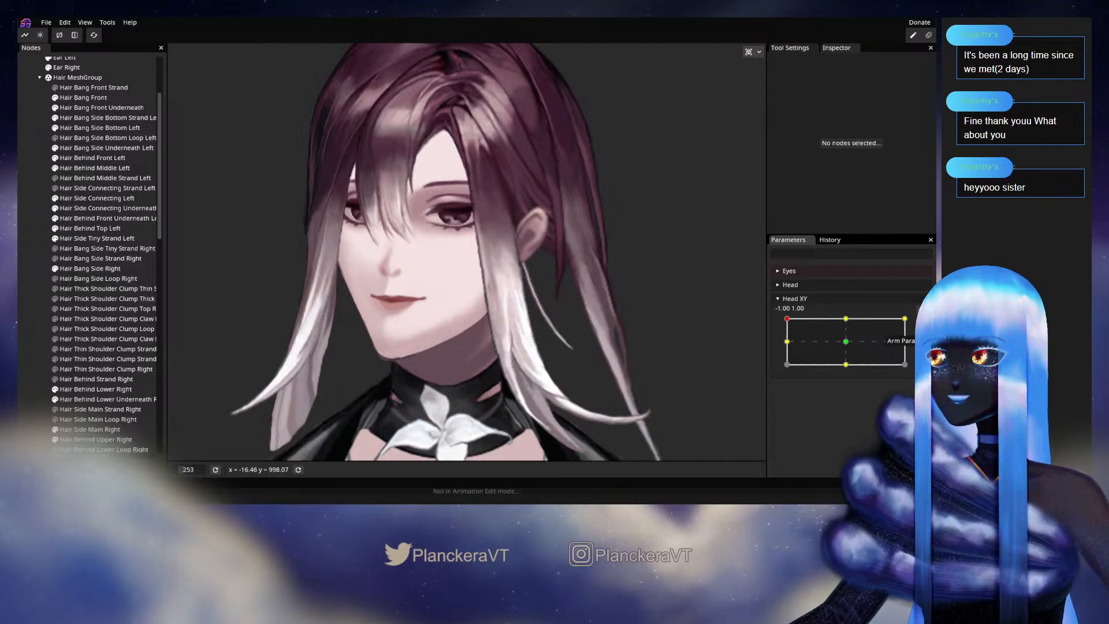
click(923, 323)
Select the Hair Bang Side Bottom Left mesh and brush its inner edge beside the forehead slightly upward with the size 44 circle brush.
scroll(435, 277, up, 3)
drag(435, 283, 456, 341)
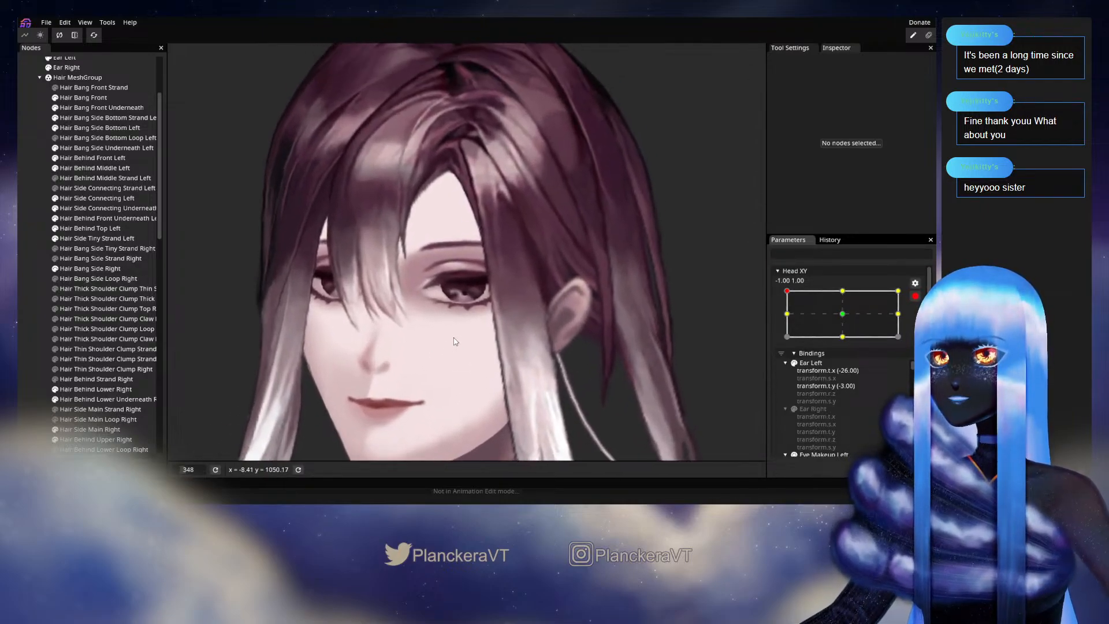
scroll(456, 342, up, 1)
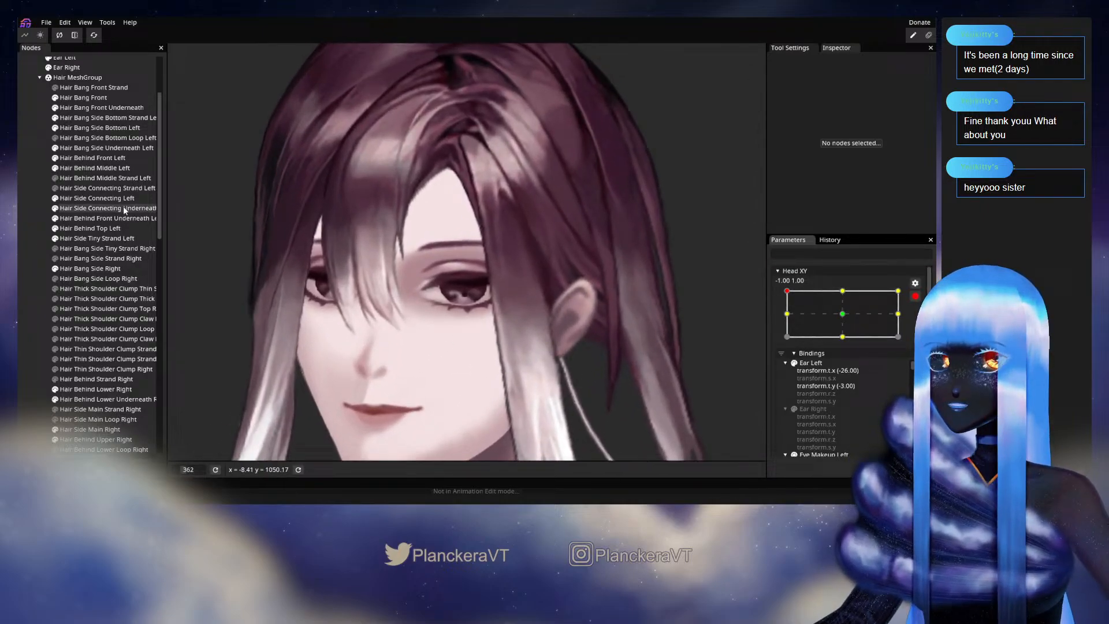
click(96, 129)
scroll(443, 274, up, 2)
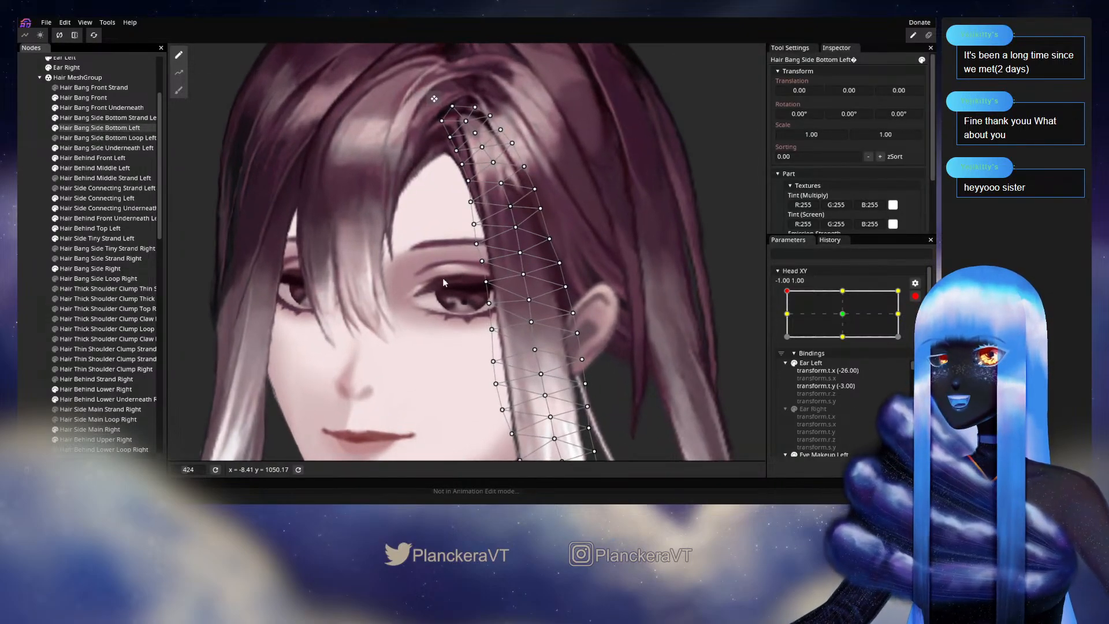
scroll(427, 298, down, 3)
drag(364, 393, 470, 266)
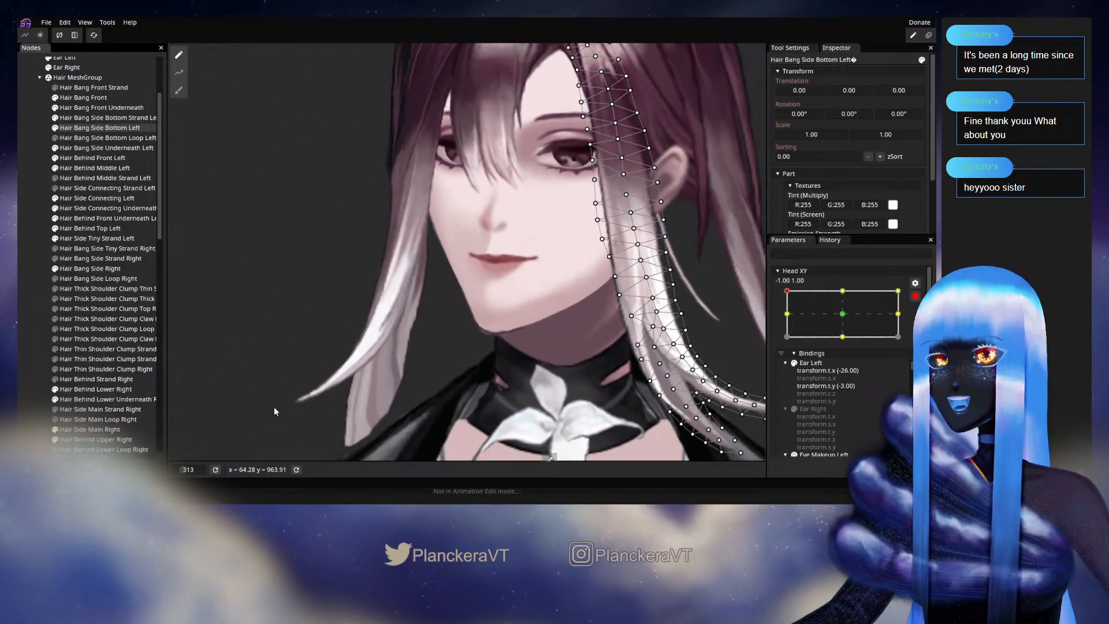
drag(485, 153, 398, 238)
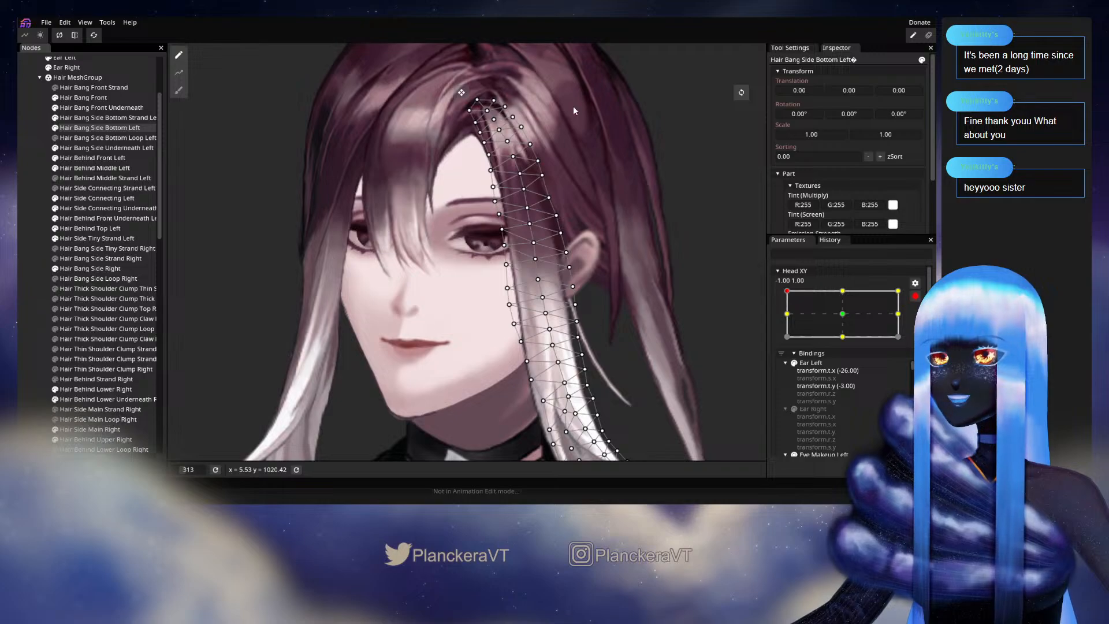
scroll(517, 259, up, 2)
drag(472, 214, 420, 293)
scroll(421, 293, up, 2)
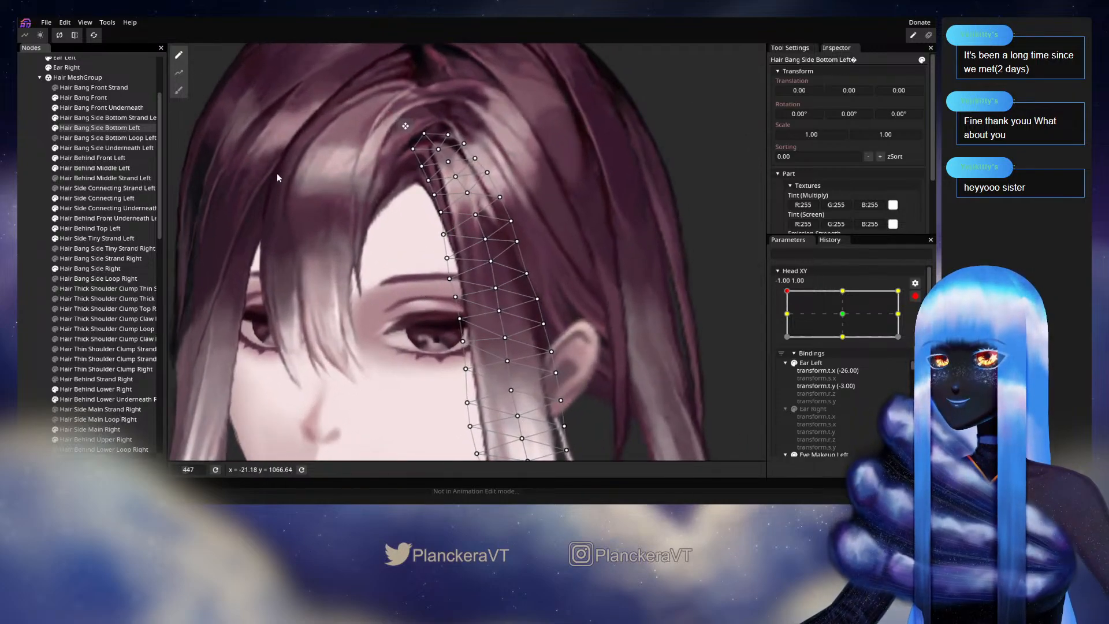
click(178, 91)
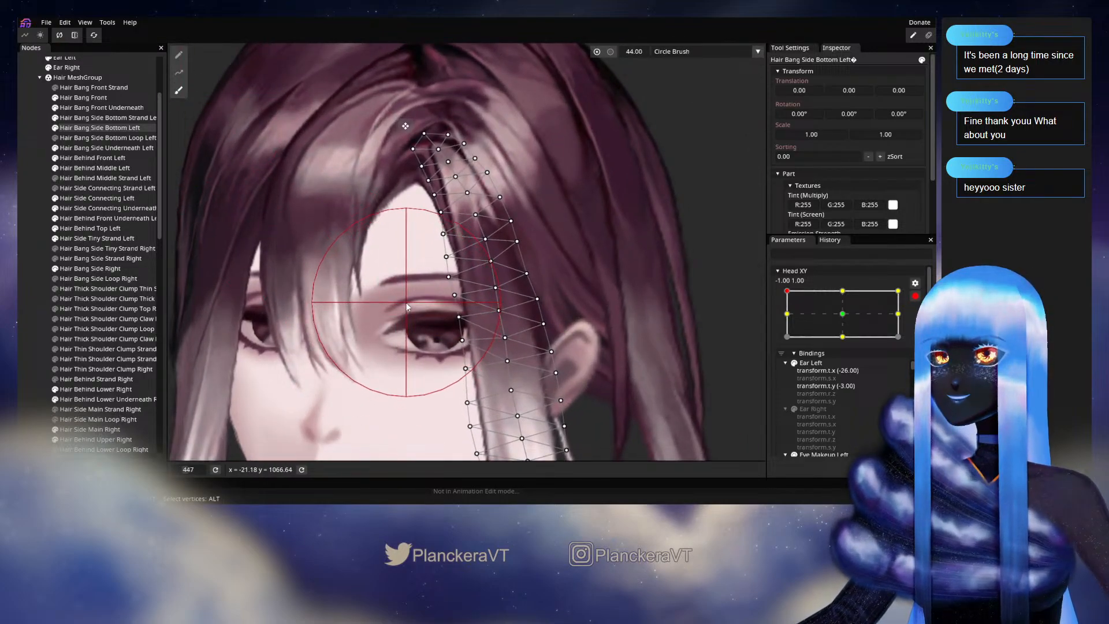
drag(393, 288, 394, 260)
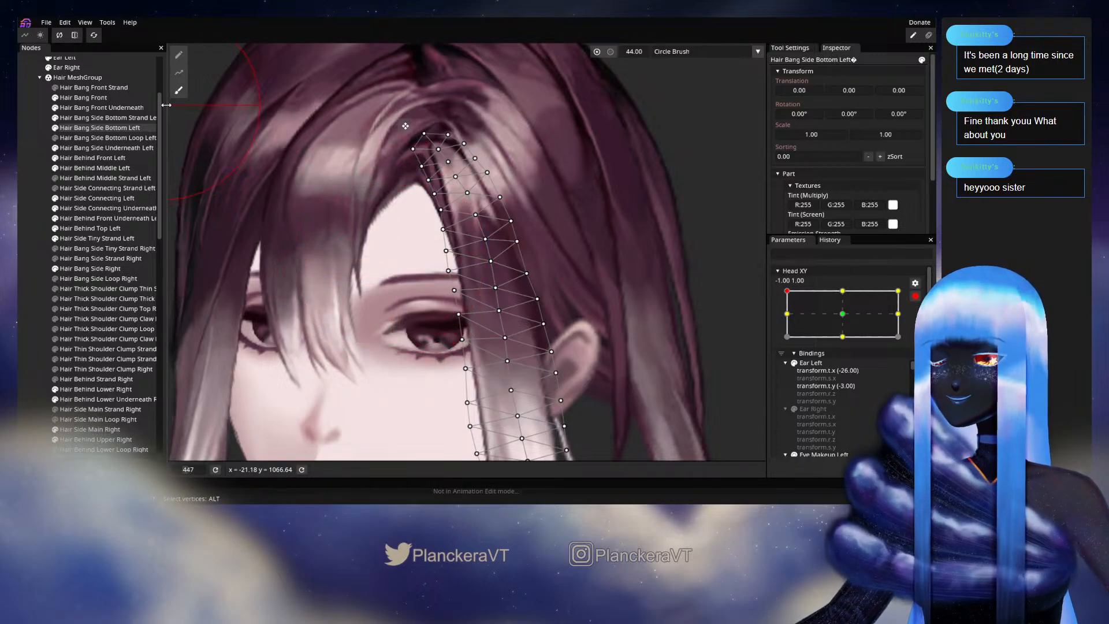
Fine-tune individual vertices of the Hair Bang Side Bottom Left mesh around brow height across the strand, and deselect the mesh.
click(179, 55)
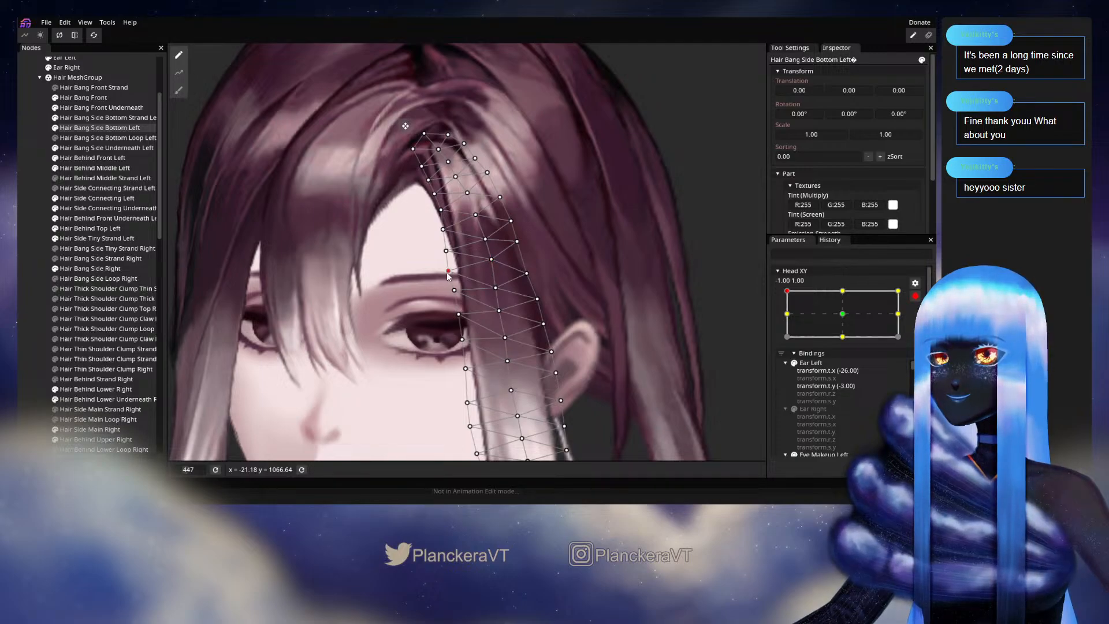
click(454, 289)
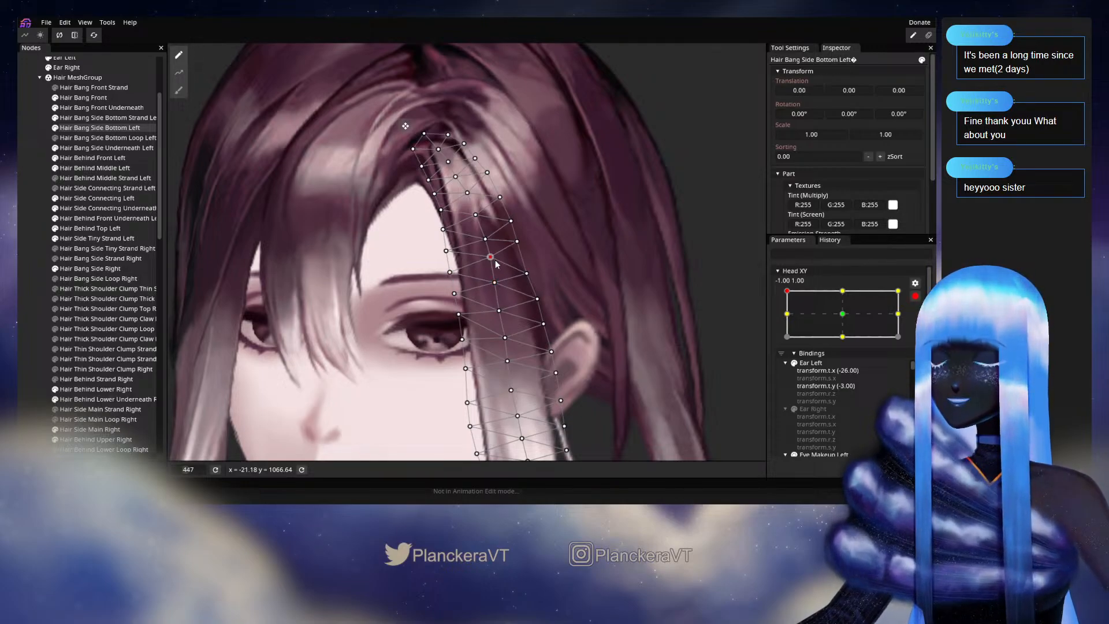
click(526, 271)
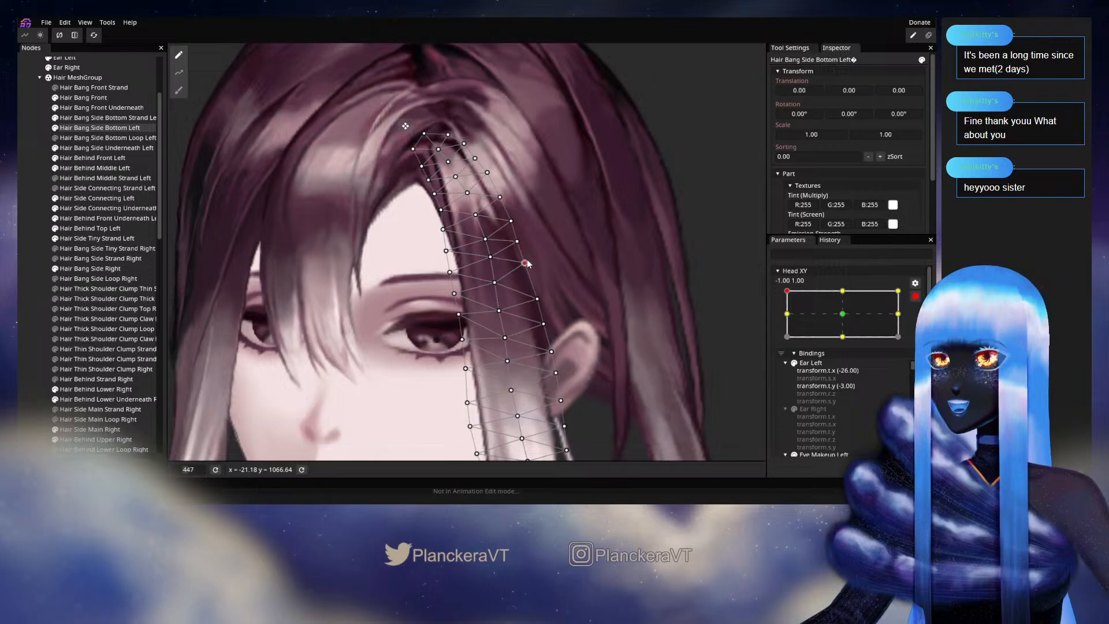
drag(525, 266, 525, 262)
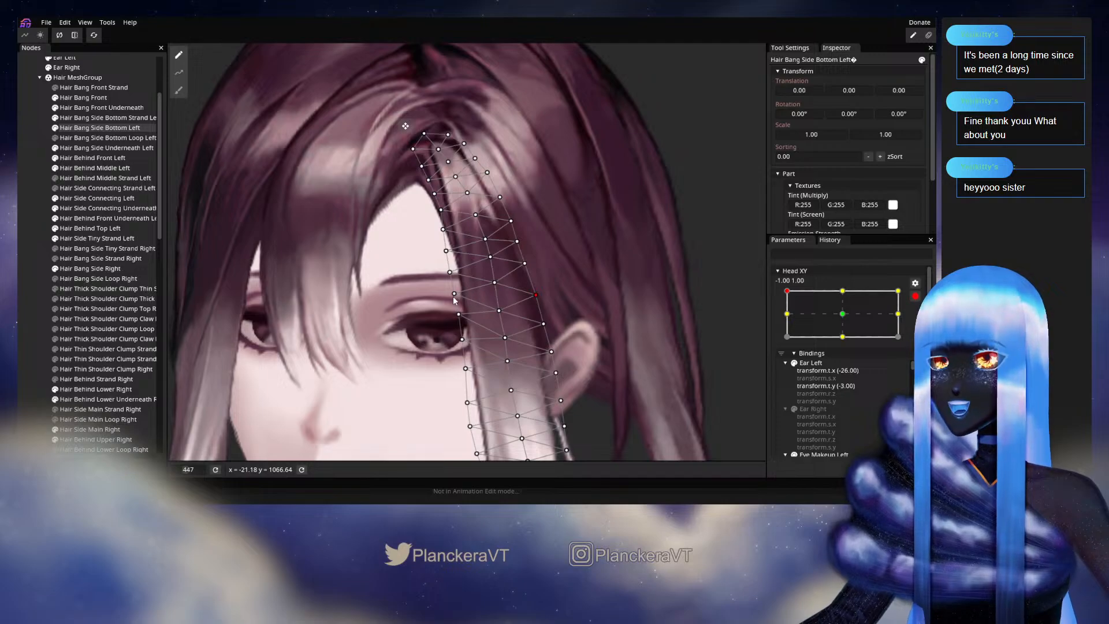
click(565, 304)
scroll(586, 334, down, 3)
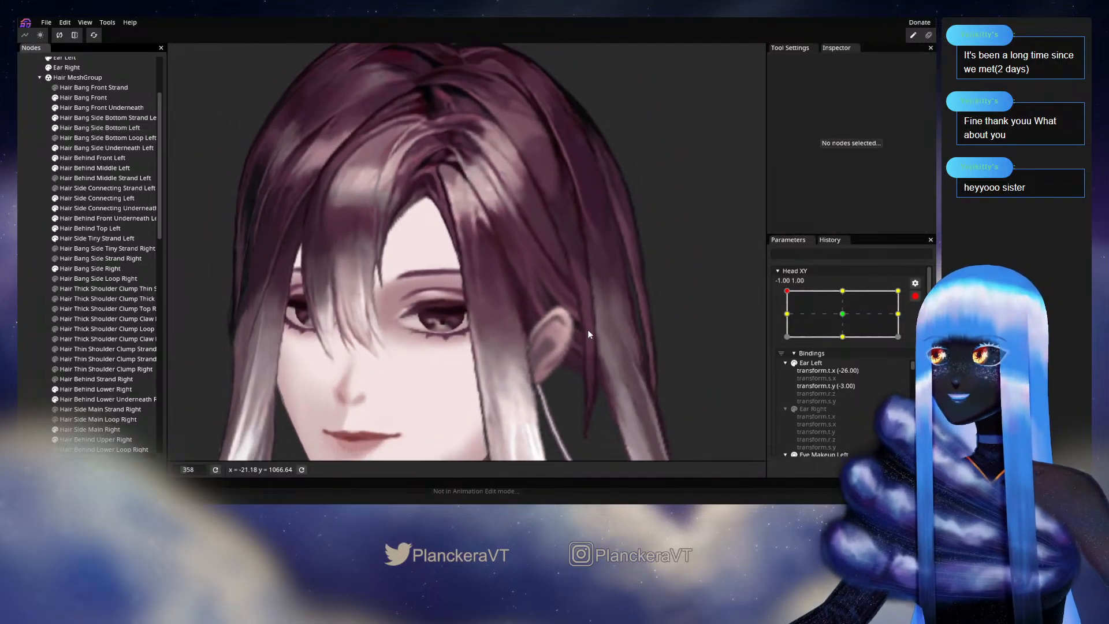
Preview the head motion between Head XY -1.00, 1.00 and the lower values, and rearm the -1.00, 1.00 corner for editing.
drag(588, 331, 624, 303)
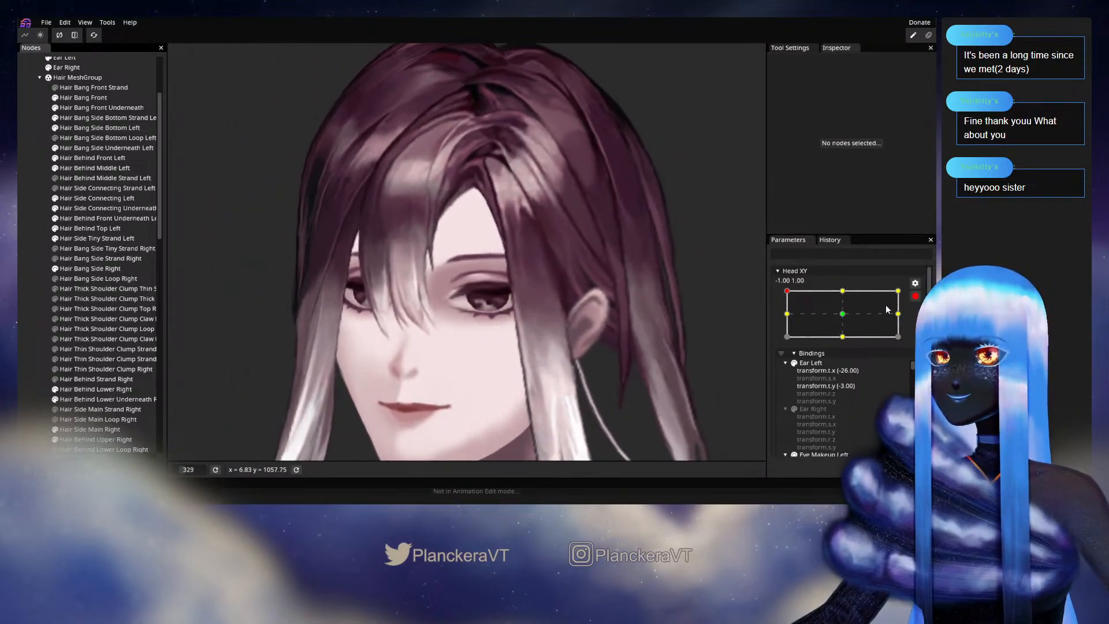
click(915, 296)
drag(788, 321, 784, 342)
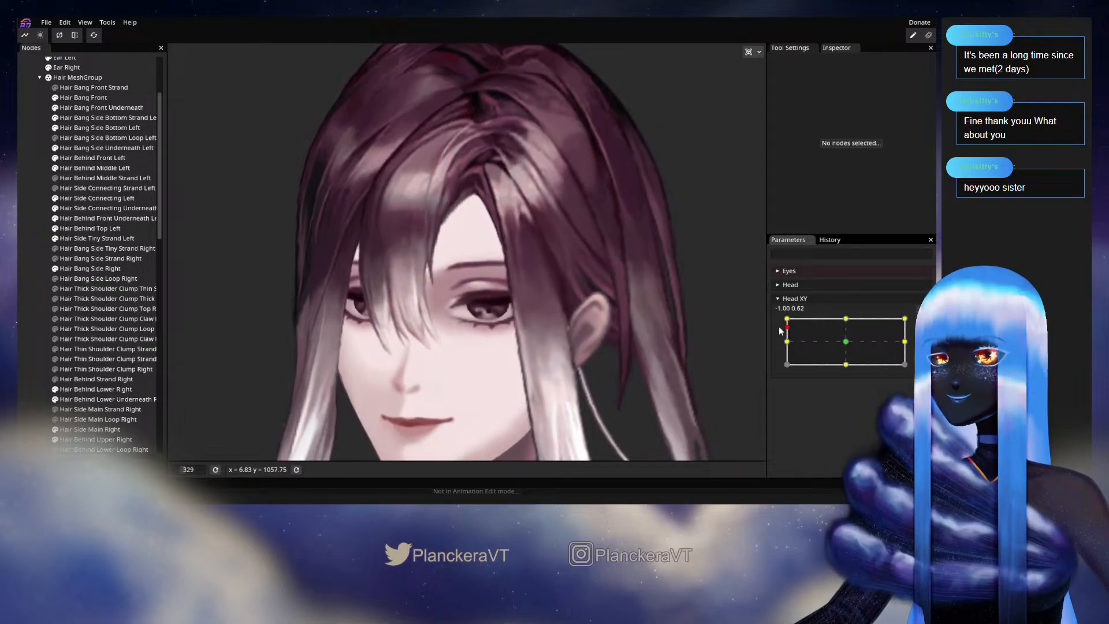
drag(787, 341, 792, 316)
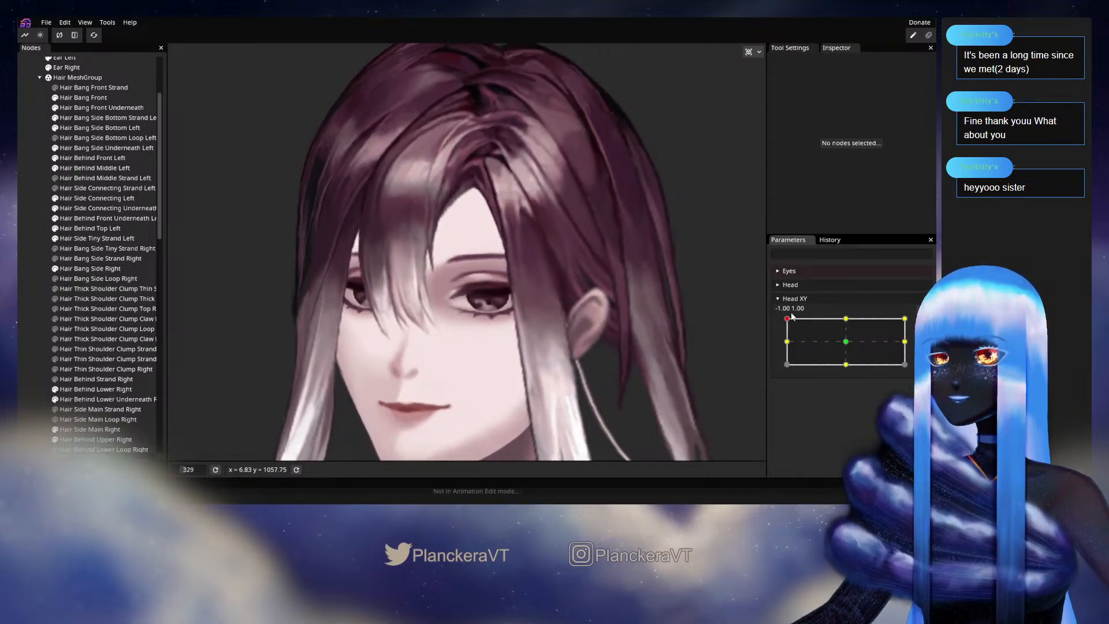
click(922, 324)
Brush the lower tip of the Hair Bang Side Underneath Left mesh slightly upward with the size 44 circle brush and check the head motion.
scroll(559, 273, up, 2)
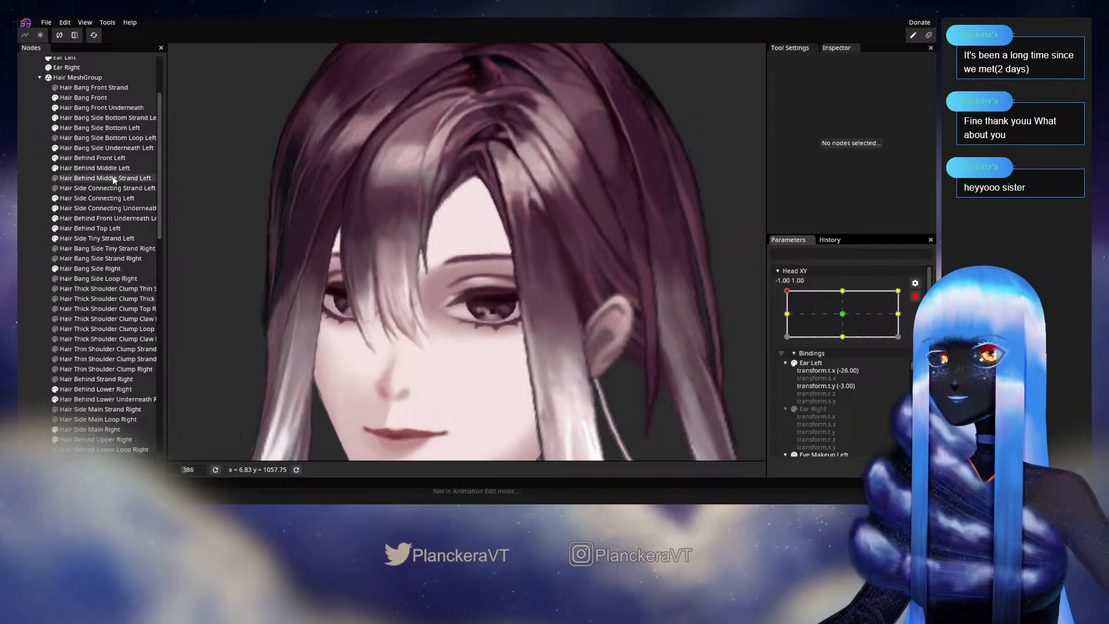
click(100, 147)
scroll(234, 148, up, 1)
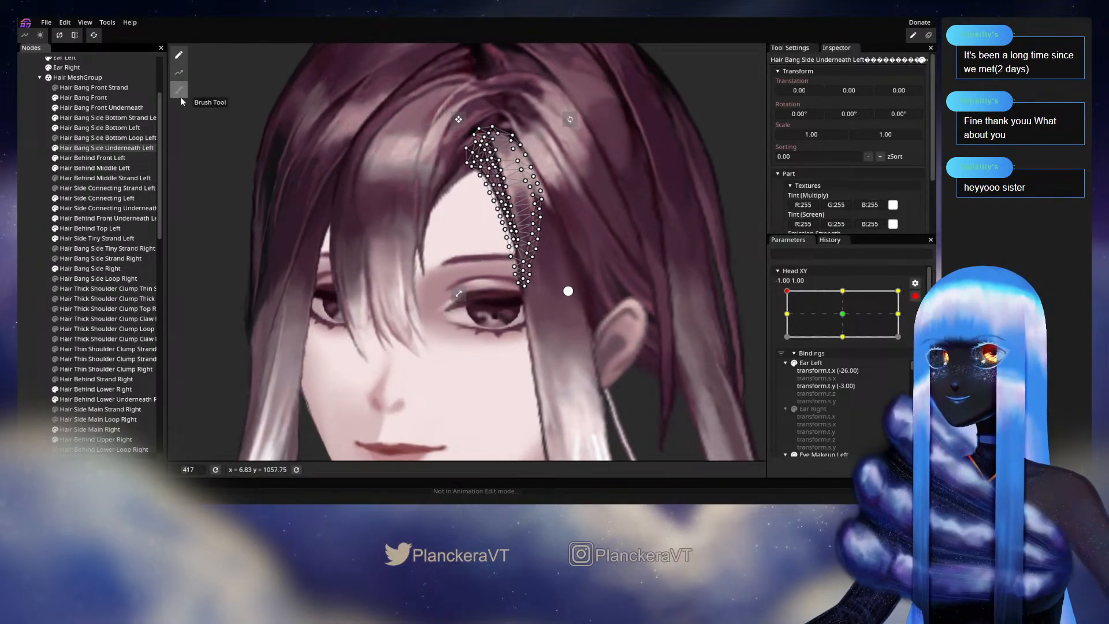
click(179, 92)
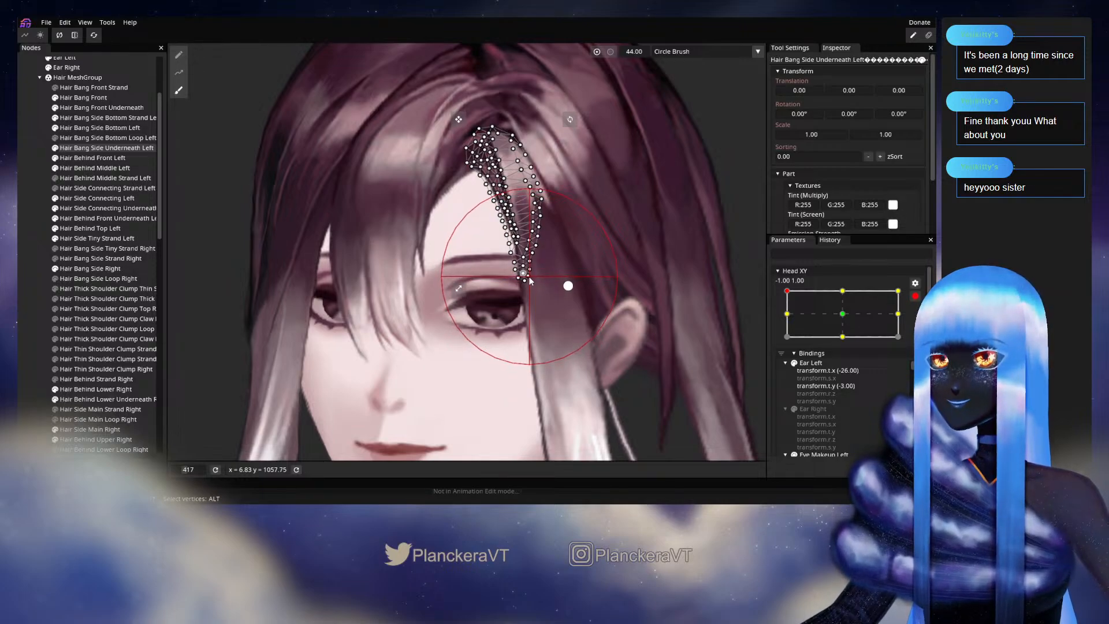
click(20, 279)
scroll(583, 282, down, 4)
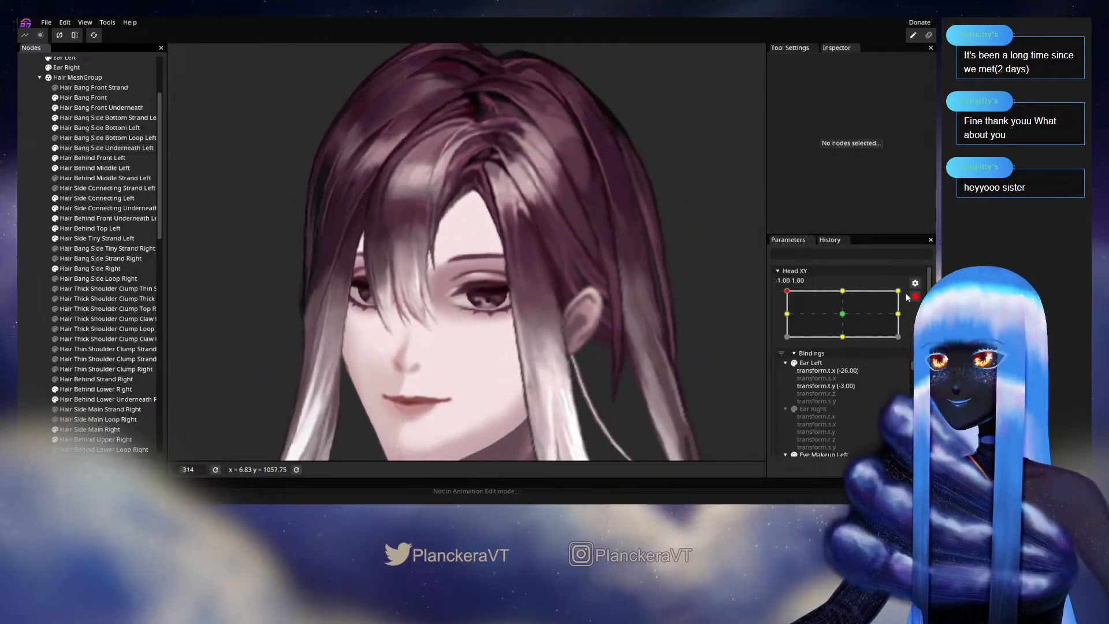
click(915, 296)
mouse_move(787, 322)
mouse_down()
mouse_move(785, 345)
mouse_move(785, 321)
mouse_up()
Push the lower tip of the Hair Bang Side Underneath Left mesh further upward with the size 49 circle brush, and deselect the mesh.
scroll(502, 284, up, 5)
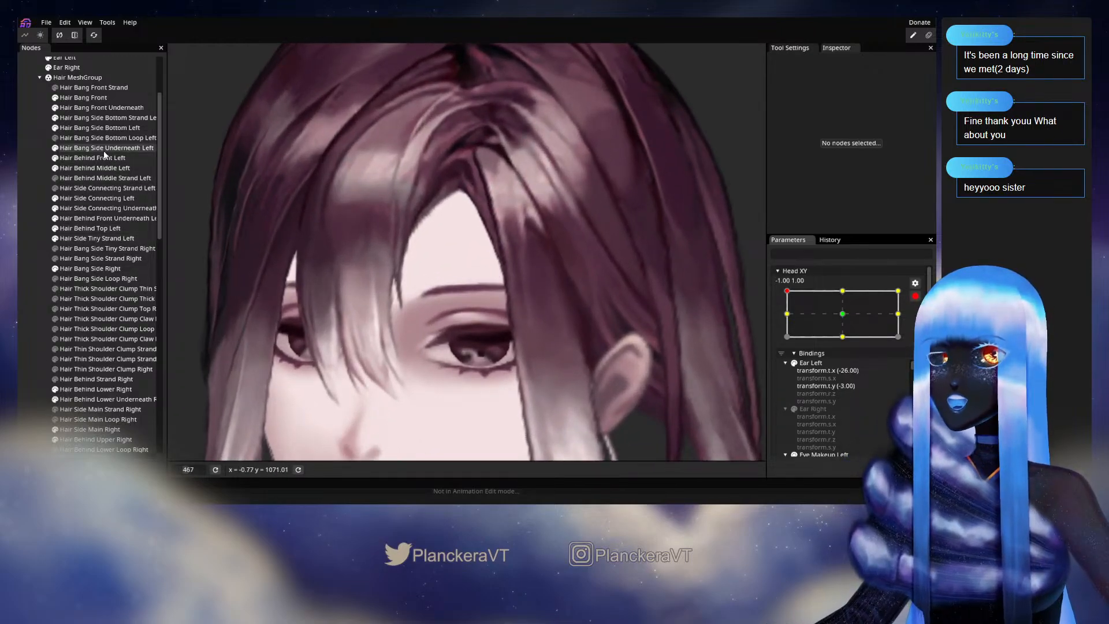
click(103, 150)
scroll(235, 146, up, 2)
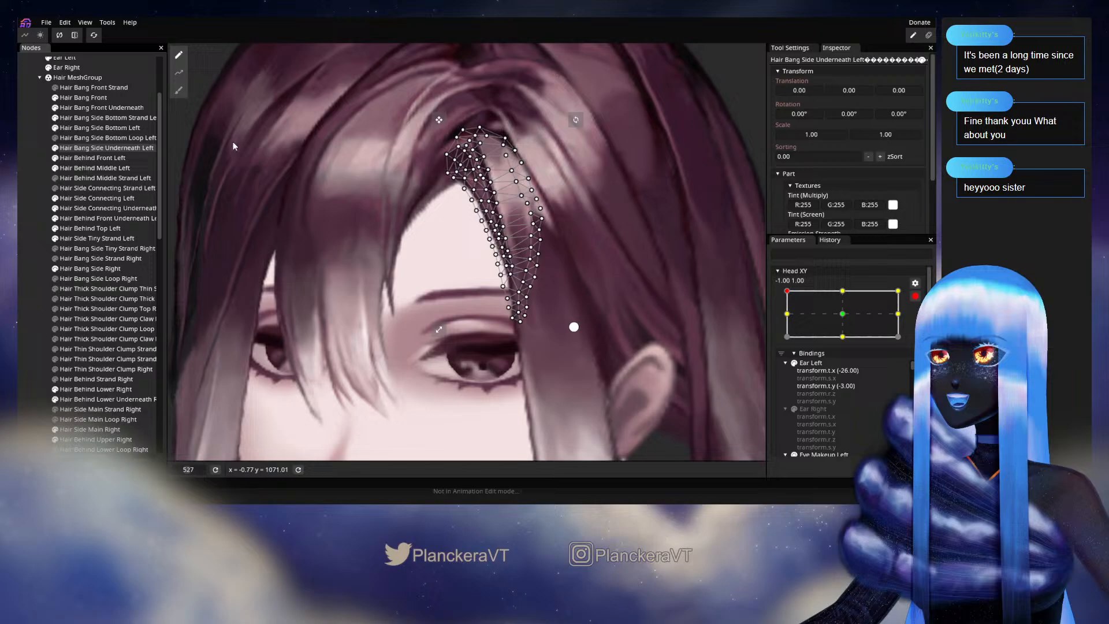
click(181, 95)
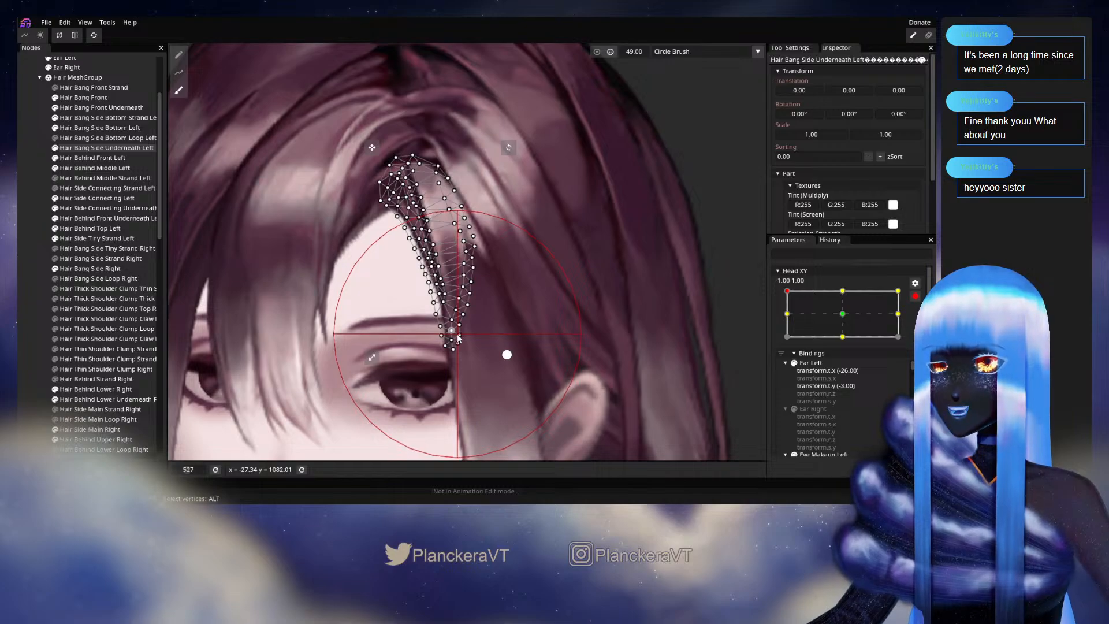
drag(458, 338, 456, 323)
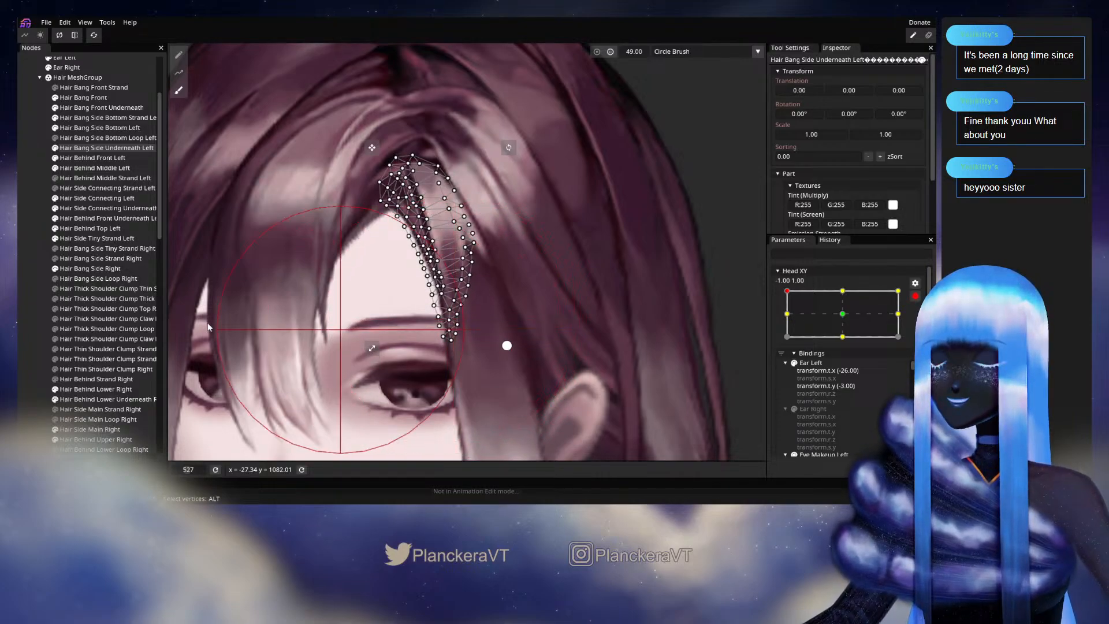
click(36, 247)
scroll(591, 209, down, 3)
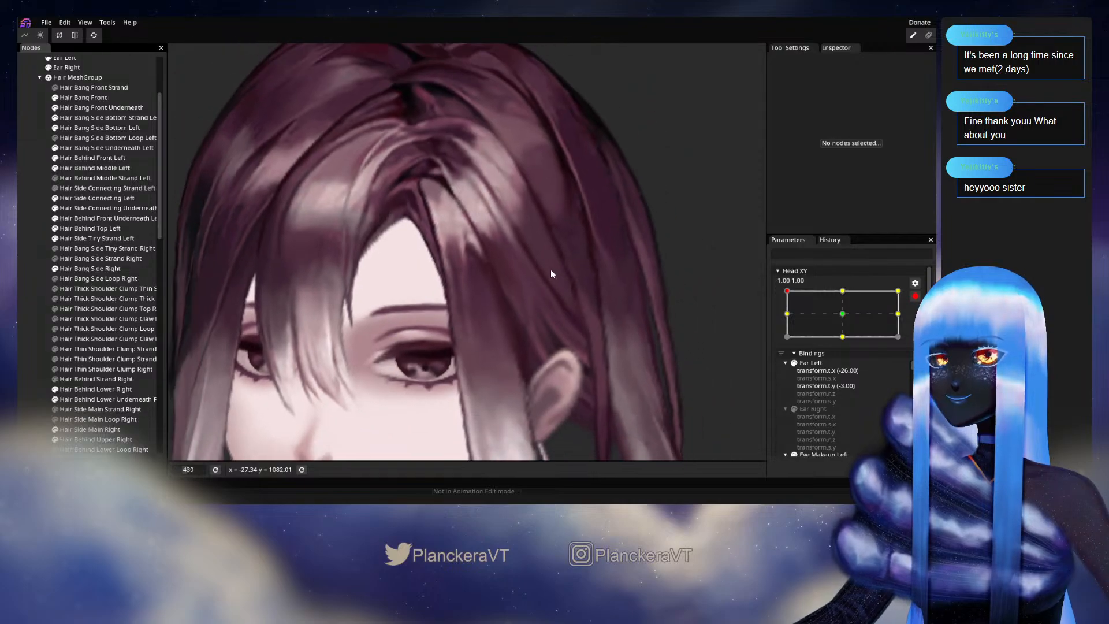
Test the head turn around Head XY -1.00, 1.00, rearm that corner, and inspect the bangs beside the forehead.
click(915, 295)
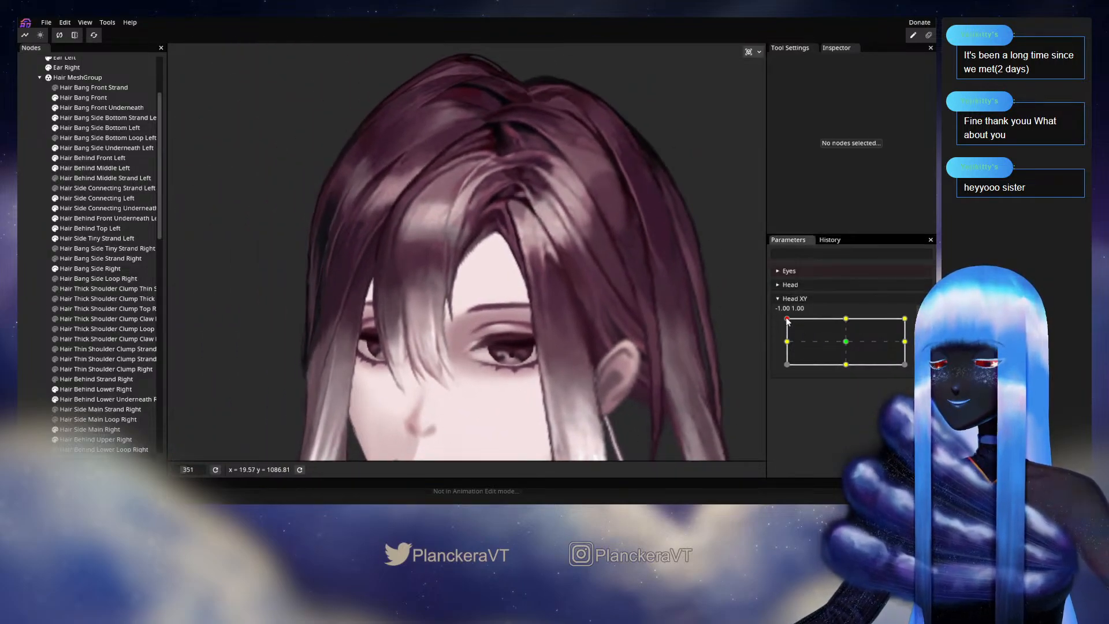
mouse_move(787, 321)
mouse_down()
mouse_move(781, 345)
mouse_move(778, 318)
mouse_up()
click(922, 323)
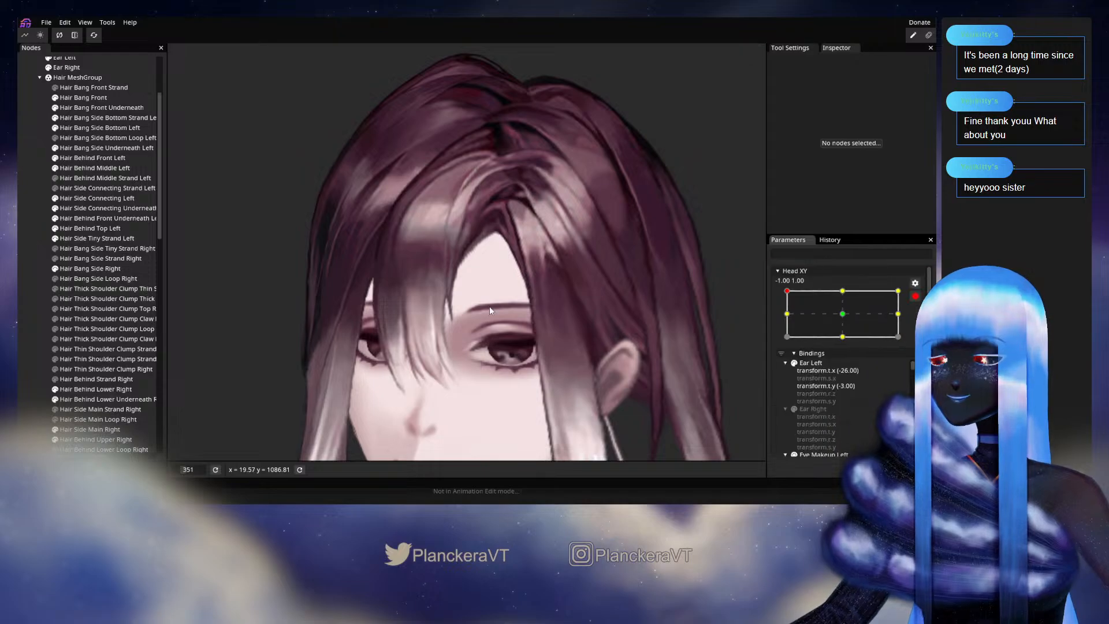
scroll(490, 310, up, 2)
drag(512, 318, 469, 303)
scroll(523, 324, down, 1)
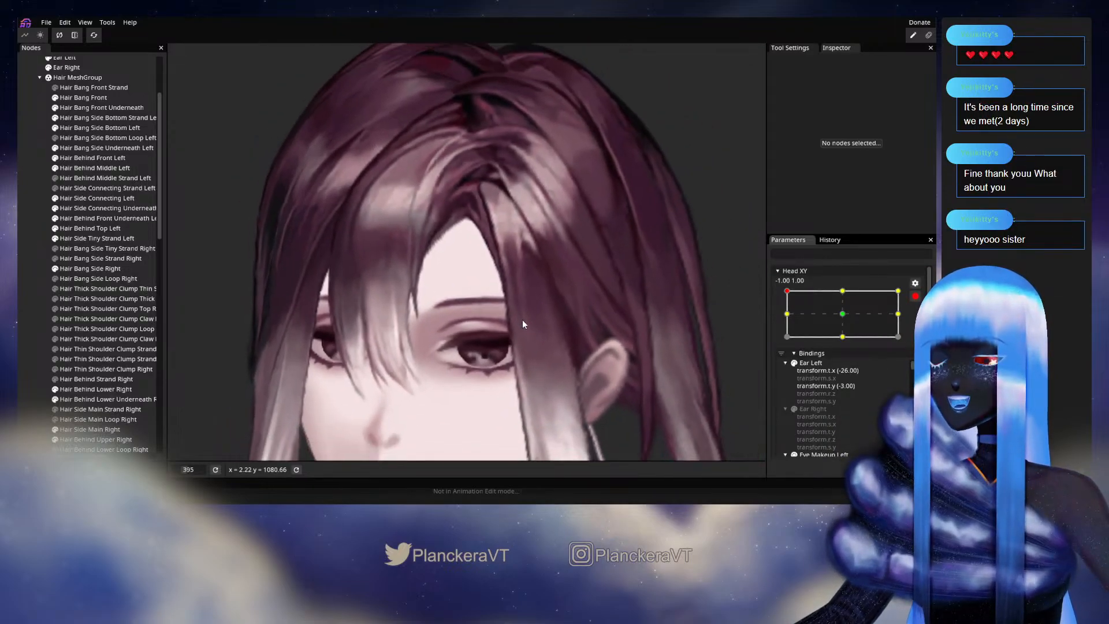
scroll(522, 321, down, 3)
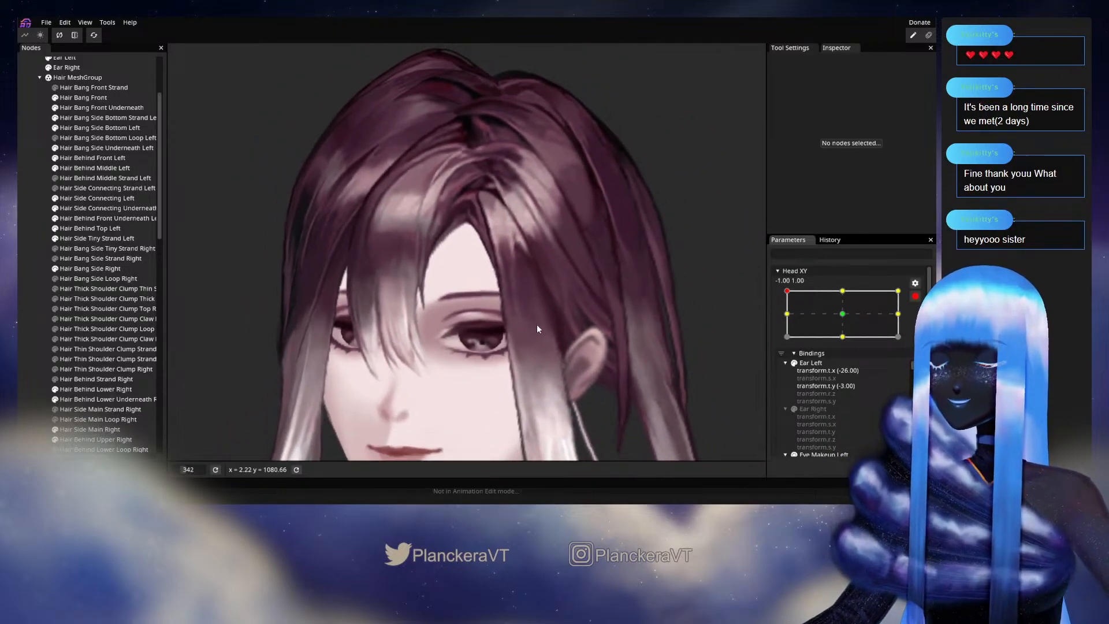
right_click(553, 327)
click(596, 292)
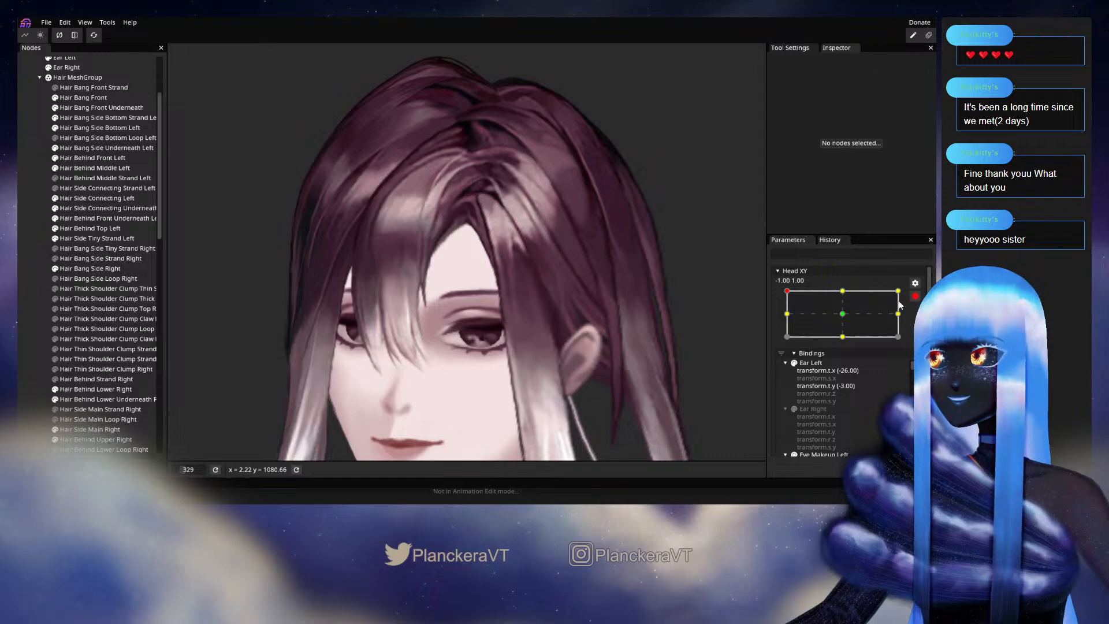
Test Head XY around -1.00, 1.00 again, inspect the face and hair strands down to the collar, and rearm the corner.
click(915, 295)
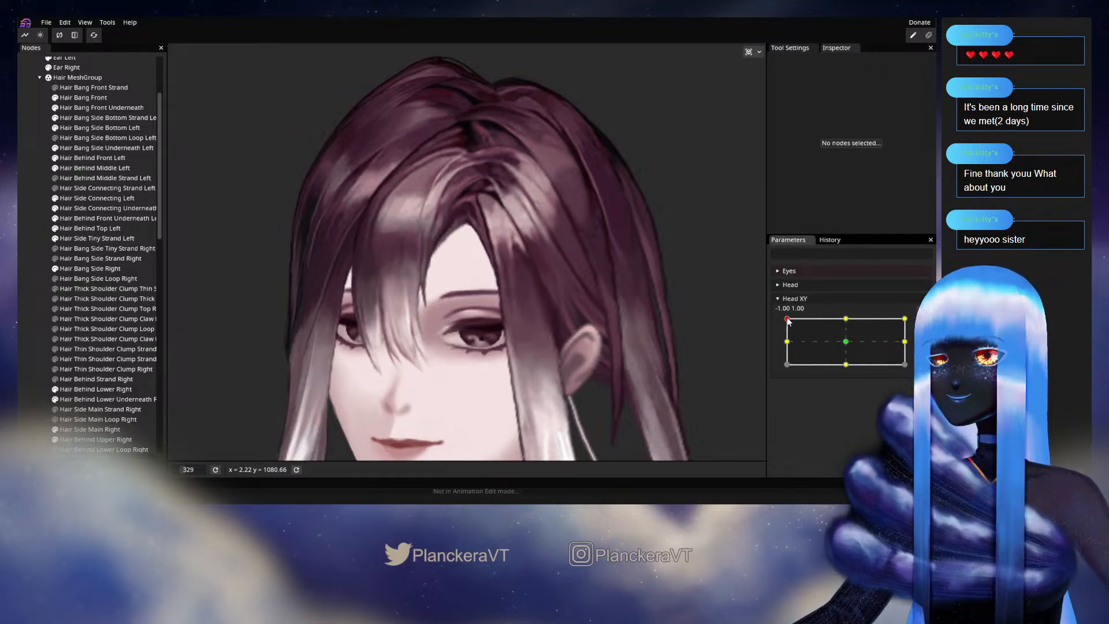
mouse_move(788, 319)
mouse_down()
mouse_move(782, 345)
mouse_move(807, 343)
mouse_move(767, 314)
mouse_up()
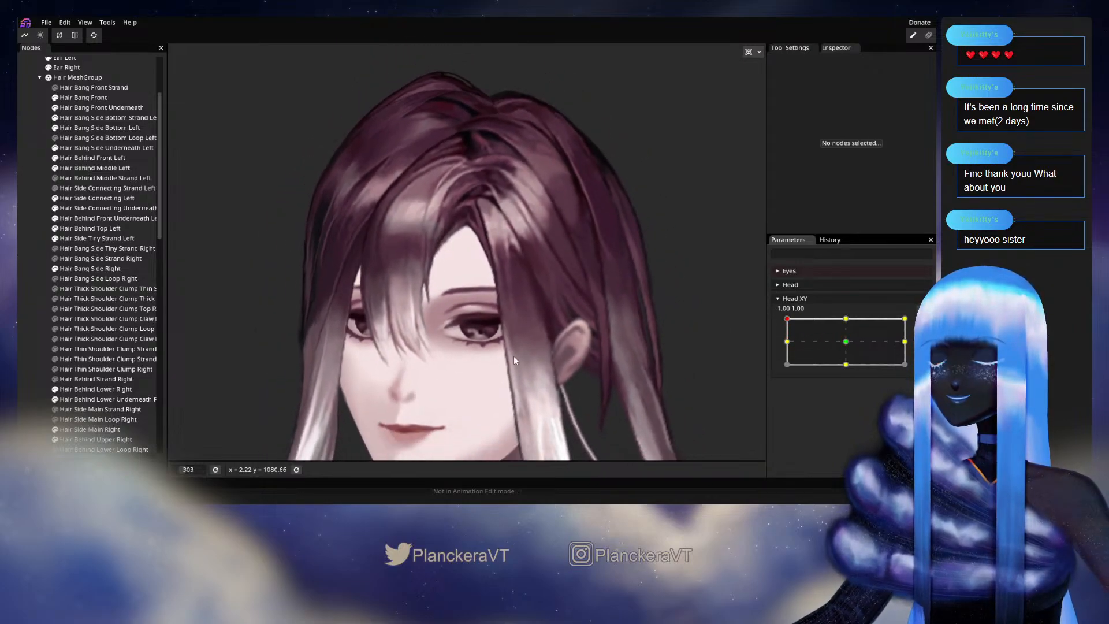
drag(514, 357, 537, 309)
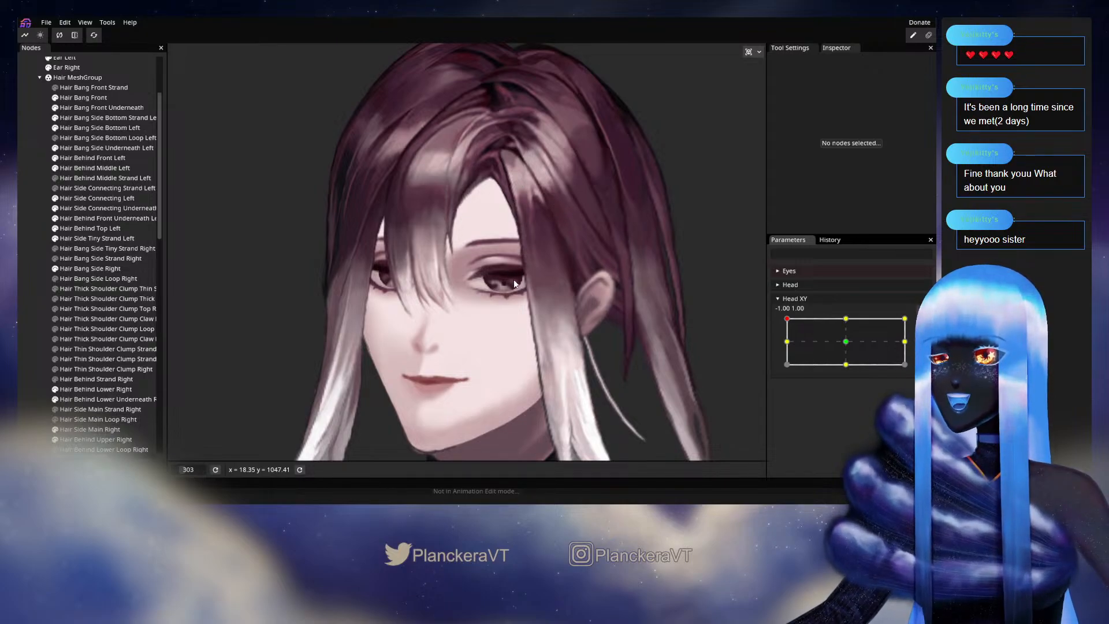
drag(512, 283, 473, 255)
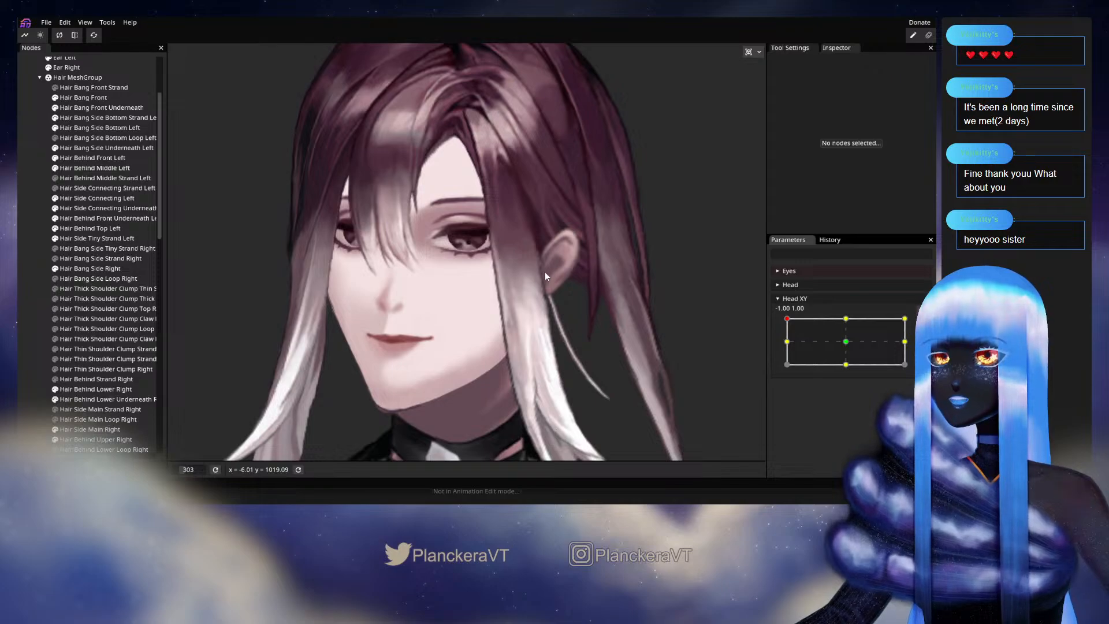
drag(543, 382, 538, 277)
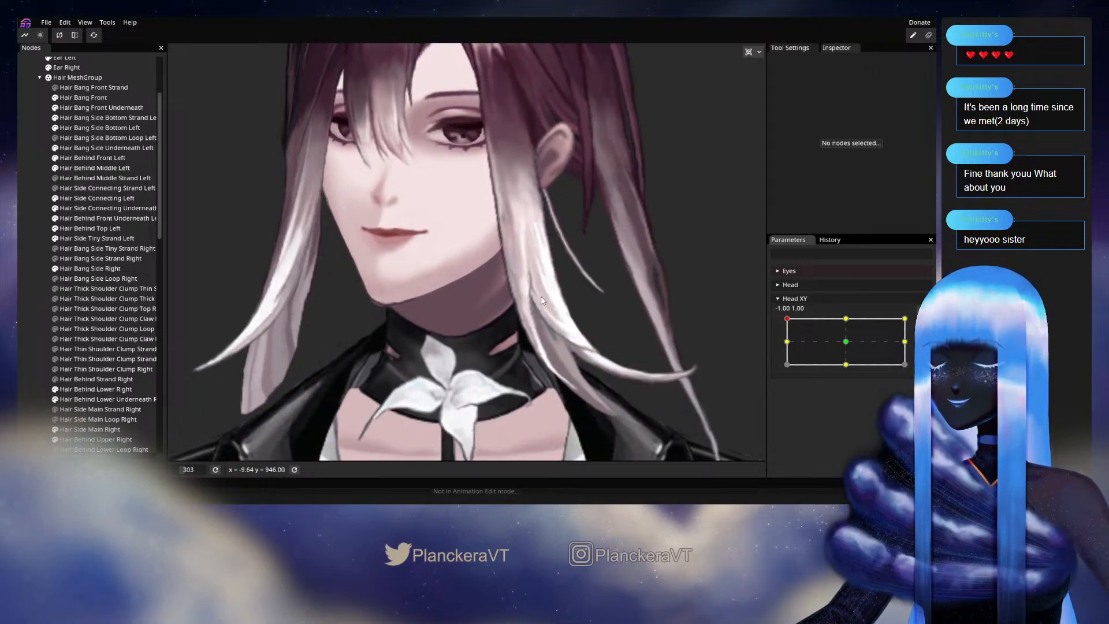
drag(540, 295, 567, 363)
drag(586, 309, 619, 349)
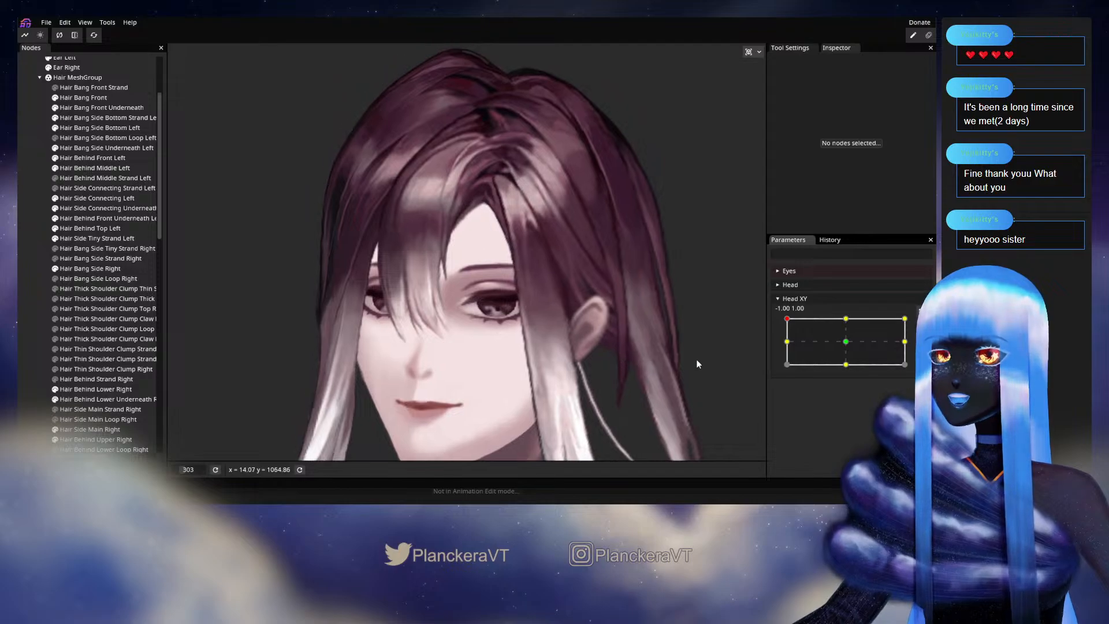
scroll(543, 260, up, 2)
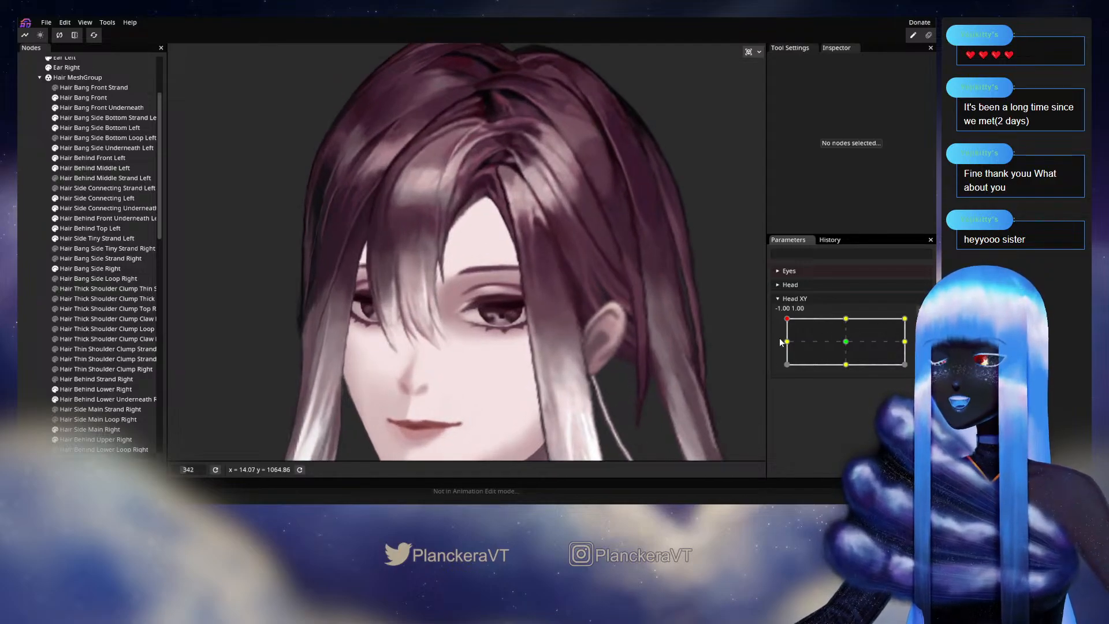
mouse_move(787, 319)
mouse_down()
mouse_move(786, 334)
mouse_move(789, 320)
mouse_up()
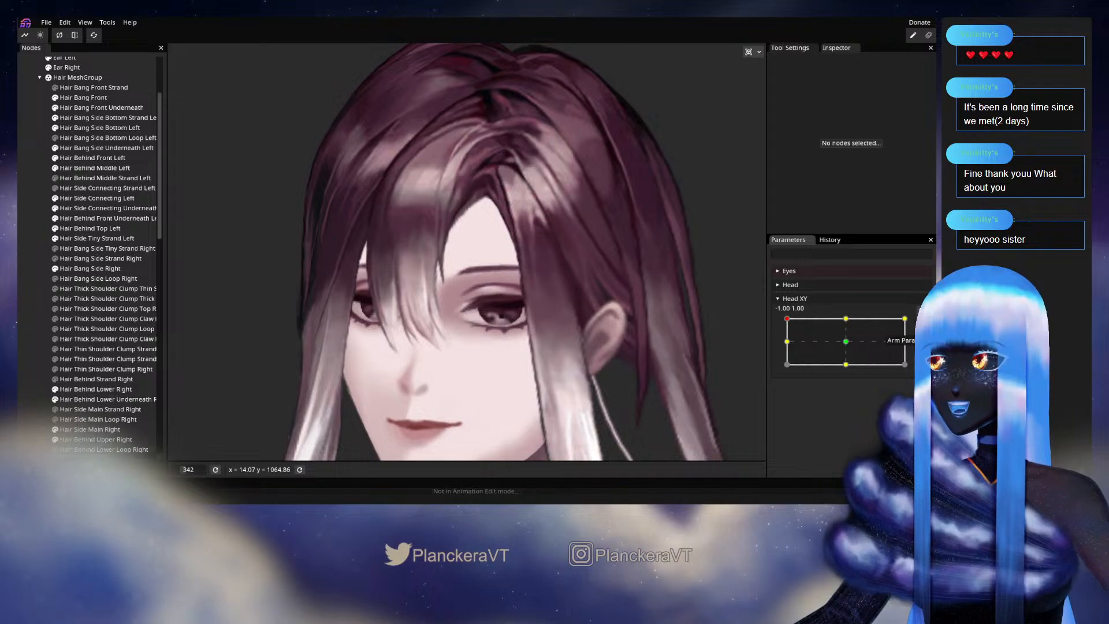
click(919, 324)
Select the Hair Bang Side Bottom Left mesh, nudge individual vertices along its inner edge and centre line near eye height, and deselect it.
scroll(543, 251, up, 2)
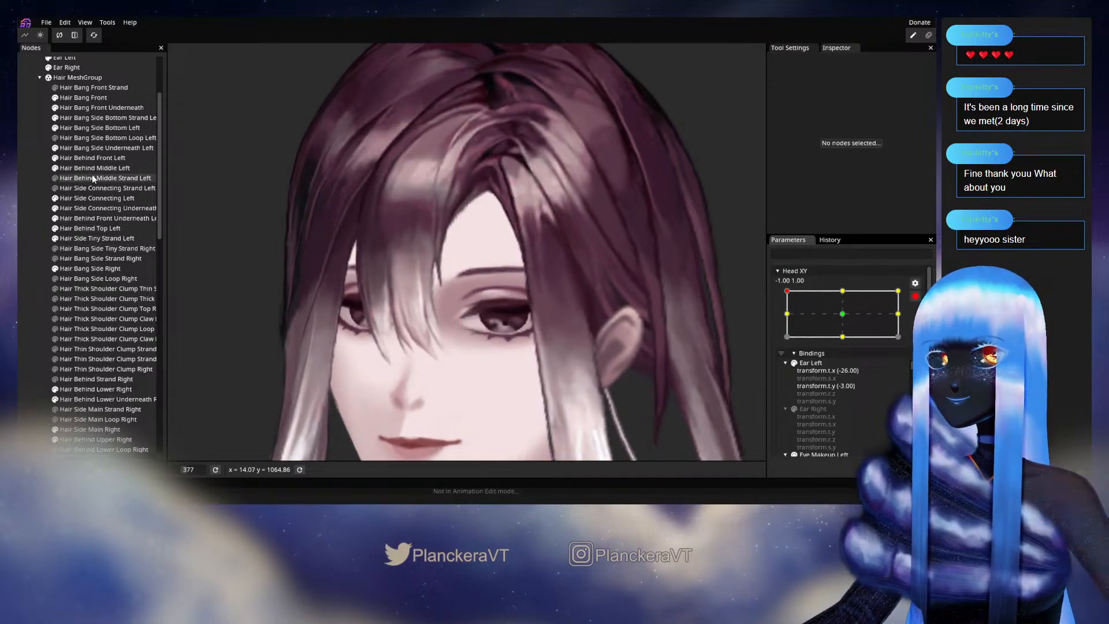
click(114, 128)
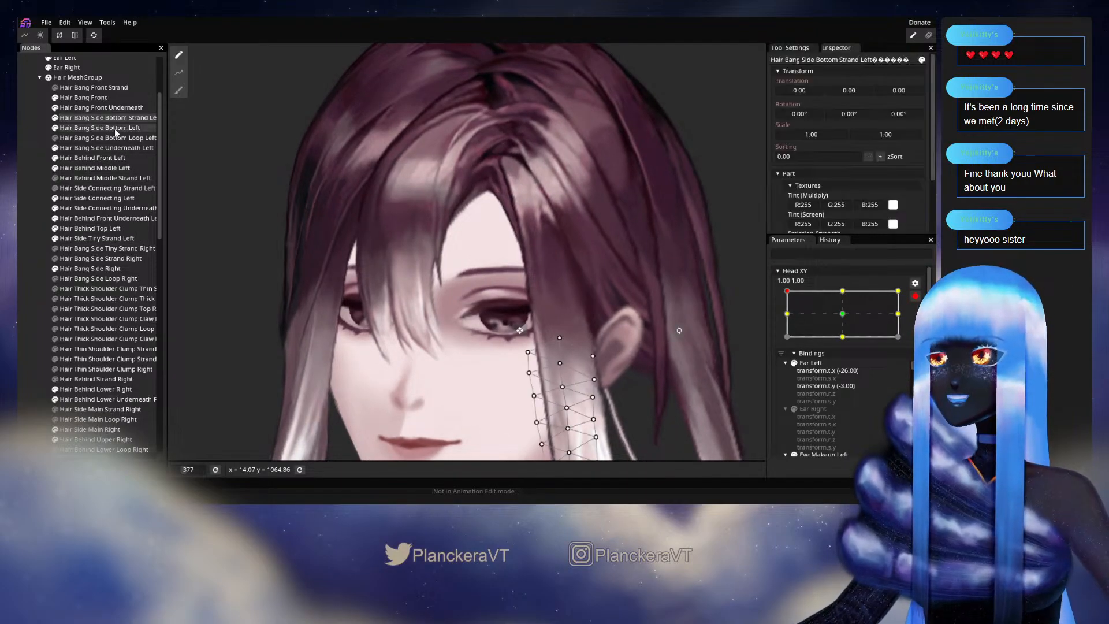
scroll(566, 235, up, 2)
scroll(567, 235, up, 2)
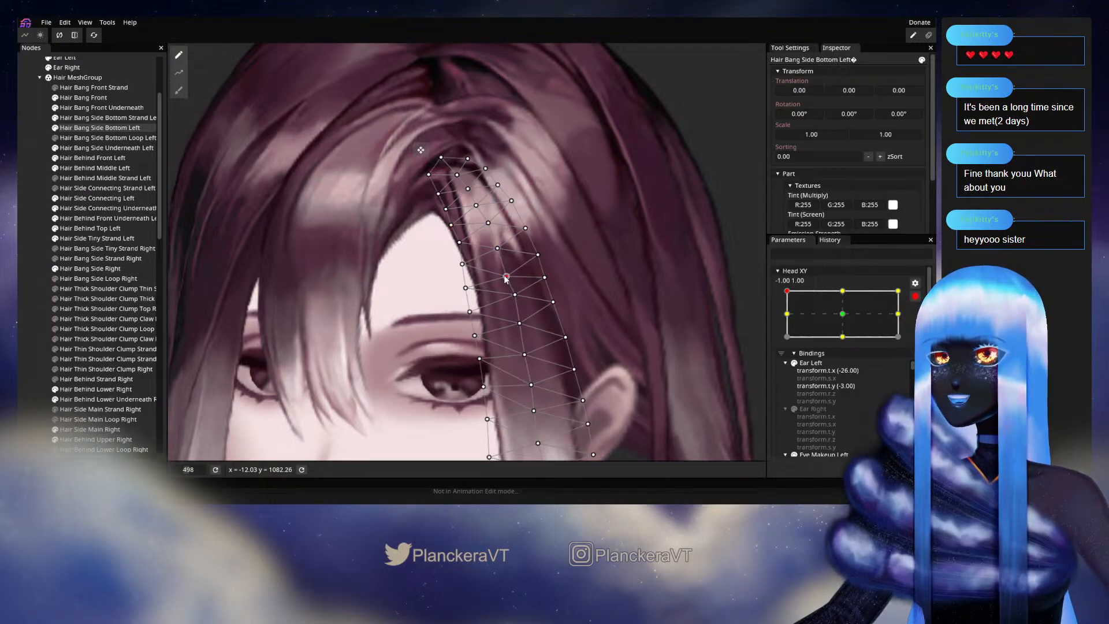
drag(499, 291, 510, 244)
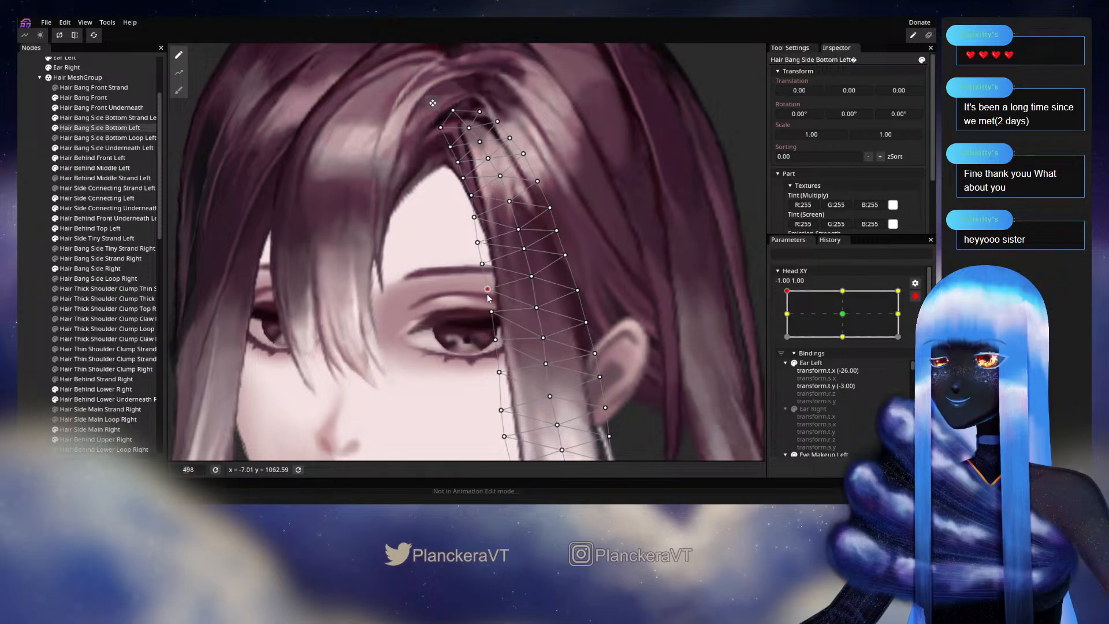
drag(488, 297, 507, 251)
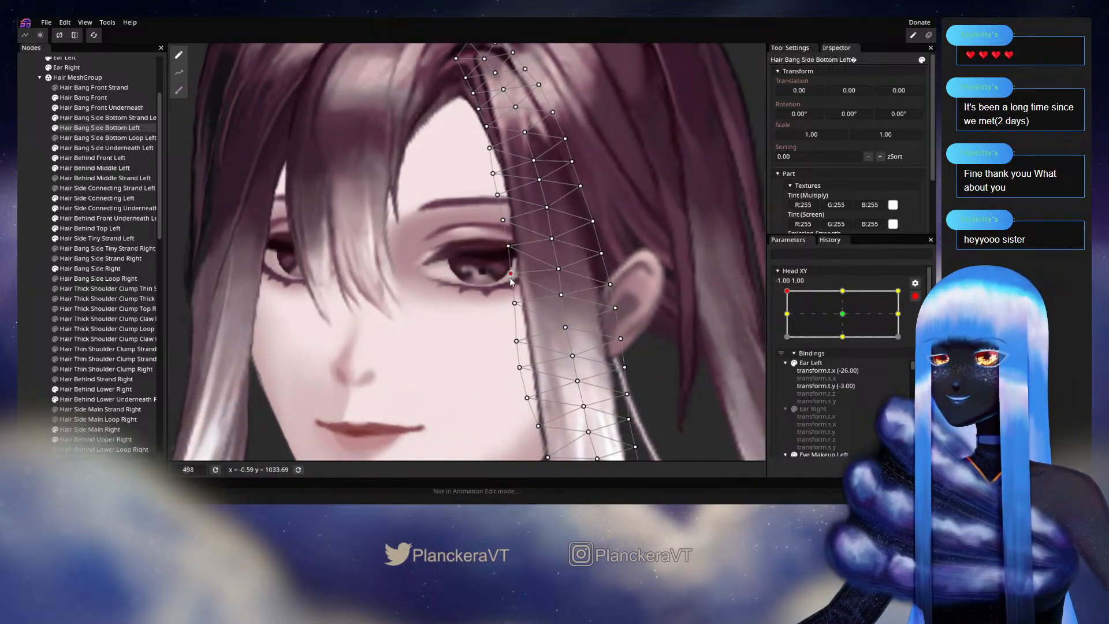
drag(569, 247, 549, 285)
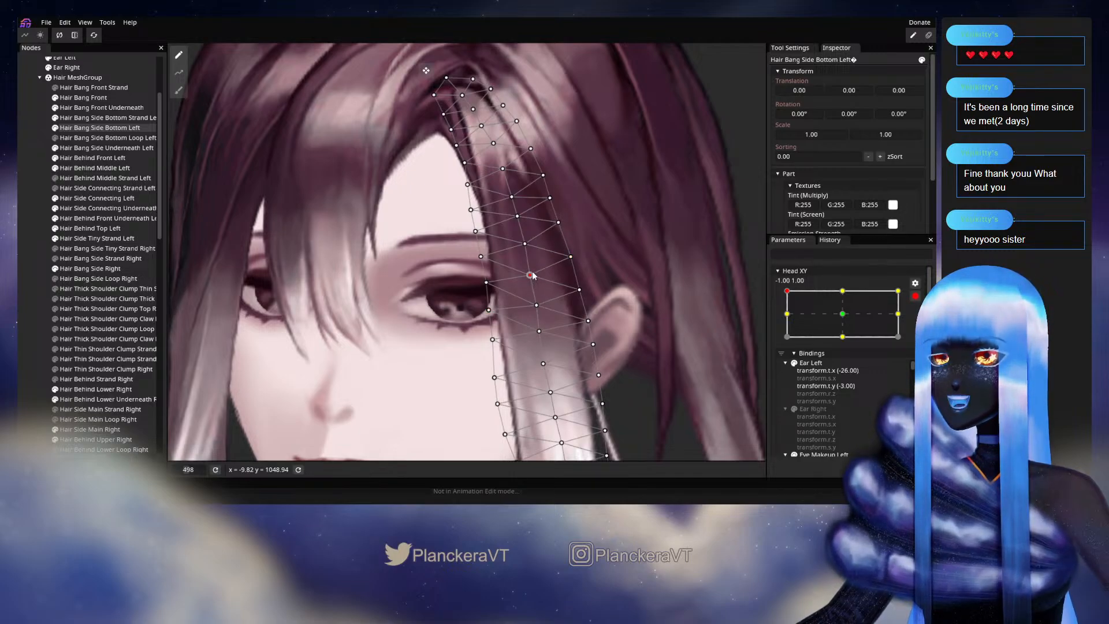
drag(532, 273, 532, 269)
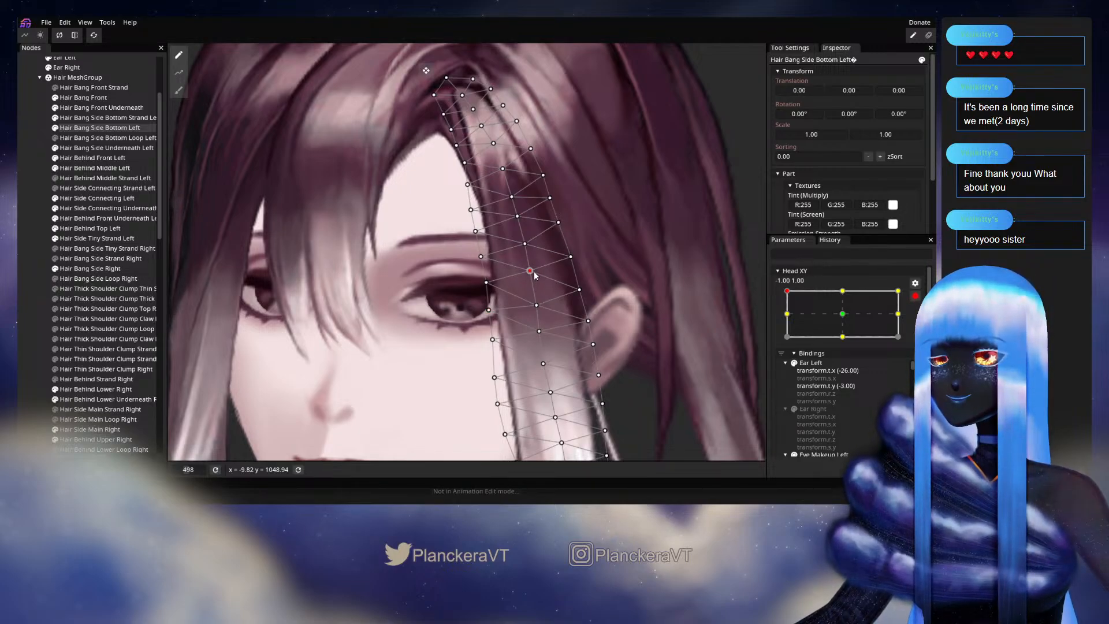
drag(527, 244, 525, 238)
click(26, 255)
Check the reshaped side bang by moving Head XY around -1.00, 1.00, and arm the corner for editing again.
scroll(689, 280, down, 10)
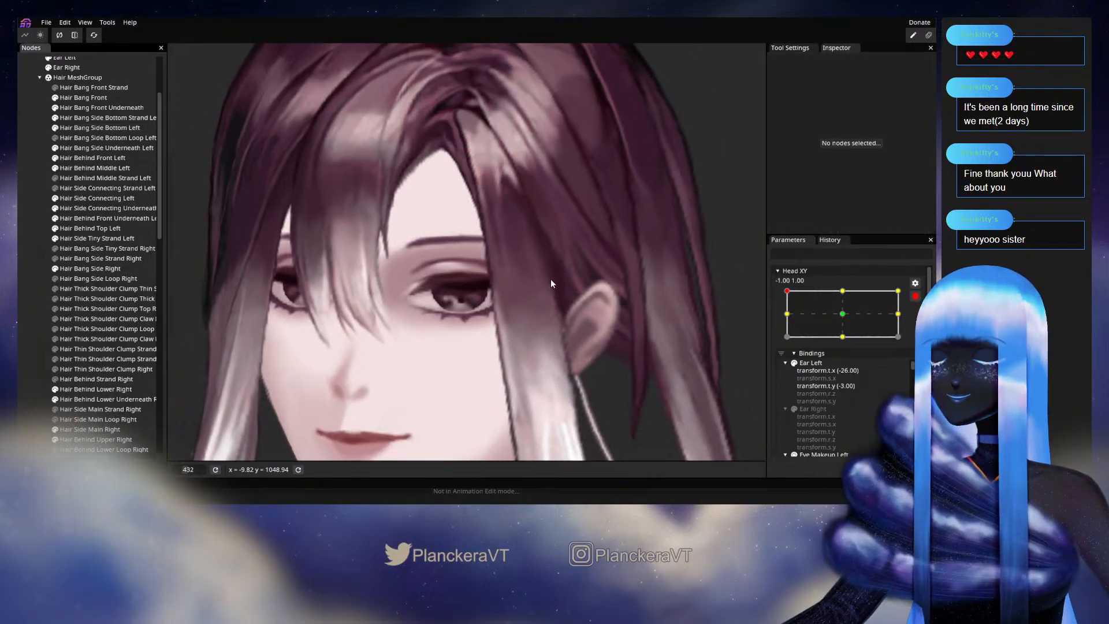
drag(689, 281, 713, 317)
click(915, 296)
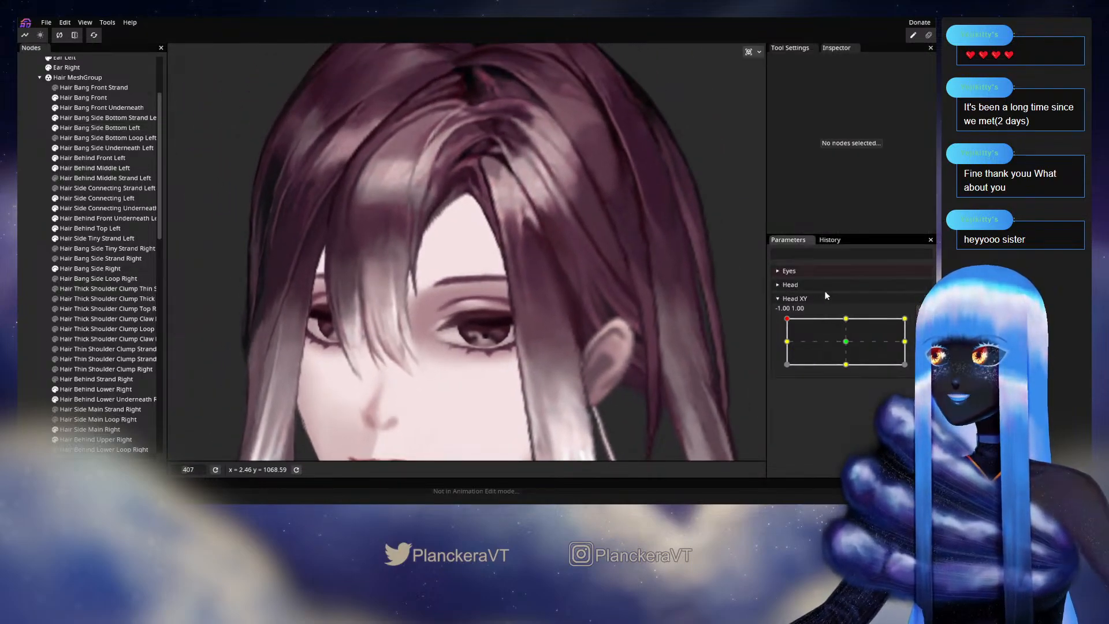
mouse_move(788, 322)
mouse_down()
mouse_move(781, 345)
mouse_move(783, 321)
mouse_up()
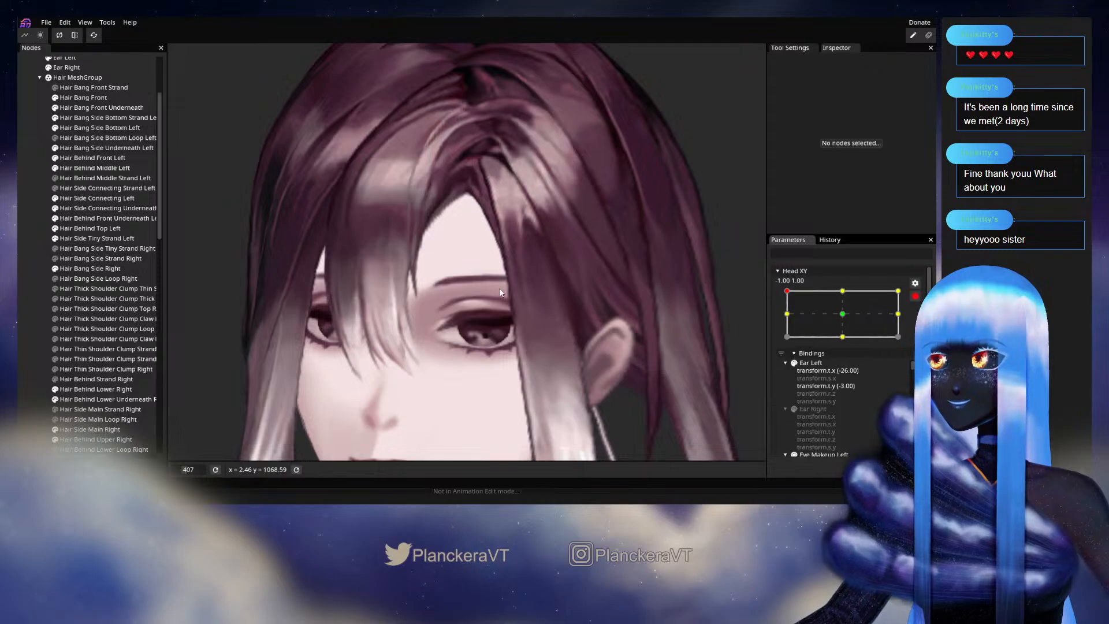
Inspect the bangs and side hair, test the head turn around Head XY -1.00, 1.00, and rearm that corner.
scroll(499, 288, up, 3)
scroll(434, 312, up, 1)
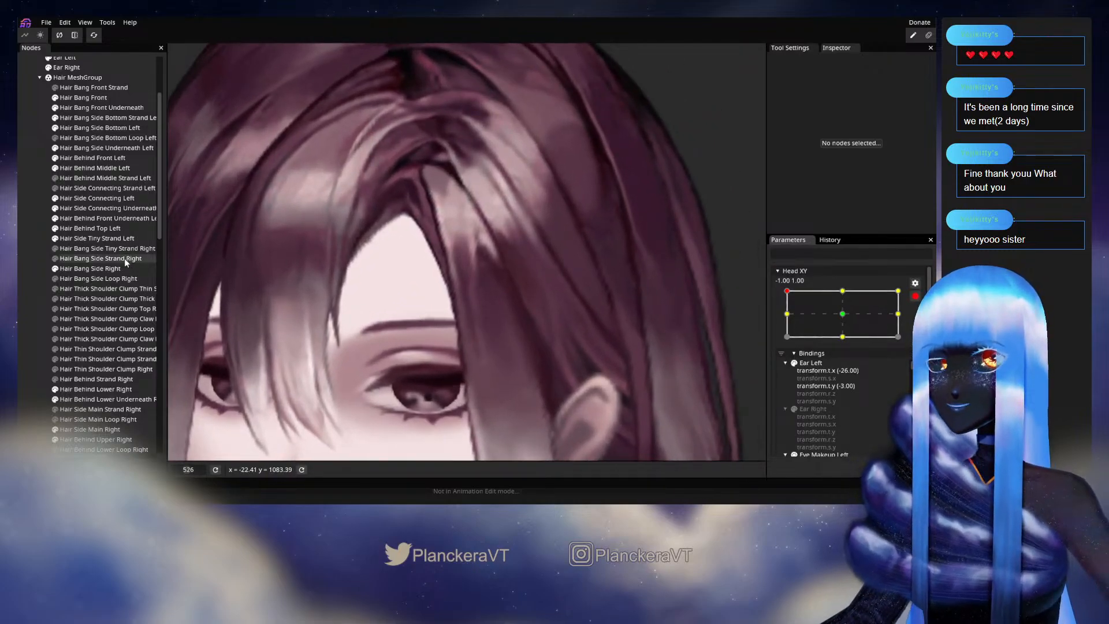
scroll(418, 330, down, 5)
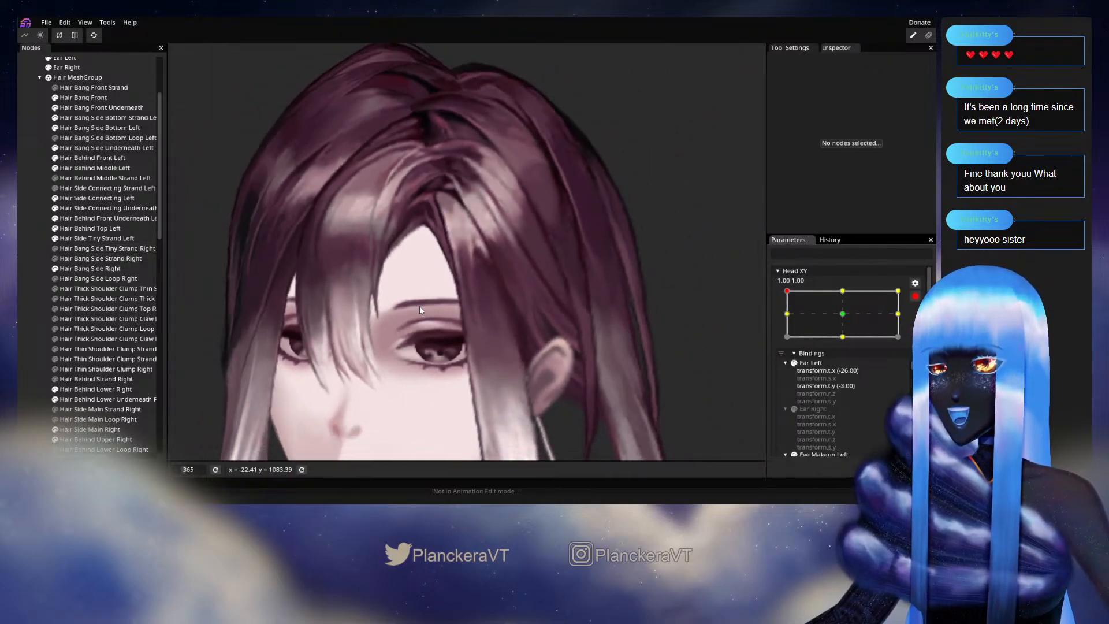
scroll(537, 260, down, 1)
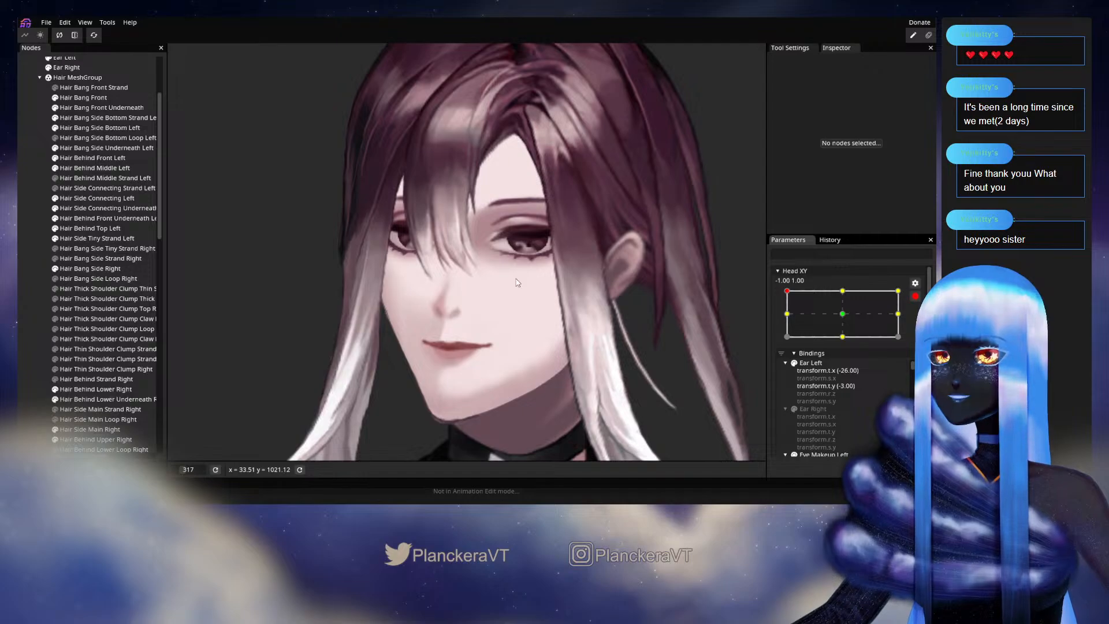
click(915, 296)
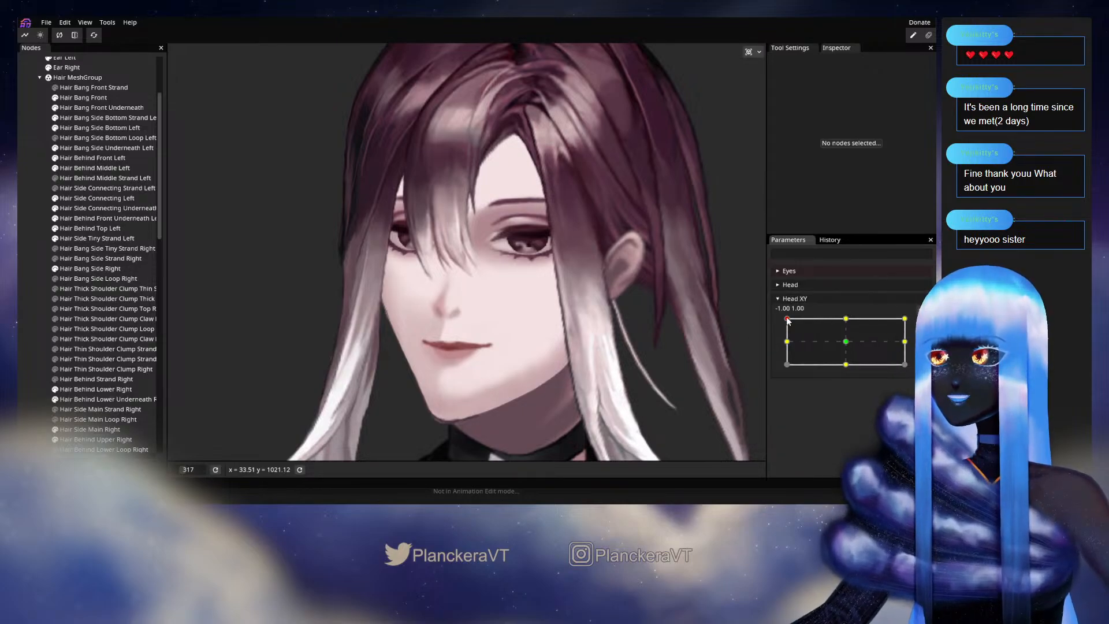
mouse_move(788, 321)
mouse_down()
mouse_move(783, 342)
mouse_move(787, 319)
mouse_up()
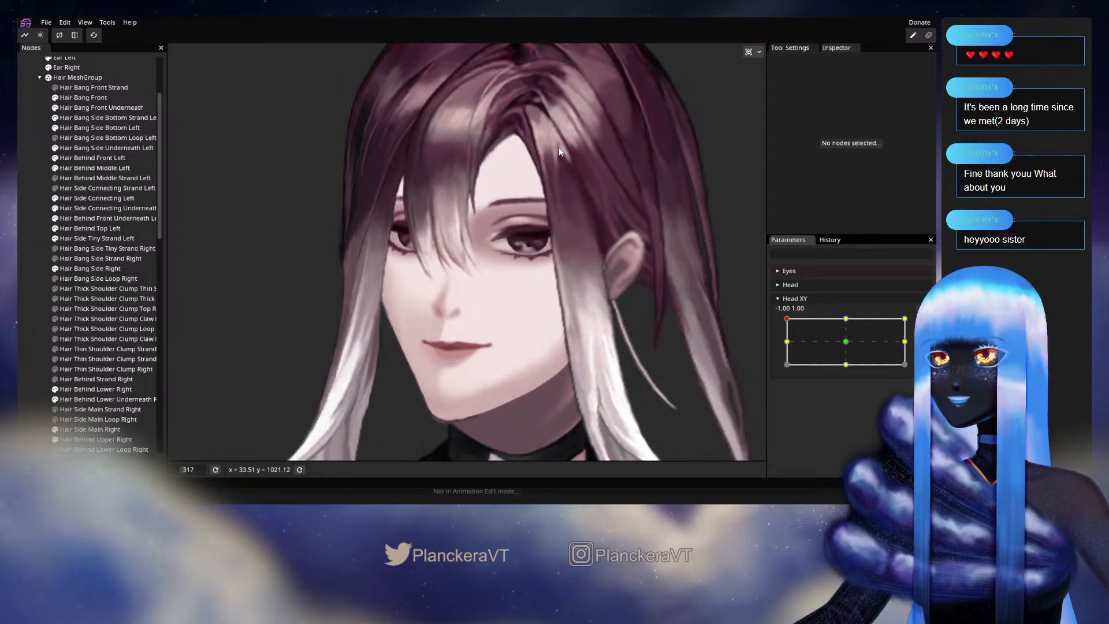
mouse_move(786, 320)
mouse_down()
mouse_move(783, 346)
mouse_move(776, 316)
mouse_up()
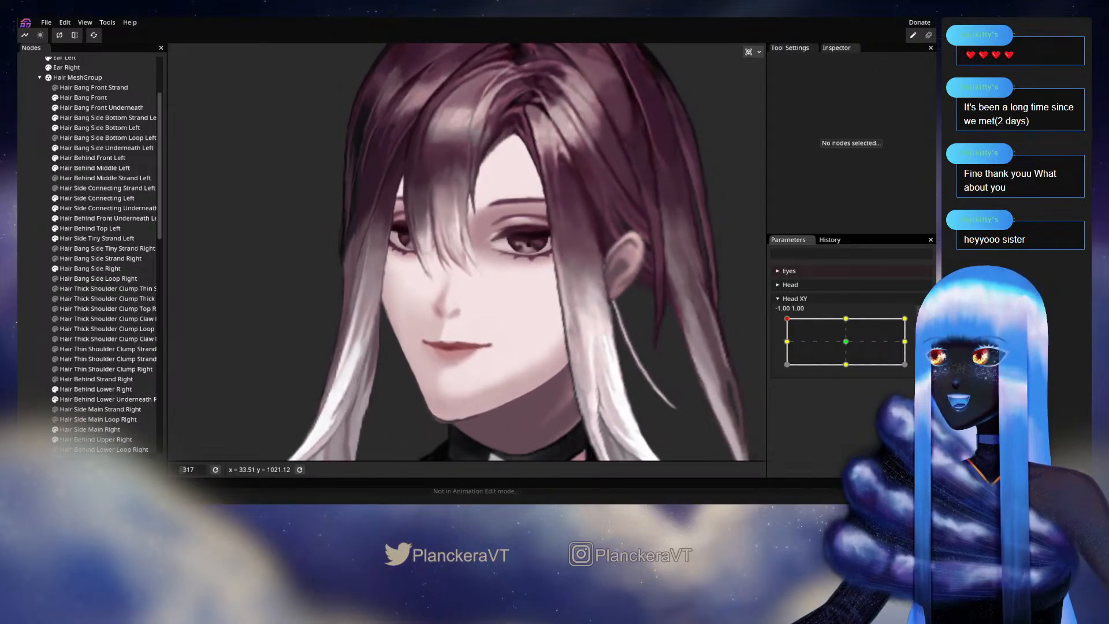
click(922, 324)
Select the Hair Bang Side Bottom Left mesh and nudge its centre-line vertices beside the forehead.
scroll(525, 240, up, 3)
drag(526, 199, 464, 300)
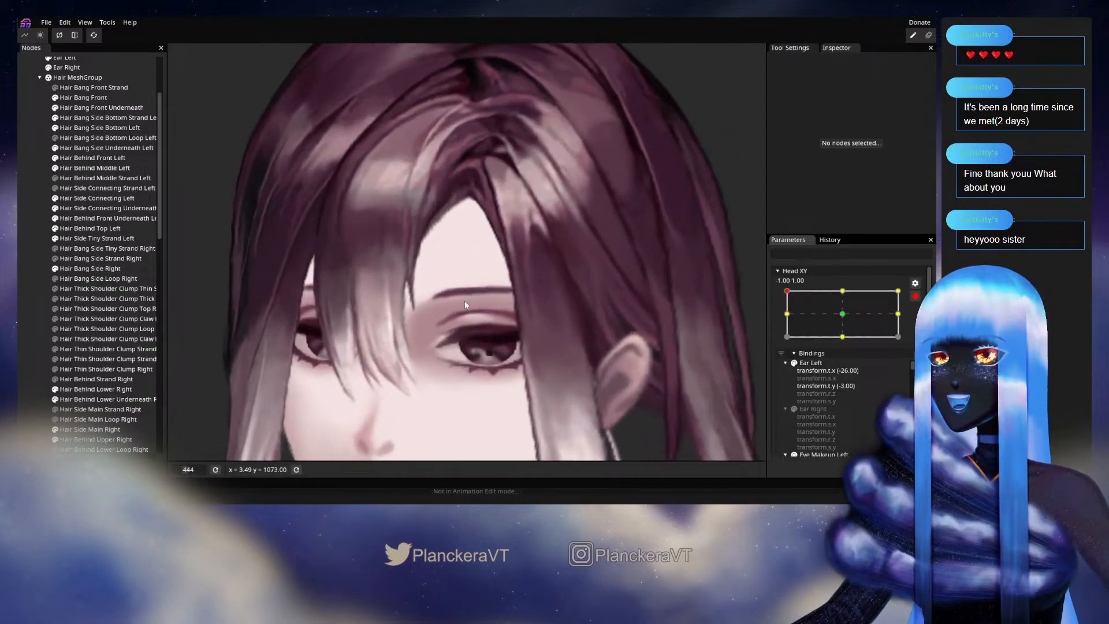
scroll(465, 300, up, 2)
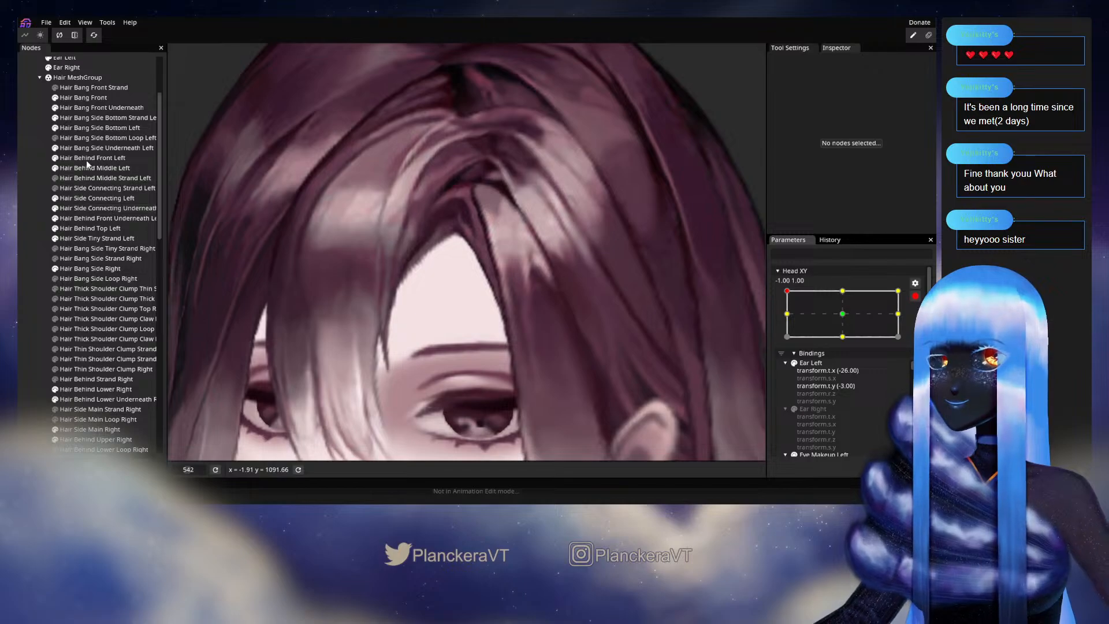
click(97, 127)
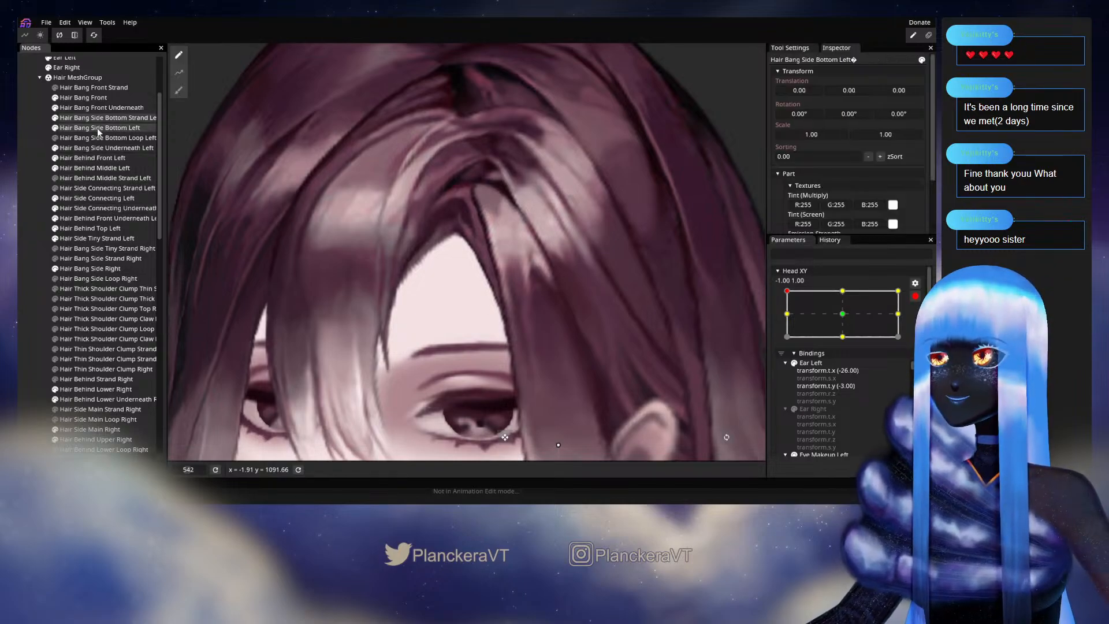
scroll(492, 269, up, 1)
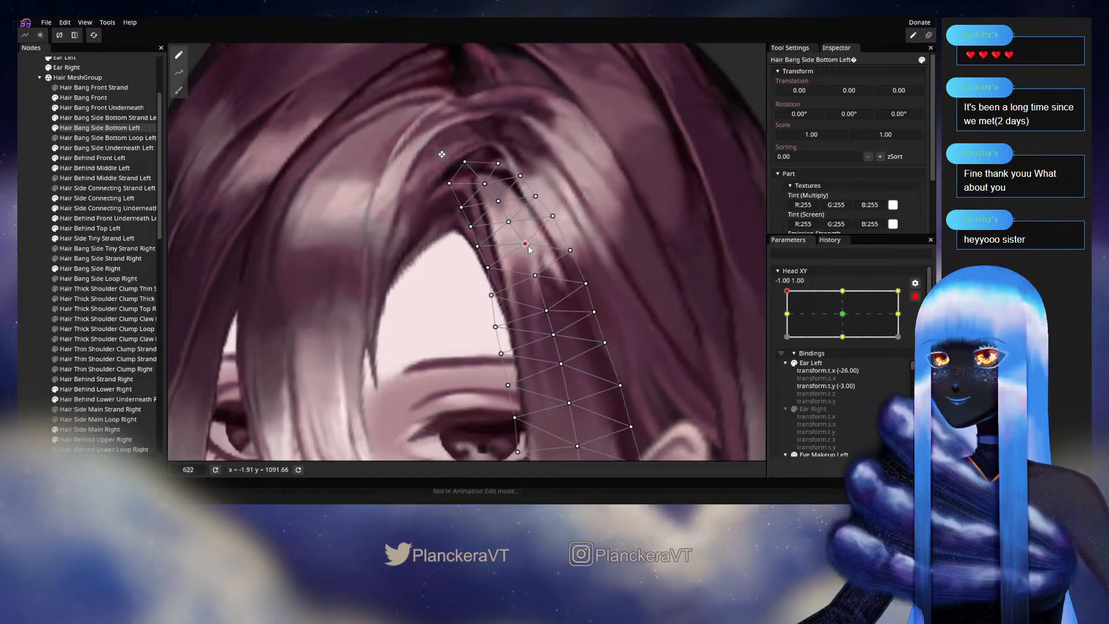
drag(477, 251, 521, 239)
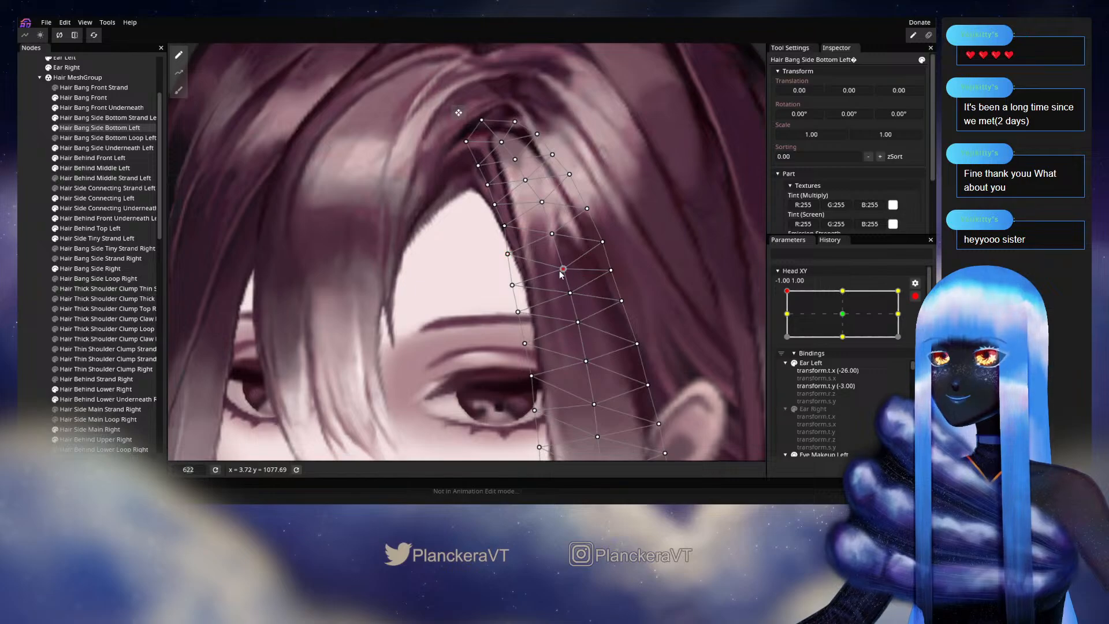
scroll(558, 269, down, 3)
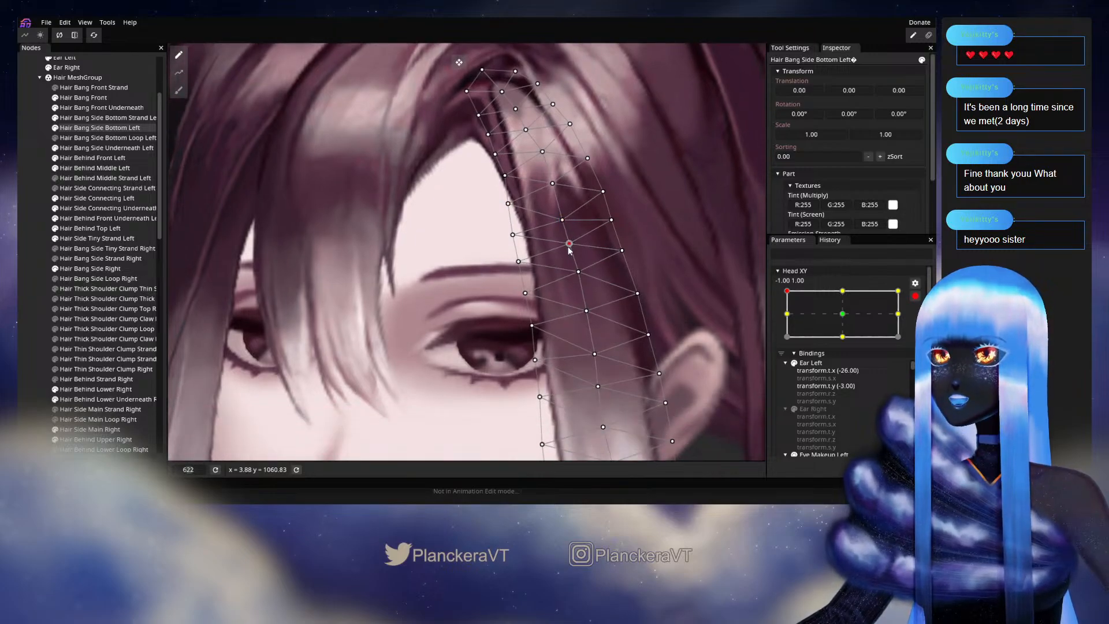
drag(568, 249, 569, 251)
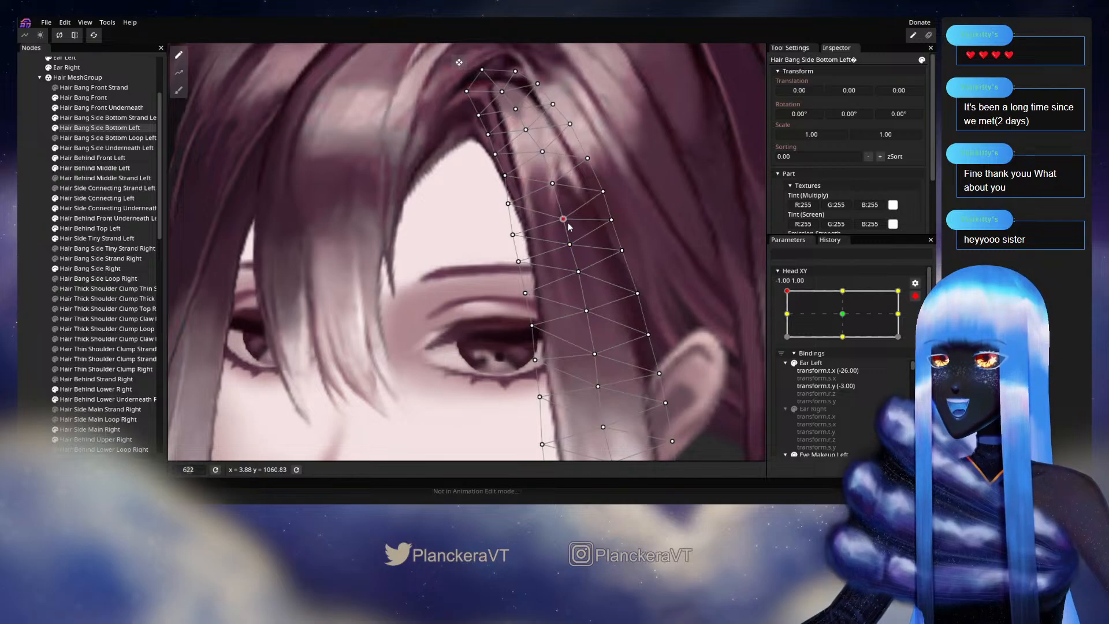
Nudge the side bang's inner-edge and centre-line vertices from brow to eye height, and deselect the mesh.
click(513, 235)
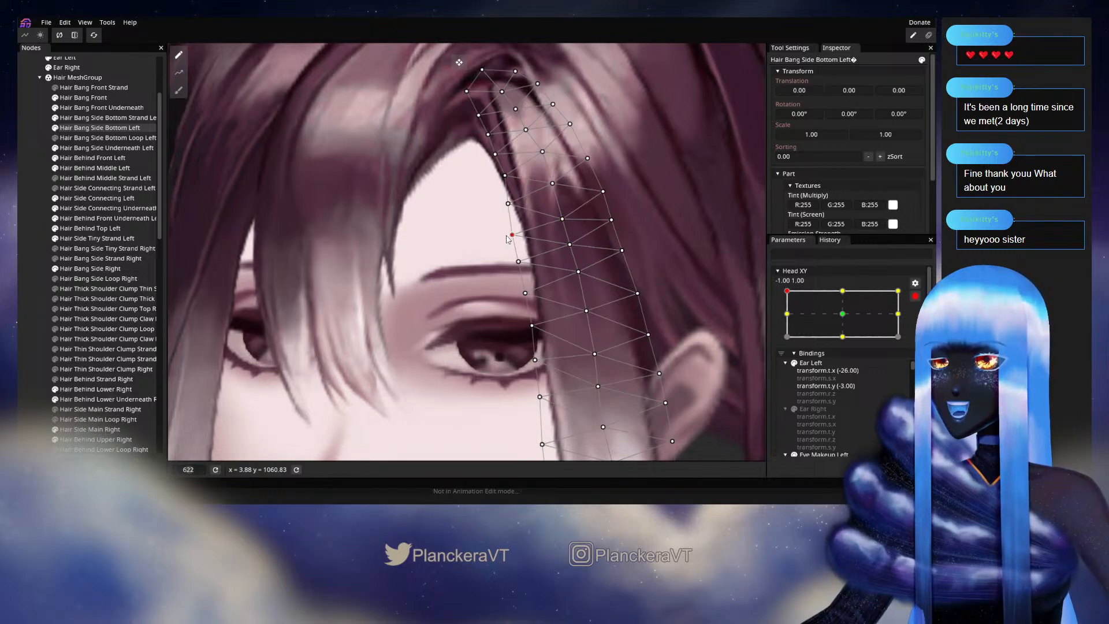
scroll(523, 223, down, 3)
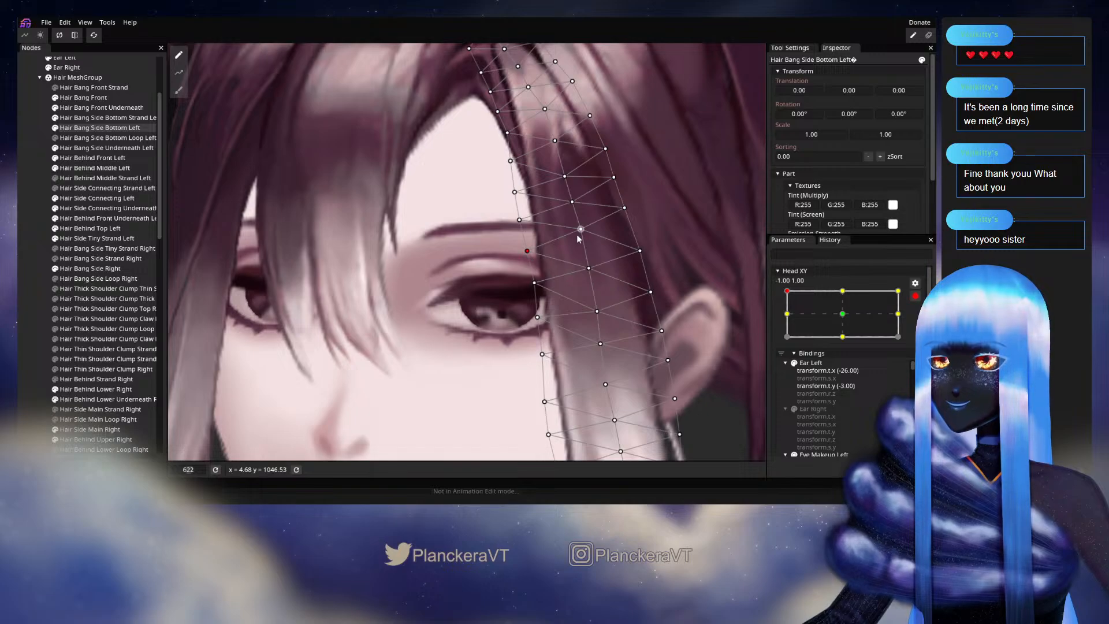
scroll(584, 240, down, 2)
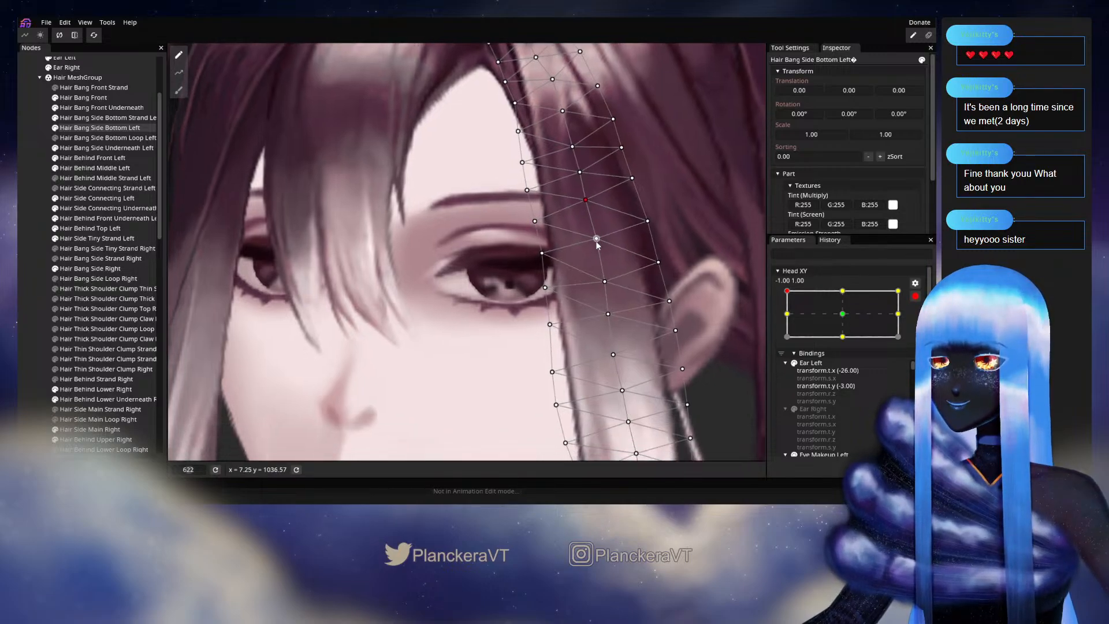
click(541, 254)
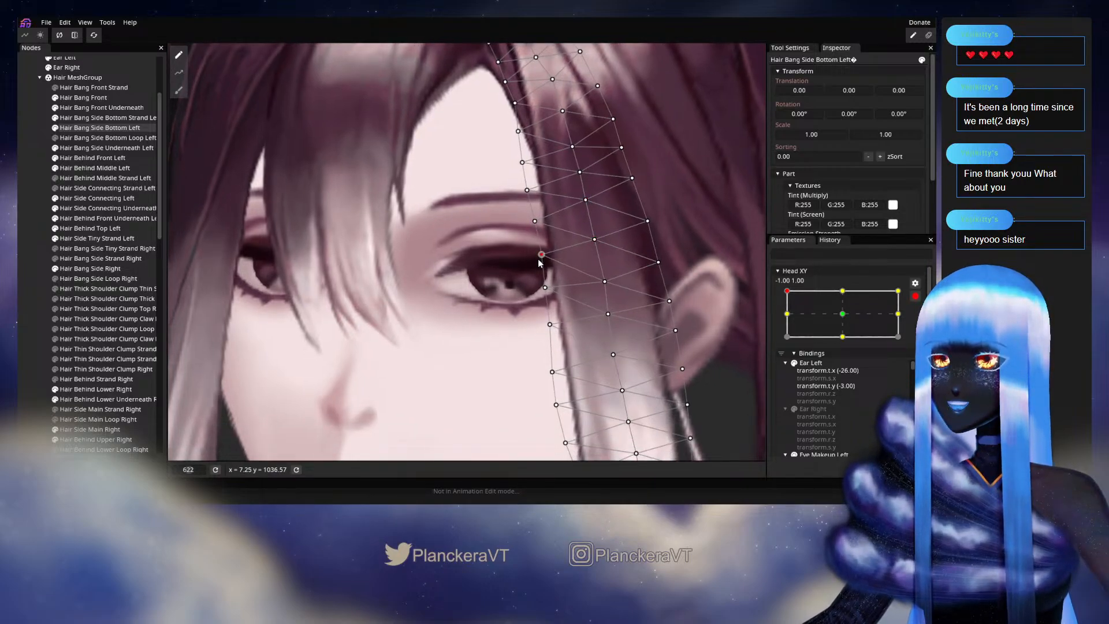
click(24, 263)
Check the adjusted side bang over the whole face by moving Head XY around -1.00, 1.00, and rearm the corner.
scroll(500, 304, down, 7)
scroll(565, 327, down, 5)
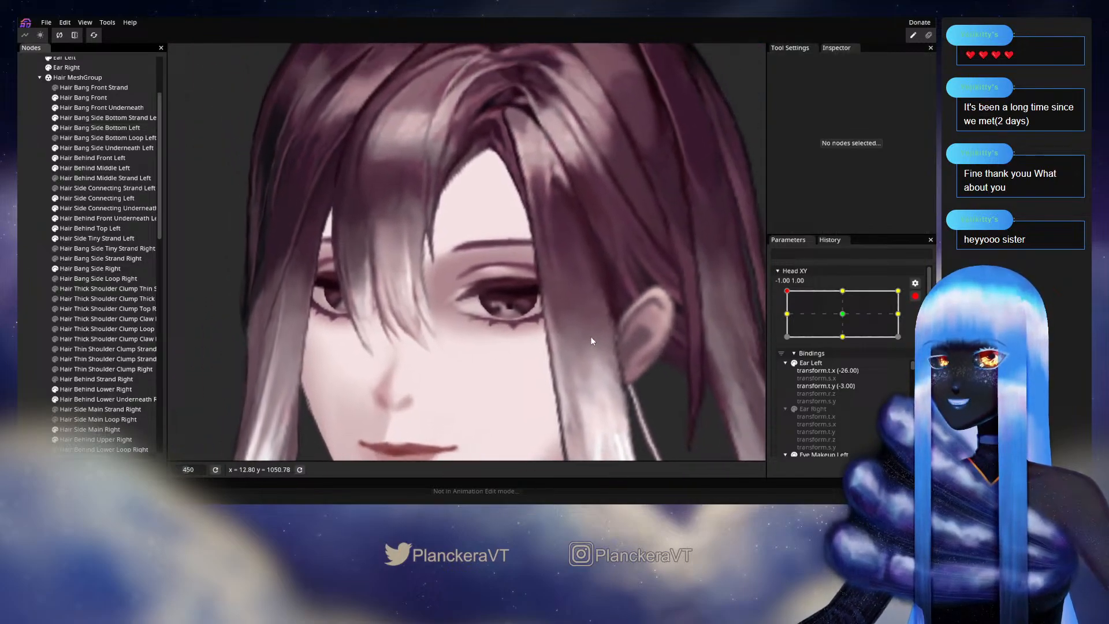
click(915, 297)
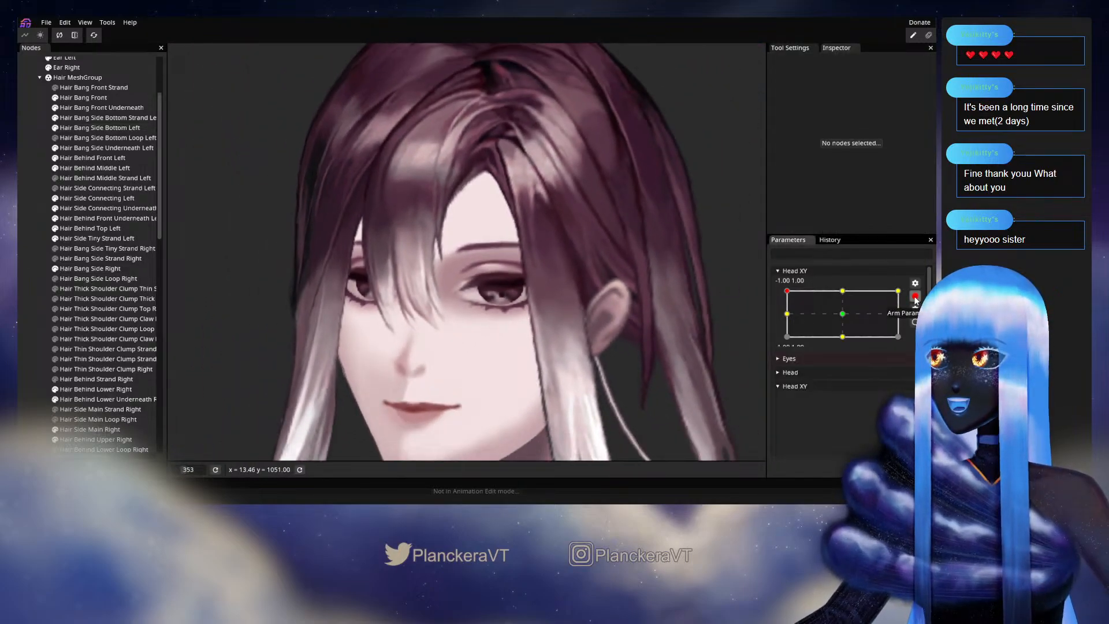
mouse_move(788, 323)
mouse_down()
mouse_move(782, 343)
mouse_move(780, 314)
mouse_up()
click(922, 324)
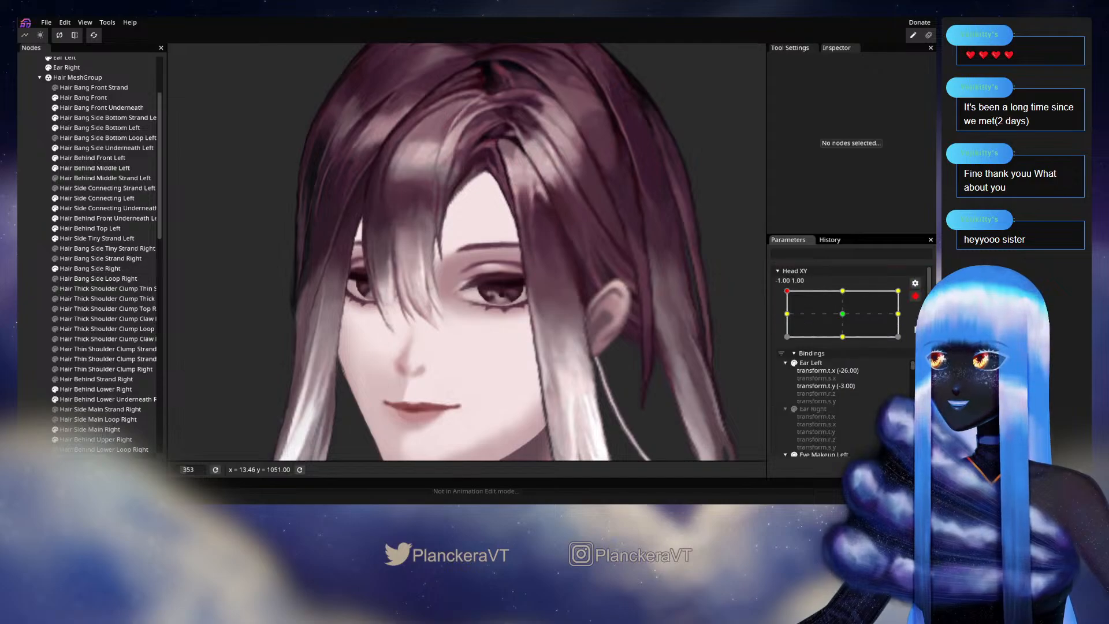
Reselect the Hair Bang Side Bottom Left mesh, nudge a centre-line and an inner-edge vertex beside the upper forehead, and deselect it.
scroll(504, 264, up, 8)
drag(481, 295, 458, 339)
scroll(457, 341, up, 5)
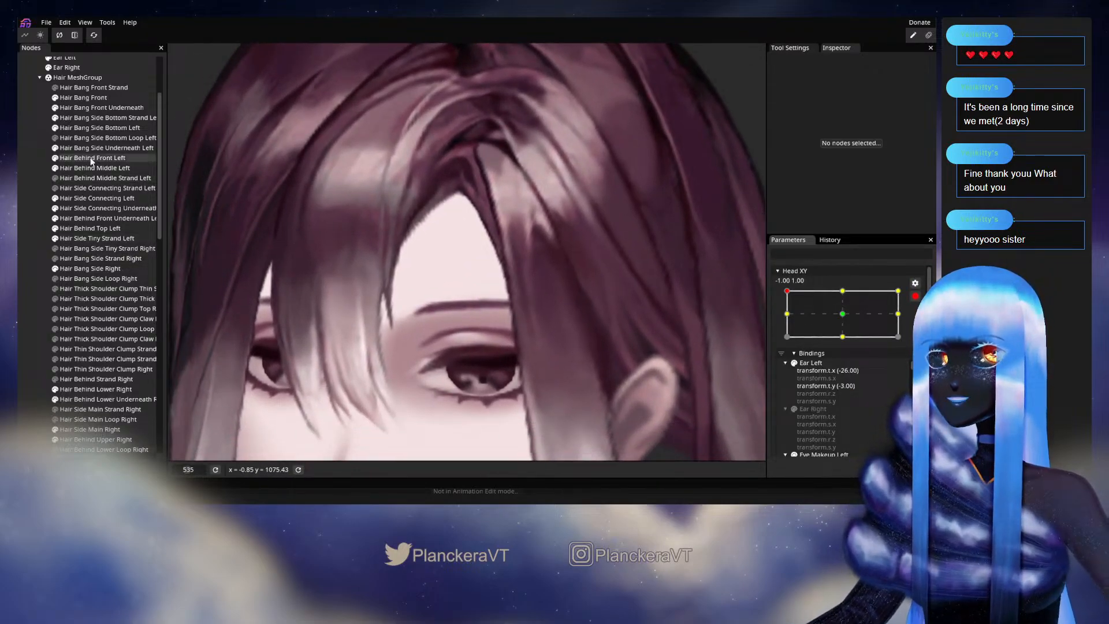
click(97, 128)
scroll(480, 281, up, 3)
scroll(480, 282, up, 1)
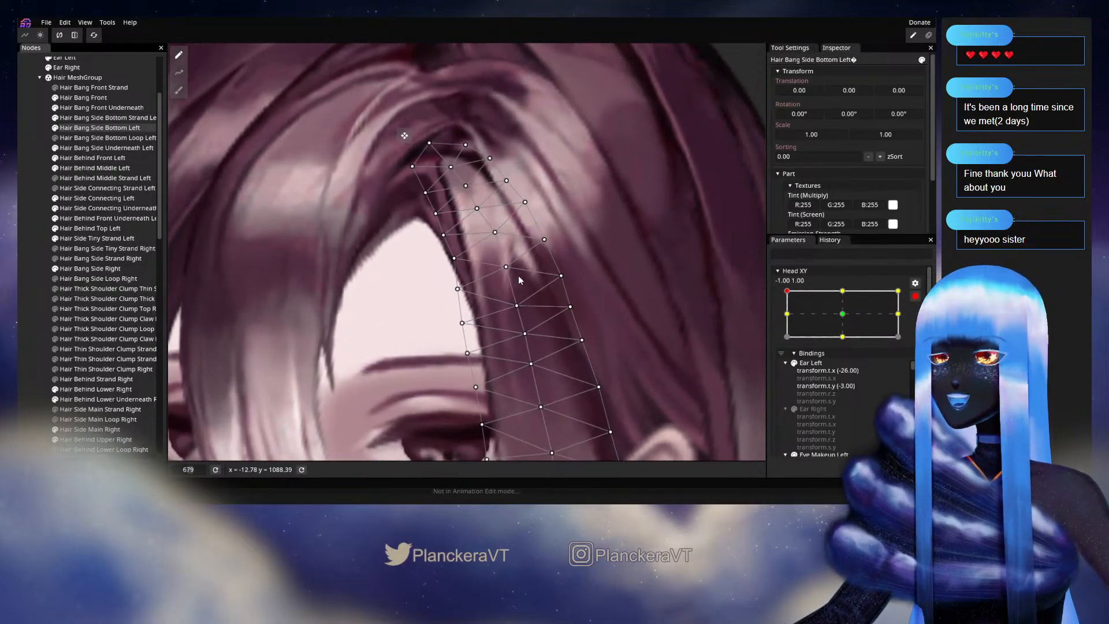
drag(503, 270, 509, 268)
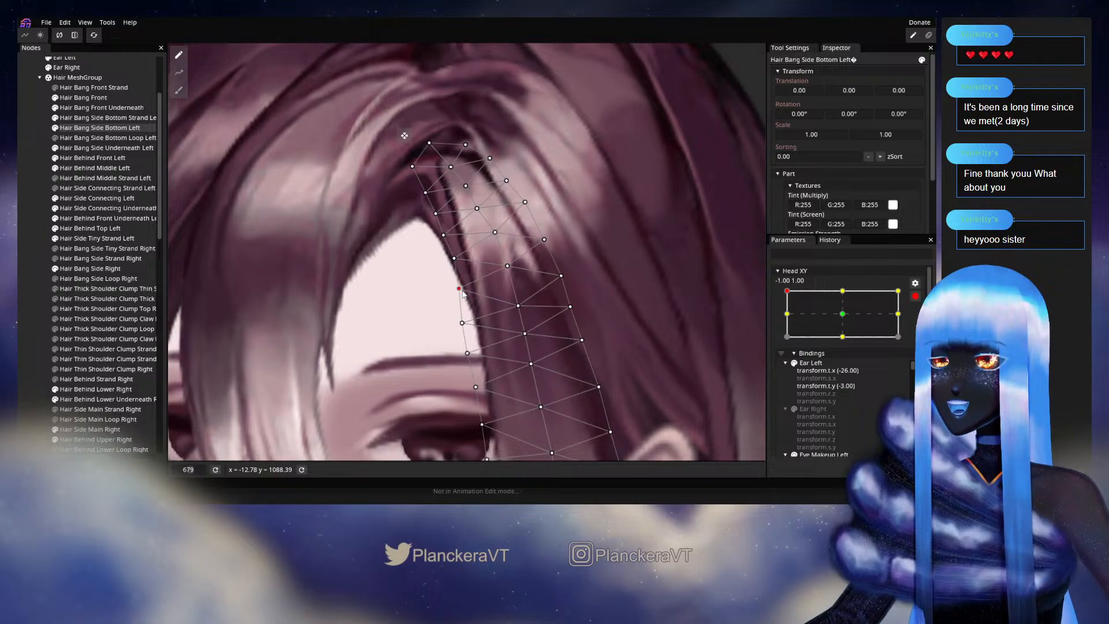
click(562, 389)
Review the head from farther out while testing Head XY around -1.00, 1.00, and arm the corner for editing again.
scroll(562, 377, down, 3)
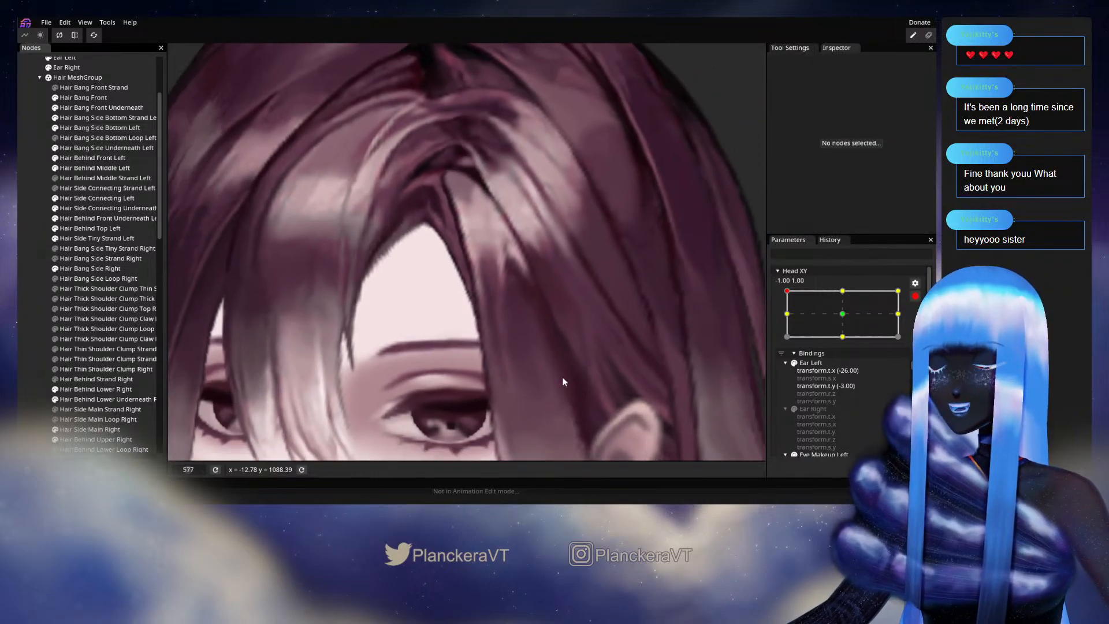
scroll(574, 365, down, 4)
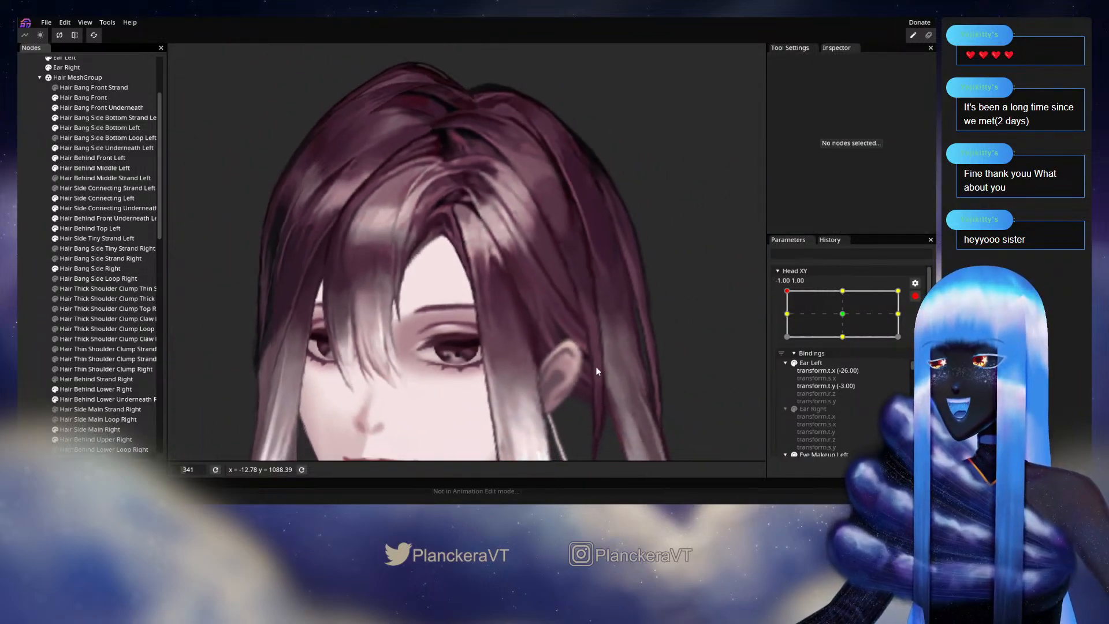
drag(586, 375, 627, 324)
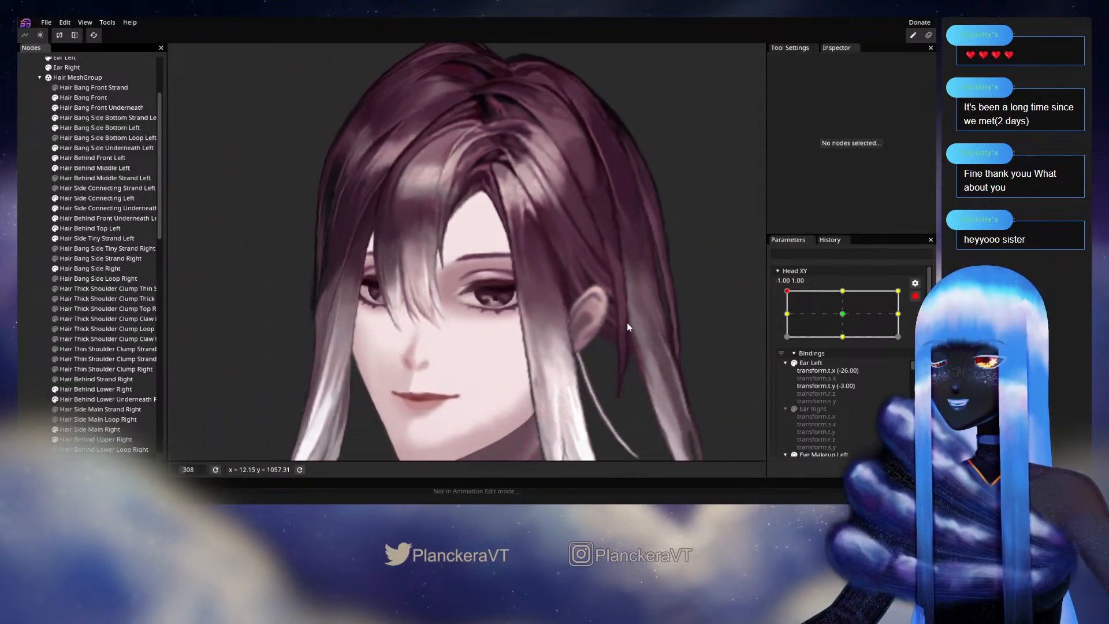
click(915, 298)
mouse_move(787, 320)
mouse_down()
mouse_move(785, 343)
mouse_move(786, 314)
mouse_up()
Select the Hair Bang Side Bottom Left mesh, nudge its outer-edge vertices beside the hair highlight, and deselect it.
scroll(595, 269, up, 5)
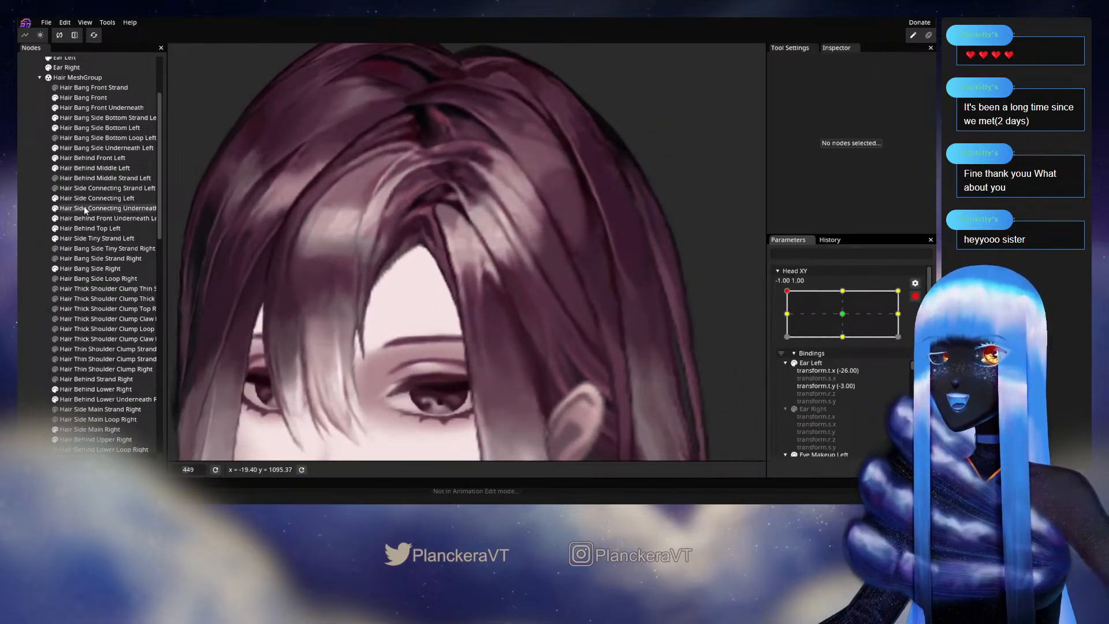
click(94, 129)
scroll(553, 278, up, 3)
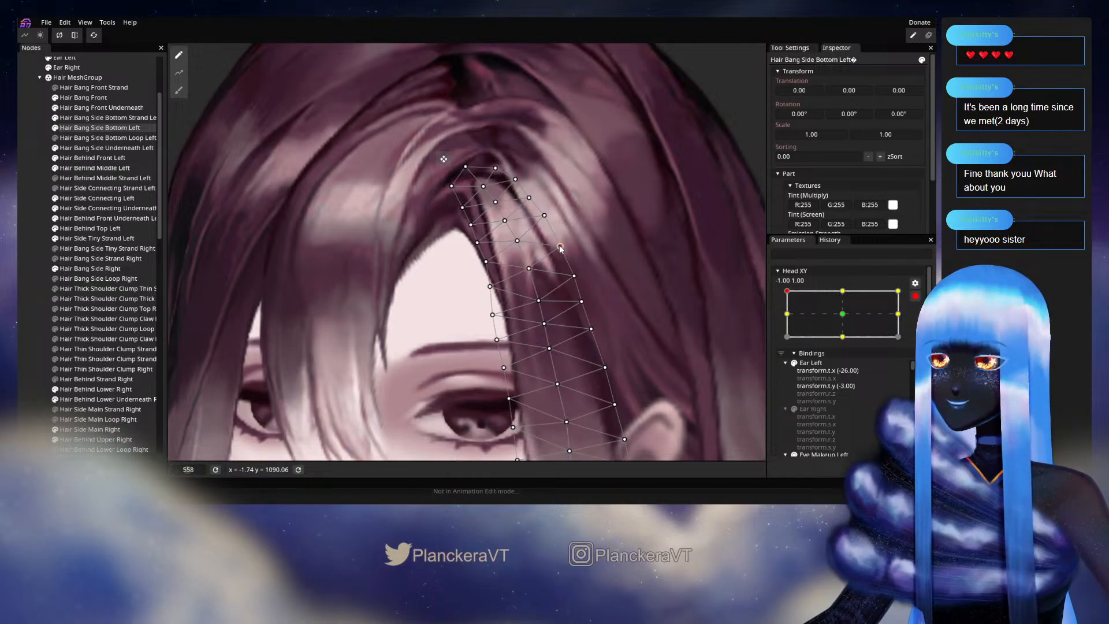
drag(561, 248, 559, 249)
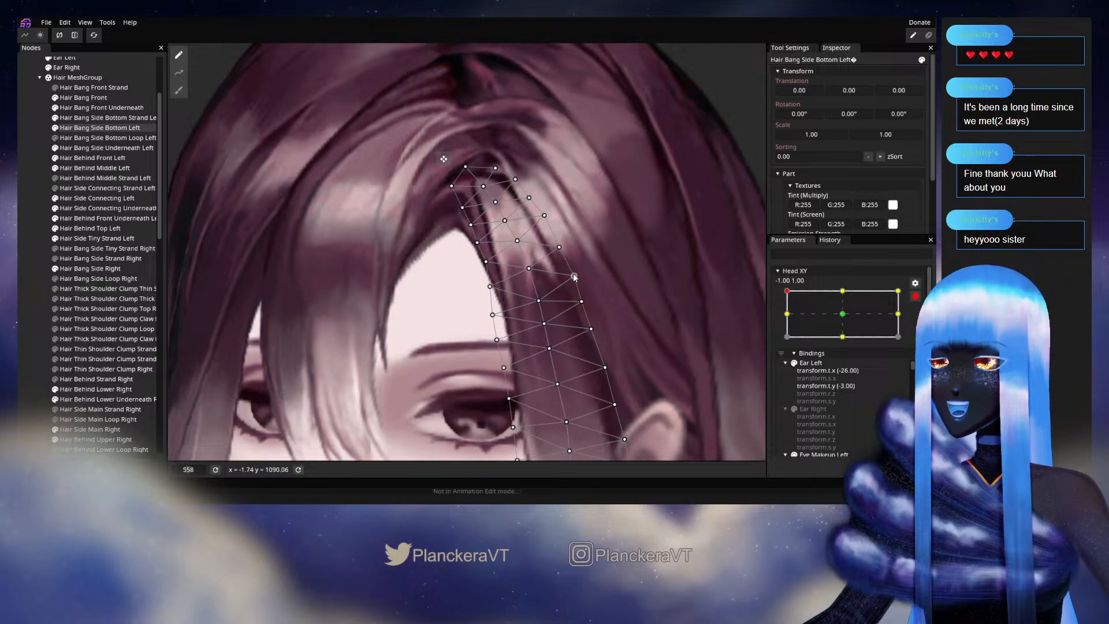
click(27, 246)
Test the head turn around Head XY -1.00, 1.00, rearm the corner, and examine the bangs and hair parting above the forehead.
scroll(566, 278, down, 4)
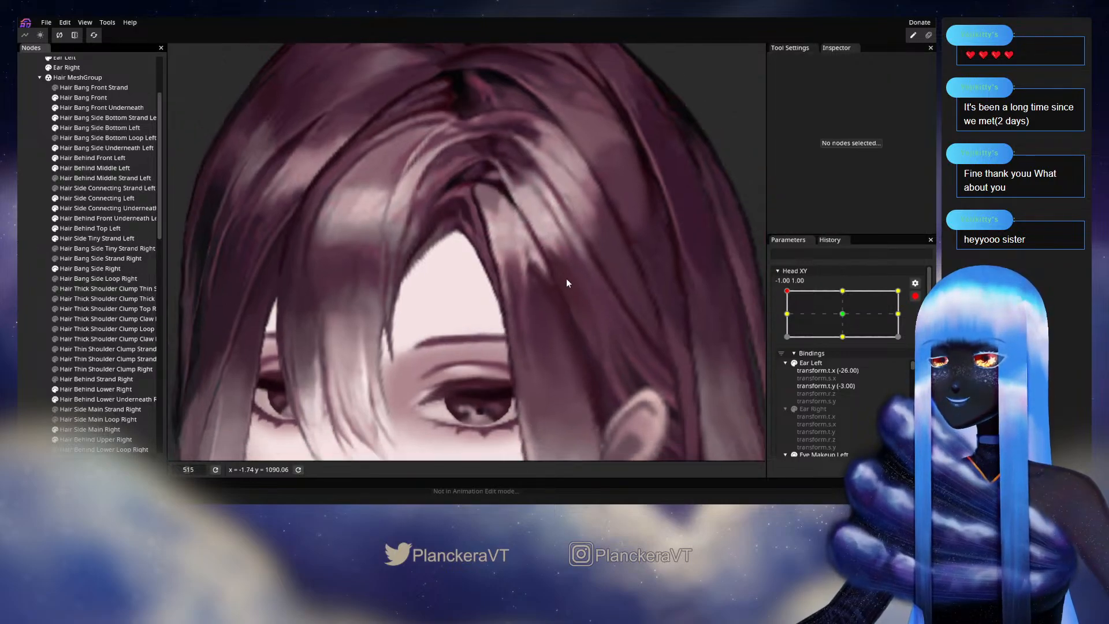
scroll(576, 284, down, 4)
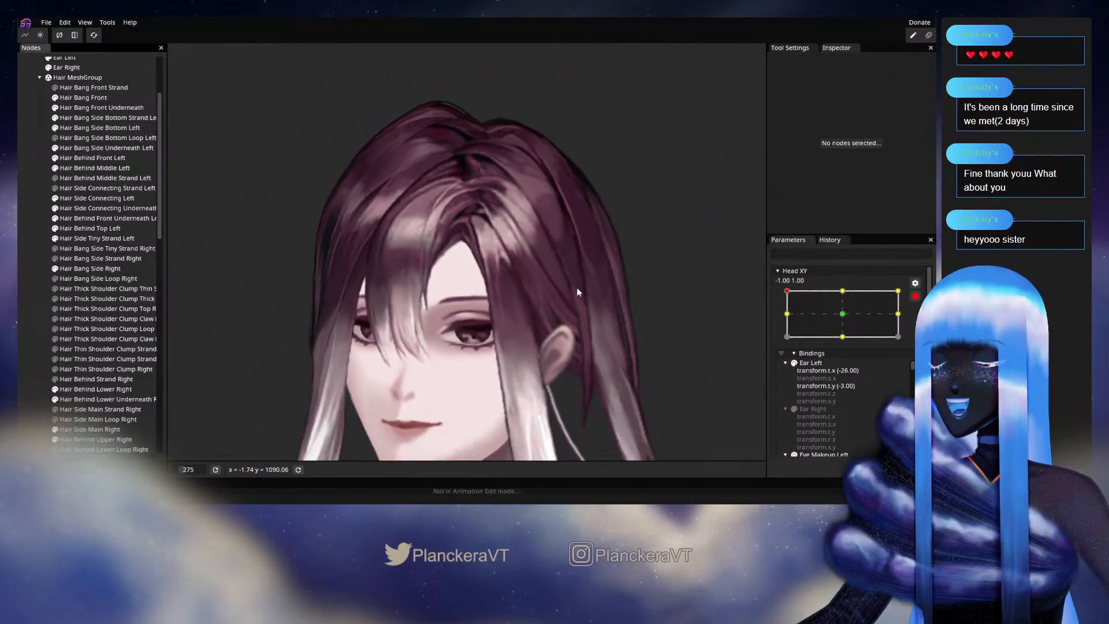
click(915, 296)
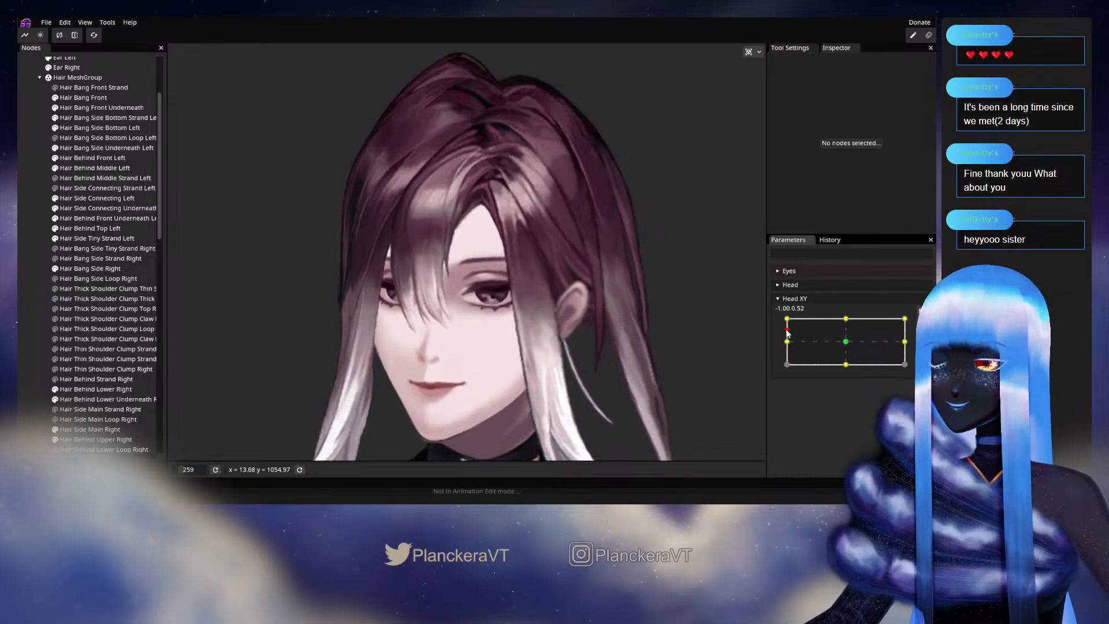
mouse_move(788, 319)
mouse_down()
mouse_move(787, 342)
mouse_move(779, 319)
mouse_up()
click(922, 324)
scroll(437, 276, up, 3)
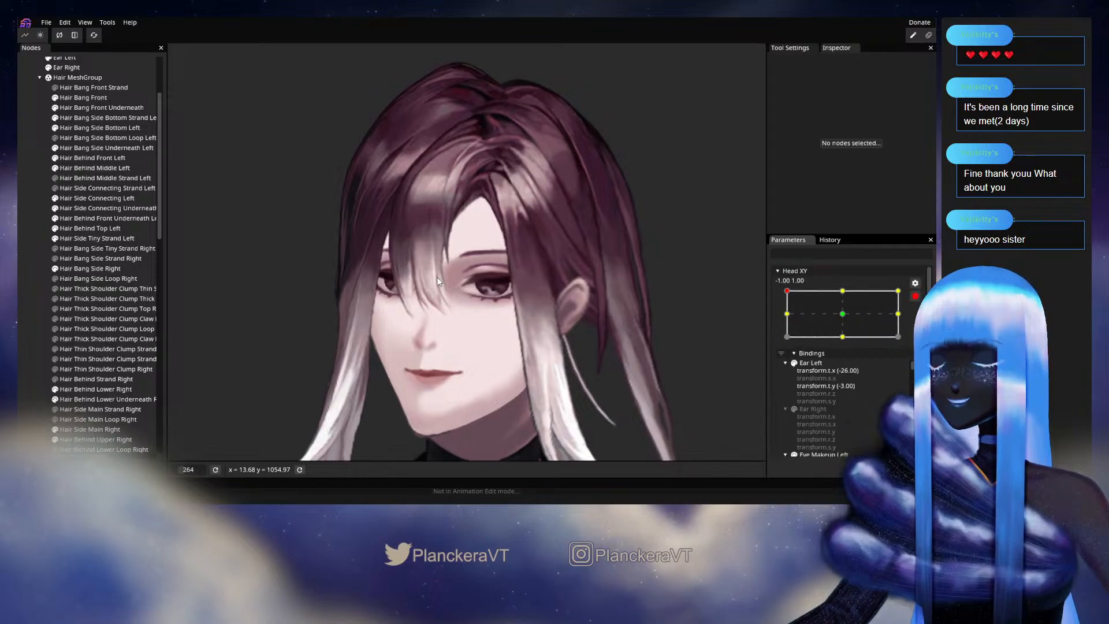
drag(507, 200, 469, 315)
scroll(469, 316, up, 2)
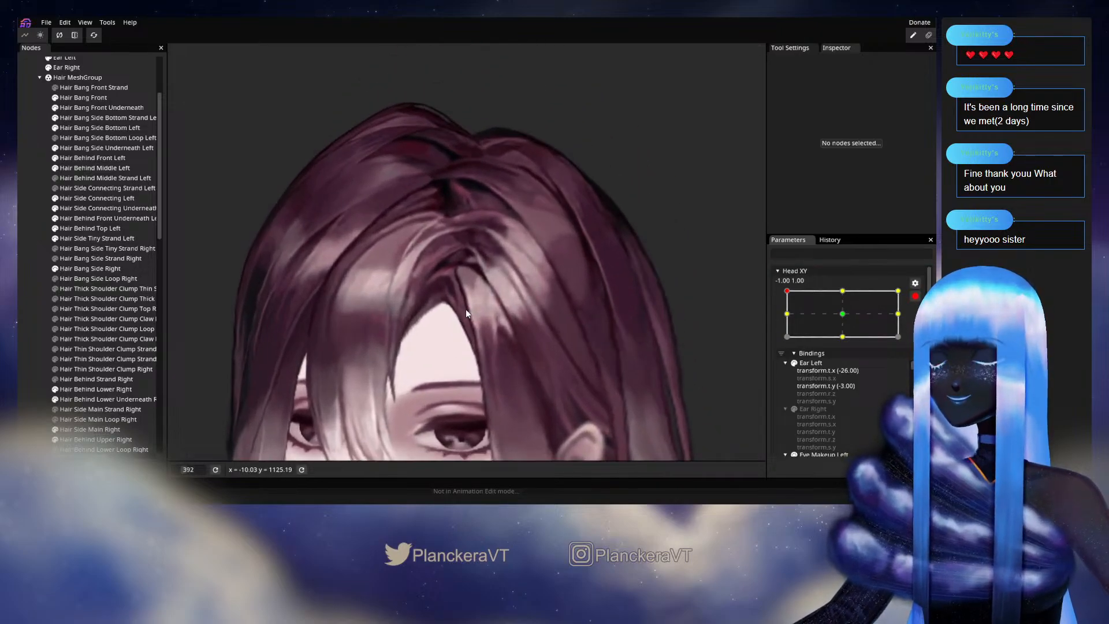
drag(463, 369, 497, 312)
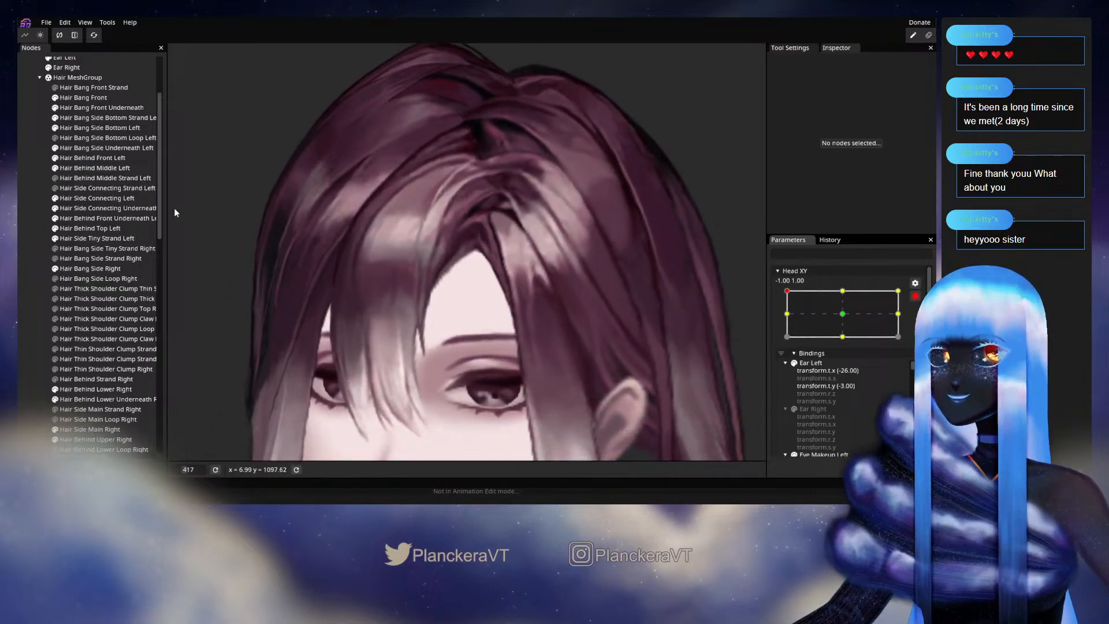
Select the Hair Bang Side Bottom Left mesh, nudge its upper outer-edge vertices beside the hair parting, and deselect it.
click(107, 118)
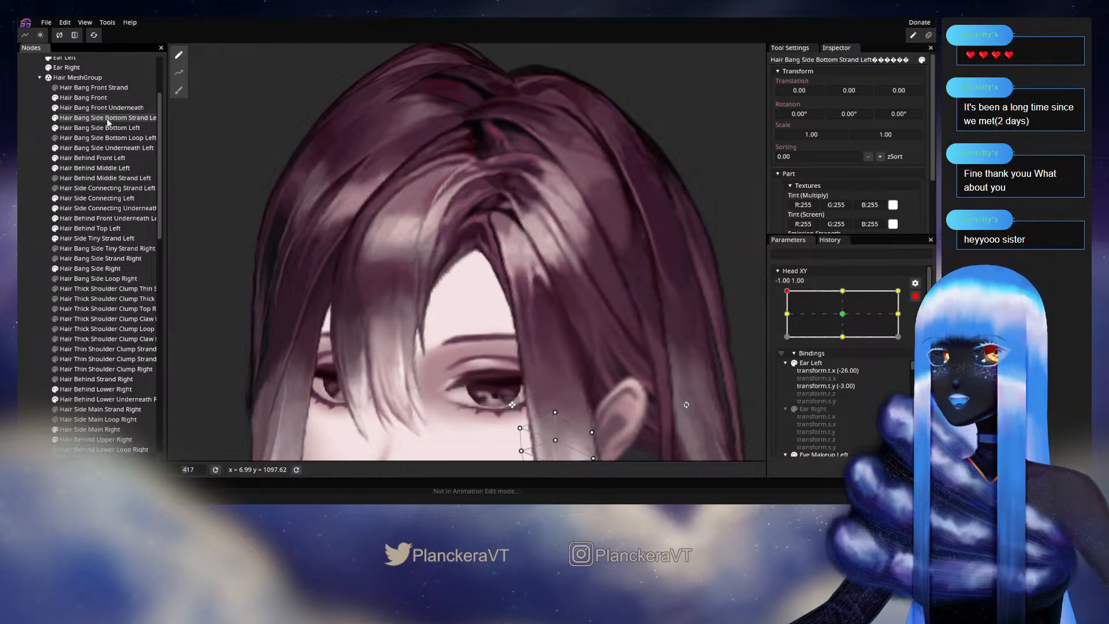
click(107, 127)
scroll(586, 228, up, 1)
click(537, 225)
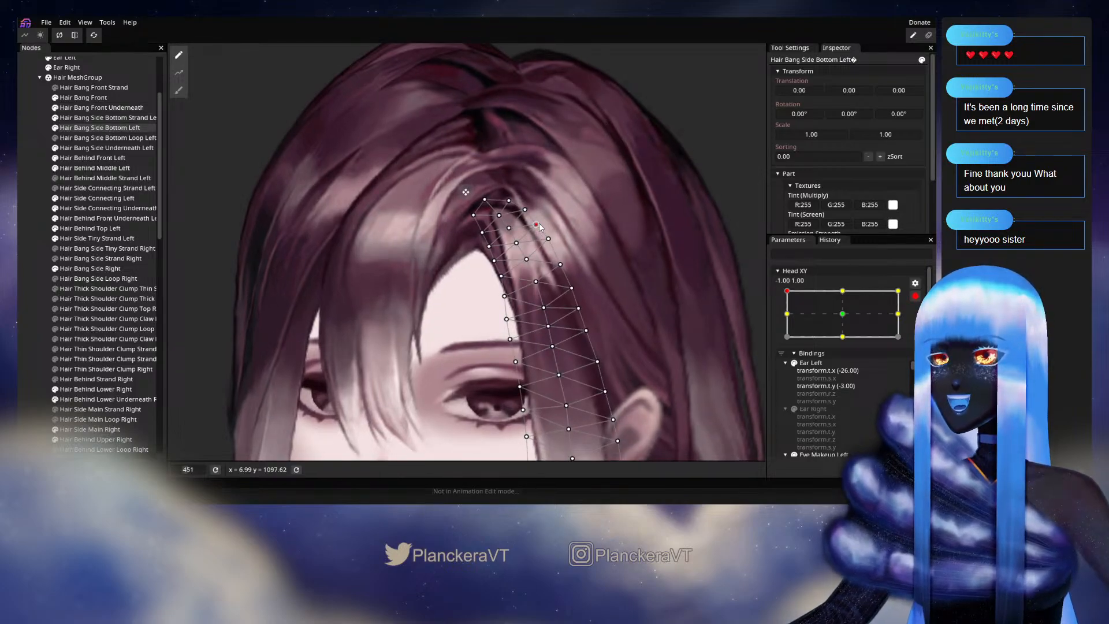
click(524, 210)
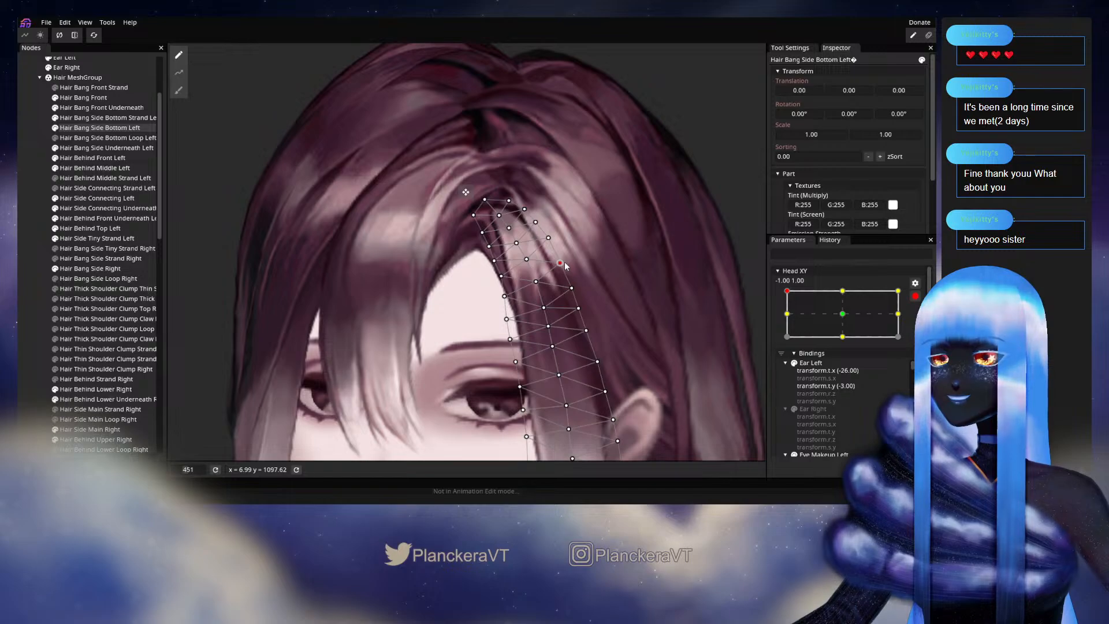
click(558, 282)
Disarm the corner, test the head turn around Head XY -1.00, 1.00 from farther out, and rearm it for editing.
scroll(572, 300, down, 4)
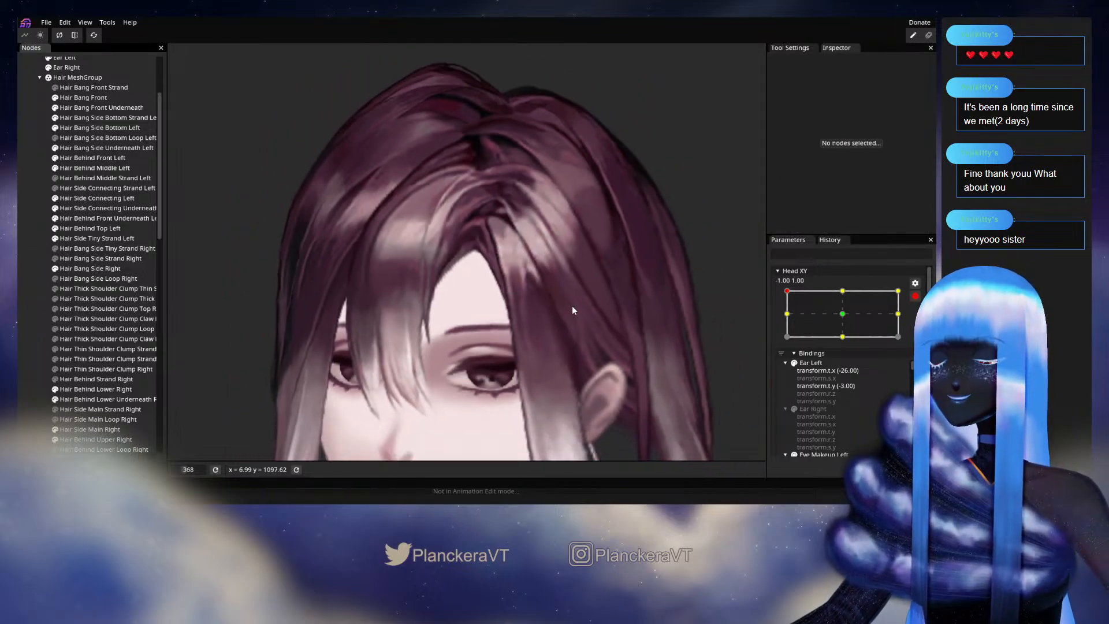
scroll(580, 304, down, 3)
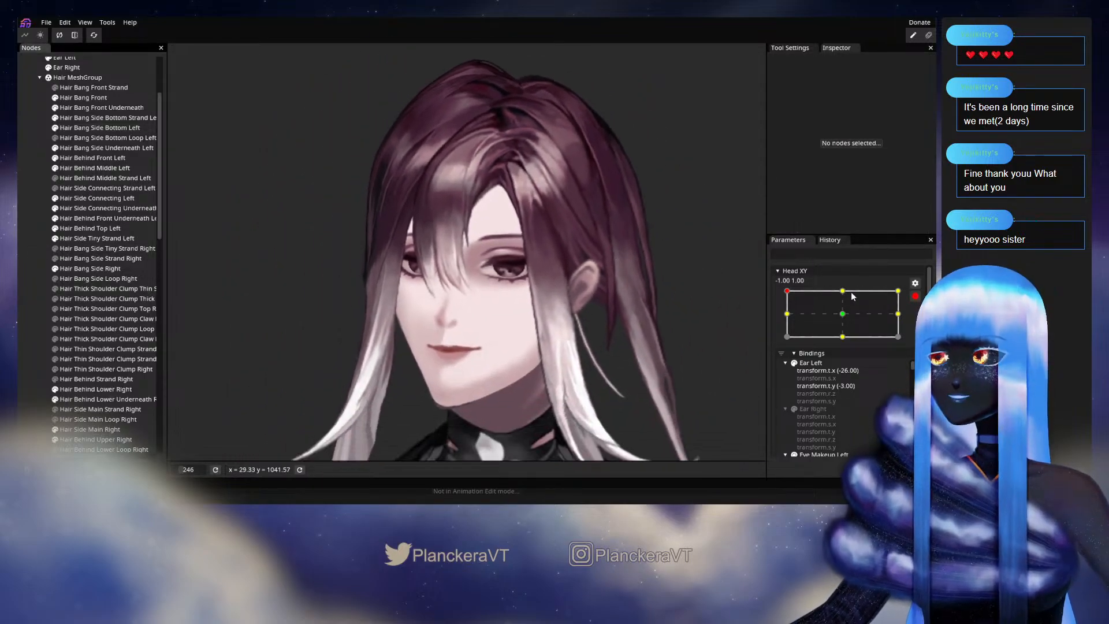
click(916, 296)
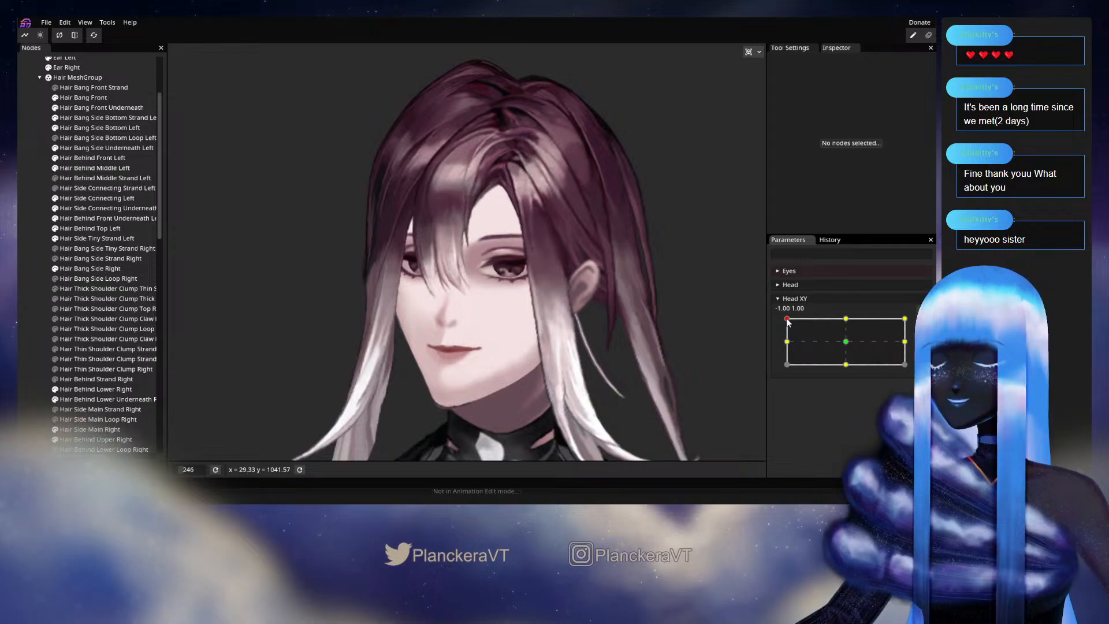
mouse_move(786, 319)
mouse_down()
mouse_move(778, 340)
mouse_move(777, 310)
mouse_up()
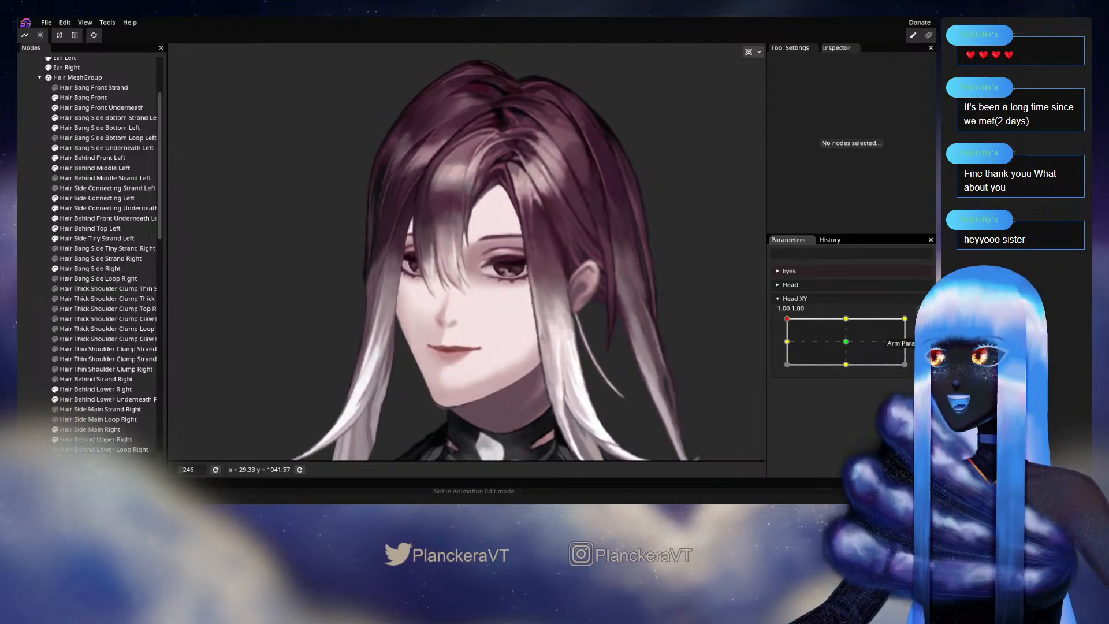
click(922, 324)
scroll(429, 248, up, 2)
scroll(474, 255, up, 8)
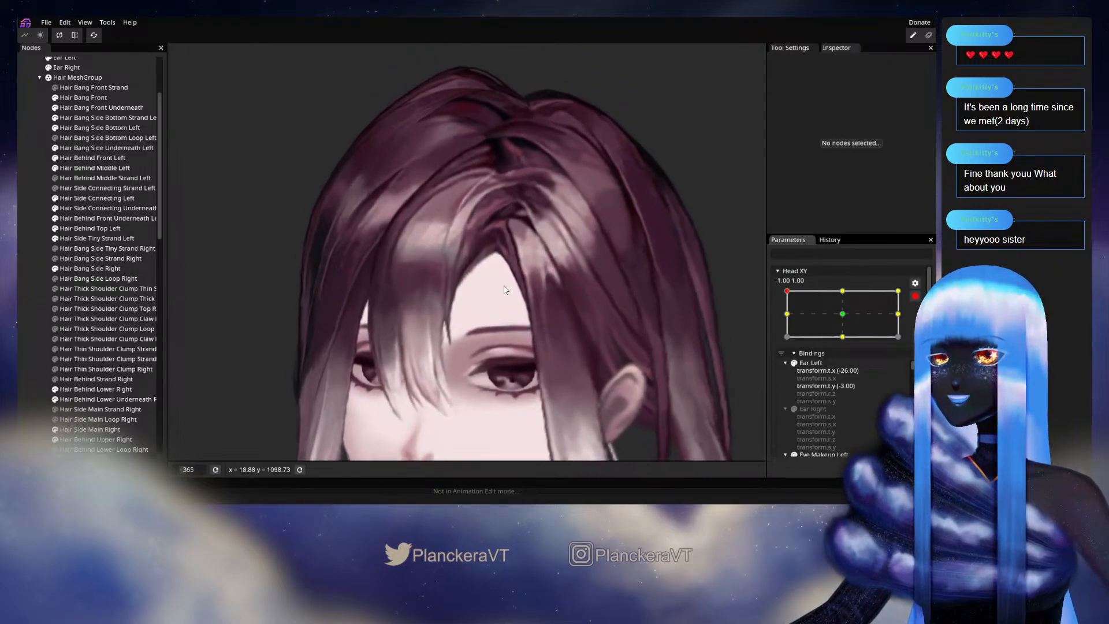
Select the Hair Bang Side Bottom Left mesh, nudge a vertex on its top edge just below the parting, and deselect it.
click(81, 128)
scroll(470, 261, up, 4)
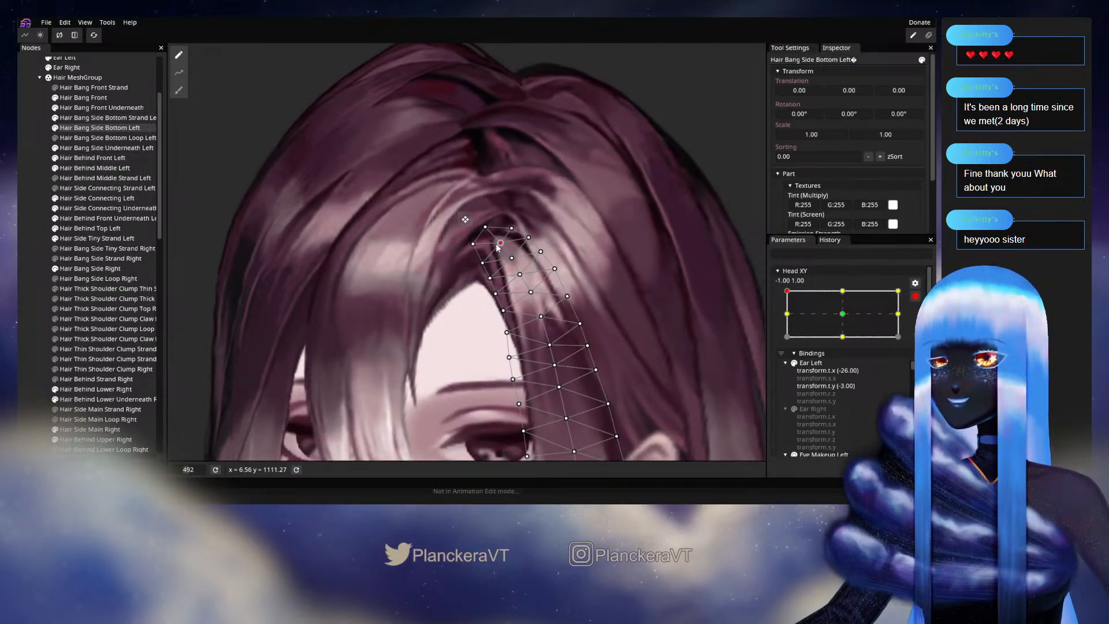
drag(511, 228, 508, 225)
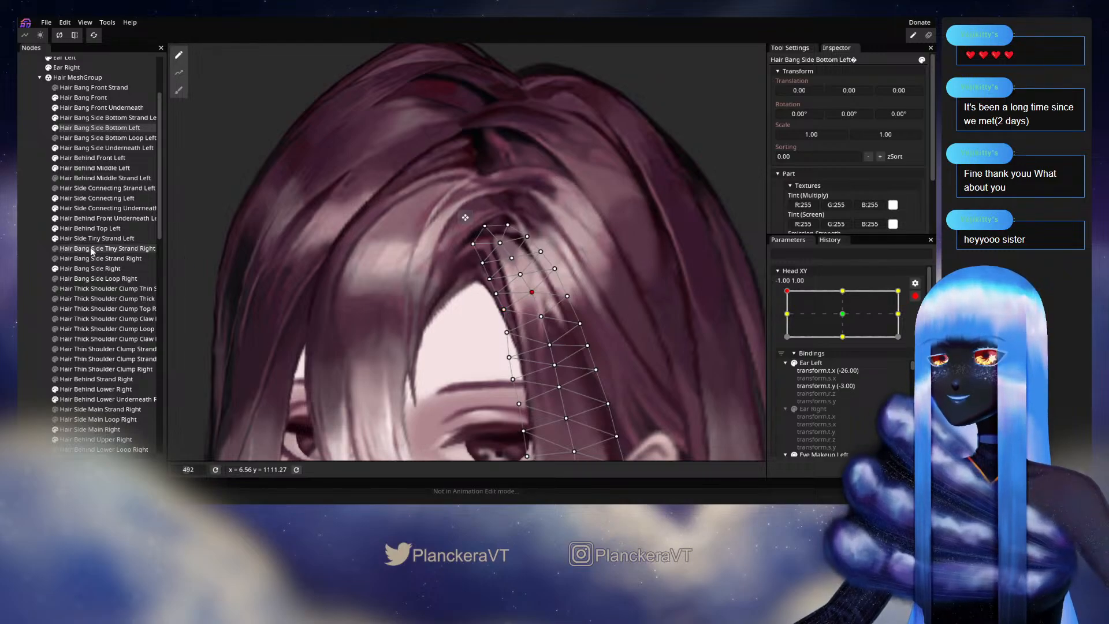
click(550, 272)
Check the side bang against the whole head while moving Head XY around -1.00, 1.00, and arm the corner again.
scroll(550, 273, down, 2)
scroll(552, 275, down, 8)
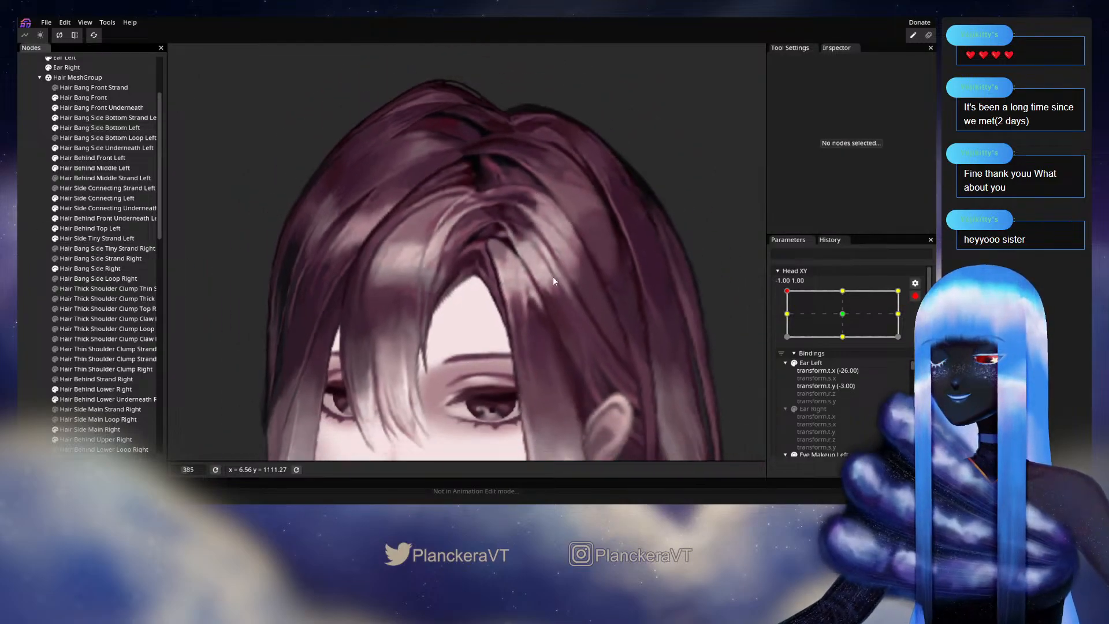
drag(549, 338, 573, 259)
click(916, 295)
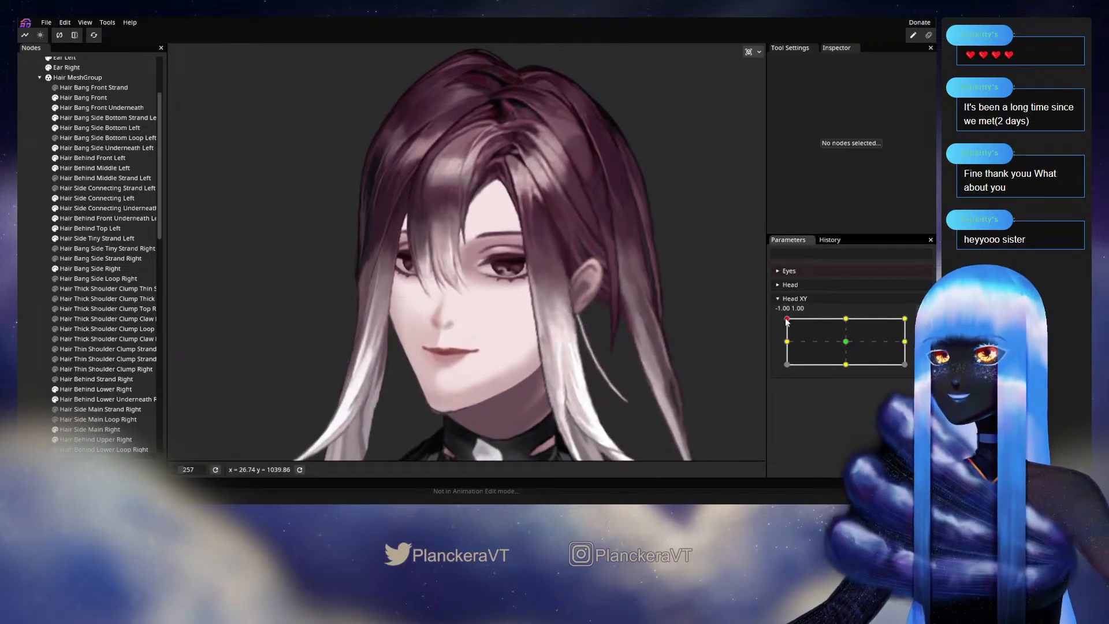
mouse_move(786, 322)
mouse_down()
mouse_move(781, 345)
mouse_move(789, 322)
mouse_up()
scroll(488, 326, up, 5)
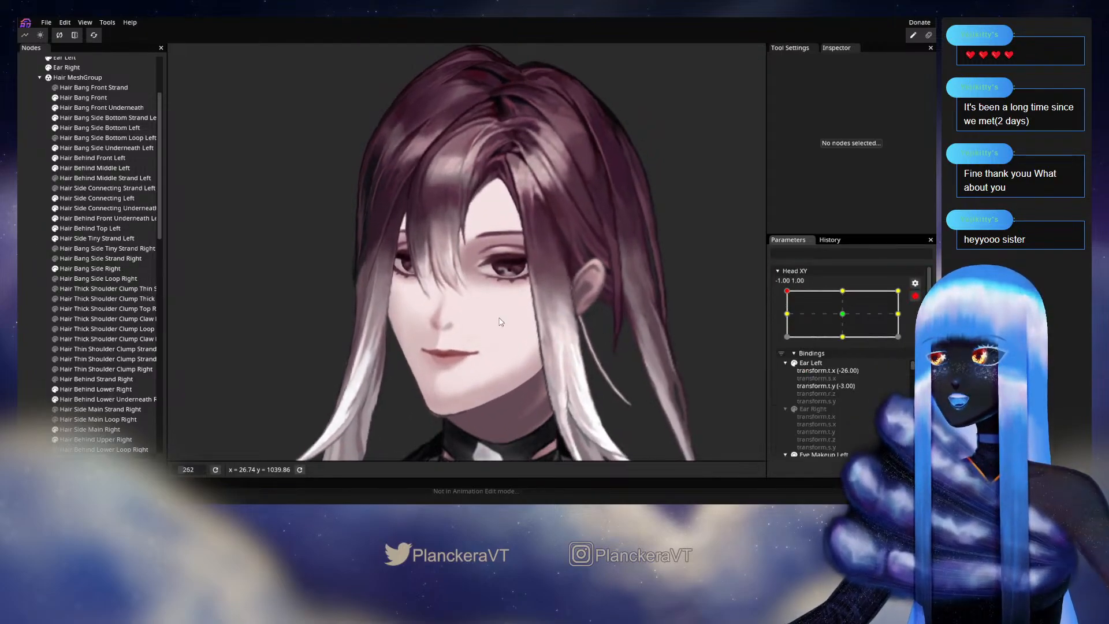
scroll(491, 327, up, 2)
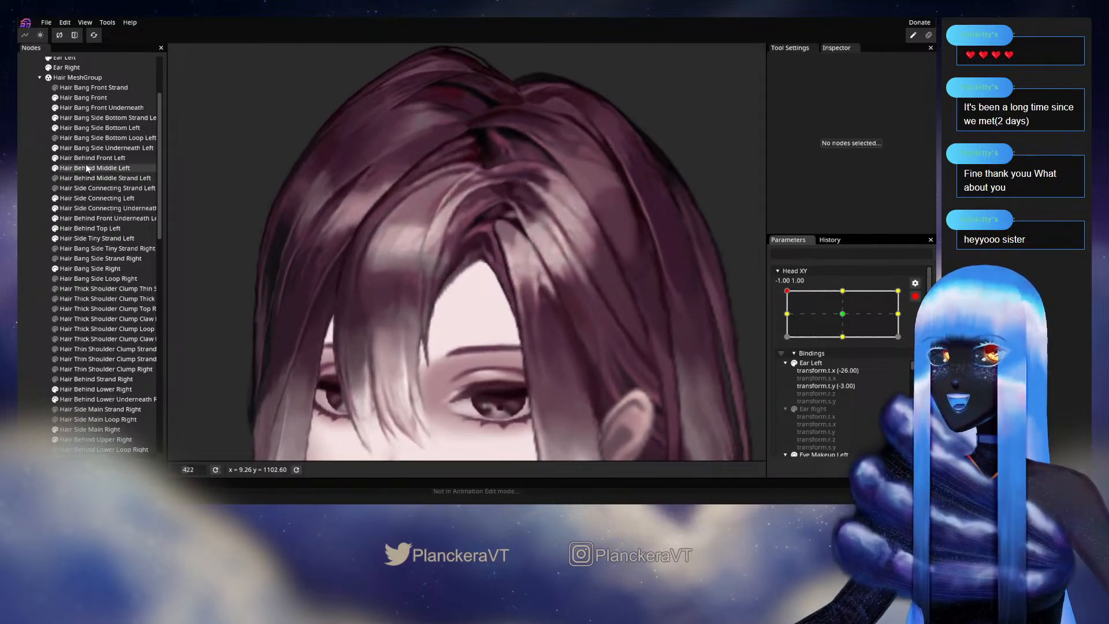
Reselect the Hair Bang Side Bottom Left mesh, nudge an upper centre-line vertex and inner-edge vertices along the forehead, and deselect it.
click(102, 107)
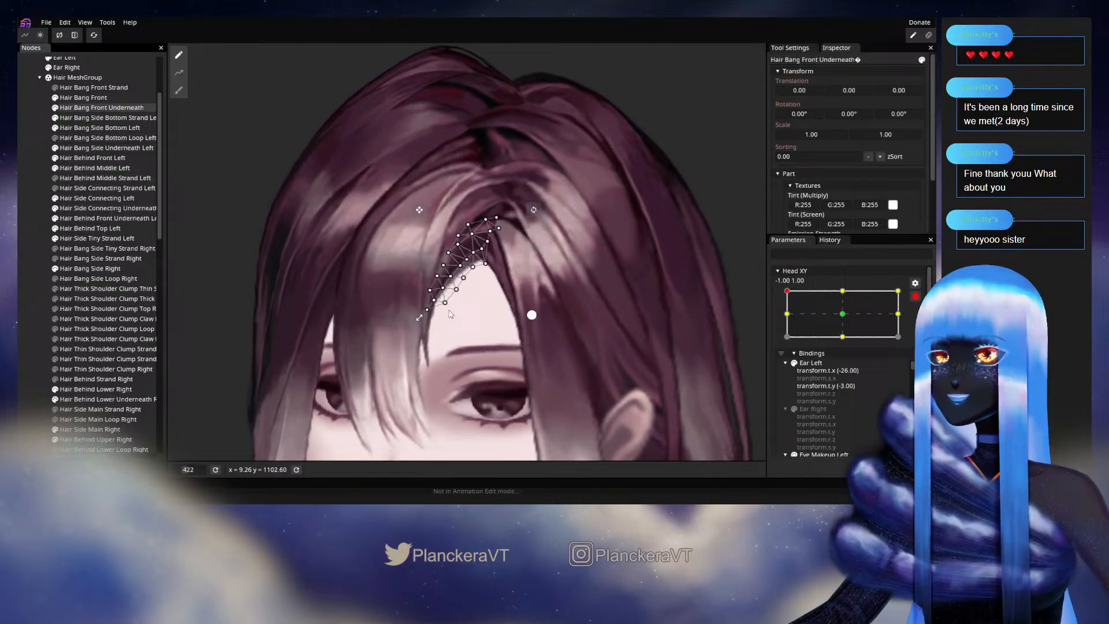
click(95, 127)
scroll(501, 293, up, 3)
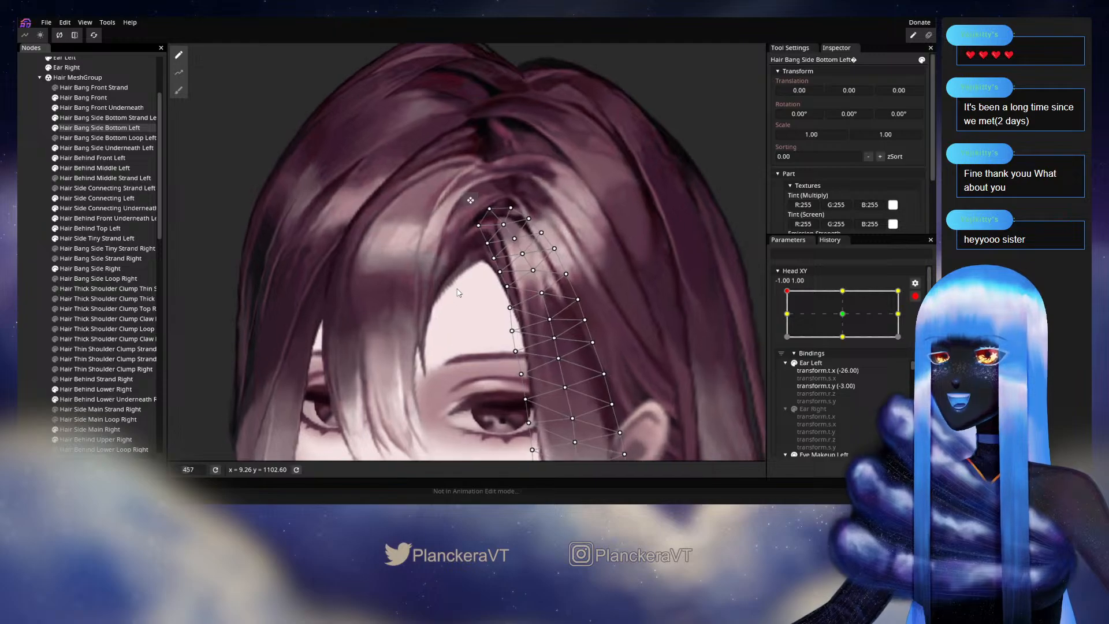
scroll(502, 293, up, 3)
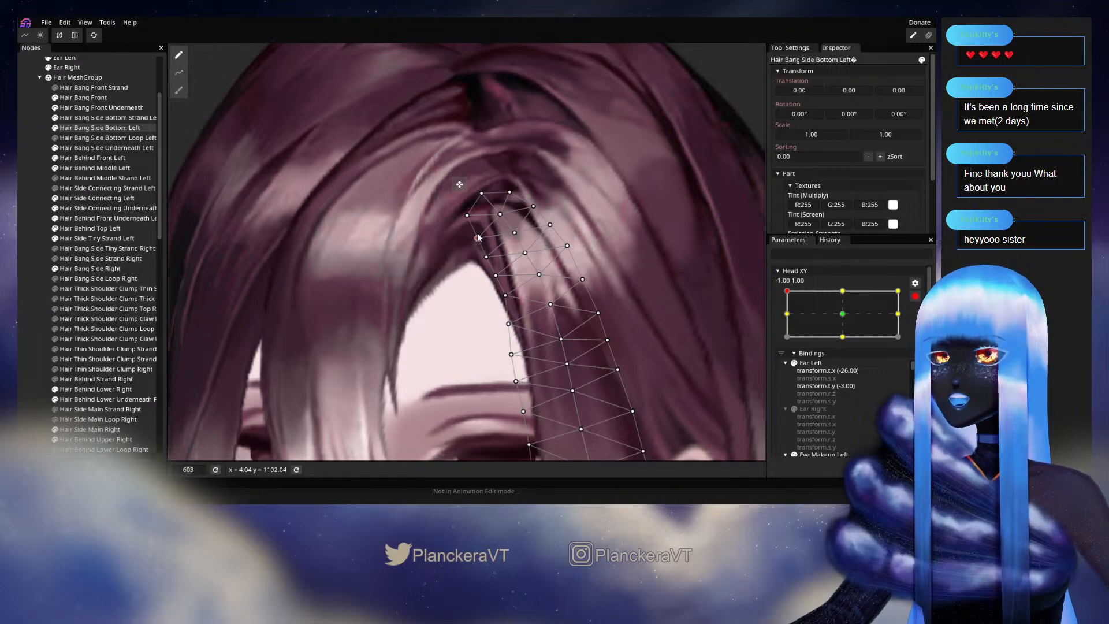
click(512, 232)
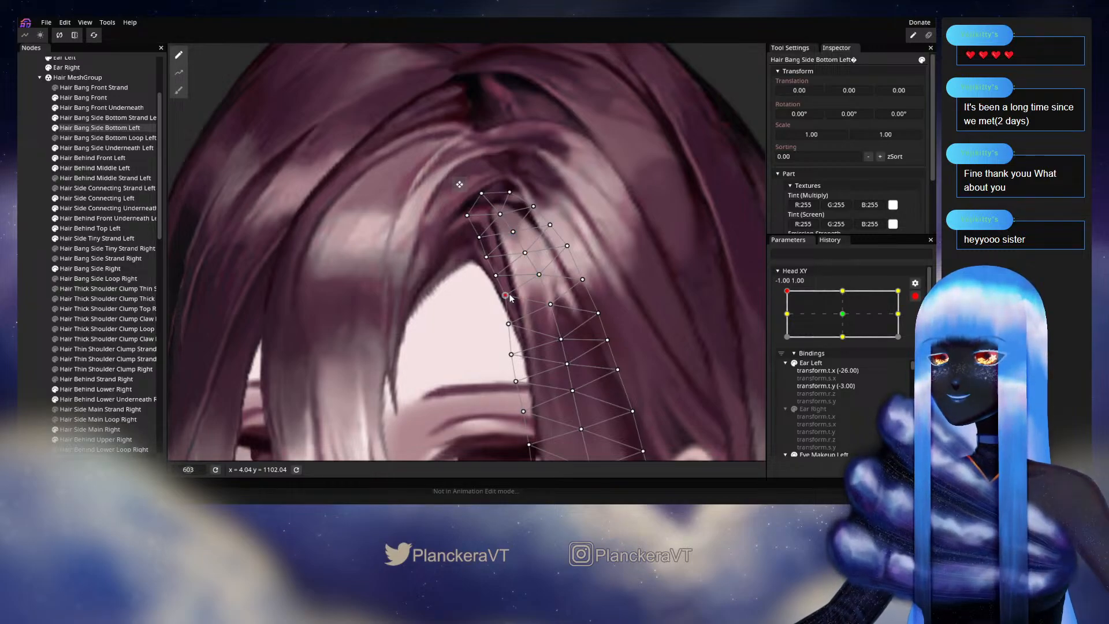
drag(509, 294, 511, 294)
drag(487, 330, 531, 276)
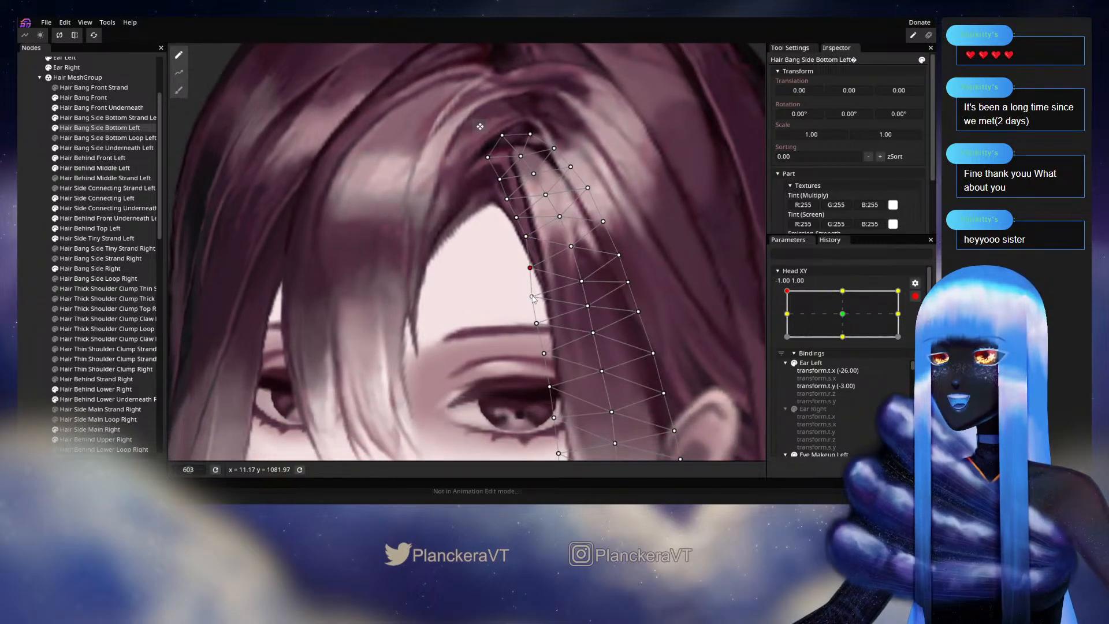
click(32, 227)
Test the head turn twice around Head XY -1.00, 1.00, rearming the corner each time, and examine the hair around the forehead.
scroll(603, 295, down, 3)
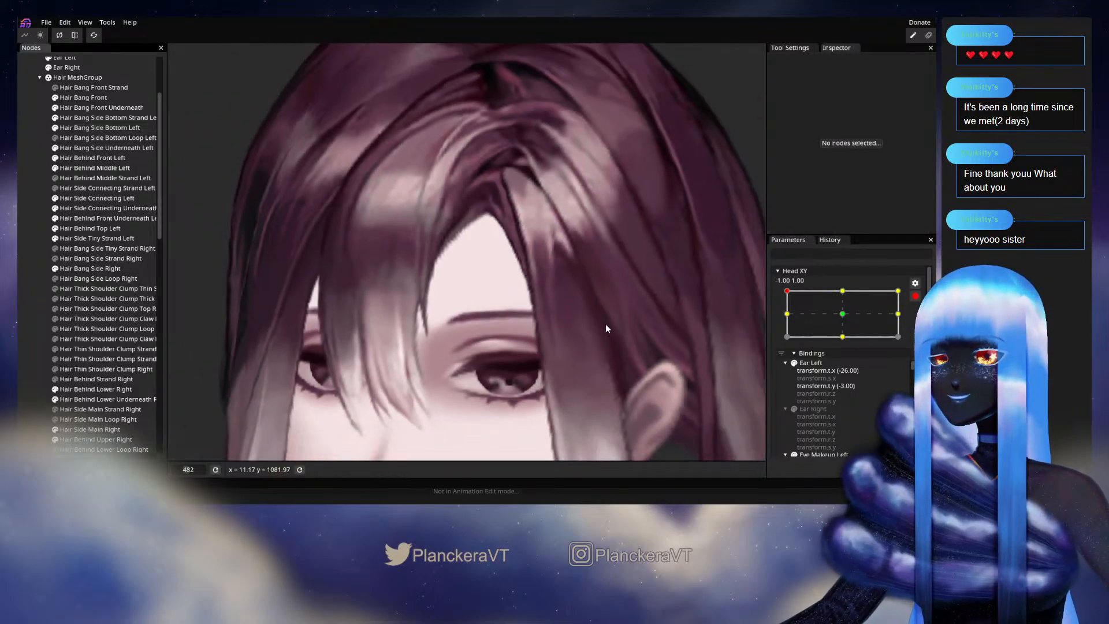
scroll(616, 315, down, 3)
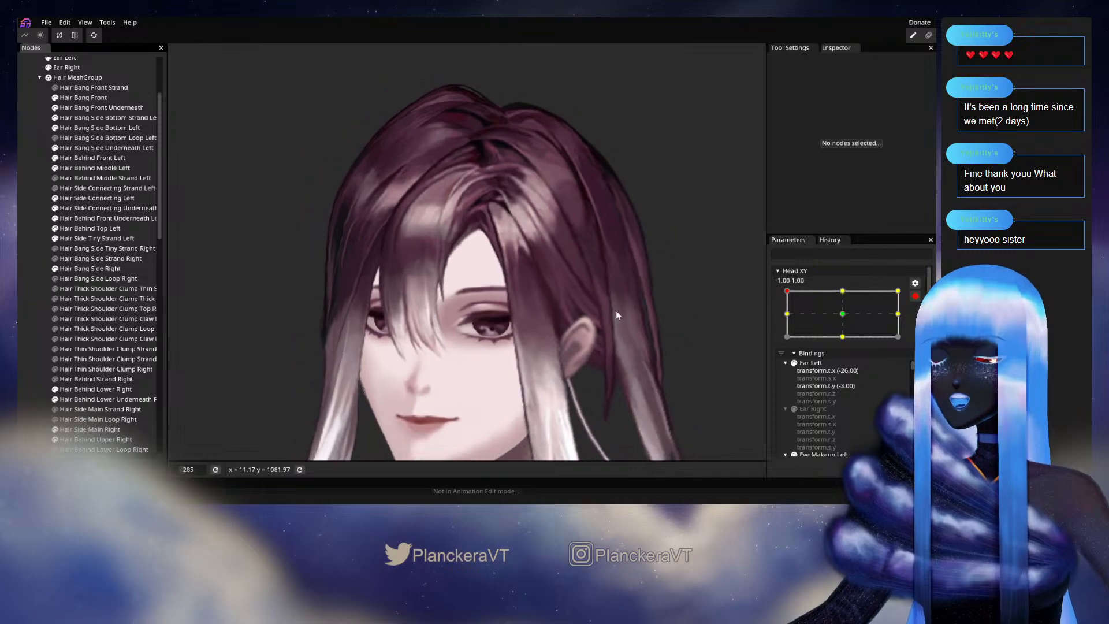
click(915, 296)
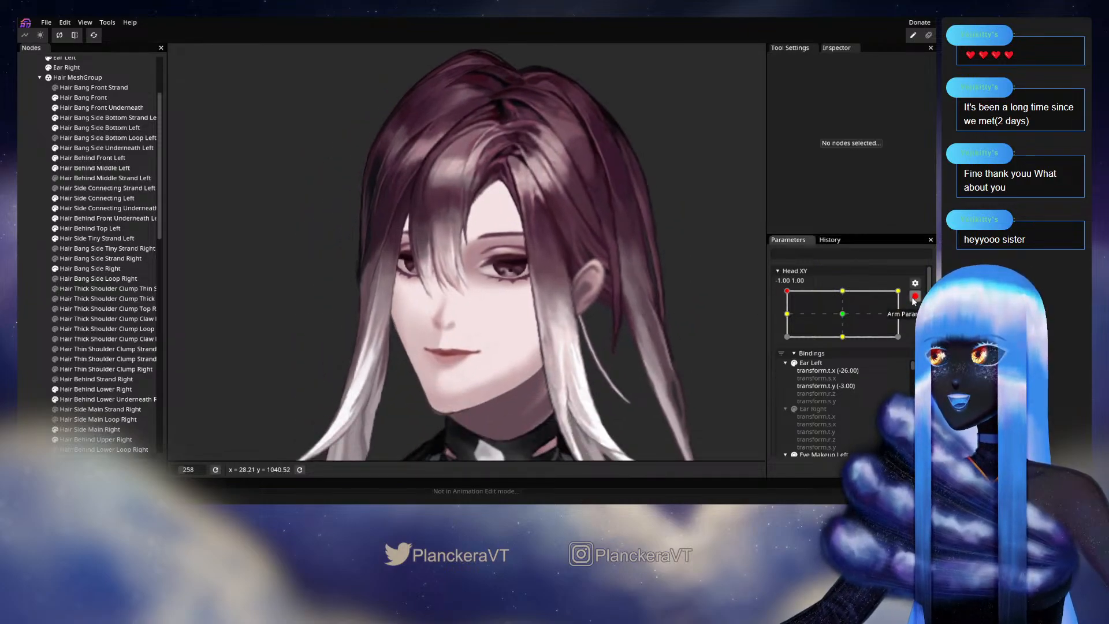
mouse_move(787, 321)
mouse_down()
mouse_move(781, 344)
mouse_move(786, 319)
mouse_up()
click(922, 323)
scroll(697, 266, up, 3)
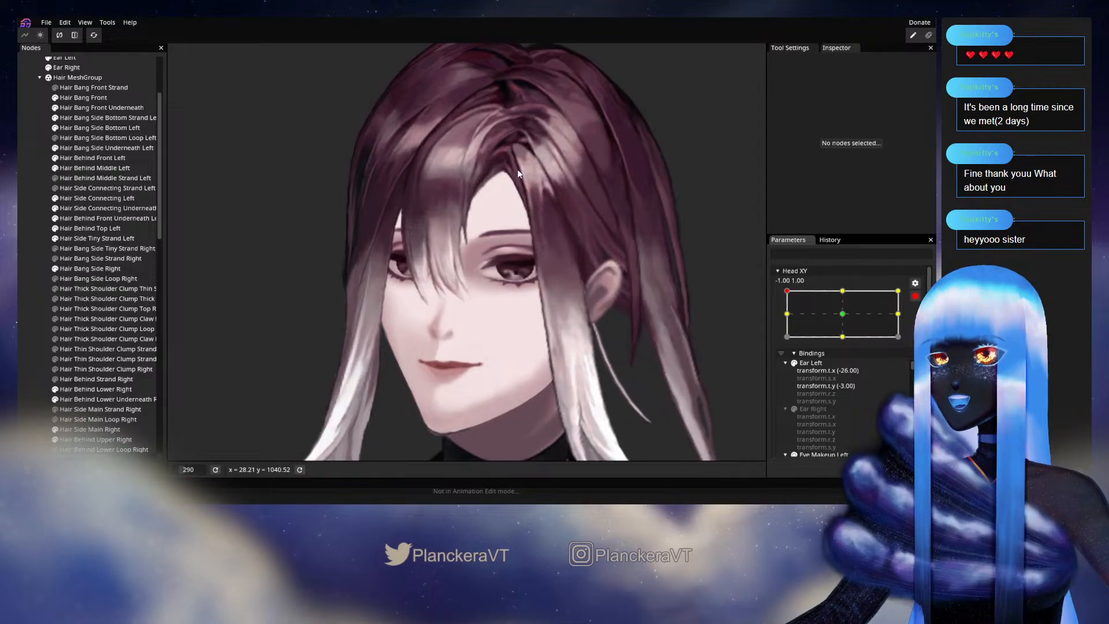
drag(739, 244, 734, 263)
click(915, 297)
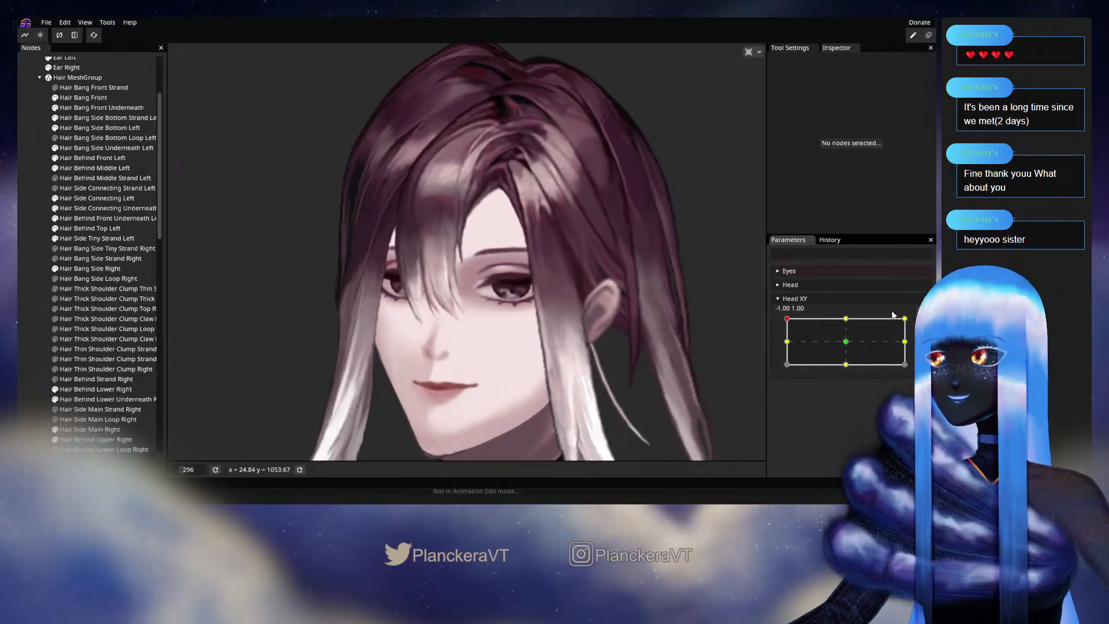
mouse_move(788, 319)
mouse_down()
mouse_move(779, 345)
mouse_move(782, 327)
mouse_up()
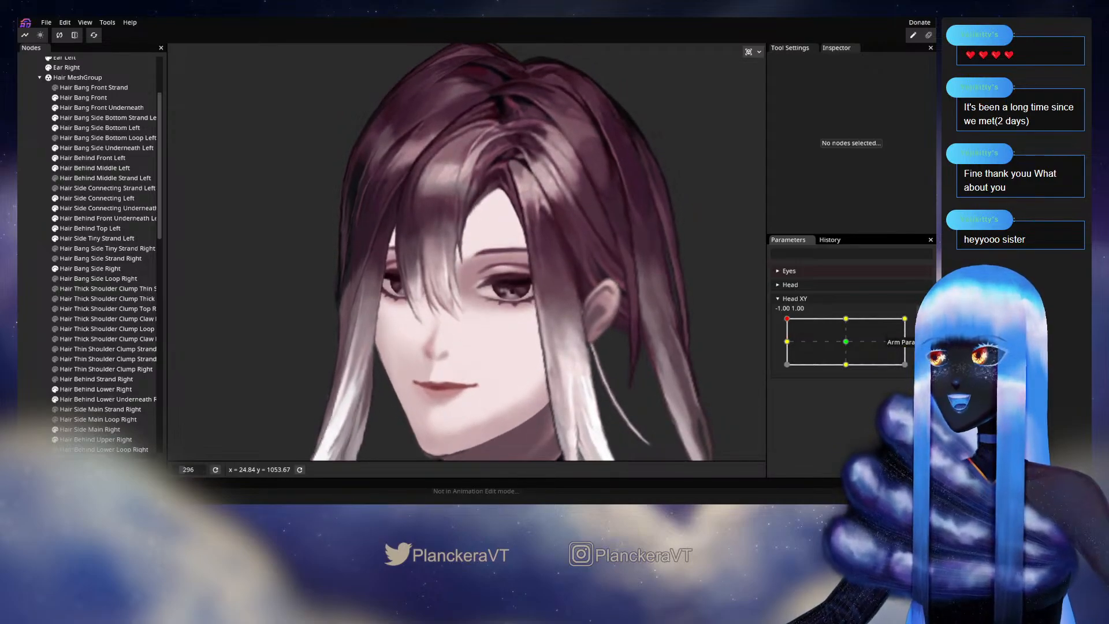
click(914, 323)
scroll(510, 216, up, 5)
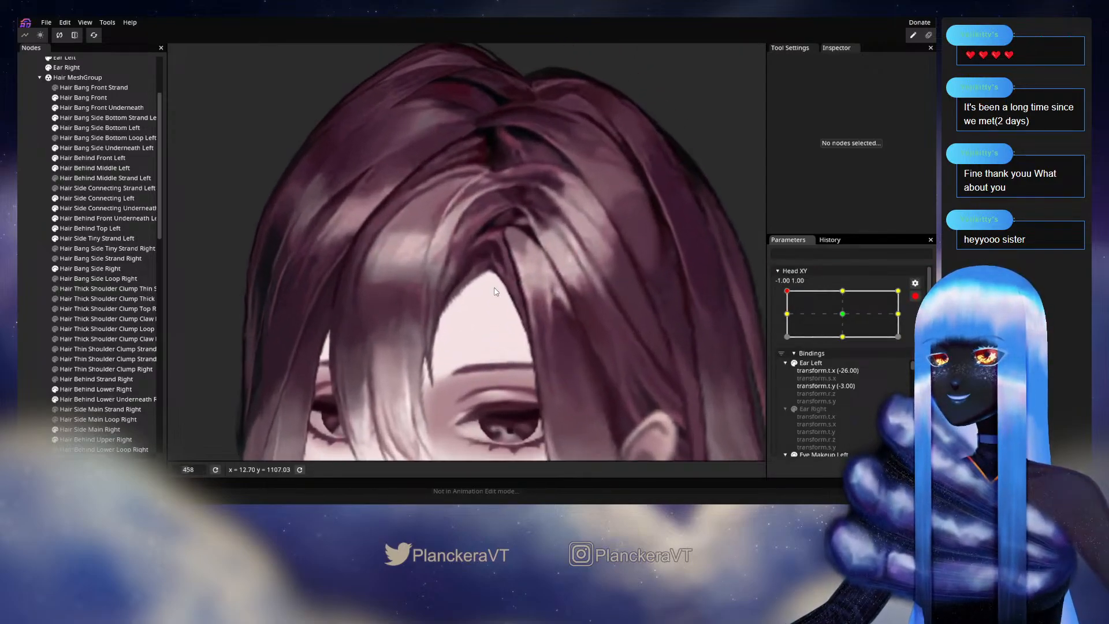
Select the Hair Bang Side Bottom Left mesh, nudge its upper inner-edge and outer-edge vertices above the forehead, and deselect it.
click(85, 128)
scroll(500, 276, up, 1)
scroll(500, 276, up, 1)
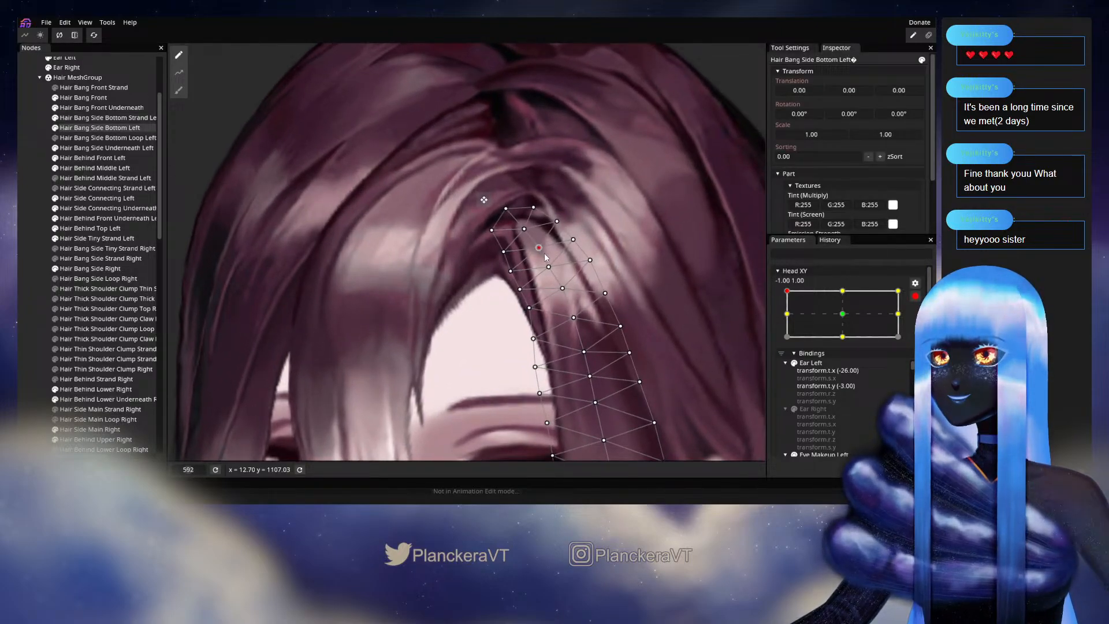
click(504, 252)
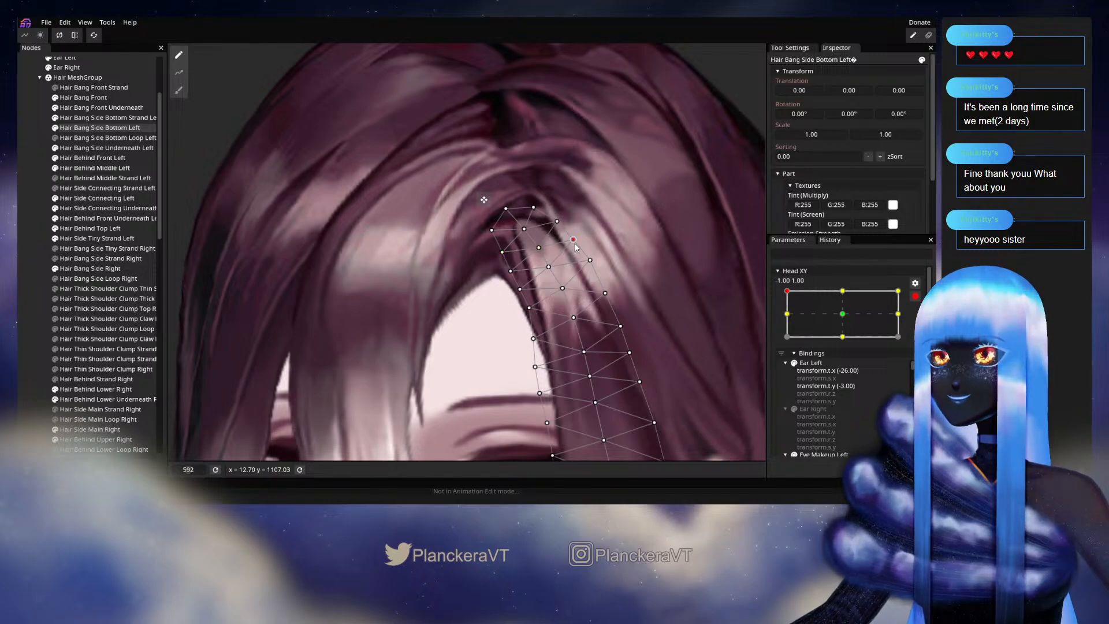
click(511, 271)
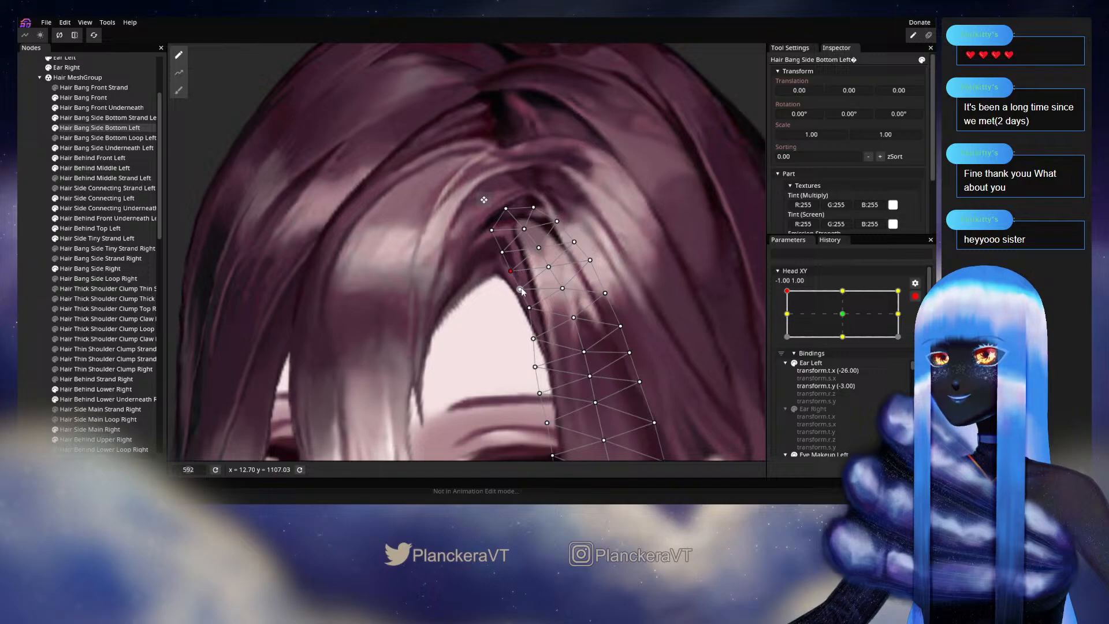
click(521, 290)
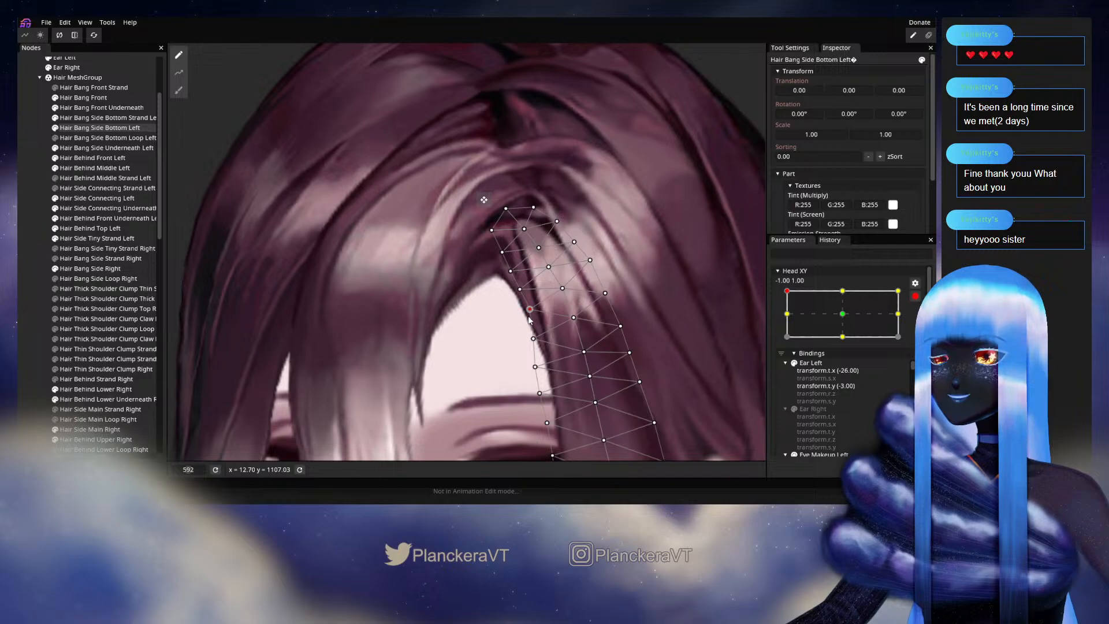
drag(604, 297, 596, 261)
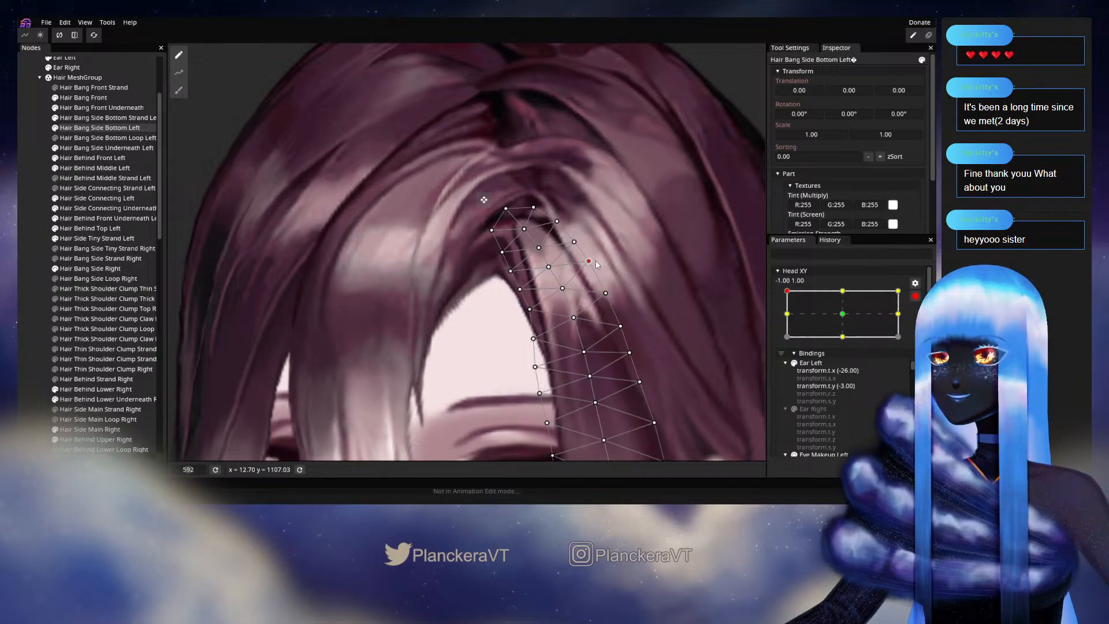
click(31, 254)
Review the reshaped side bang by moving Head XY around -1.00, 1.00, rearm the corner, and examine the parting up close.
scroll(512, 297, down, 5)
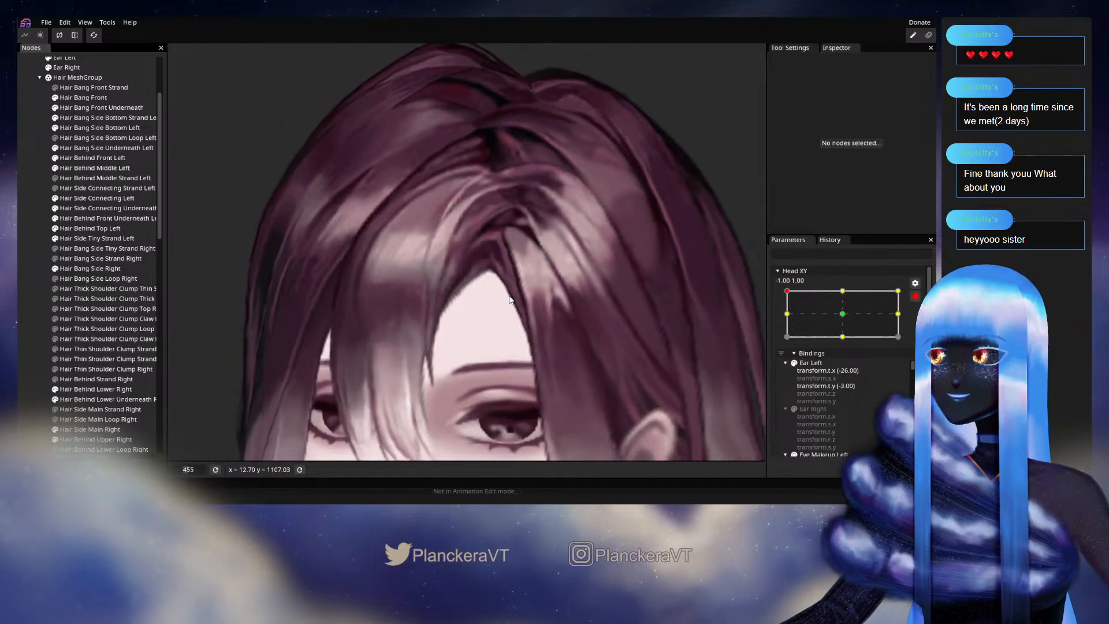
scroll(510, 306, down, 4)
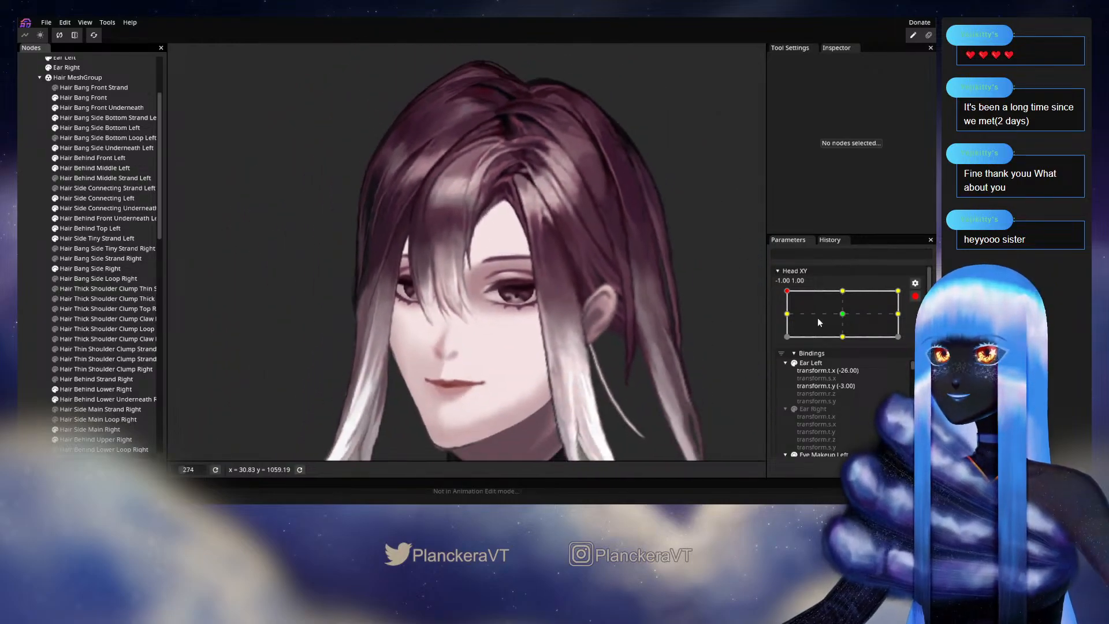
click(915, 296)
mouse_move(789, 318)
mouse_down()
mouse_move(781, 346)
mouse_move(785, 320)
mouse_up()
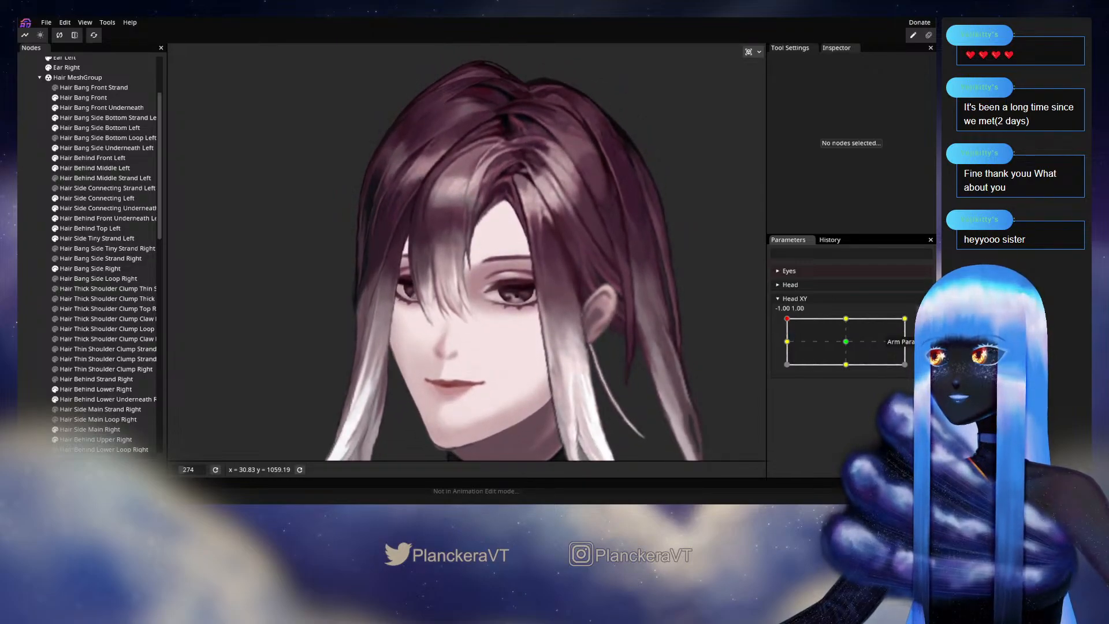
click(922, 324)
scroll(557, 249, up, 4)
drag(555, 232, 512, 299)
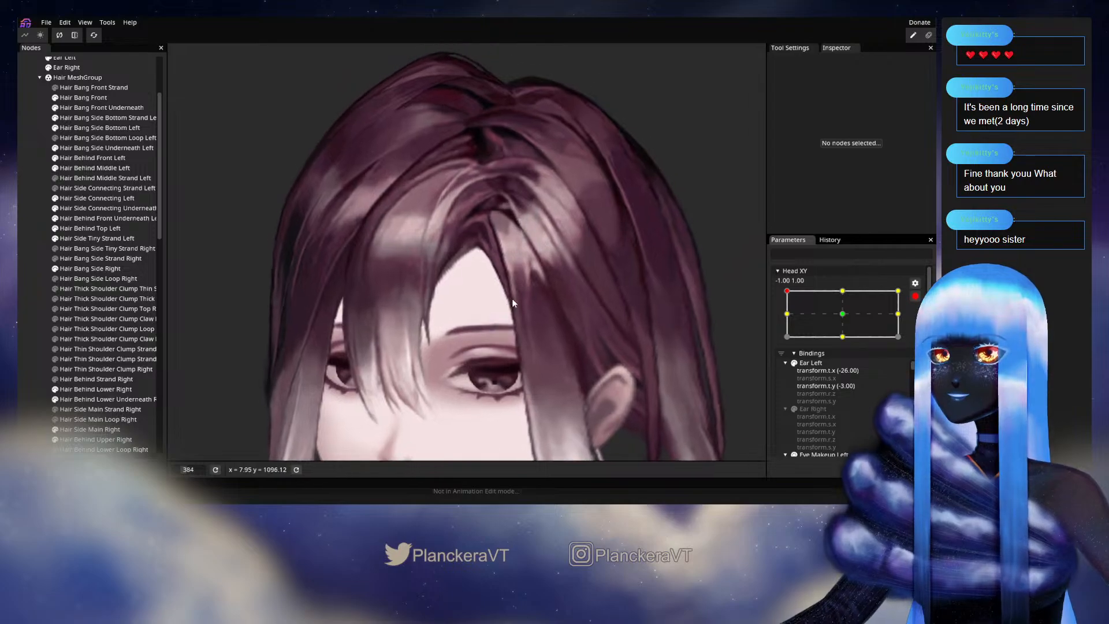
Select the Hair Bang Side Bottom Left mesh, nudge an inner-edge vertex beside the forehead, and deselect the mesh.
scroll(514, 297, up, 3)
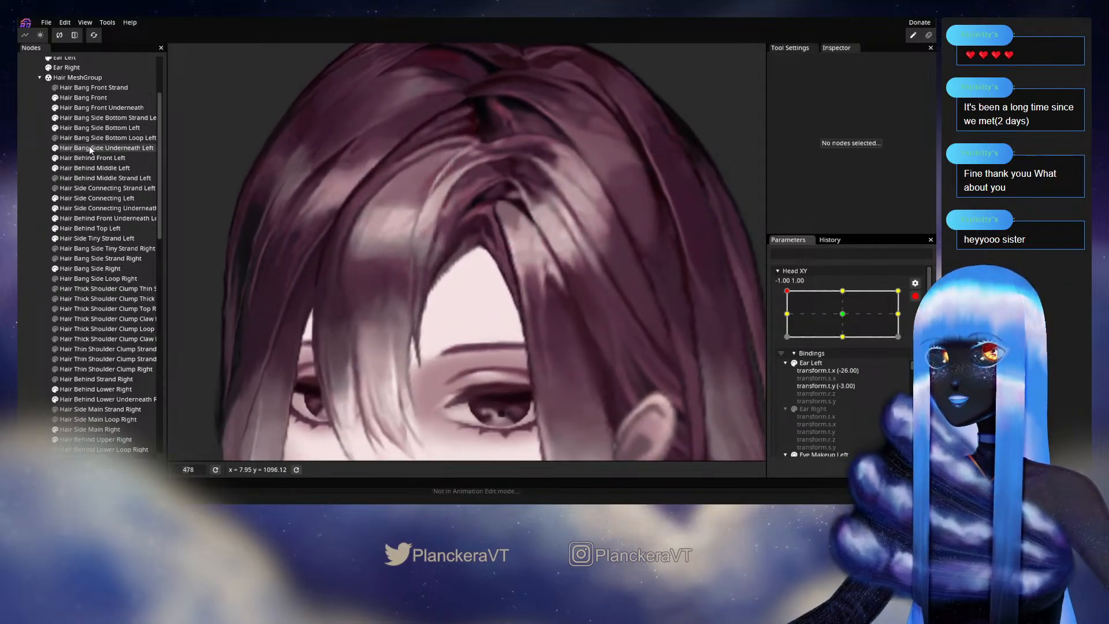
click(90, 127)
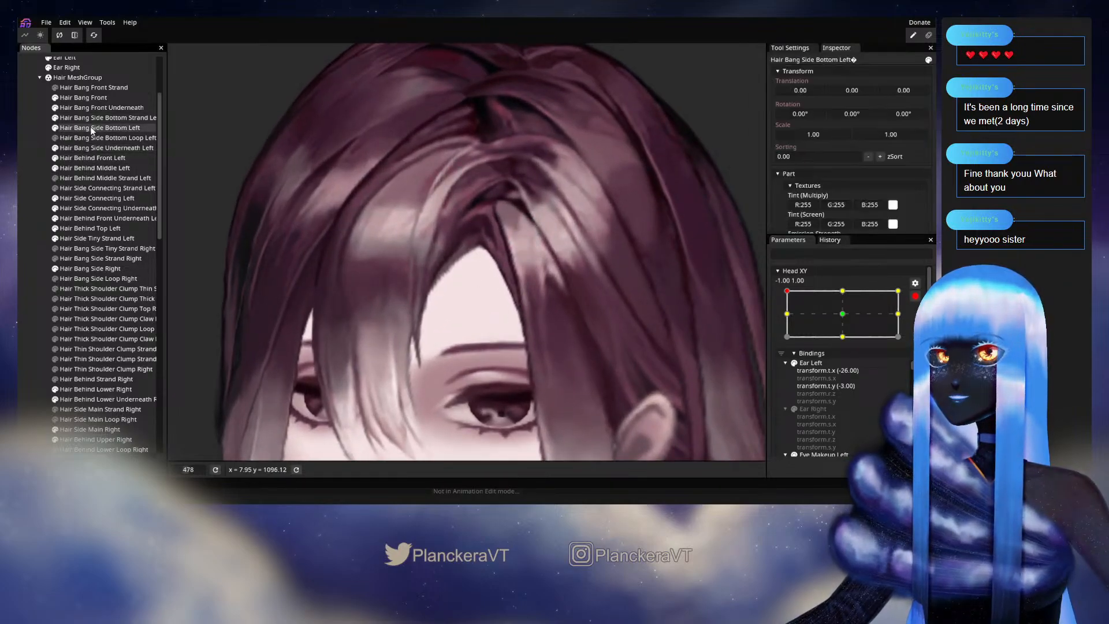
scroll(513, 297, up, 3)
drag(513, 297, 484, 246)
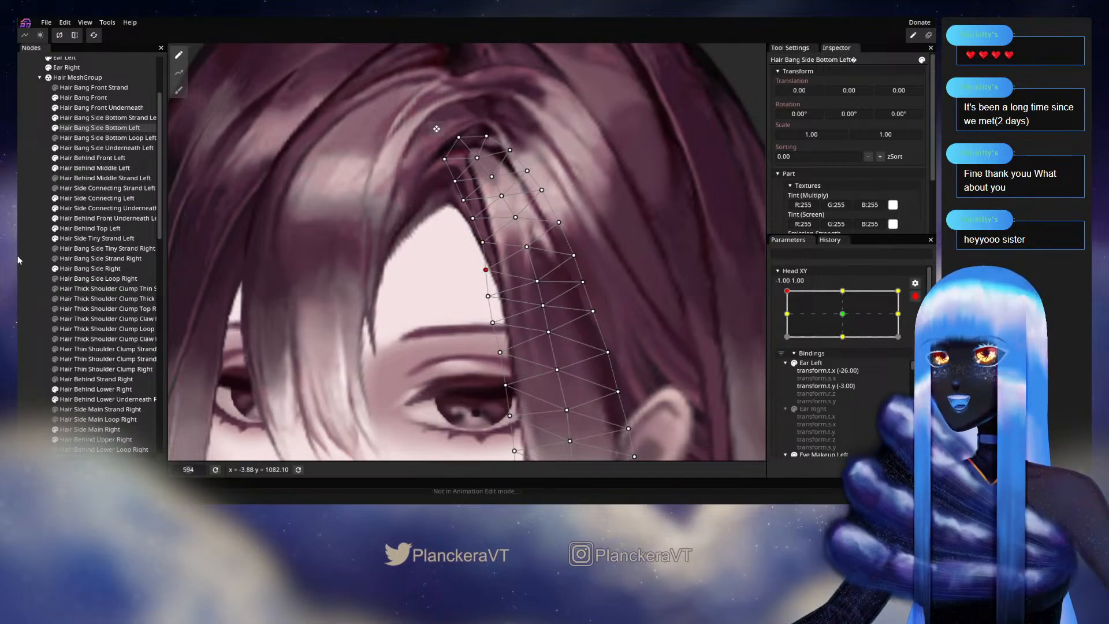
click(29, 273)
Disarm the Head XY corner, move the head around -1.00, 1.00, rearm it, and inspect the side bang at the parting.
scroll(582, 283, down, 3)
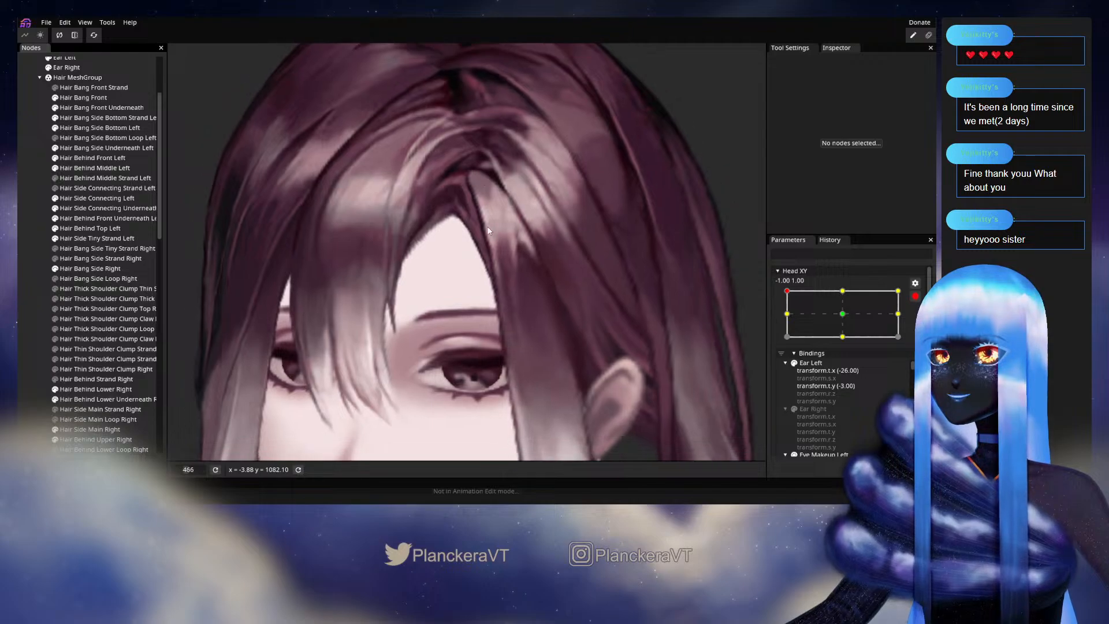
scroll(559, 267, down, 4)
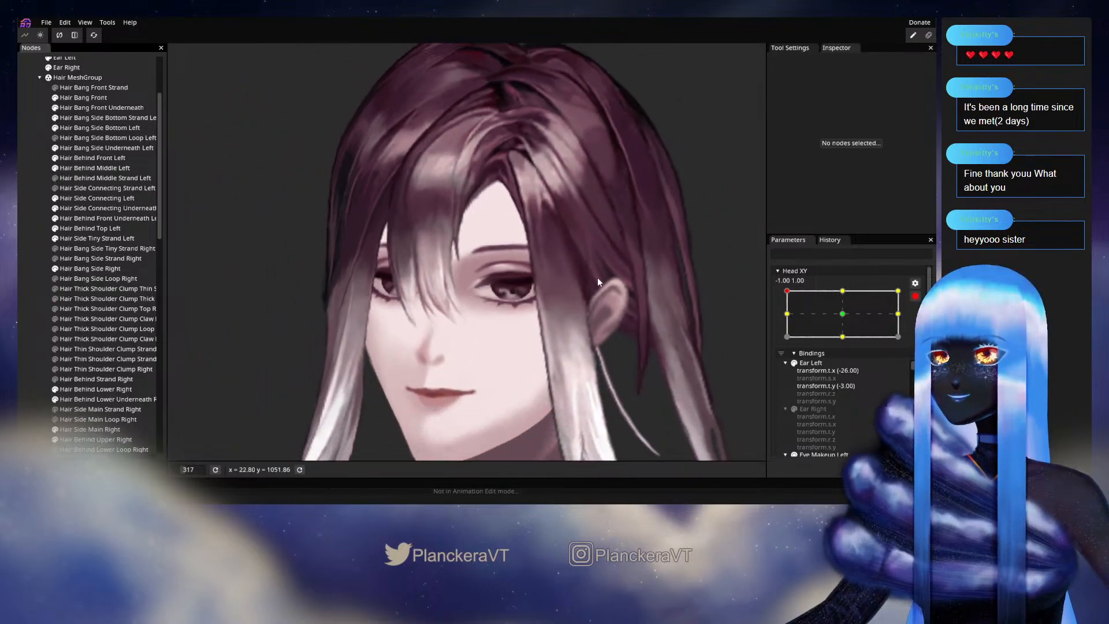
scroll(605, 289, down, 1)
click(915, 298)
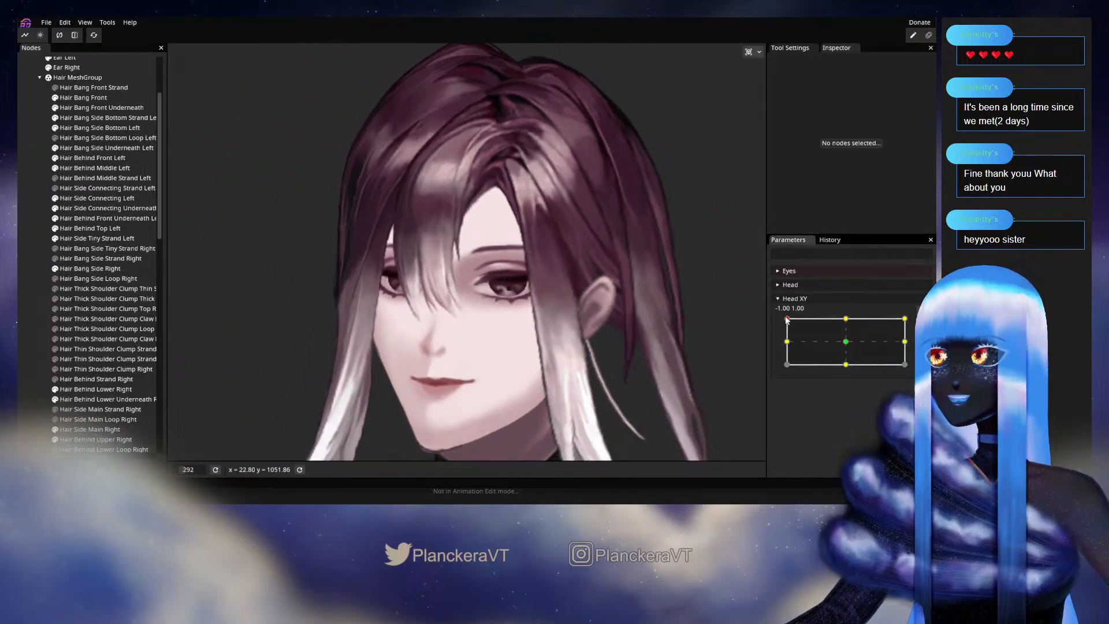
mouse_move(787, 322)
mouse_down()
mouse_move(783, 346)
mouse_move(787, 319)
mouse_up()
click(915, 322)
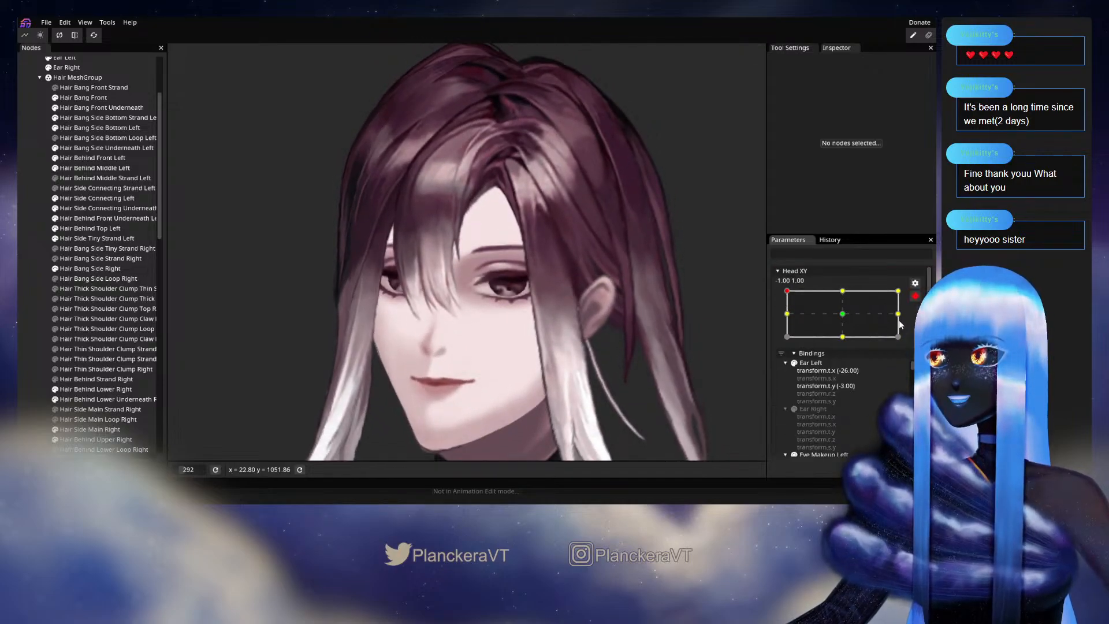
scroll(553, 277, up, 5)
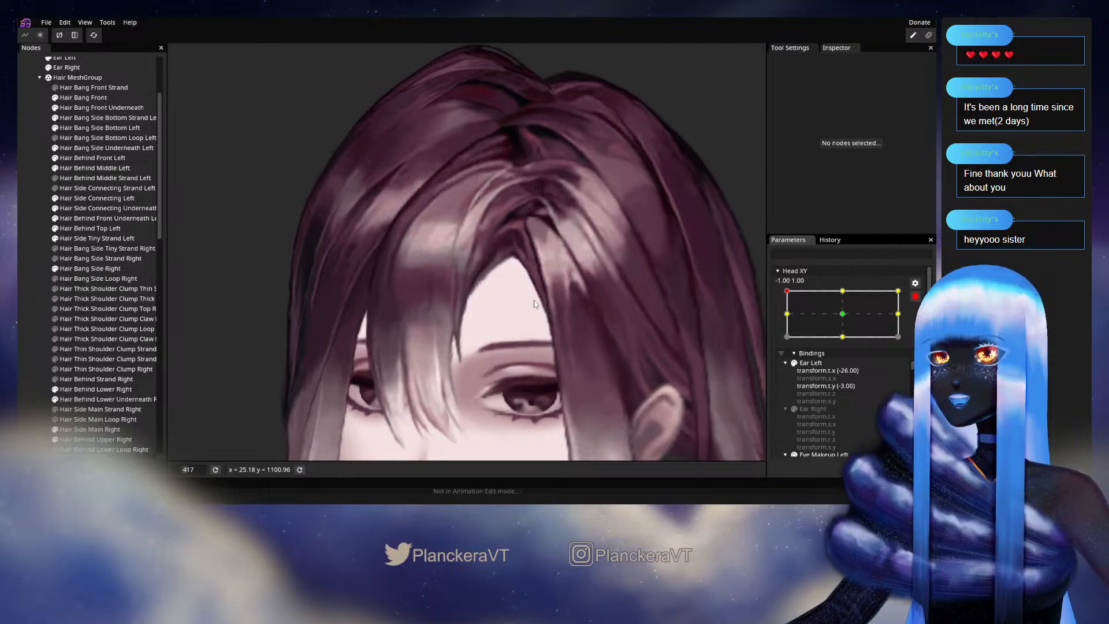
scroll(495, 310, up, 2)
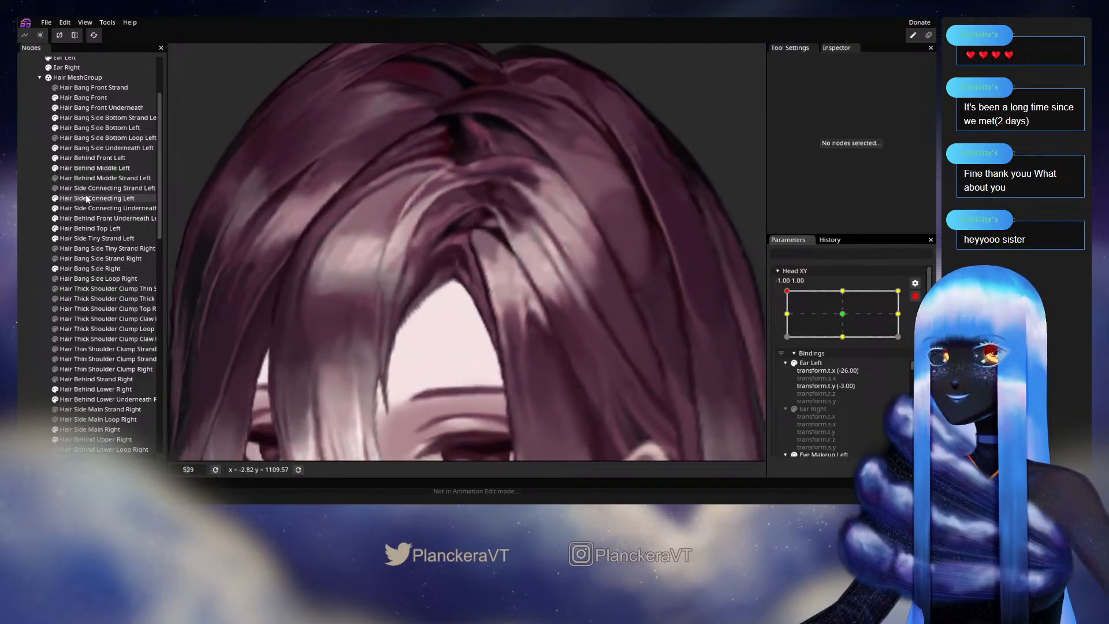
Reselect the Hair Bang Side Bottom Left mesh, nudge a centre-line vertex just below its root, and deselect it.
click(102, 130)
scroll(472, 287, up, 1)
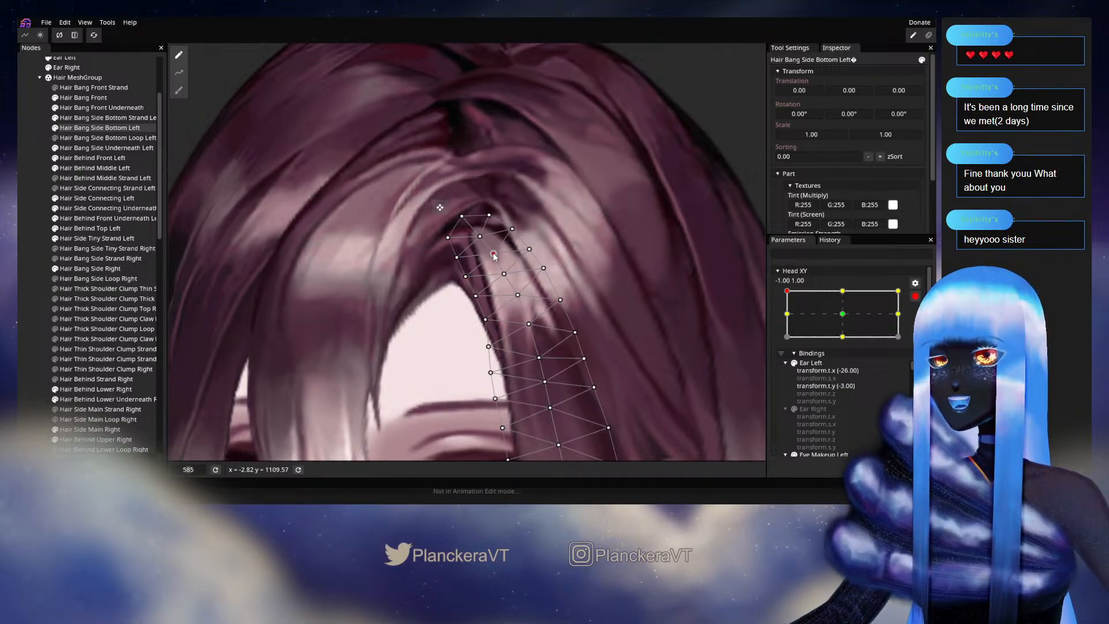
click(566, 362)
Check the bang's movement by shifting Head XY around -1.00, 1.00, rearm the corner, and examine the hair above the forehead.
scroll(566, 362, down, 2)
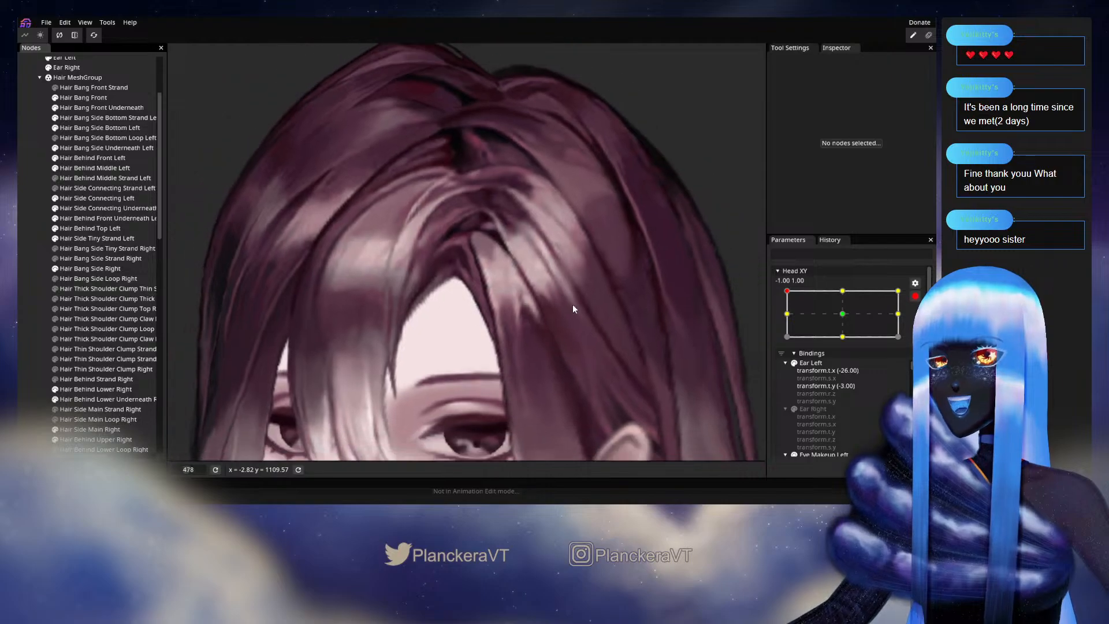
scroll(572, 309, down, 5)
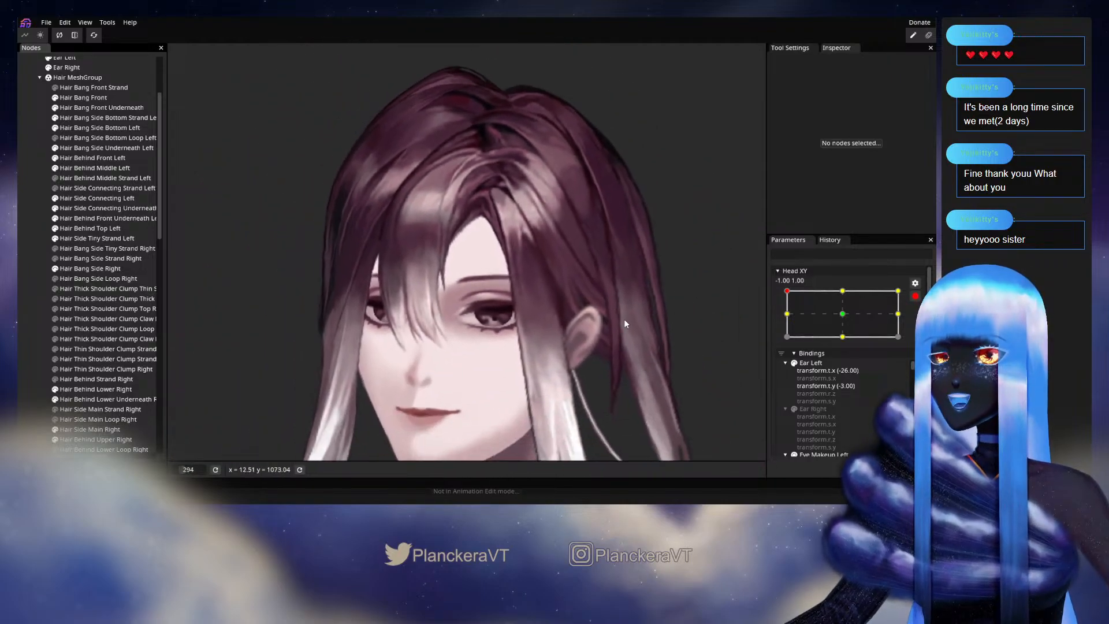
scroll(624, 319, down, 2)
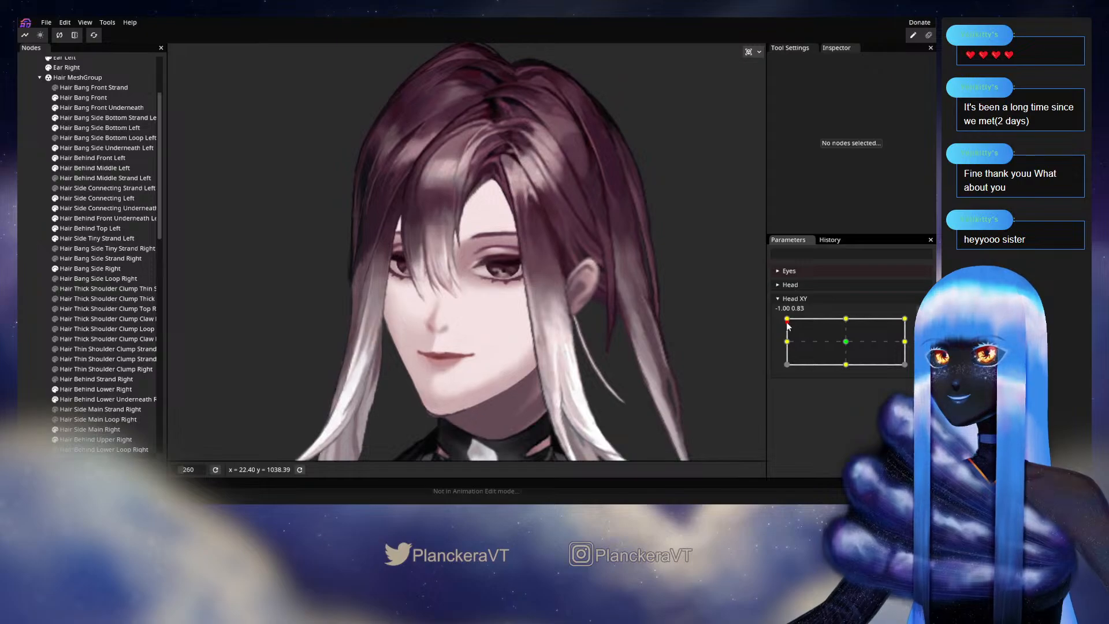
mouse_move(787, 321)
mouse_down()
mouse_move(786, 344)
mouse_move(779, 318)
mouse_up()
click(922, 324)
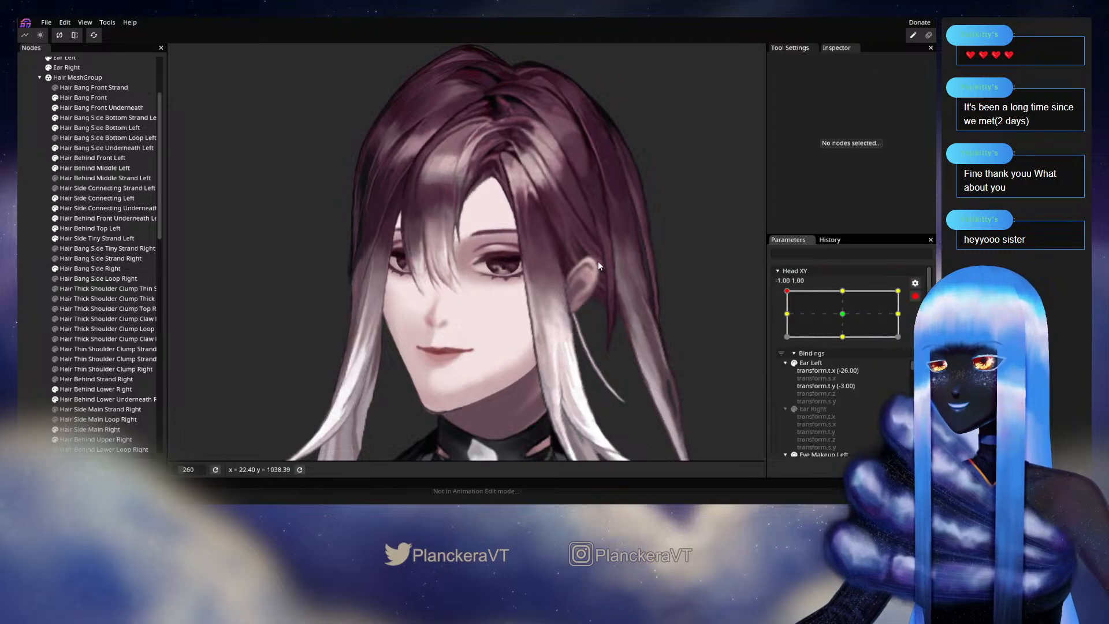
scroll(598, 261, up, 3)
drag(509, 214, 492, 314)
scroll(492, 317, up, 4)
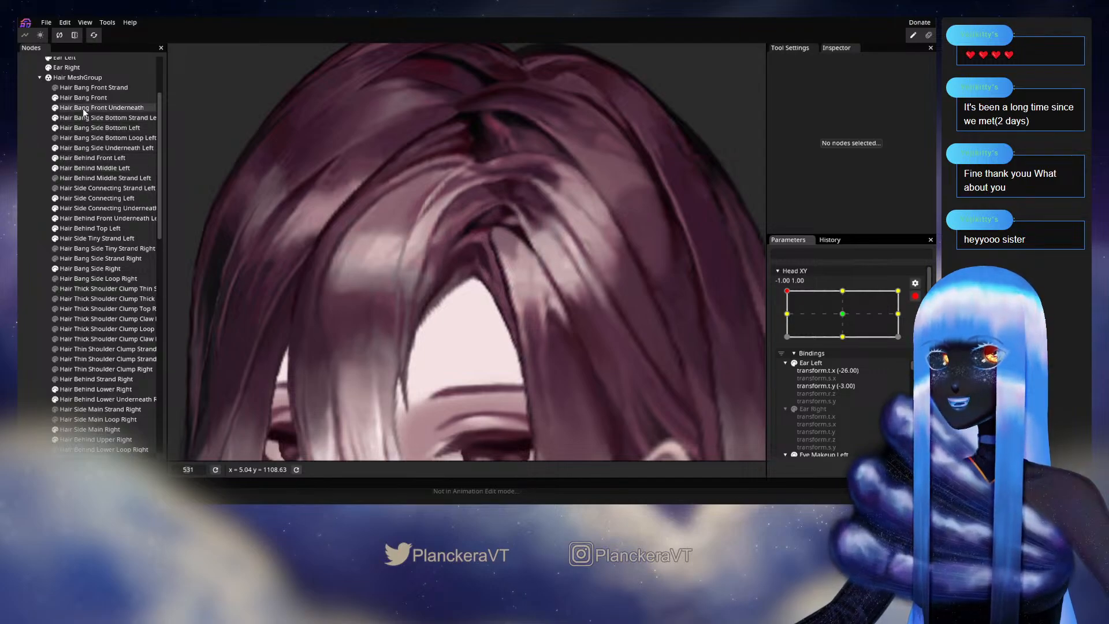
Adjust two inner-edge vertices of the Hair Bang Side Bottom Left mesh at the forehead's peak and clear the selection.
click(87, 128)
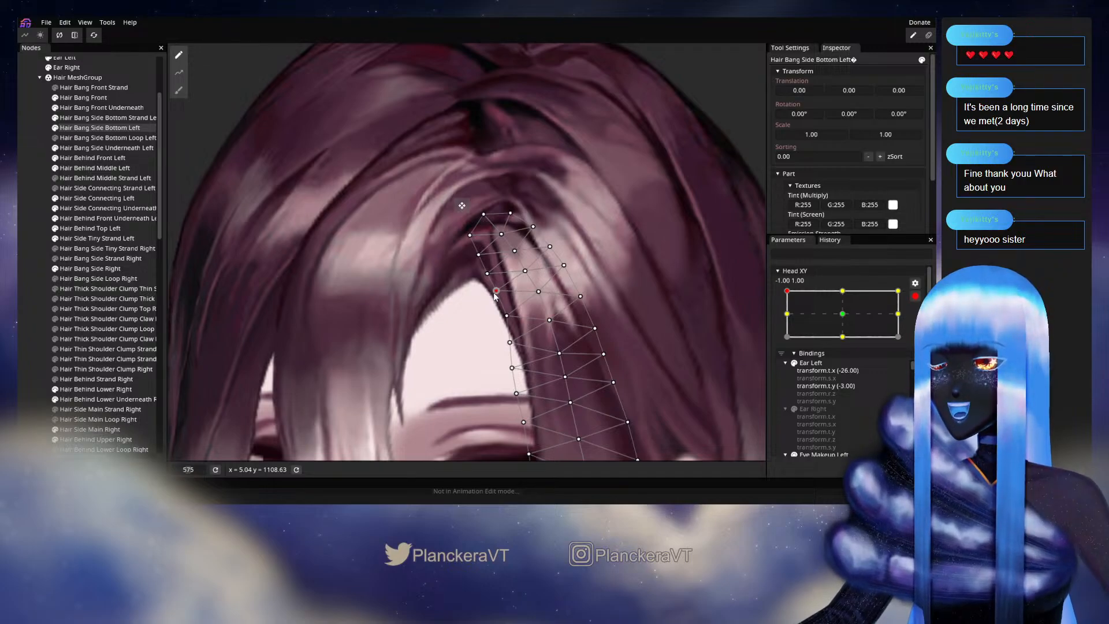
click(506, 316)
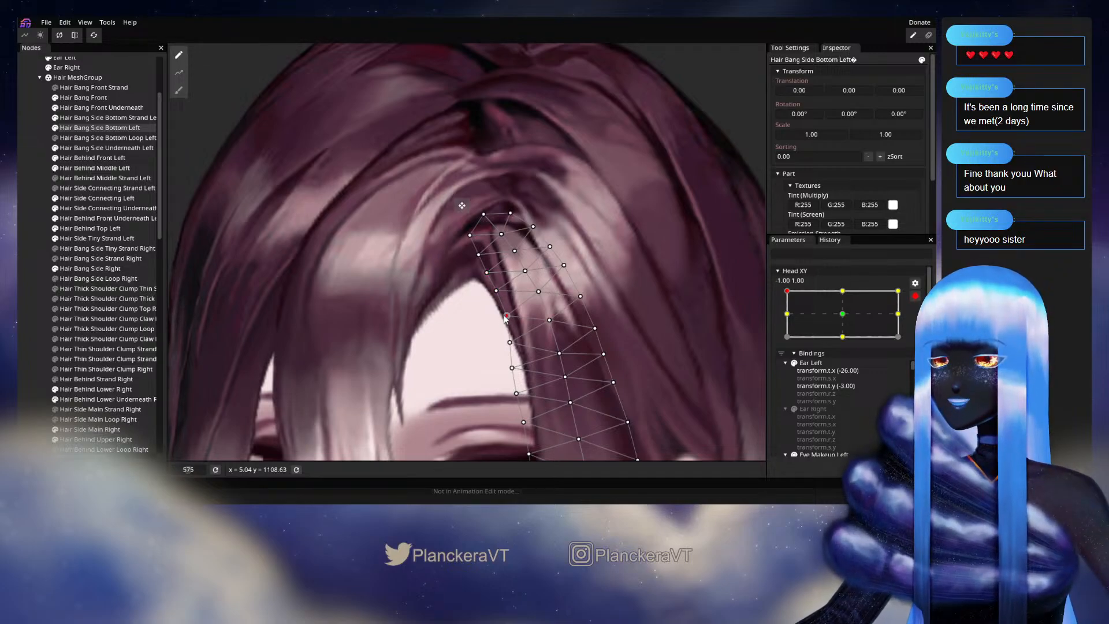
key(Escape)
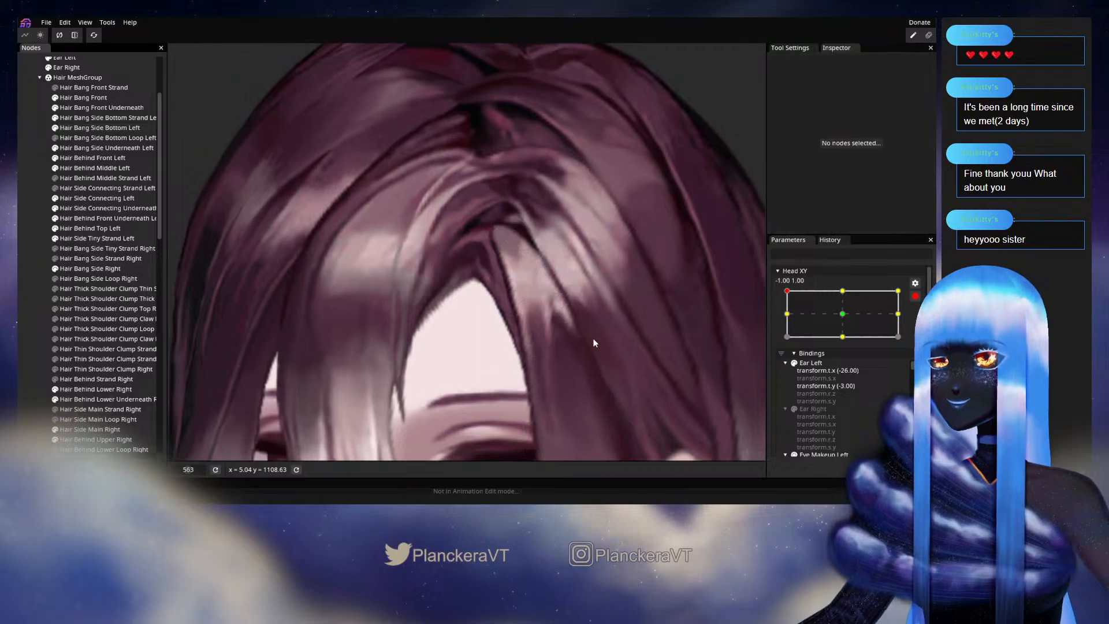
Review the head turn near Head XY -1.00, 1.00, rearm the corner, and examine the root of the left side bang closely.
scroll(593, 331, down, 3)
scroll(578, 360, down, 4)
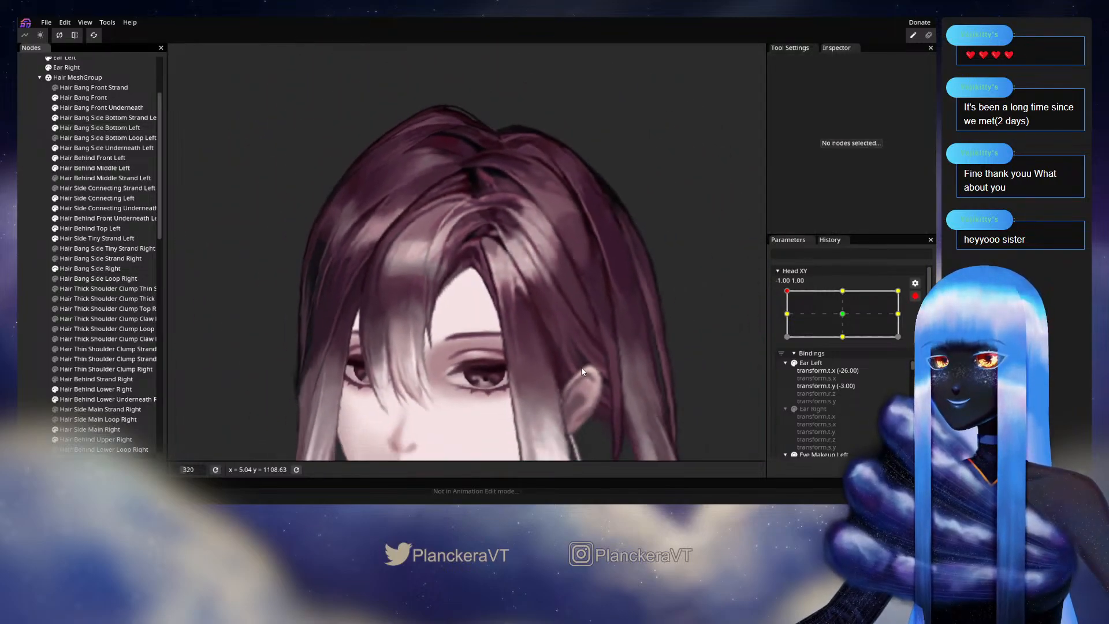
scroll(626, 302, down, 1)
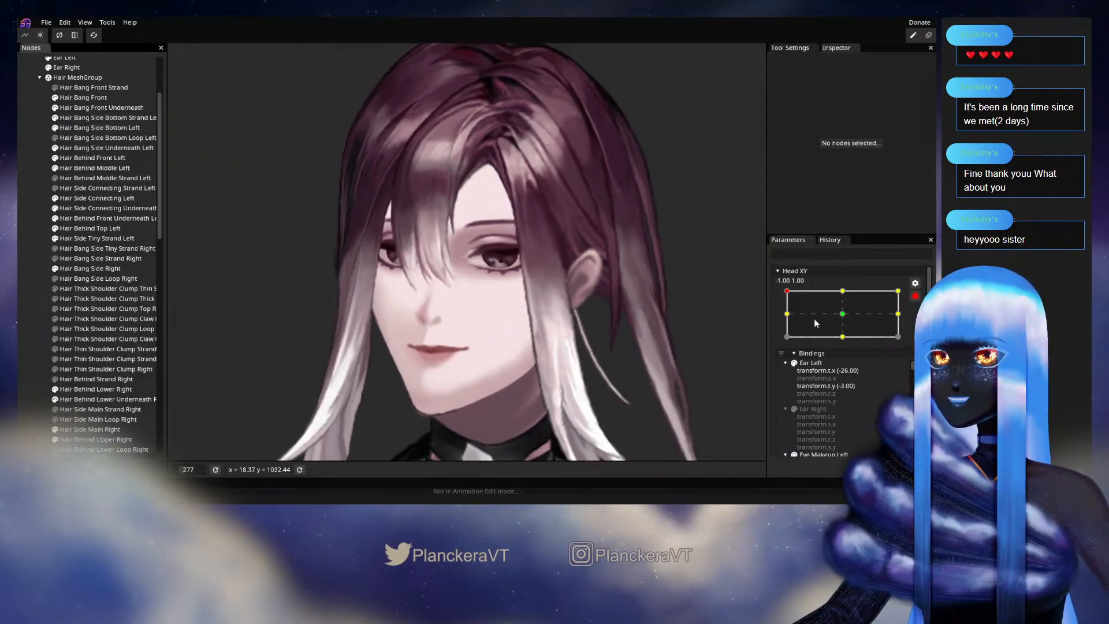
click(915, 297)
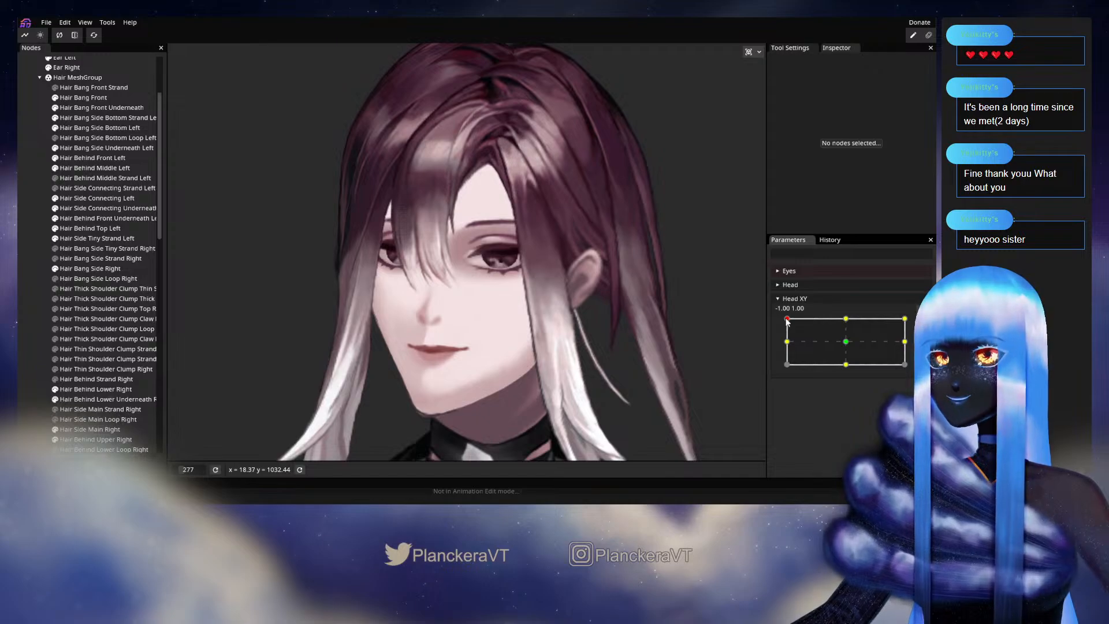
mouse_move(787, 320)
mouse_down()
mouse_move(782, 347)
mouse_move(769, 320)
mouse_up()
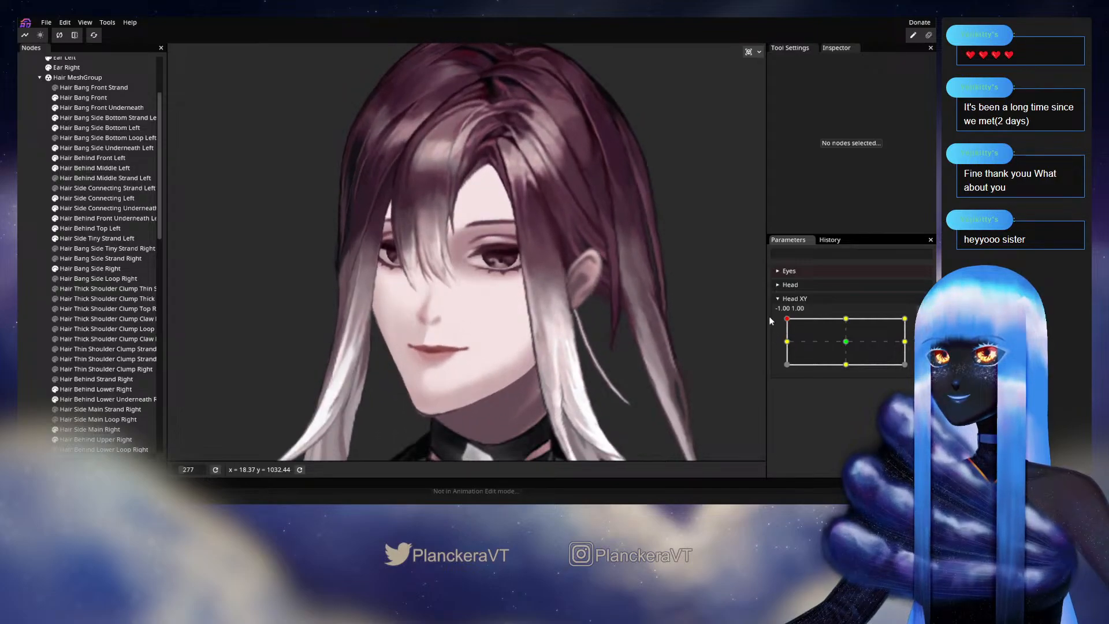
click(921, 325)
scroll(500, 228, up, 2)
drag(500, 179, 508, 298)
scroll(508, 295, up, 4)
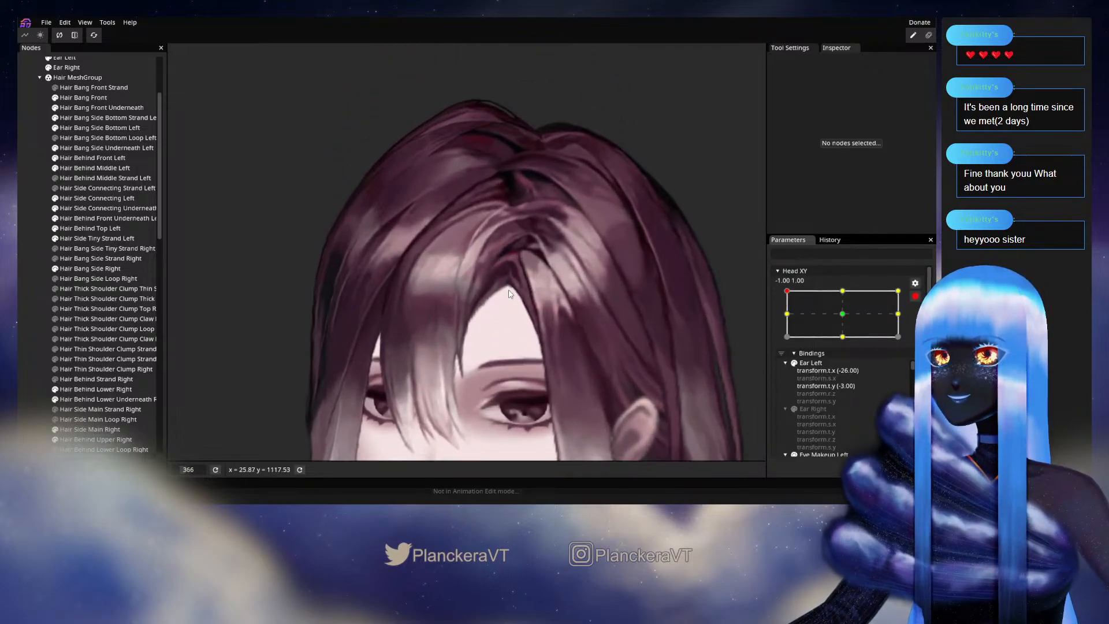
scroll(530, 280, up, 2)
scroll(531, 285, up, 5)
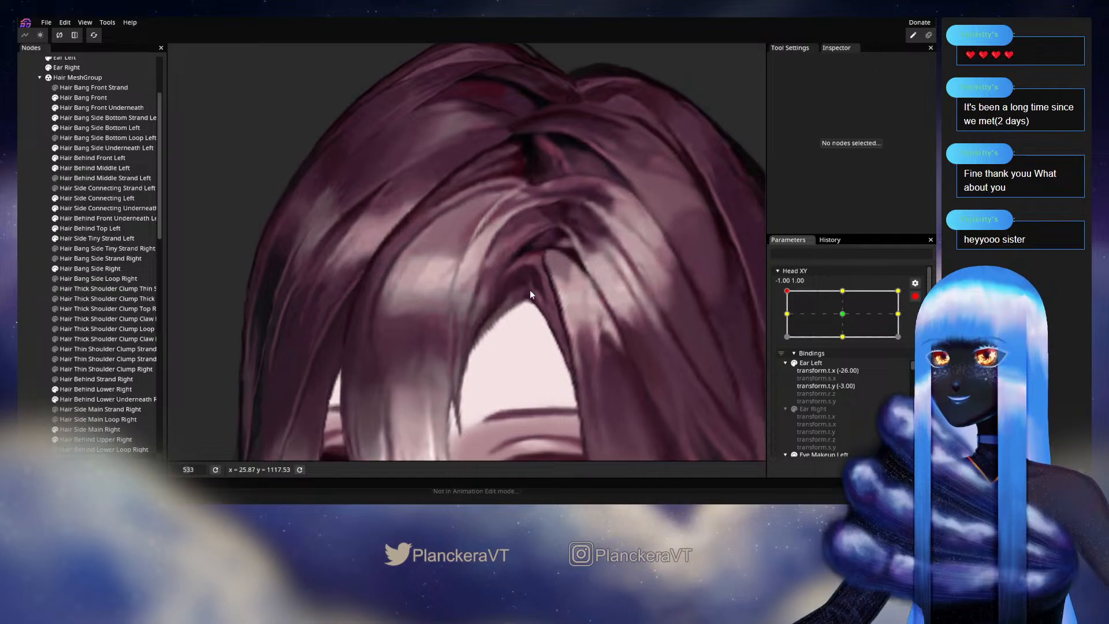
scroll(475, 279, up, 3)
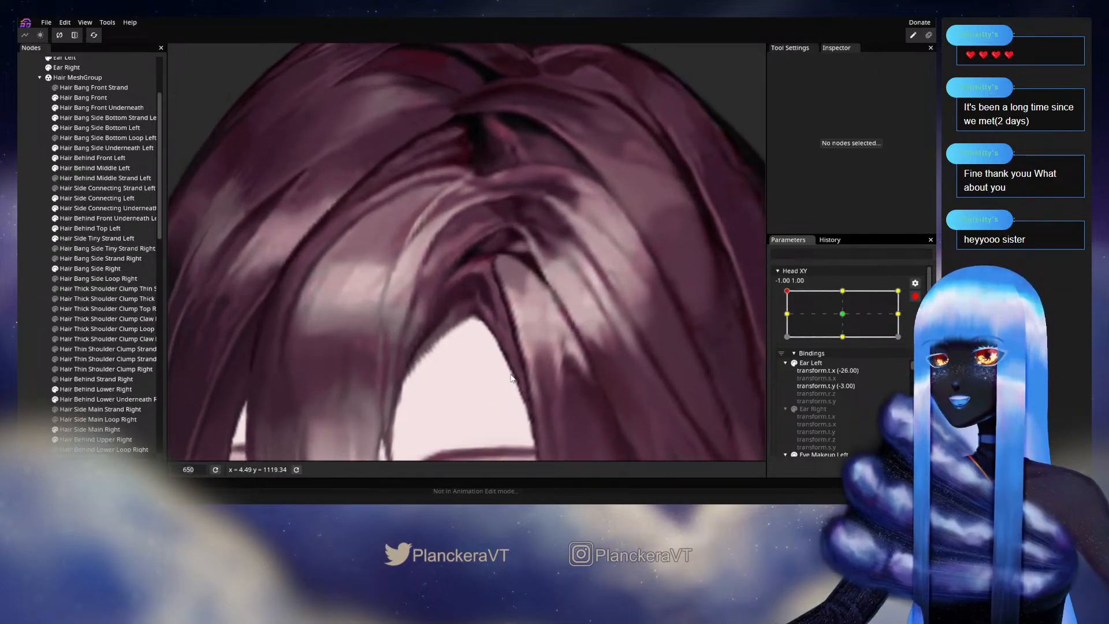
Raise the top vertices of the Hair Bang Side Bottom Left mesh slightly, adjust its upper inner edge at the parting, and deselect it.
click(95, 128)
scroll(436, 246, up, 2)
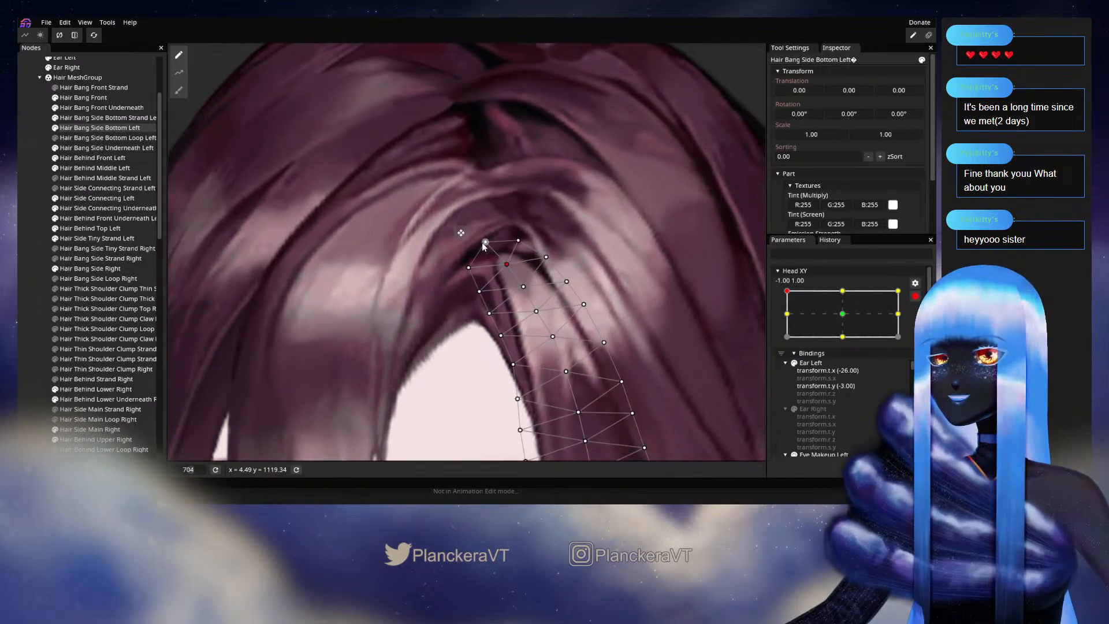
drag(484, 244, 483, 242)
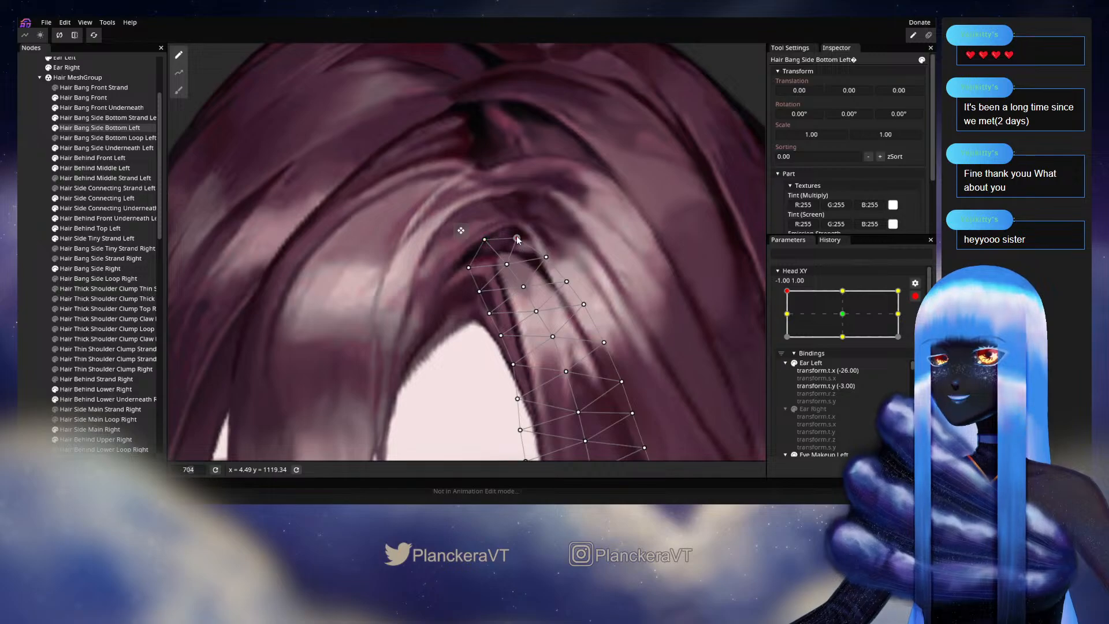
click(477, 291)
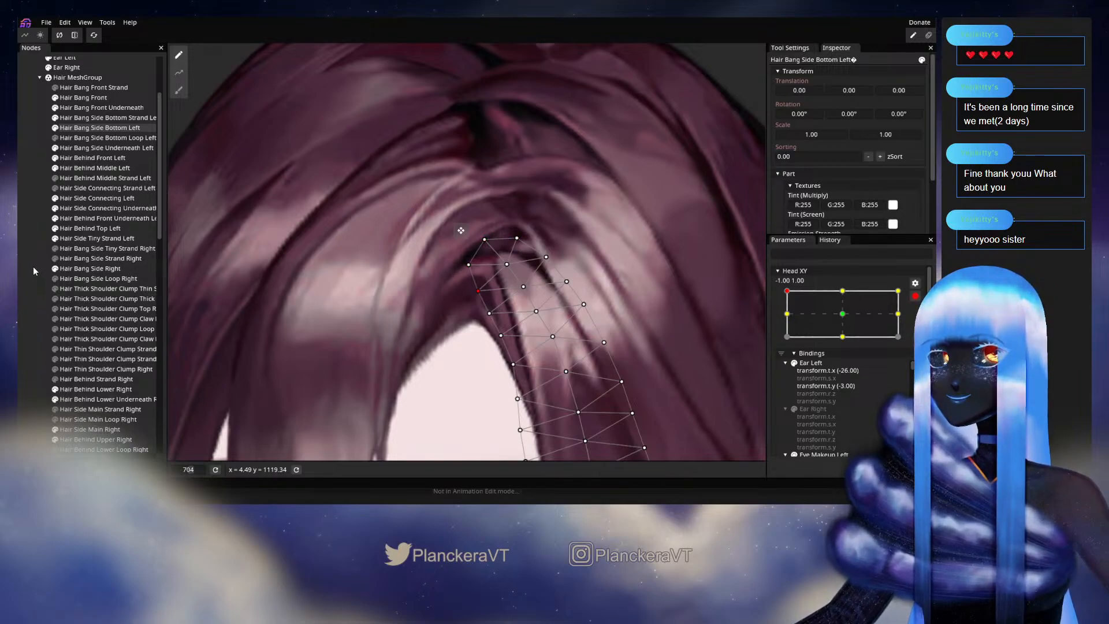
click(33, 272)
Test the head turn repeatedly around Head XY -1.00, 1.00 from the full-head view, rearm the corner, and examine the parting.
scroll(537, 370, down, 5)
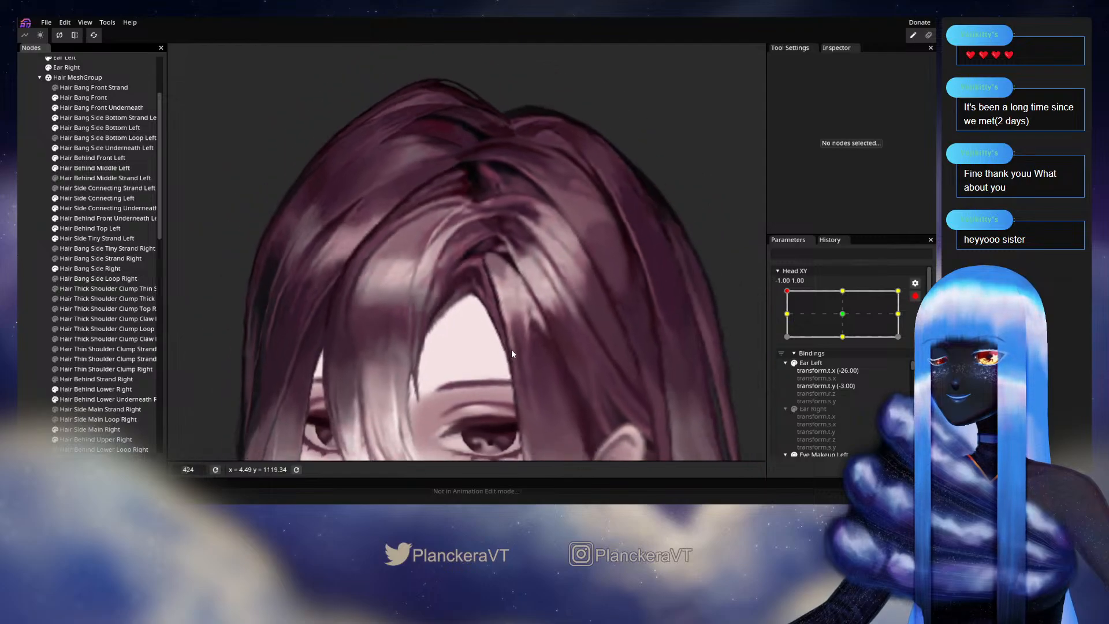
scroll(511, 349, down, 4)
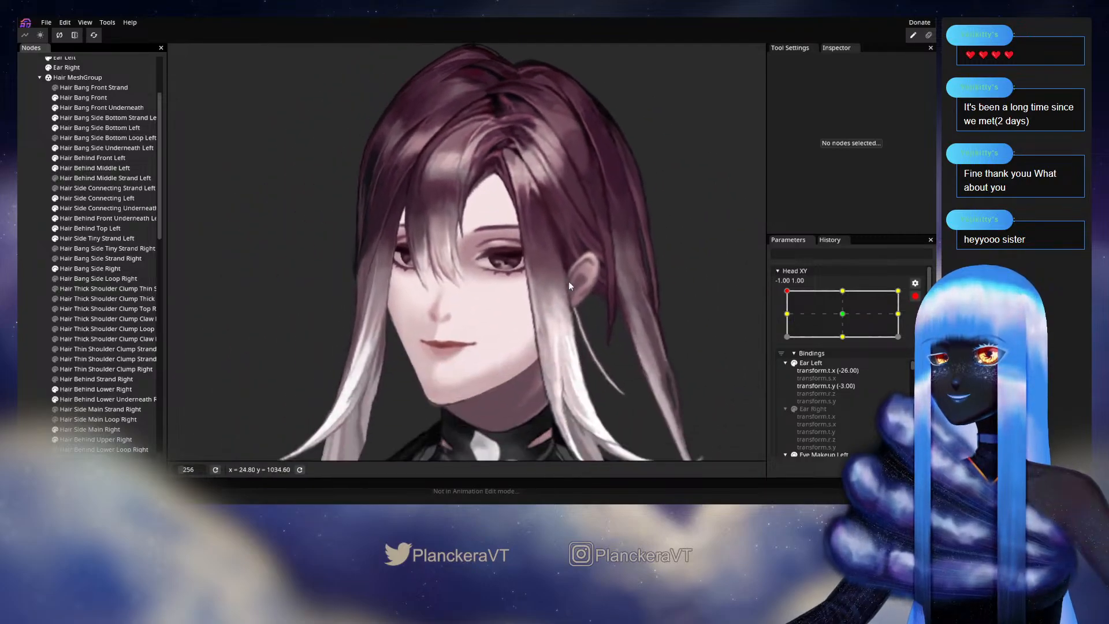
drag(569, 282, 579, 291)
click(913, 297)
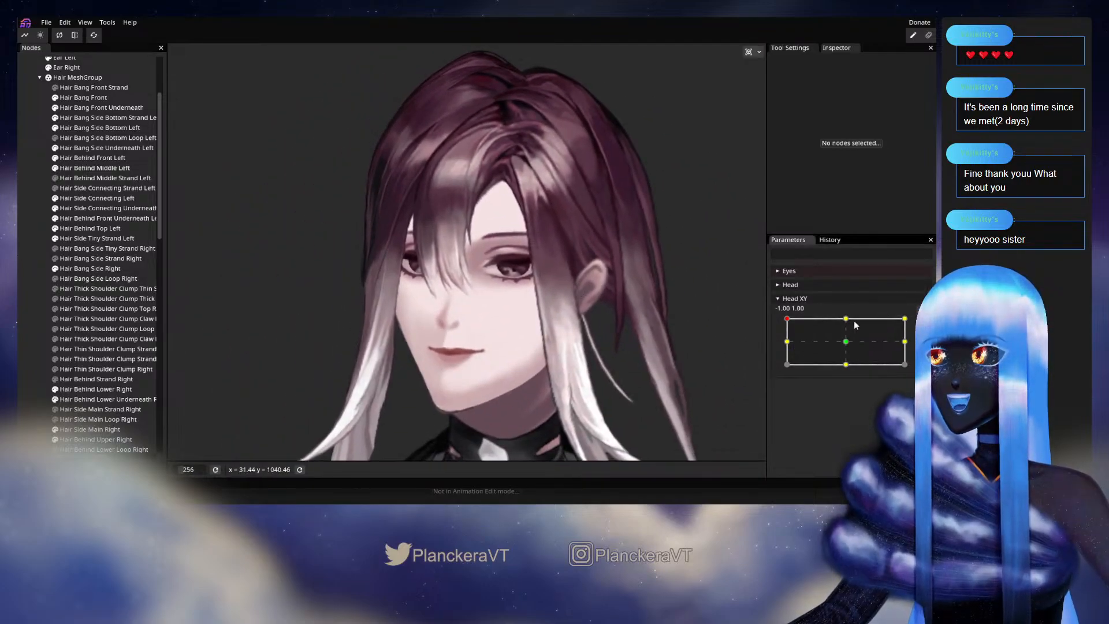
mouse_move(788, 322)
mouse_down()
mouse_move(778, 345)
mouse_move(780, 320)
mouse_up()
drag(562, 270, 599, 291)
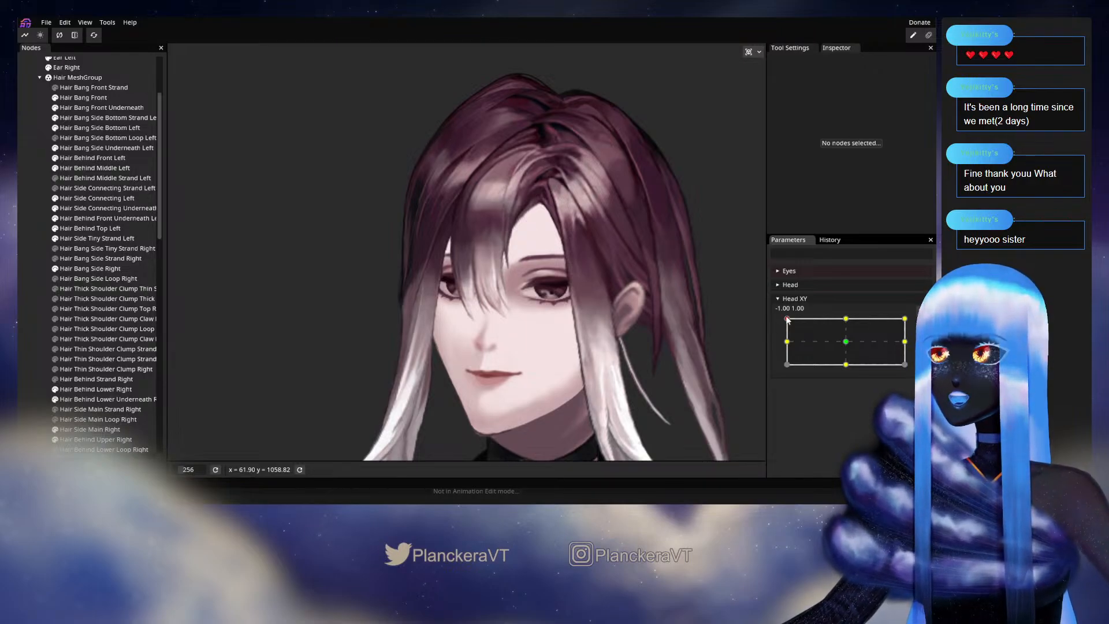
mouse_move(788, 323)
mouse_down()
mouse_move(785, 337)
mouse_move(781, 319)
mouse_up()
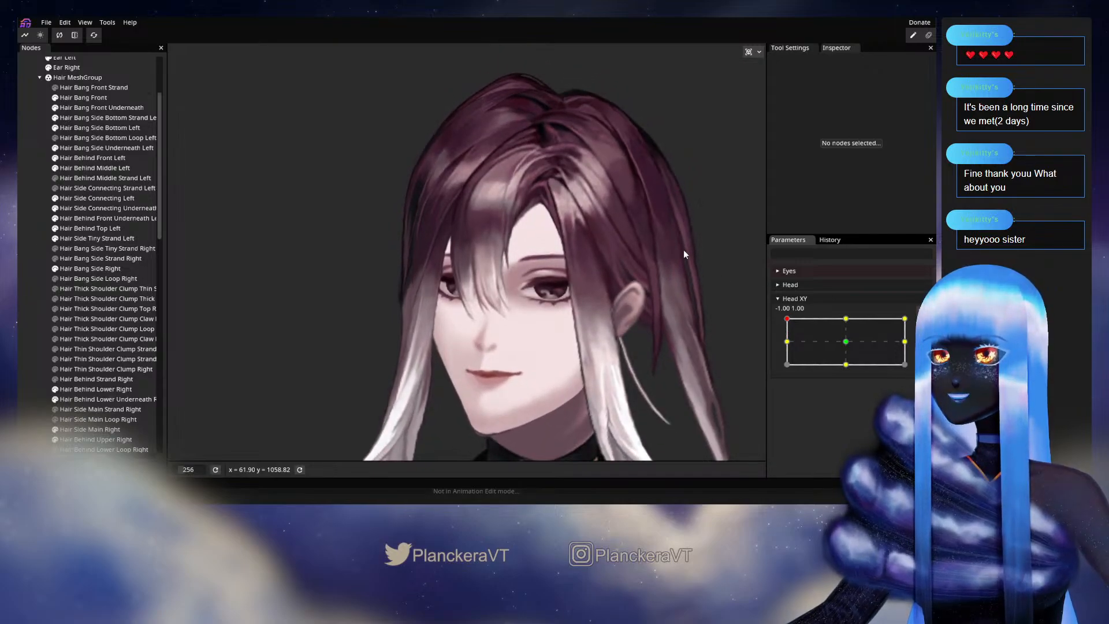
drag(654, 243, 638, 276)
mouse_move(788, 322)
mouse_down()
mouse_move(783, 345)
mouse_move(777, 321)
mouse_up()
scroll(550, 262, up, 5)
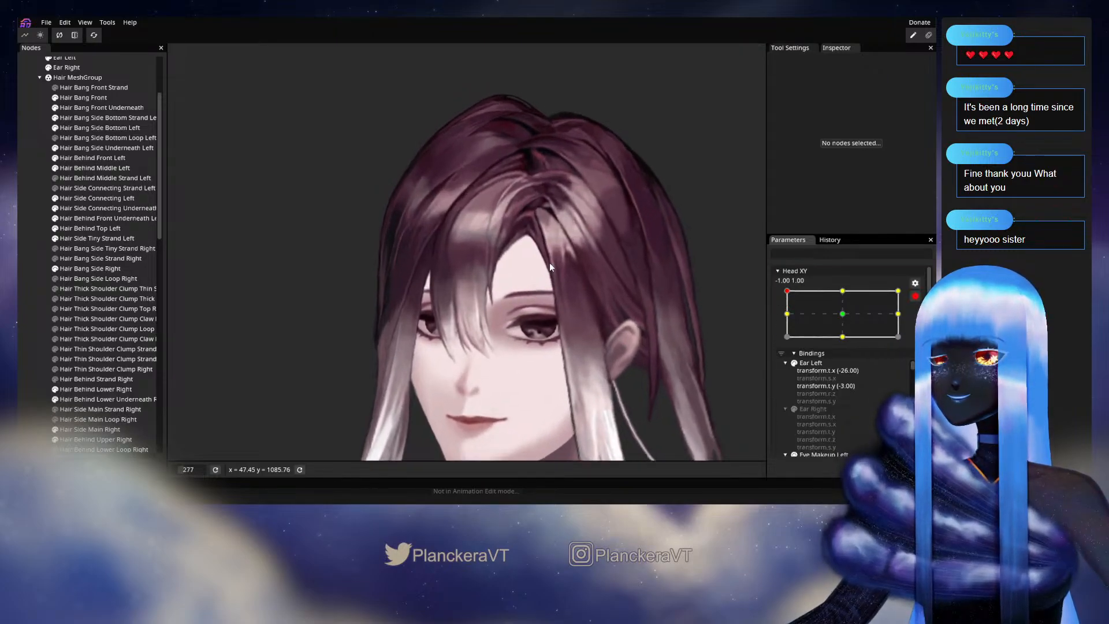
scroll(510, 284, up, 2)
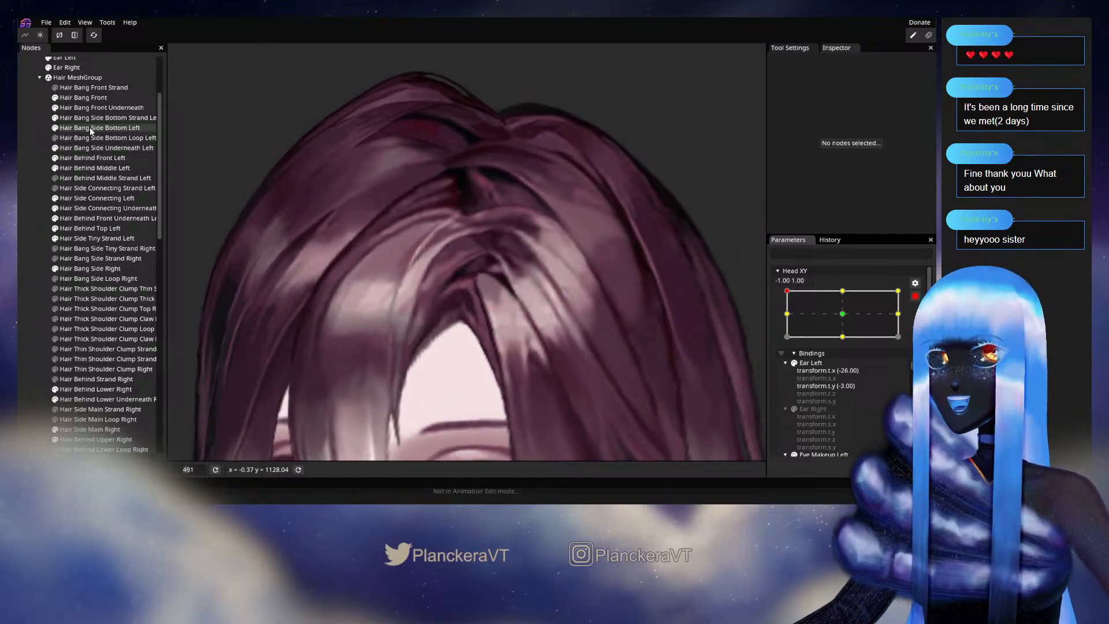
Nudge the vertices along the upper inner edge of the Hair Bang Side Bottom Left mesh and deselect it.
click(89, 128)
scroll(420, 289, up, 2)
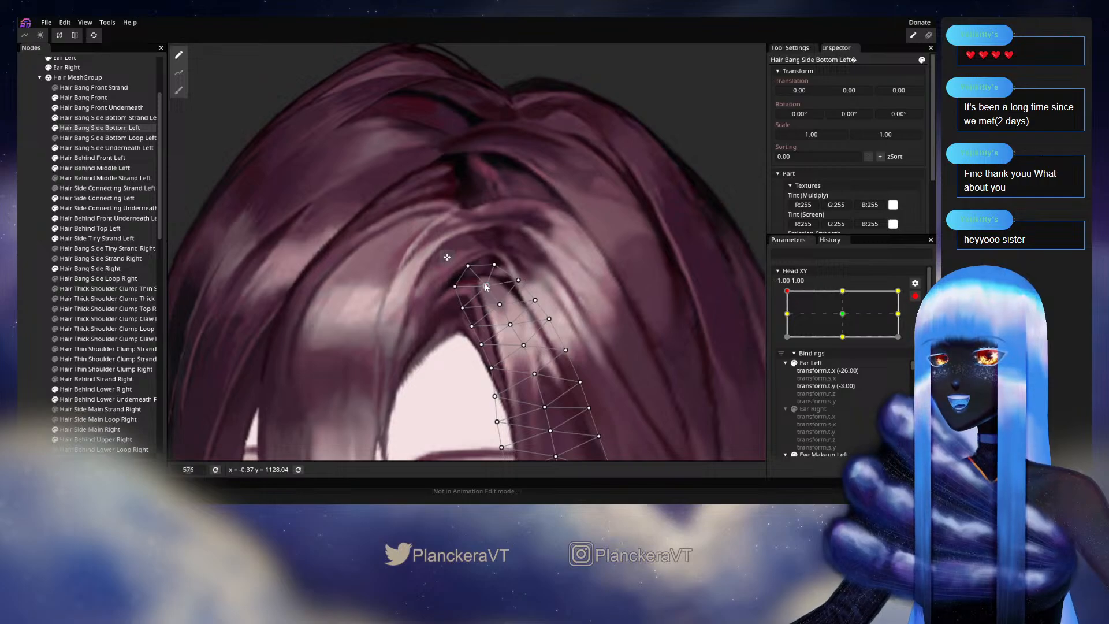
click(463, 307)
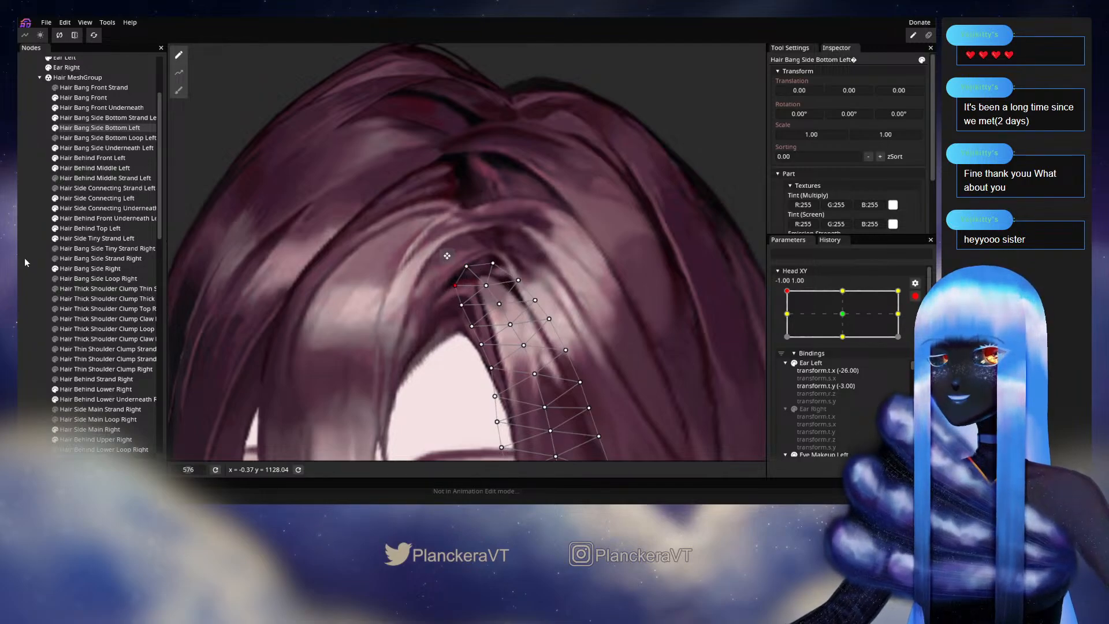
click(505, 302)
Disarm the Head XY corner, test the head turn near -1.00, 1.00, rearm it, and examine the parting.
scroll(520, 314, down, 5)
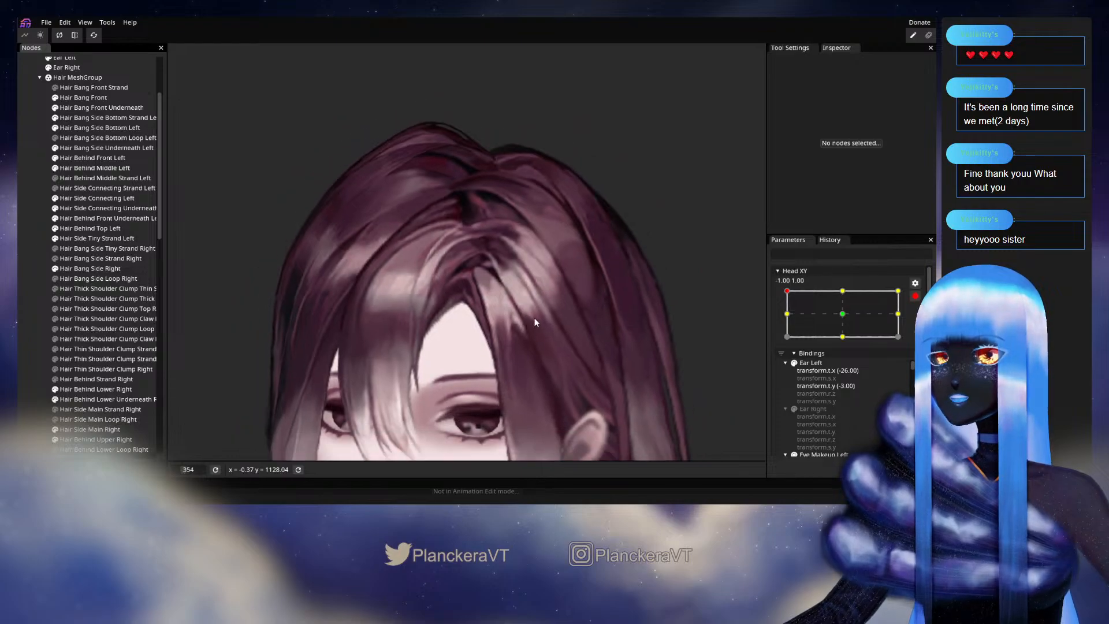
scroll(533, 333, down, 3)
drag(532, 348, 597, 289)
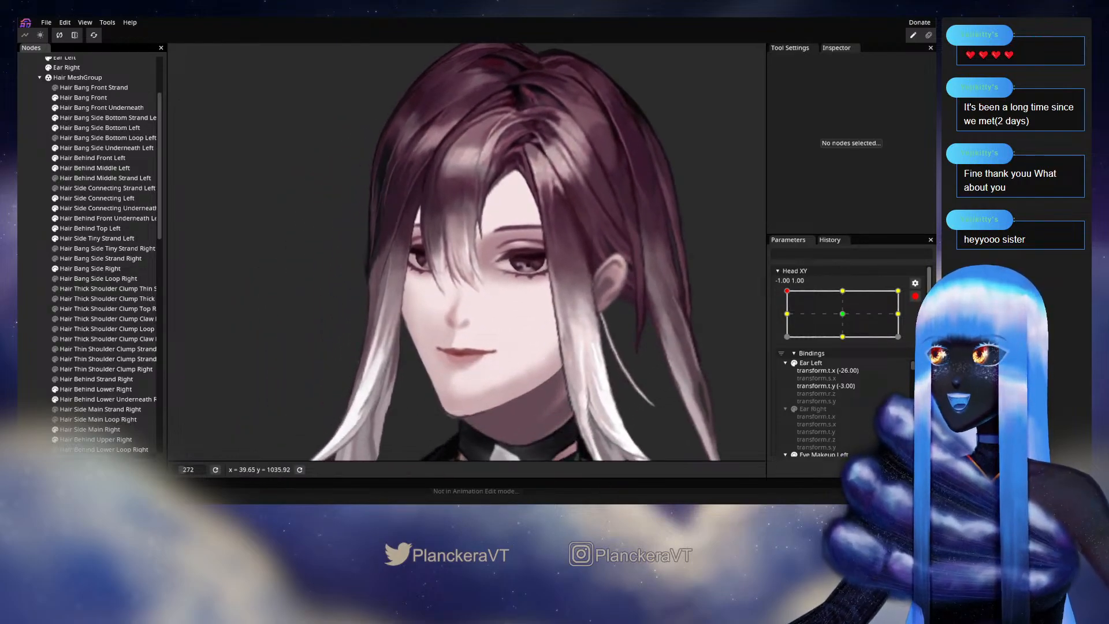
click(915, 295)
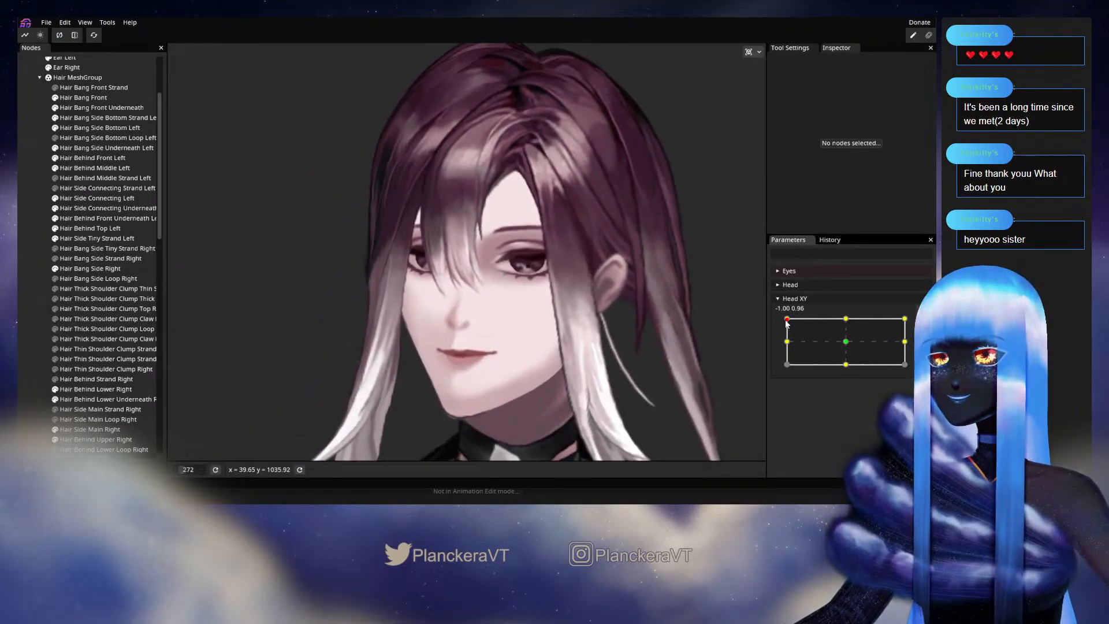
mouse_move(787, 322)
mouse_down()
mouse_move(783, 345)
mouse_move(779, 321)
mouse_up()
scroll(479, 320, up, 5)
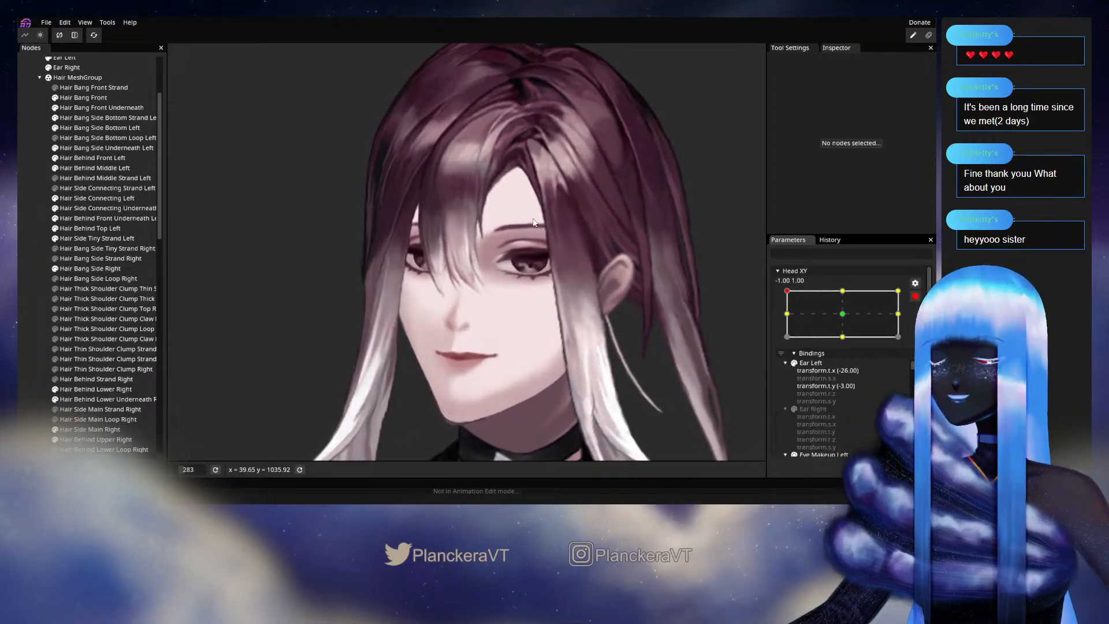
scroll(479, 320, up, 5)
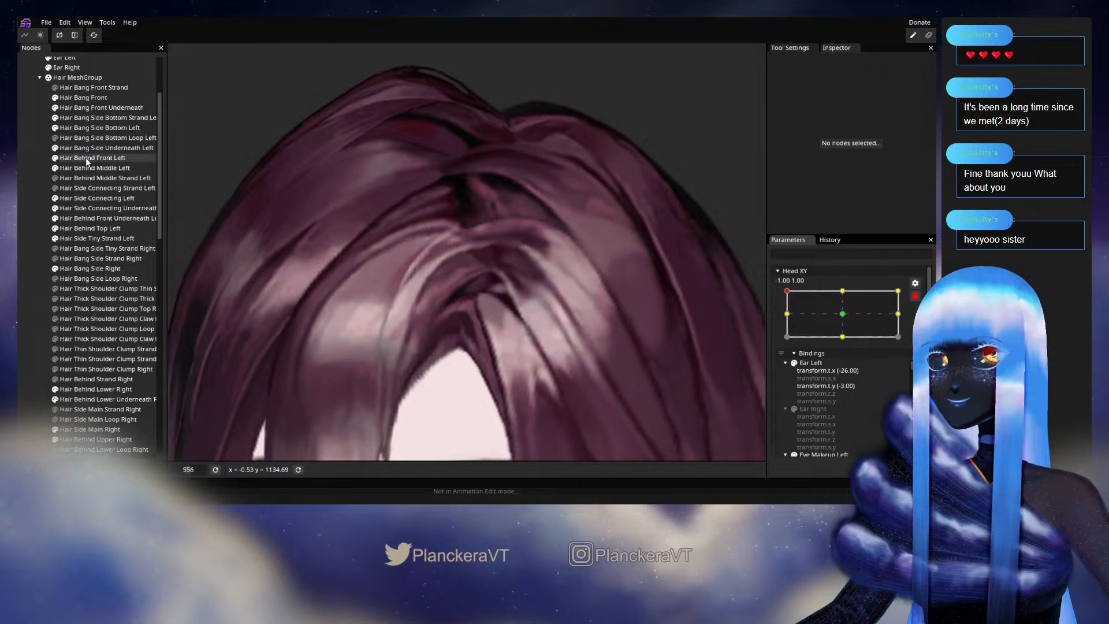
Adjust the top vertex of the Hair Bang Side Bottom Left mesh and the one just below it, and clear the selection.
click(86, 130)
scroll(393, 320, up, 3)
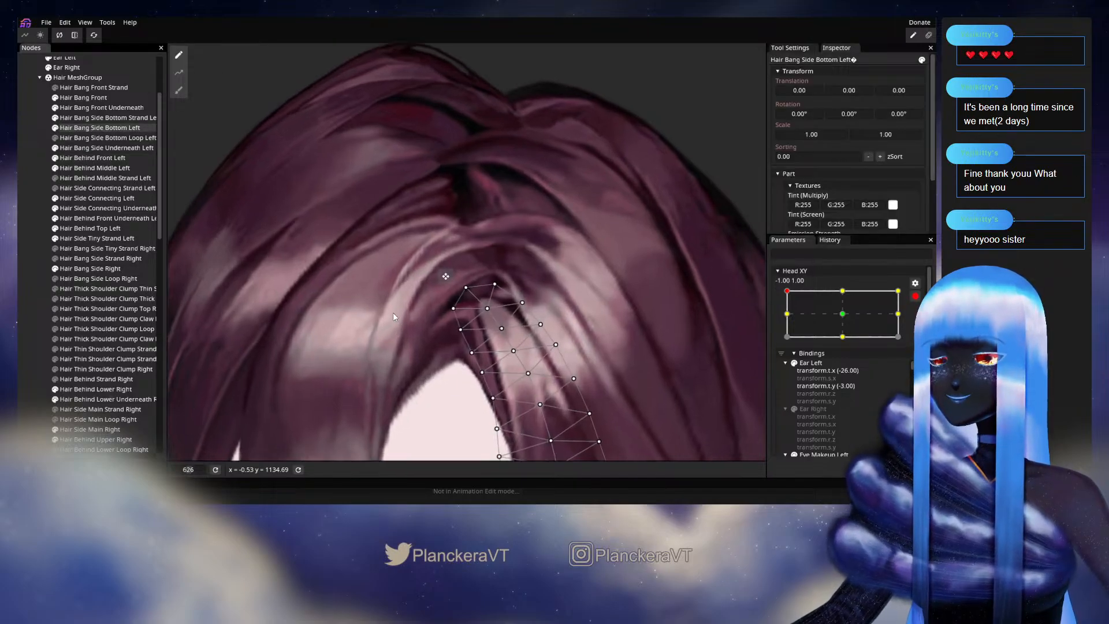
scroll(491, 271, up, 1)
drag(494, 244, 514, 244)
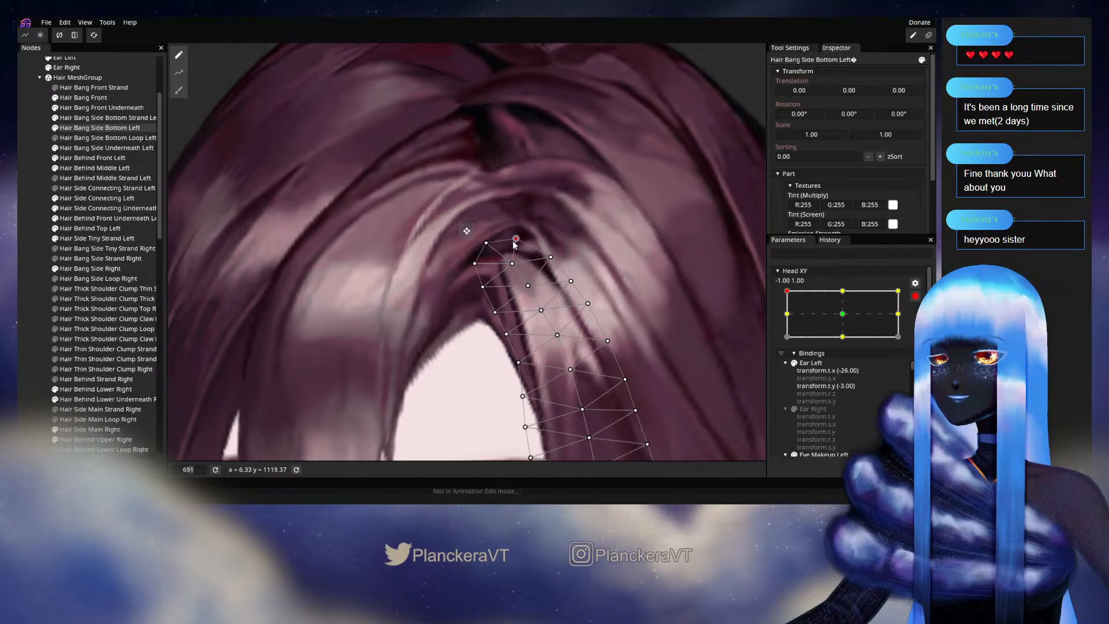
click(512, 262)
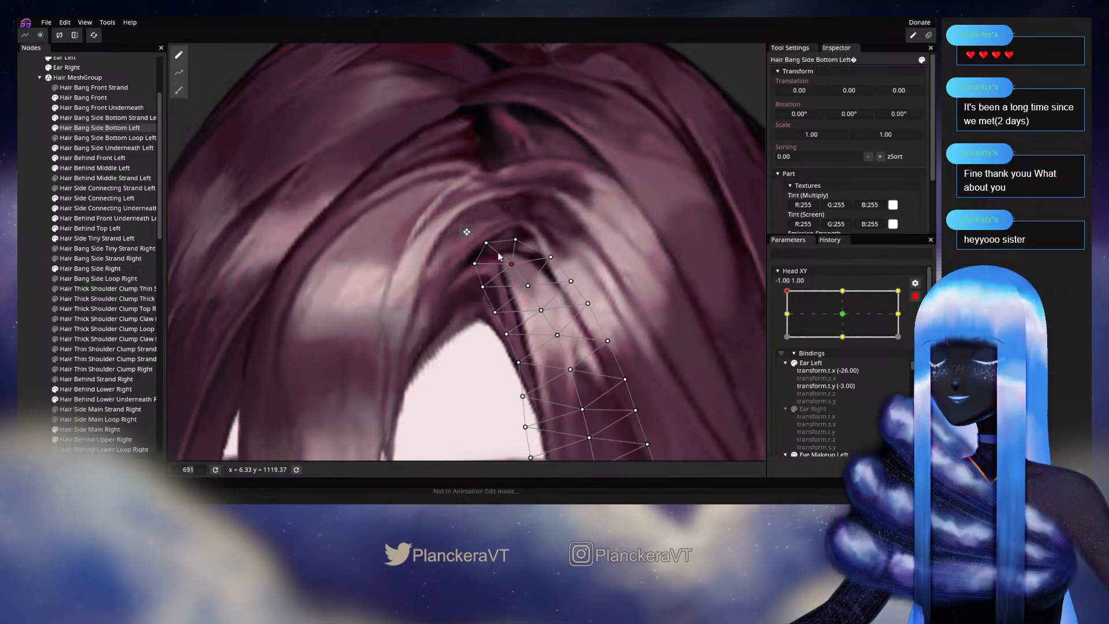
click(33, 271)
Check the bang's movement around Head XY -1.00, 1.00 with the full head in view, rearm the corner, and inspect the bang's root.
scroll(497, 307, down, 3)
scroll(494, 310, down, 5)
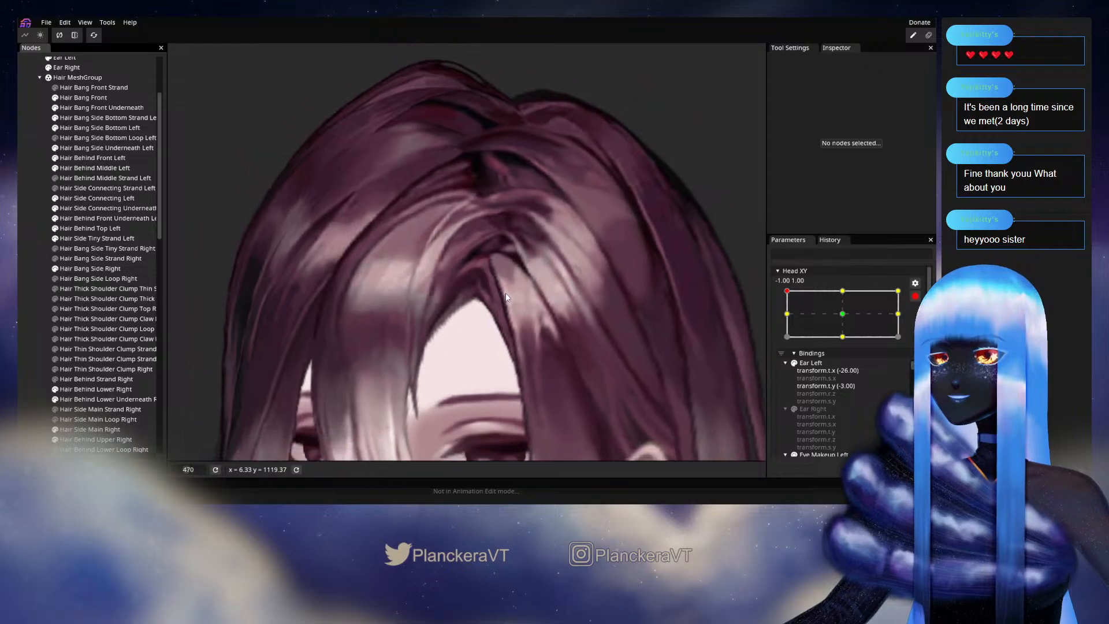
scroll(512, 299, down, 3)
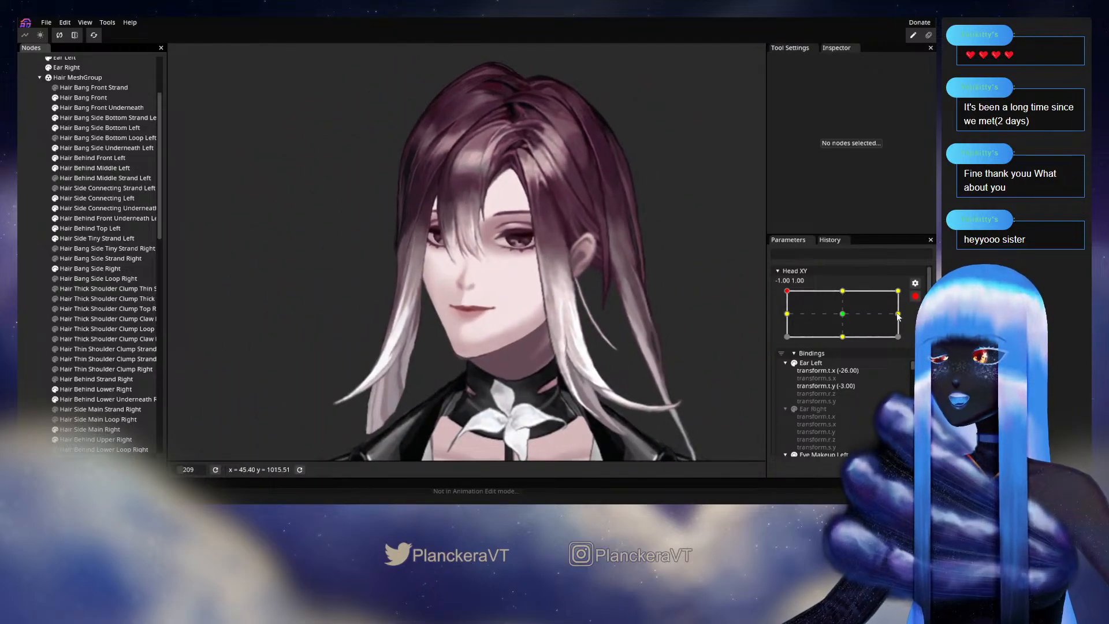
click(915, 296)
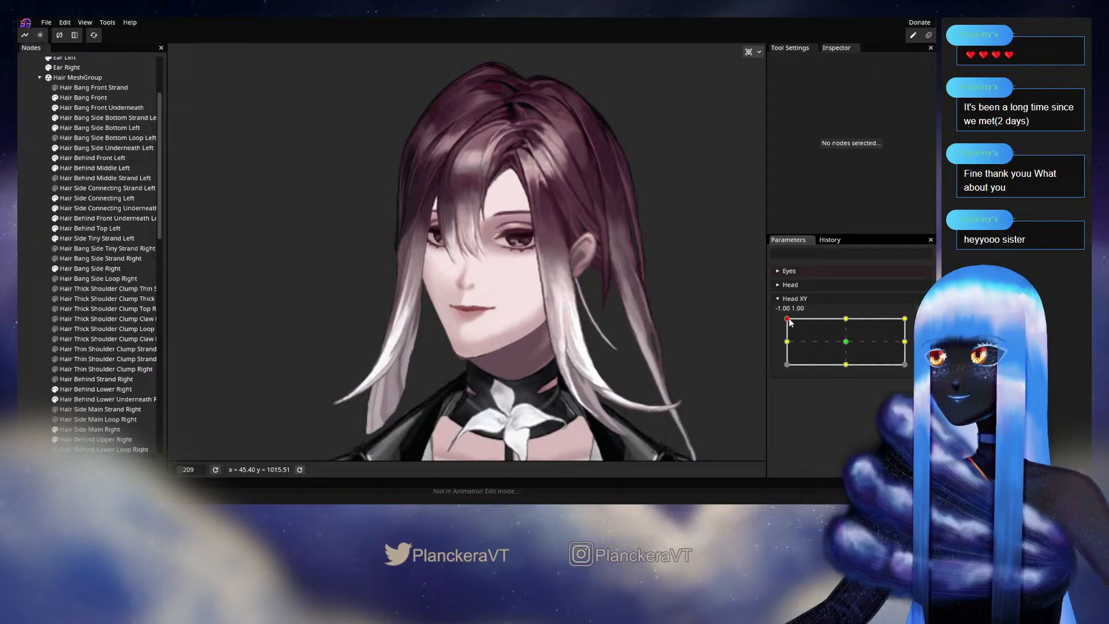
mouse_move(787, 321)
mouse_down()
mouse_move(785, 344)
mouse_move(782, 320)
mouse_up()
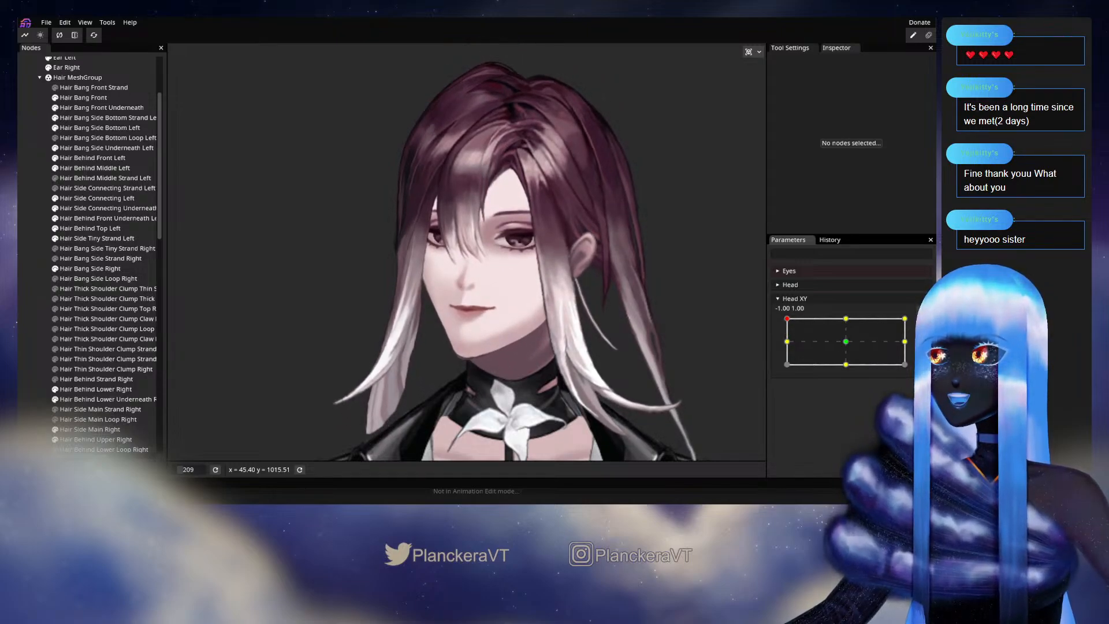
scroll(504, 331, up, 5)
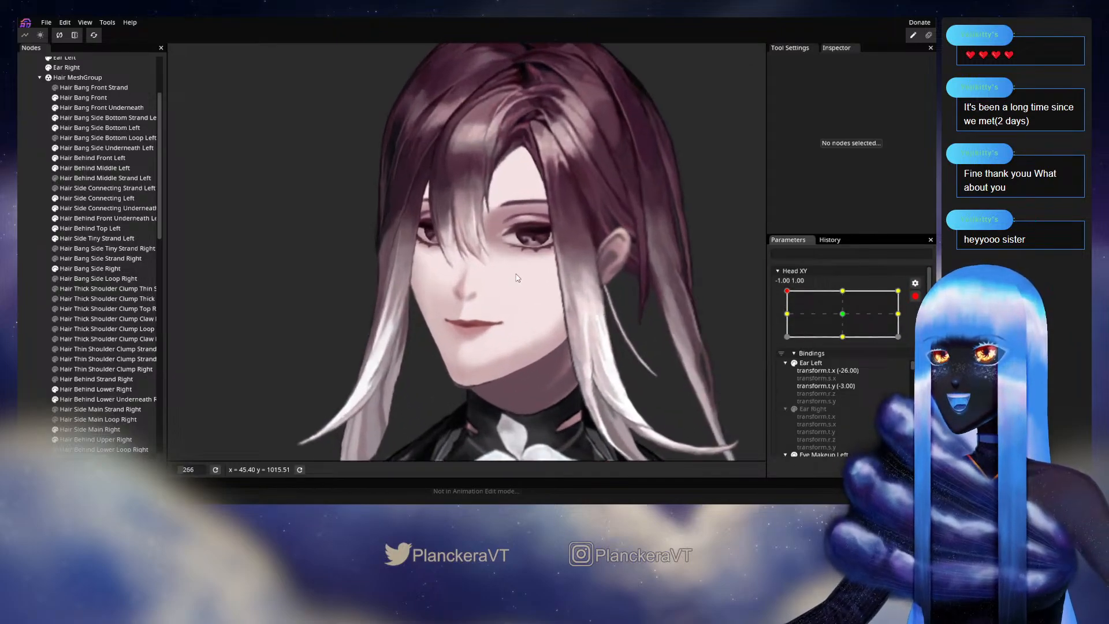
scroll(452, 360, up, 8)
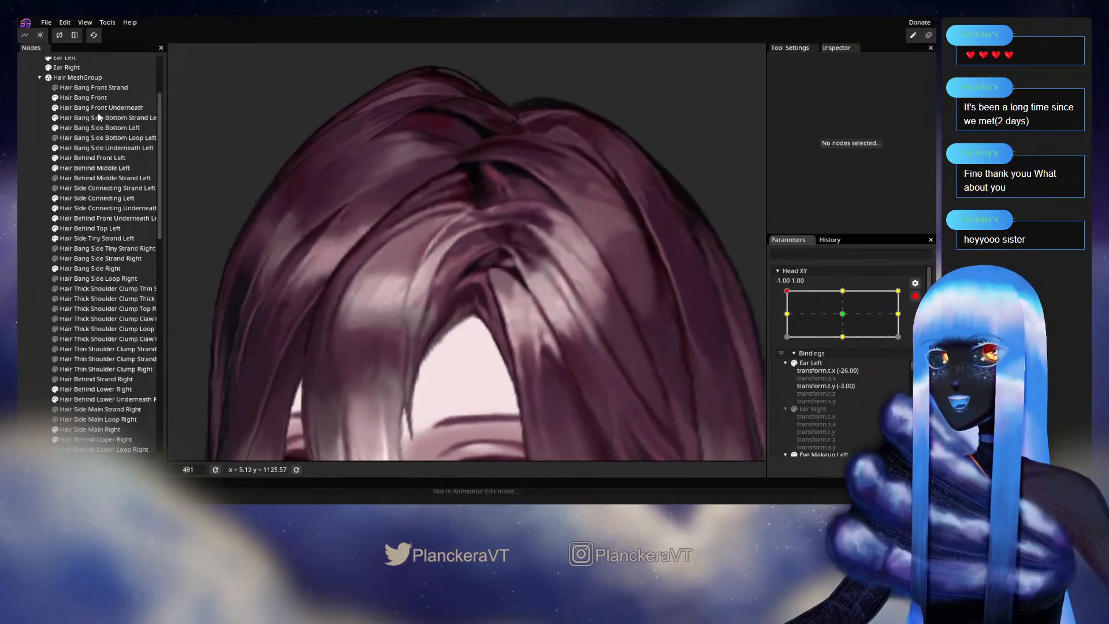
Fine-tune the upper inner, central and outer vertices at the root of the Hair Bang Side Bottom Left mesh and deselect it.
click(98, 127)
scroll(500, 299, up, 2)
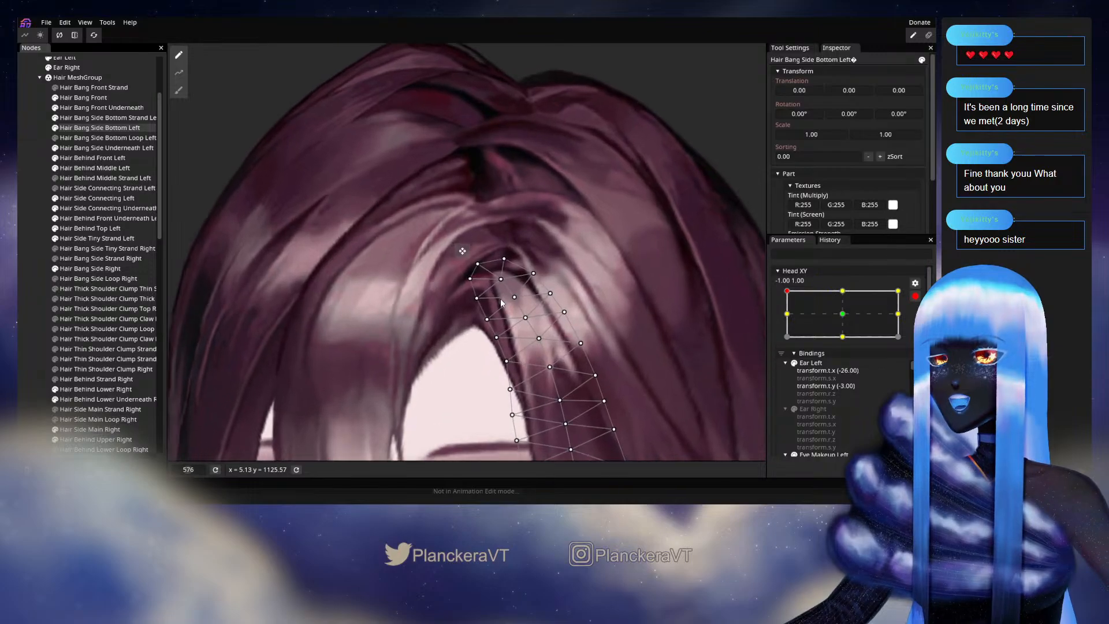
click(502, 280)
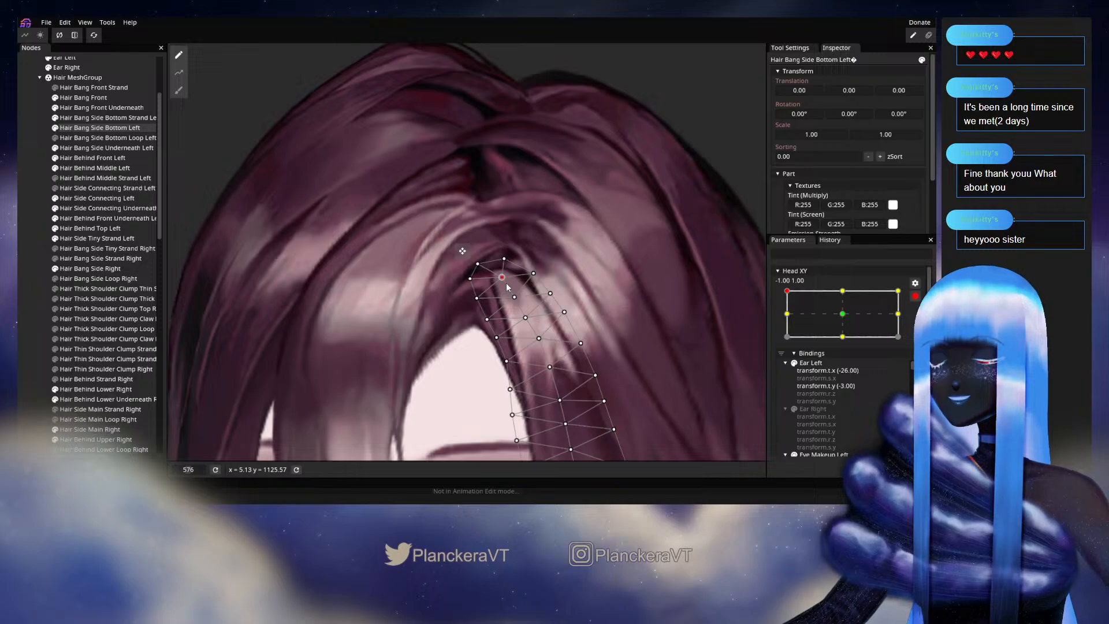
click(476, 298)
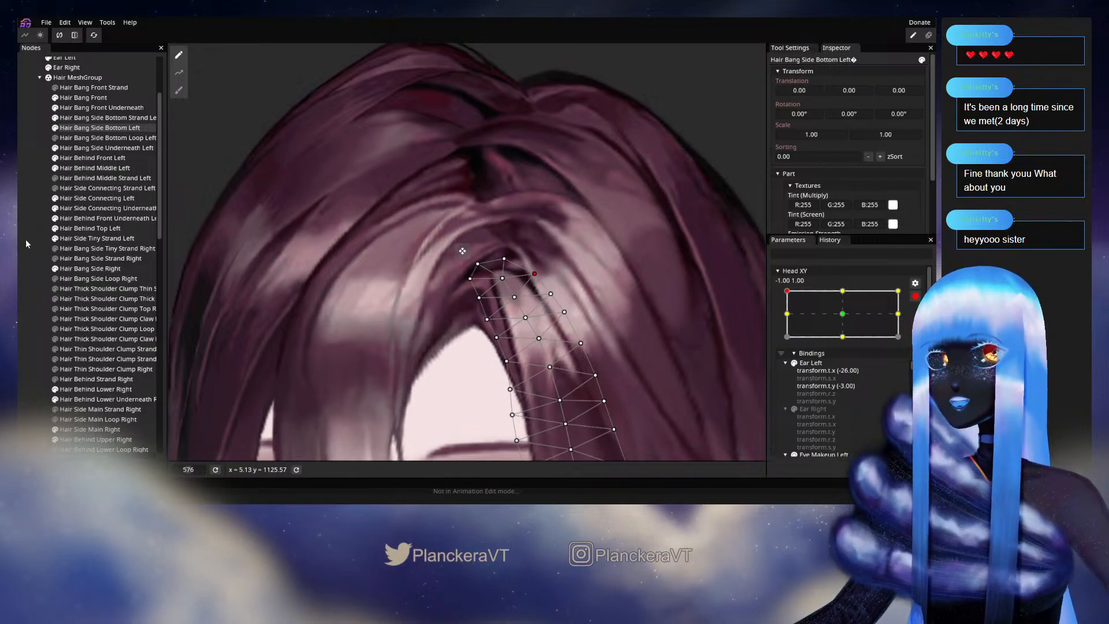
click(641, 344)
Review the head turn near Head XY -1.00, 1.00 again, rearm the corner, and examine the left side bang closely at the parting.
scroll(631, 326, down, 8)
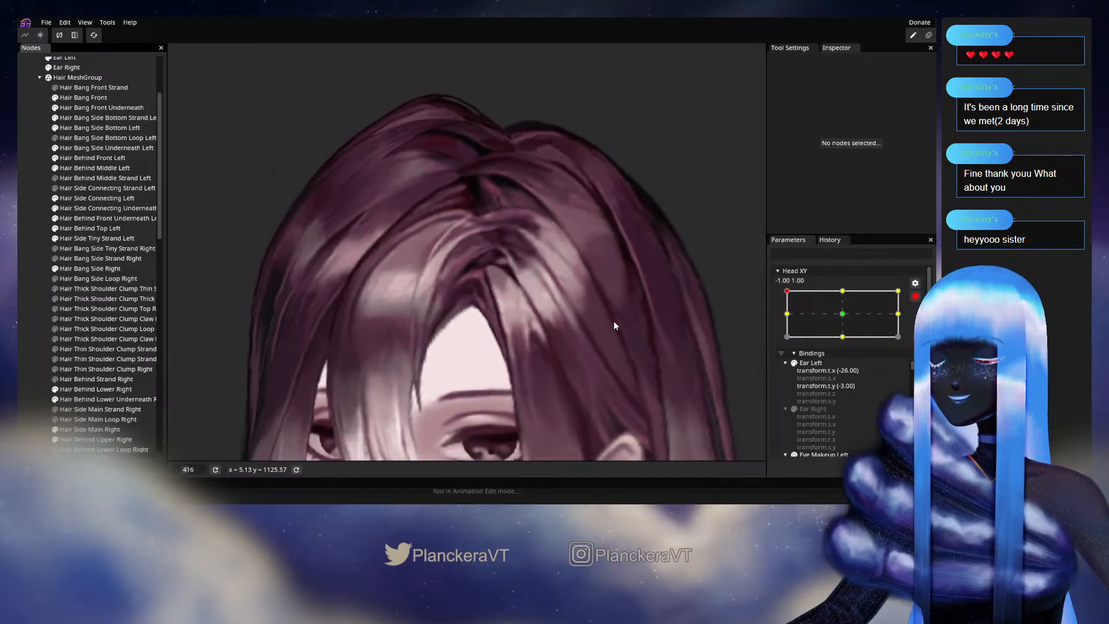
scroll(612, 330, down, 3)
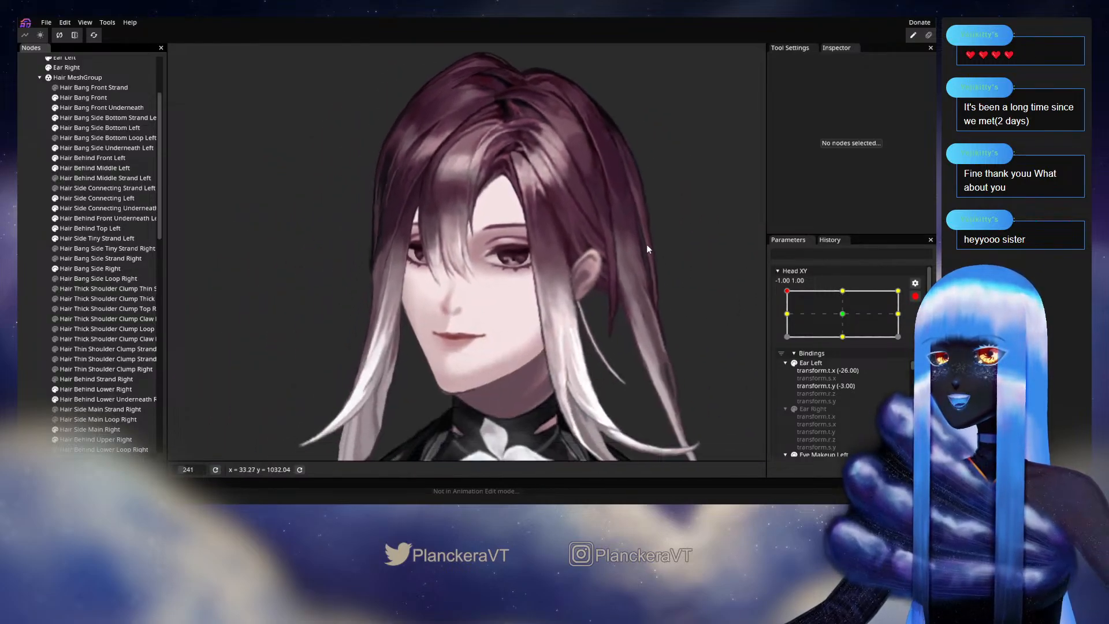
click(915, 296)
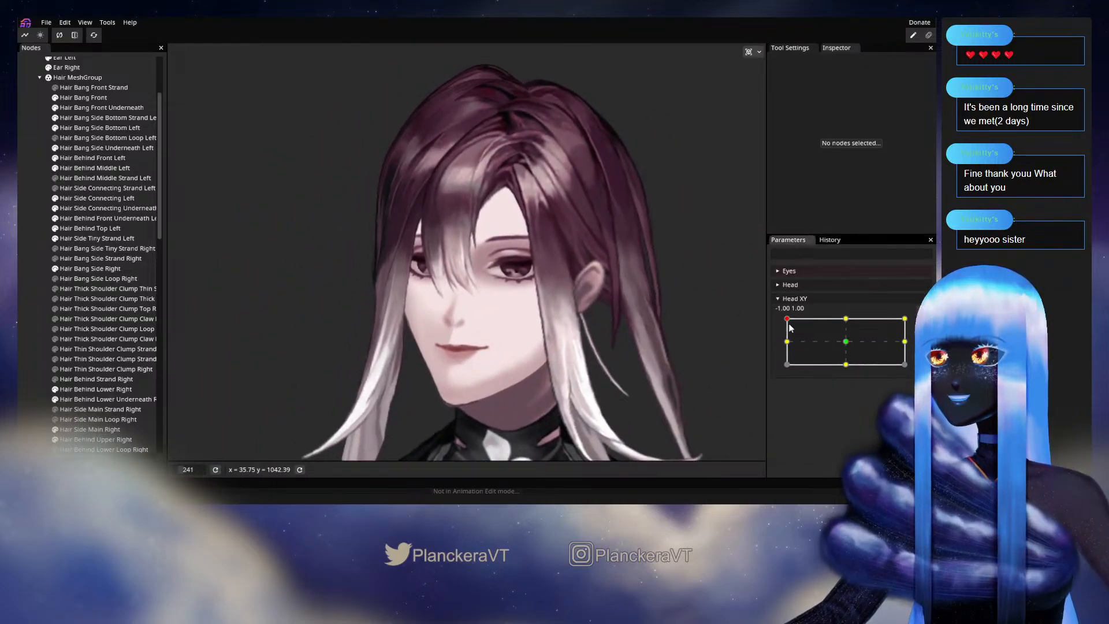
mouse_move(787, 321)
mouse_down()
mouse_move(782, 345)
mouse_move(781, 315)
mouse_up()
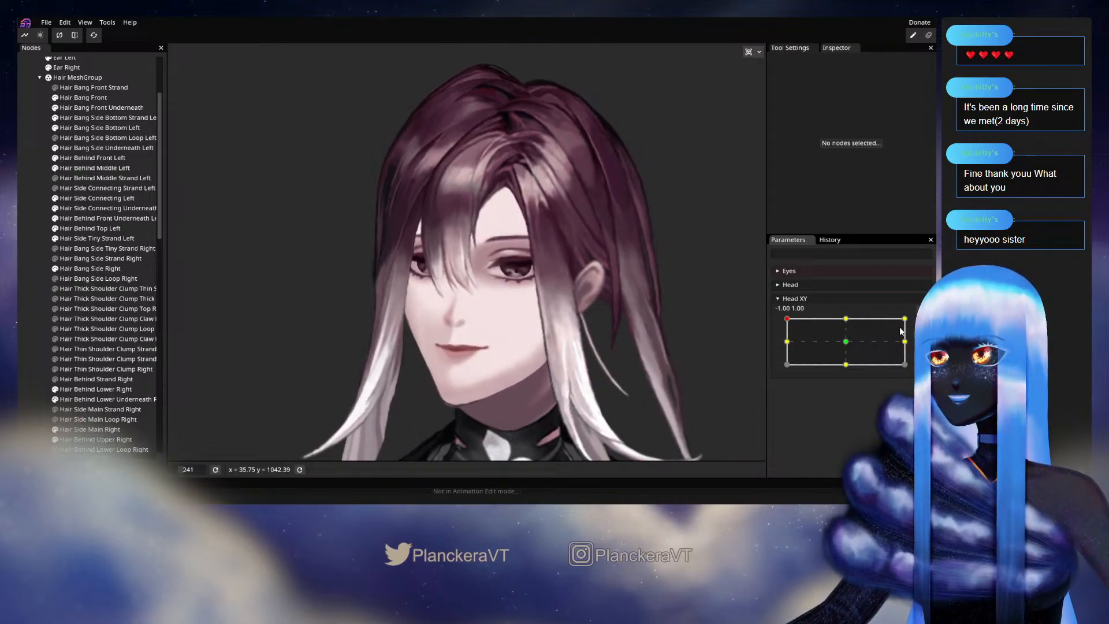
click(921, 324)
scroll(482, 247, up, 1)
scroll(483, 242, up, 10)
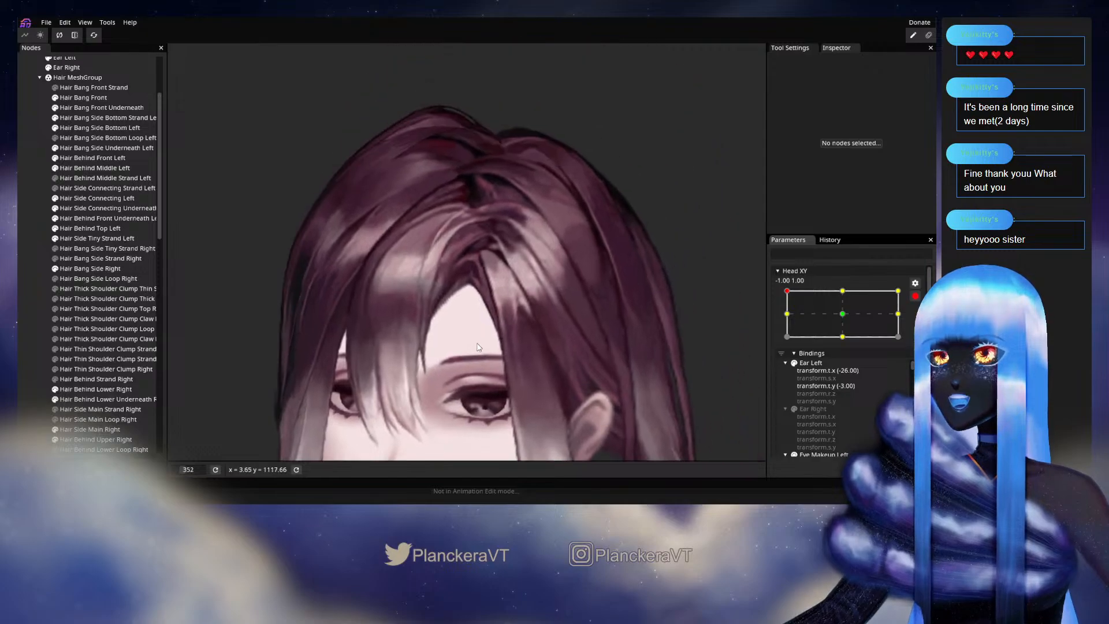
scroll(486, 351, up, 5)
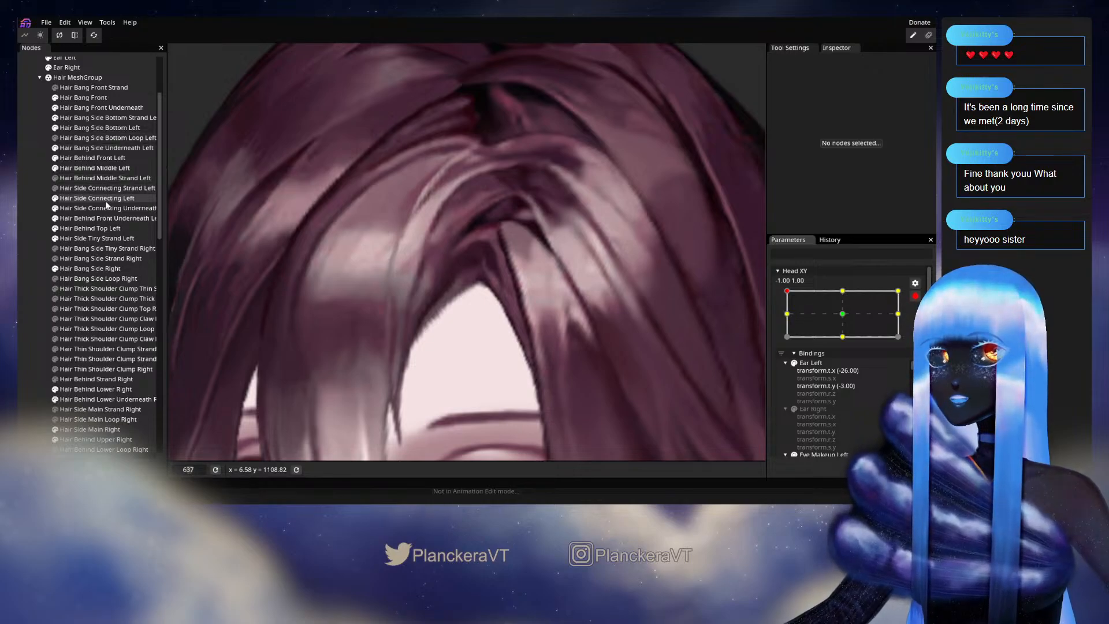
Shift two upper outer-edge vertices and one interior vertex of the Hair Bang Side Bottom Left mesh slightly and clear the selection.
click(92, 127)
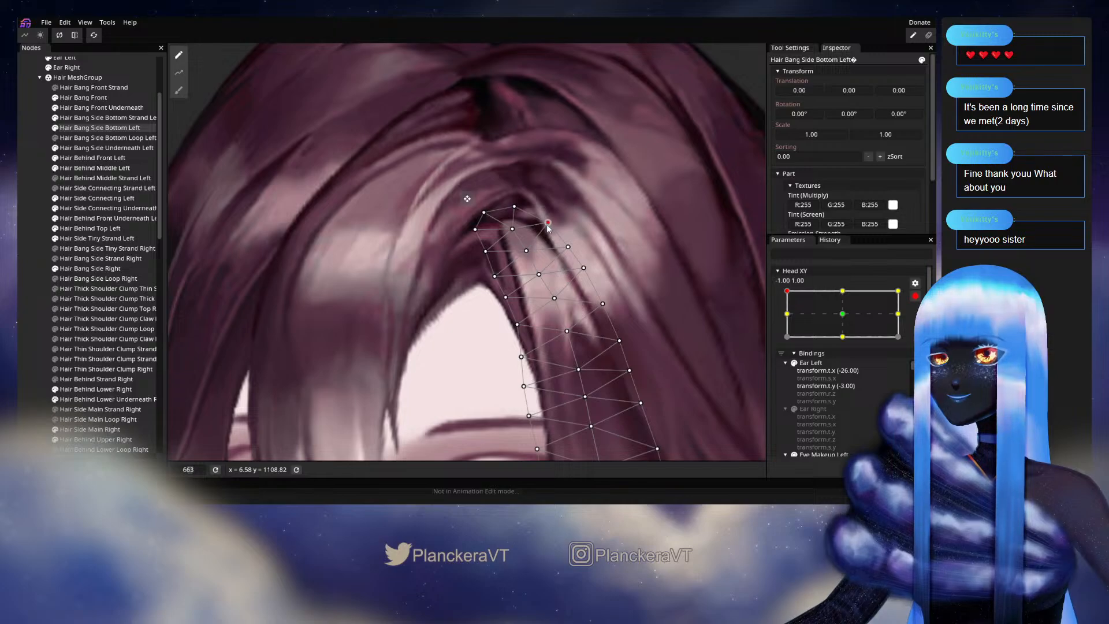
drag(568, 247, 566, 244)
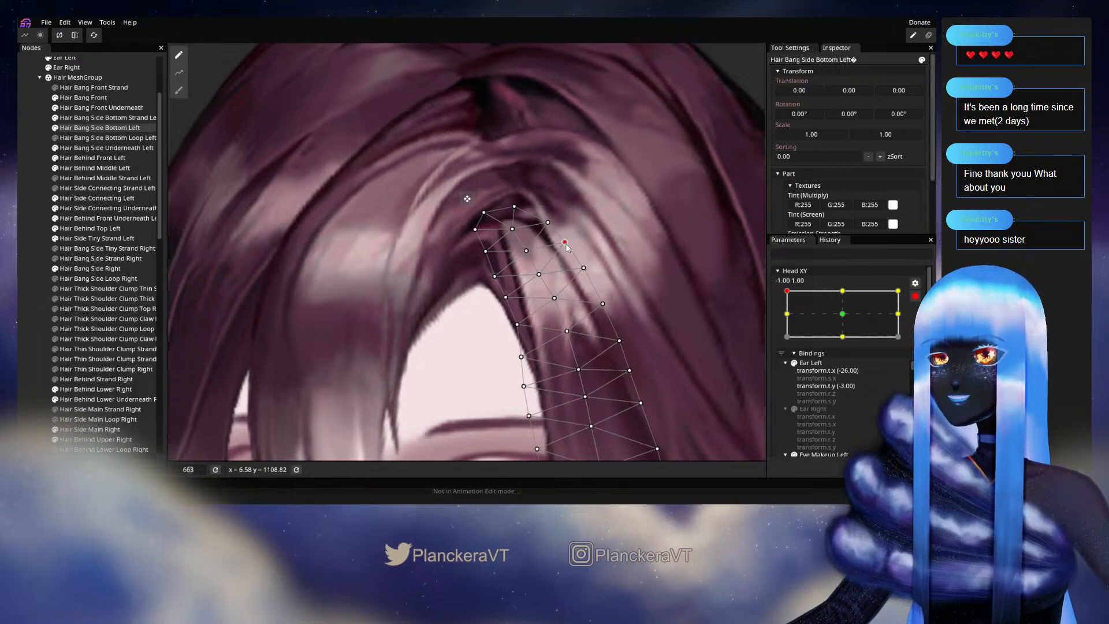
click(547, 222)
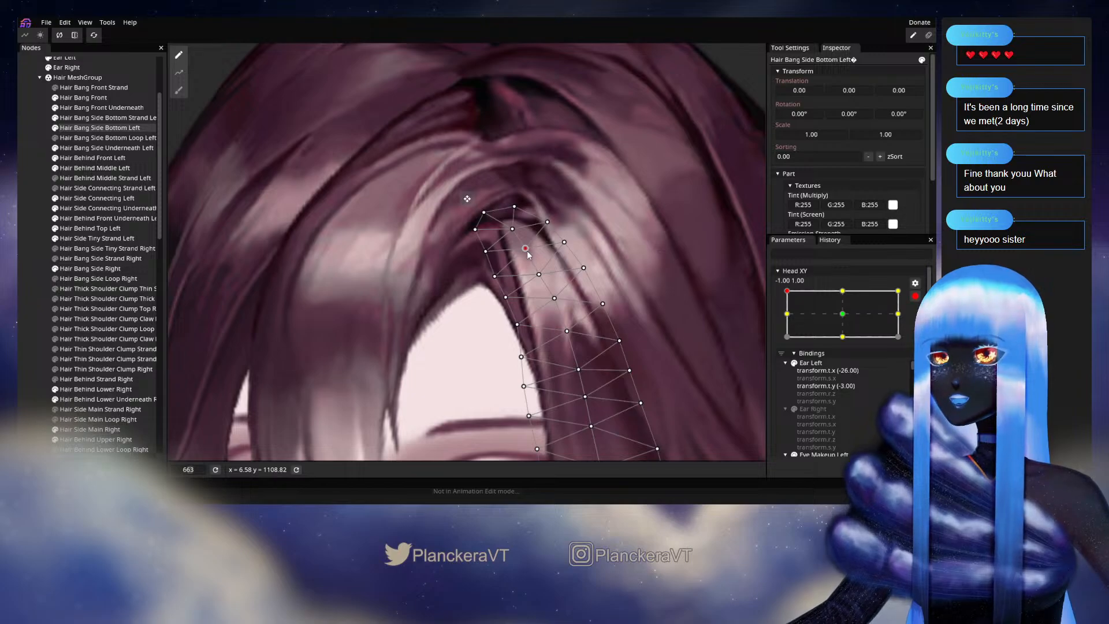
double_click(516, 260)
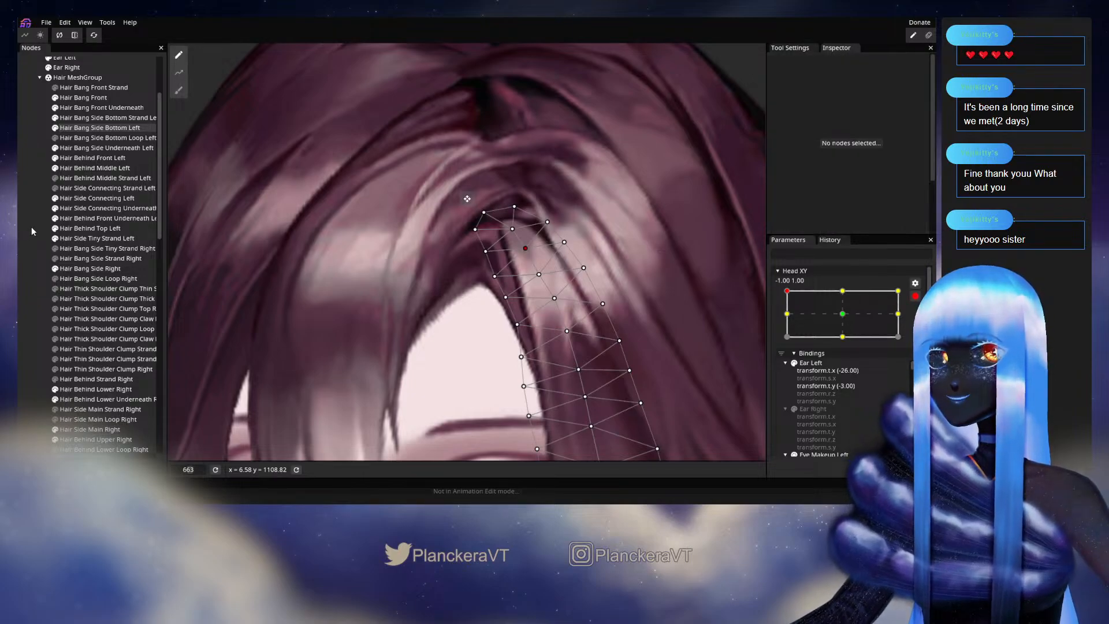
Test the transition into the Head XY -1.00, 1.00 pose at full-head view, rearm the corner, and examine the bangs up close.
scroll(561, 296, down, 4)
scroll(567, 300, down, 5)
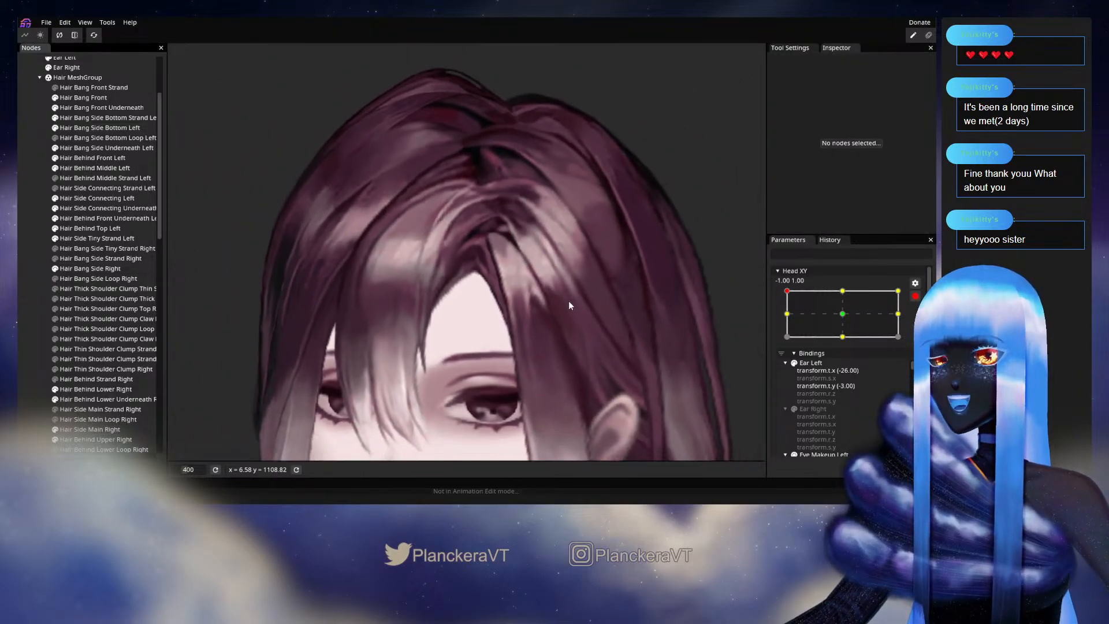
scroll(577, 308, down, 1)
drag(577, 303, 602, 232)
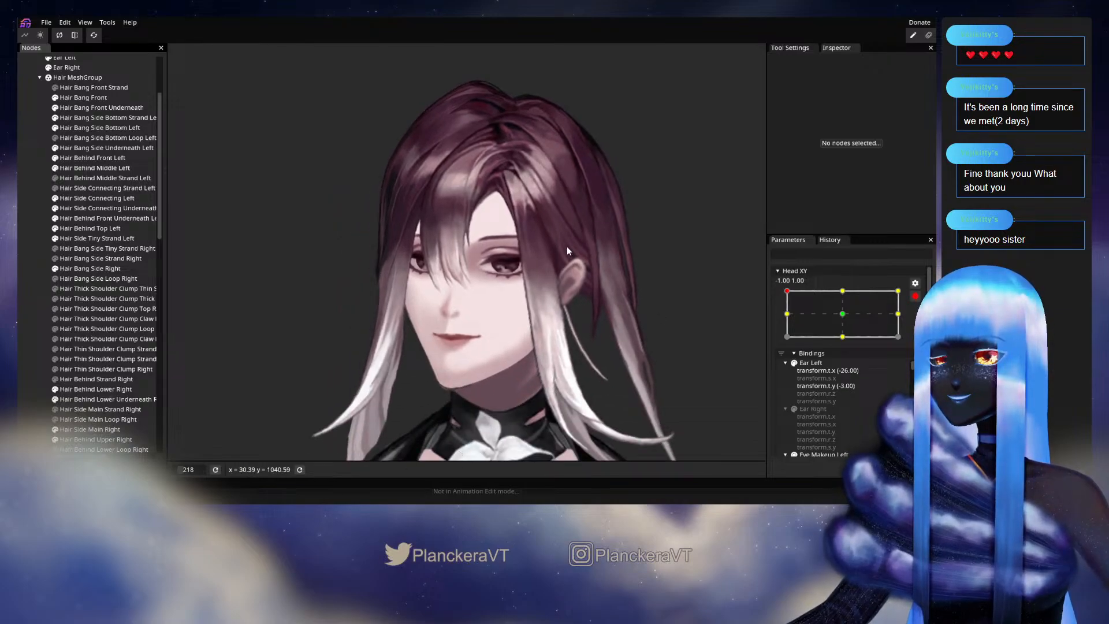
click(913, 297)
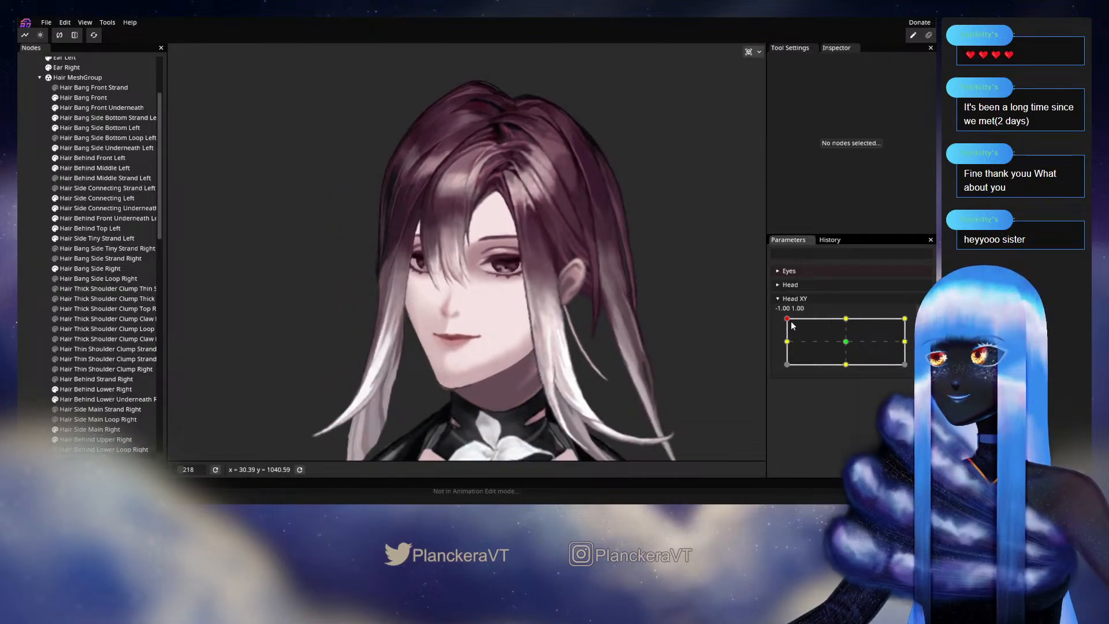
mouse_move(787, 319)
mouse_down()
mouse_move(779, 343)
mouse_move(787, 322)
mouse_move(789, 346)
mouse_move(796, 321)
mouse_up()
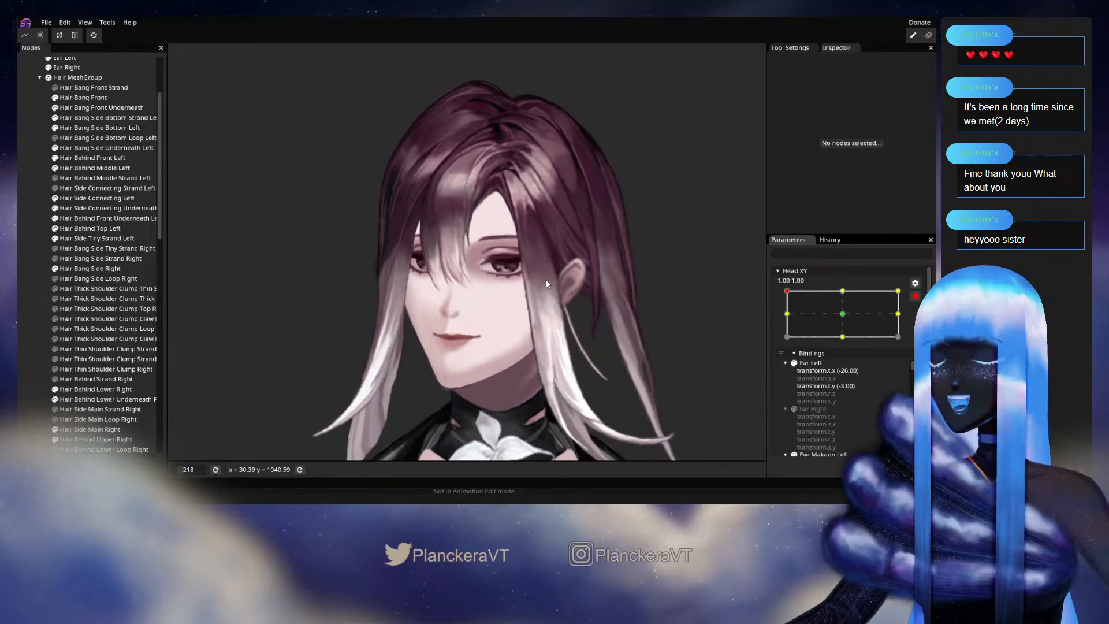
scroll(545, 279, up, 5)
scroll(549, 360, up, 3)
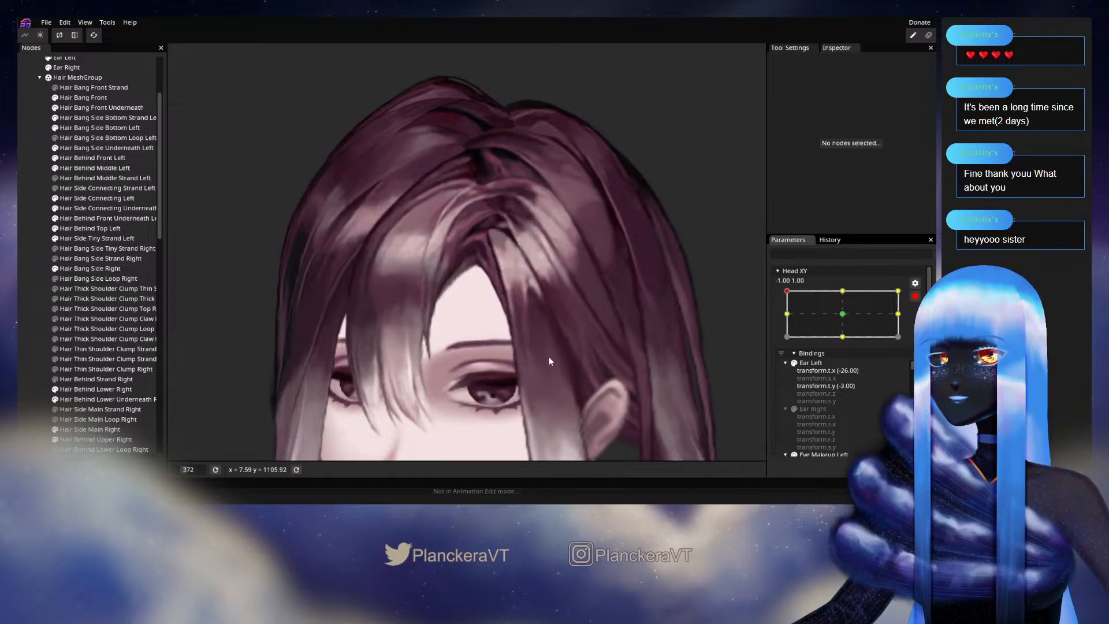
Nudge several central vertices plus neighbouring outer- and inner-edge vertices near the root of the Hair Bang Side Bottom Left mesh, then deselect it.
click(98, 128)
scroll(519, 299, up, 2)
scroll(537, 303, up, 1)
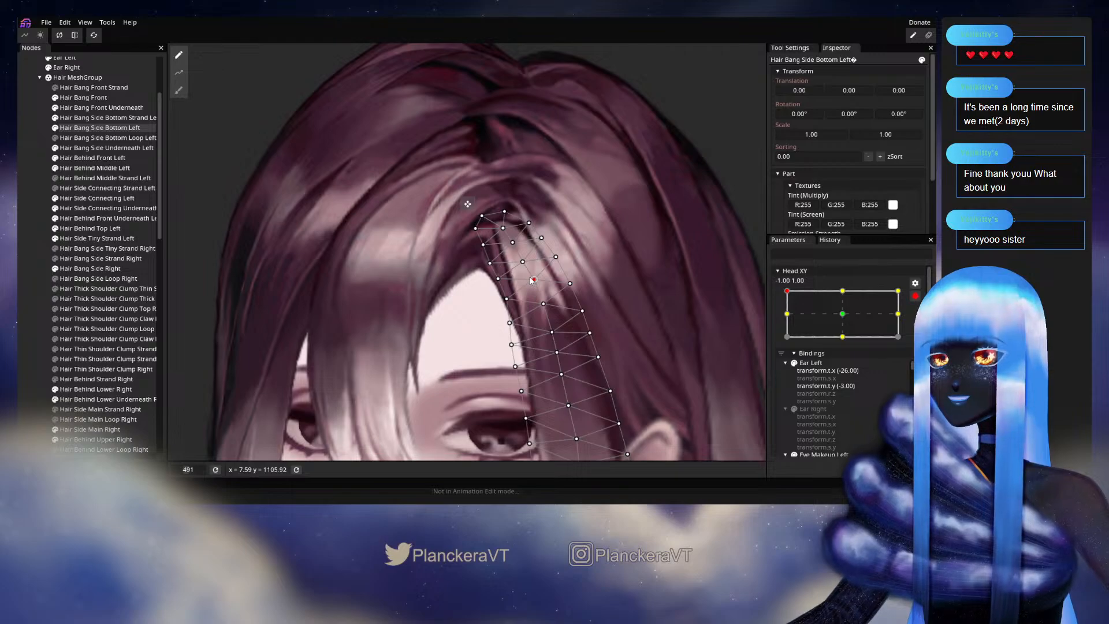
drag(543, 304, 541, 297)
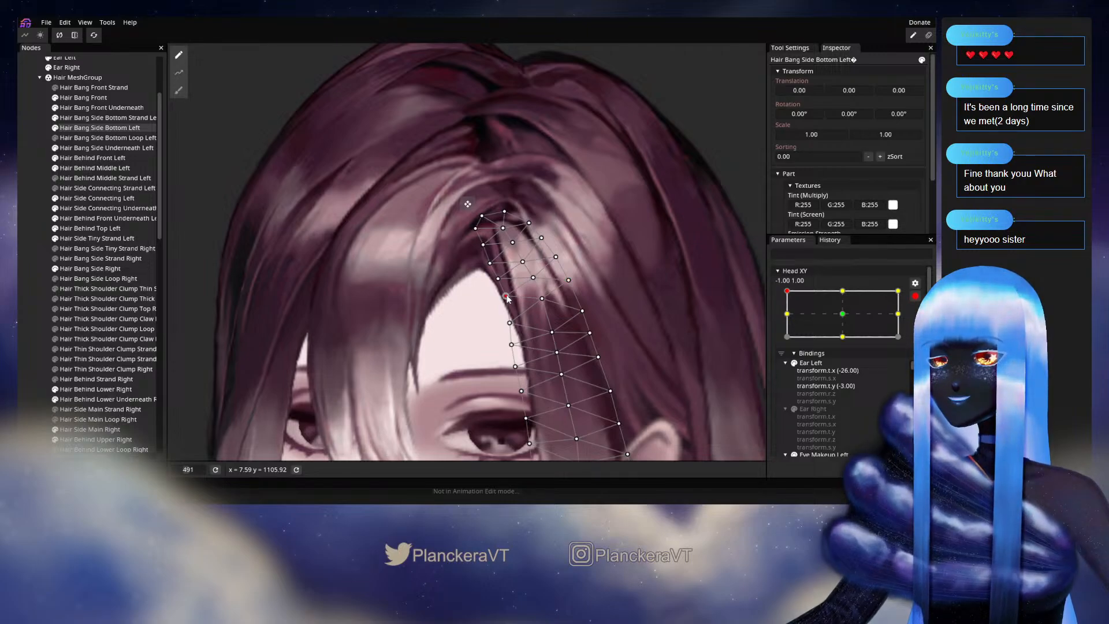
click(301, 312)
scroll(301, 312, down, 2)
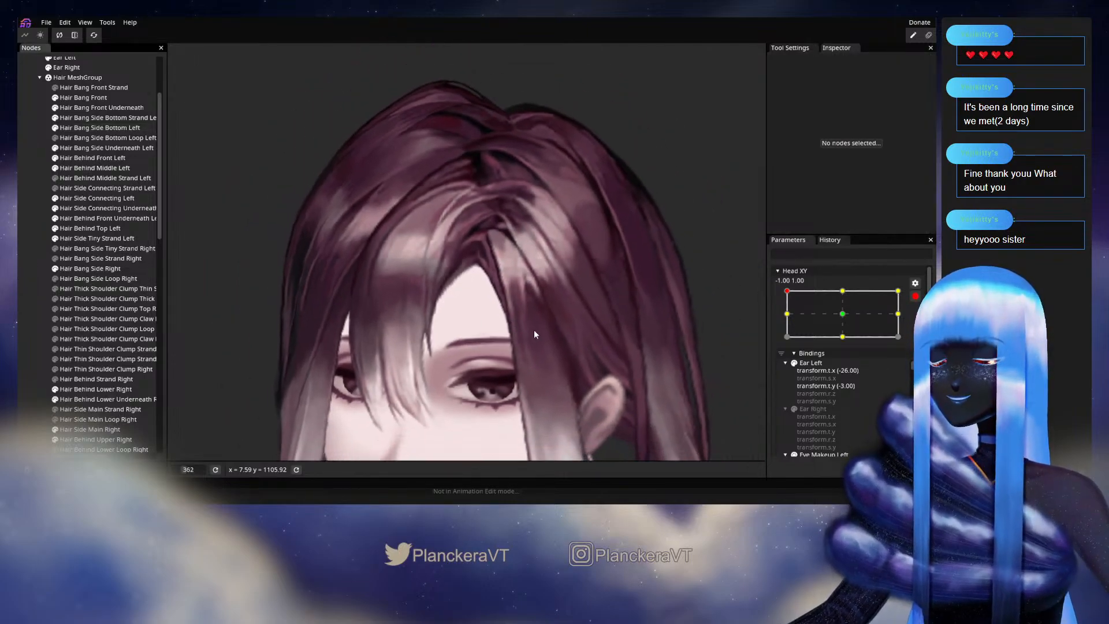
Disarm the Head XY corner, test the head turn around -1.00, 1.00, rearm it and inspect the bangs up close.
scroll(535, 347, down, 2)
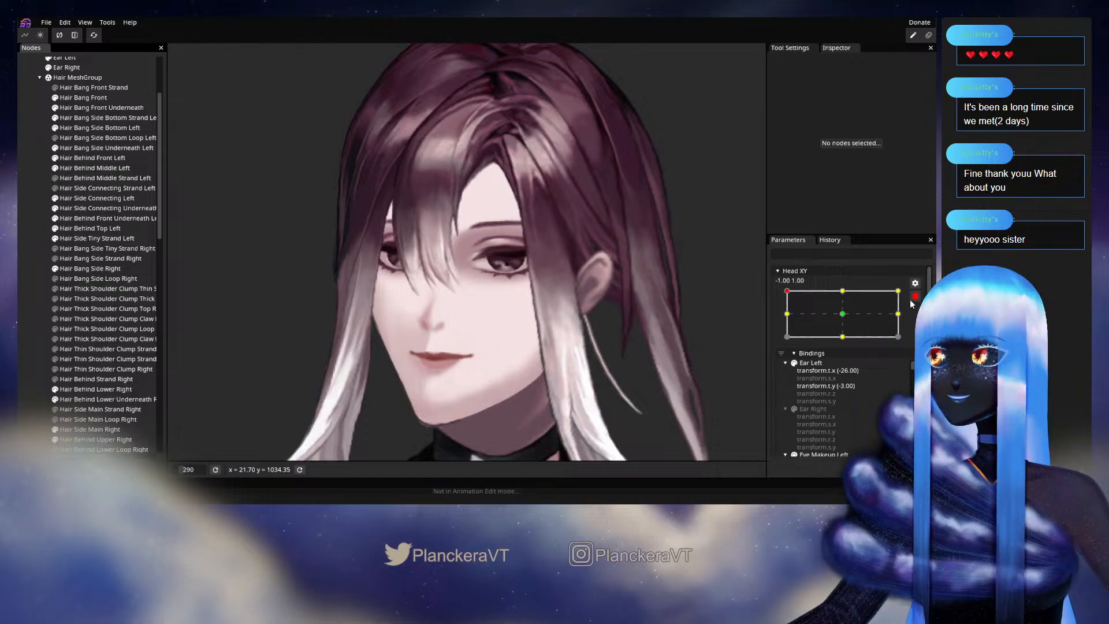
click(915, 296)
mouse_move(787, 319)
mouse_down()
mouse_move(784, 345)
mouse_move(786, 318)
mouse_up()
scroll(592, 285, up, 5)
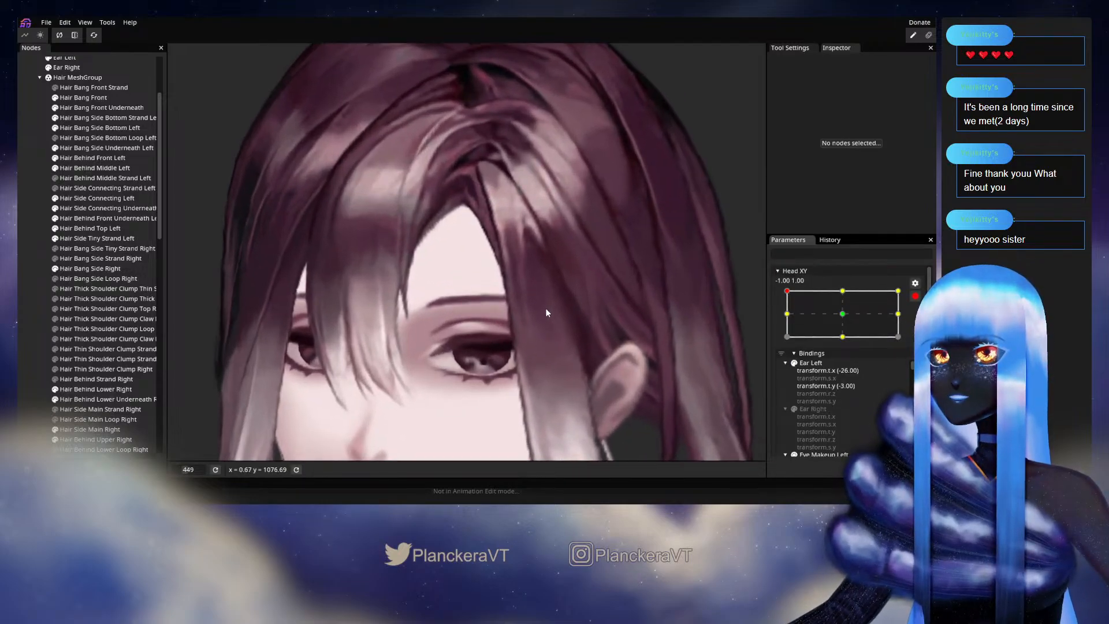
Adjust two upper central vertices and one inner-edge vertex of the Hair Bang Side Bottom Left mesh and clear the selection.
click(92, 127)
scroll(559, 261, up, 1)
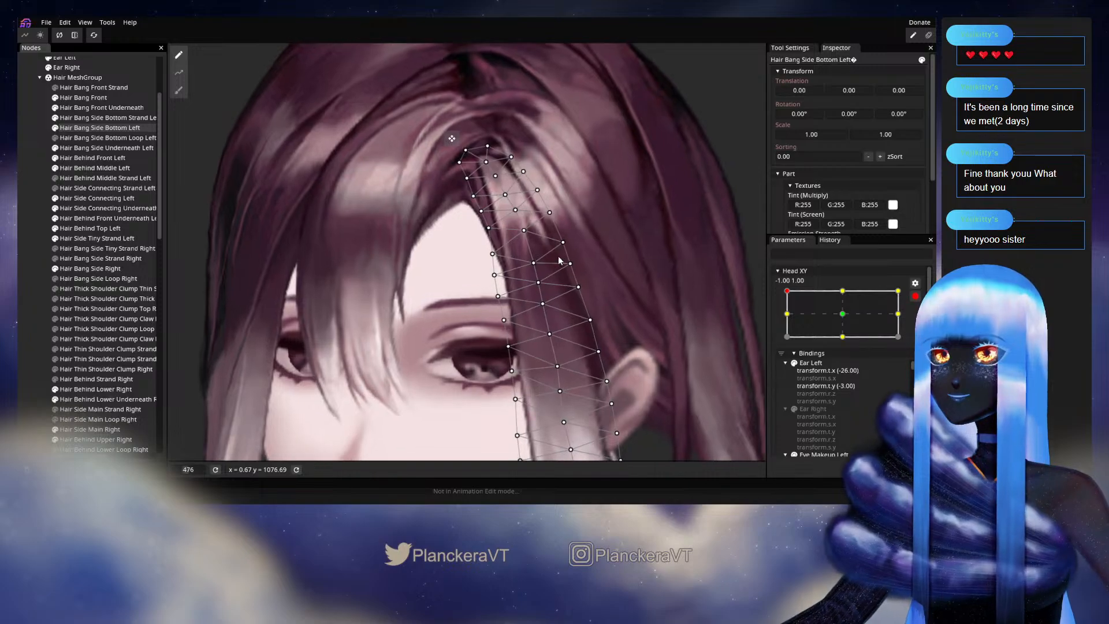
click(523, 232)
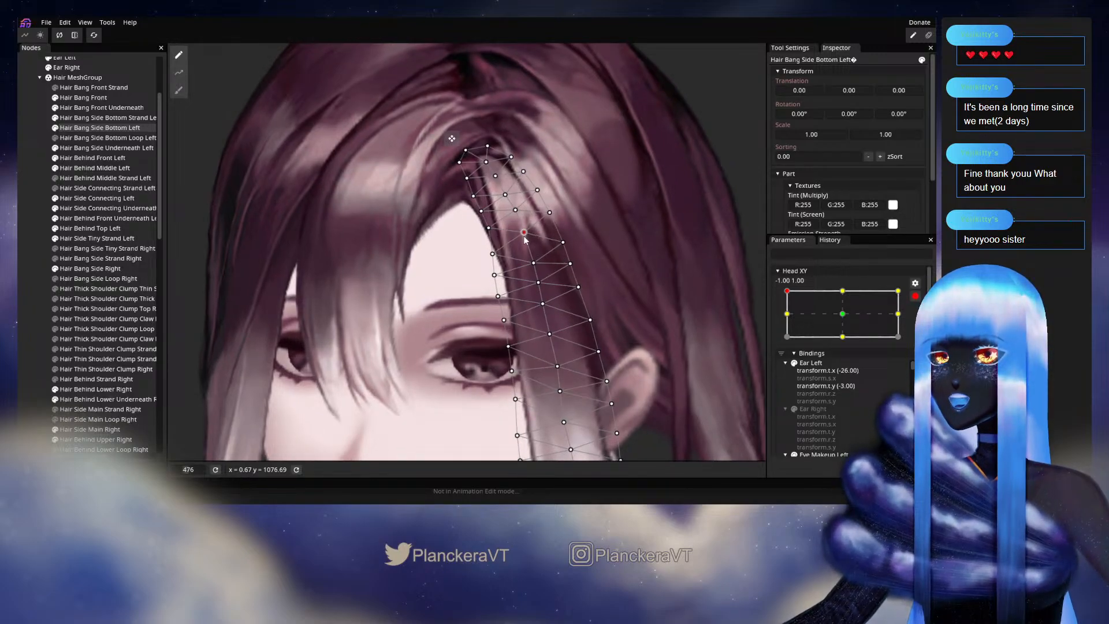
click(515, 211)
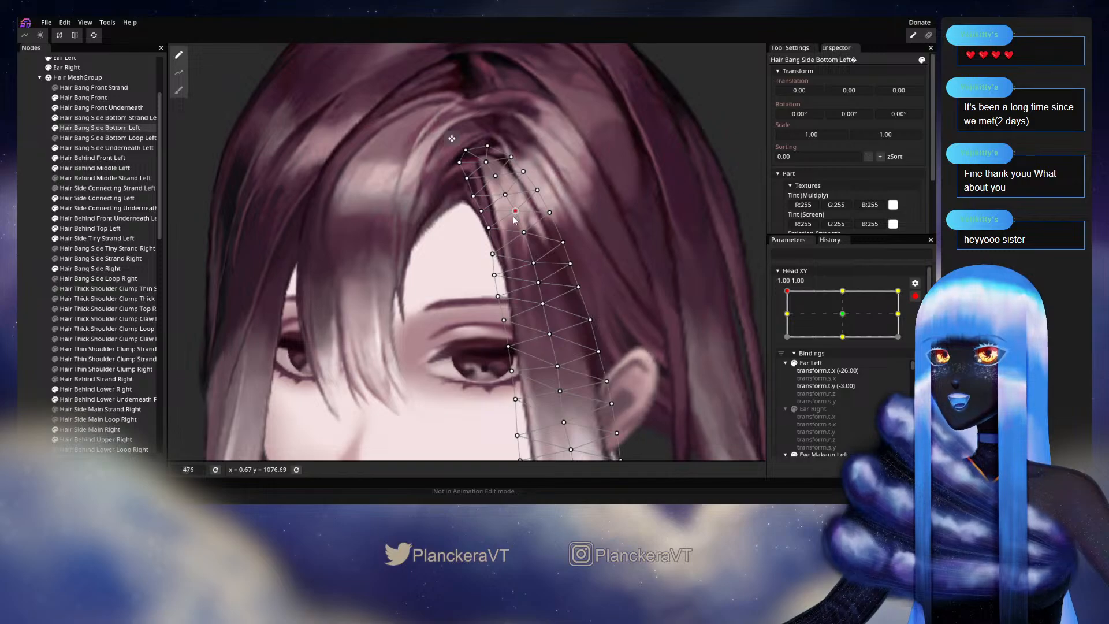
click(489, 229)
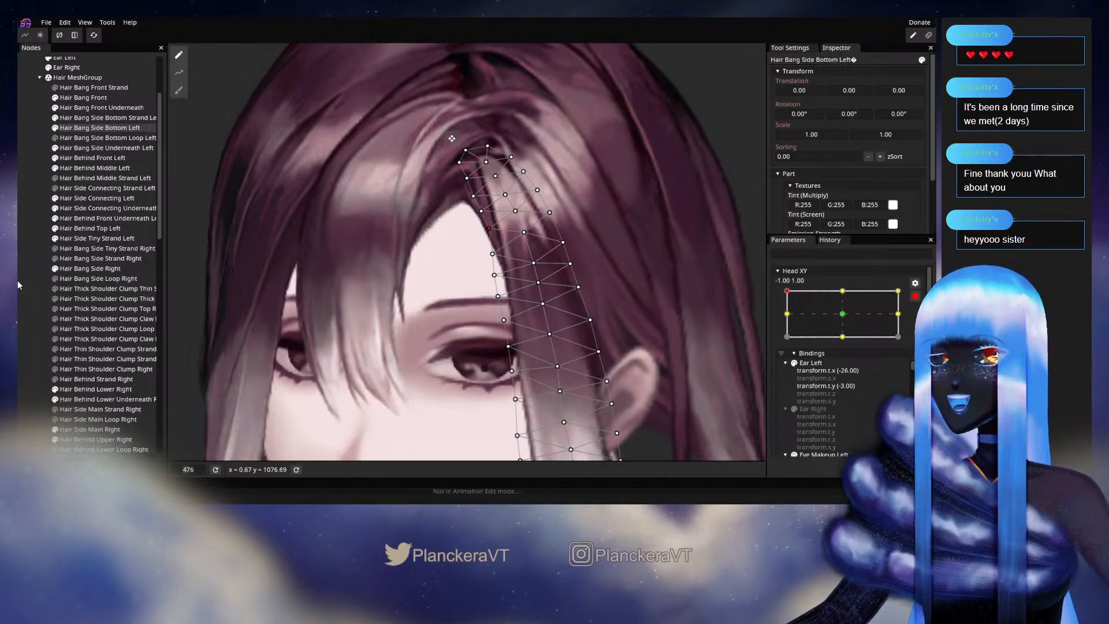
click(153, 270)
Check the head's movement into Head XY -1.00, 1.00 from a wider view, rearm the corner and examine the parting.
scroll(615, 294, down, 2)
scroll(620, 309, down, 5)
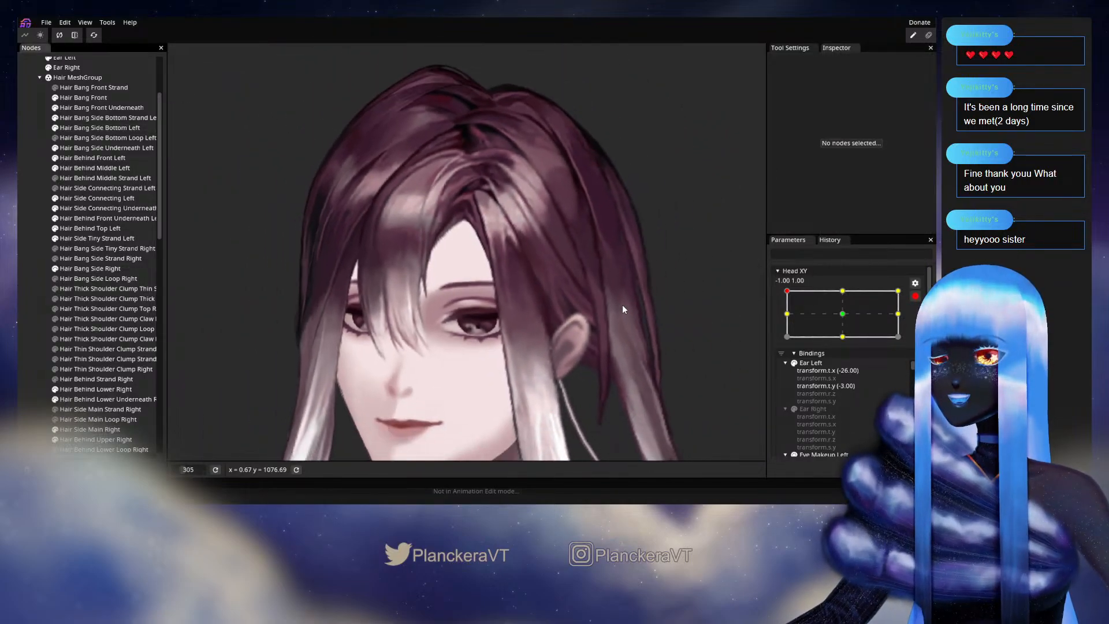
scroll(674, 293, down, 1)
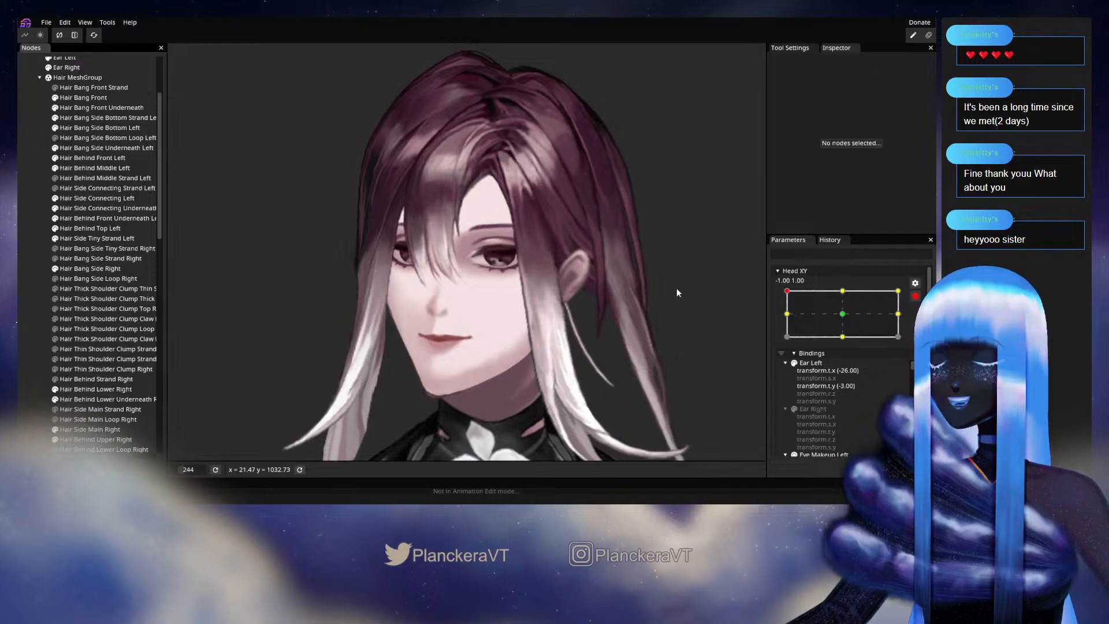
click(914, 296)
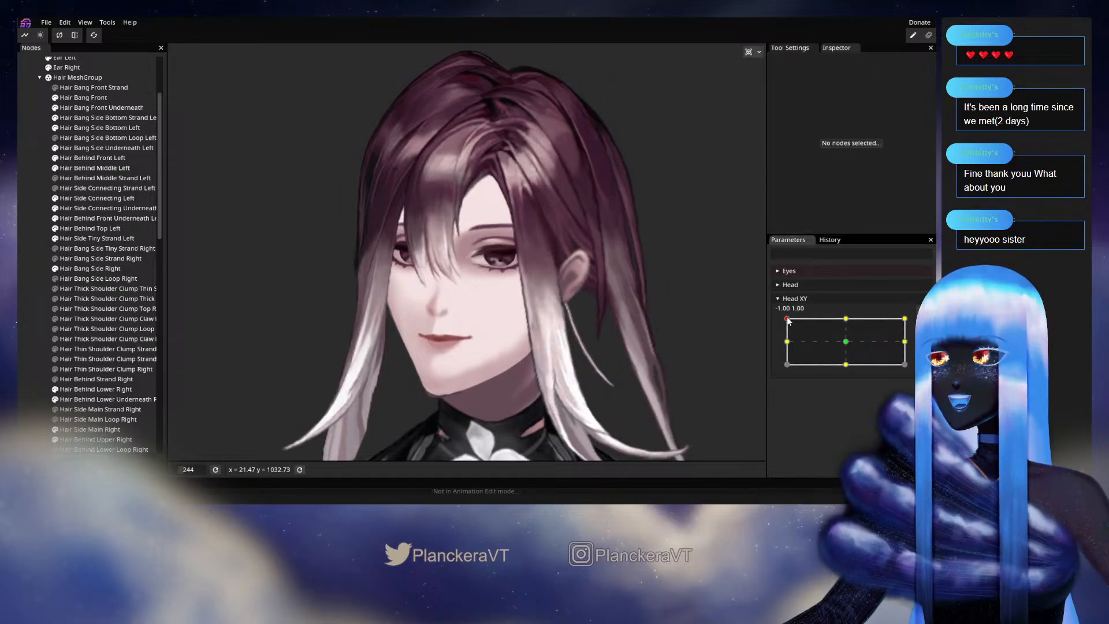
mouse_move(788, 320)
mouse_down()
mouse_move(786, 345)
mouse_move(781, 311)
mouse_up()
scroll(521, 230, up, 5)
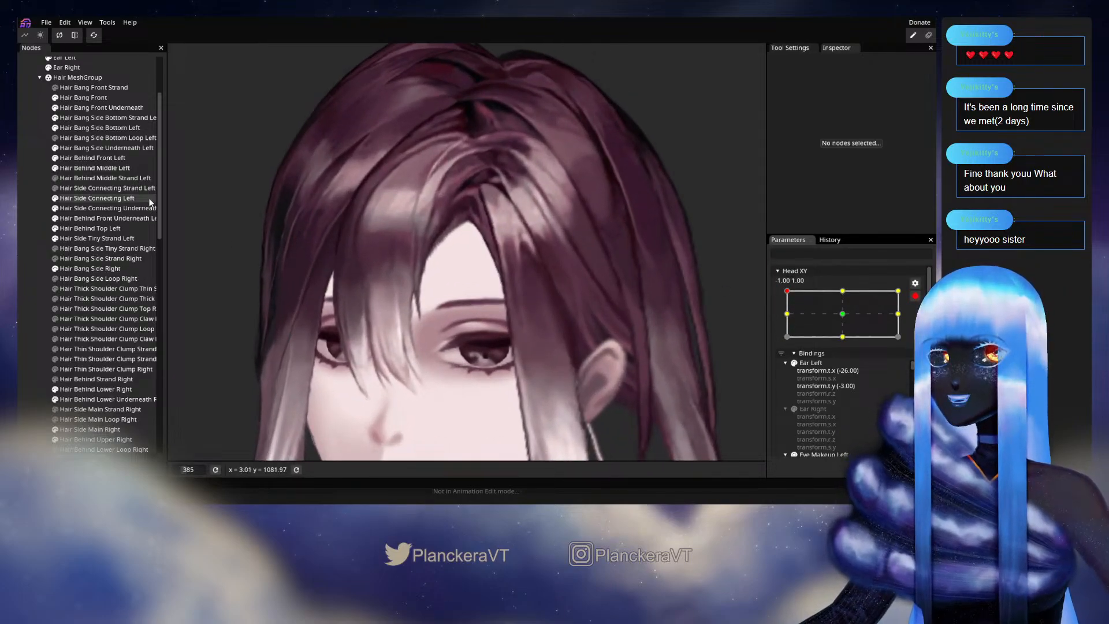
Shift the vertices along the upper centre line of the Hair Bang Side Bottom Left mesh slightly and deselect the mesh.
click(85, 127)
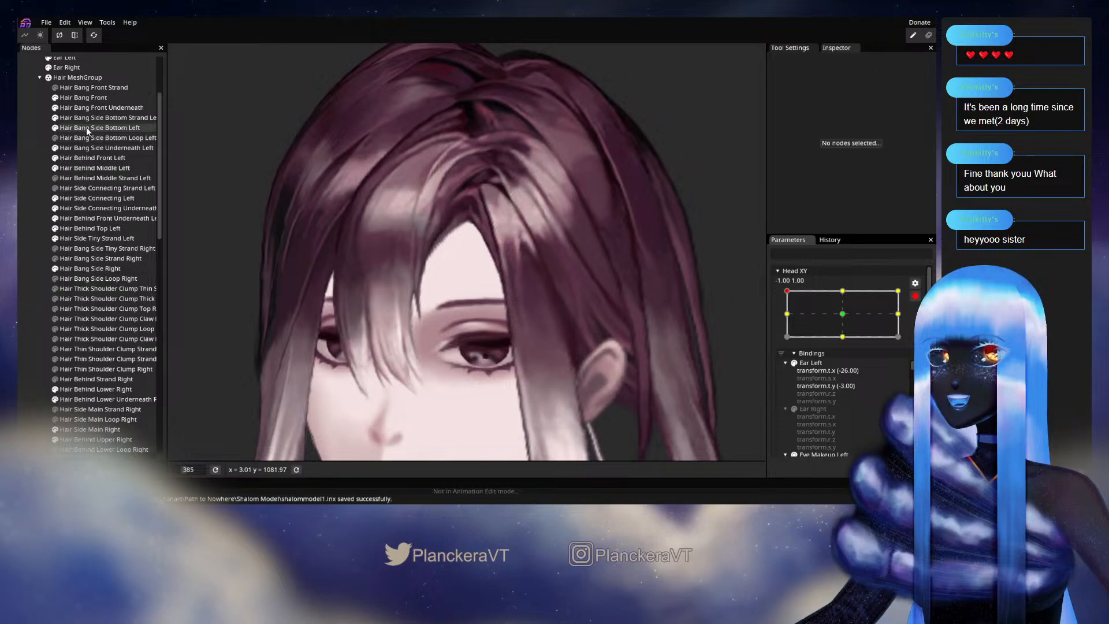
scroll(532, 249, up, 3)
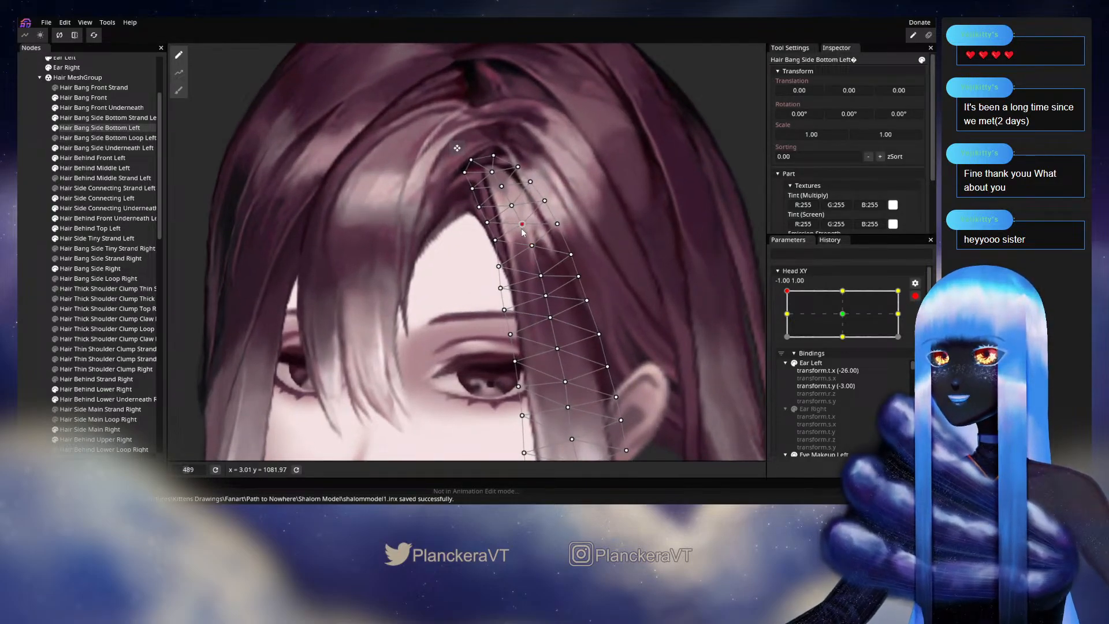
drag(522, 231, 524, 233)
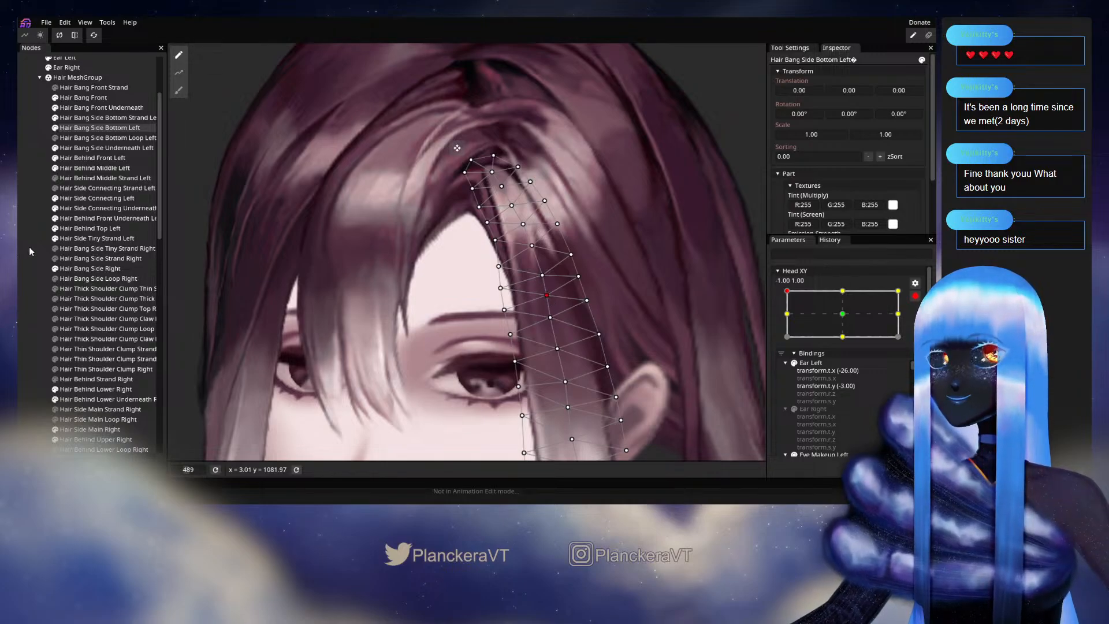
click(603, 309)
Preview the Head XY transition near -1.00, 1.00 with the parameter disarmed, rearm it and study the left side bang's root closely.
scroll(603, 309, down, 2)
scroll(605, 296, down, 3)
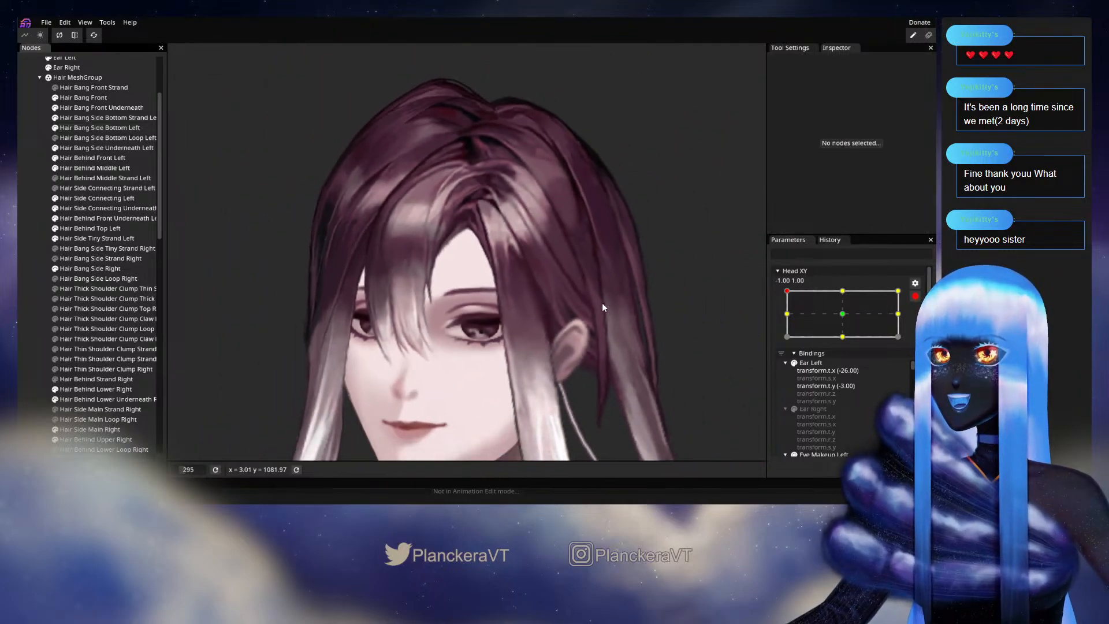
click(916, 297)
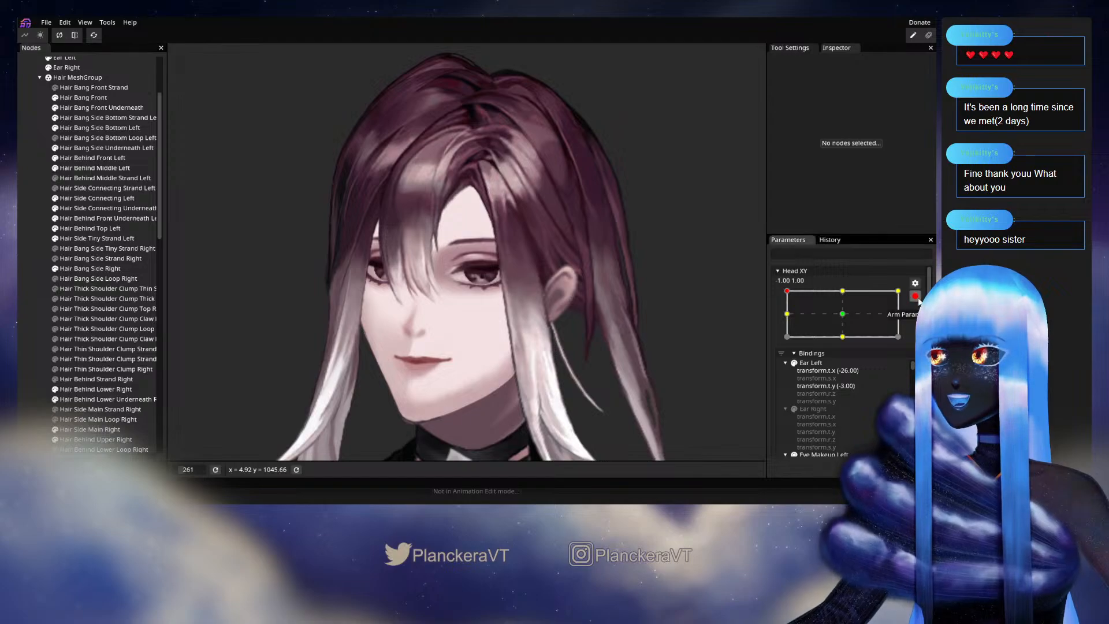
mouse_move(787, 320)
mouse_down()
mouse_move(782, 345)
mouse_move(785, 319)
mouse_up()
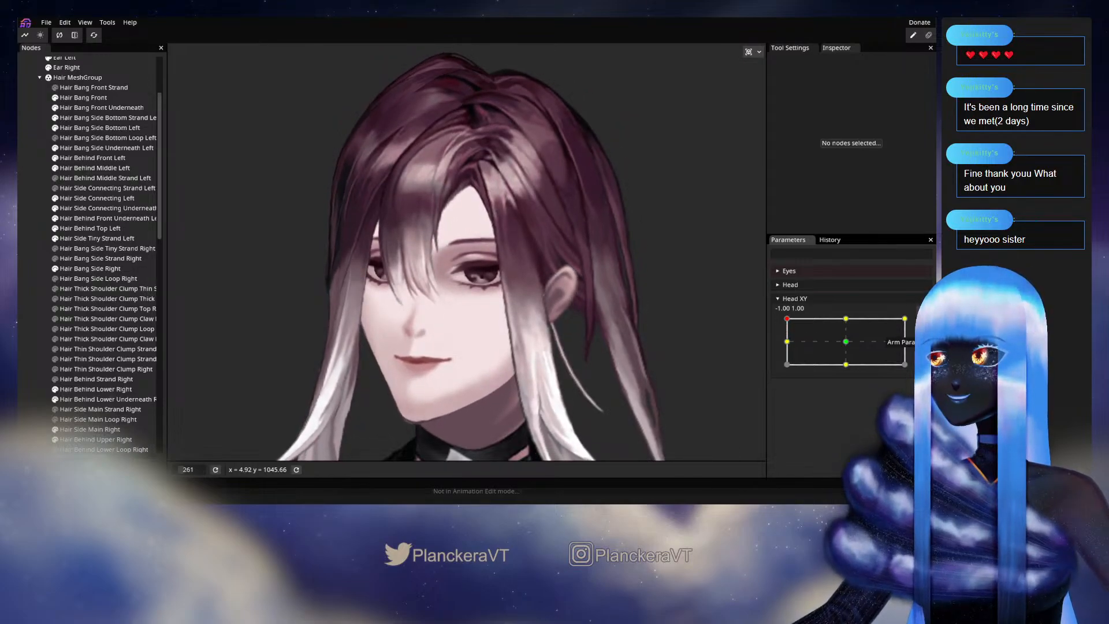
click(922, 324)
scroll(500, 256, up, 3)
drag(500, 254, 483, 322)
scroll(494, 310, up, 2)
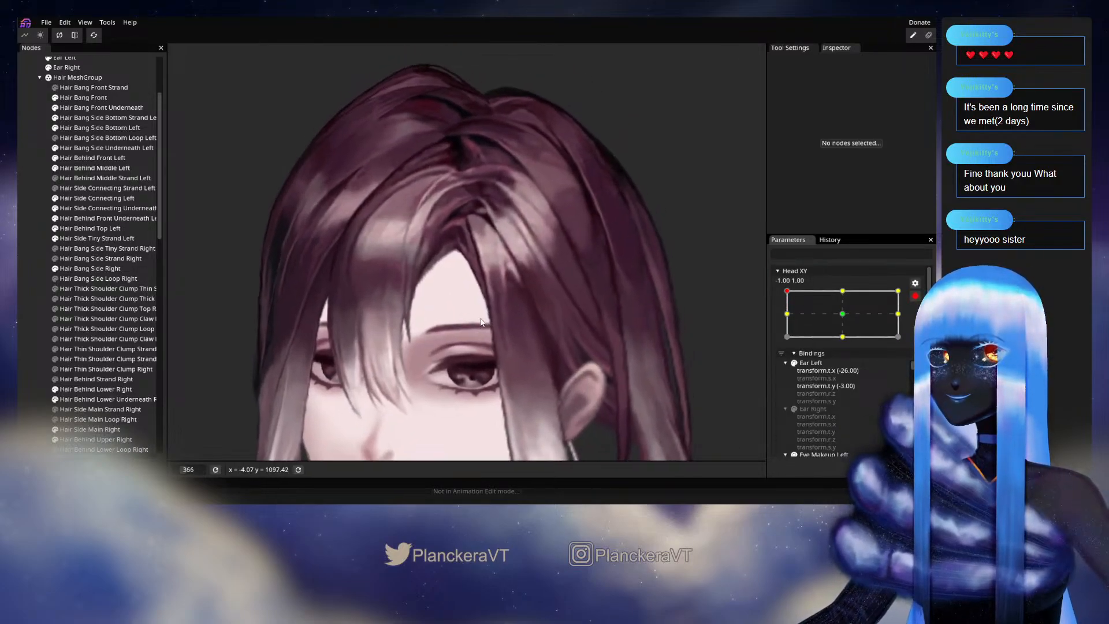
scroll(481, 322, up, 4)
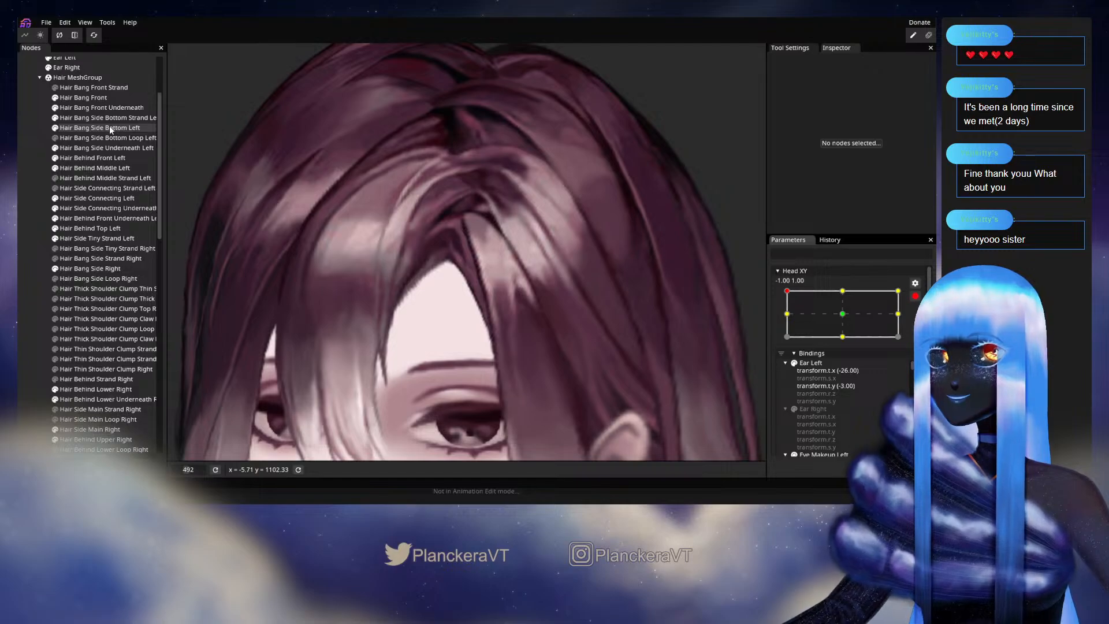
Reposition an upper outer-edge vertex and the adjacent central vertex of the Hair Bang Side Bottom Left mesh slightly, then clear the selection.
click(110, 128)
scroll(549, 292, up, 2)
click(549, 277)
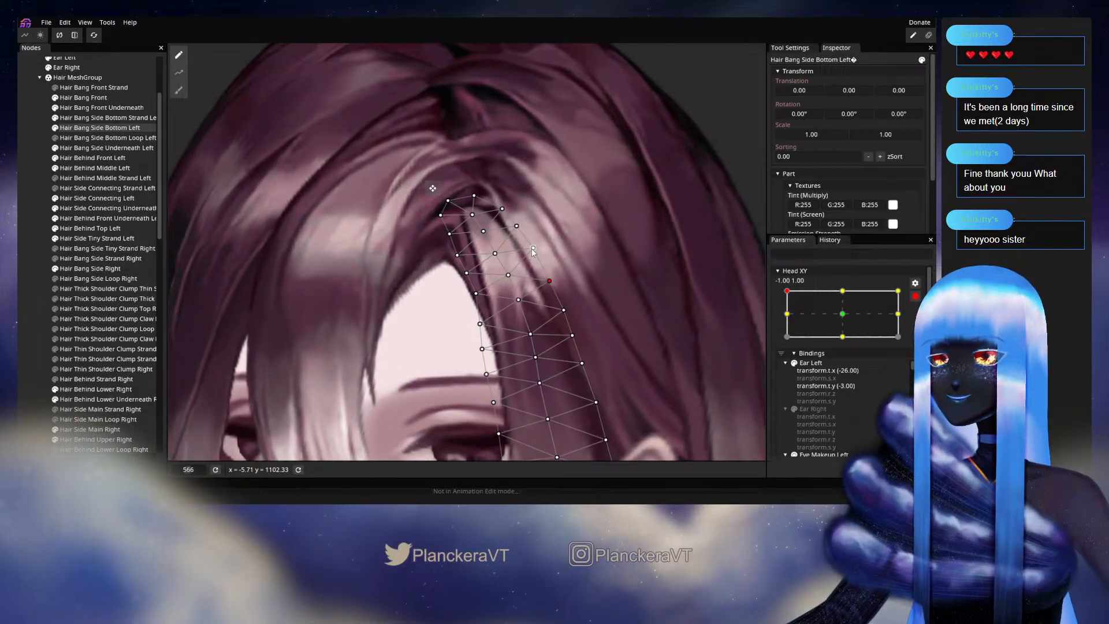
click(519, 300)
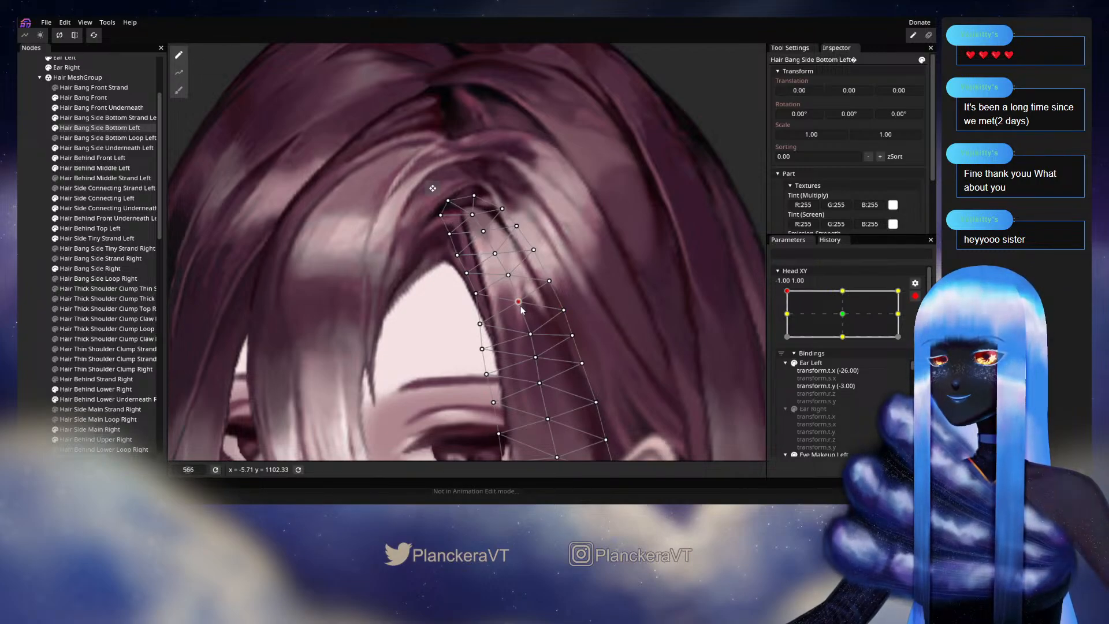
click(335, 344)
Test the left side bang's motion around Head XY -1.00, 1.00 again, rearm the corner, and examine the strand down to eye level.
scroll(543, 346, down, 5)
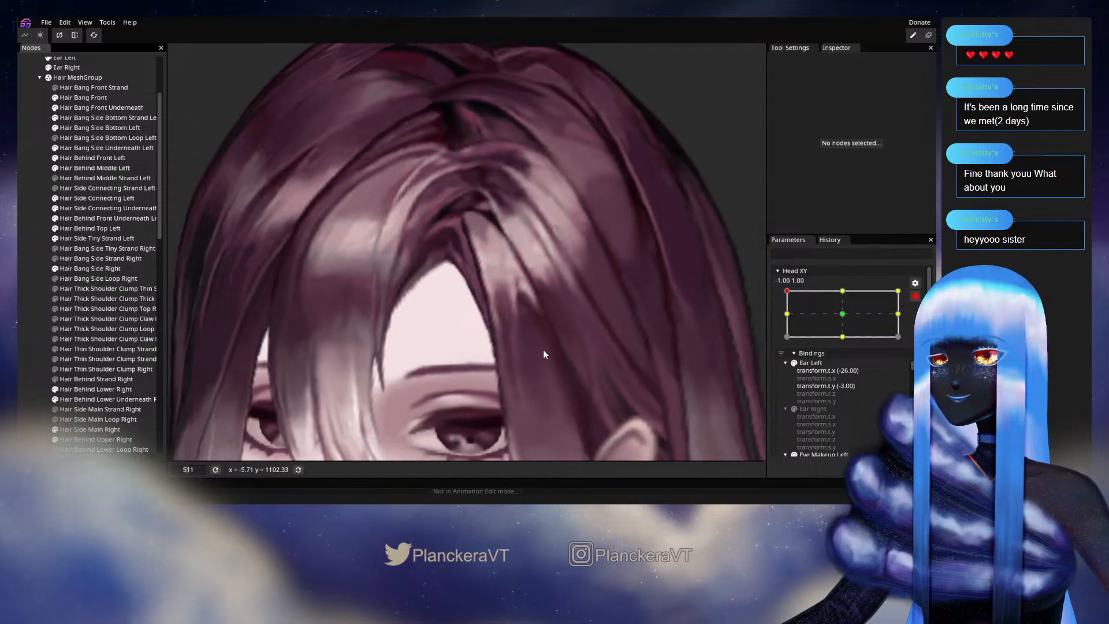
scroll(544, 338, down, 4)
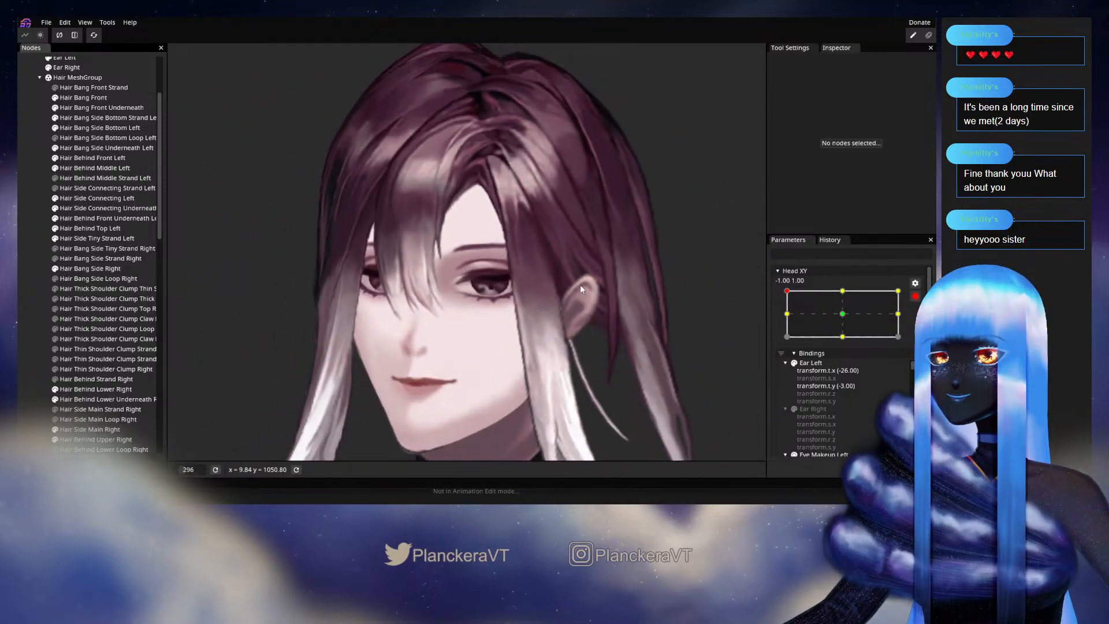
click(915, 296)
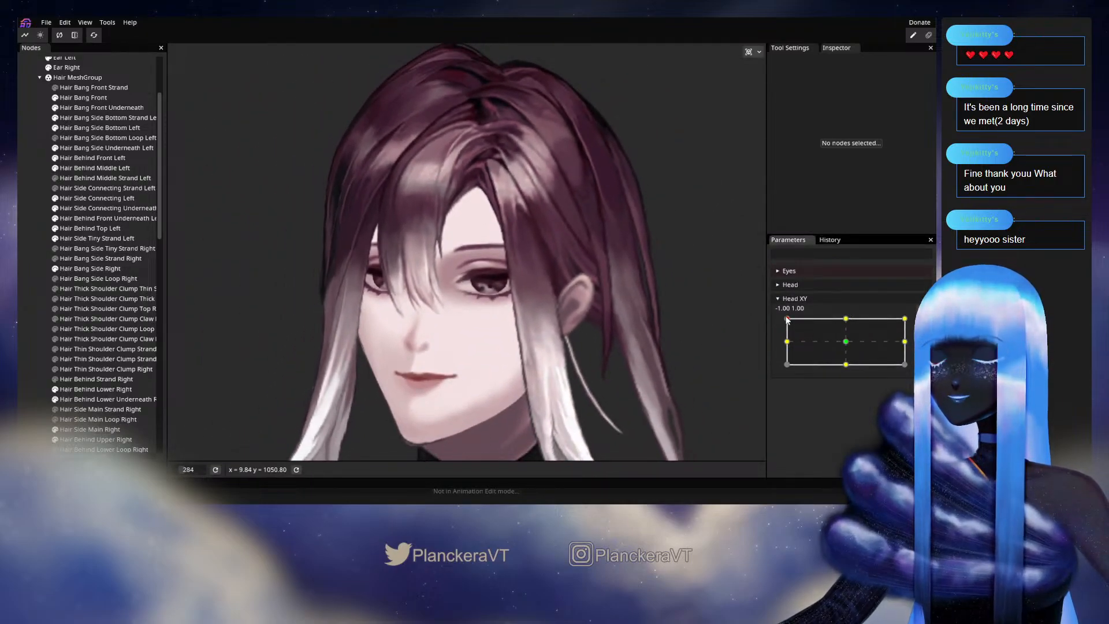
mouse_move(787, 320)
mouse_down()
mouse_move(788, 345)
mouse_move(784, 315)
mouse_up()
scroll(578, 291, up, 4)
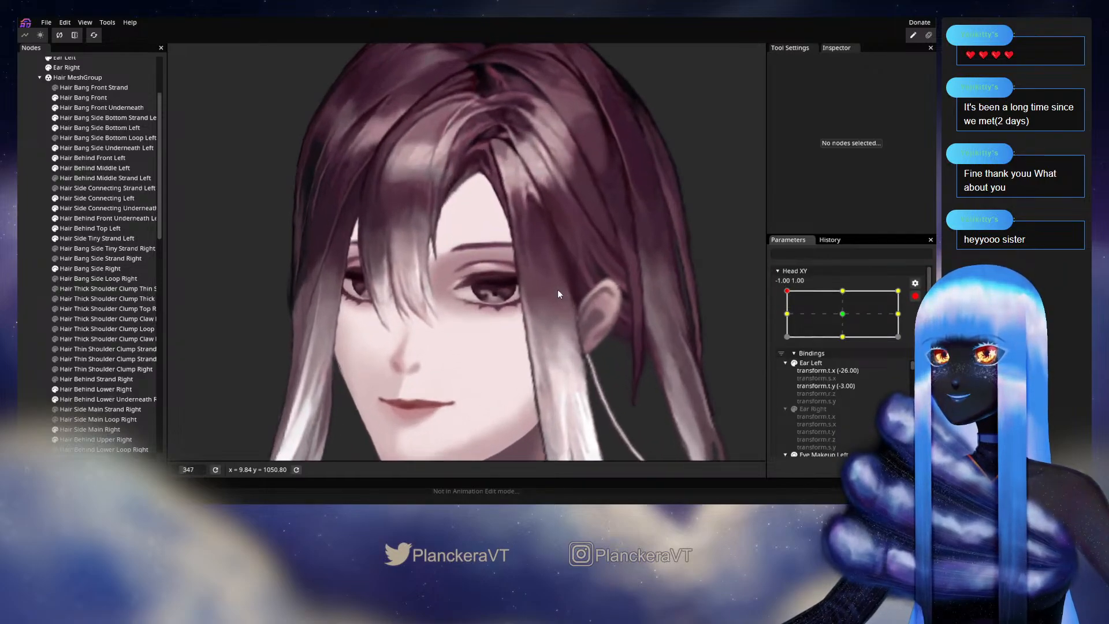
scroll(520, 295, up, 2)
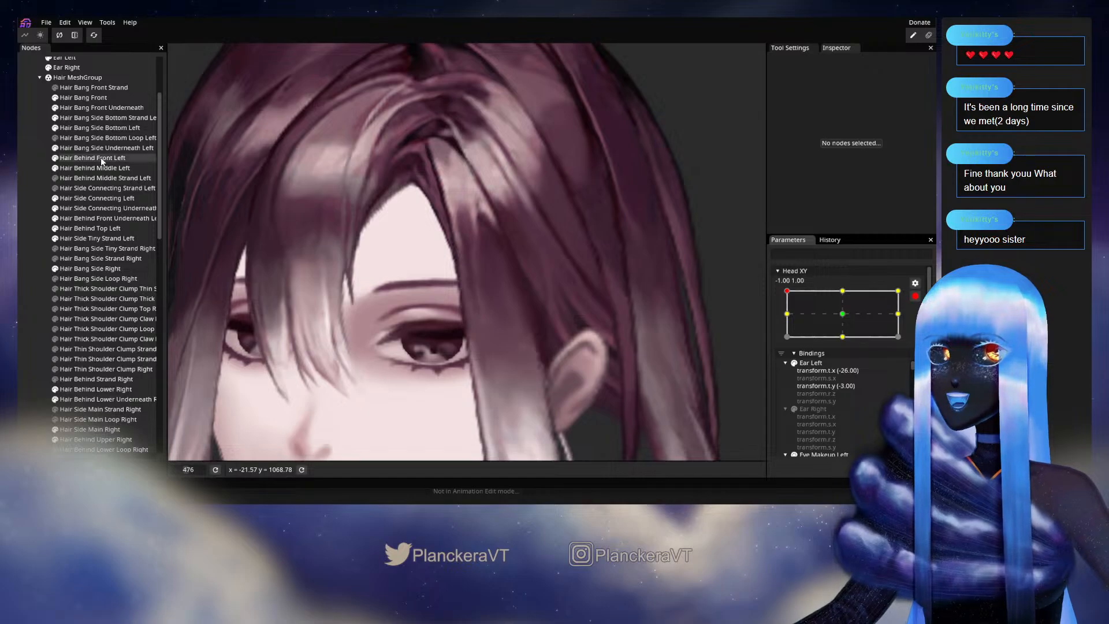
Move the central vertices around brow level and three outer-edge vertices of the Hair Bang Side Bottom Left mesh slightly, then deselect it.
click(133, 127)
scroll(533, 323, up, 3)
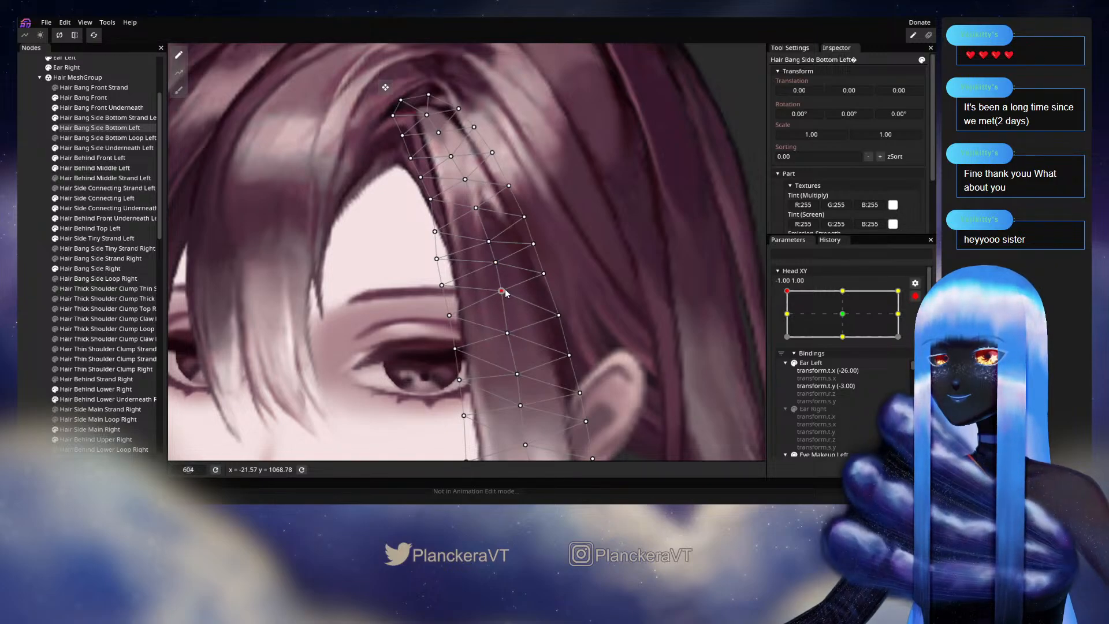
scroll(505, 293, down, 2)
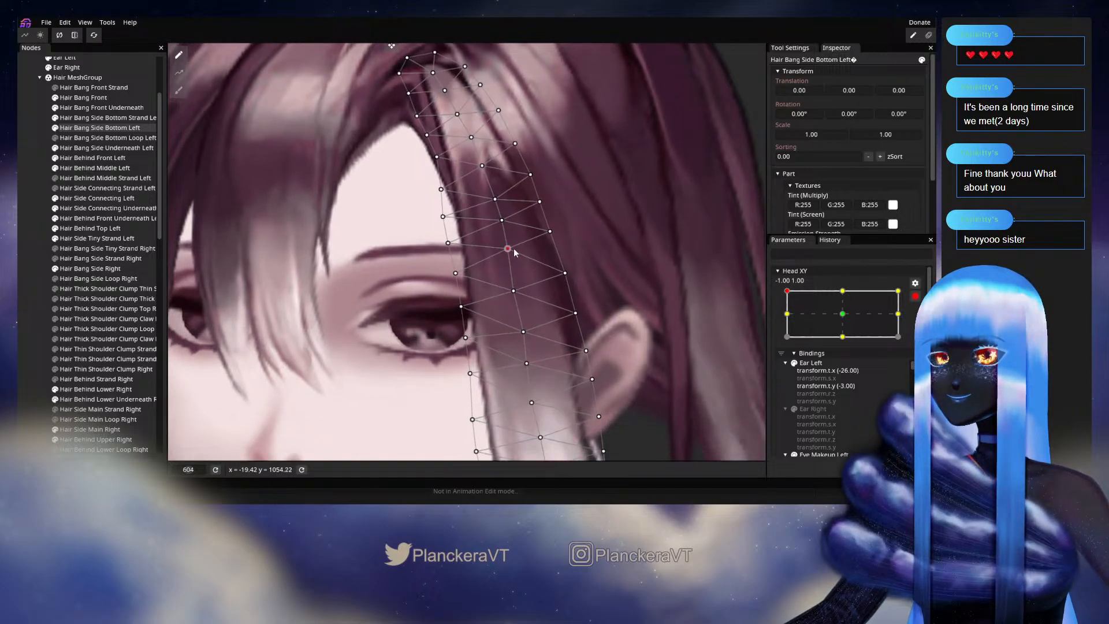
click(514, 286)
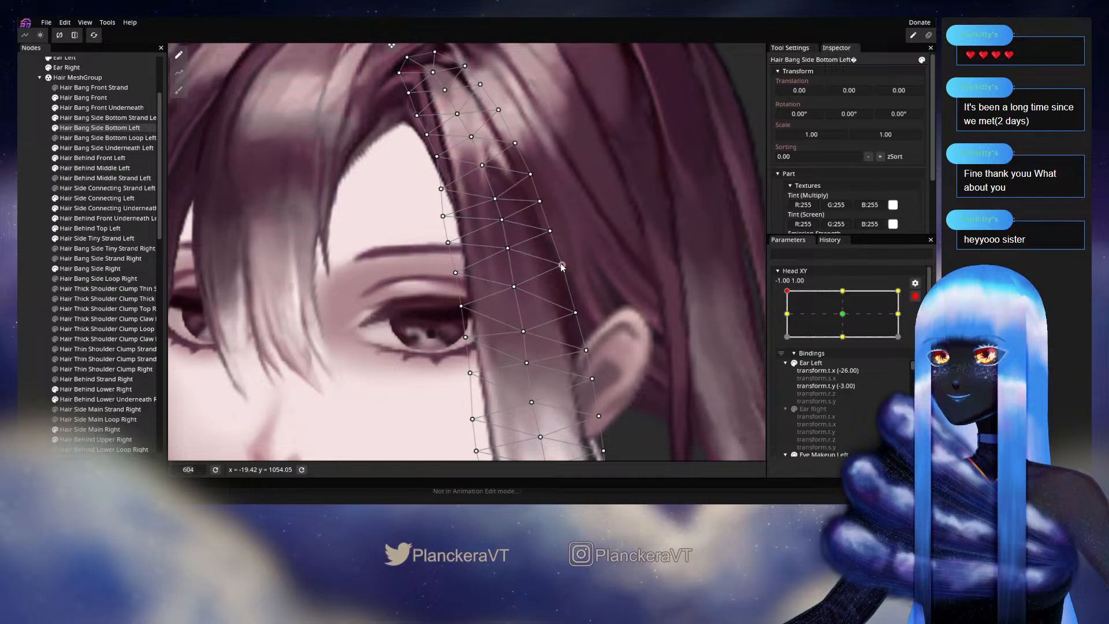
click(550, 231)
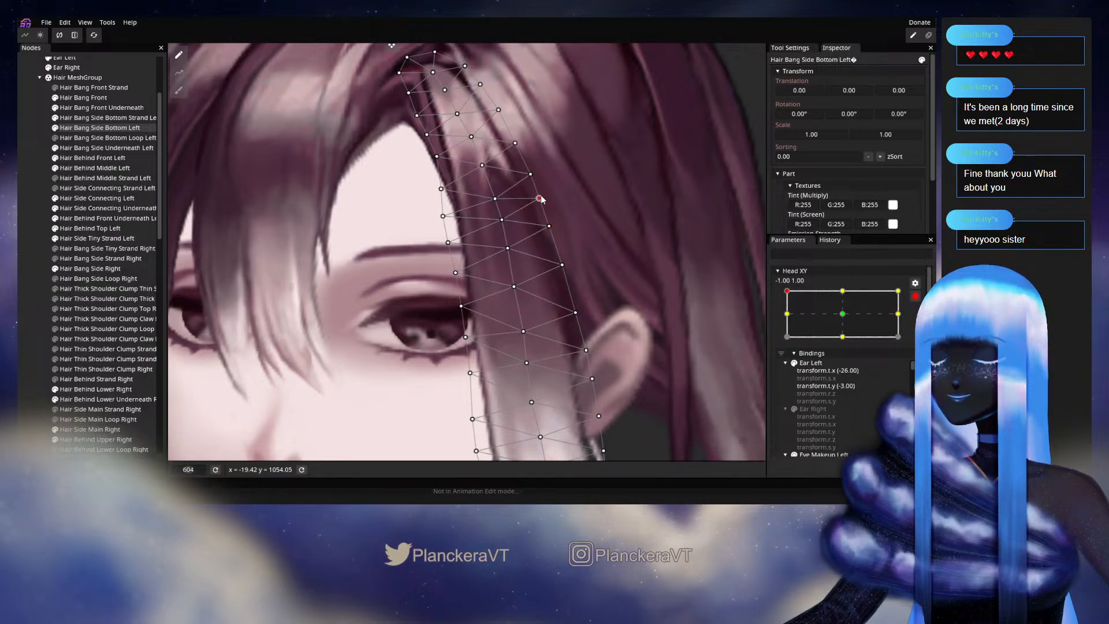
click(21, 281)
Preview the Head XY movement around -1.00, 1.00 with the parameter disarmed, then rearm the corner and inspect the left side bang.
scroll(541, 297, down, 5)
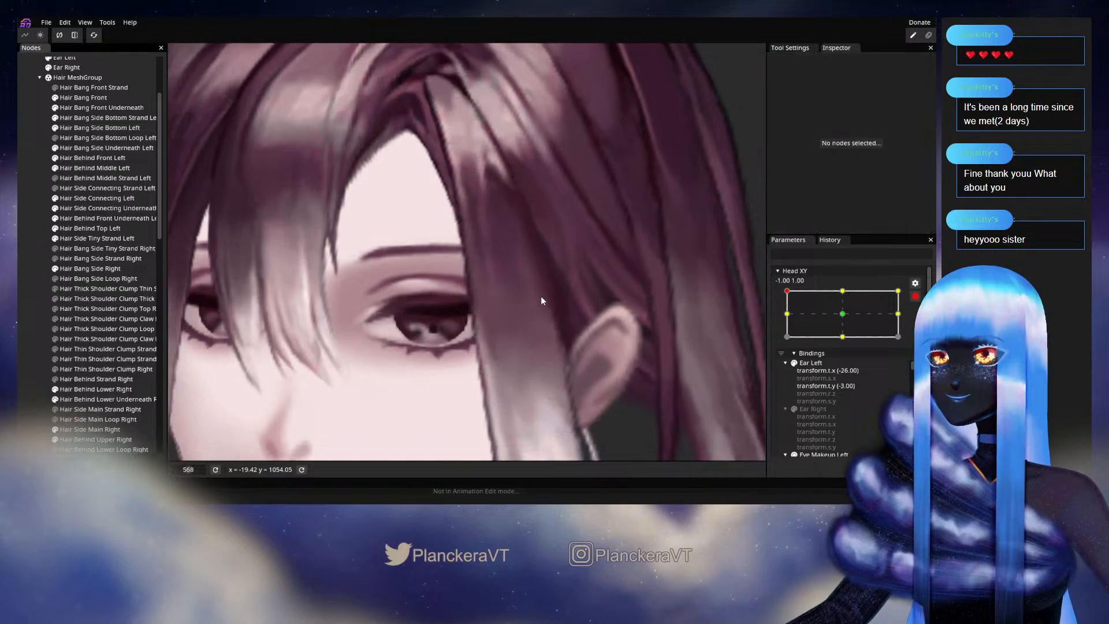
scroll(535, 309, down, 4)
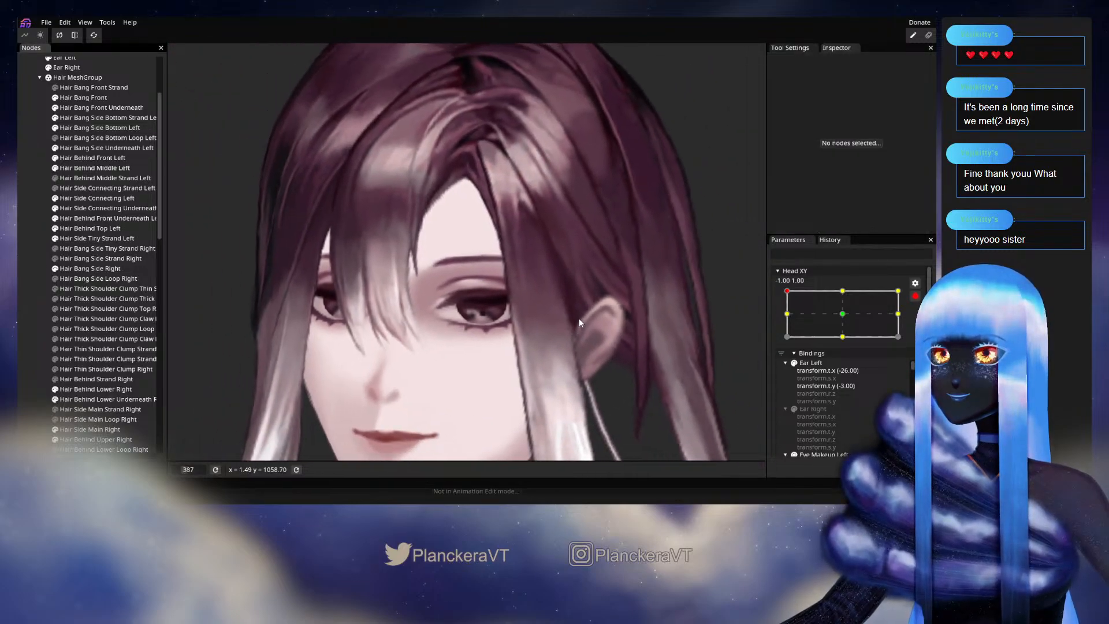
click(915, 296)
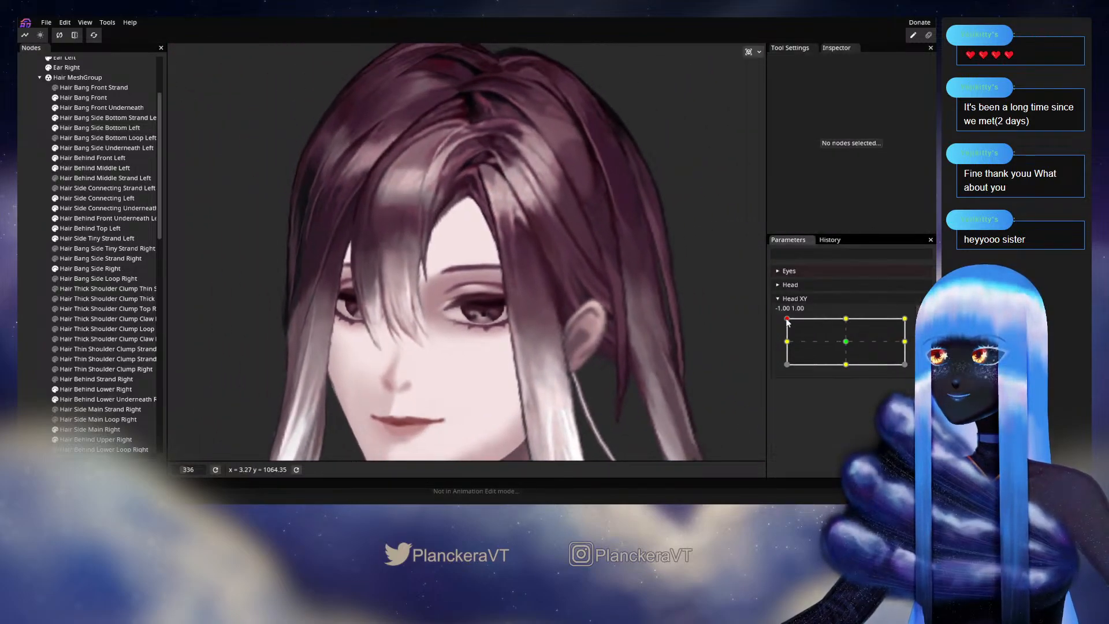
mouse_move(786, 321)
mouse_down()
mouse_move(781, 342)
mouse_move(782, 321)
mouse_up()
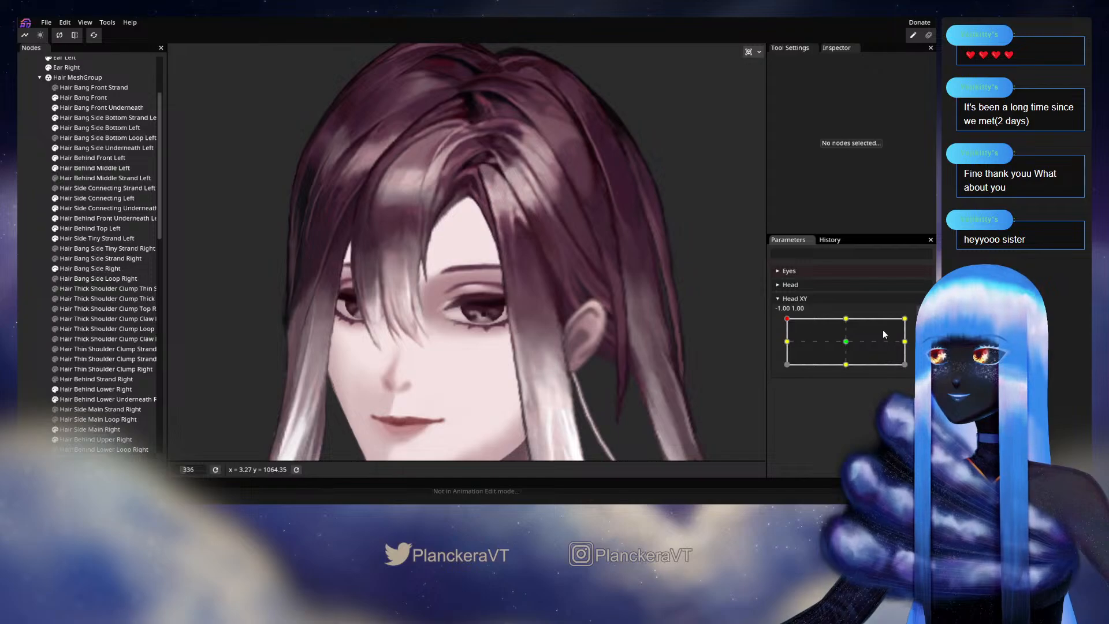
scroll(500, 312, up, 3)
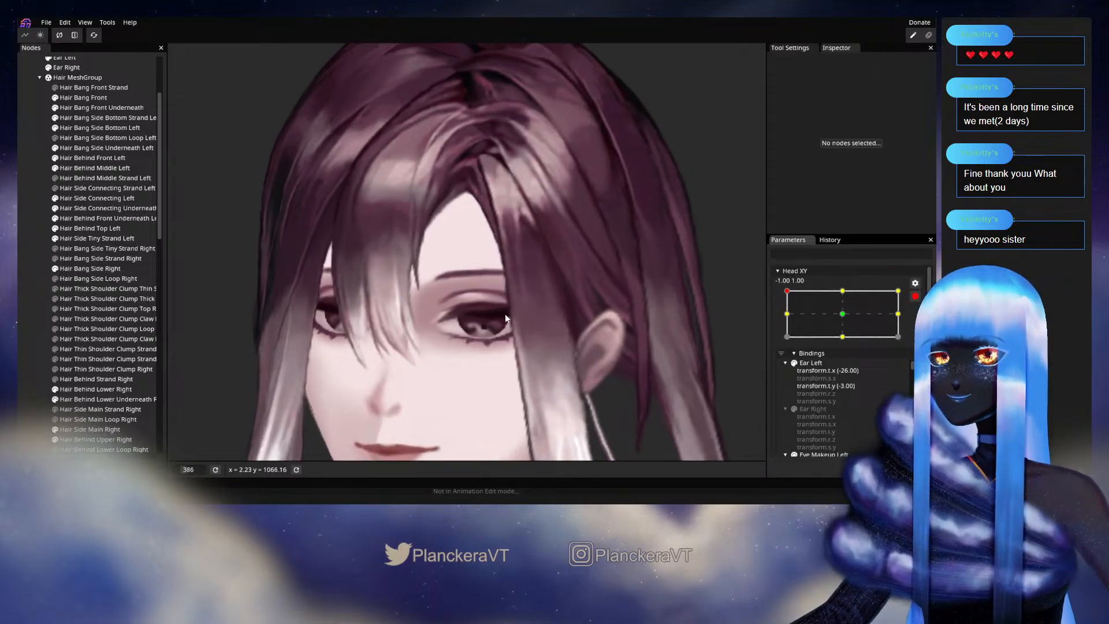
scroll(501, 330, up, 2)
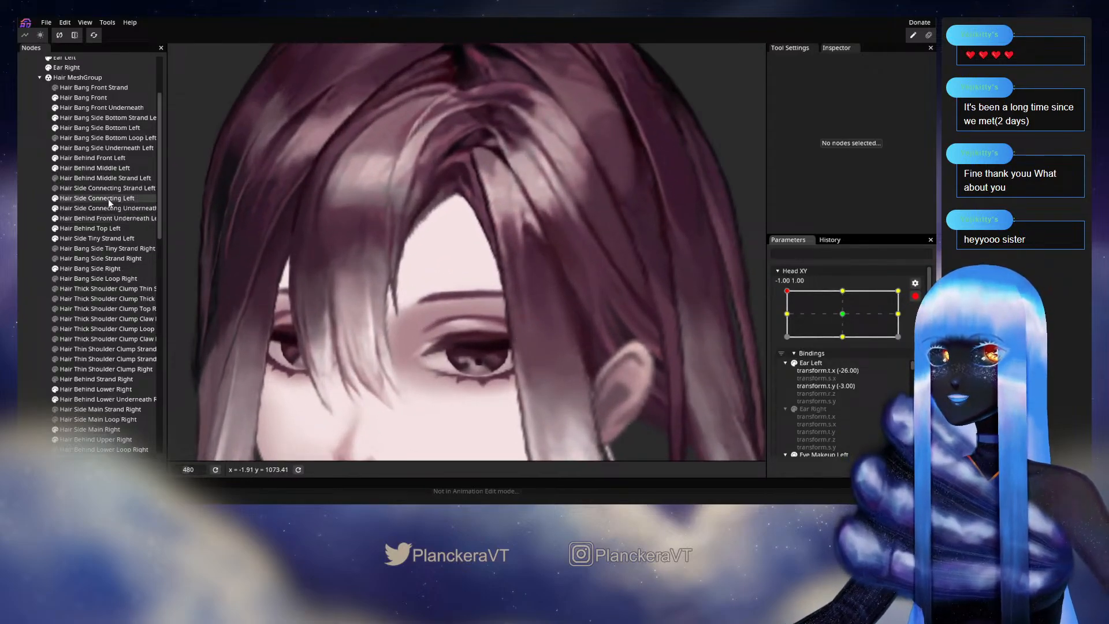
Nudge a central vertex just above brow level on the Hair Bang Side Bottom Left mesh, then deselect the part.
click(97, 127)
scroll(536, 252, up, 2)
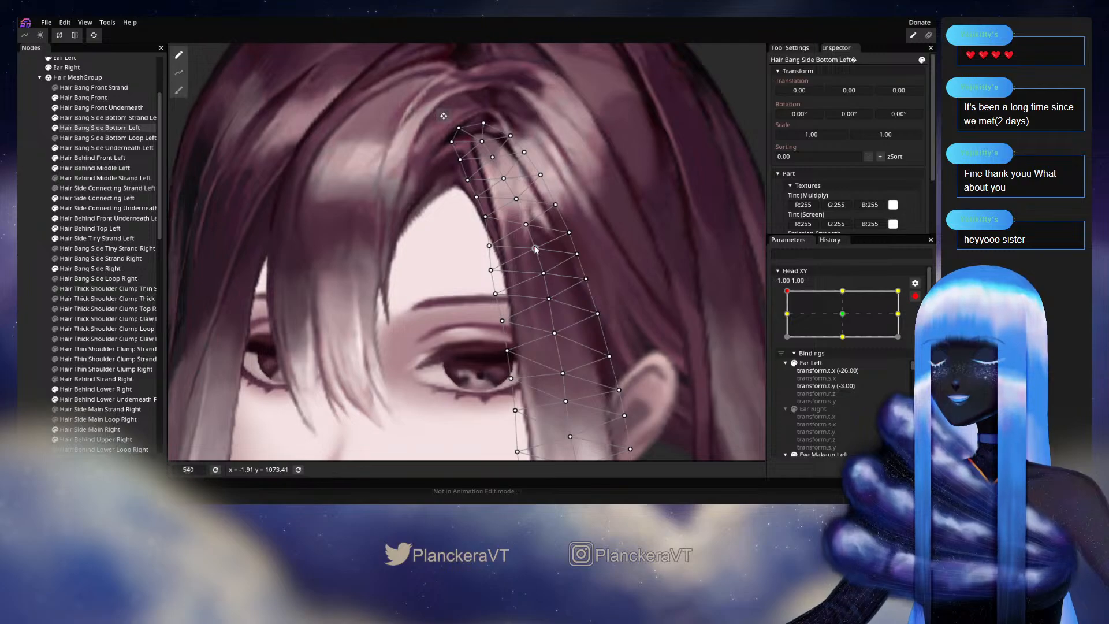
click(29, 255)
Disarm Head XY, test the turn between the -1.00, 1.00 corner and slightly below it, then rearm the corner.
scroll(629, 315, down, 5)
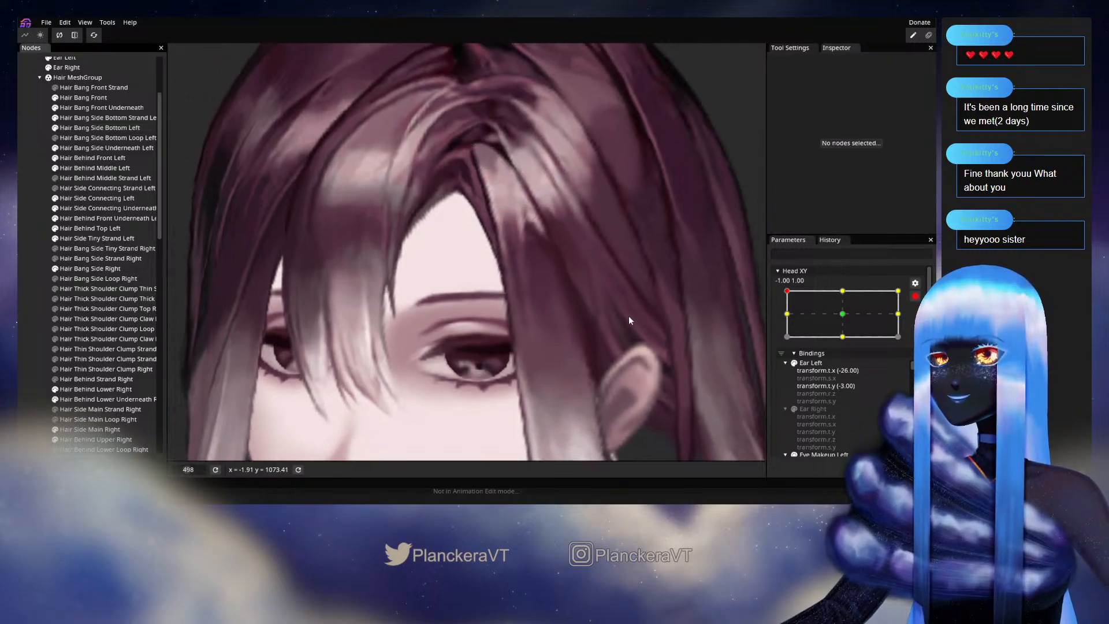
drag(617, 322, 650, 283)
click(915, 296)
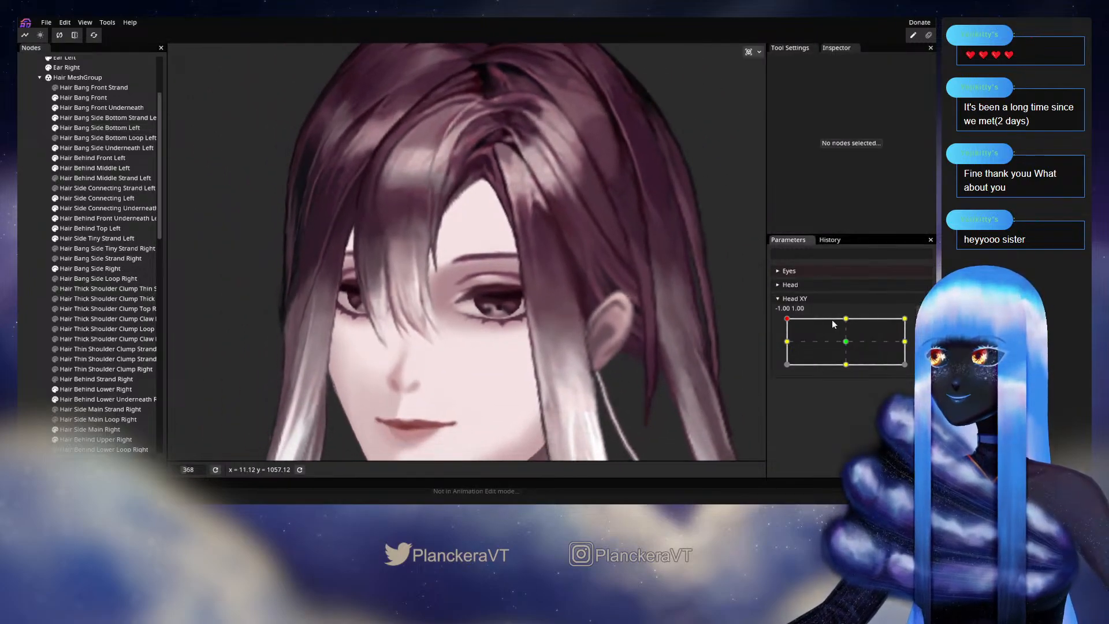
mouse_move(786, 324)
mouse_down()
mouse_move(786, 335)
mouse_move(790, 319)
mouse_up()
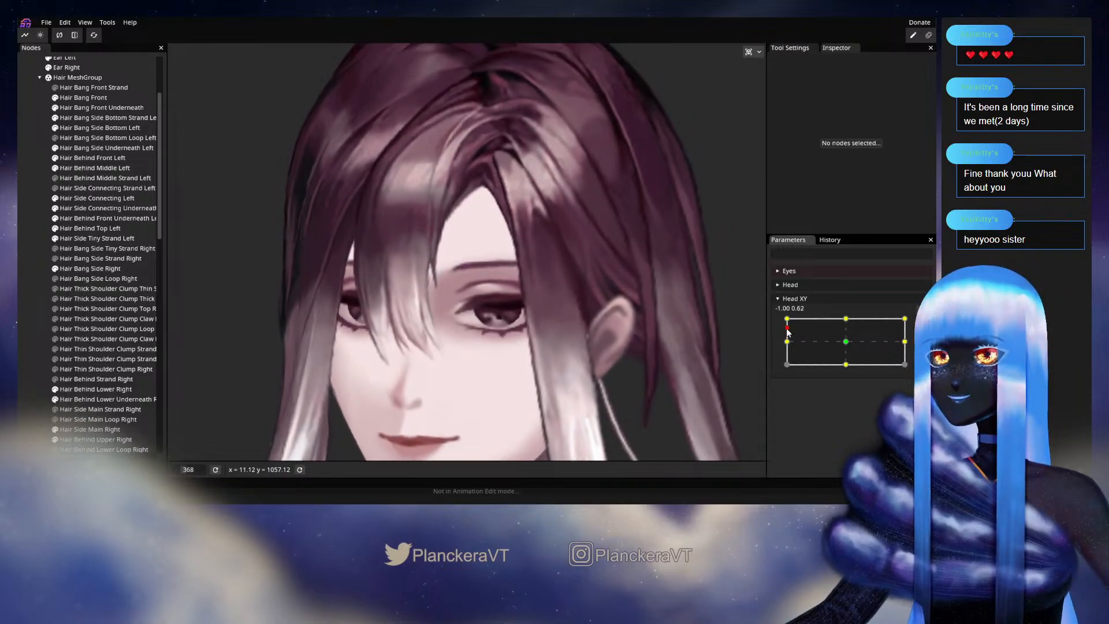
click(915, 323)
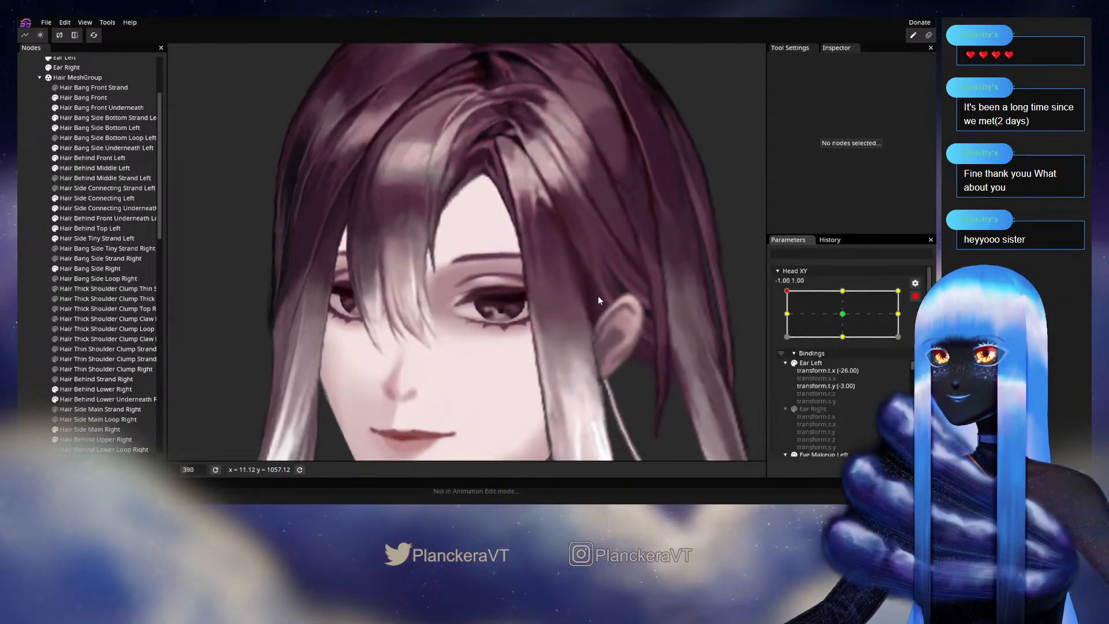
scroll(598, 296, up, 4)
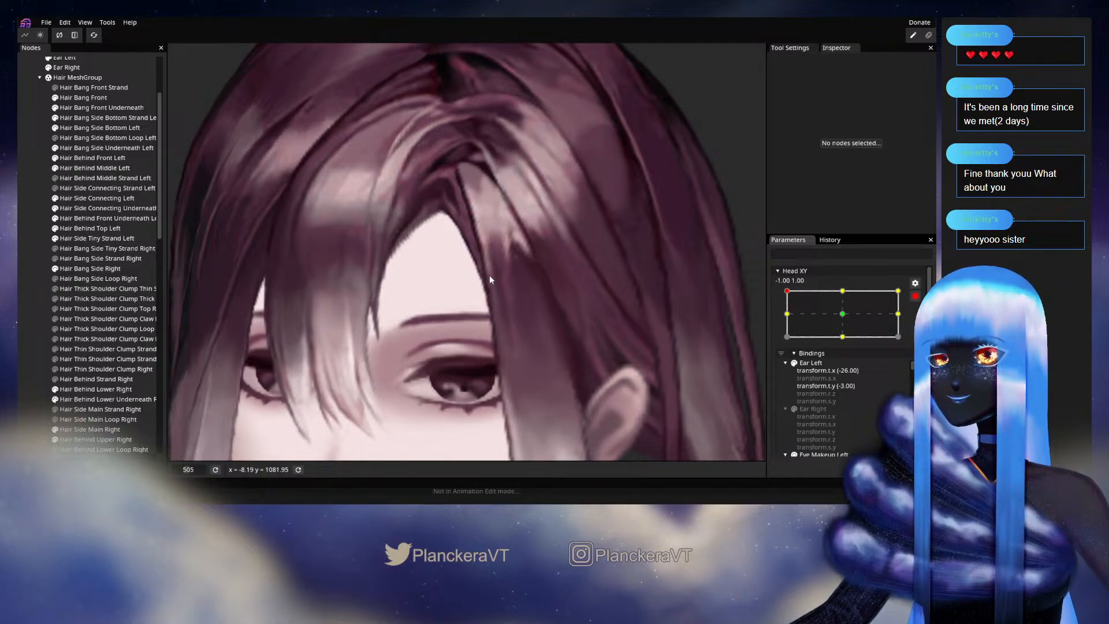
Adjust two neighbouring central vertices in the upper part of the Hair Bang Side Bottom Left mesh slightly, then clear the selection.
click(95, 127)
scroll(524, 334, up, 2)
click(524, 276)
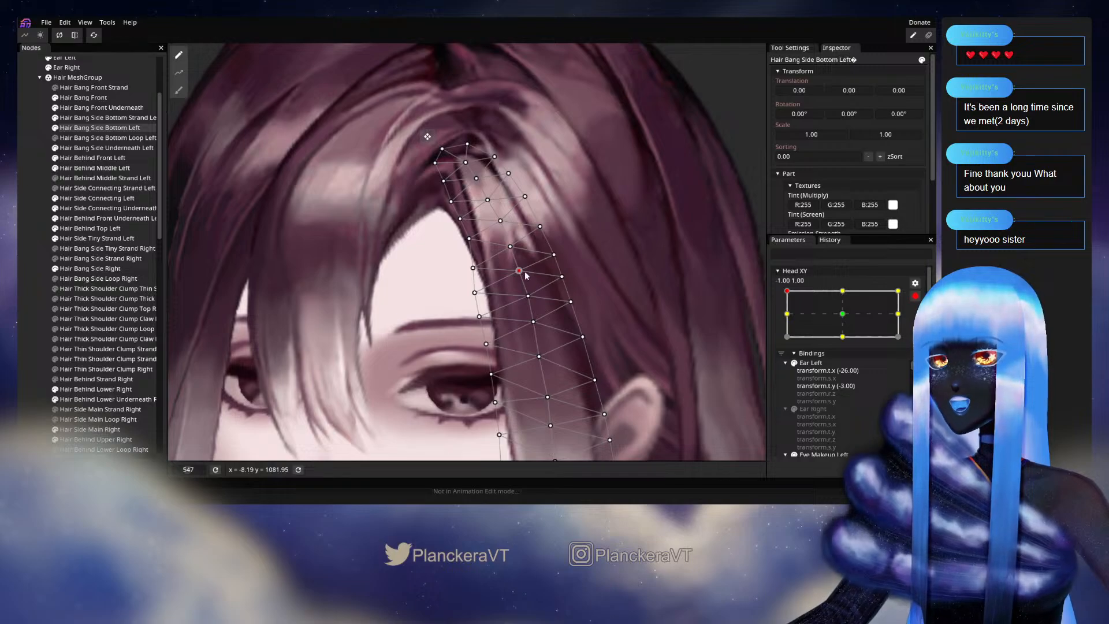
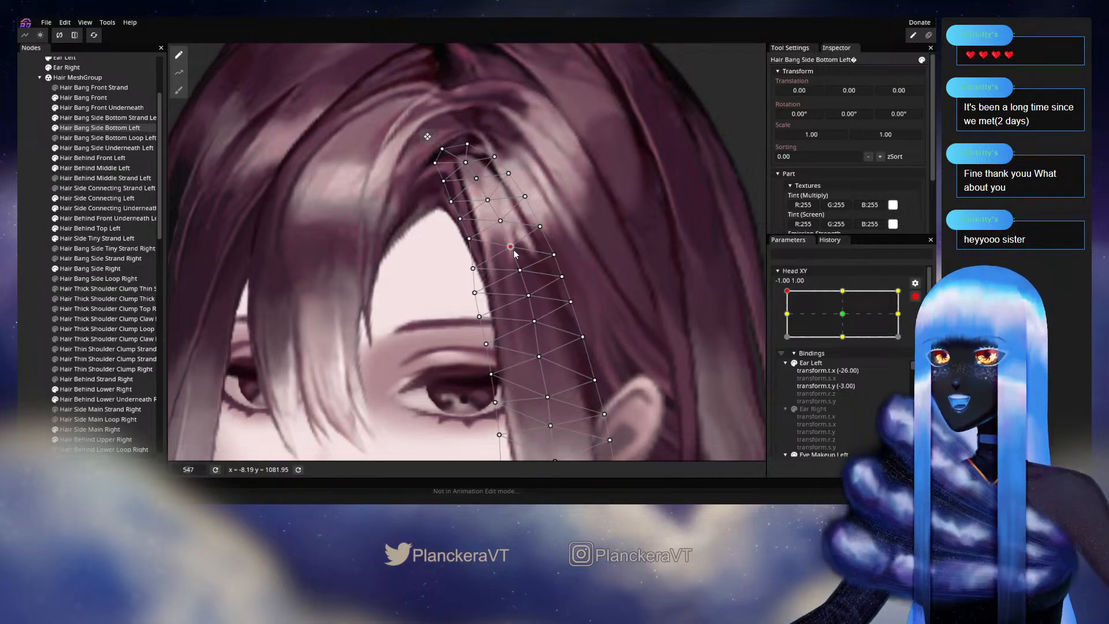
click(28, 271)
Check the left side bang's motion near Head XY -1.00, 1.00 with the parameter disarmed, then rearm it for editing.
scroll(604, 339, down, 2)
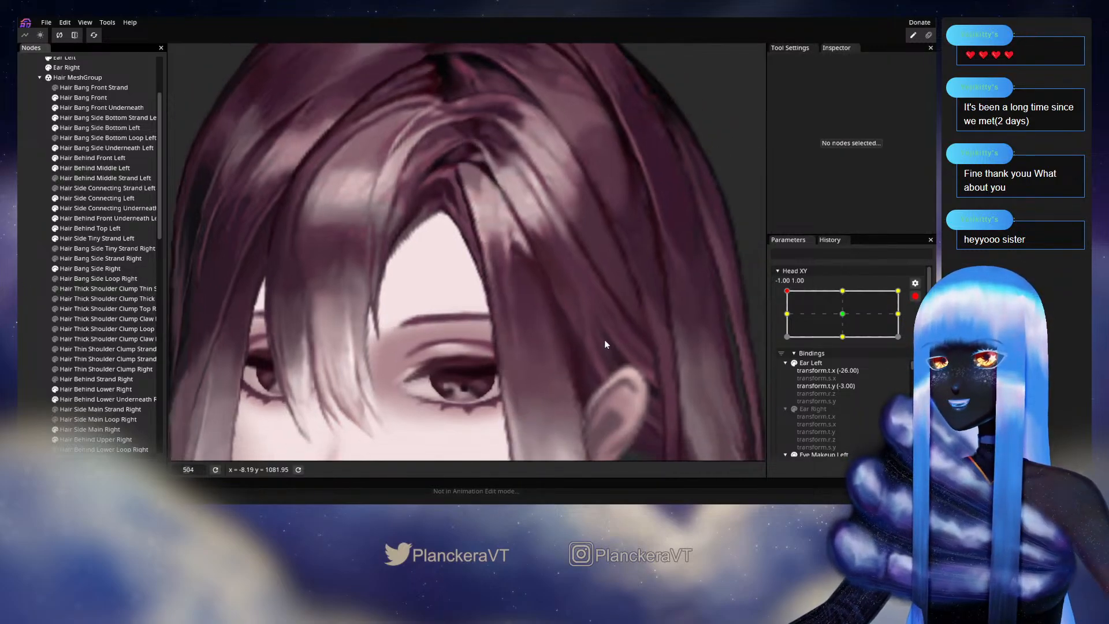
scroll(580, 325, down, 2)
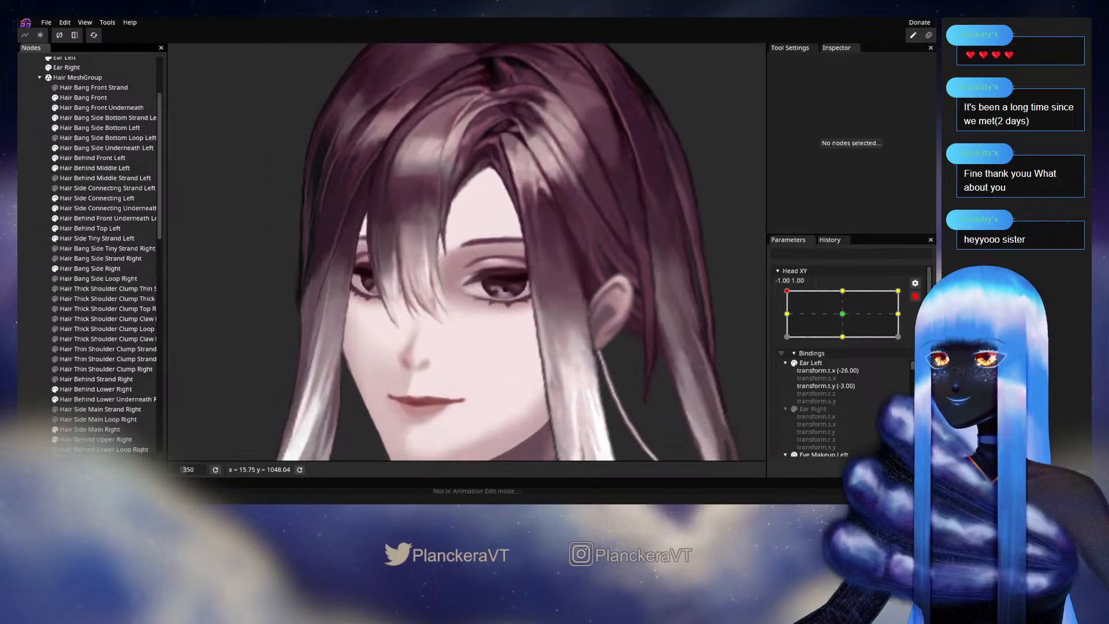
click(915, 296)
mouse_move(787, 318)
mouse_down()
mouse_move(784, 344)
mouse_move(782, 309)
mouse_up()
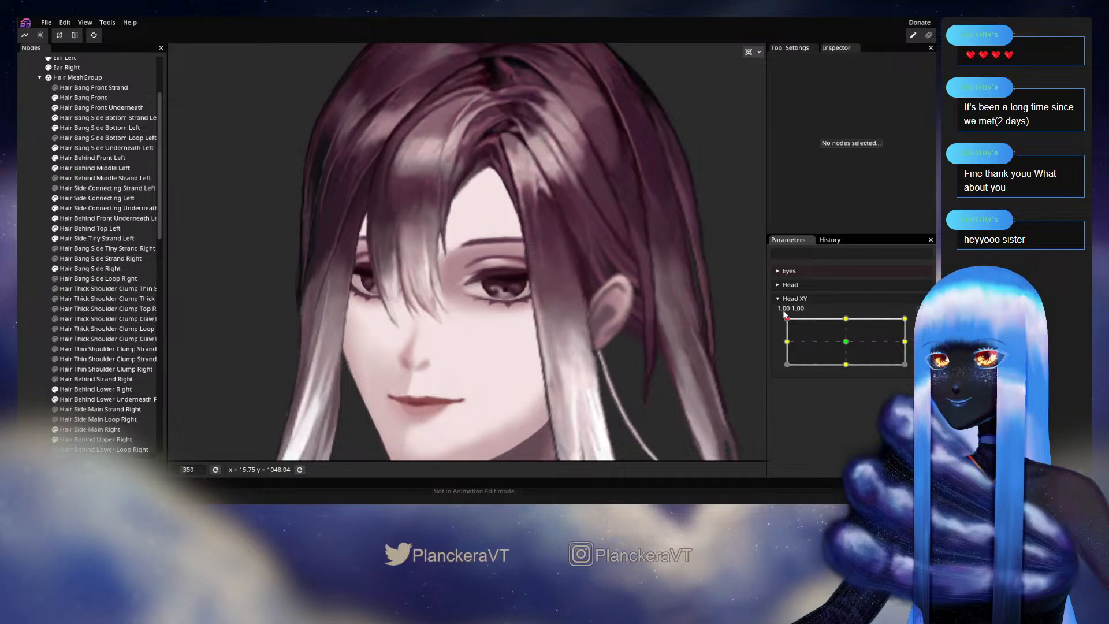
click(921, 324)
scroll(584, 258, up, 6)
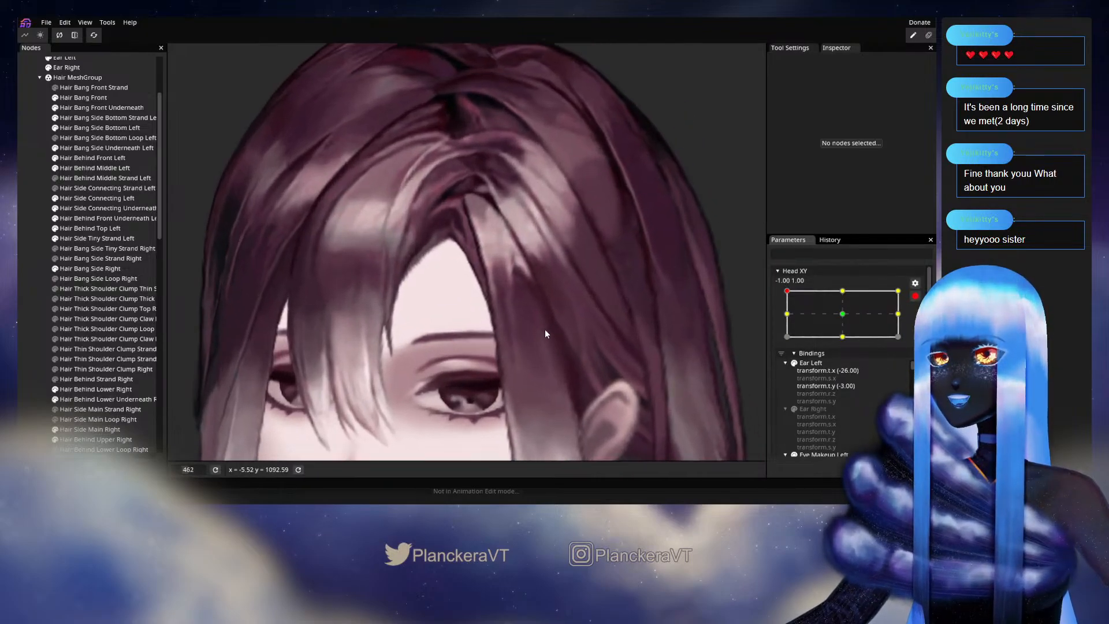
Fine-tune the central vertices of the Hair Bang Side Bottom Left mesh between its root and brow level, then deselect it.
click(104, 128)
scroll(487, 316, up, 6)
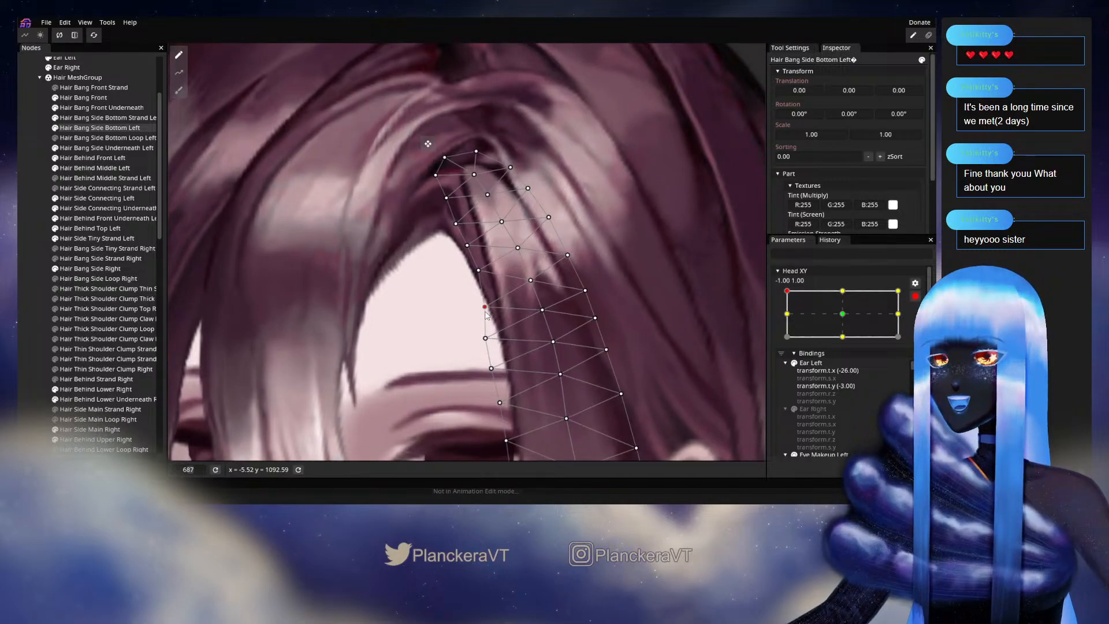
click(531, 280)
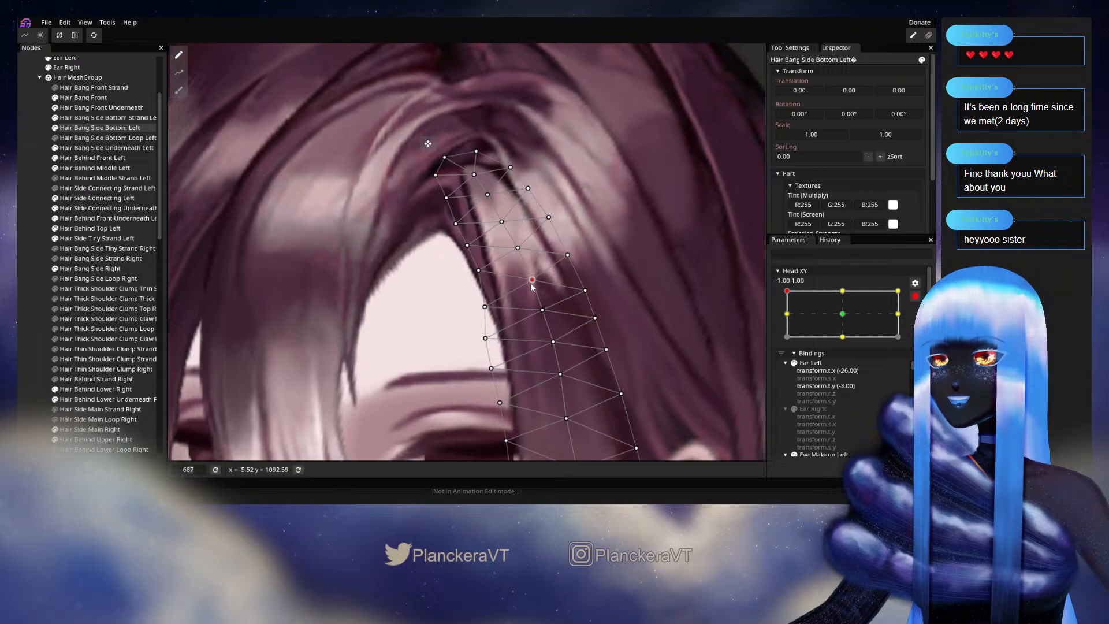
drag(537, 300, 539, 243)
click(545, 253)
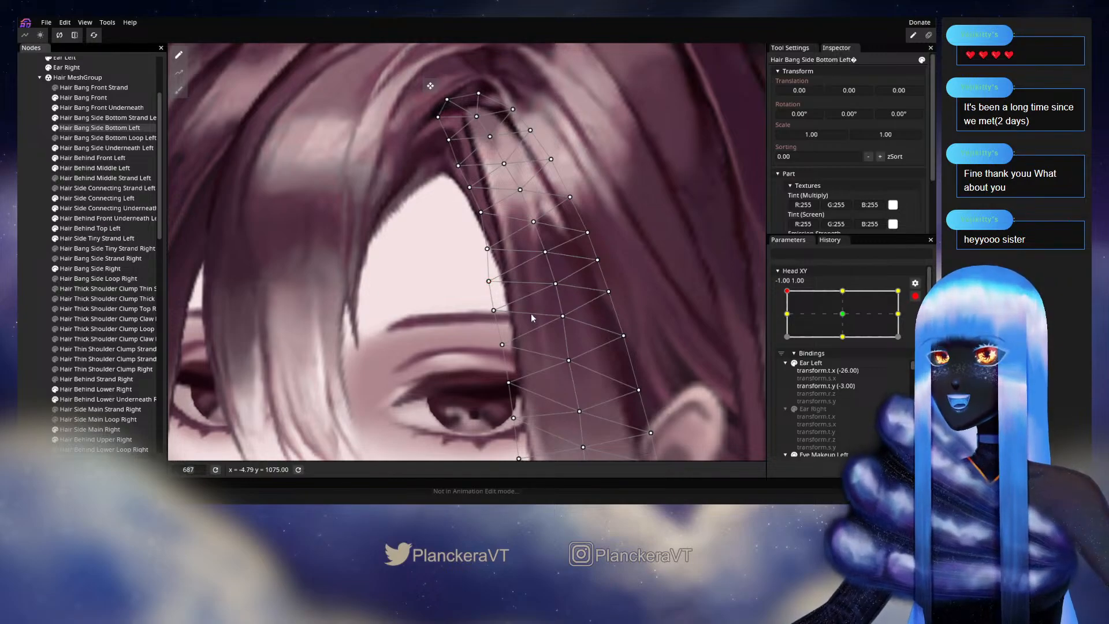
click(543, 292)
Scrub the disarmed Head XY parameter near -1.00, 1.00 to examine the bang's transition, then rearm the corner.
scroll(544, 290, down, 3)
scroll(537, 297, down, 5)
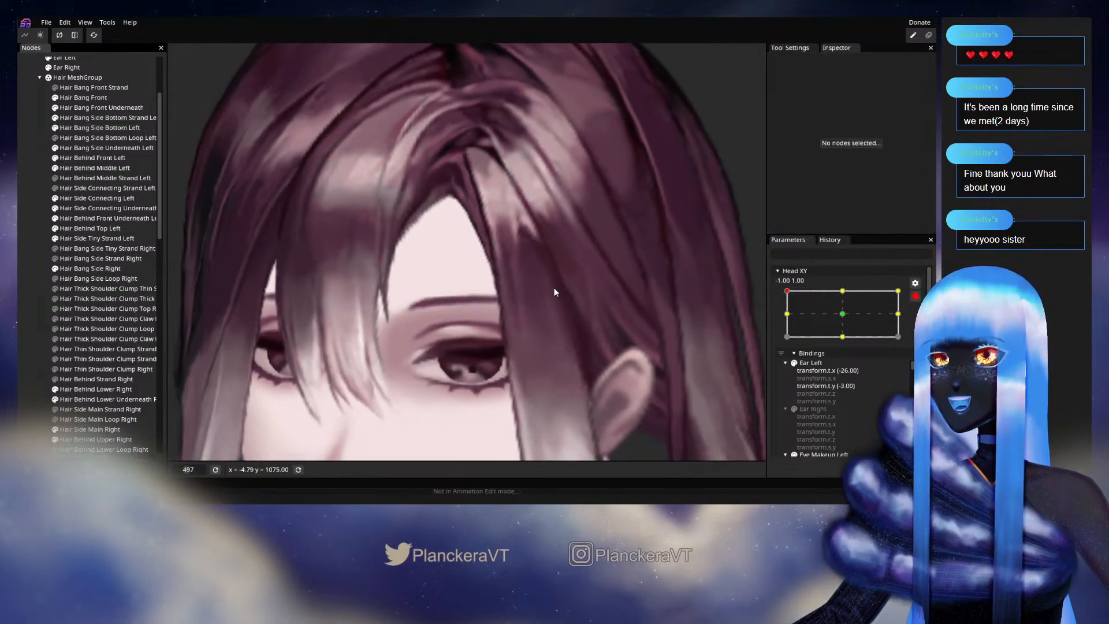
scroll(569, 291, down, 2)
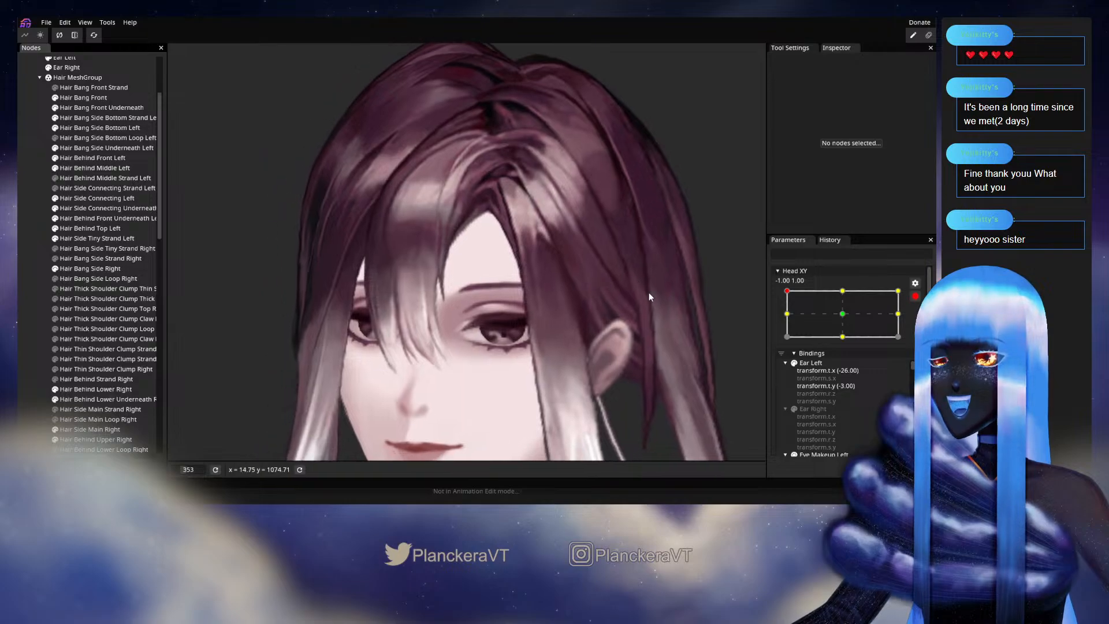
click(915, 296)
mouse_move(787, 322)
mouse_down()
mouse_move(782, 346)
mouse_move(781, 320)
mouse_up()
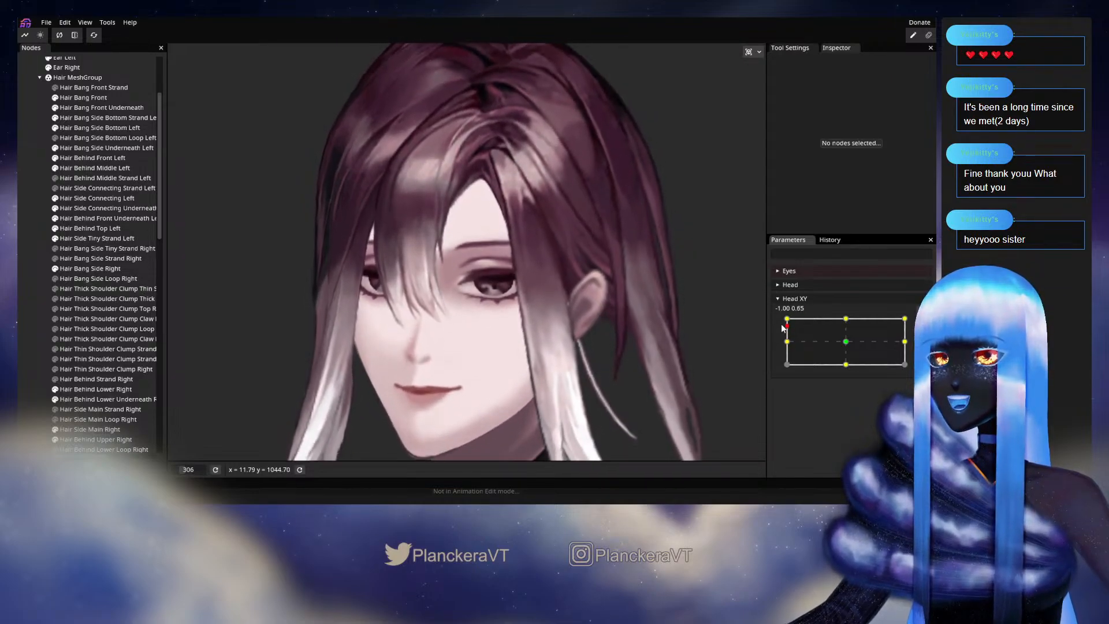
scroll(517, 323, up, 5)
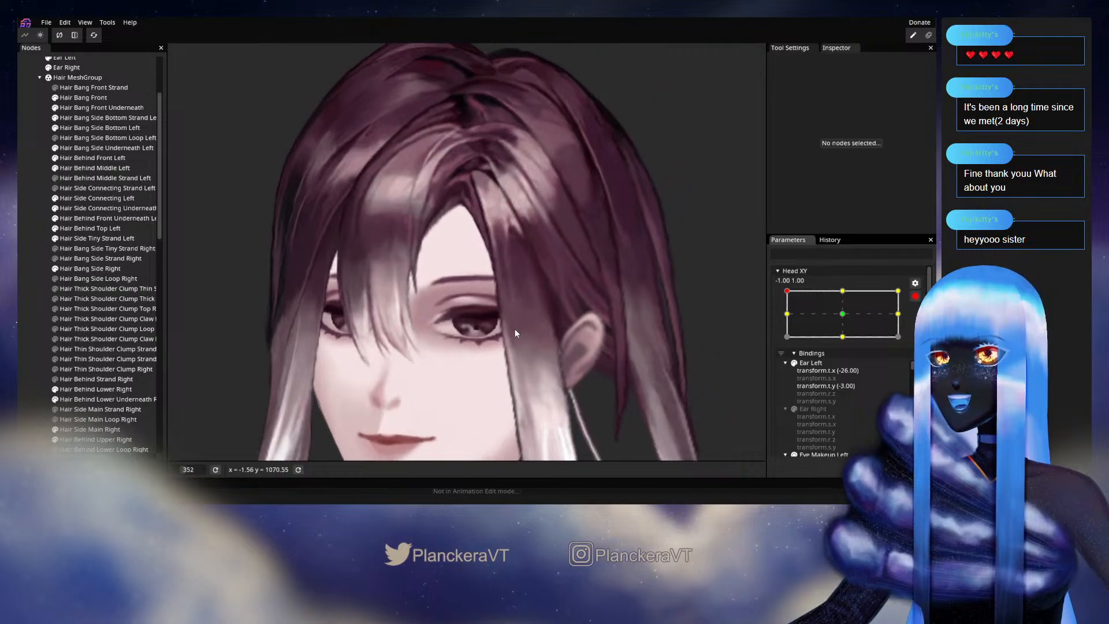
scroll(543, 327, up, 4)
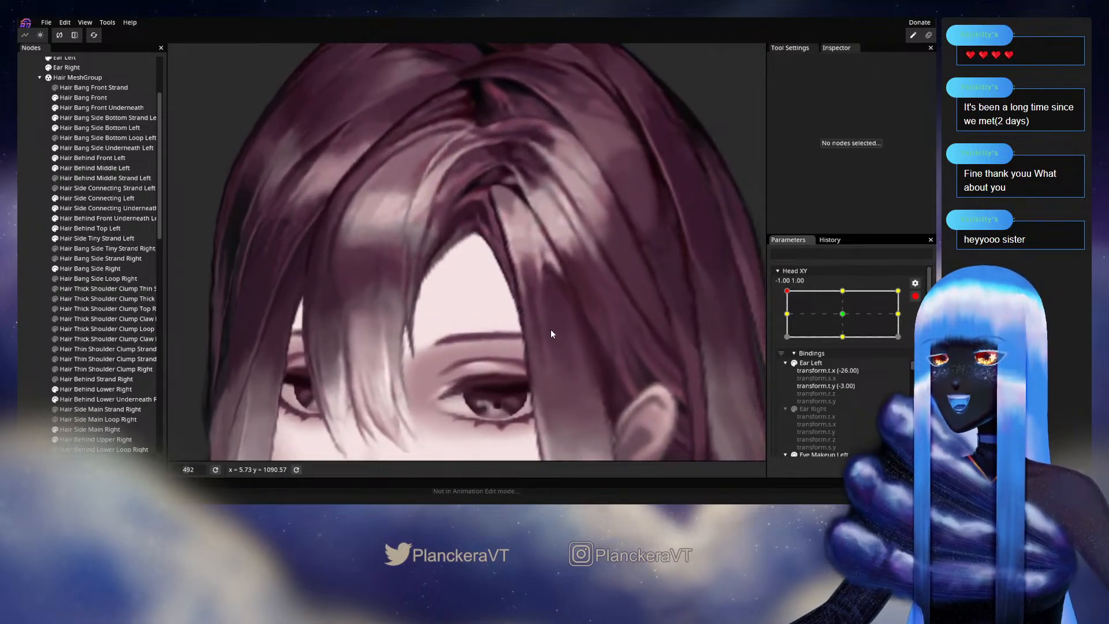
Shift one inner-edge vertex and two upper outer-edge vertices of the Hair Bang Side Bottom Left mesh slightly, then deselect it.
click(81, 128)
scroll(515, 296, up, 2)
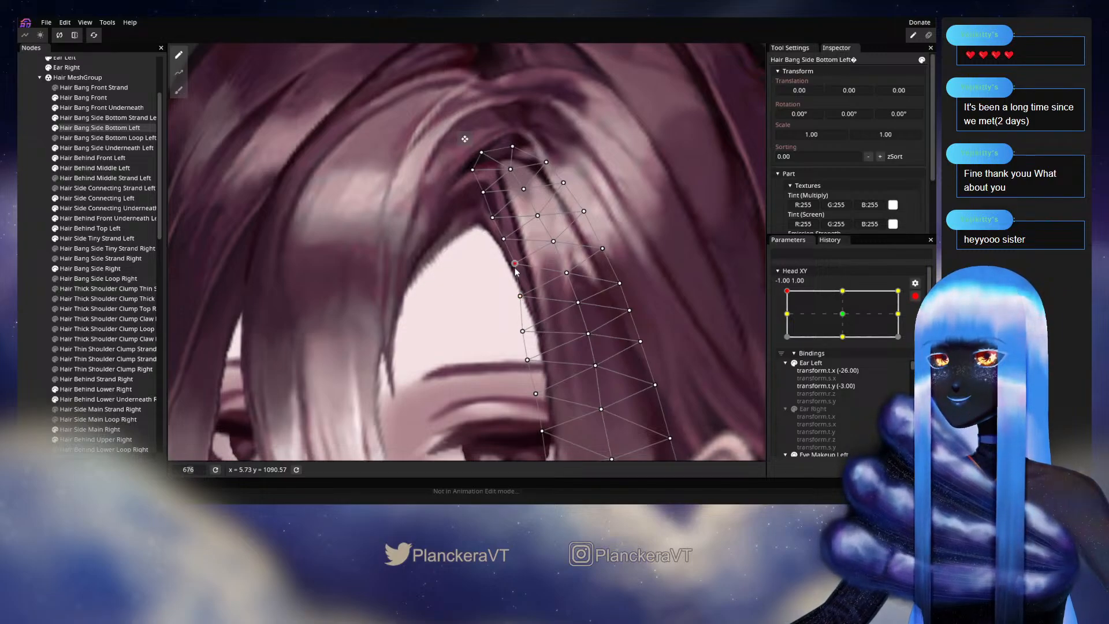
drag(515, 265, 515, 272)
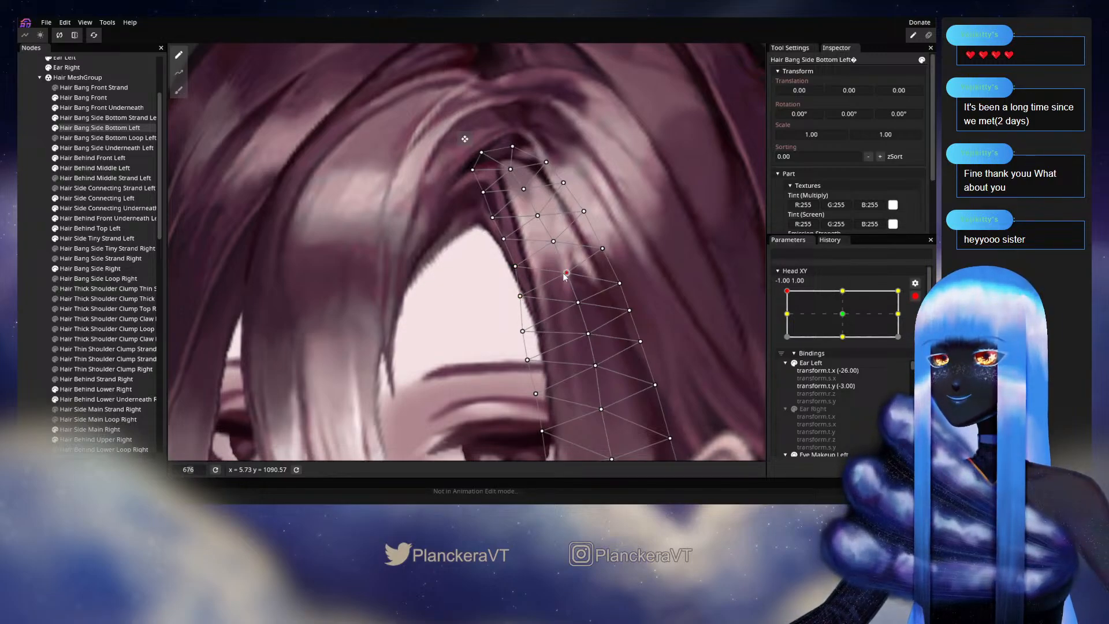
click(603, 248)
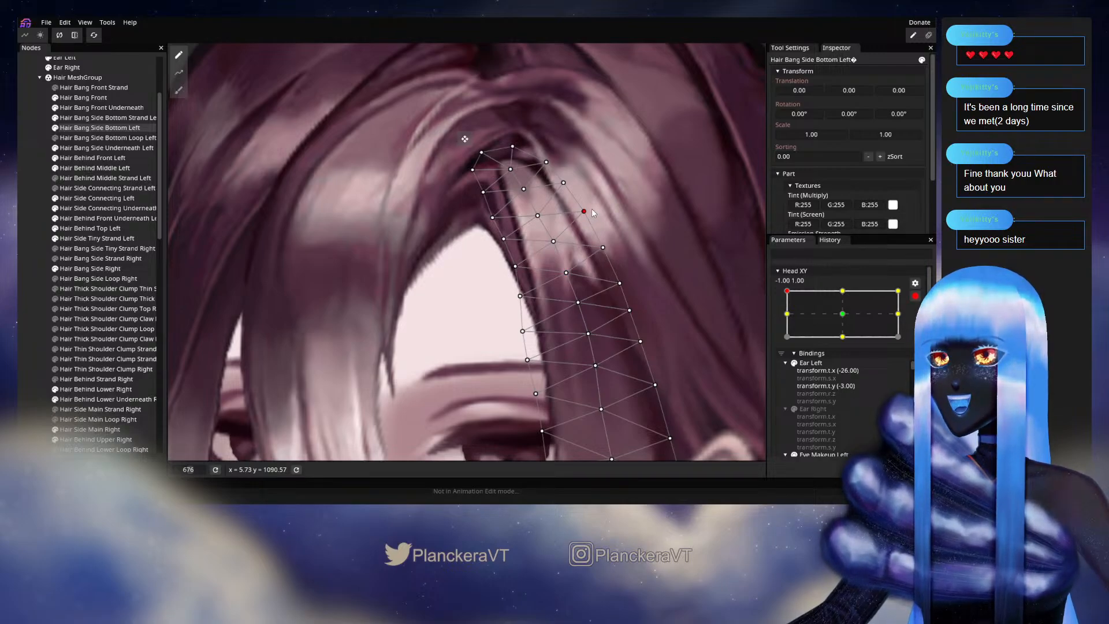
drag(592, 212, 593, 212)
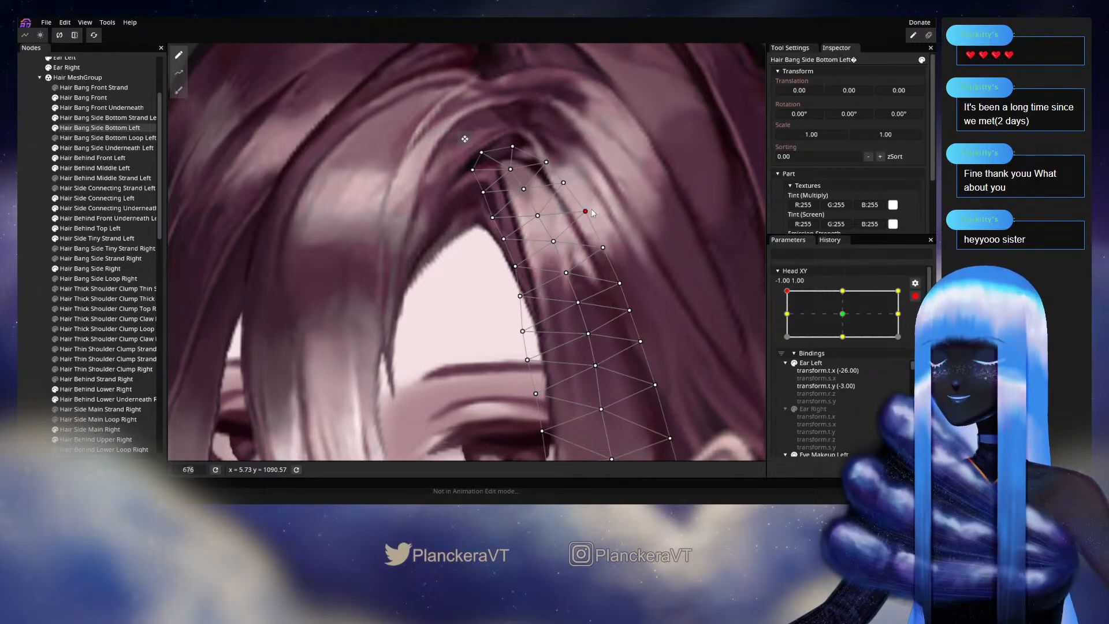
click(20, 302)
Disarm Head XY and move it repeatedly around -1.00, 1.00 to review the hair's motion with the whole head in view.
scroll(630, 354, down, 3)
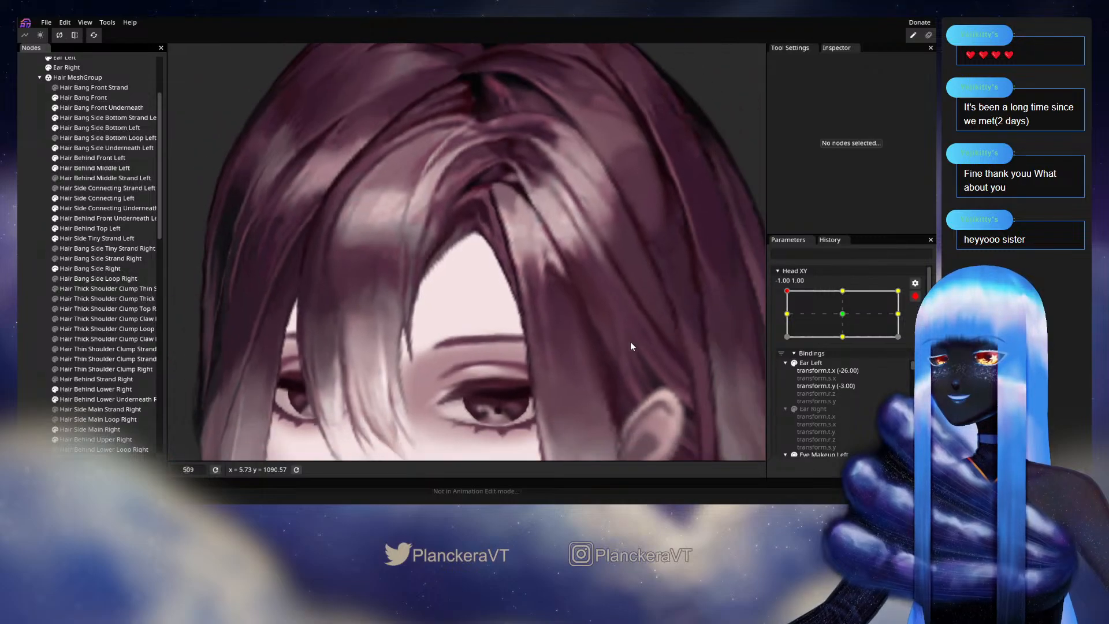
scroll(630, 344, down, 5)
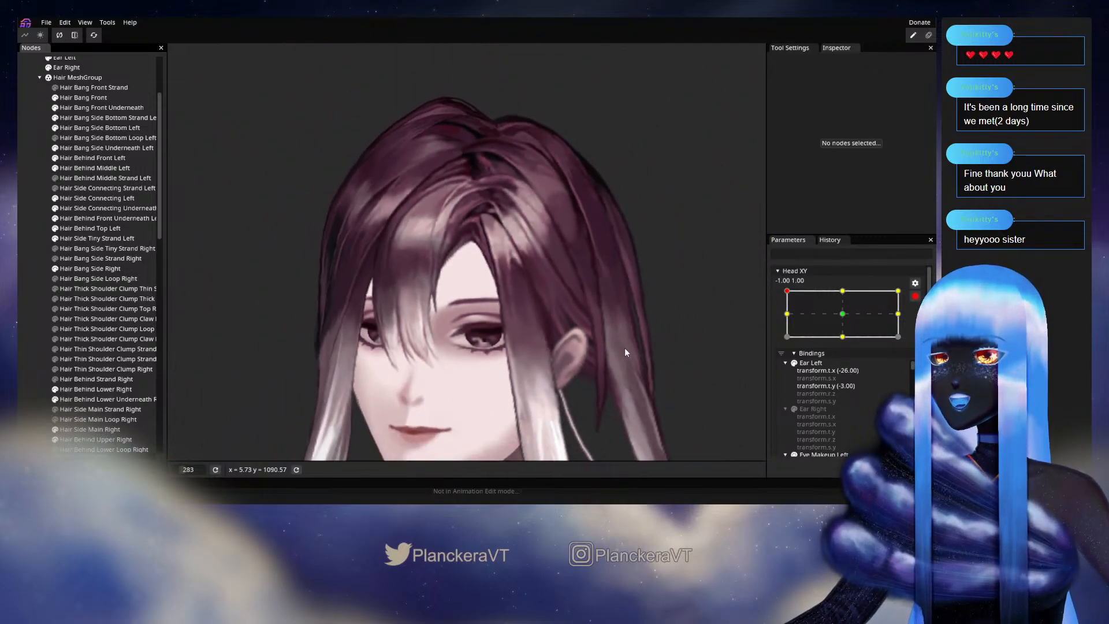
drag(625, 349, 652, 277)
click(915, 296)
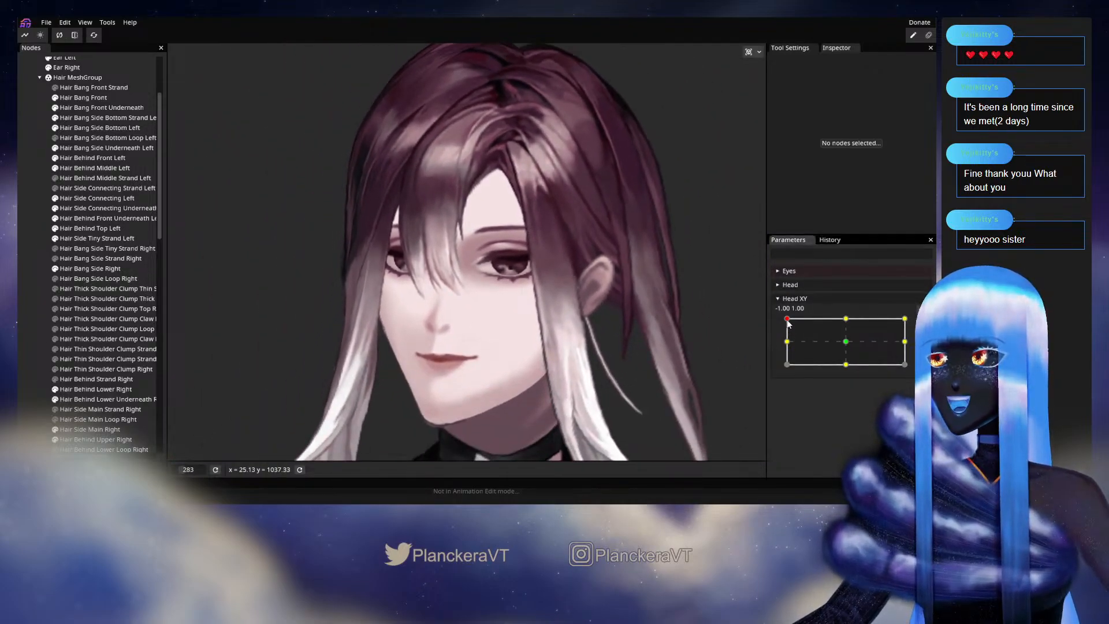
mouse_move(788, 322)
mouse_down()
mouse_move(780, 345)
mouse_move(785, 326)
mouse_up()
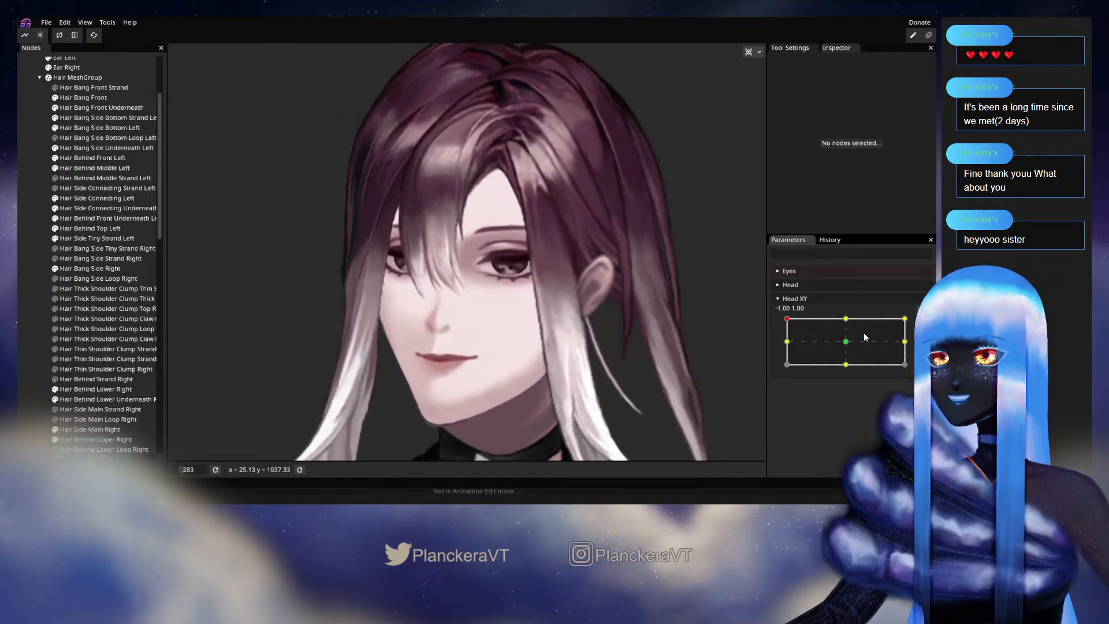
drag(786, 322, 784, 319)
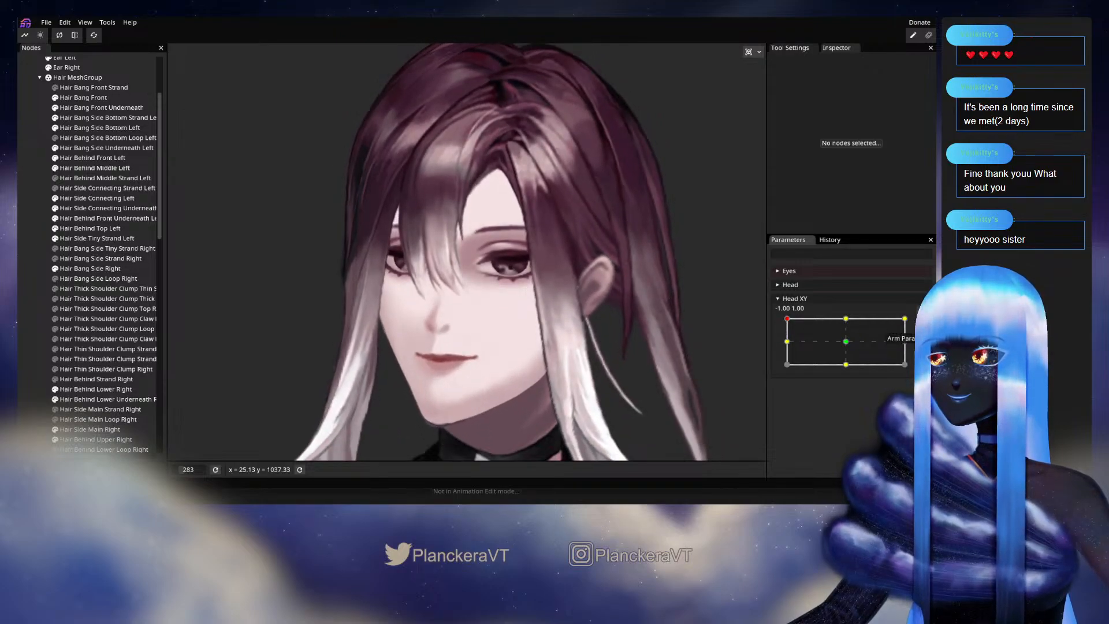
Nudge inner-edge and central vertices of the Hair Bang Side Bottom Left mesh between the forehead and brow.
scroll(474, 336, up, 5)
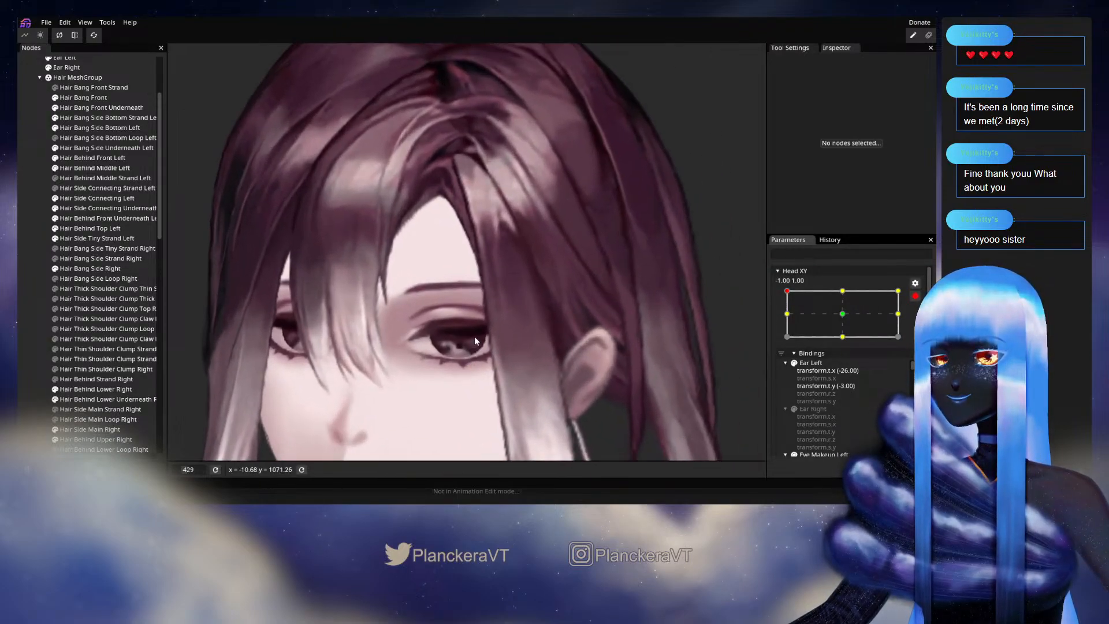
scroll(474, 337, up, 3)
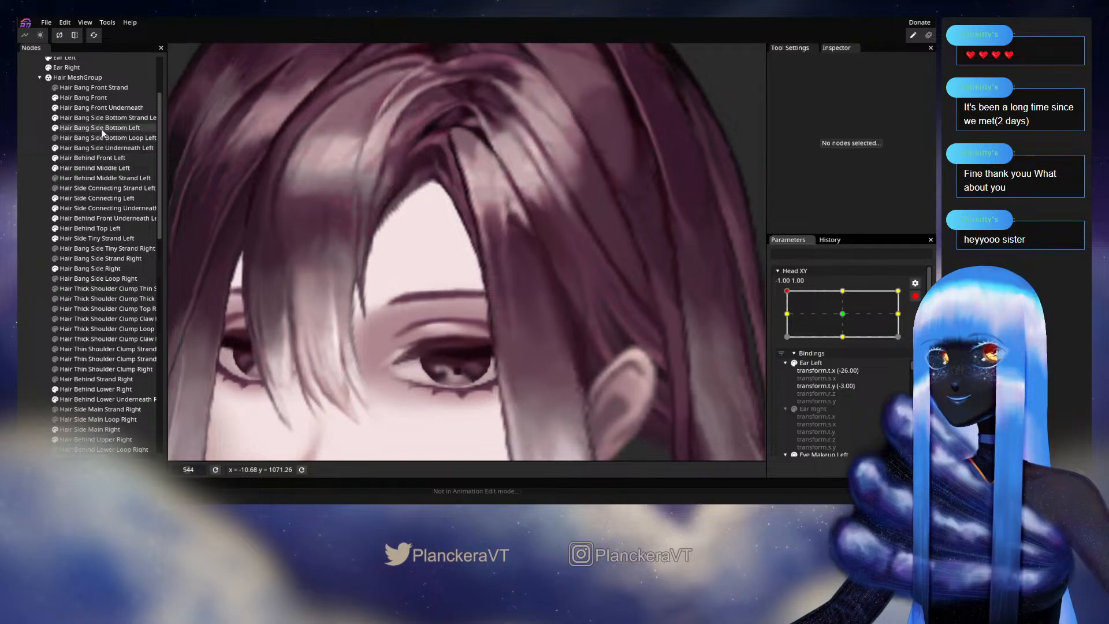
click(102, 129)
scroll(482, 291, up, 2)
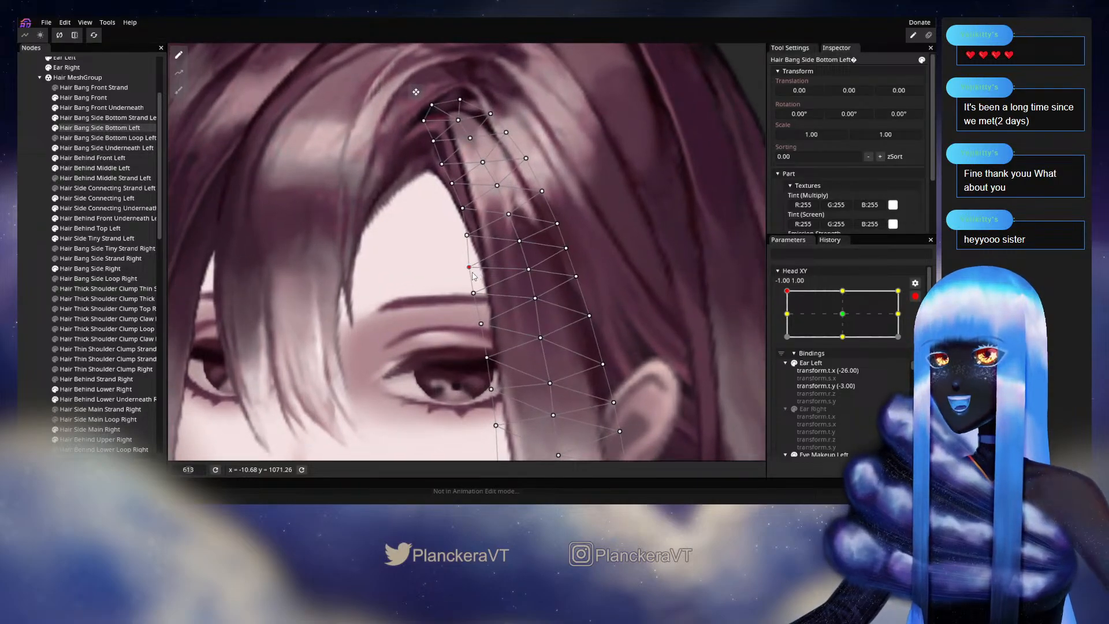
drag(472, 296, 469, 297)
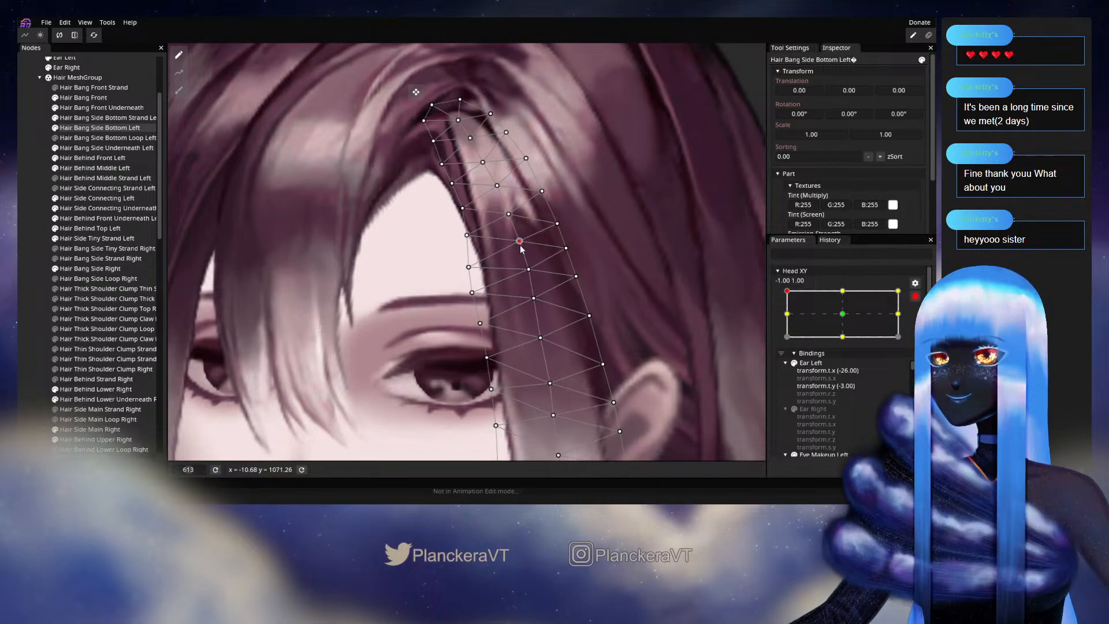
drag(534, 267, 554, 217)
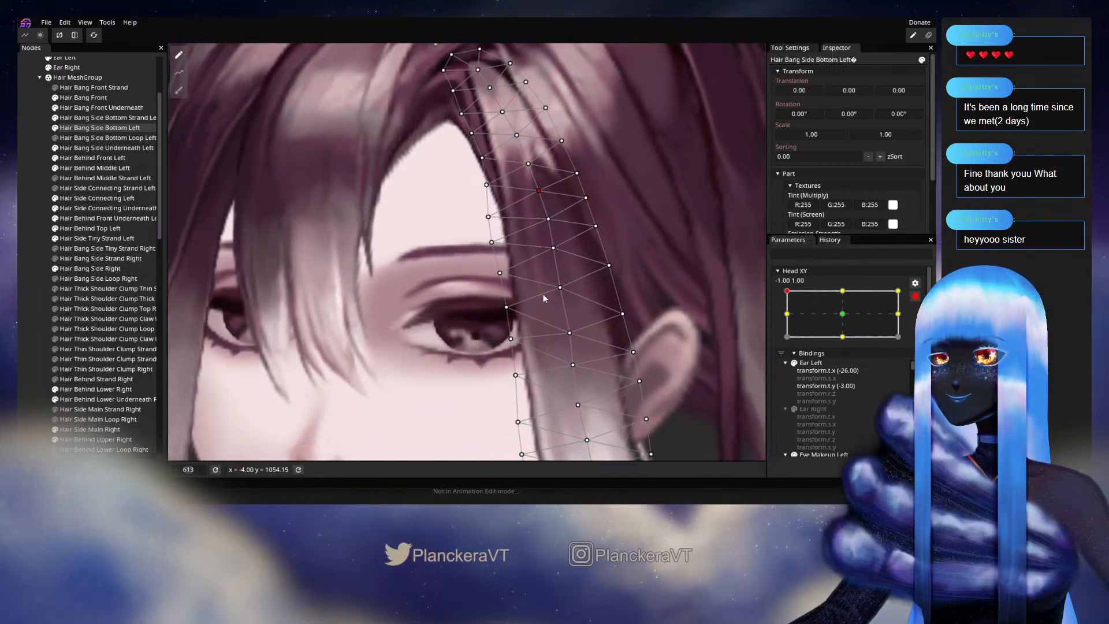
click(498, 273)
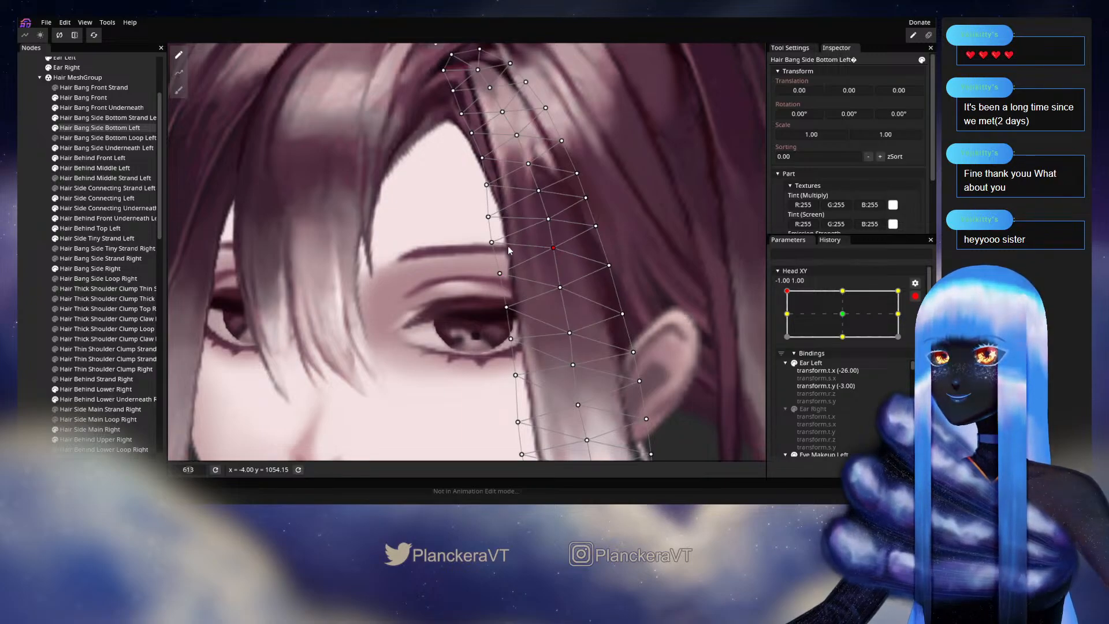
drag(576, 307, 567, 245)
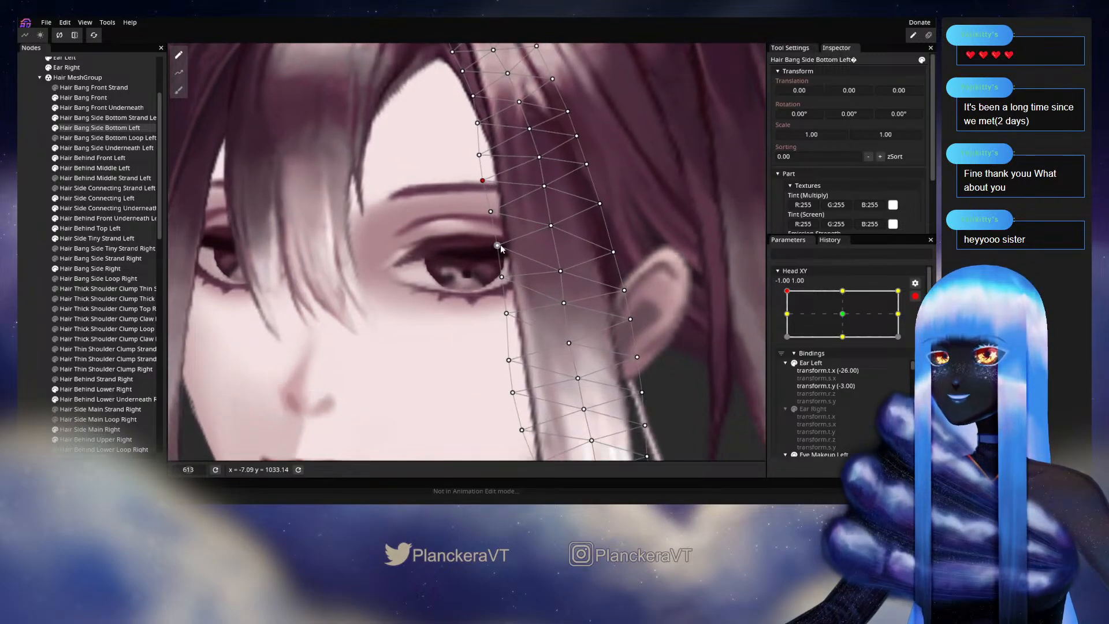
Shift the Hair Bang Side Bottom Left mesh's inner-edge vertices beside the eye and cheek and one central vertex at ear level, then deselect it.
click(498, 247)
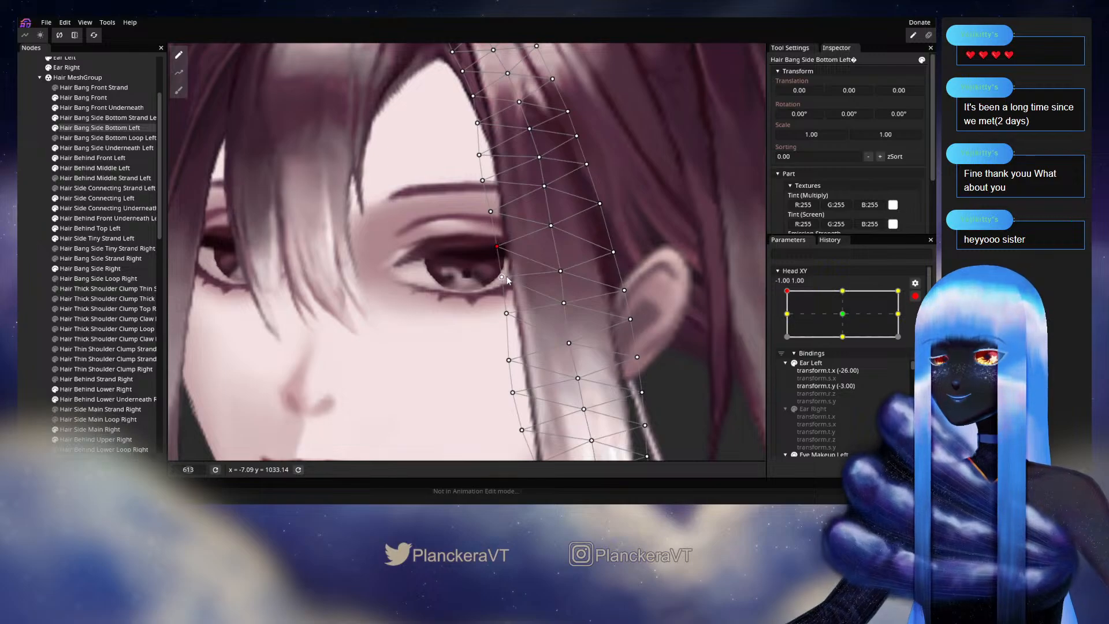
click(501, 278)
drag(535, 291, 537, 260)
click(541, 303)
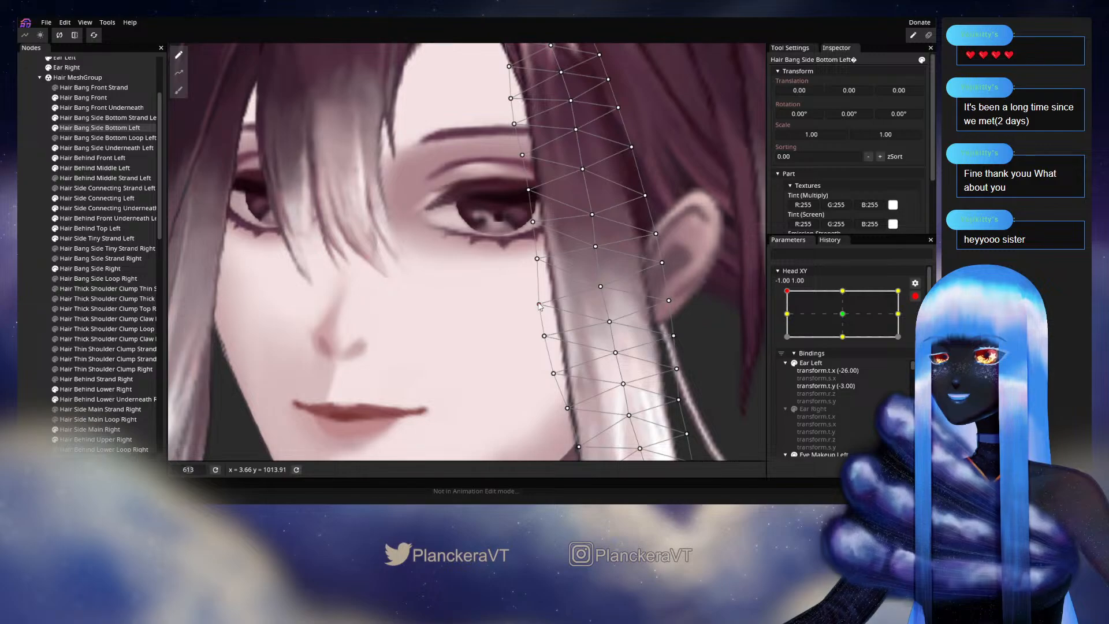
click(601, 286)
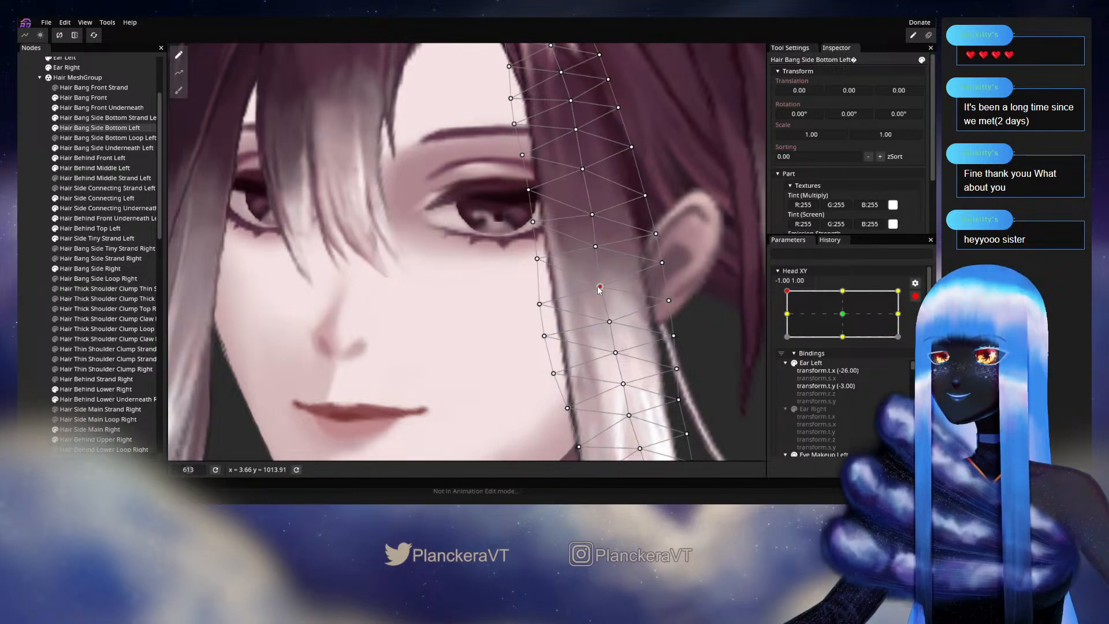
drag(627, 290, 582, 315)
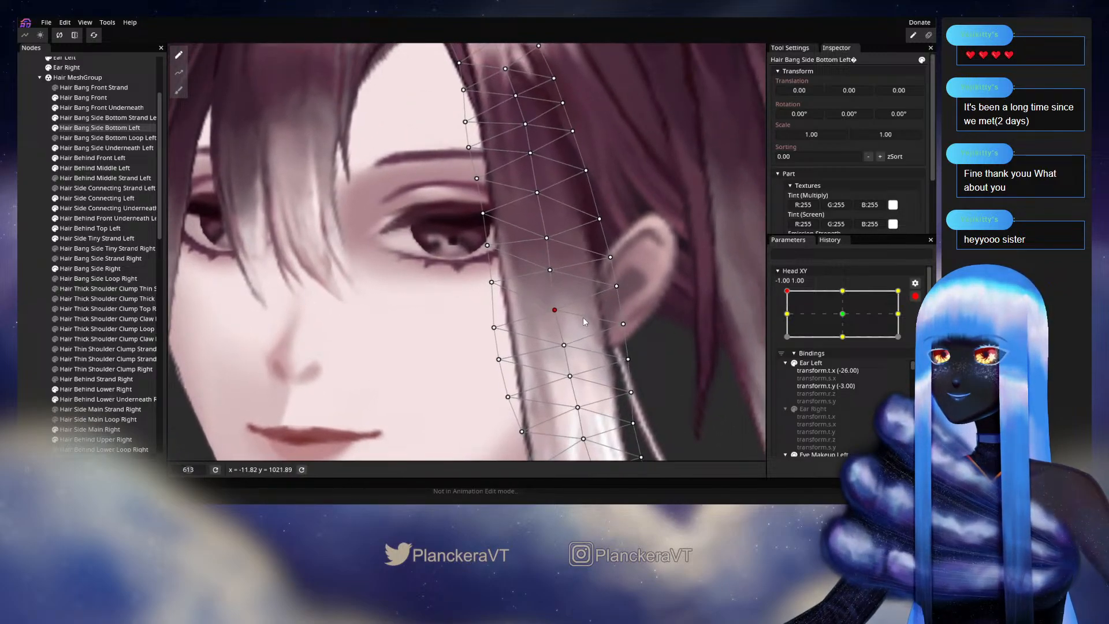
click(28, 303)
Scrub the disarmed Head XY parameter around -1.00, 1.00 to review the bang's motion, both with the whole head and closer in.
scroll(529, 316, down, 5)
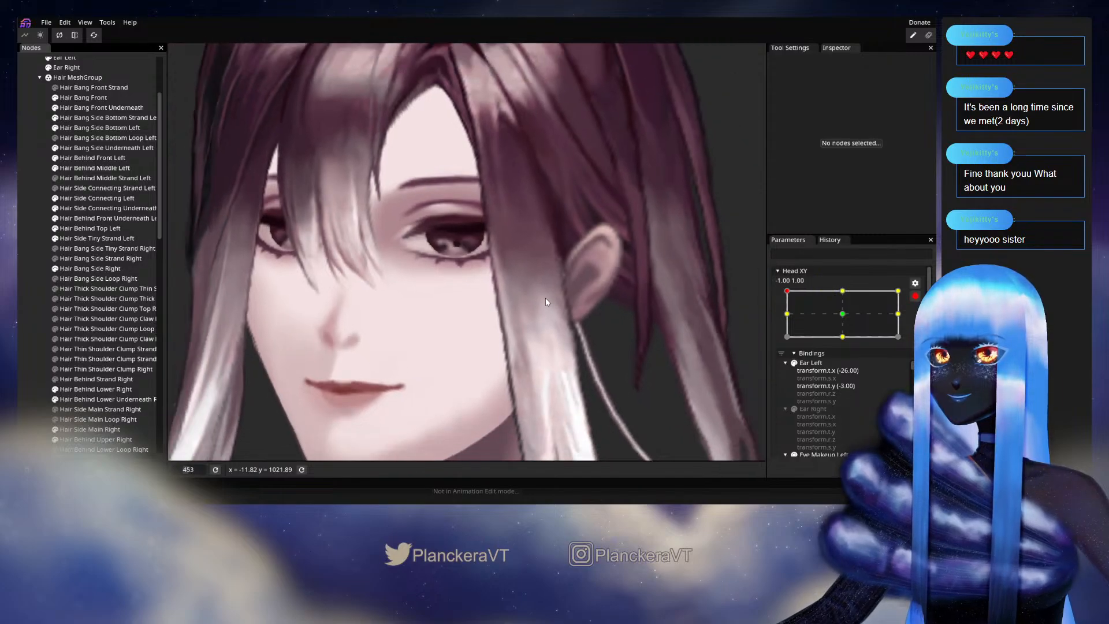
scroll(555, 297, down, 1)
drag(567, 272, 600, 317)
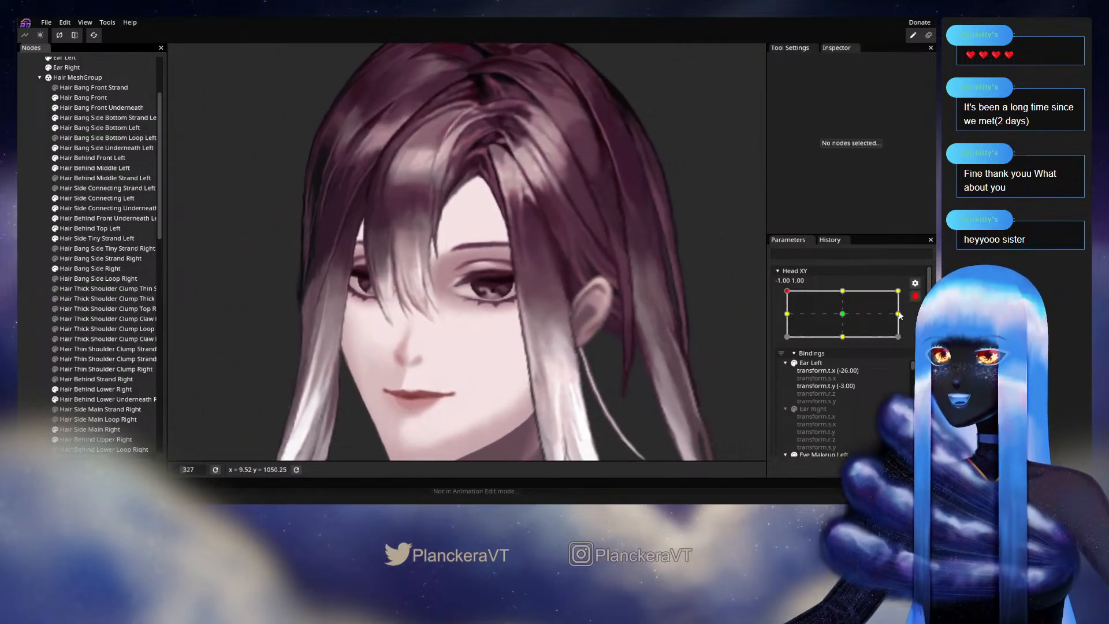
click(915, 297)
mouse_move(787, 318)
mouse_down()
mouse_move(776, 345)
mouse_move(775, 316)
mouse_up()
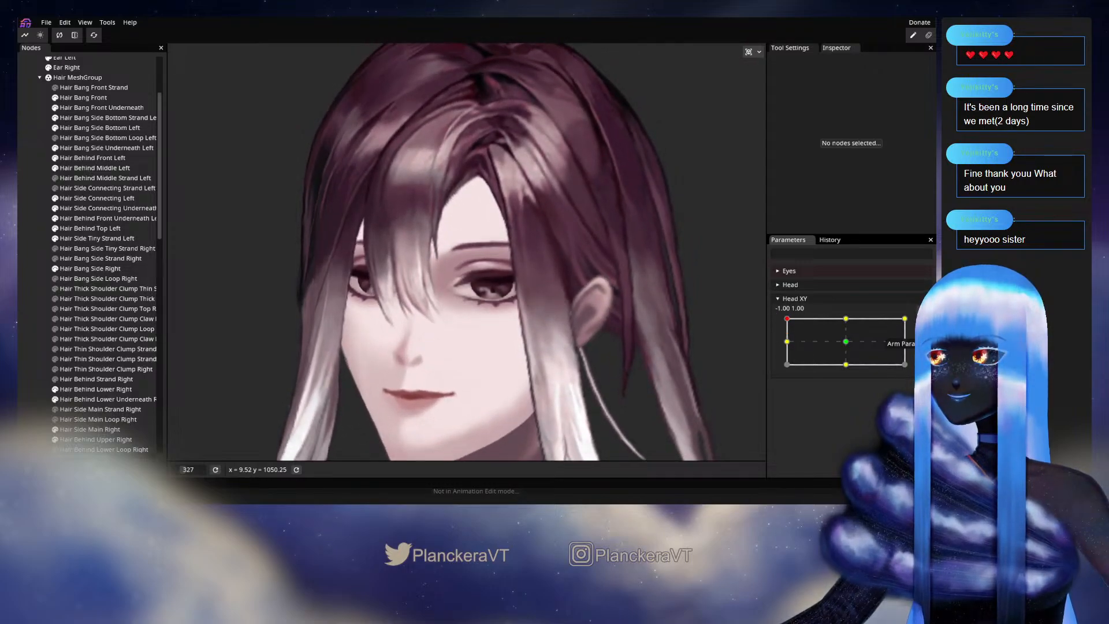
click(921, 325)
scroll(538, 283, up, 2)
scroll(537, 279, up, 2)
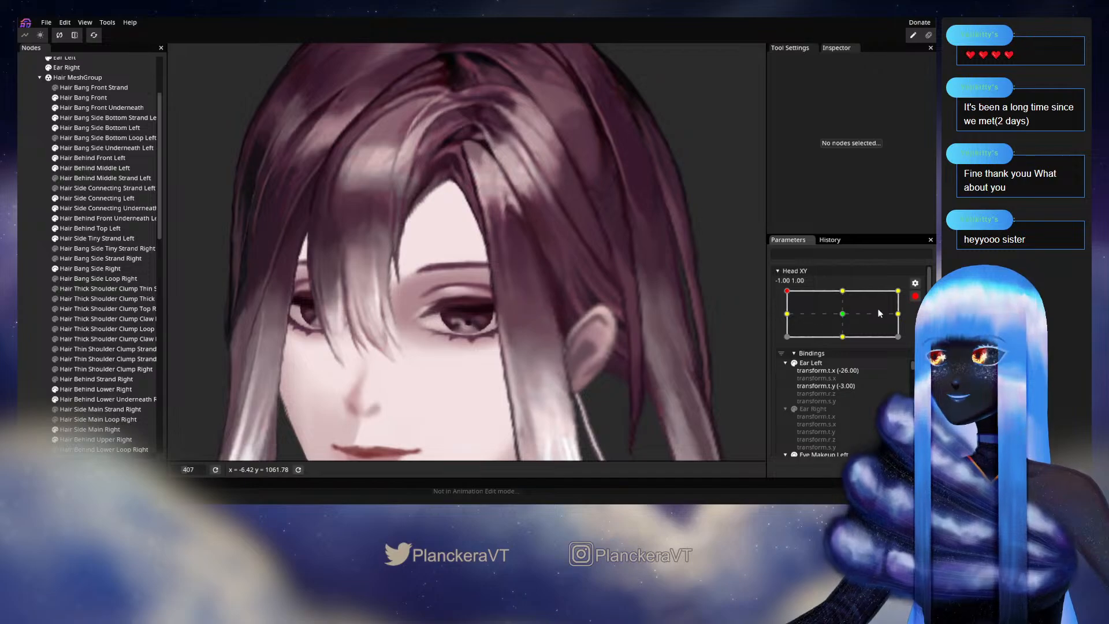
click(914, 296)
mouse_move(787, 319)
mouse_down()
mouse_move(787, 345)
mouse_move(787, 319)
mouse_up()
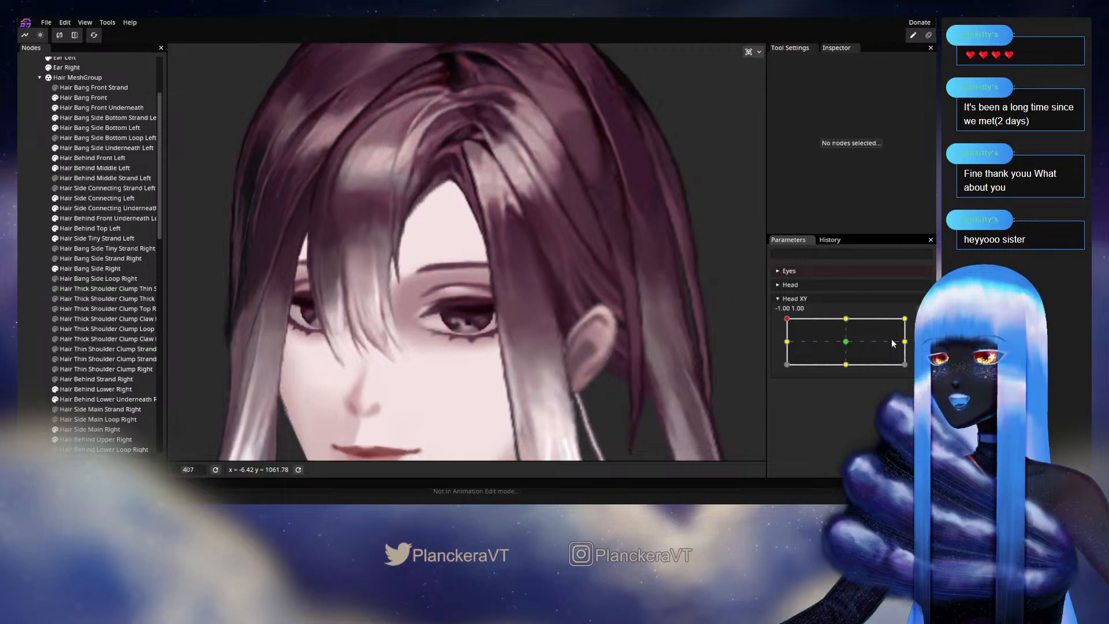
Fine-tune the inner-edge vertices of the Hair Bang Side Bottom Left mesh from the forehead down to the eye corner, then deselect it.
scroll(512, 286, up, 3)
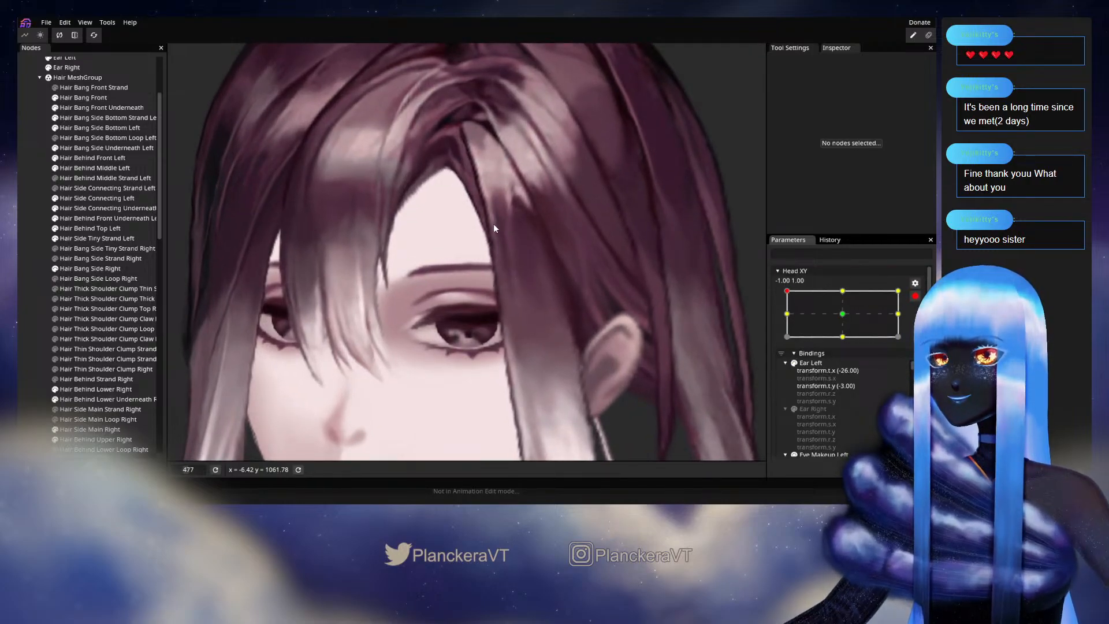
click(99, 127)
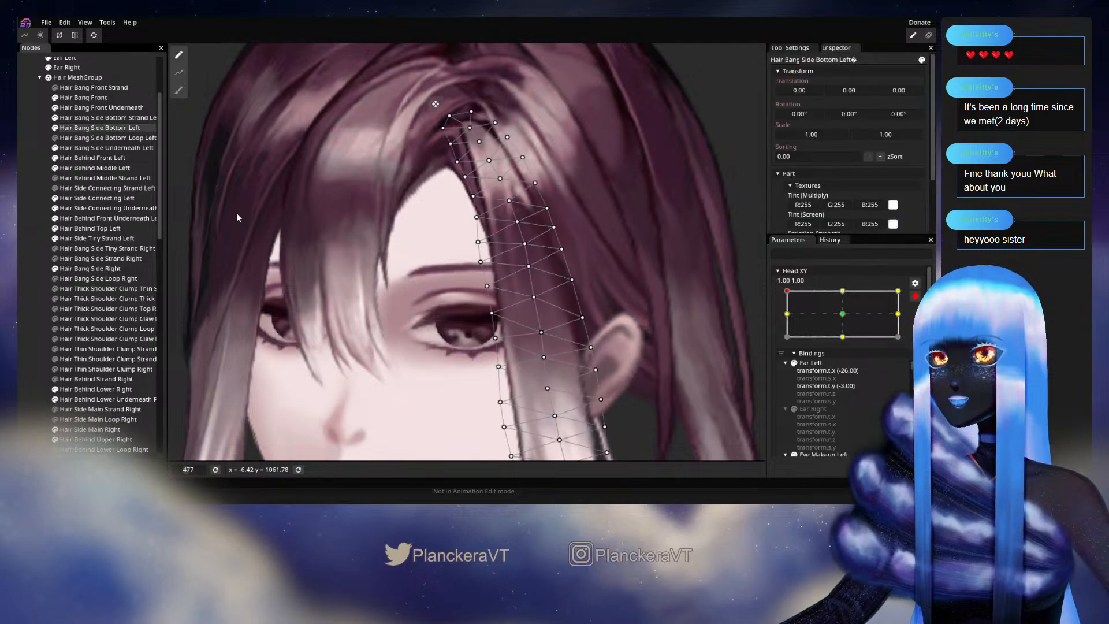
scroll(473, 290, up, 2)
scroll(473, 289, up, 1)
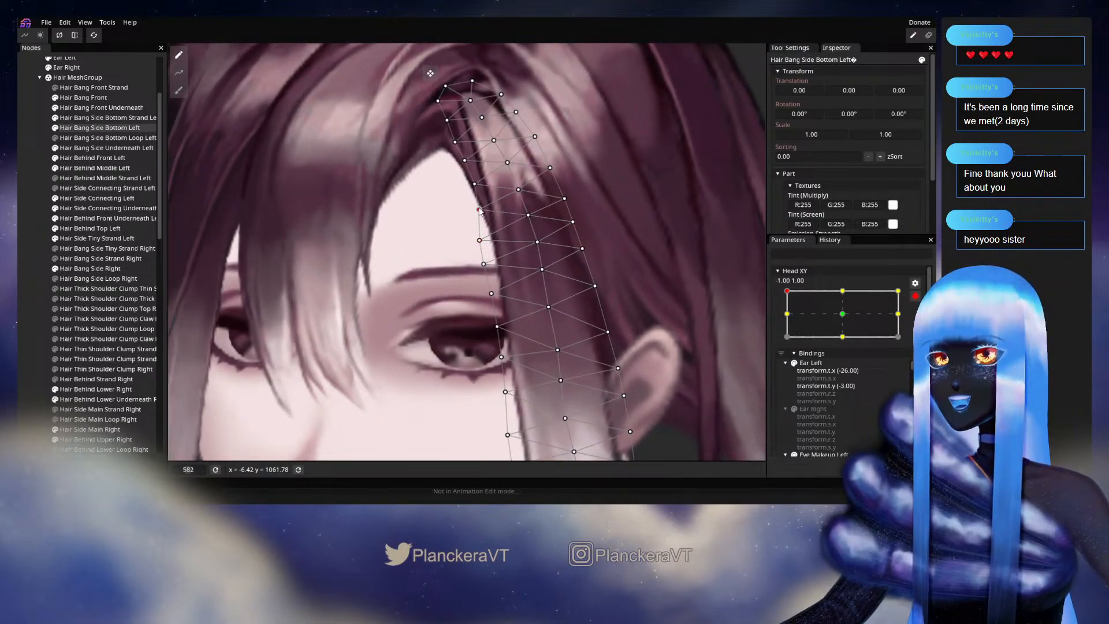
drag(477, 212, 476, 213)
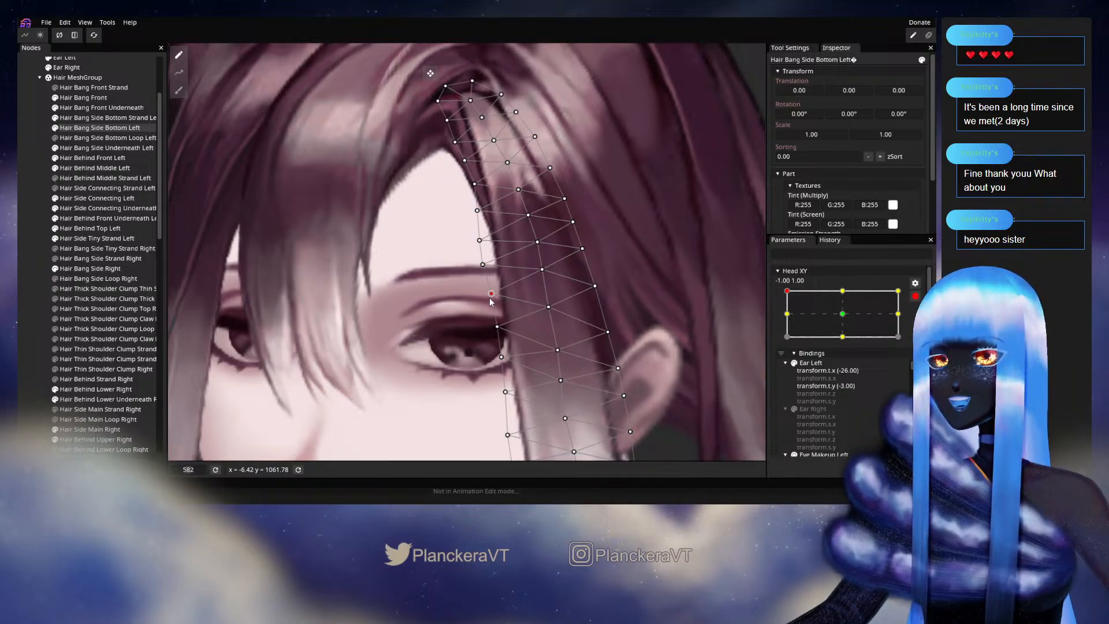
scroll(512, 292, down, 1)
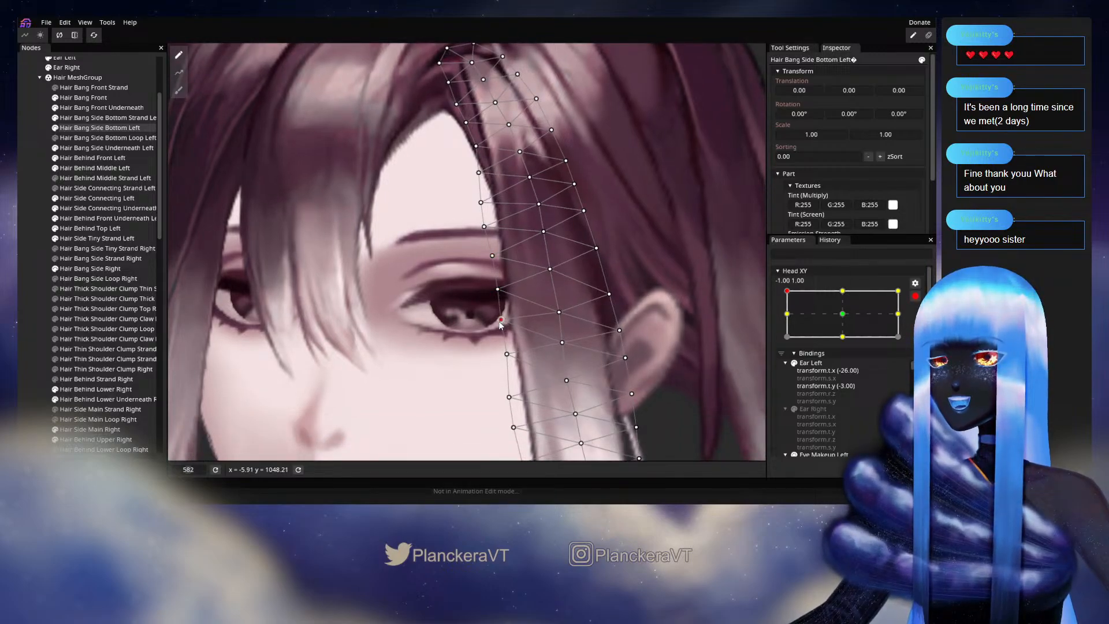
drag(502, 322, 531, 257)
drag(438, 260, 424, 343)
click(28, 248)
Inspect the lower part of the left side bang, checking the Hair Bang Side Bottom Strand Left and Hair Bang Side Bottom Left meshes.
scroll(605, 300, down, 1)
scroll(604, 297, down, 2)
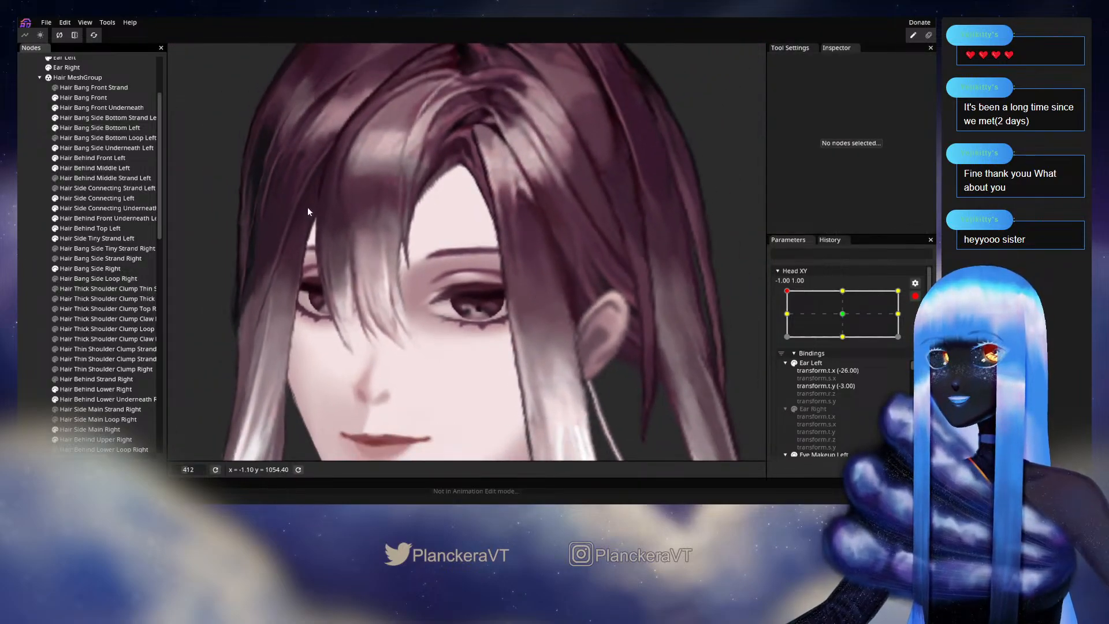
drag(566, 391, 559, 254)
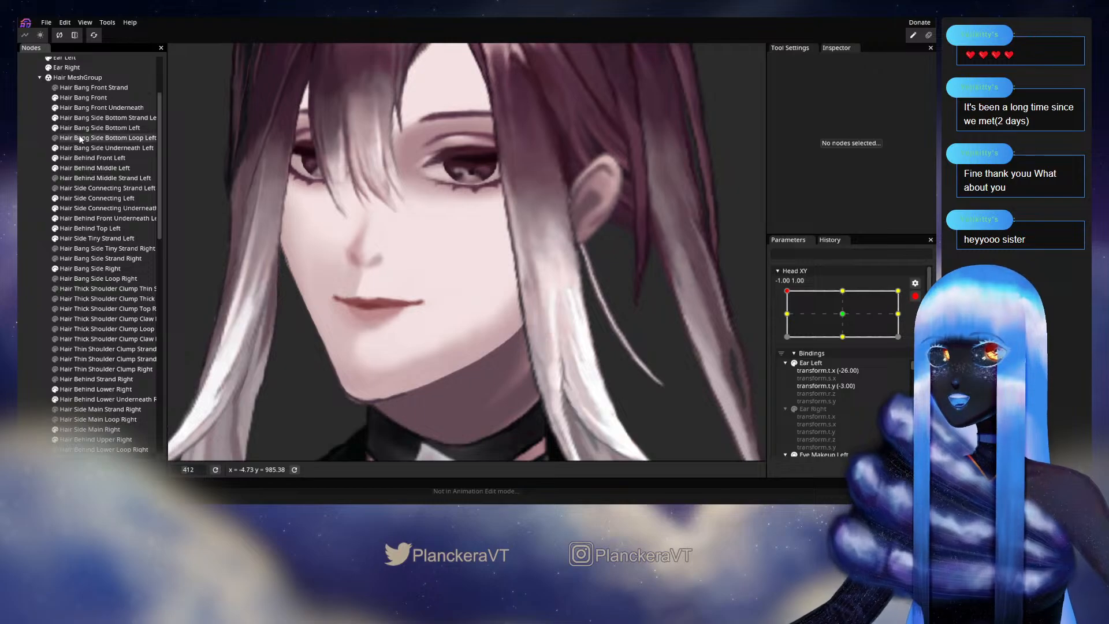
click(93, 119)
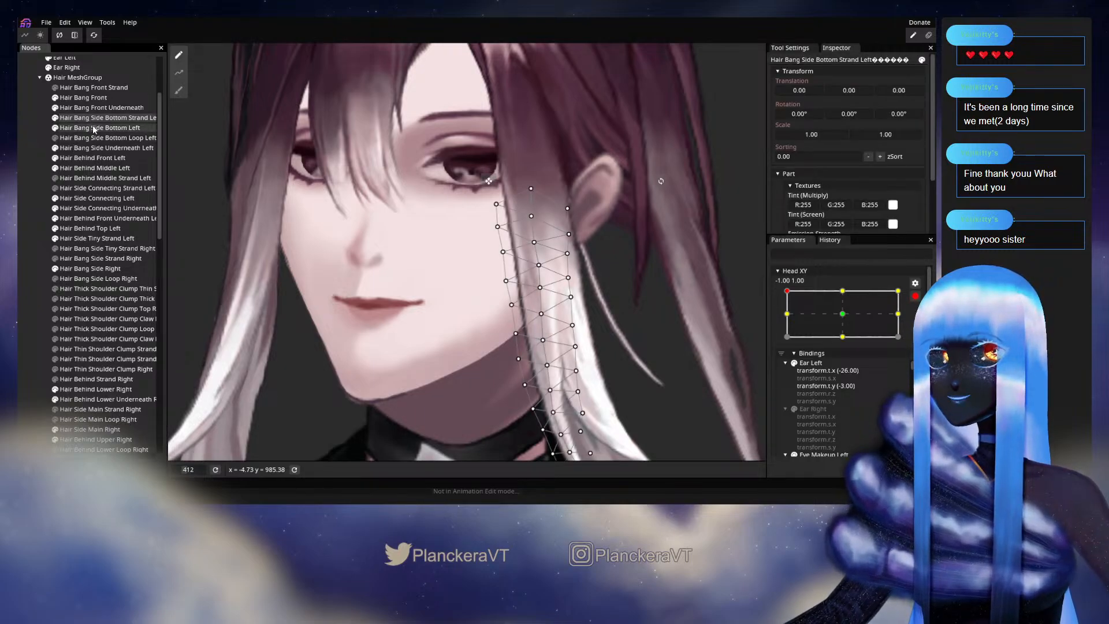
click(92, 127)
click(20, 253)
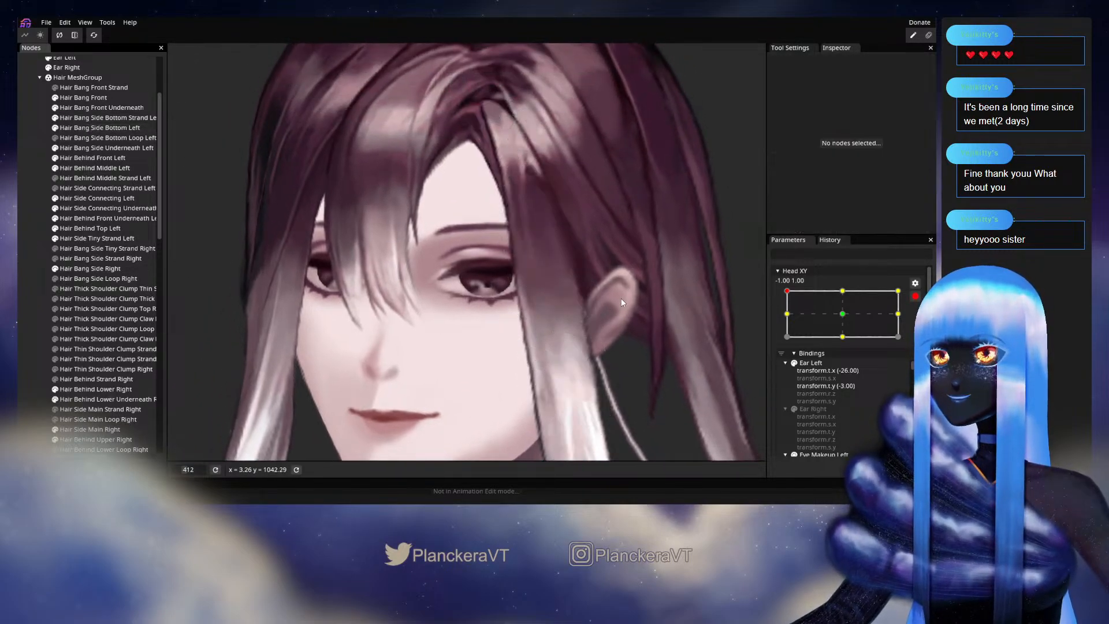
Disarm Head XY, move it slightly around -1.00, 1.00 to check the reshaped bang, and rearm the corner.
drag(598, 282, 579, 306)
click(915, 295)
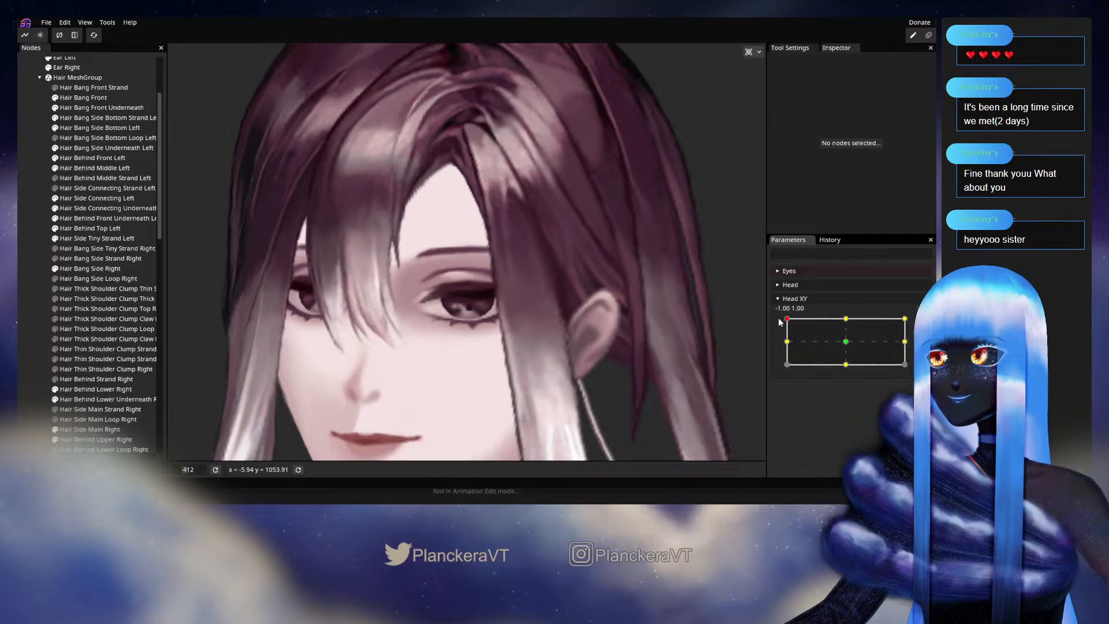
mouse_move(786, 318)
mouse_down()
mouse_move(780, 346)
mouse_move(779, 321)
mouse_up()
click(915, 324)
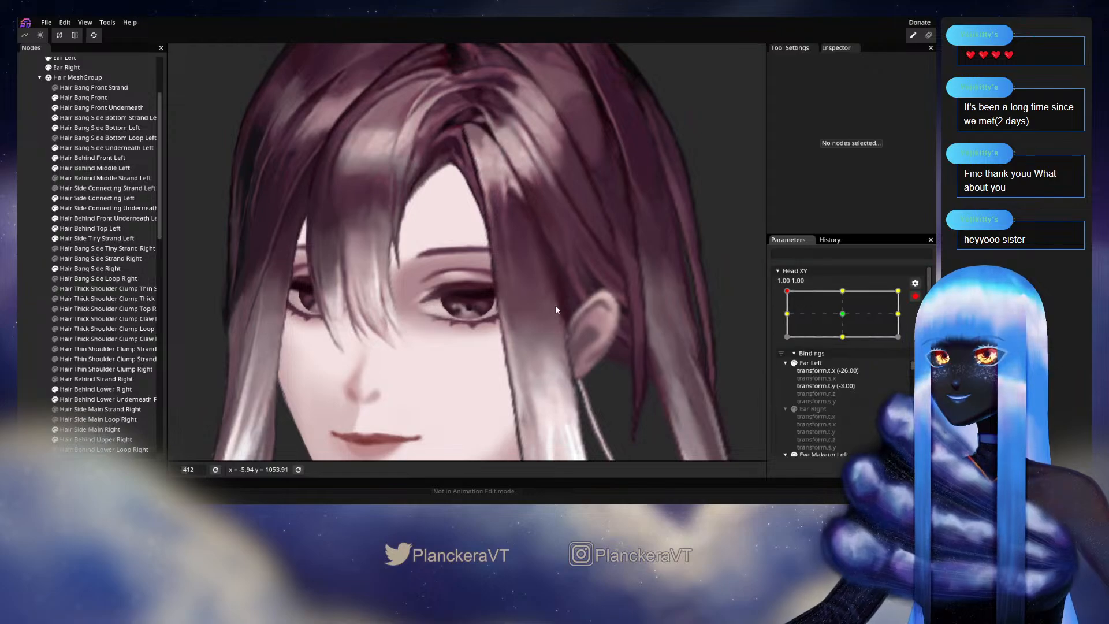
Make small corrections to the Hair Bang Side Bottom Left mesh's central vertices at forehead level and inner-edge vertices around the brow.
scroll(479, 305, up, 2)
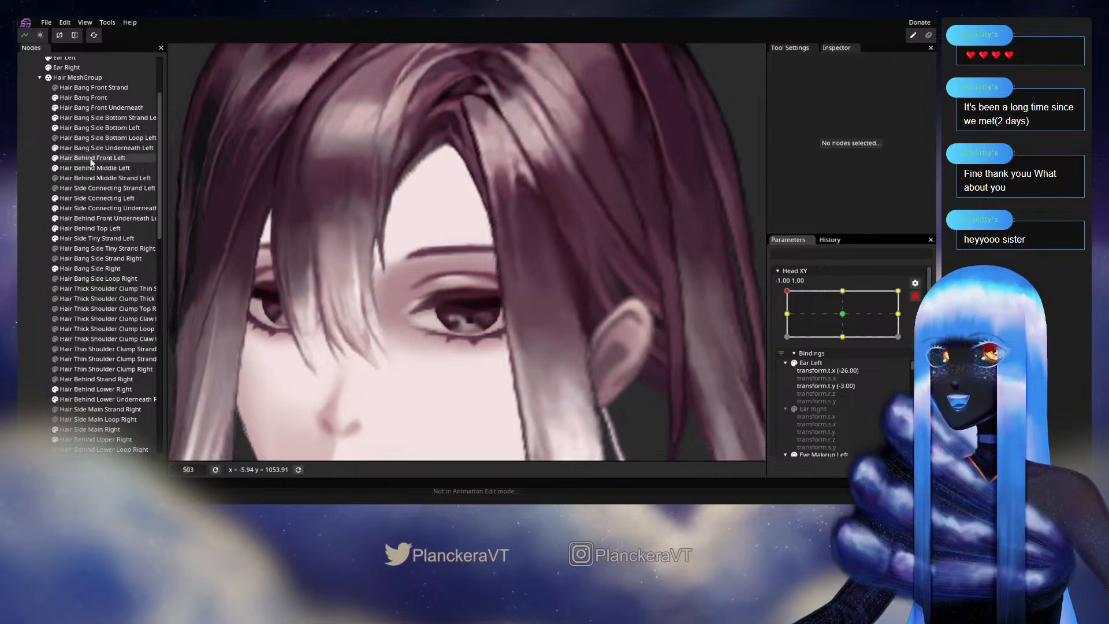
click(99, 127)
scroll(435, 255, up, 2)
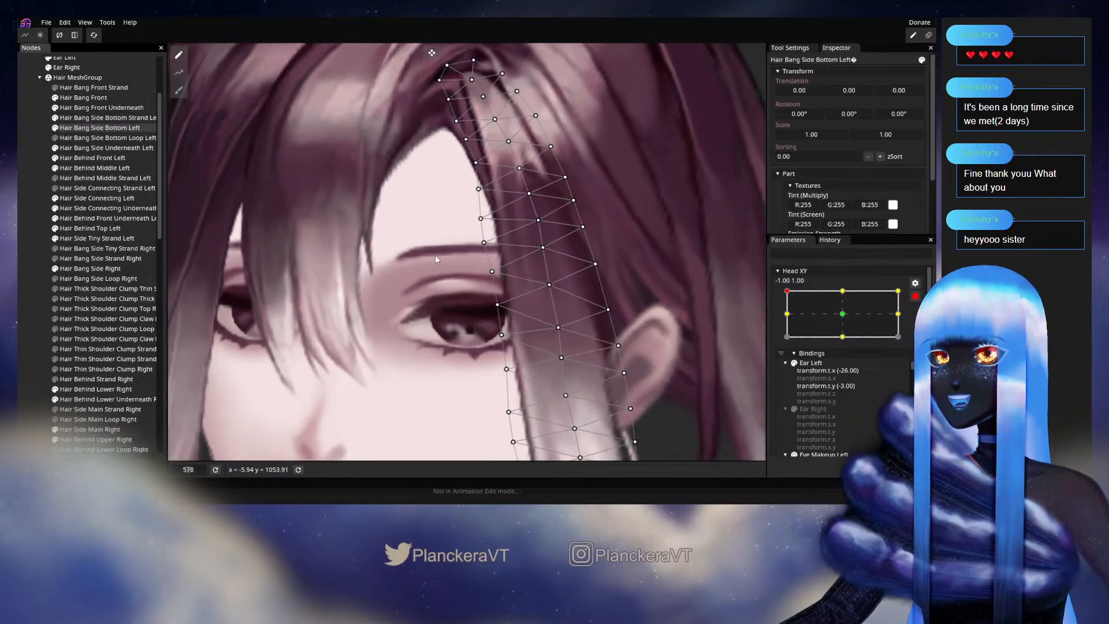
drag(451, 240, 446, 261)
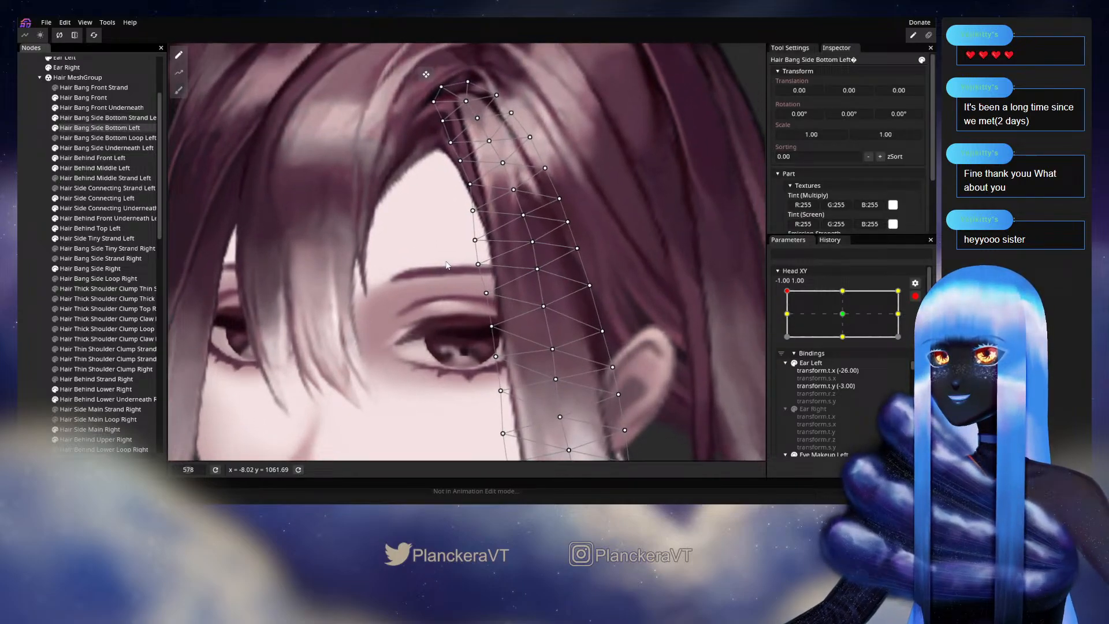
click(473, 241)
click(524, 216)
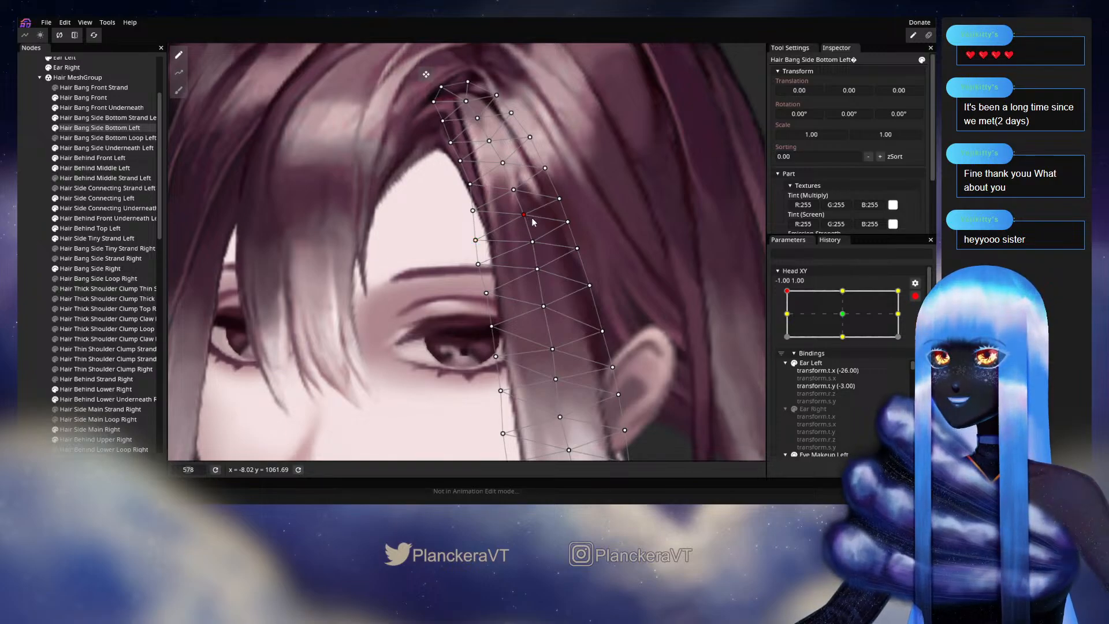
click(533, 242)
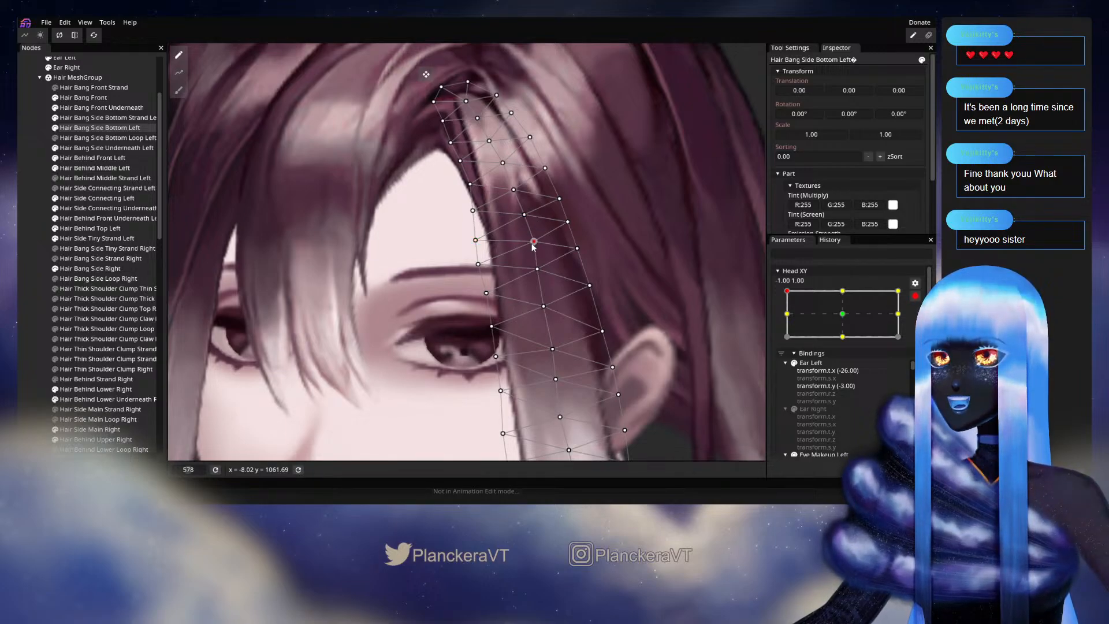
click(475, 240)
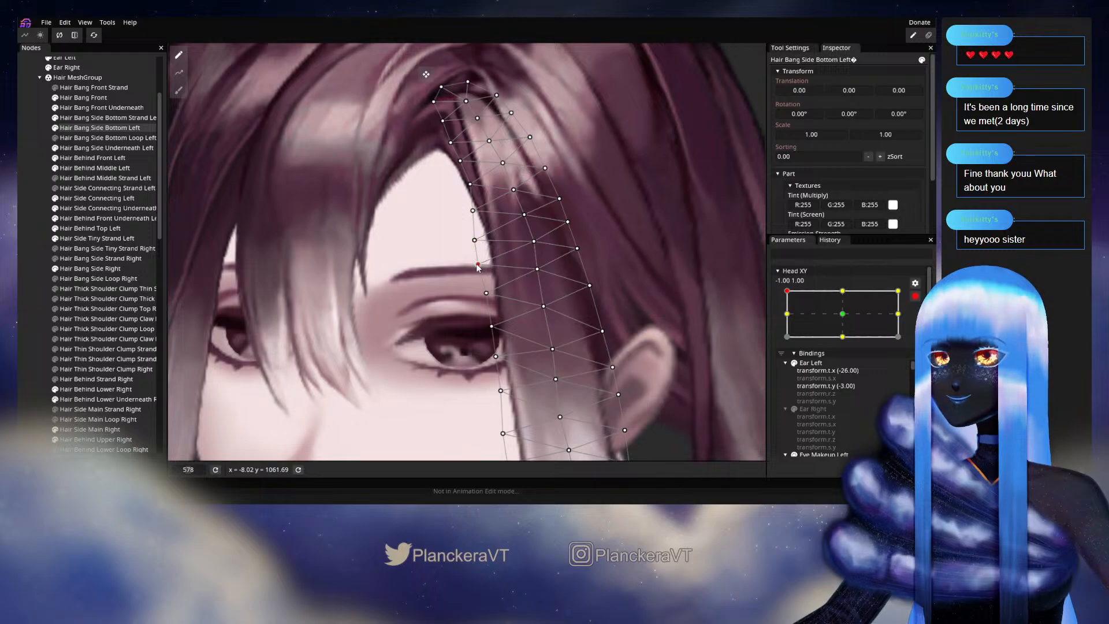
drag(479, 268, 474, 269)
click(486, 294)
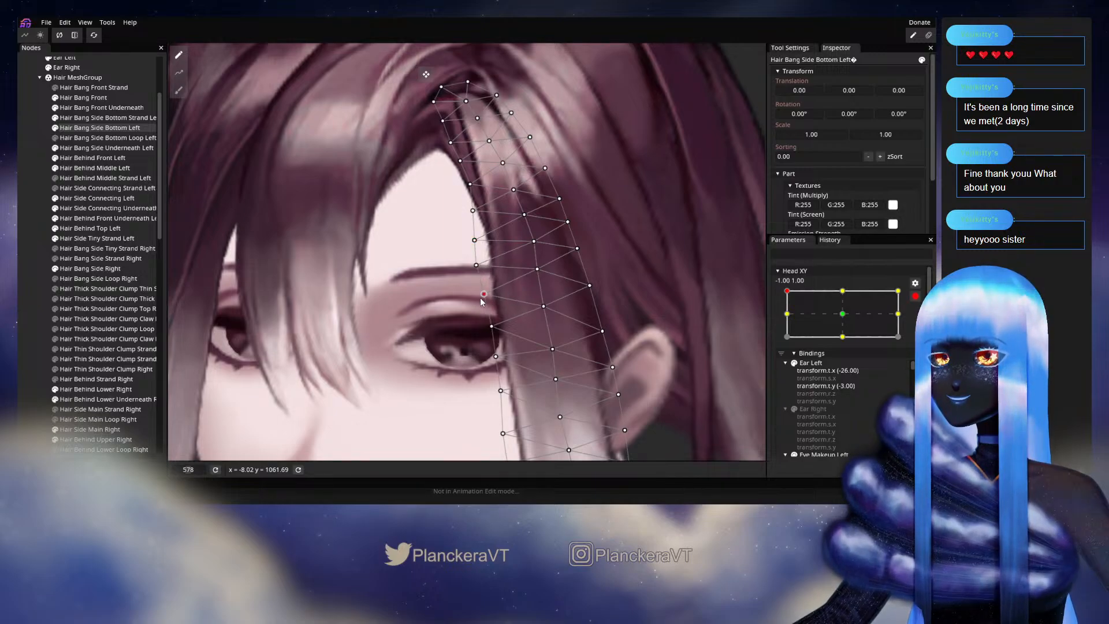
Adjust the centre and inner-edge vertices of the Hair Bang Side Bottom Left mesh beside the eye and forehead at Head XY -1.00, 1.00.
click(537, 269)
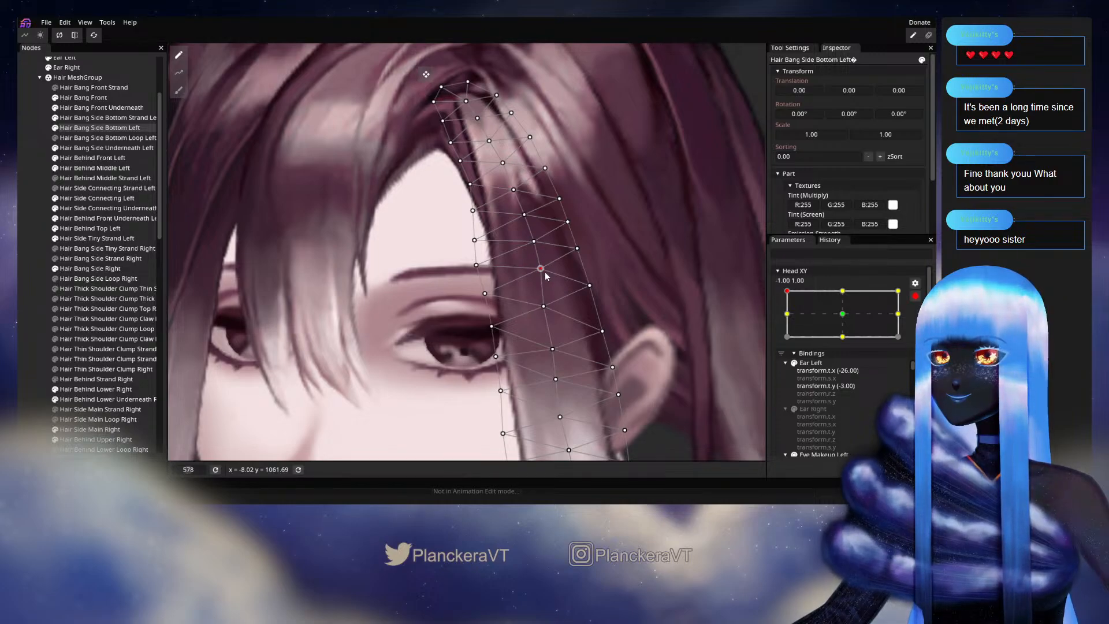
scroll(546, 272, down, 2)
click(548, 260)
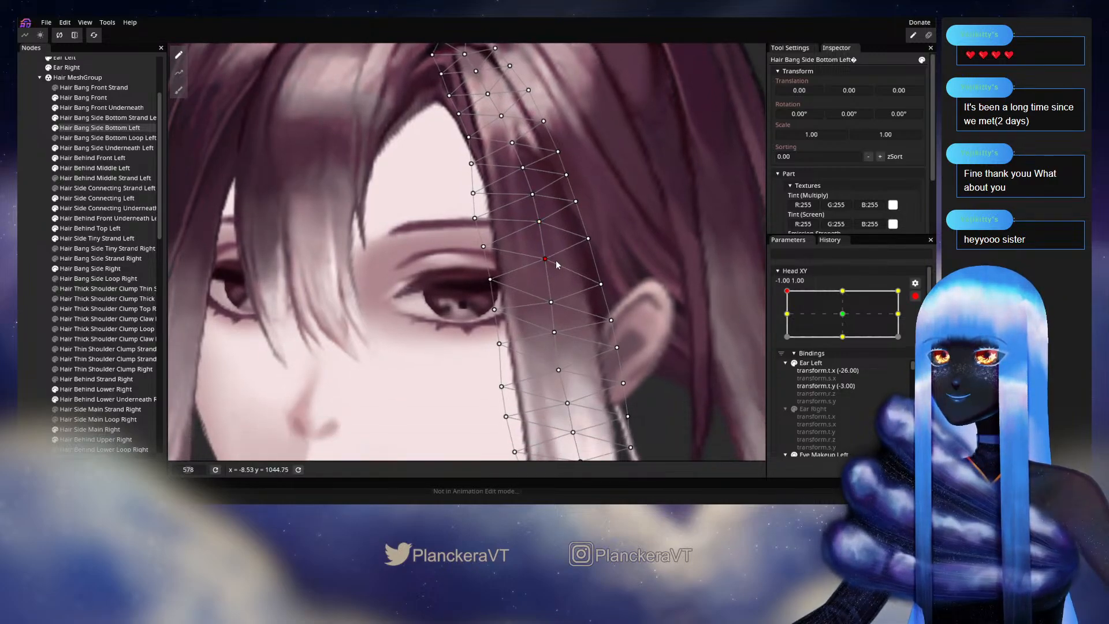
click(481, 248)
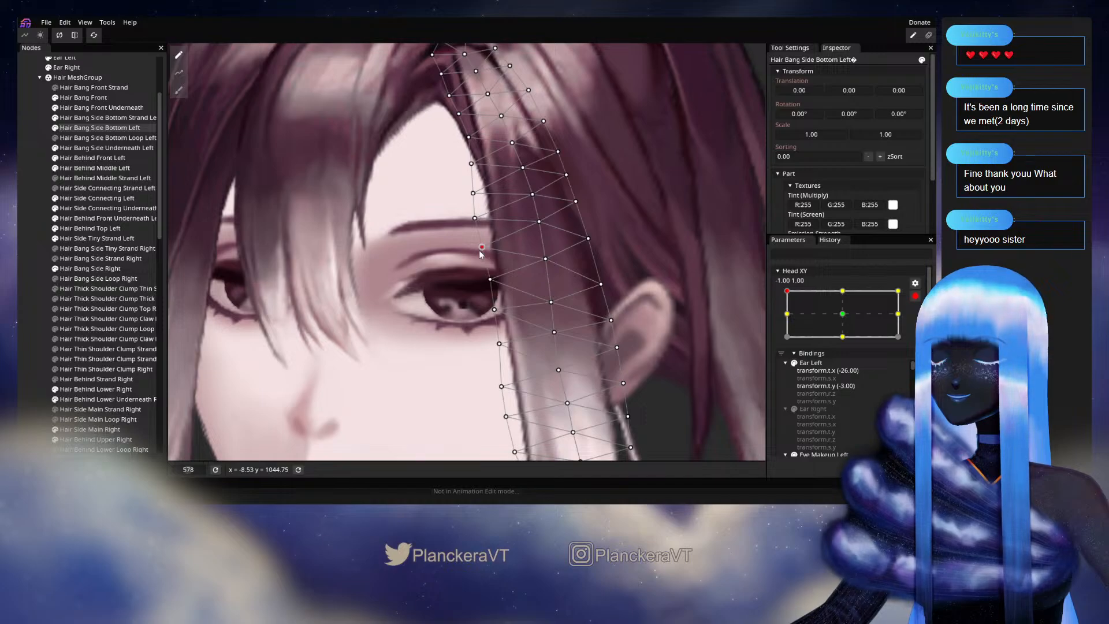
click(490, 279)
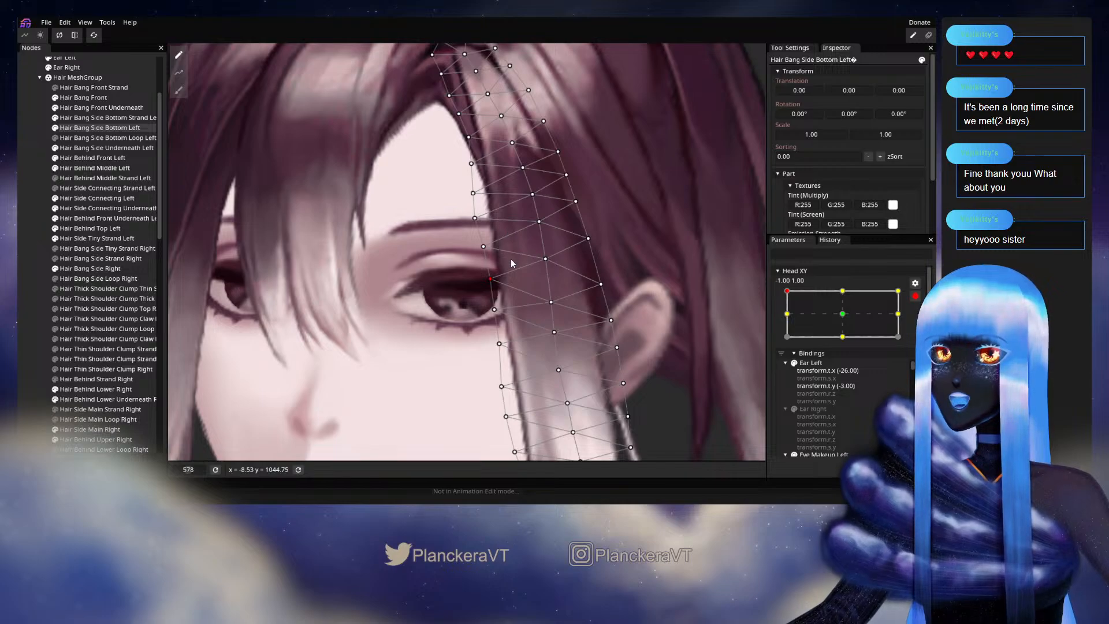
drag(520, 245, 552, 258)
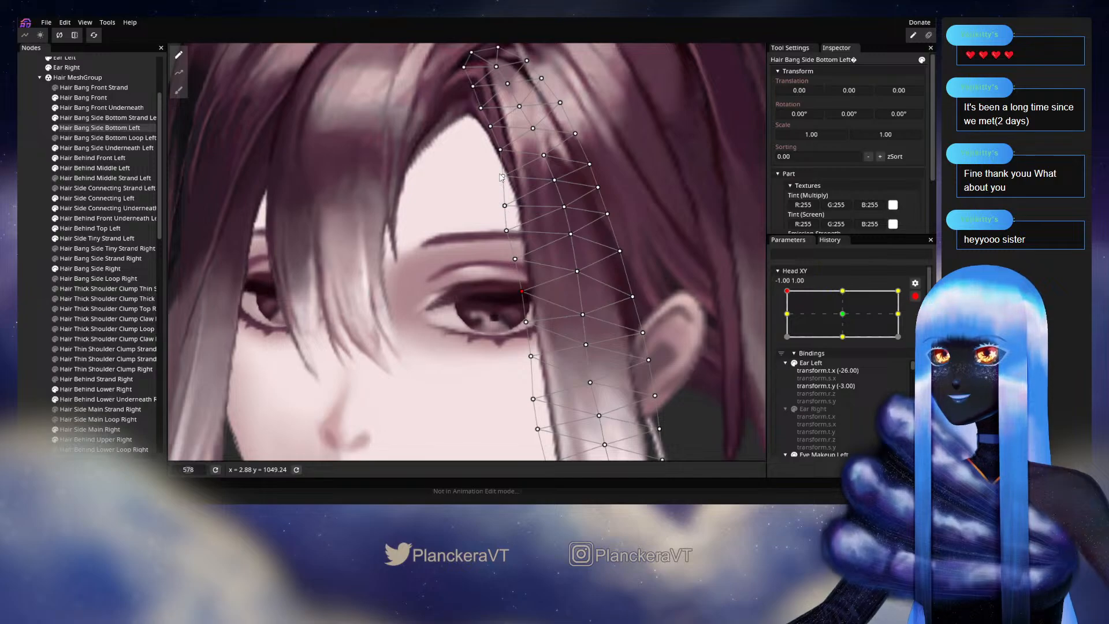
drag(501, 177, 512, 211)
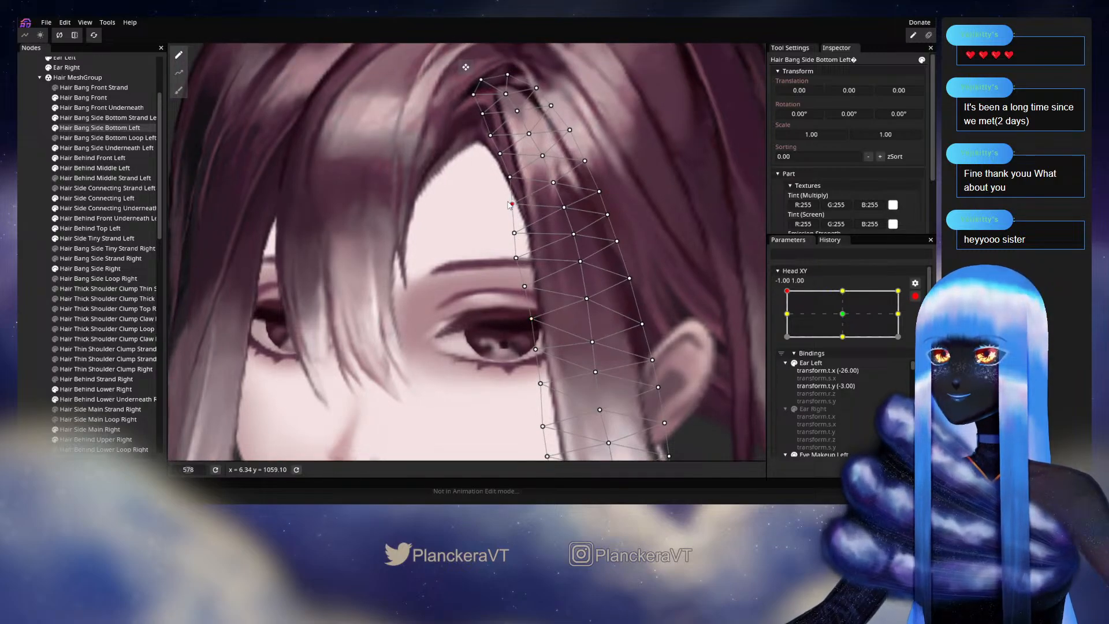
click(484, 338)
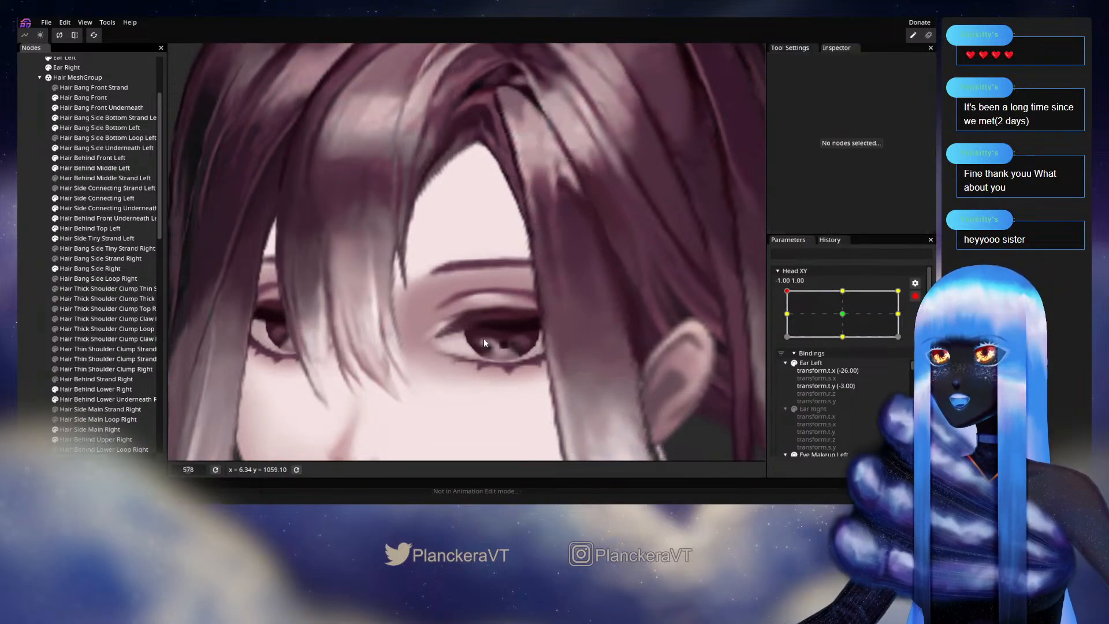
Leave Head XY keypoint editing and preview the head movement around the -1.00, 1.00 corner.
scroll(576, 331, down, 5)
scroll(588, 334, down, 2)
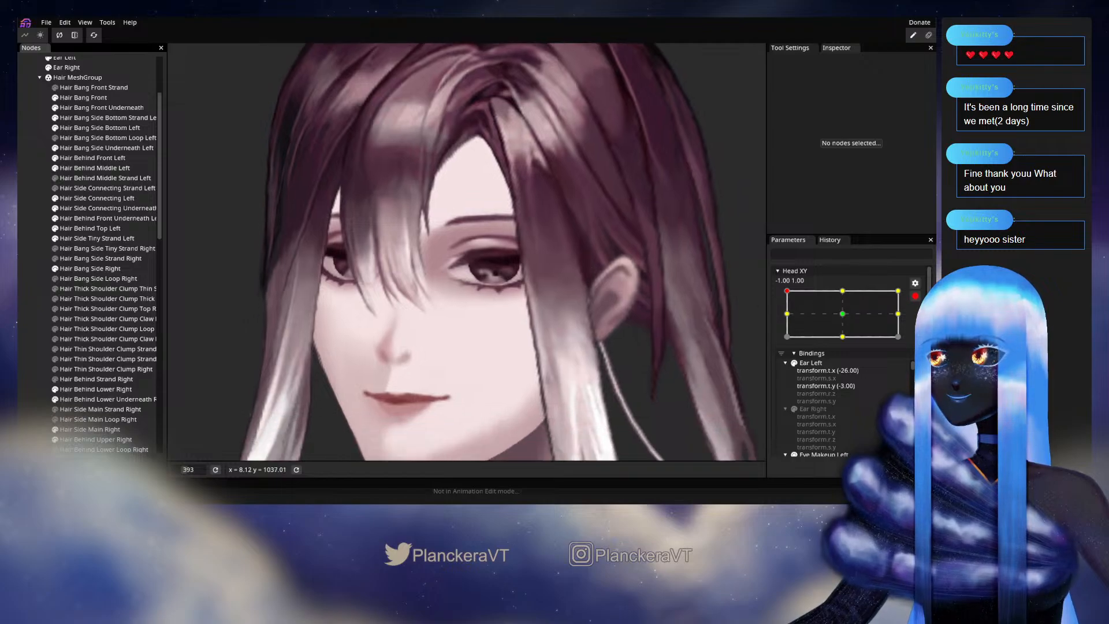
click(916, 296)
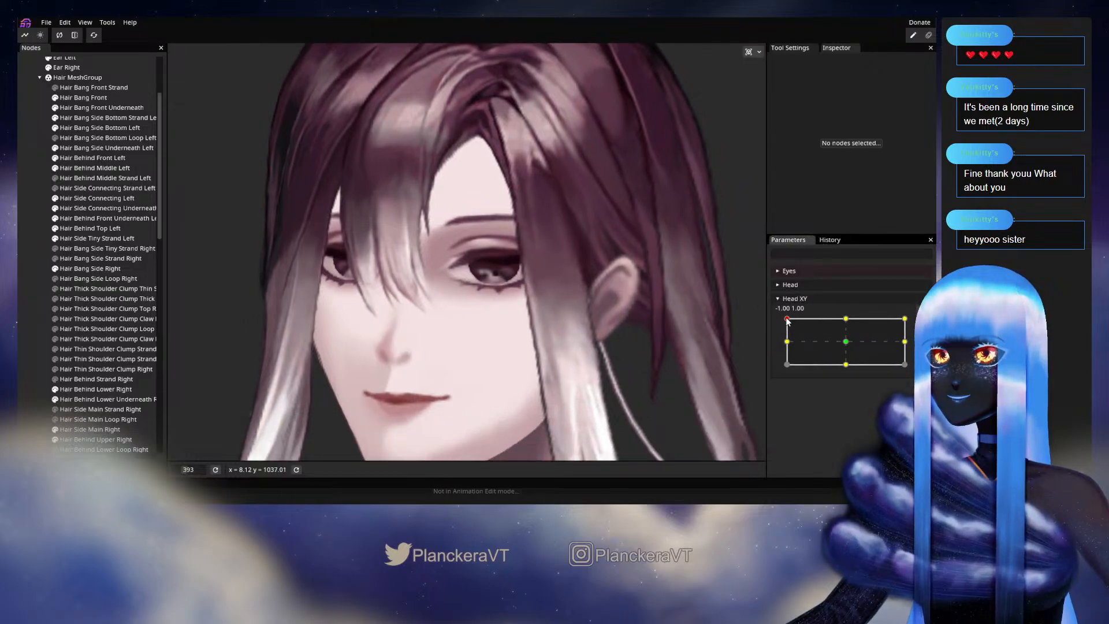
mouse_move(787, 321)
mouse_down()
mouse_move(776, 349)
mouse_move(775, 319)
mouse_up()
Reopen the Head XY -1.00, 1.00 keypoint for editing and refine Hair Bang Side Bottom Left's inner-edge vertices along the forehead.
click(922, 324)
scroll(559, 235, up, 2)
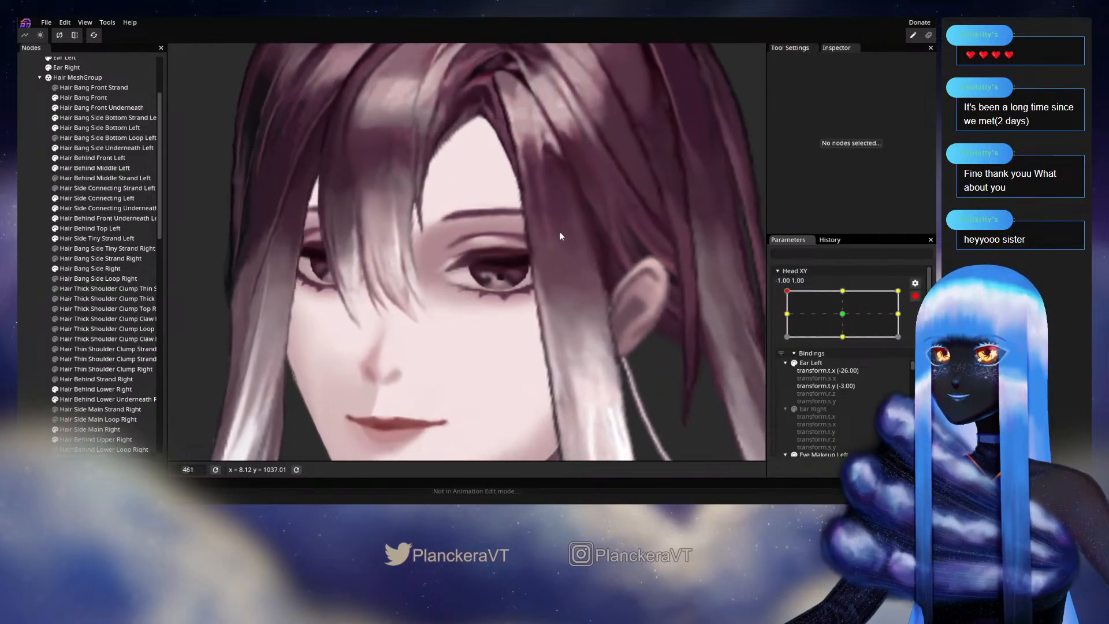
drag(559, 235, 534, 312)
scroll(537, 304, up, 2)
scroll(536, 304, up, 1)
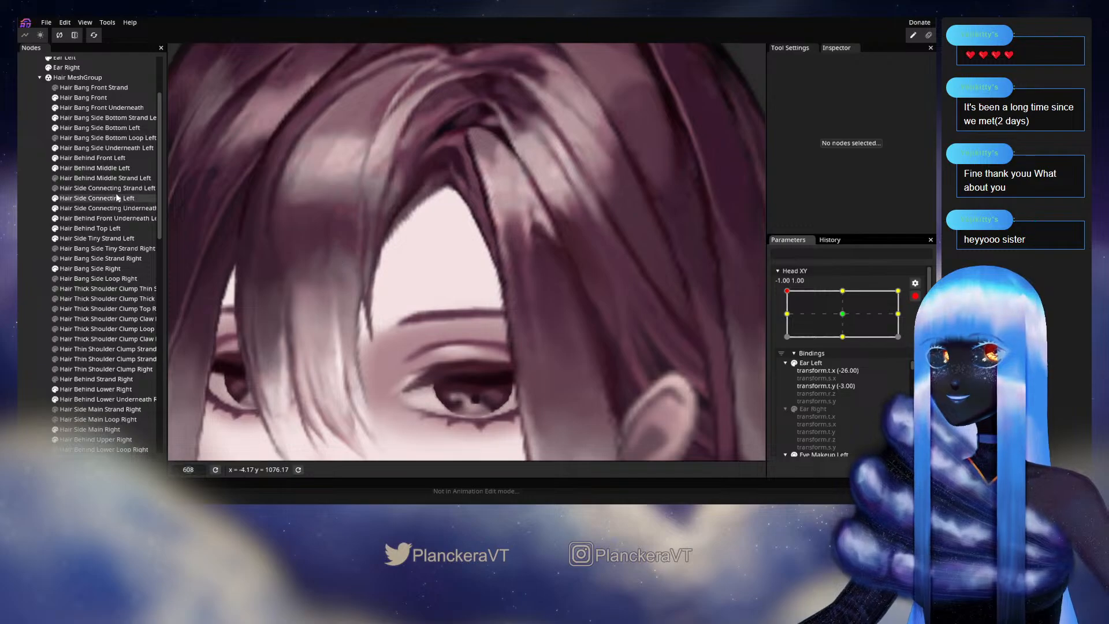
click(106, 127)
click(484, 252)
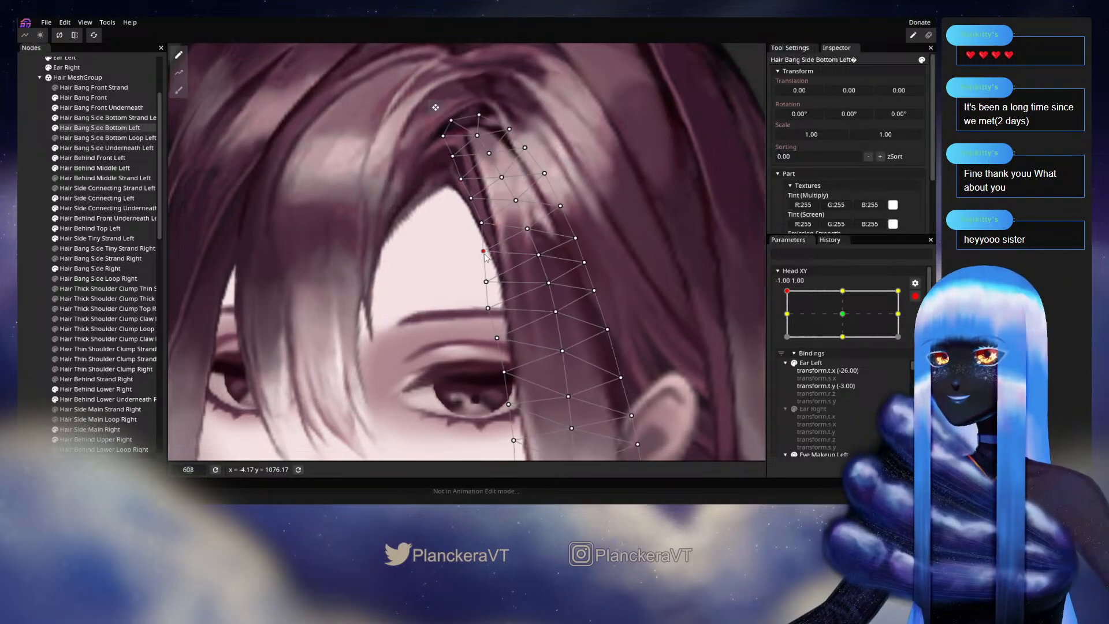
drag(487, 255, 486, 254)
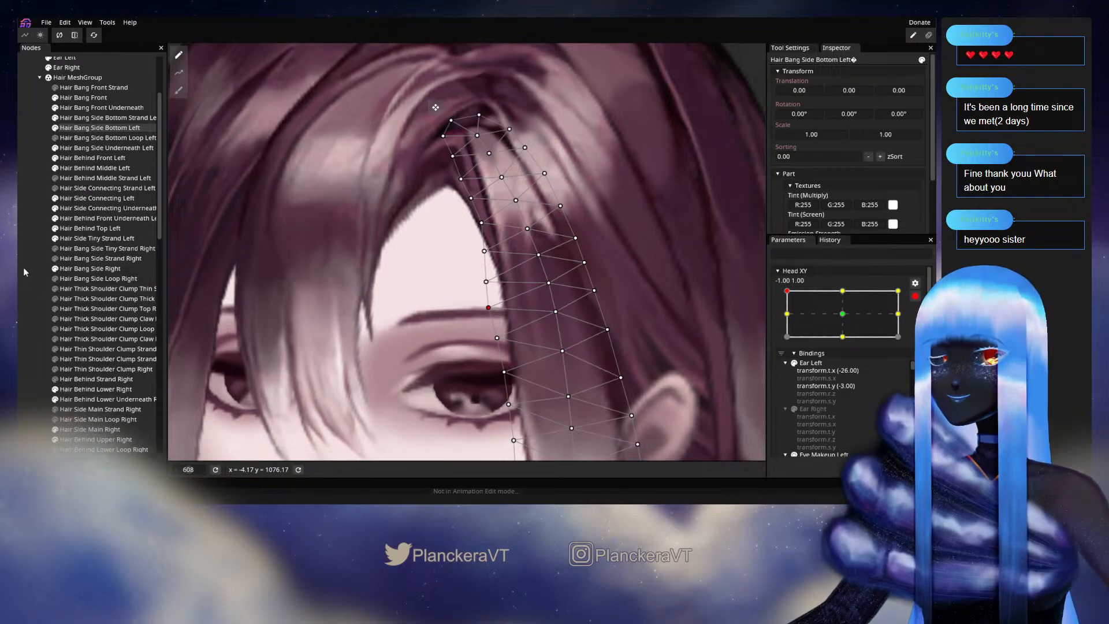
click(24, 268)
Stop editing the keypoint and sweep Head XY between the left-middle and -1.00, 1.00 poses to check the side bang's motion.
scroll(635, 320, down, 4)
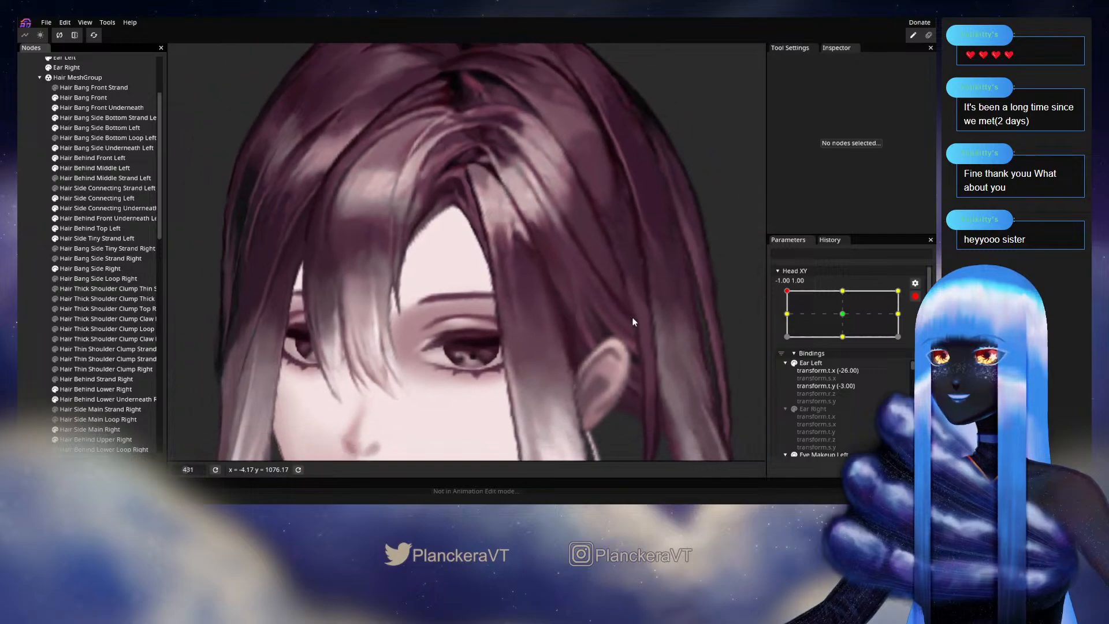
scroll(633, 321, down, 5)
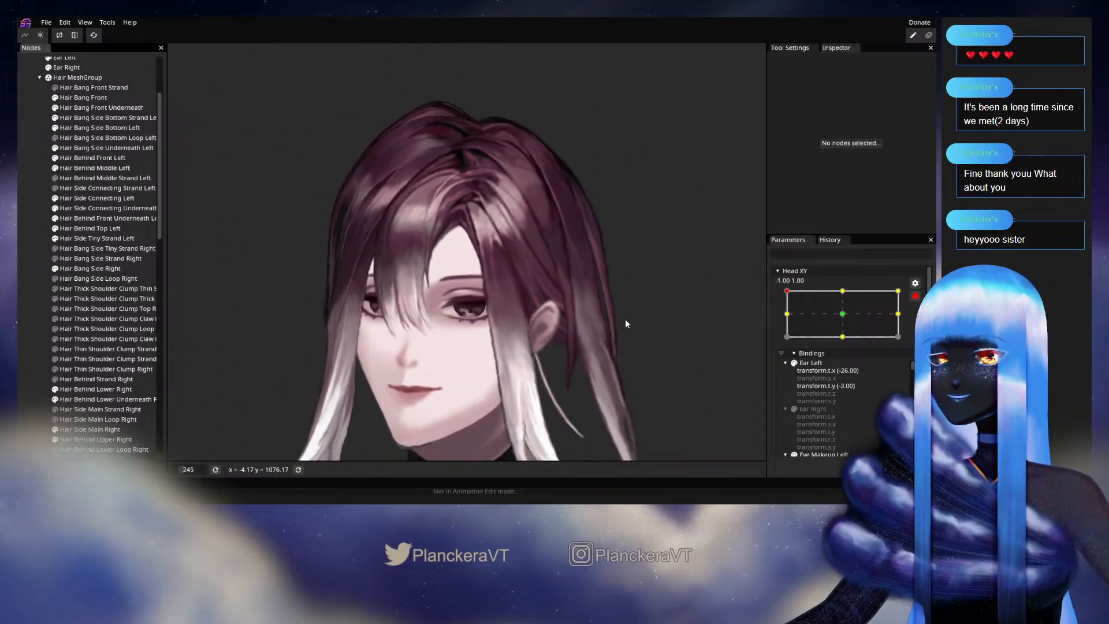
scroll(701, 291, down, 1)
click(916, 296)
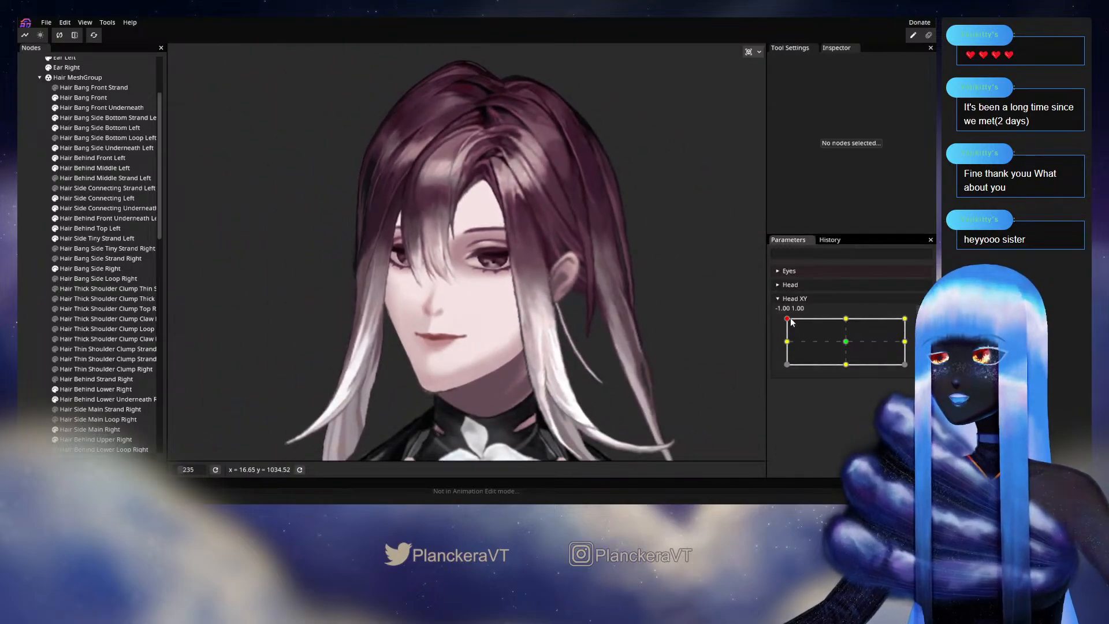
mouse_move(788, 321)
mouse_down()
mouse_move(776, 345)
mouse_move(777, 318)
mouse_up()
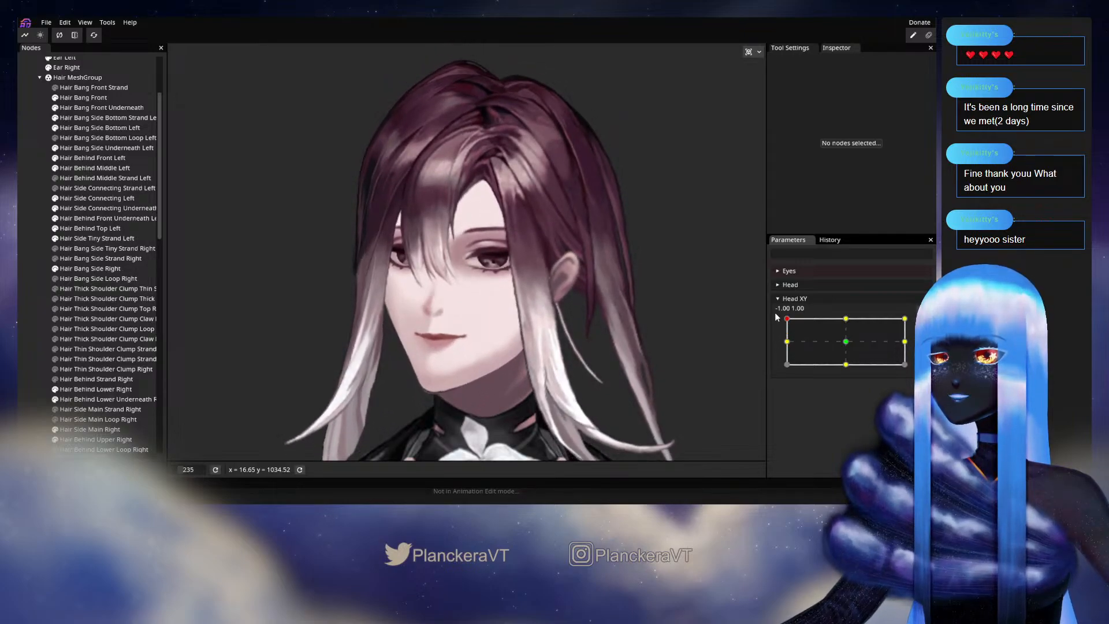
scroll(622, 295, up, 5)
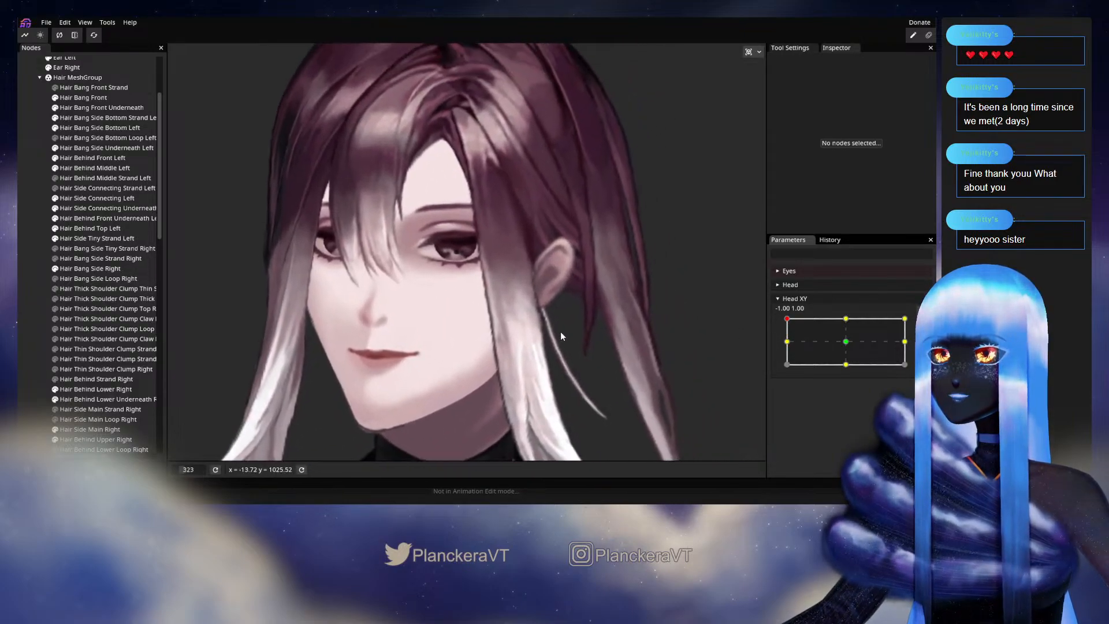
drag(787, 320, 786, 345)
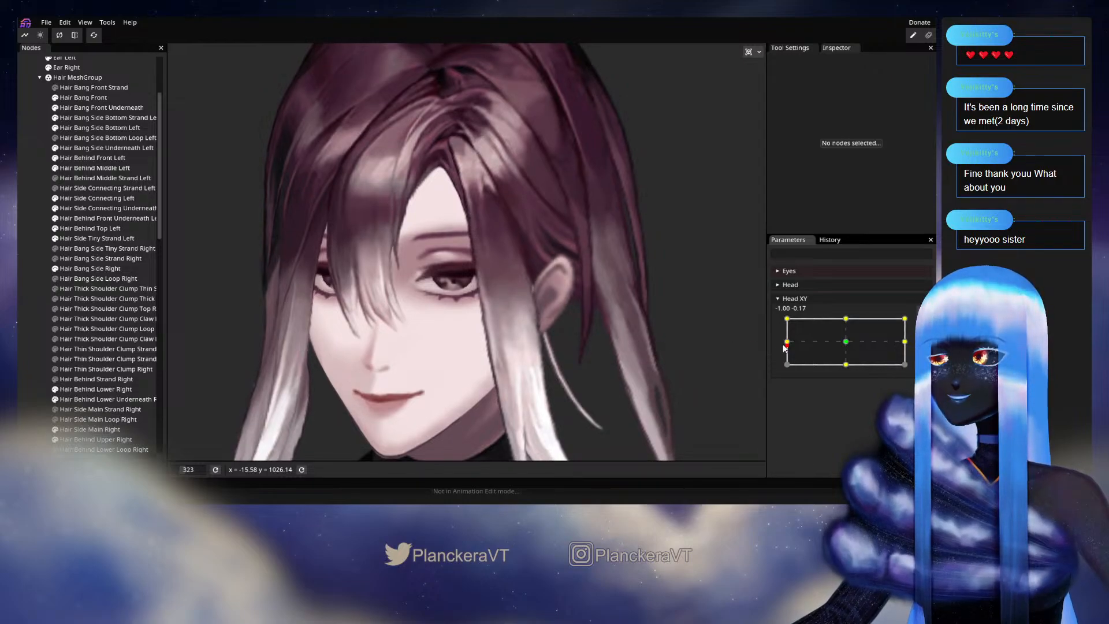
drag(786, 344, 787, 317)
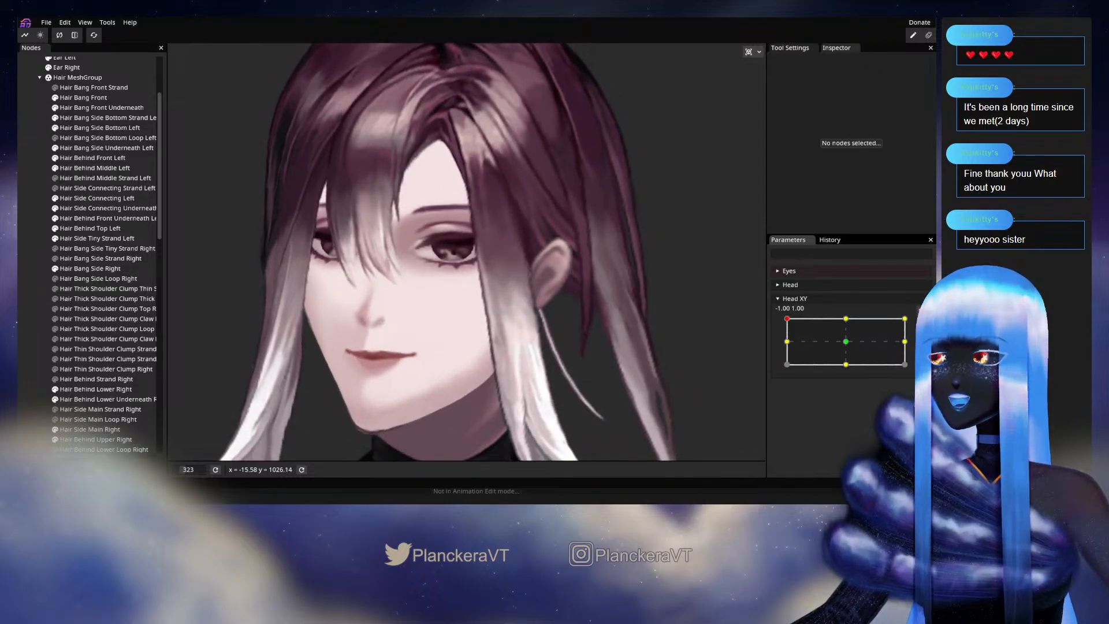
Resume editing Head XY at -1.00, 1.00 and shift Hair Bang Side Bottom Left's centre and outer vertices level with the eye and ear.
click(922, 324)
scroll(480, 291, up, 3)
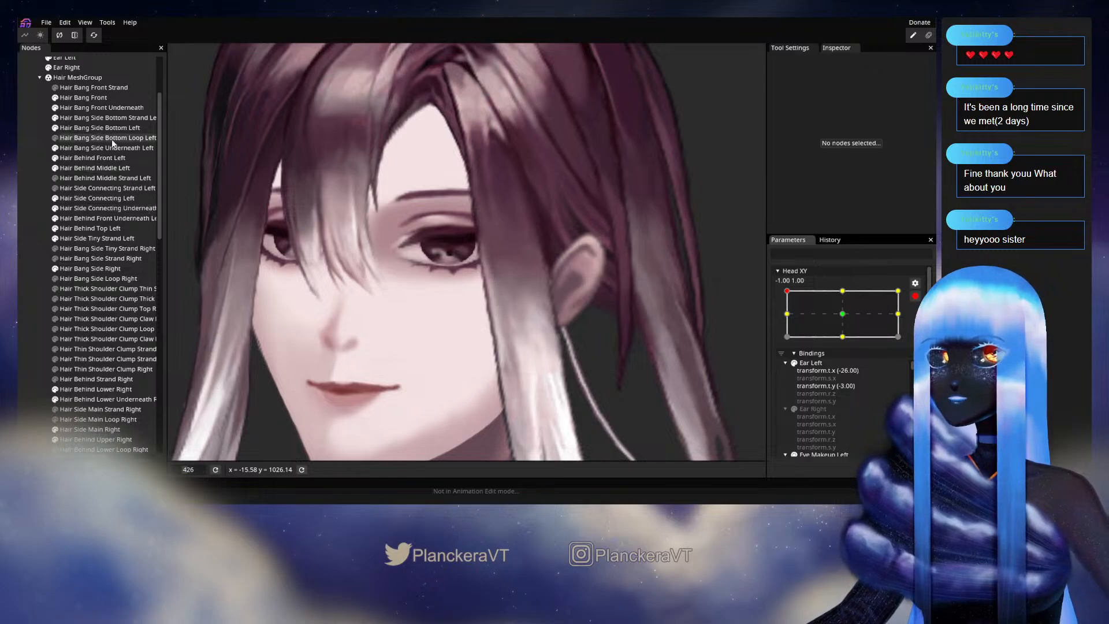
click(95, 127)
scroll(529, 331, up, 1)
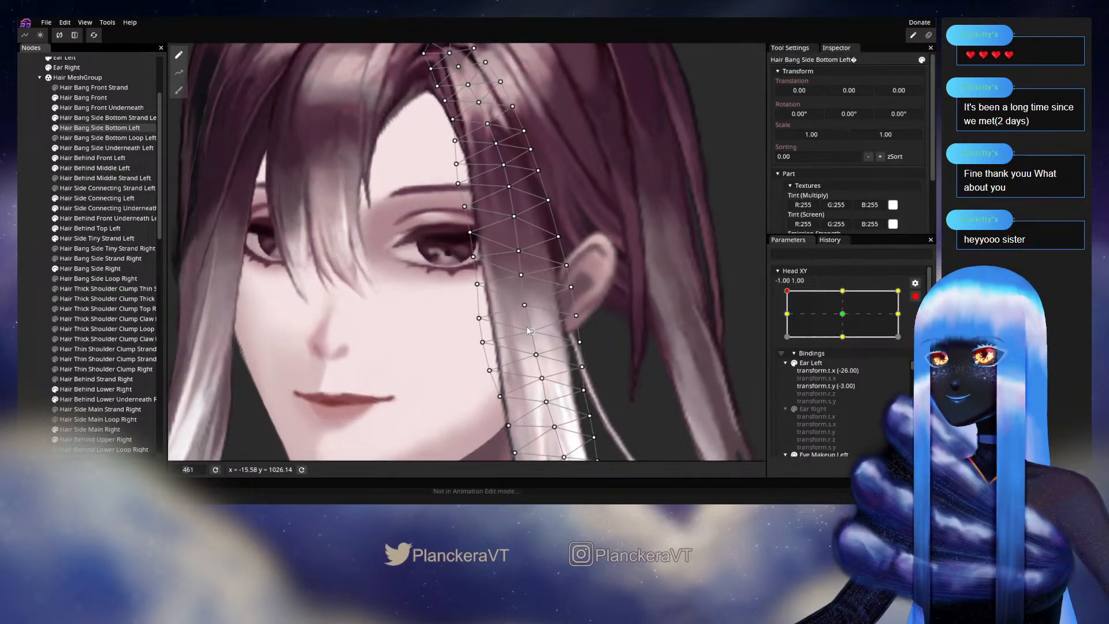
scroll(527, 330, up, 3)
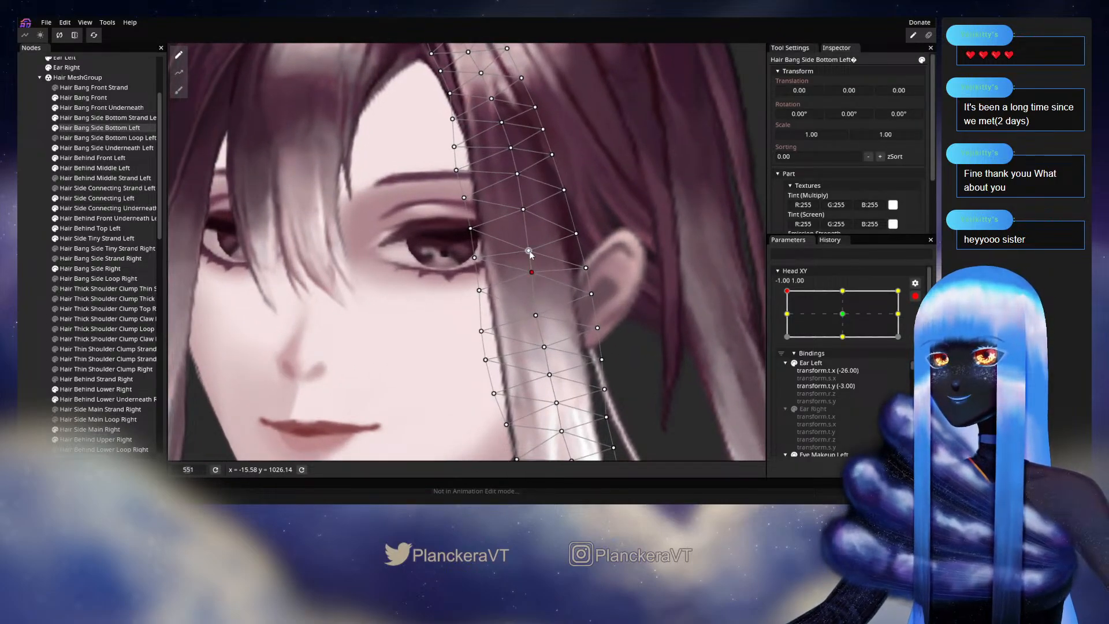
drag(529, 253, 576, 230)
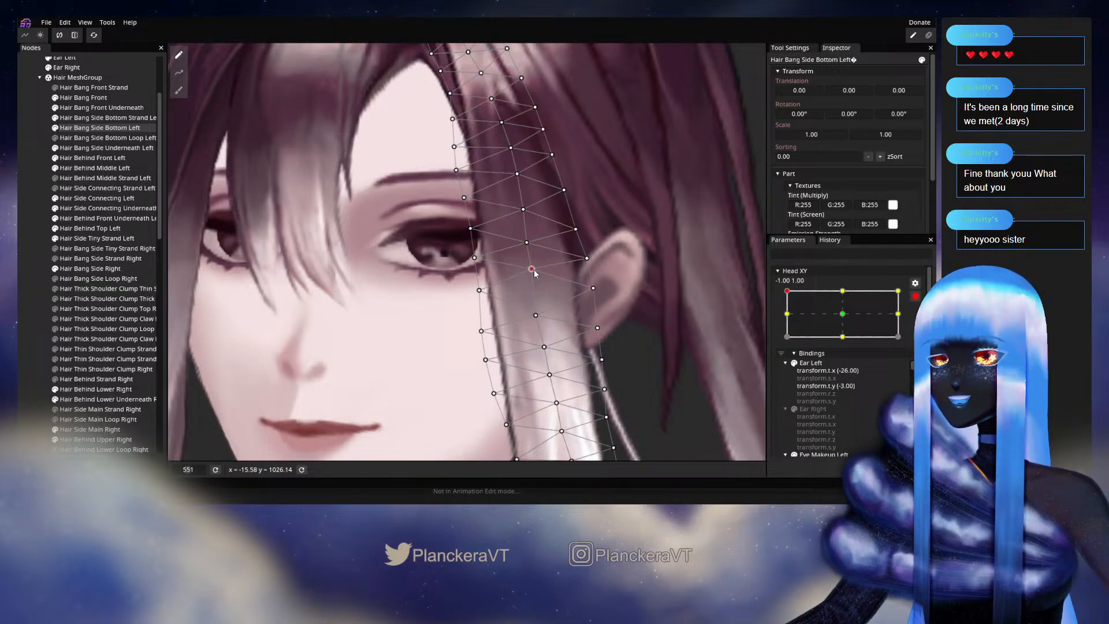
scroll(534, 271, down, 3)
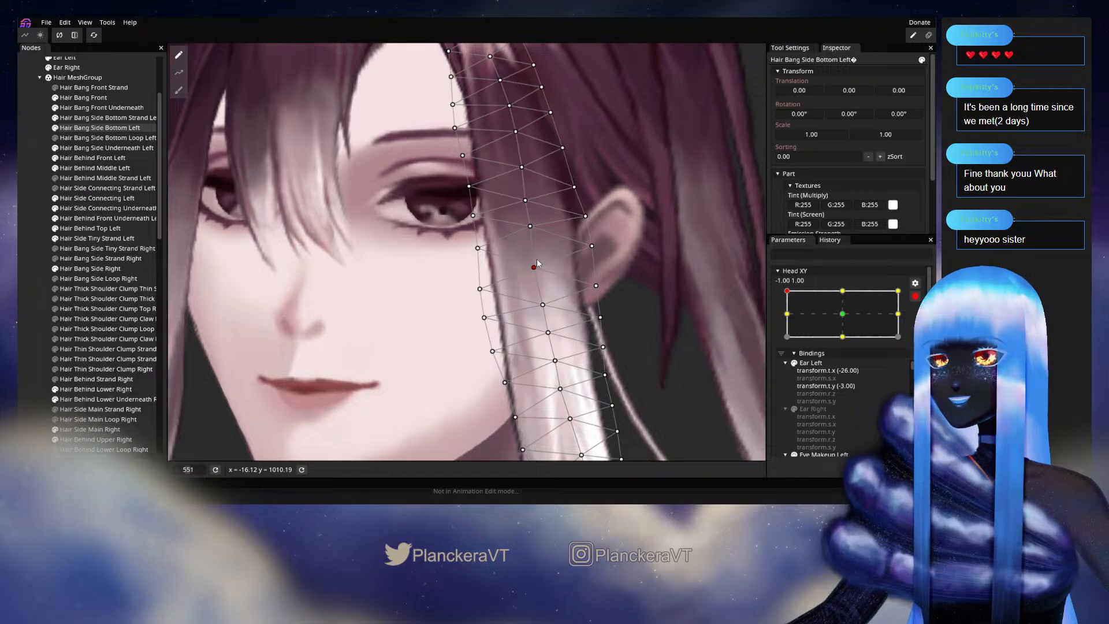
drag(536, 259, 536, 254)
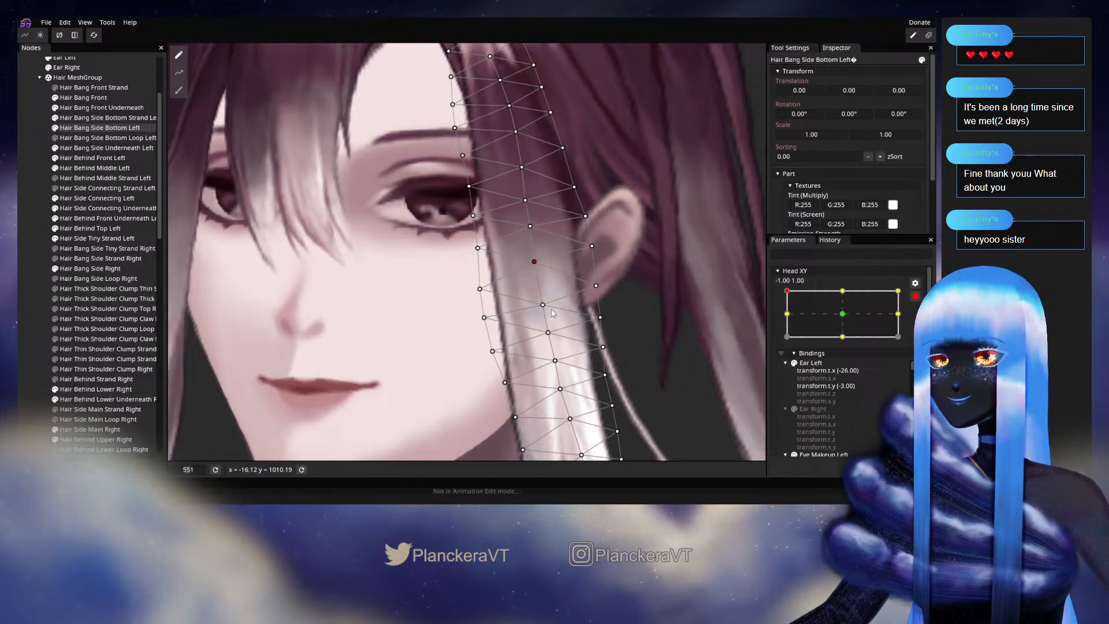
Even out the side bang's centre-line vertices beside the cheek and its outer-edge vertices over the ear.
drag(543, 307, 591, 276)
click(592, 244)
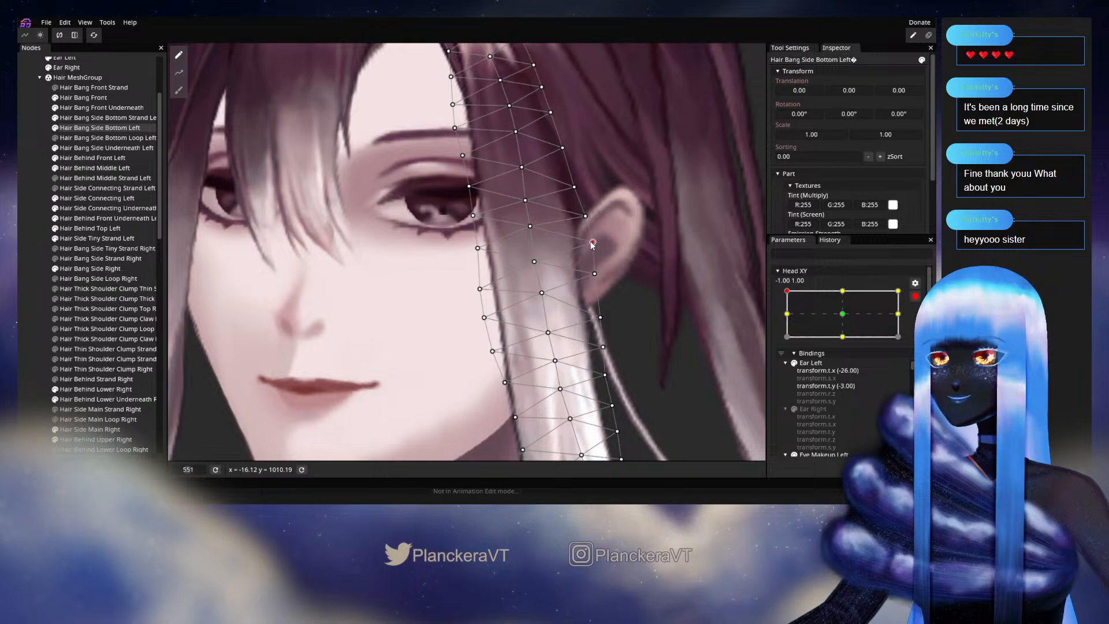
drag(585, 214, 545, 278)
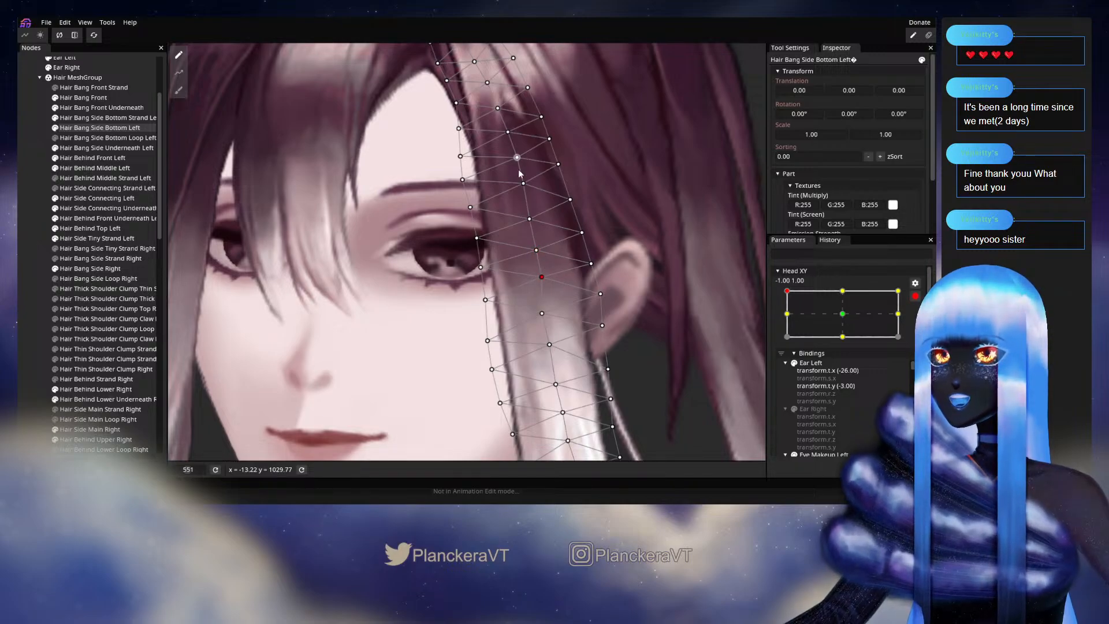
drag(560, 274, 561, 234)
click(544, 272)
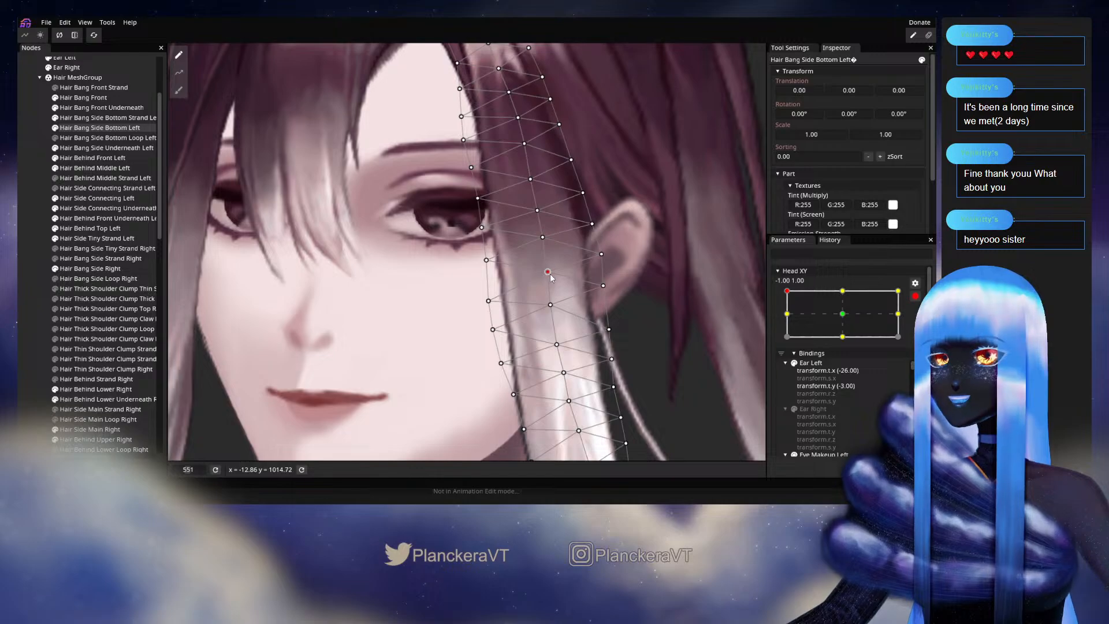
drag(552, 308, 558, 251)
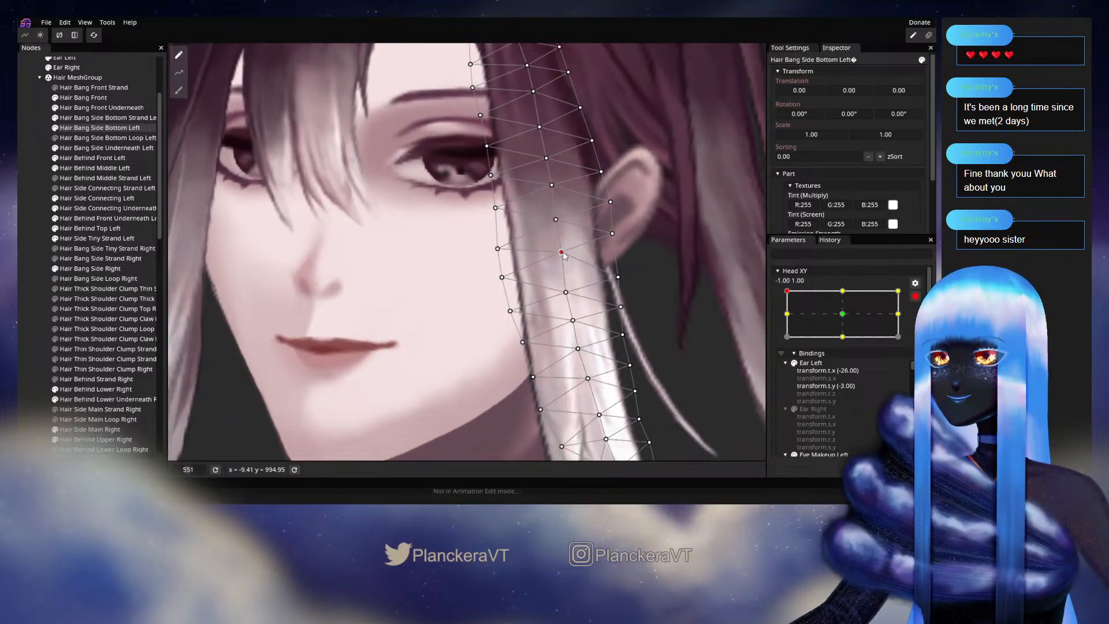
click(561, 251)
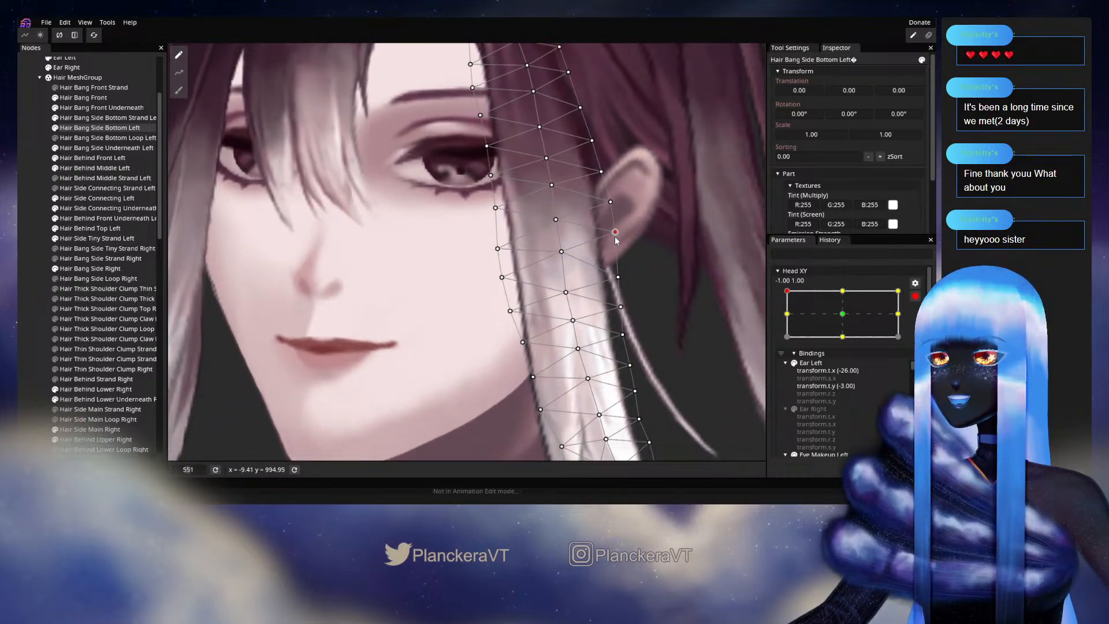
Adjust the side bang's outer-edge vertices from above the ear down past the earlobe, finishing by deselecting the part.
drag(614, 236, 583, 280)
drag(570, 217, 569, 183)
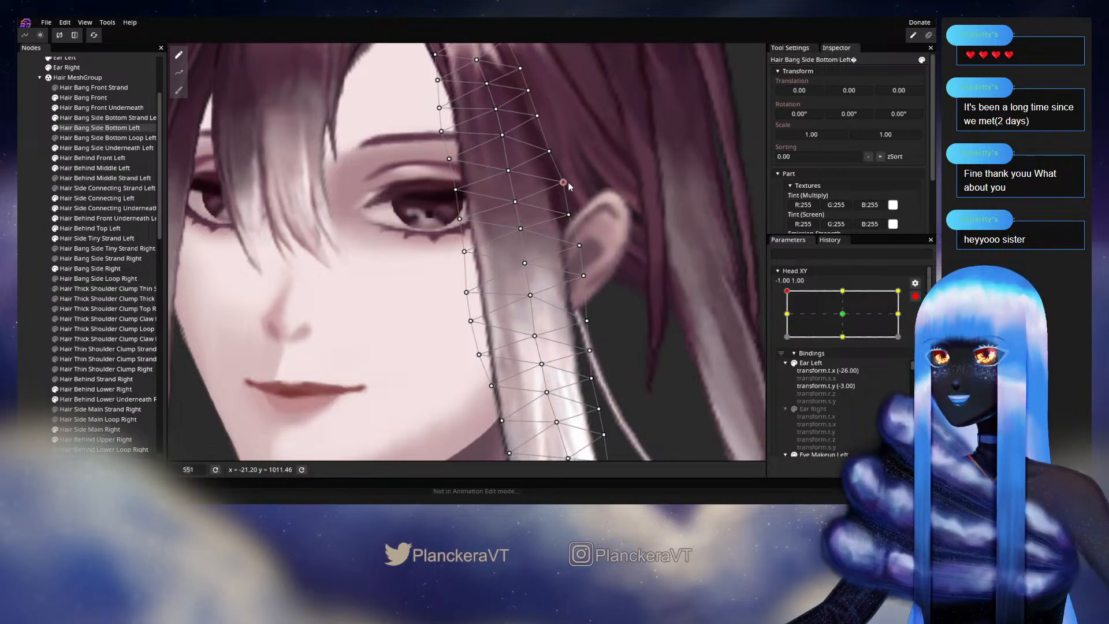
drag(587, 319, 535, 263)
drag(587, 288, 607, 298)
scroll(632, 279, down, 2)
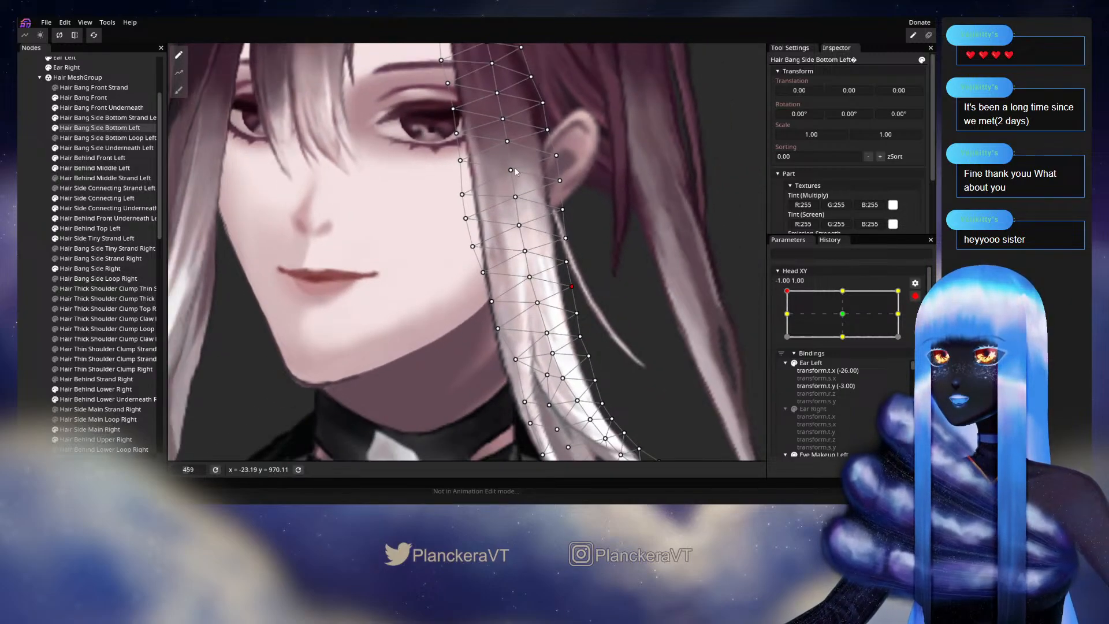
click(618, 273)
Stop editing the keypoint and nudge Head XY around the -1.00, 1.00 pose to check the side bang's motion.
scroll(619, 273, down, 3)
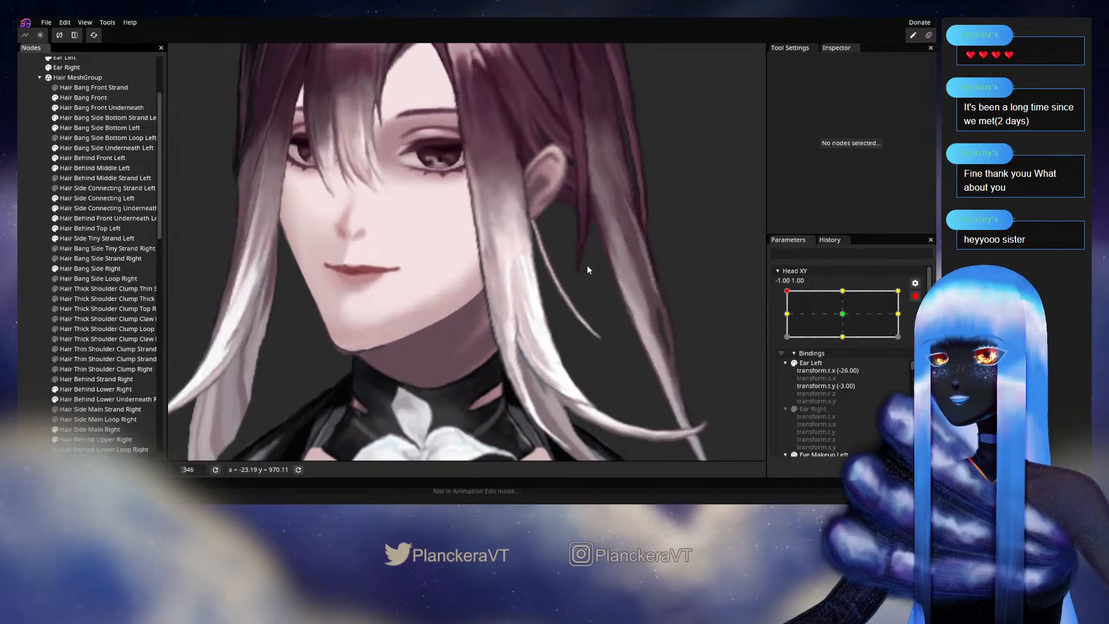
drag(588, 266, 628, 324)
click(915, 296)
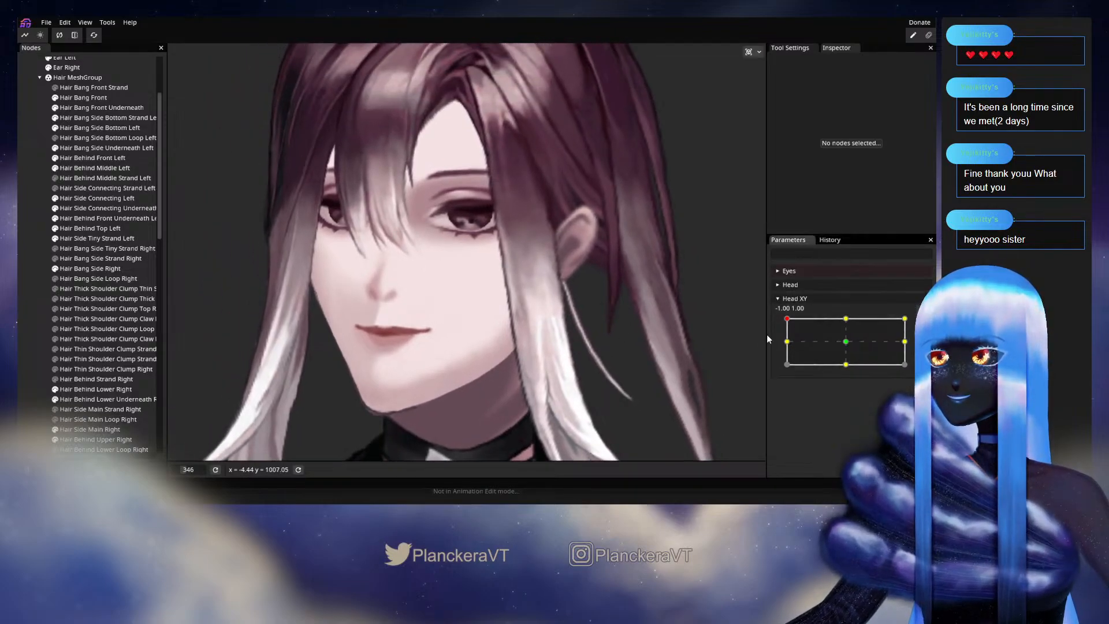
mouse_move(786, 324)
mouse_down()
mouse_move(778, 333)
mouse_move(777, 319)
mouse_up()
Resume editing Head XY at -1.00, 1.00 and straighten Hair Bang Side Bottom Left's centre-line vertices beside the eye and cheek.
scroll(460, 324, up, 5)
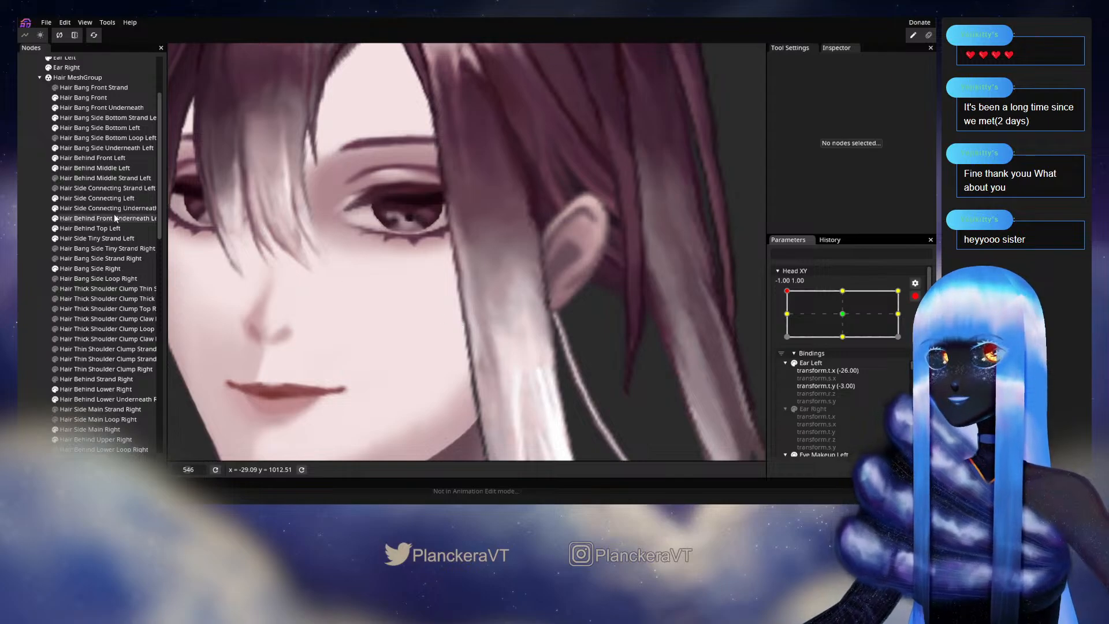
click(100, 128)
scroll(467, 302, up, 1)
scroll(469, 299, up, 1)
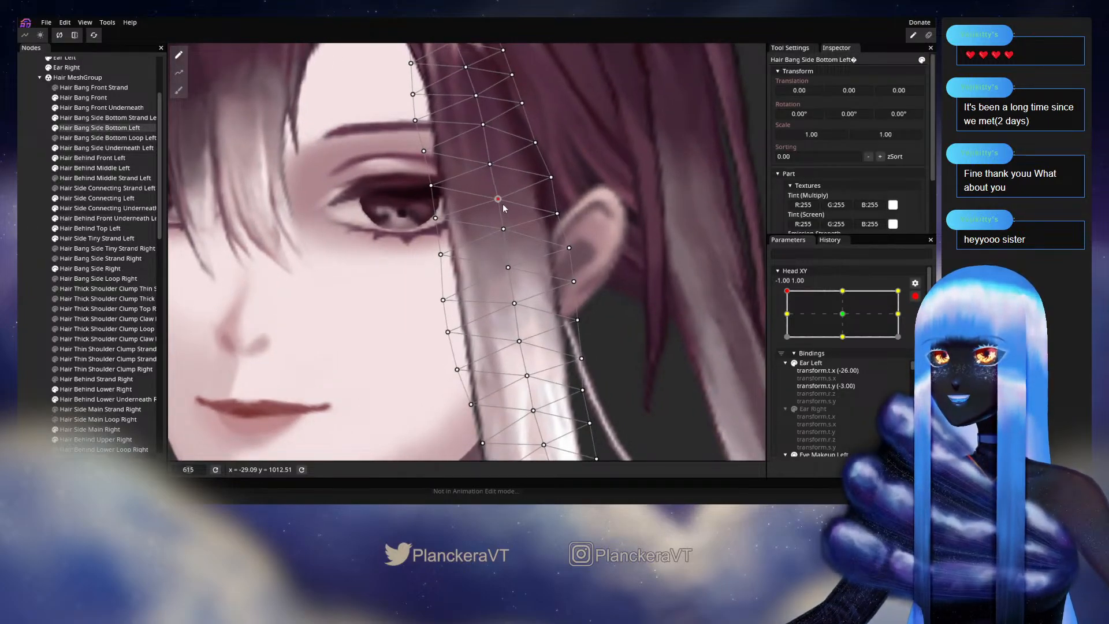
drag(507, 231, 510, 230)
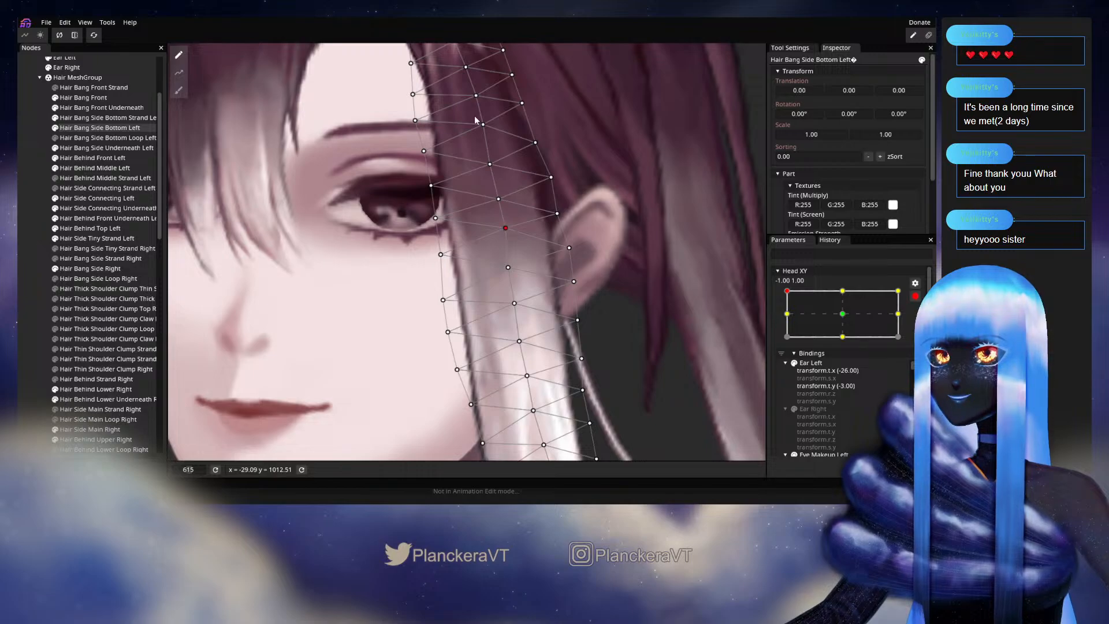
drag(508, 267, 512, 267)
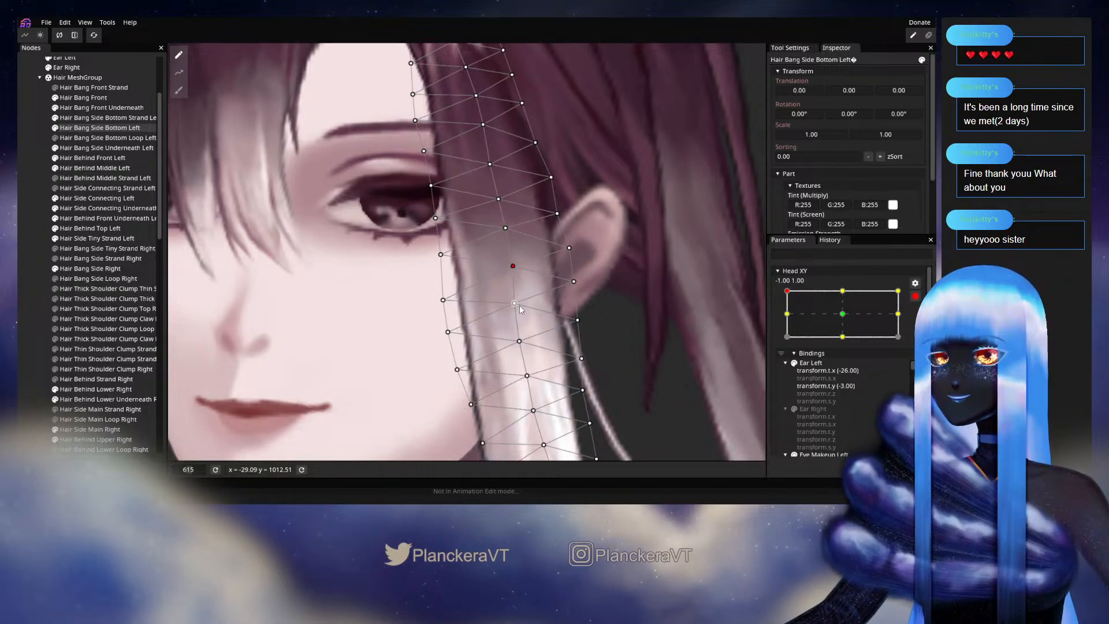
drag(519, 305, 525, 266)
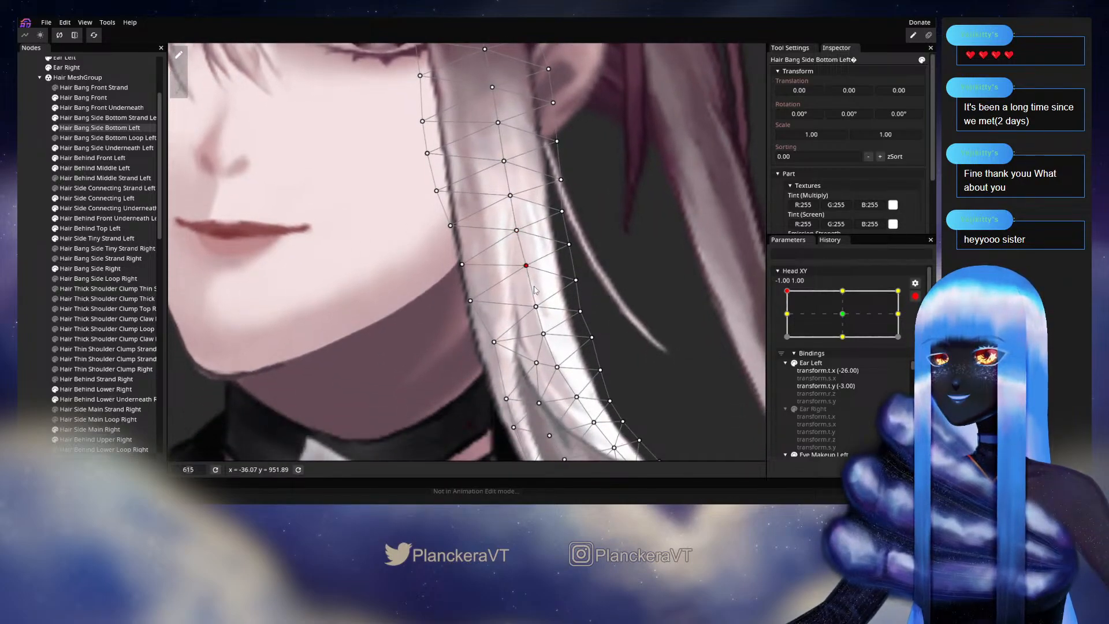
Adjust the side bang's lower centre-line vertices beside the jaw and neck, and deselect the part.
mouse_move(537, 312)
mouse_down()
mouse_move(524, 249)
mouse_move(544, 311)
mouse_up()
click(542, 310)
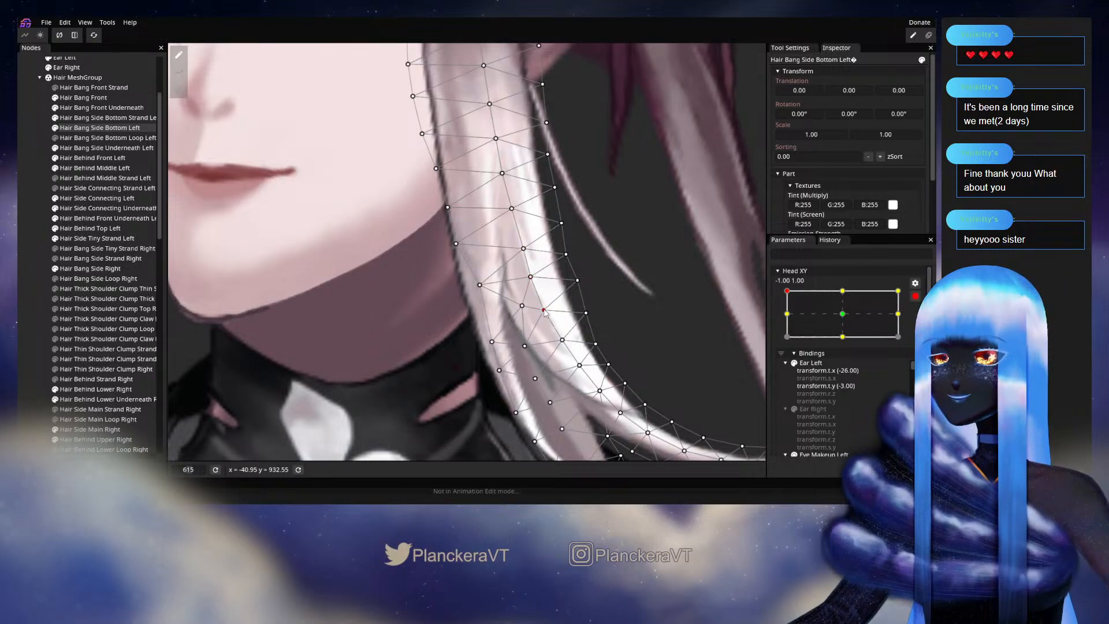
click(563, 340)
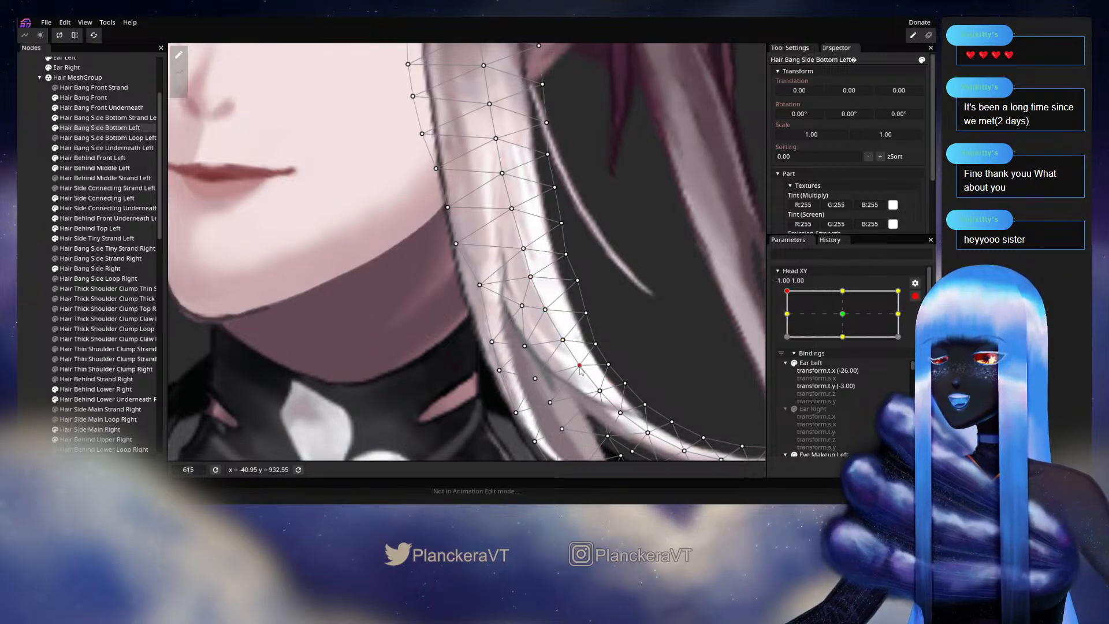
drag(371, 114, 395, 291)
click(29, 215)
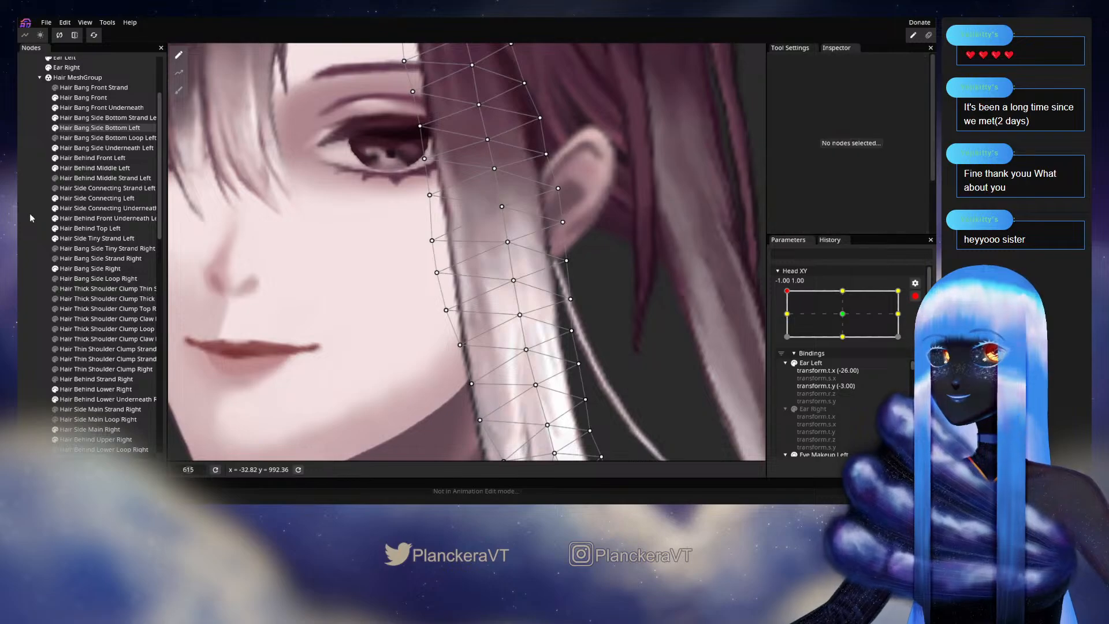
Inspect the reshaped side bang around the face, leave keypoint editing and test Head XY near -1.00, 1.00.
scroll(614, 284, down, 3)
drag(589, 267, 615, 286)
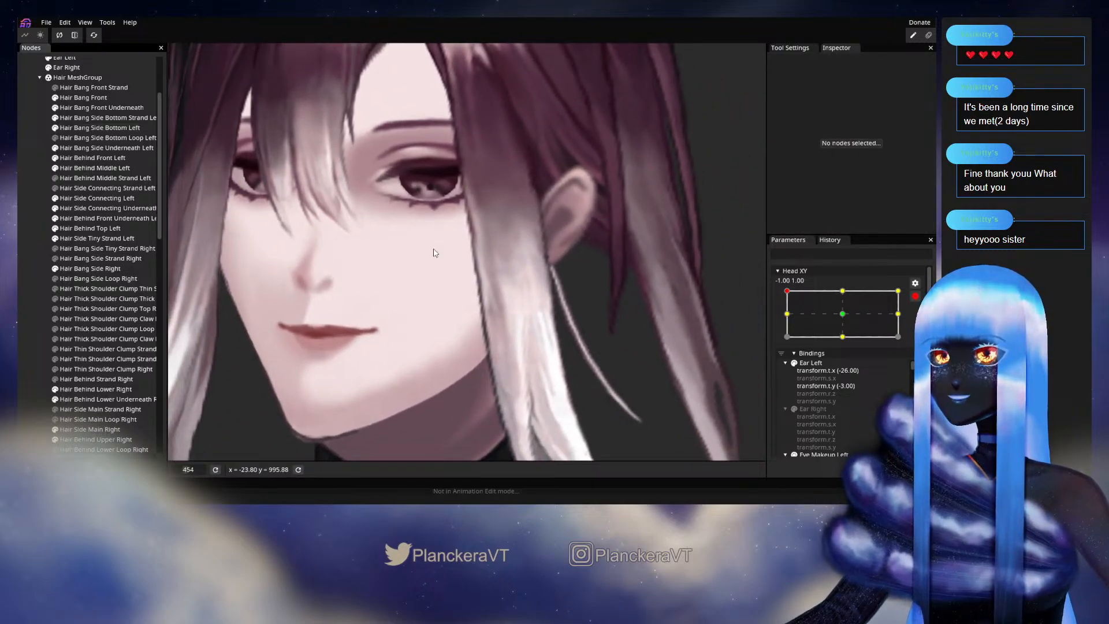
drag(478, 159, 488, 174)
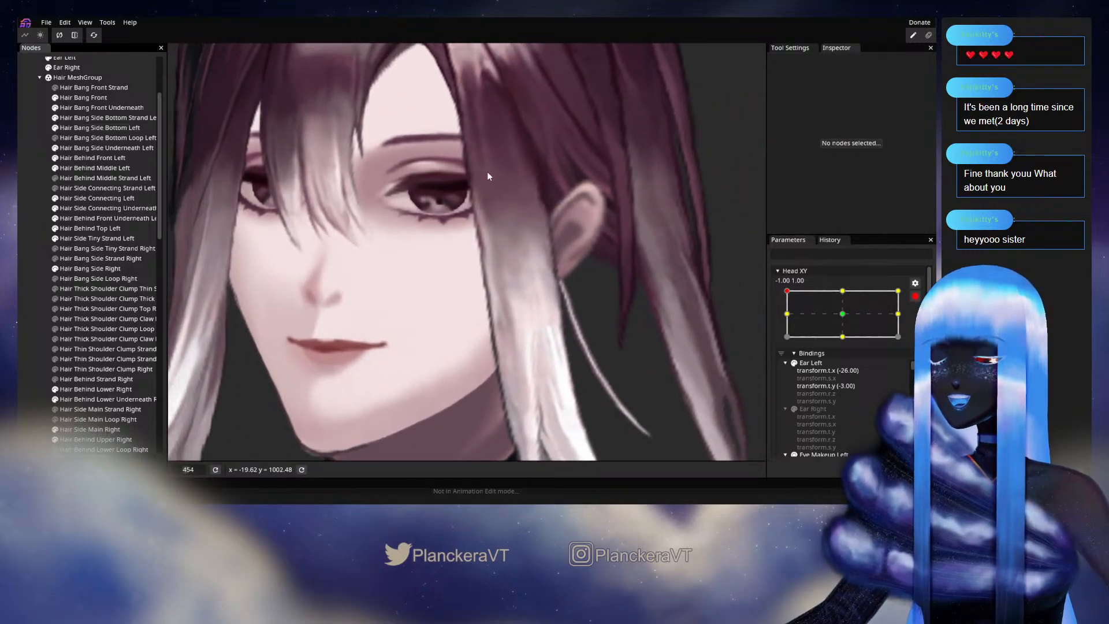
click(914, 297)
mouse_move(788, 319)
mouse_down()
mouse_move(787, 342)
mouse_move(785, 317)
mouse_up()
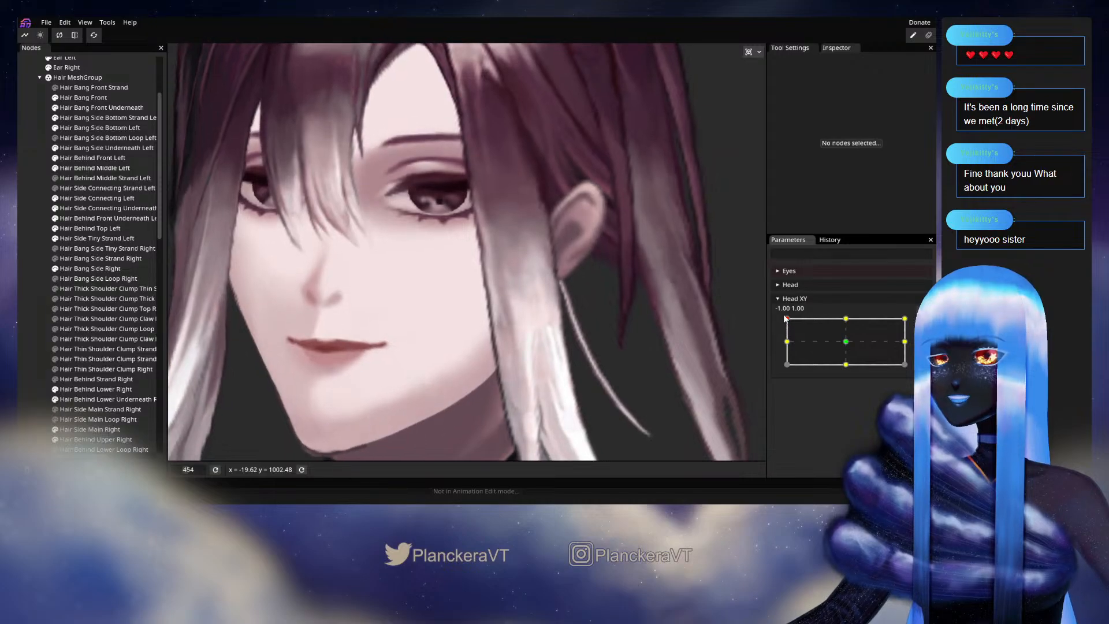
Resume editing Head XY at -1.00, 1.00 and adjust Hair Bang Side Bottom Strand Left's upper vertices between the eye and earlobe.
click(921, 324)
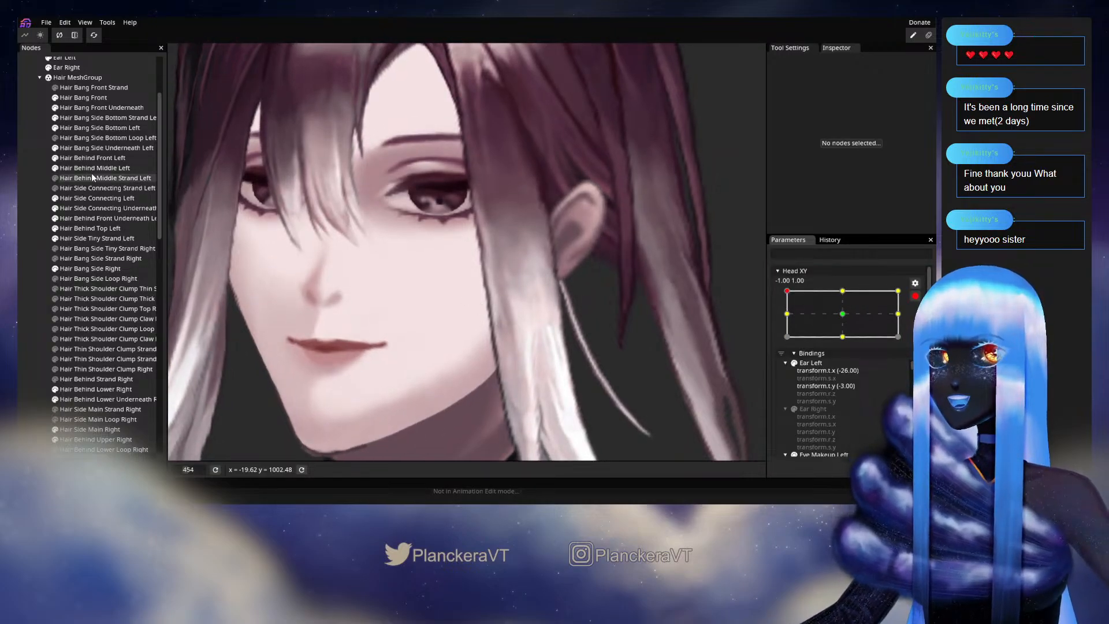
click(529, 273)
scroll(529, 274, up, 3)
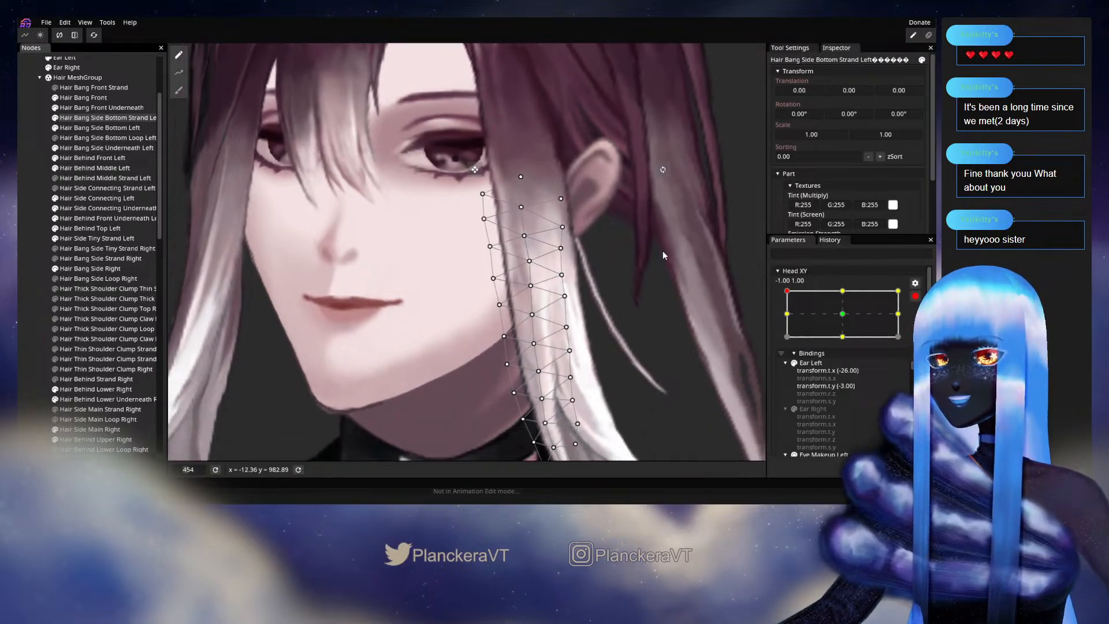
drag(548, 270, 545, 270)
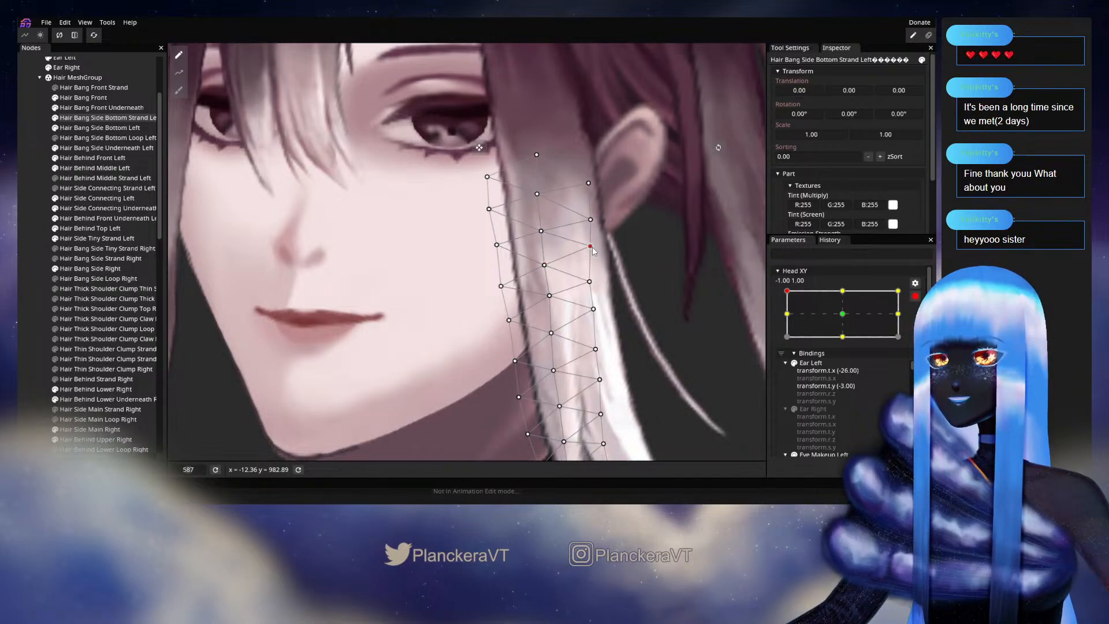
click(591, 219)
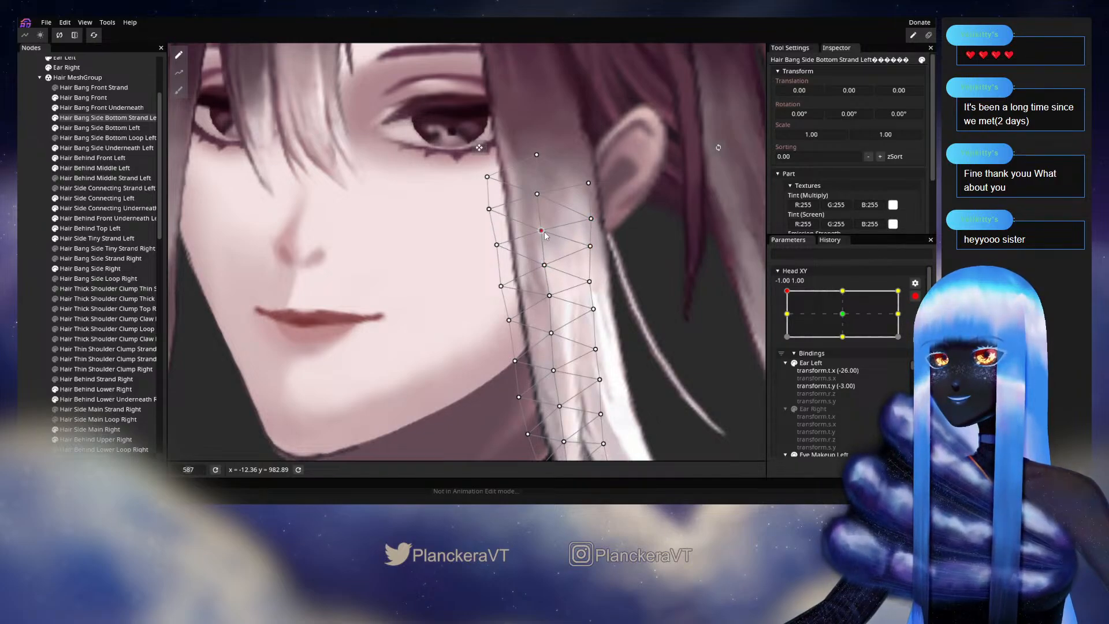
click(542, 230)
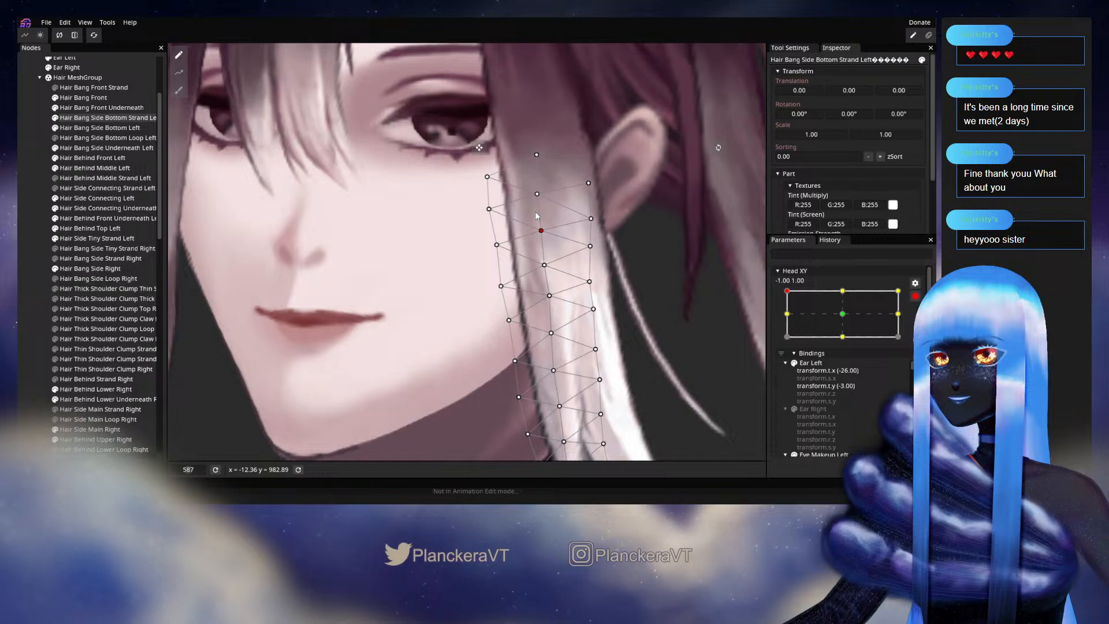
click(489, 209)
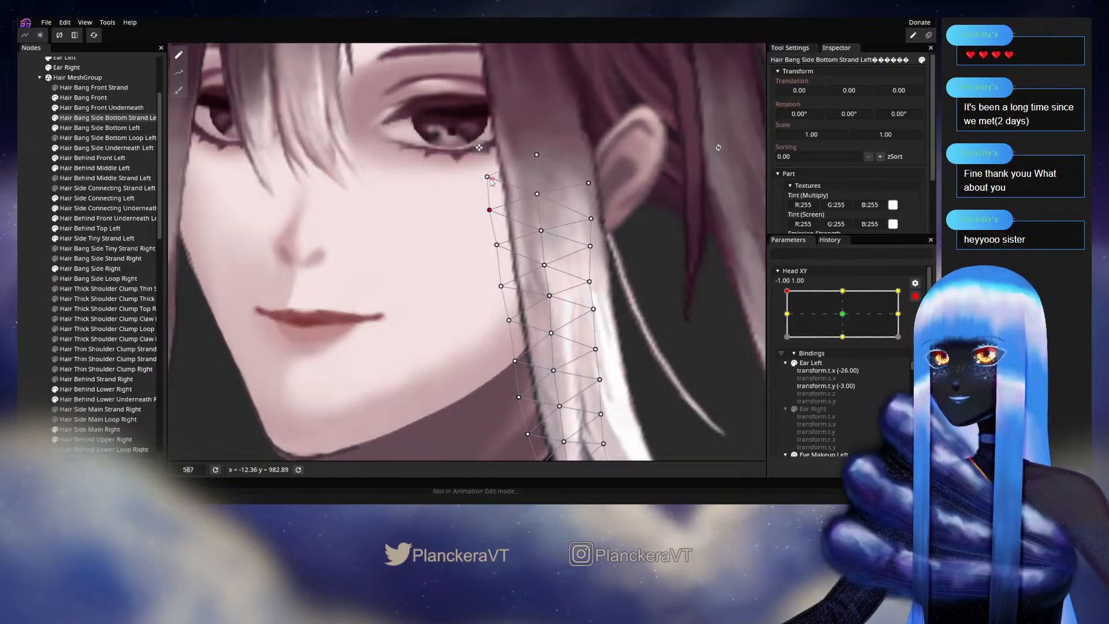
click(533, 194)
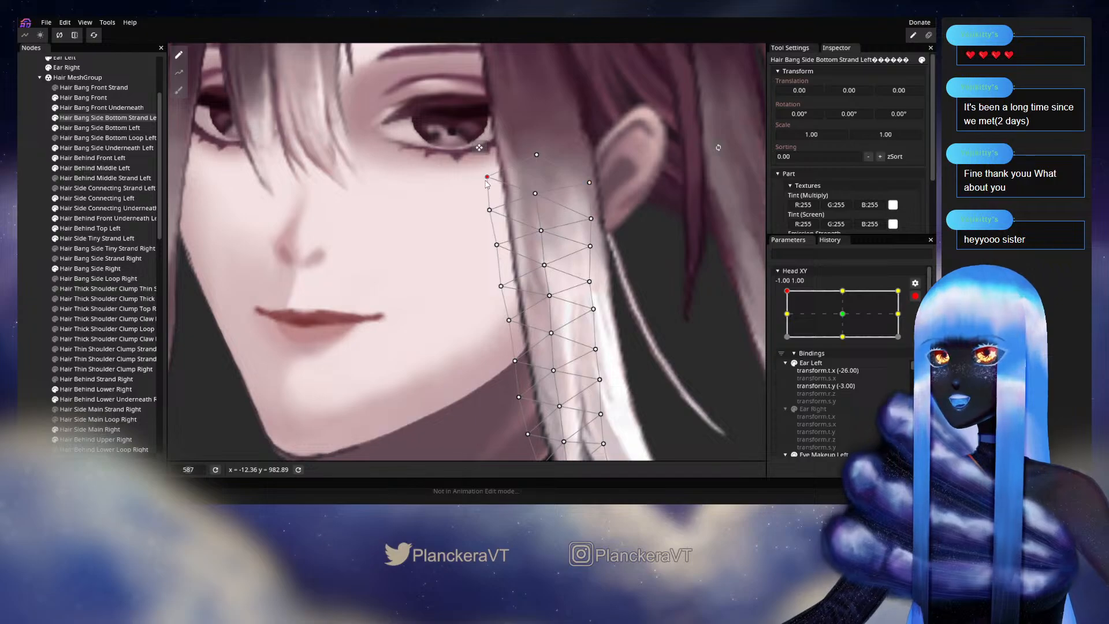
drag(486, 181, 484, 180)
Even out the strand's centre-line vertices from below the ear to mouth level.
drag(564, 261, 557, 228)
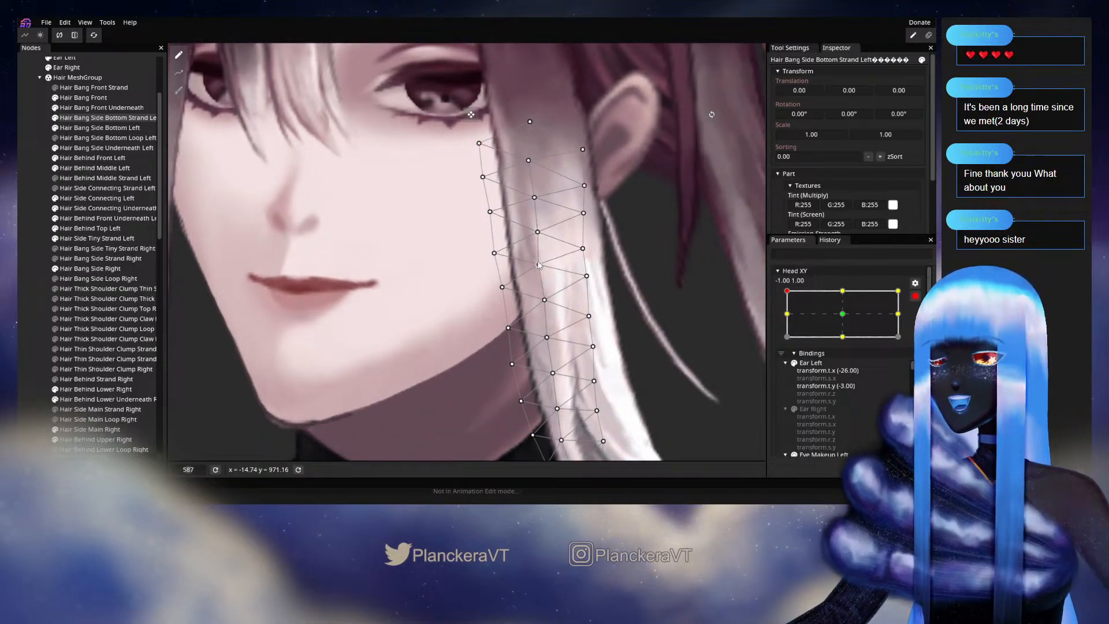
click(538, 232)
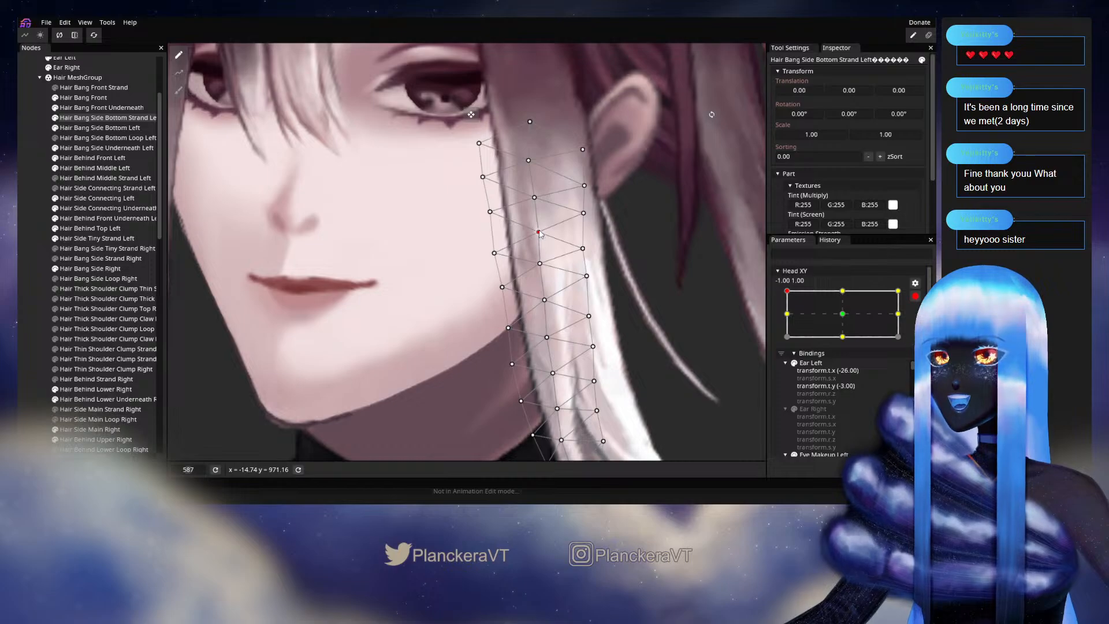
drag(589, 271, 597, 244)
click(550, 274)
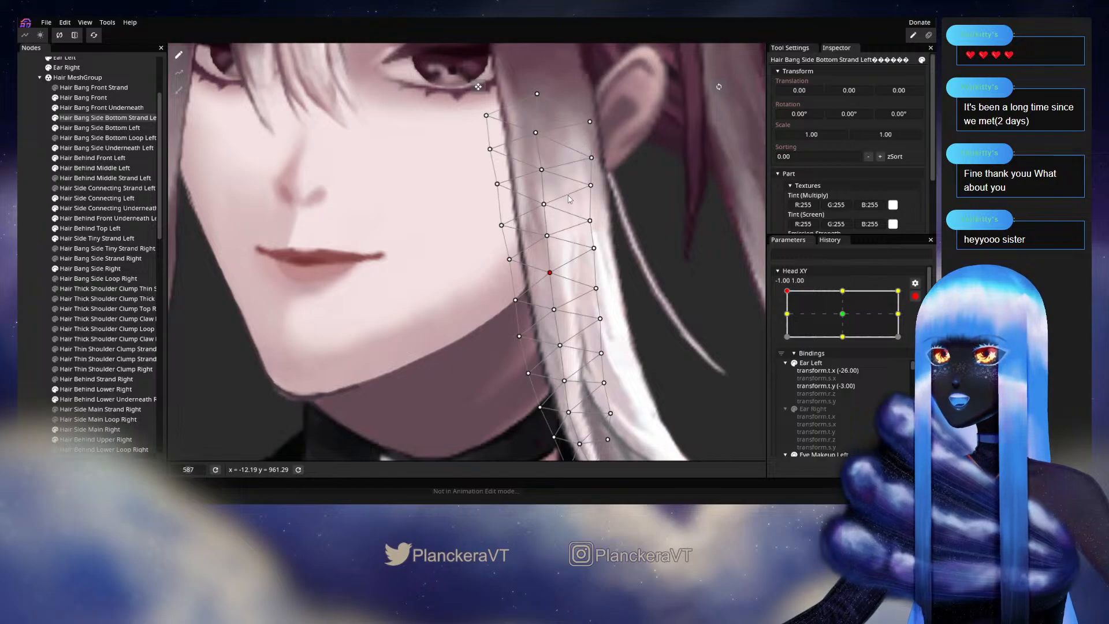
Shift the strand's two outer-edge vertices at mouth level slightly away from the face.
click(594, 248)
drag(597, 250, 599, 248)
drag(597, 288, 600, 287)
drag(596, 246, 600, 246)
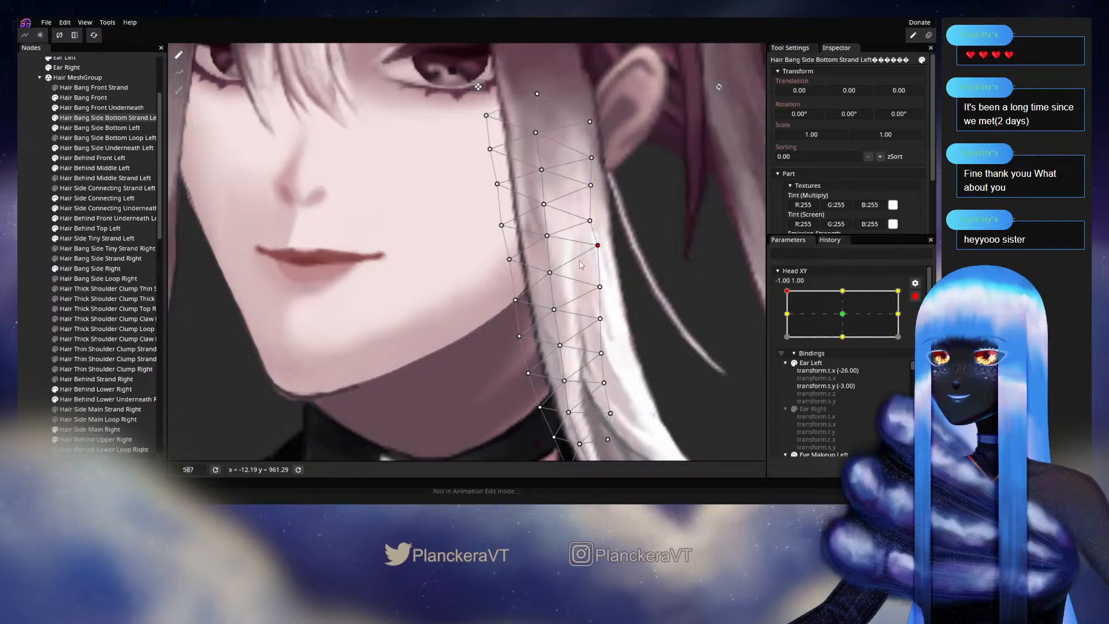
Nudge the strand's centre-line vertices outward and its inner-edge vertices toward the face beside the mouth and cheek.
click(550, 273)
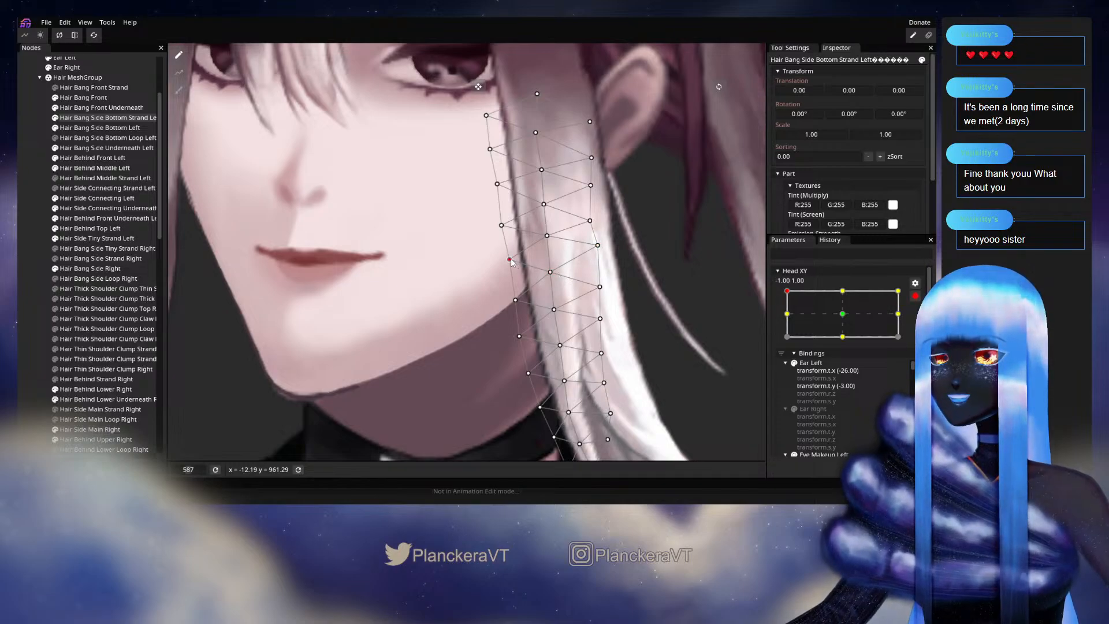
drag(553, 275, 554, 276)
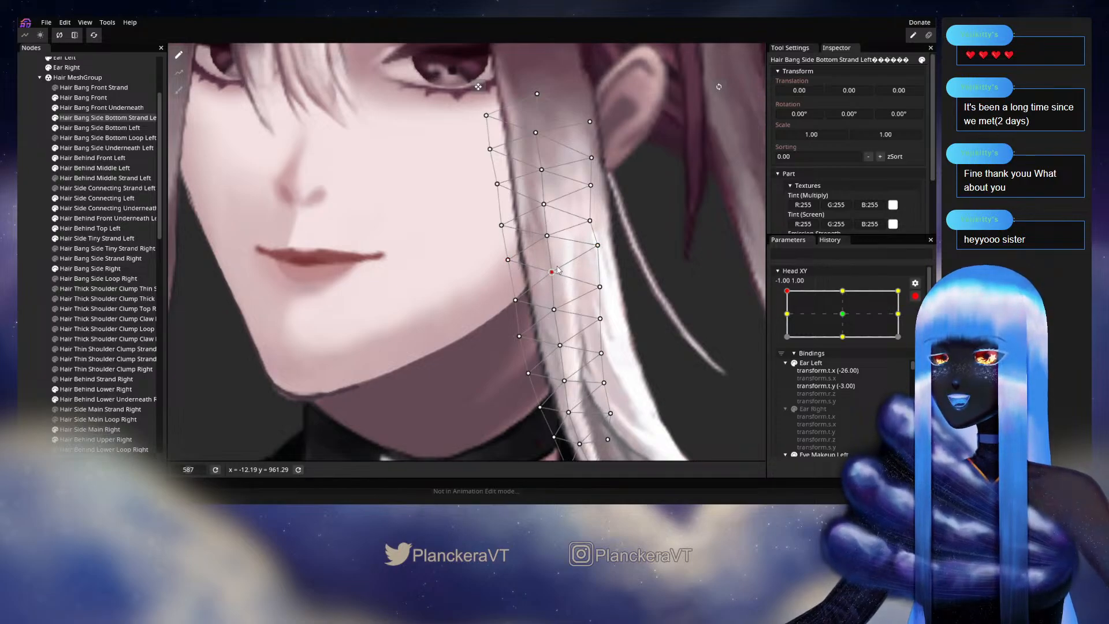
drag(551, 237, 505, 229)
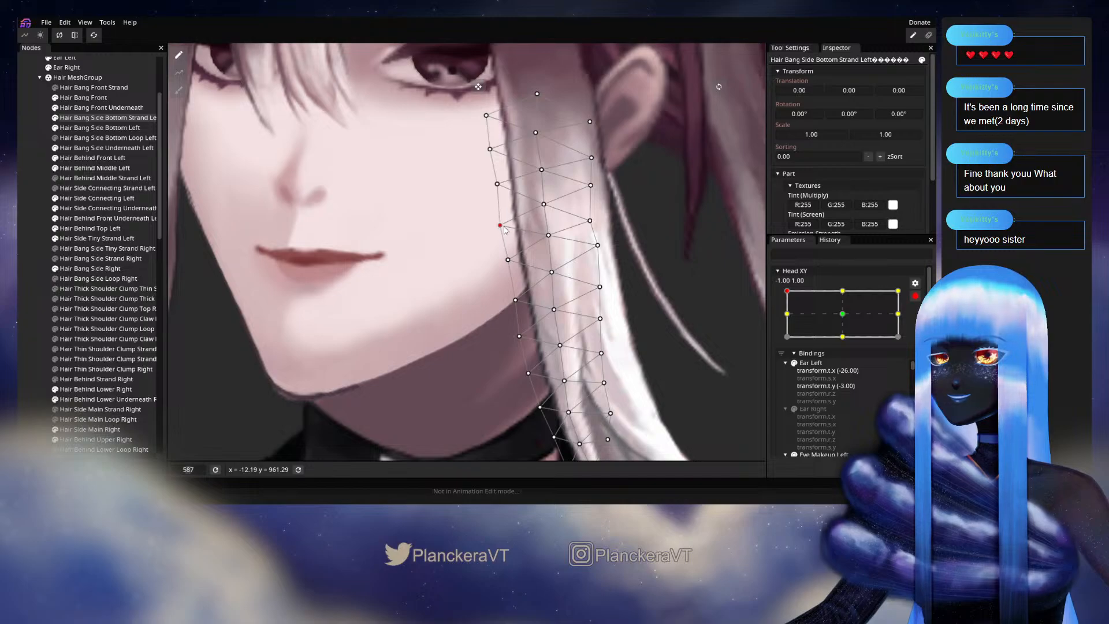
Adjust the strand's inner-edge vertices from the jaw down to the collar, plus the neighbouring centre-line vertex.
drag(548, 321, 520, 265)
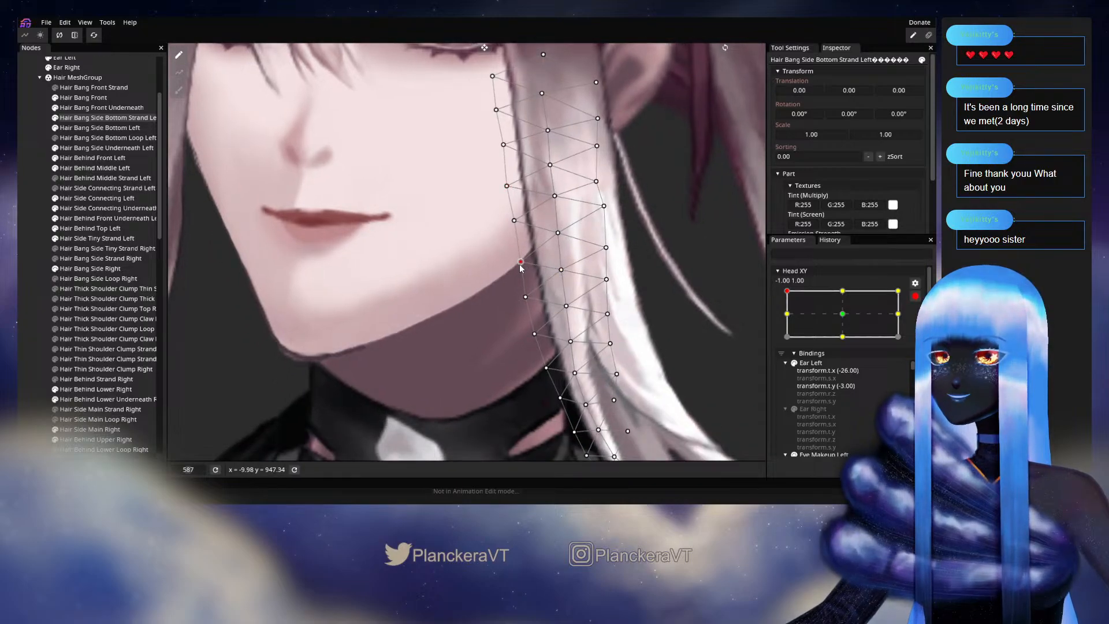
drag(519, 303, 543, 264)
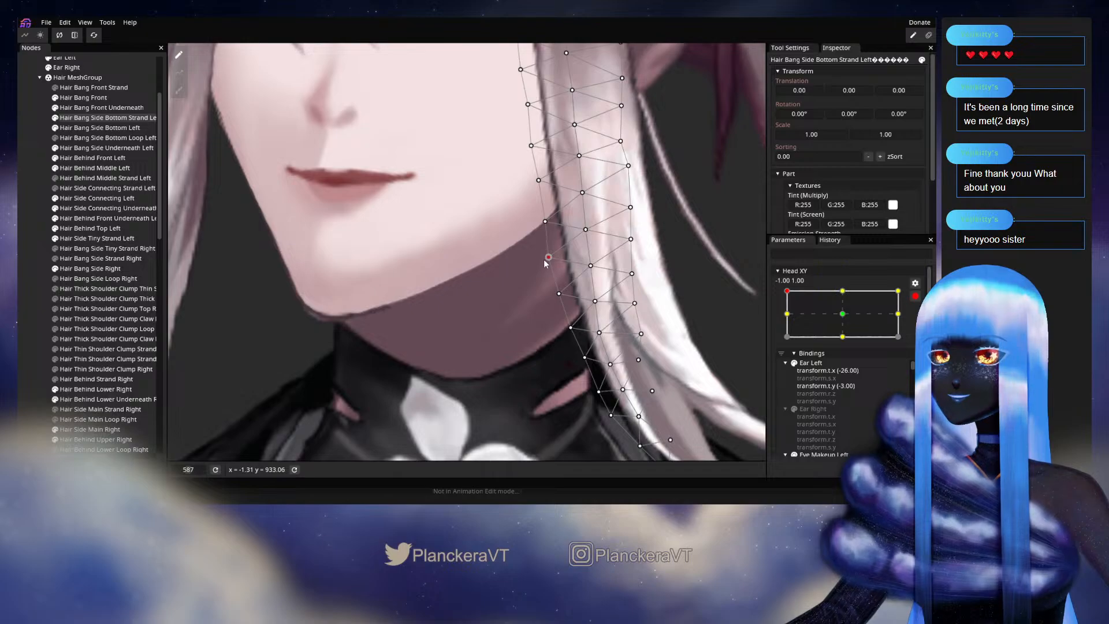
click(558, 295)
drag(584, 311, 590, 247)
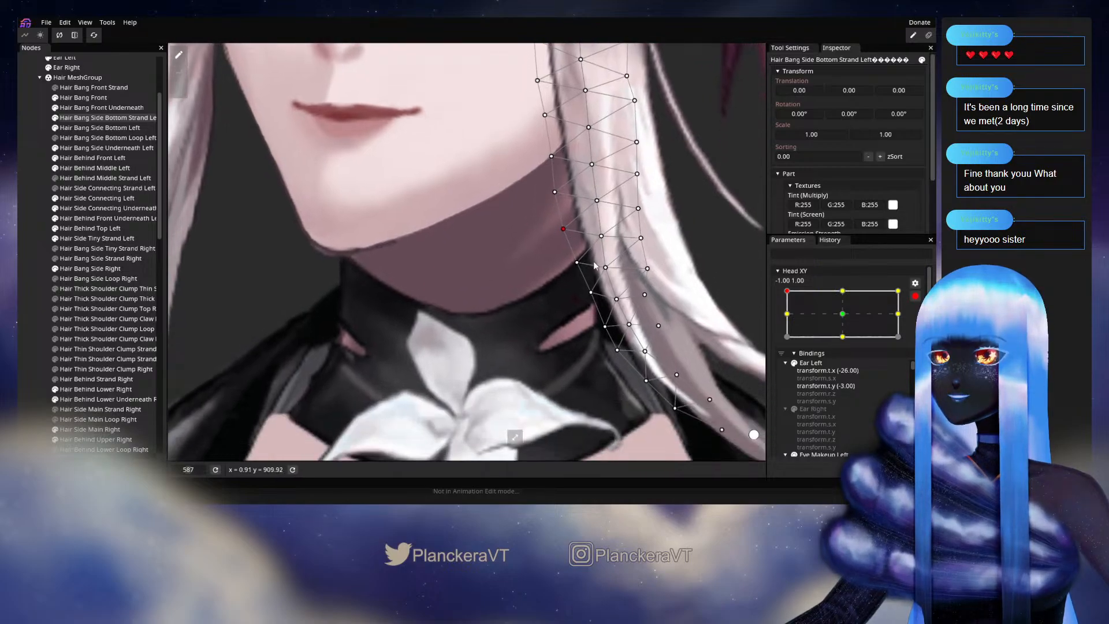
click(573, 264)
click(606, 267)
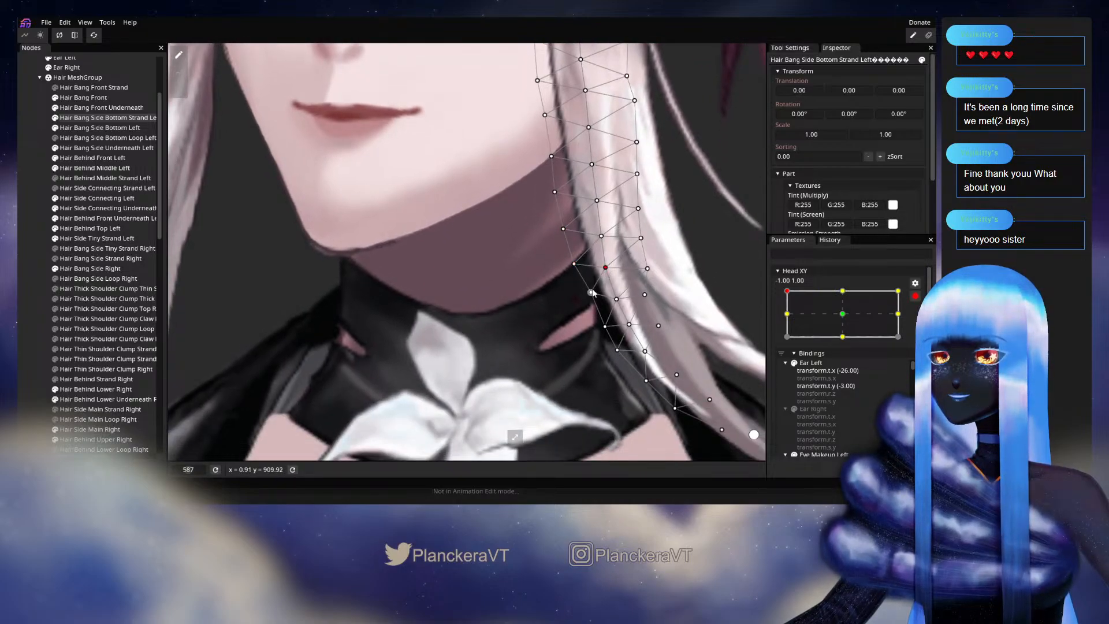
Adjust the strand's outer-edge vertices beside the jaw and below the ear, plus the centre-line vertex at jaw level.
scroll(593, 293, up, 3)
click(567, 304)
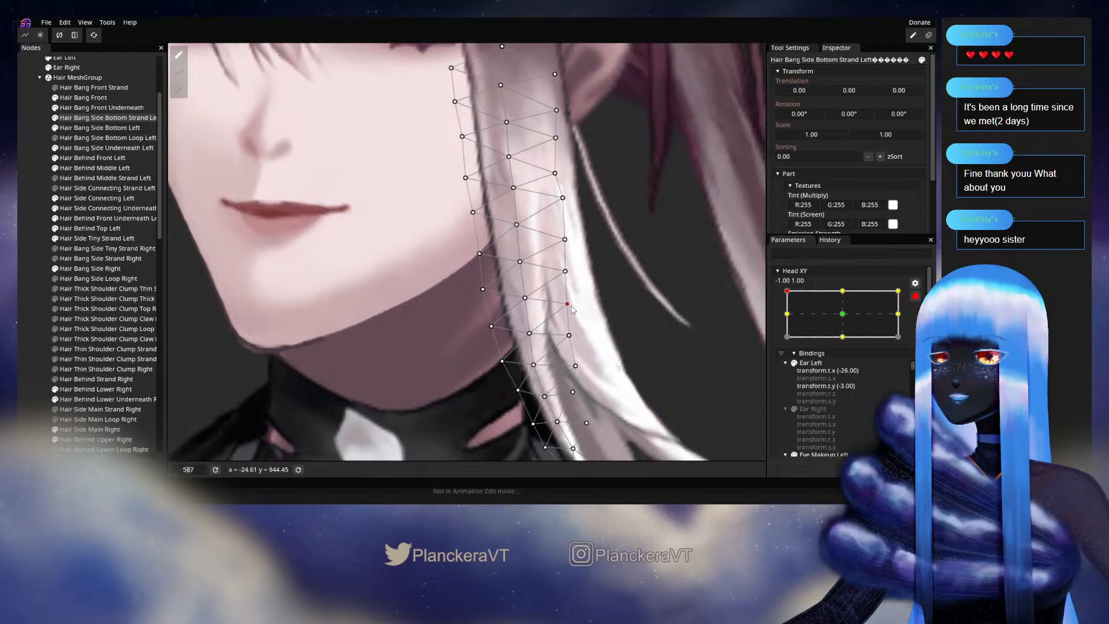
click(565, 271)
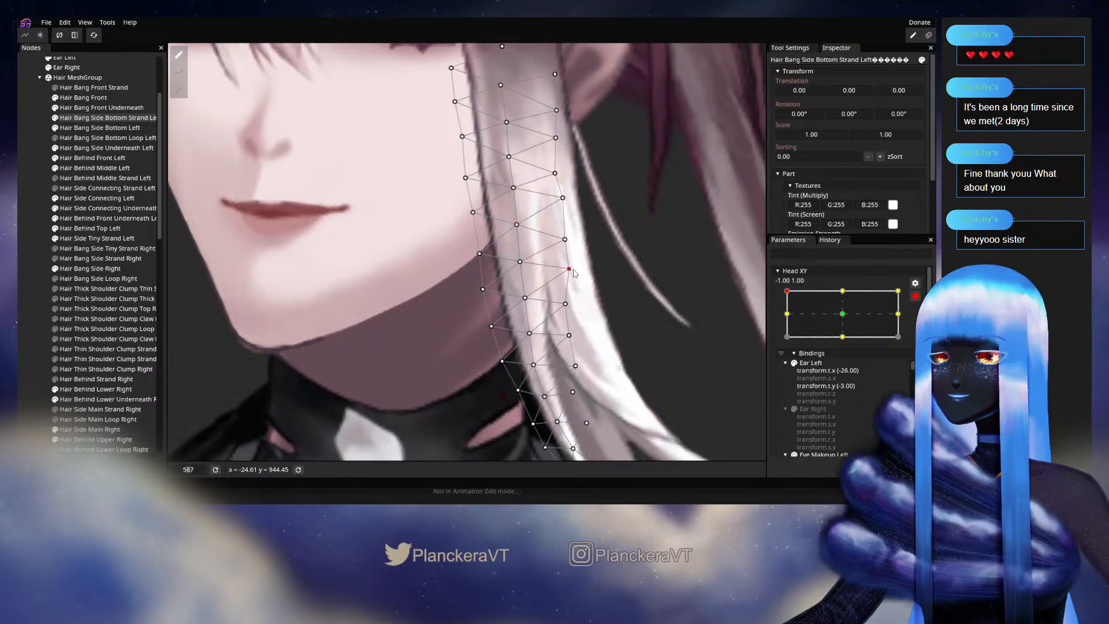
drag(575, 274, 582, 313)
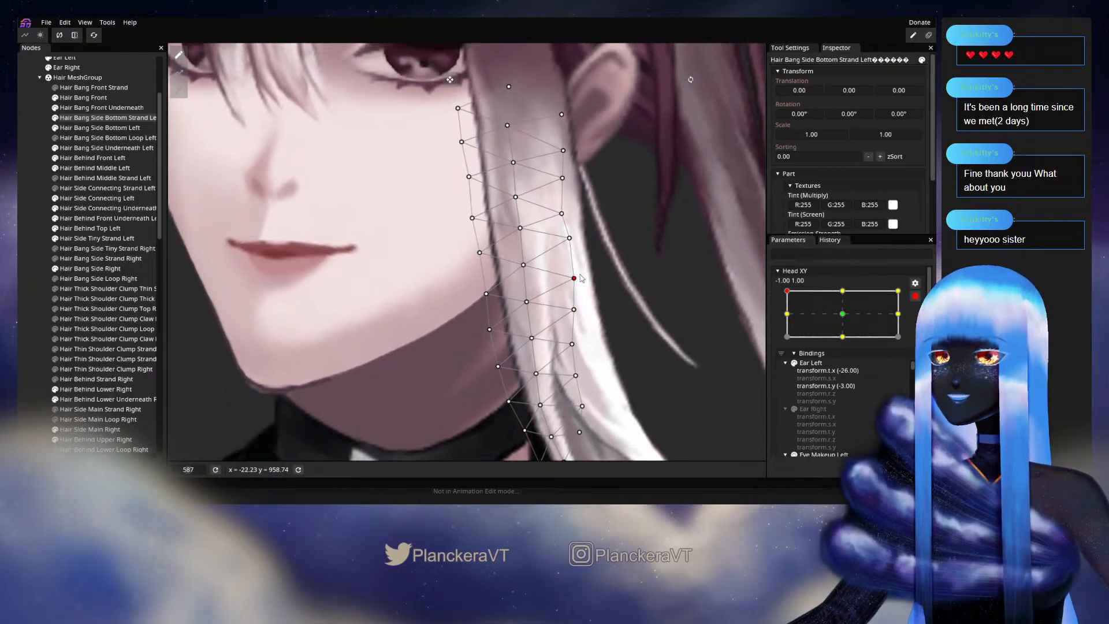
click(527, 301)
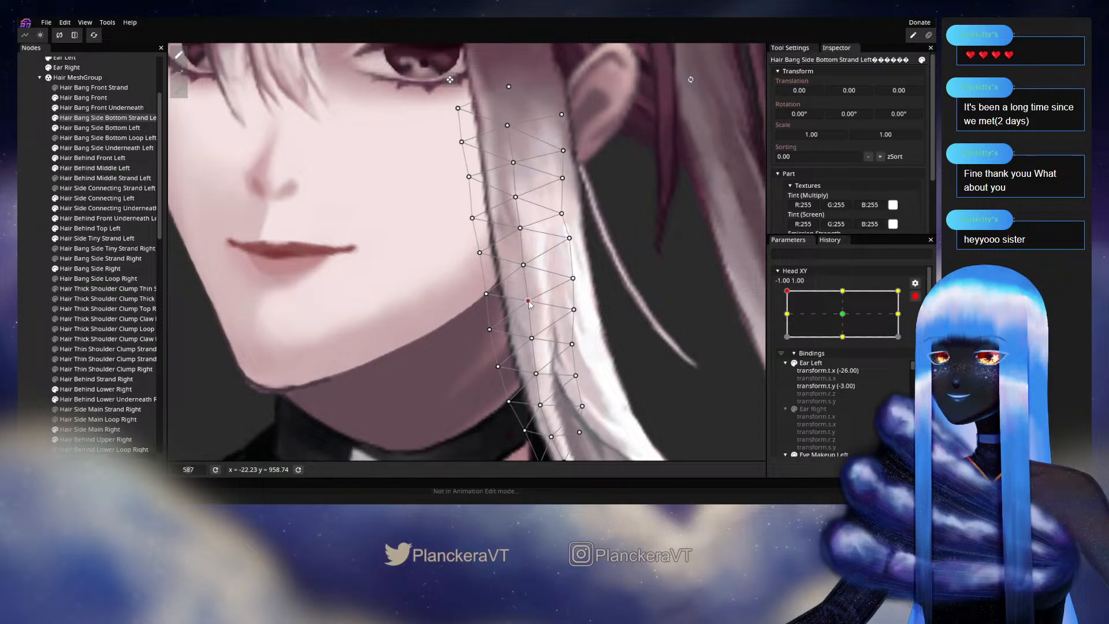
drag(532, 264, 578, 218)
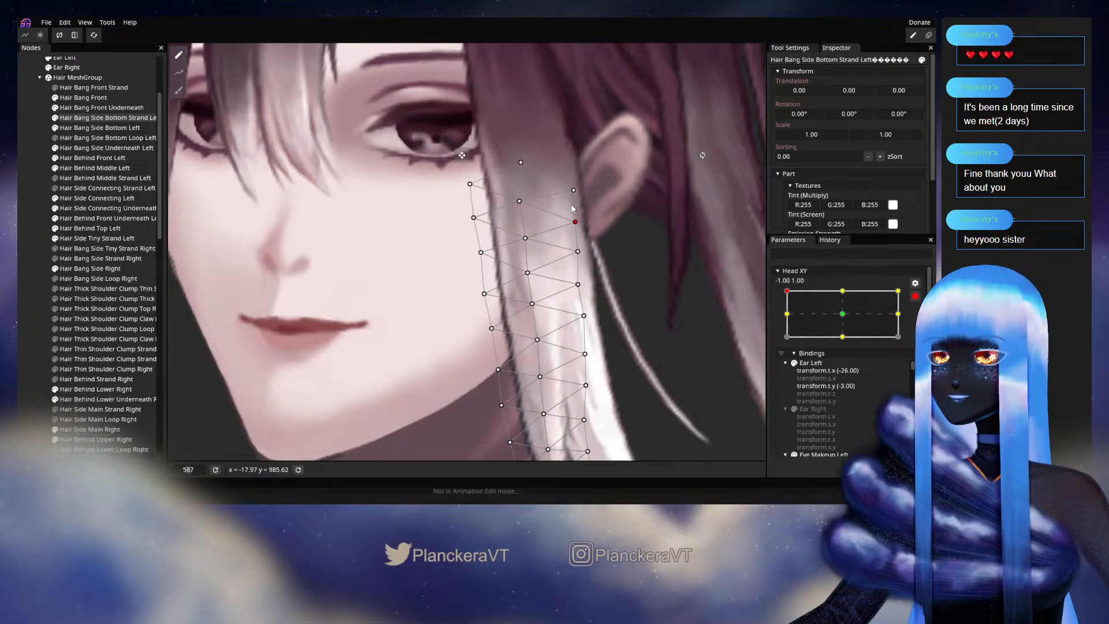
Fine-tune the outer-edge, centre-line and inner-edge vertices where the strand crosses the jawline.
scroll(611, 325, down, 5)
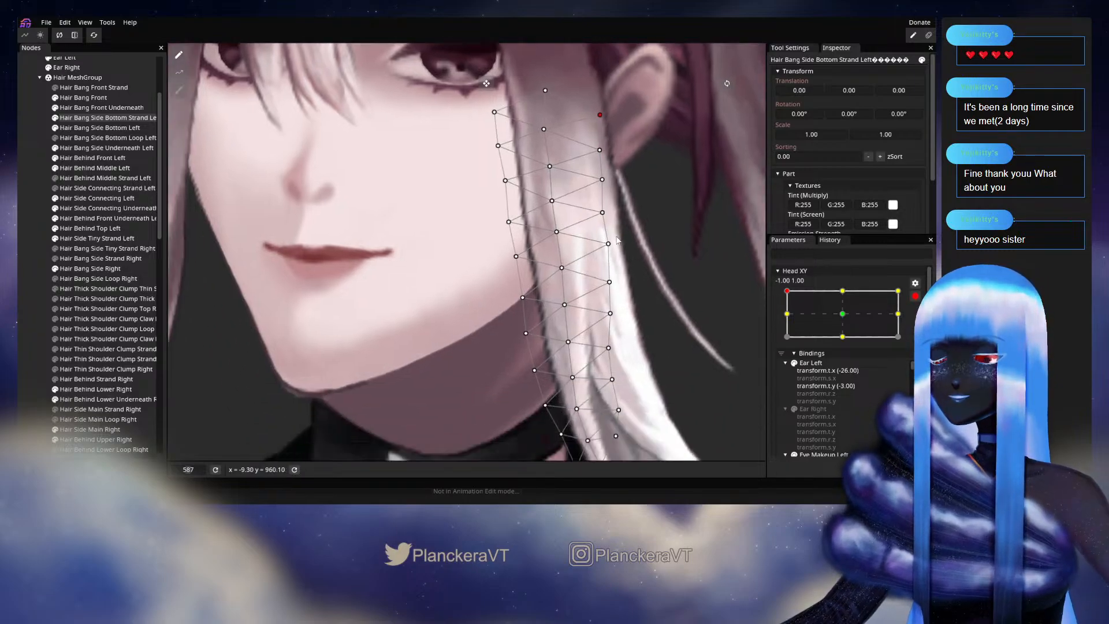
drag(675, 304, 581, 279)
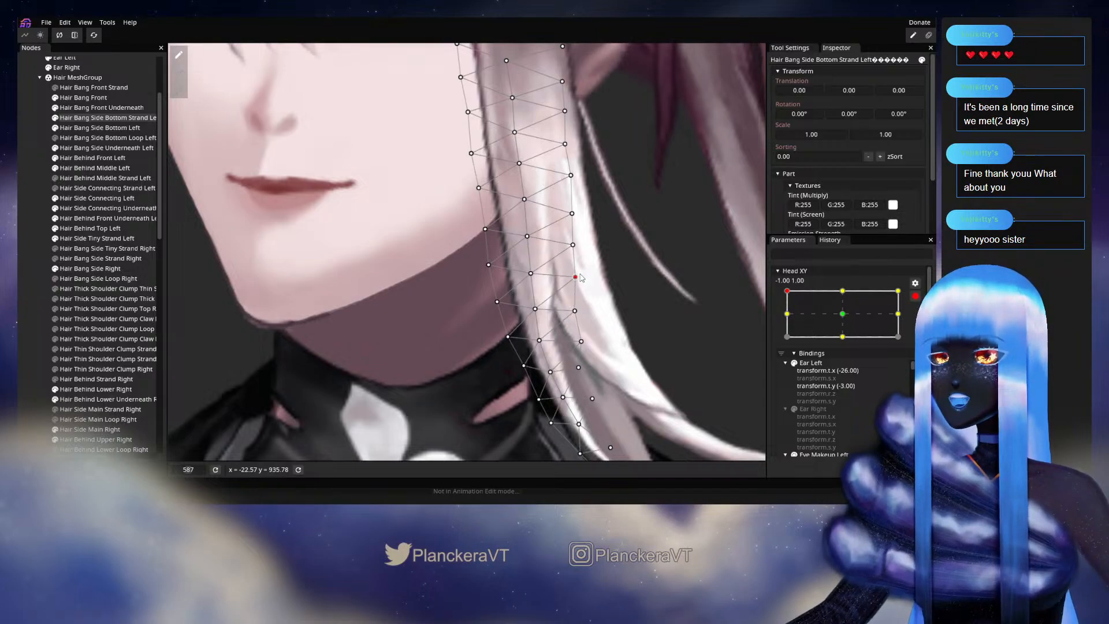
drag(532, 275, 530, 274)
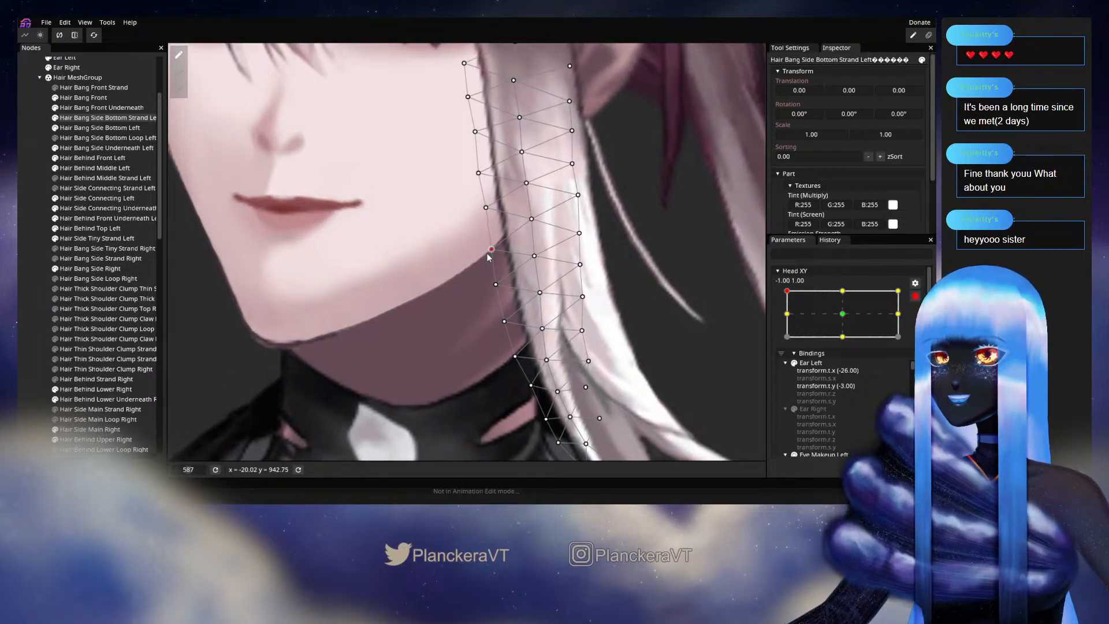
click(535, 255)
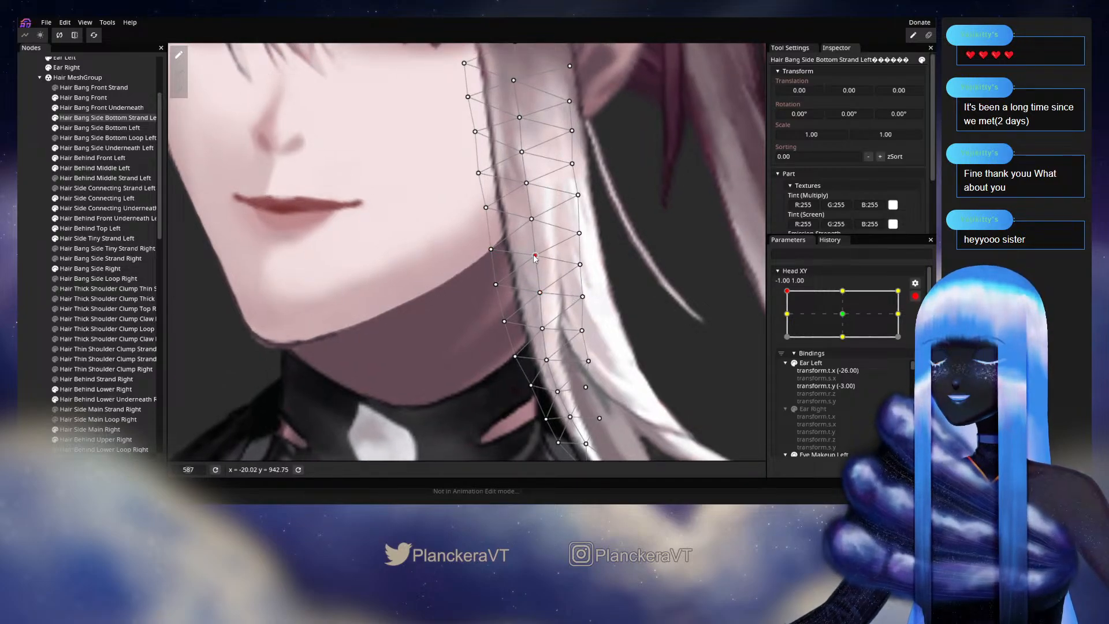
drag(542, 256, 572, 267)
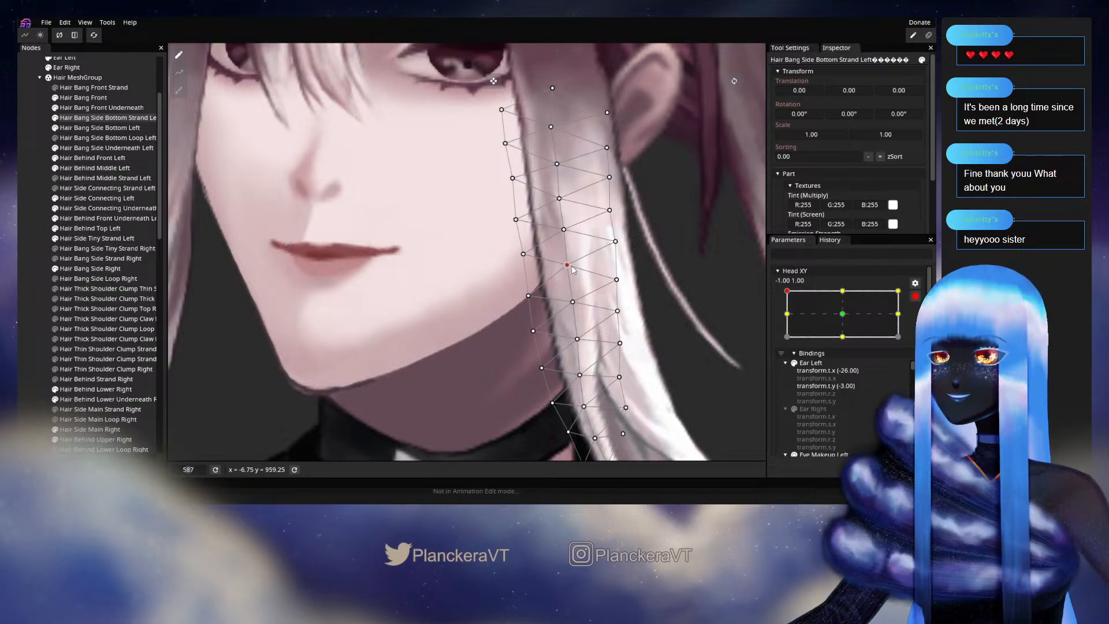
Nudge the strand's inner-edge vertices slightly toward the face, from the jawline up to nose level.
drag(525, 299, 525, 297)
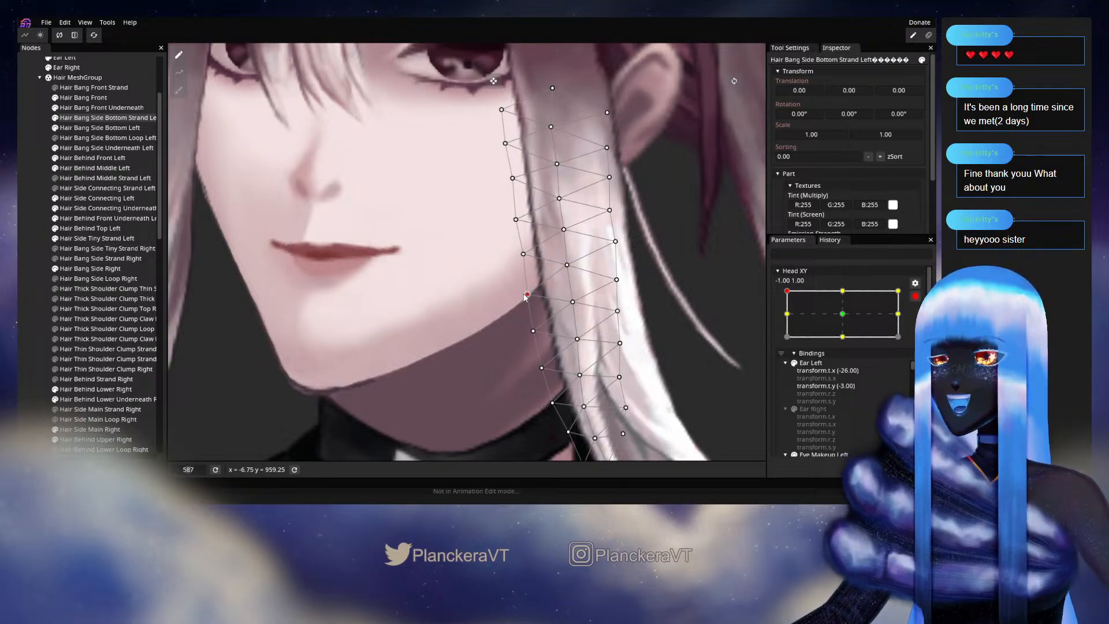
click(523, 254)
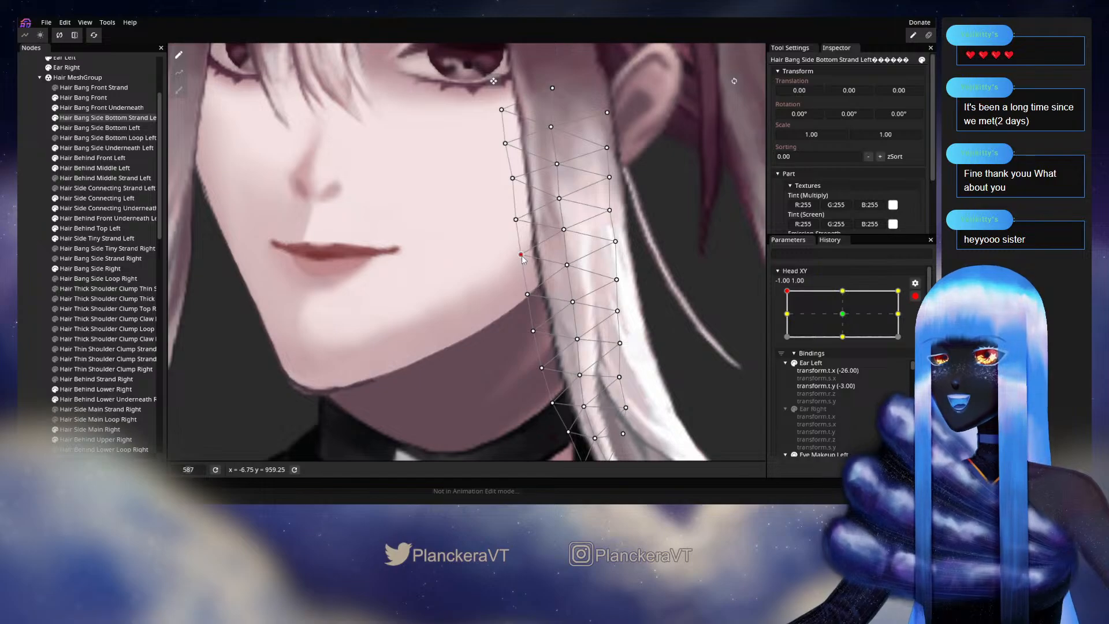
drag(524, 266, 530, 314)
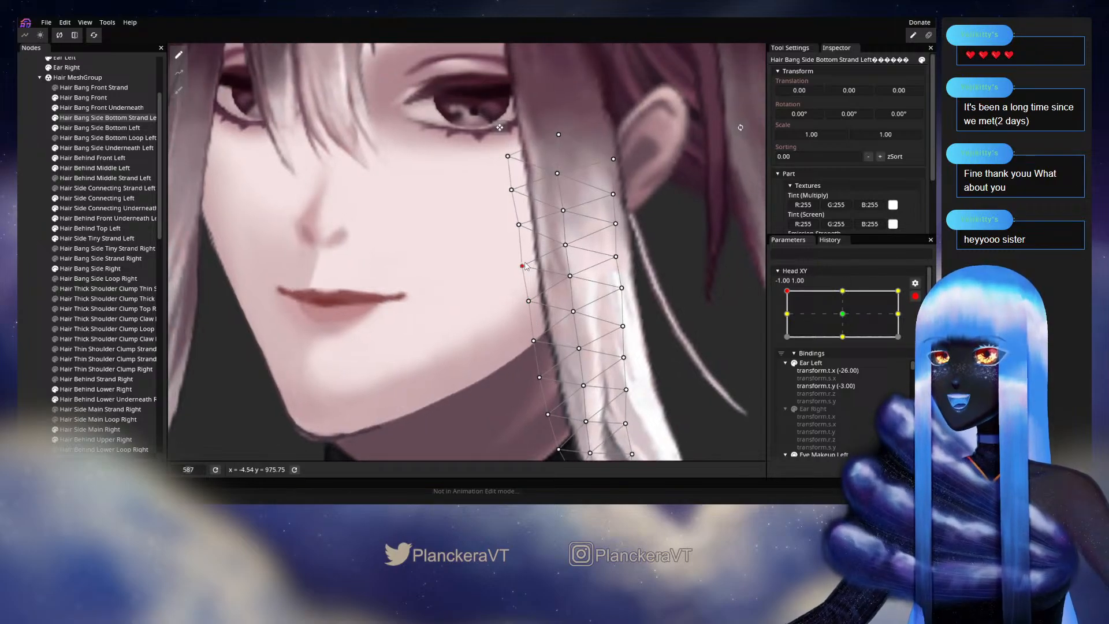
drag(524, 263, 522, 263)
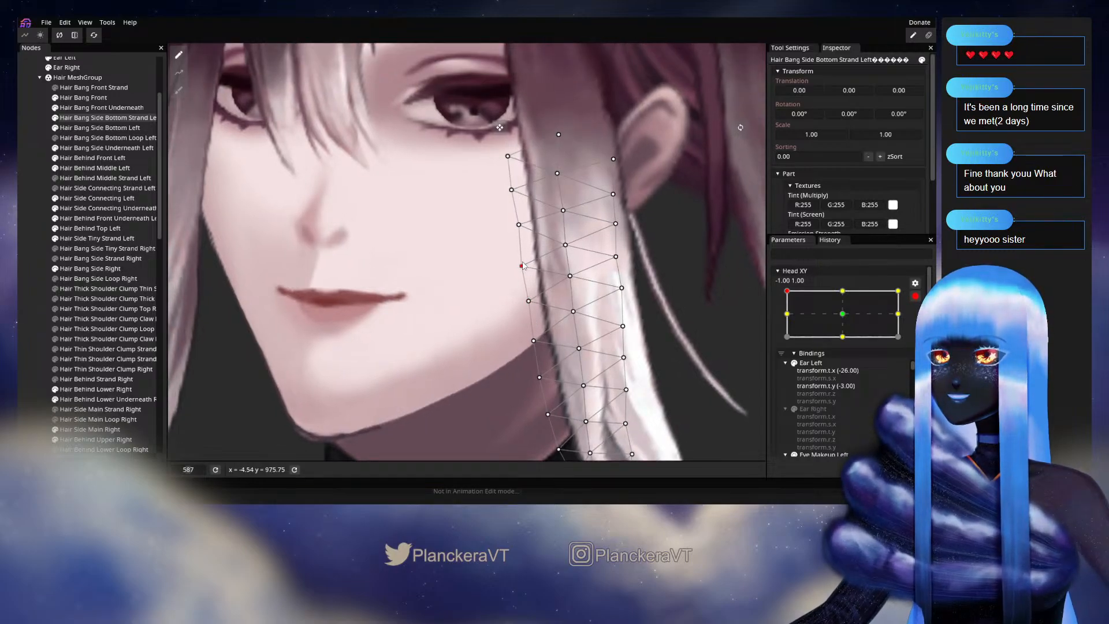
click(518, 226)
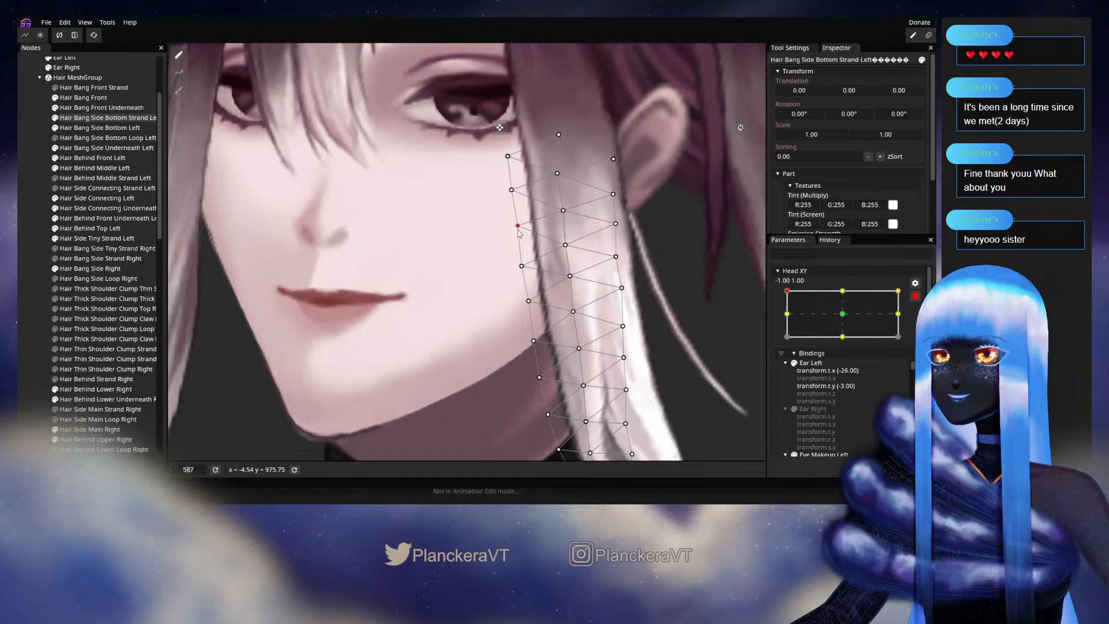
drag(519, 232, 521, 292)
Adjust the strand's outer-edge vertices beside the mouth and neck, plus the lower centre-line vertices down to the collar.
drag(627, 343, 615, 267)
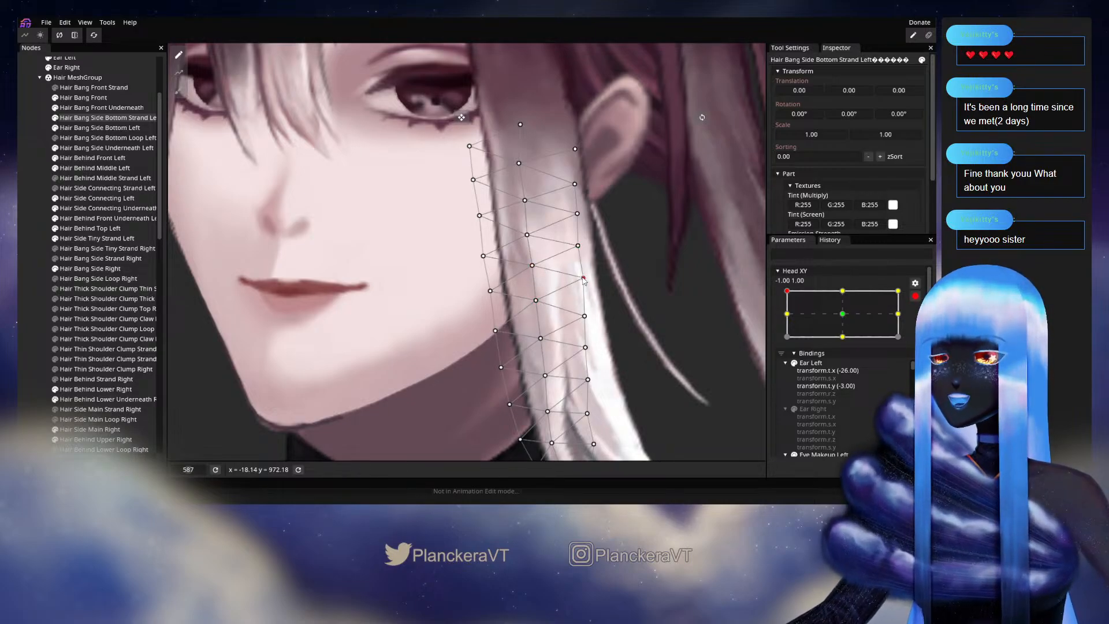
drag(583, 277, 585, 246)
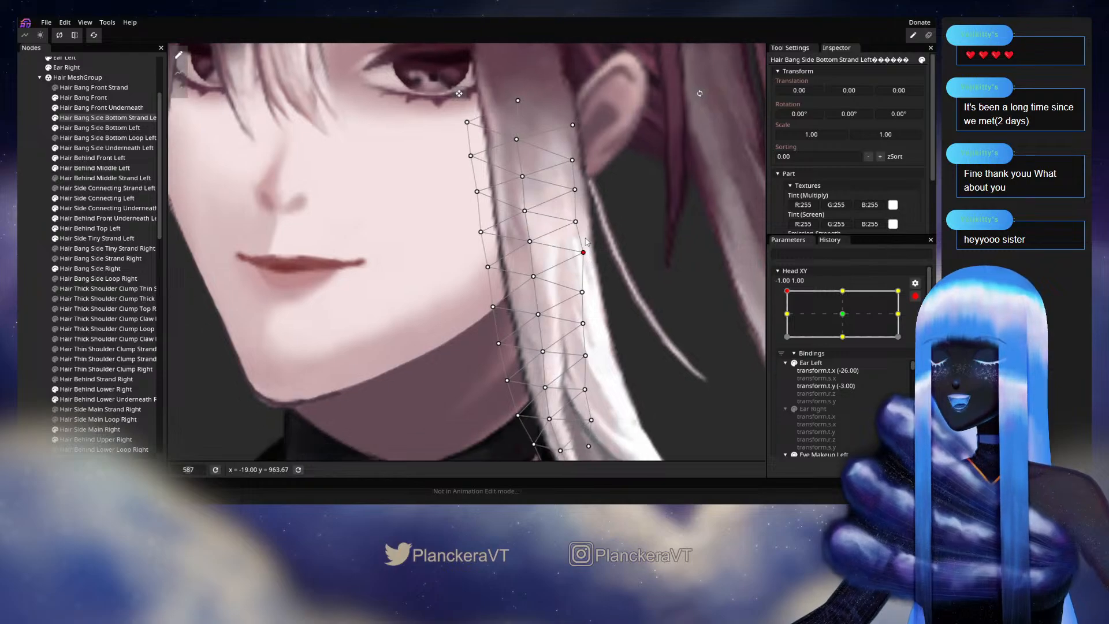
drag(582, 292, 626, 237)
drag(572, 282, 621, 343)
click(599, 315)
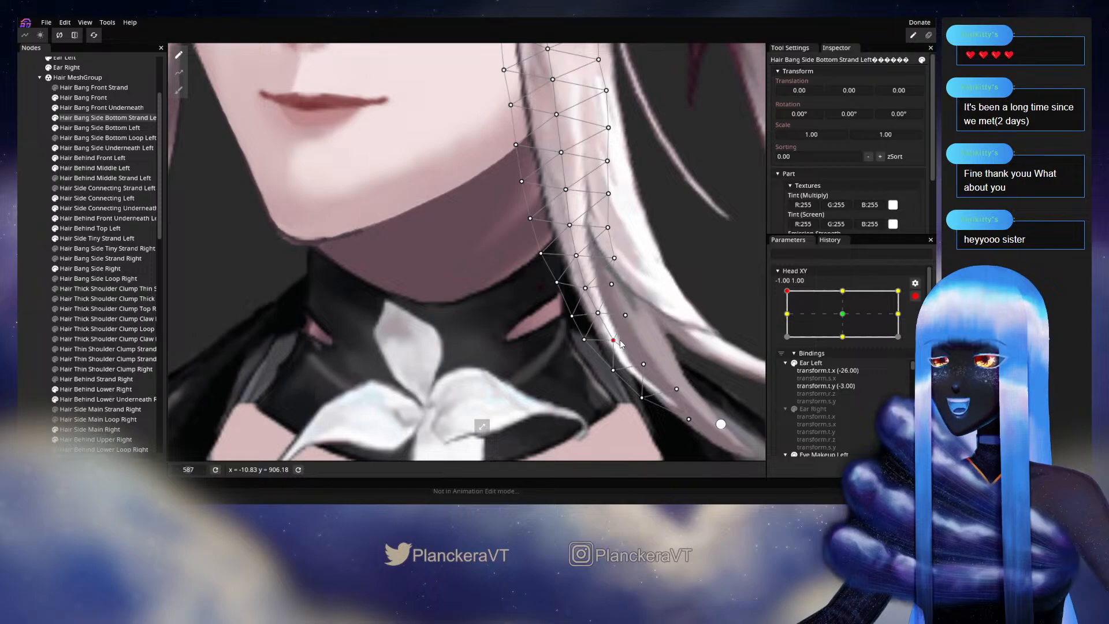
drag(637, 242, 618, 296)
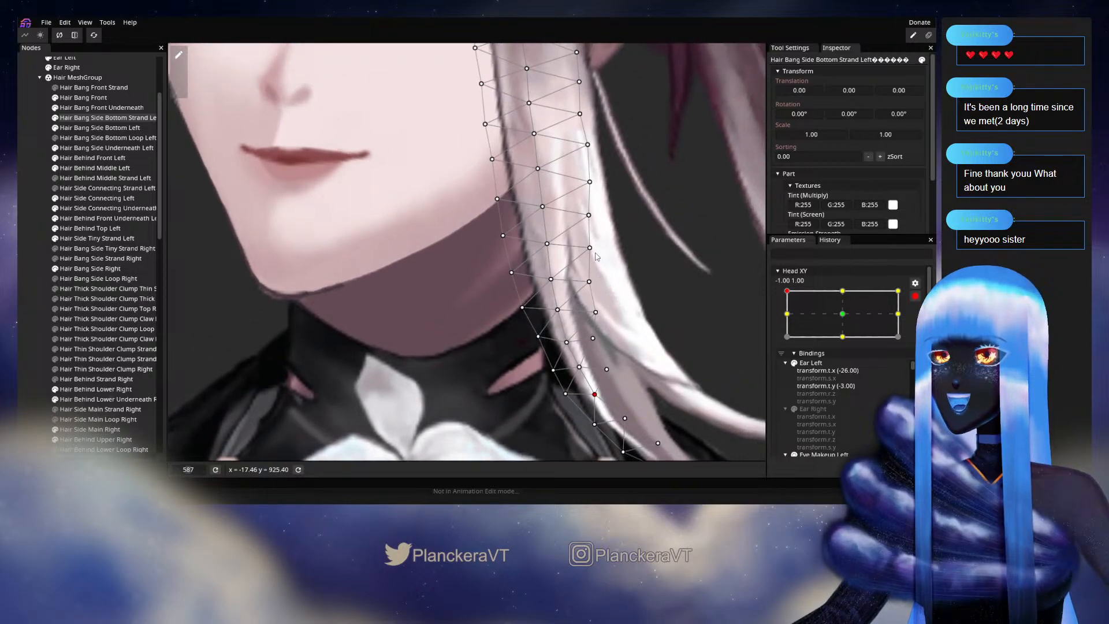
drag(592, 250, 567, 312)
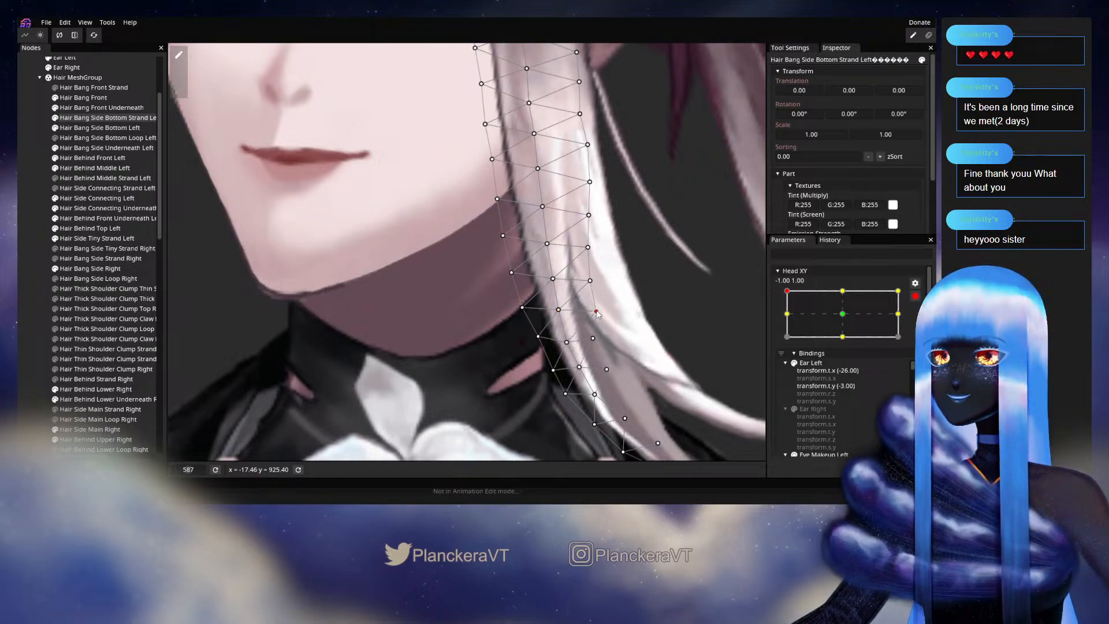
Refine the strand's inner-edge vertices from the jaw up to the cheek, plus the centre-line vertex at nose level.
drag(558, 253, 518, 288)
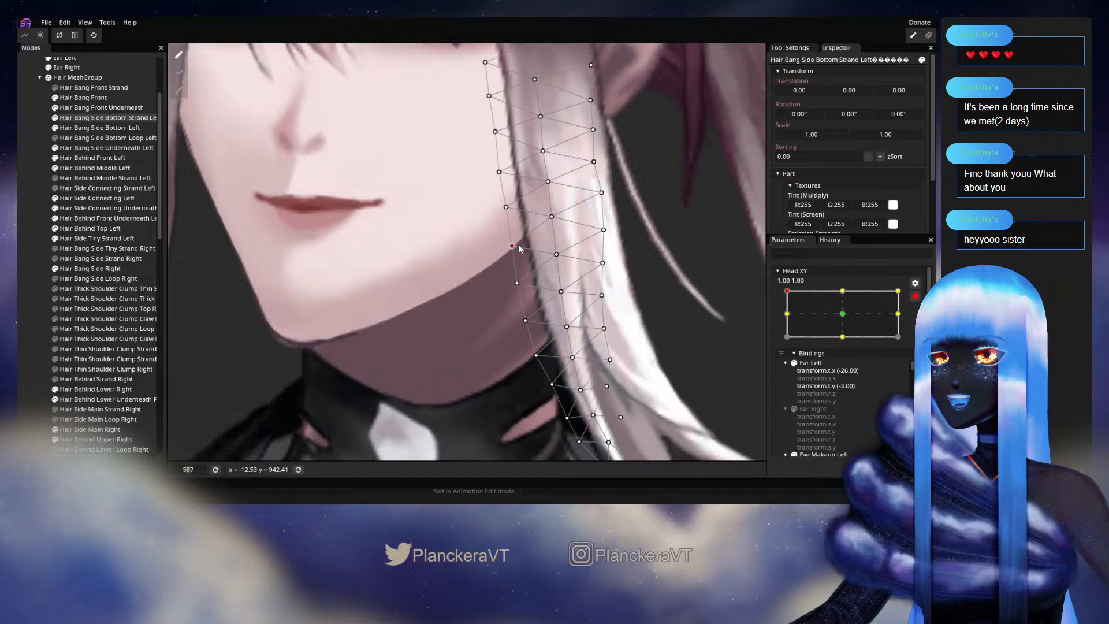
drag(518, 245, 570, 355)
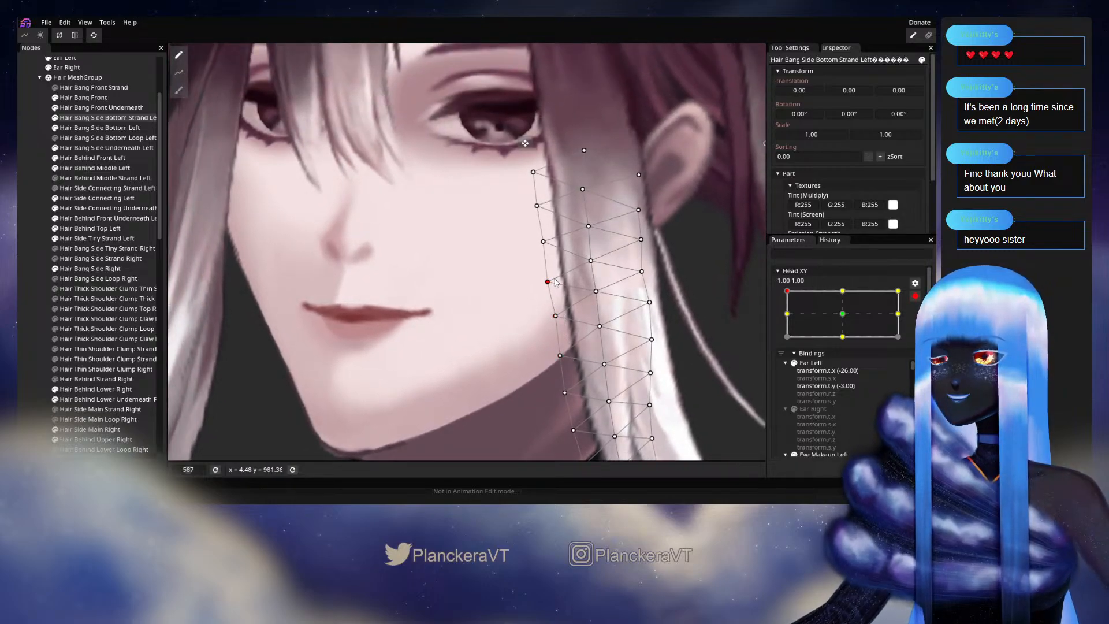
drag(589, 263, 591, 262)
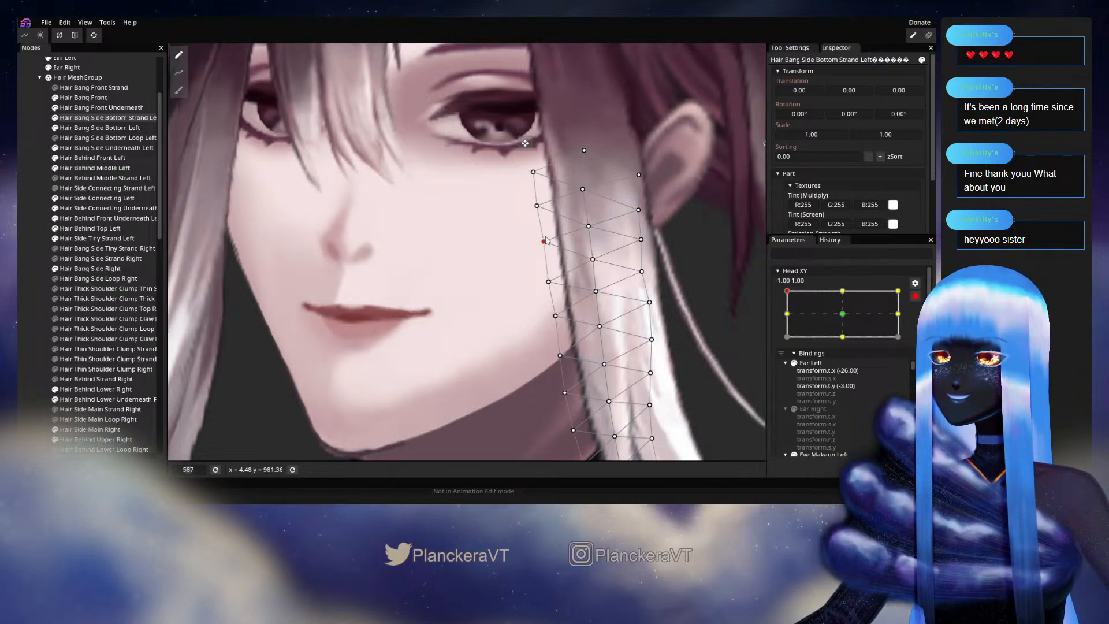
Realign the strand's centre-line vertices beside the cheek, from below the eye to mouth level.
scroll(546, 241, up, 2)
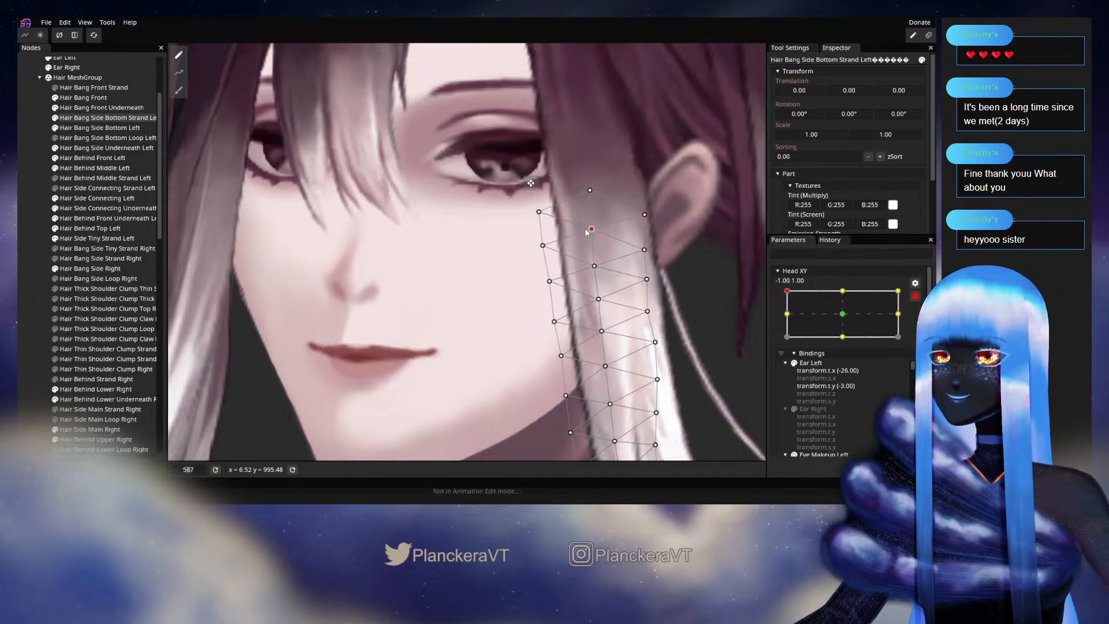
drag(593, 261, 568, 237)
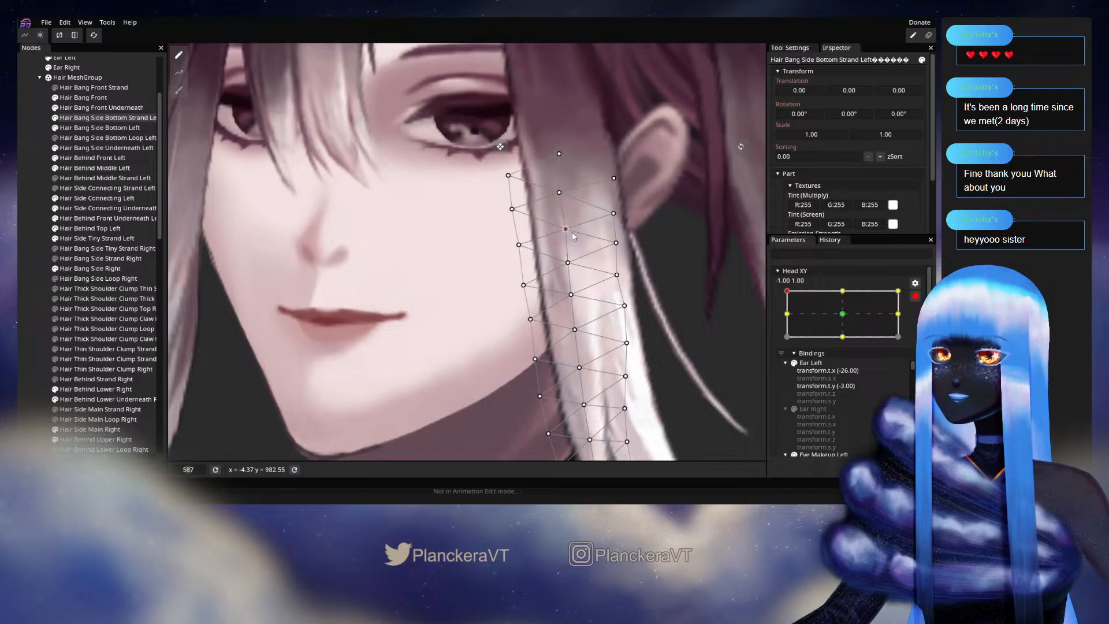
click(569, 262)
drag(569, 262, 573, 253)
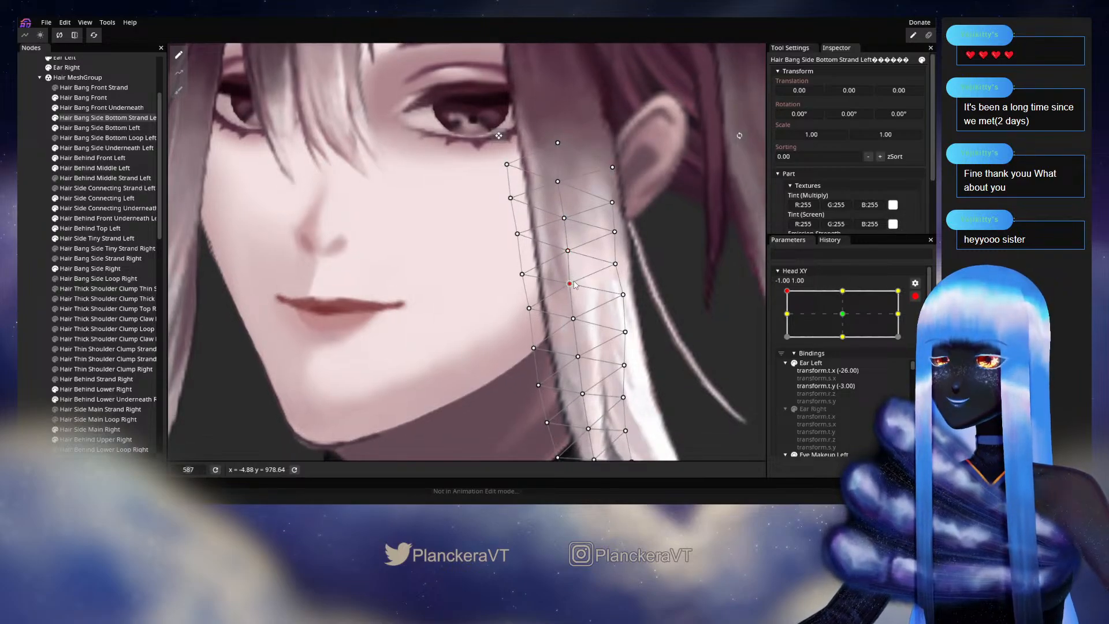
drag(562, 306, 560, 249)
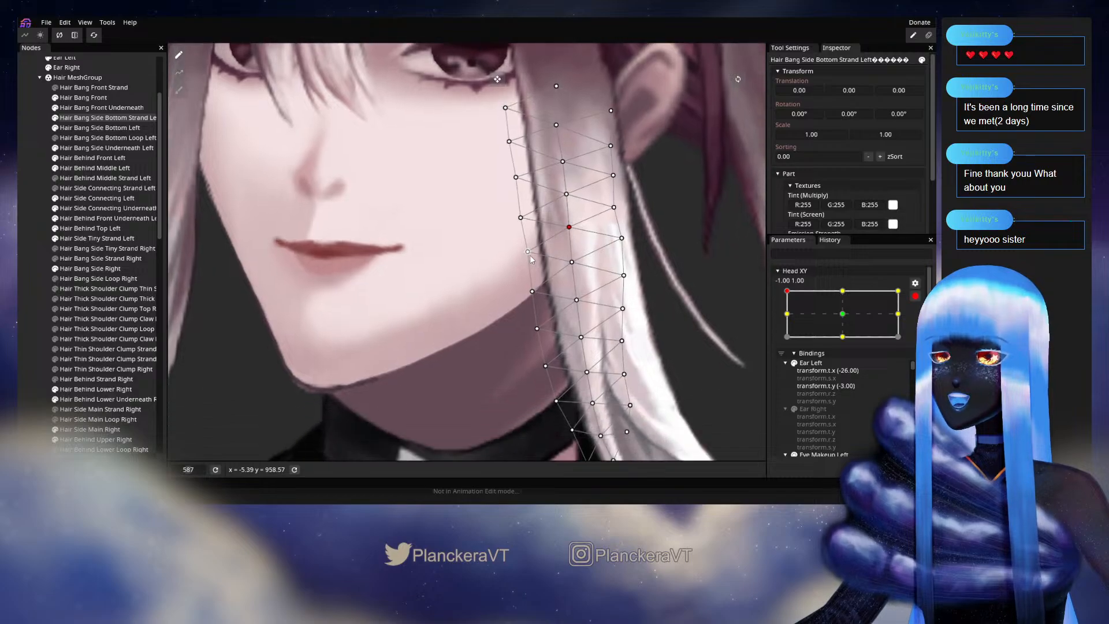
Adjust the strand's inner-edge and centre-line vertices from the jawline down the neck, moving the lower ones slightly outward.
click(533, 292)
drag(535, 296, 521, 255)
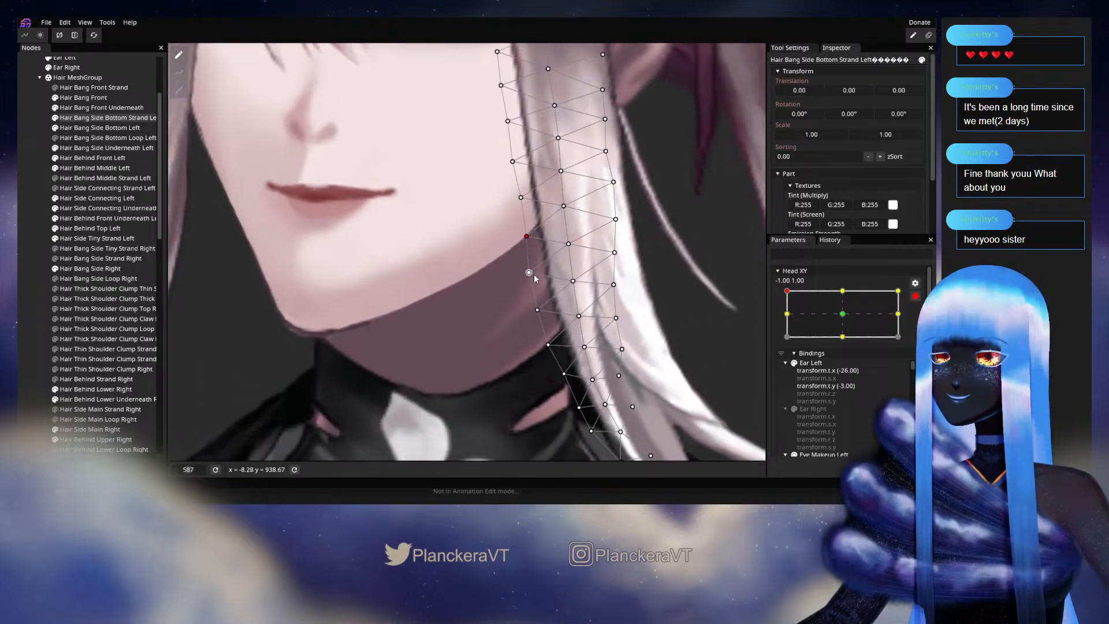
click(570, 243)
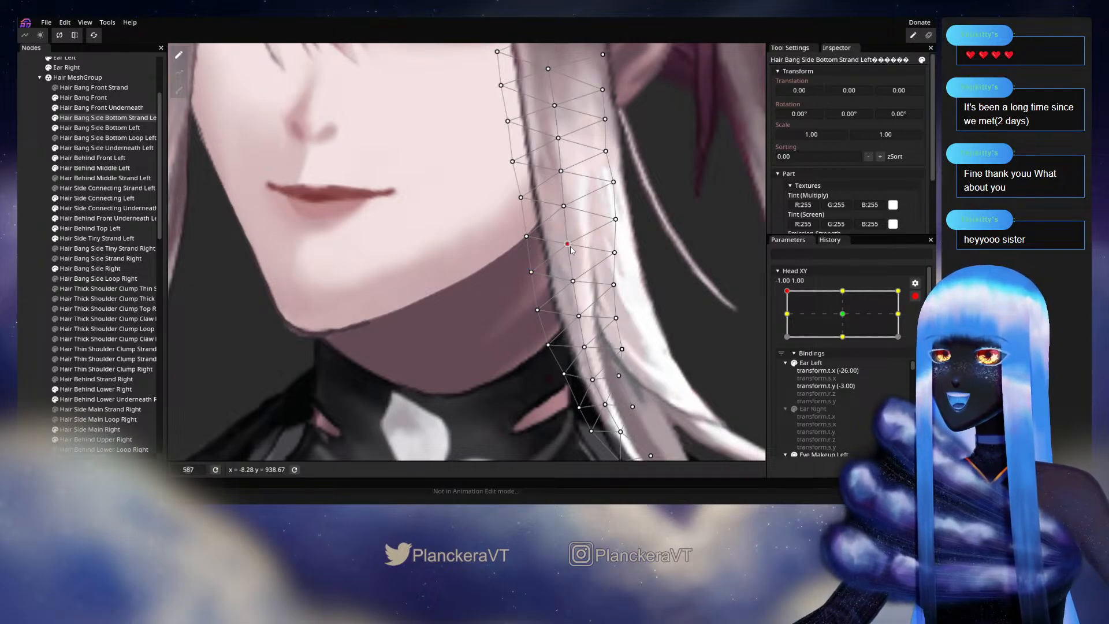
click(573, 282)
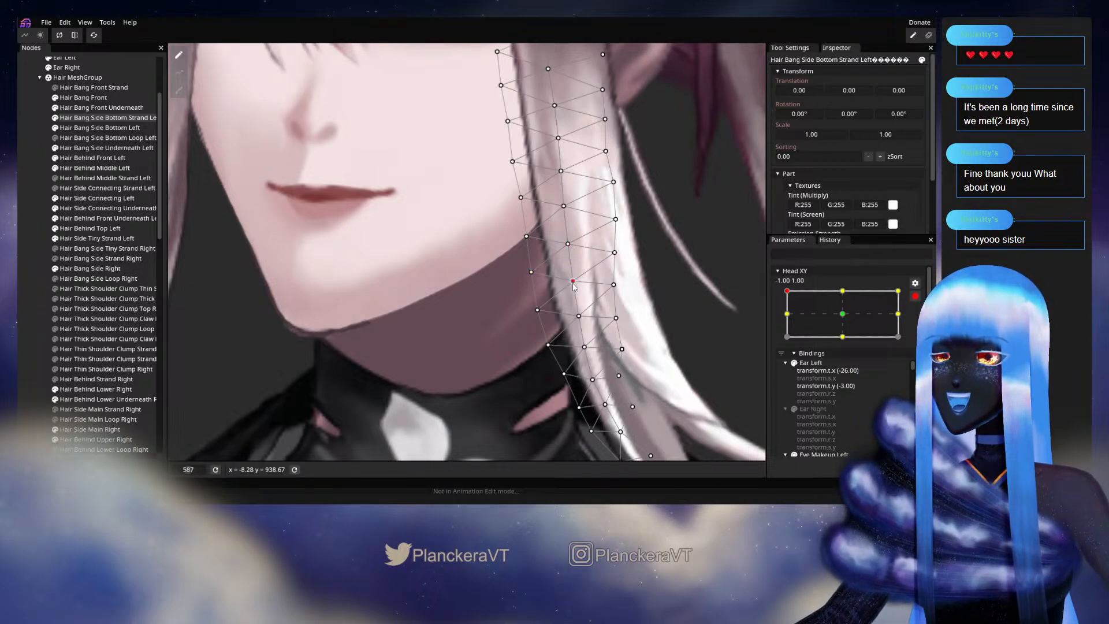
drag(574, 283, 576, 281)
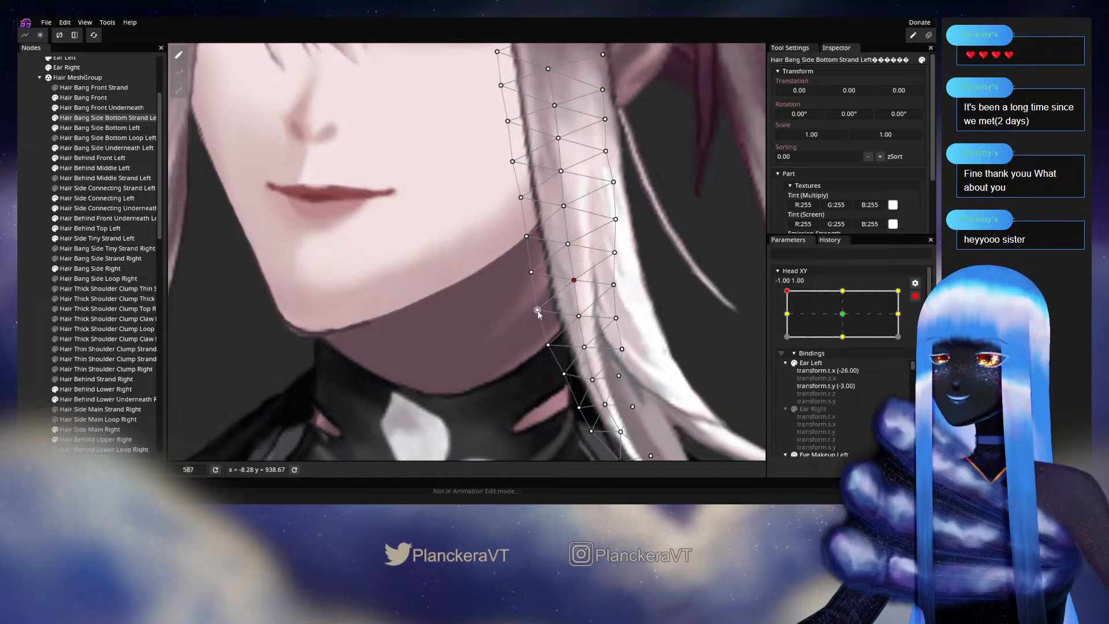
click(576, 282)
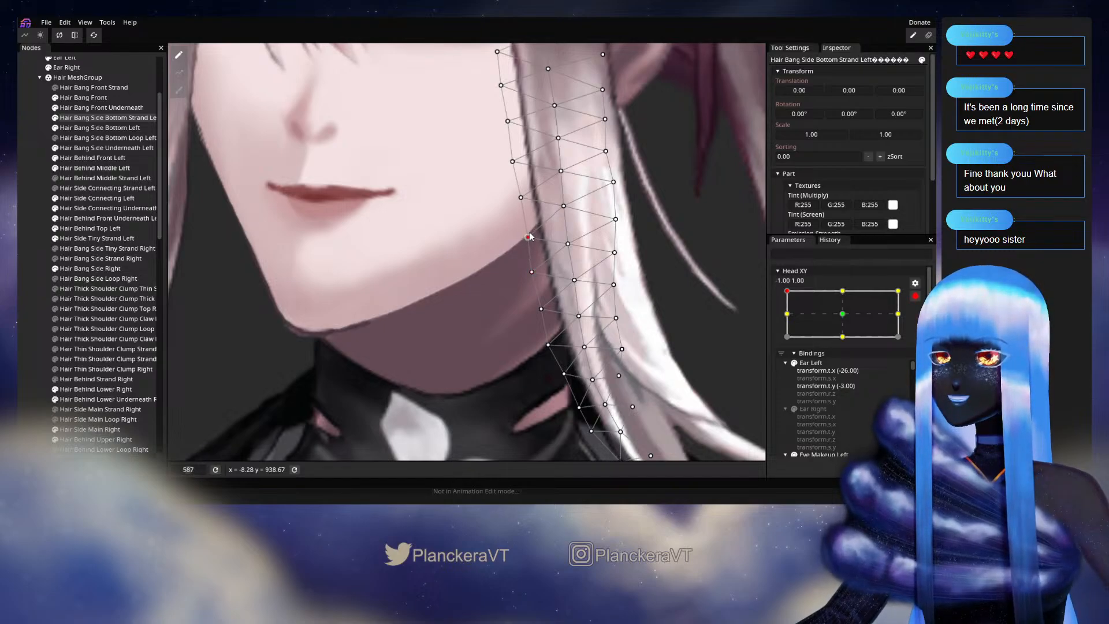
Nudge the strand's two outer-edge vertices beside the neck and the centre-line vertex between them and the inner edge.
drag(650, 300, 593, 249)
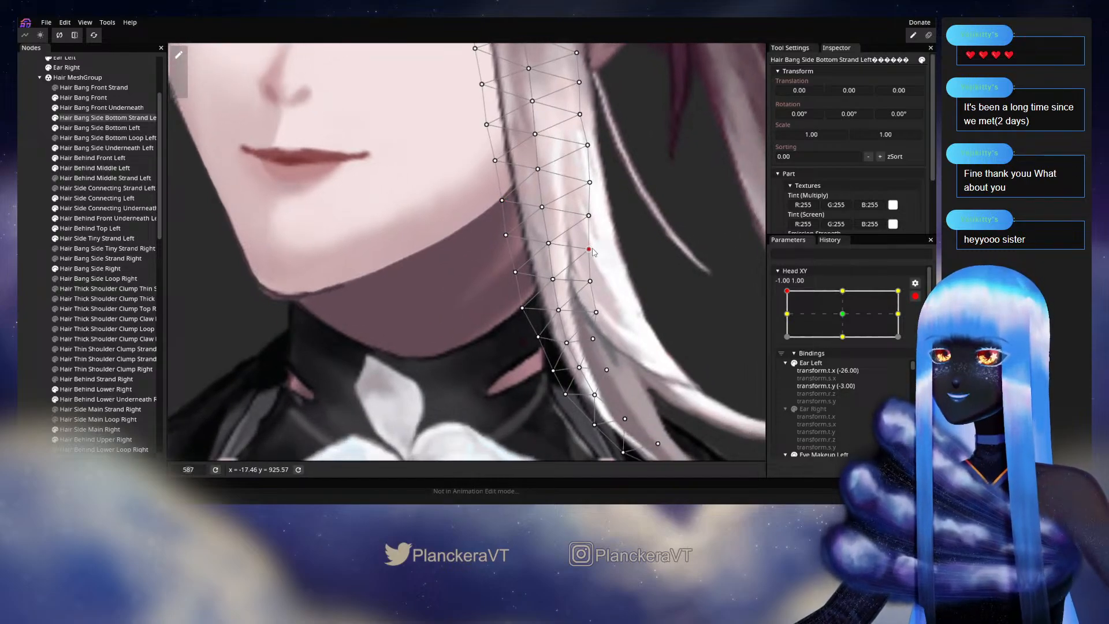
drag(554, 283, 553, 283)
click(590, 282)
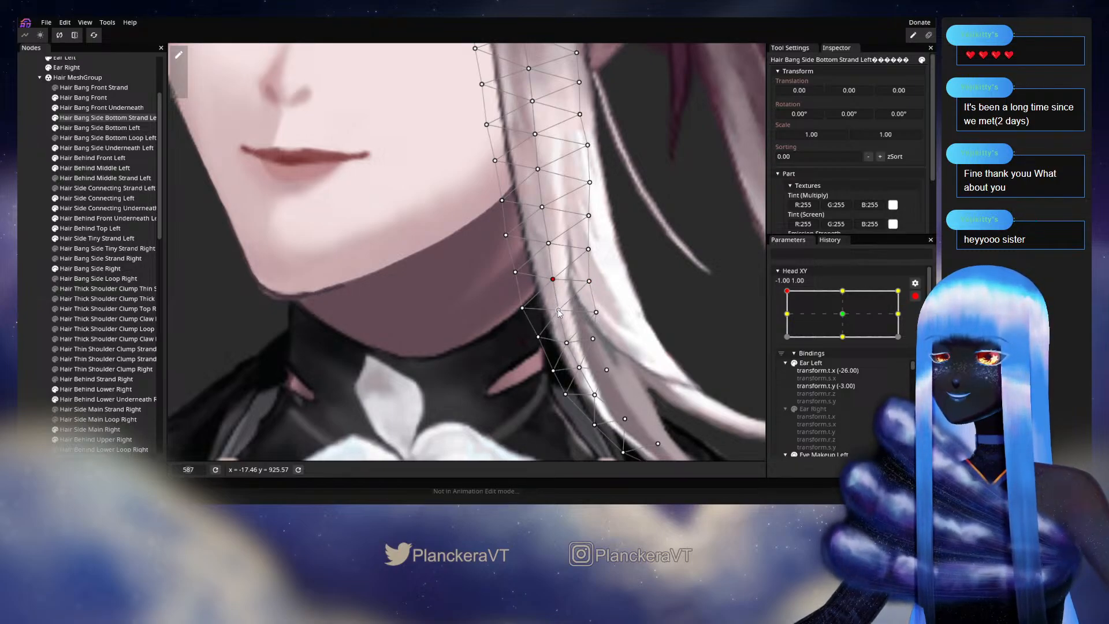
click(590, 281)
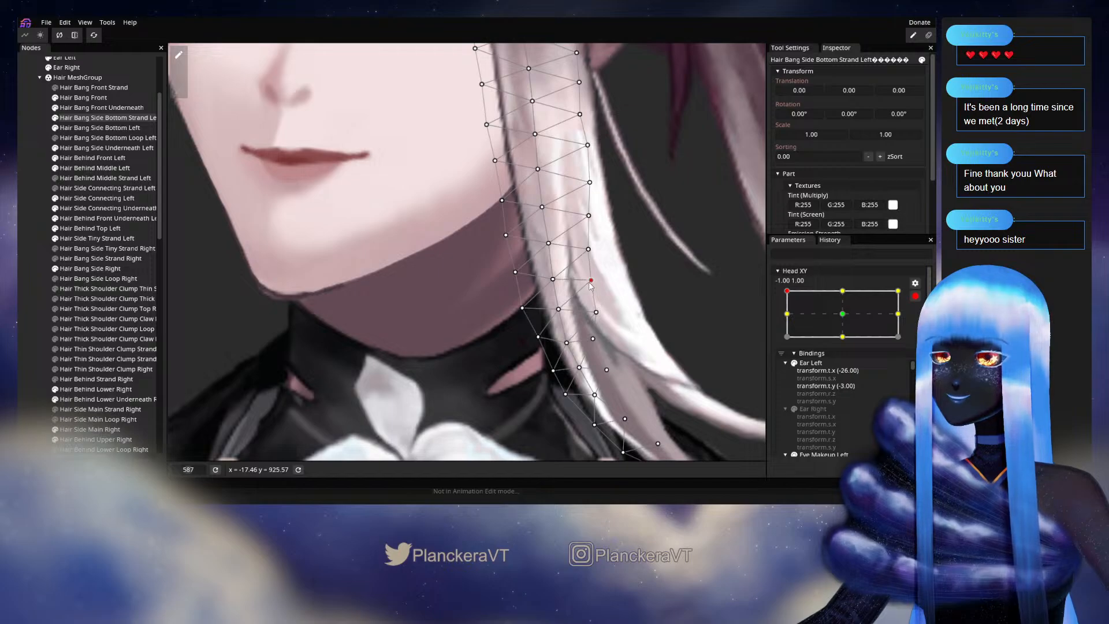
Nudge the bottom strand's outer-edge vertices beside the lower neck and collar.
drag(550, 337, 544, 283)
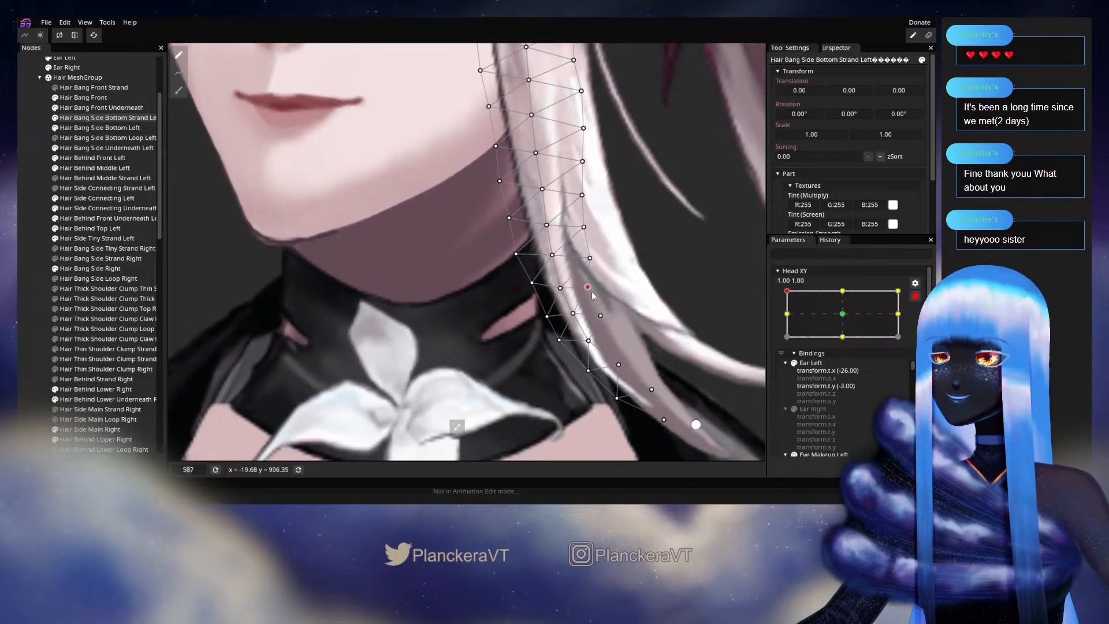
drag(592, 292, 583, 382)
click(589, 258)
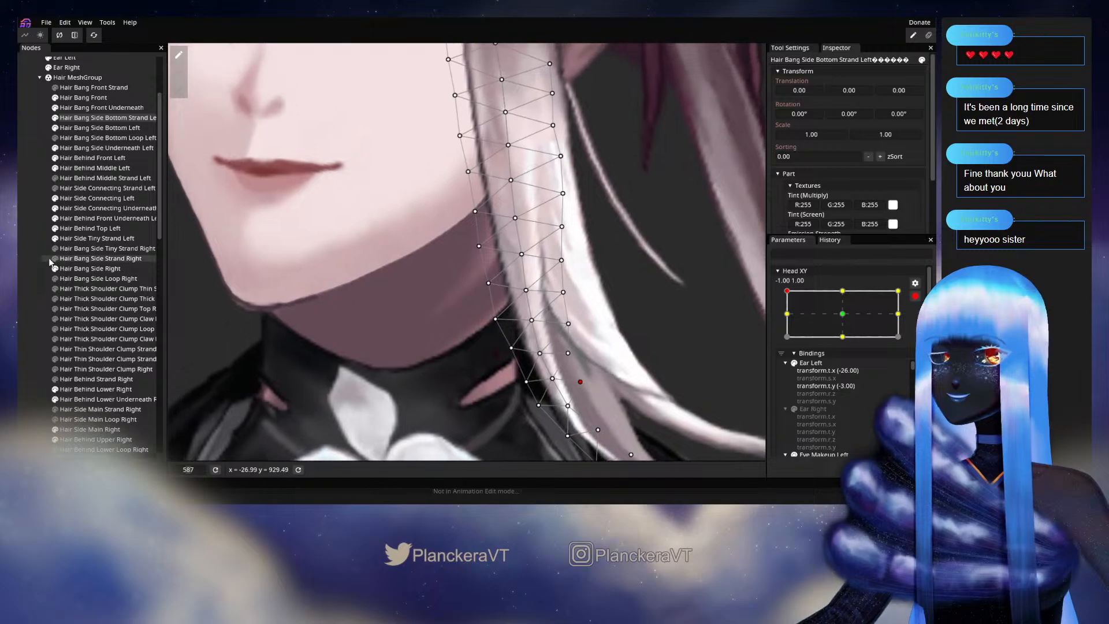
Disarm Head XY and sweep it vertically along X -1.00 between 1.00 and about 0 to check the side hair's motion.
click(36, 263)
scroll(575, 293, down, 3)
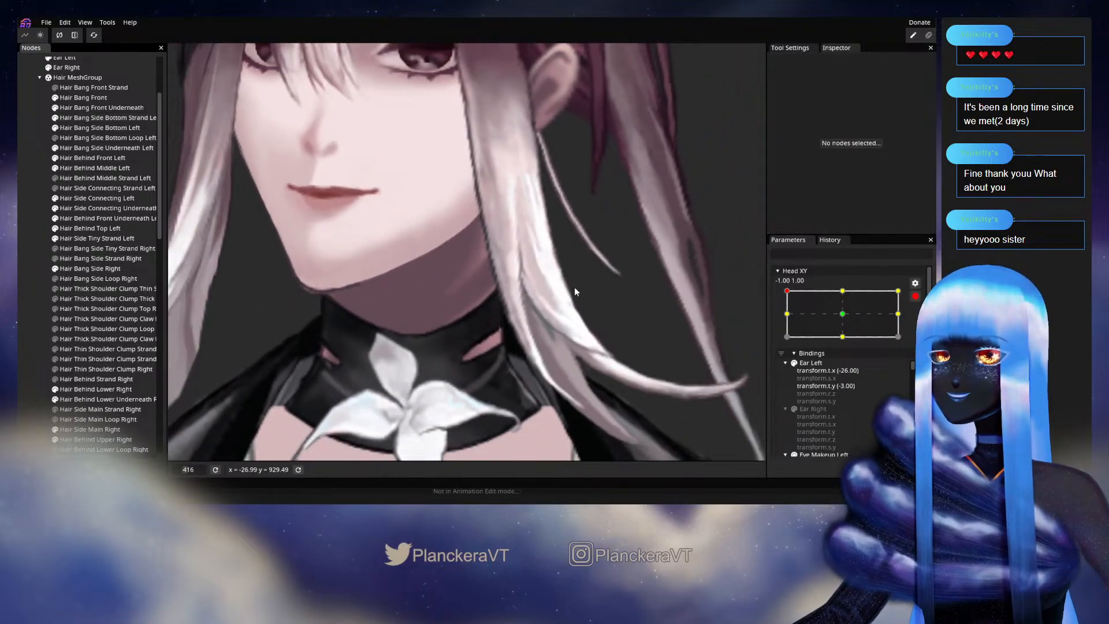
scroll(576, 286, down, 4)
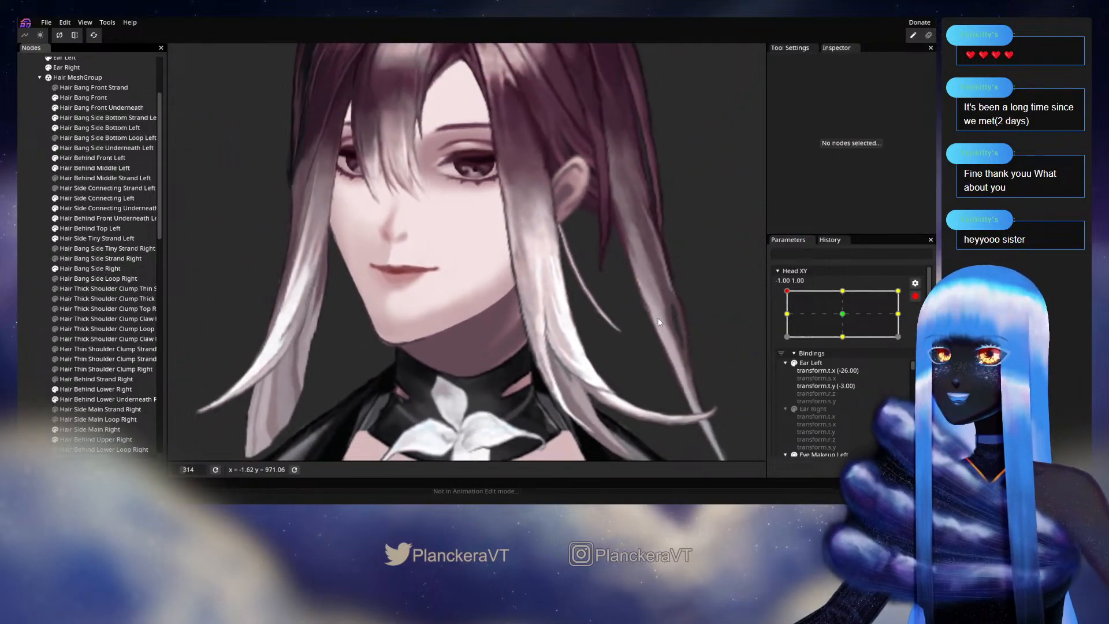
scroll(660, 323, down, 3)
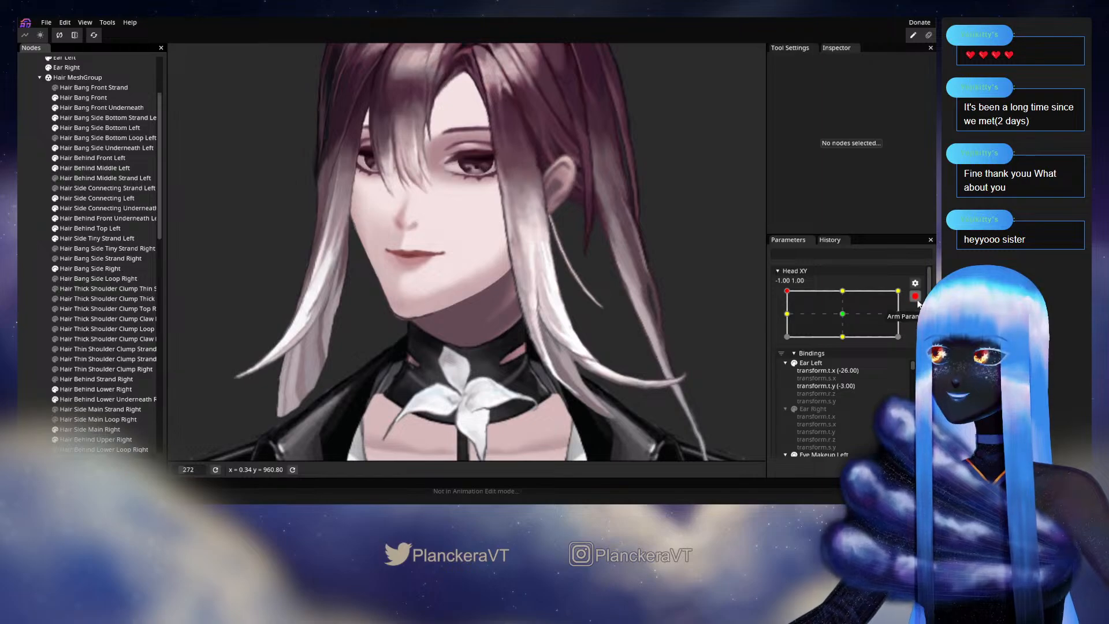
click(916, 298)
mouse_move(786, 319)
mouse_down()
mouse_move(776, 347)
mouse_move(775, 317)
mouse_up()
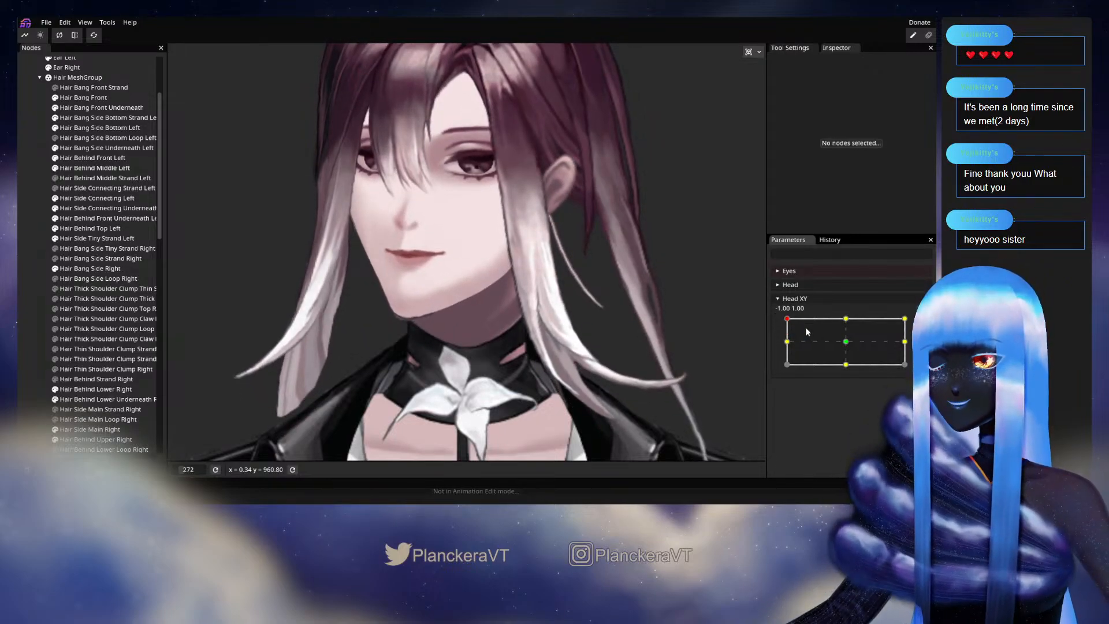
click(785, 331)
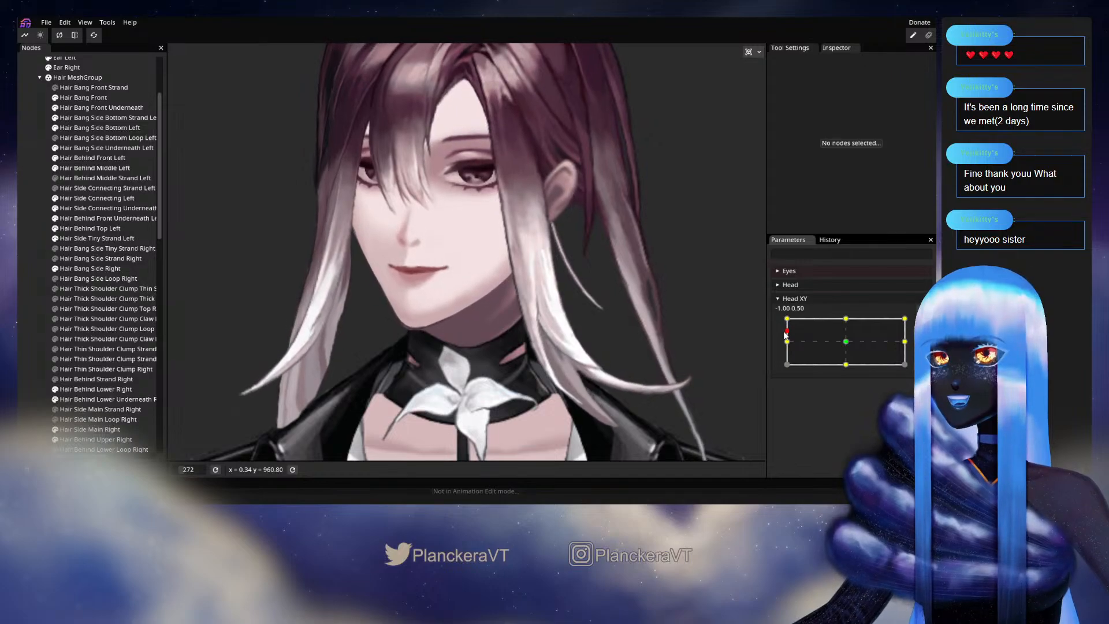
drag(785, 334, 786, 342)
scroll(606, 312, up, 1)
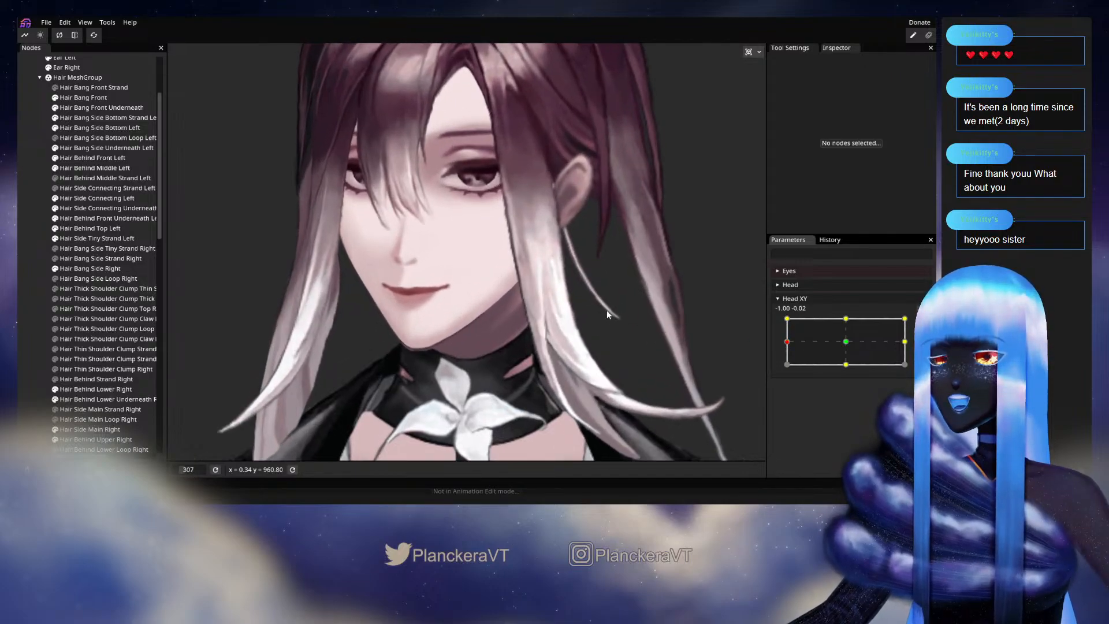
scroll(607, 310, up, 1)
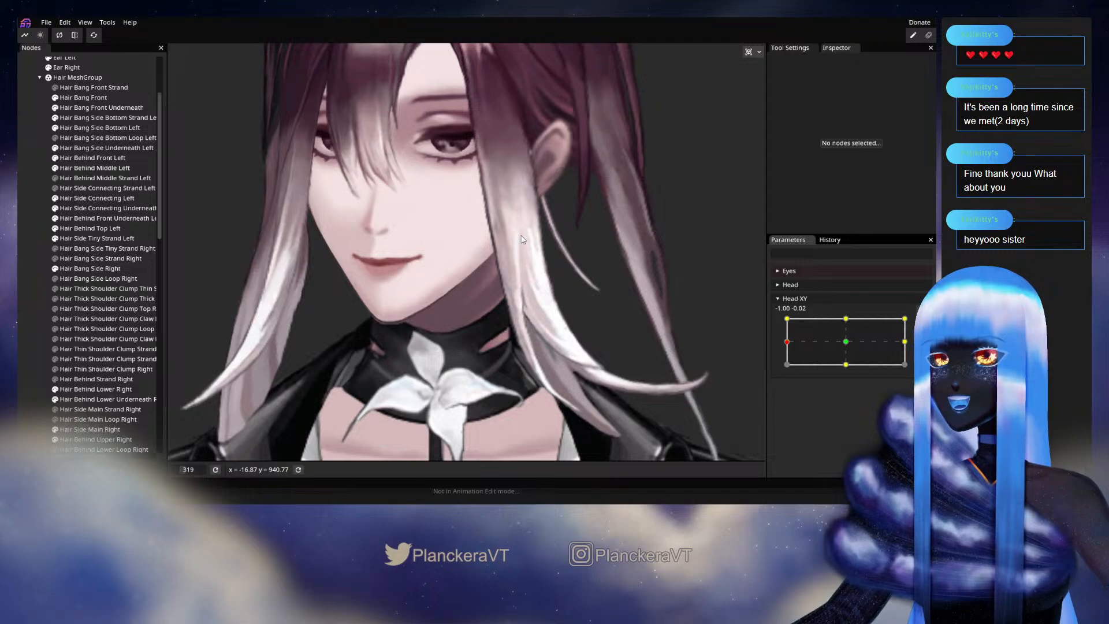
drag(521, 233, 534, 263)
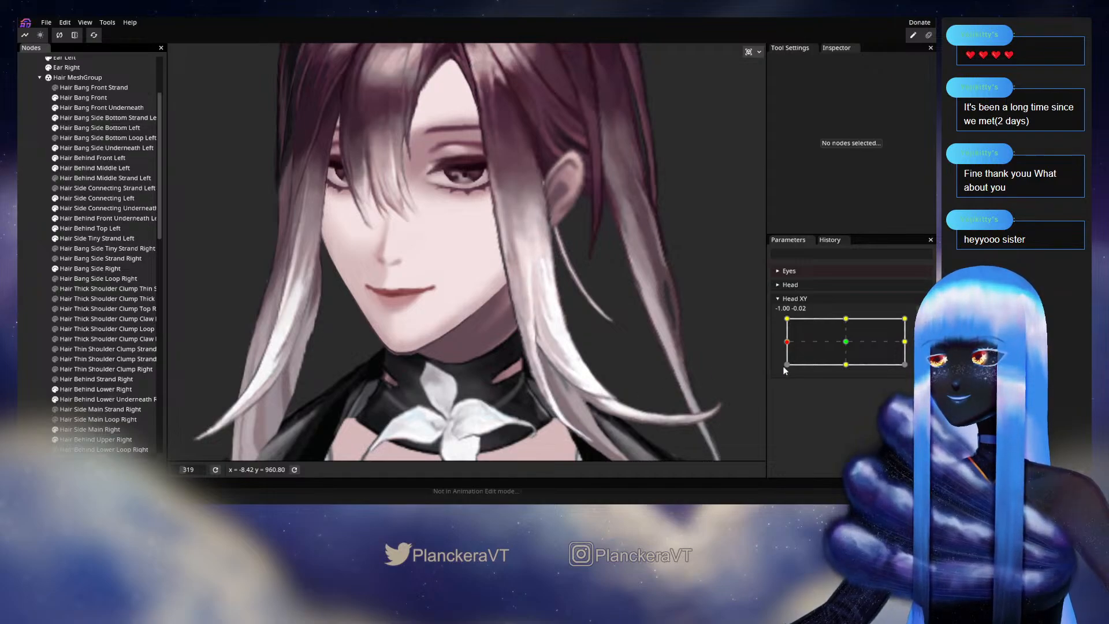
drag(787, 345, 786, 319)
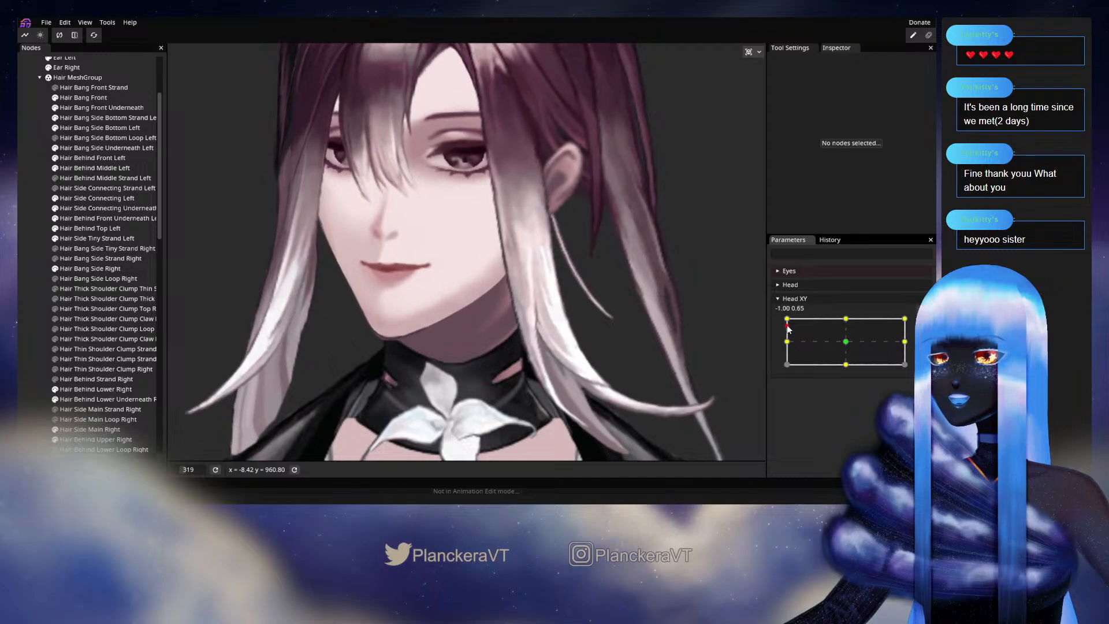
Re-arm Head XY at -1.00, 1.00 and refine Hair Bang Side Bottom Strand Left's outer-edge and upper centre-line vertices beside the cheek, moving them slightly inward.
click(922, 325)
scroll(513, 321, up, 4)
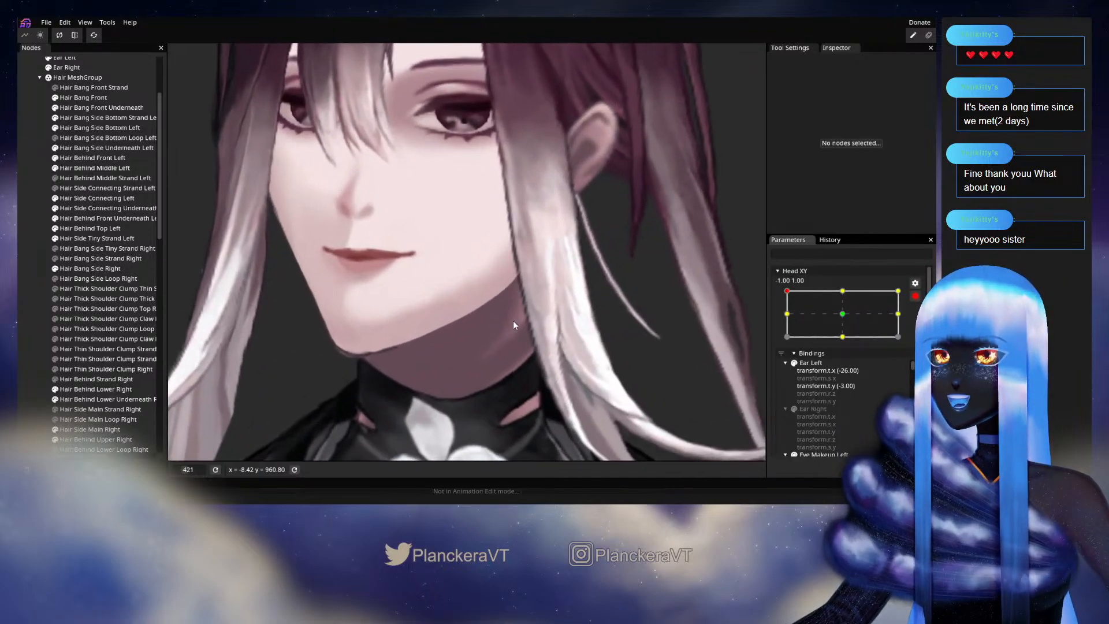
drag(513, 321, 499, 356)
scroll(551, 338, up, 3)
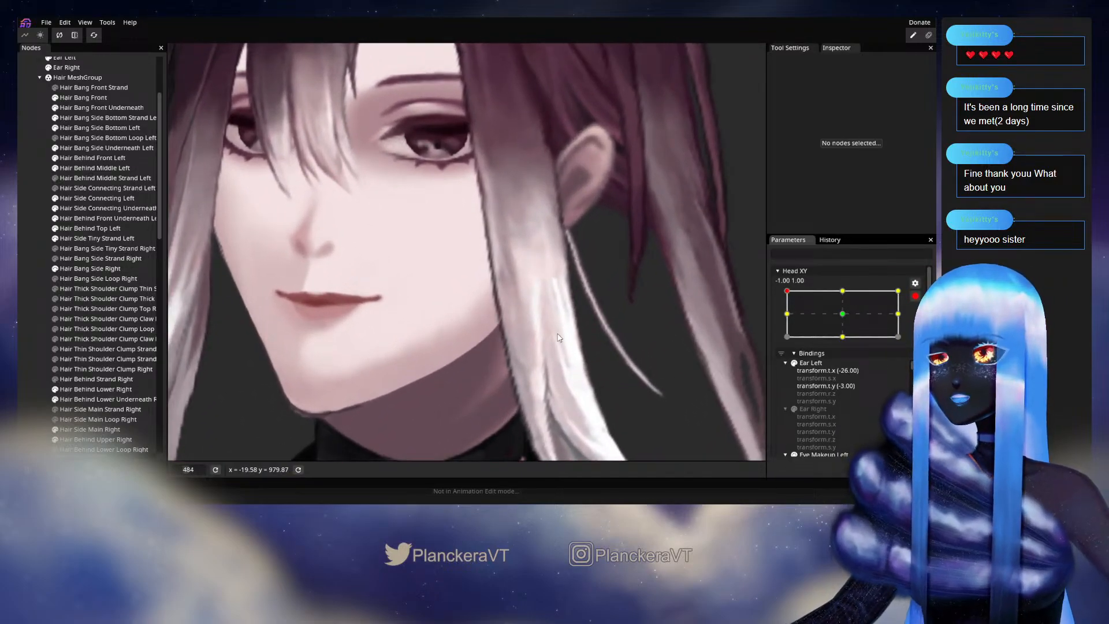
click(101, 118)
scroll(569, 296, up, 1)
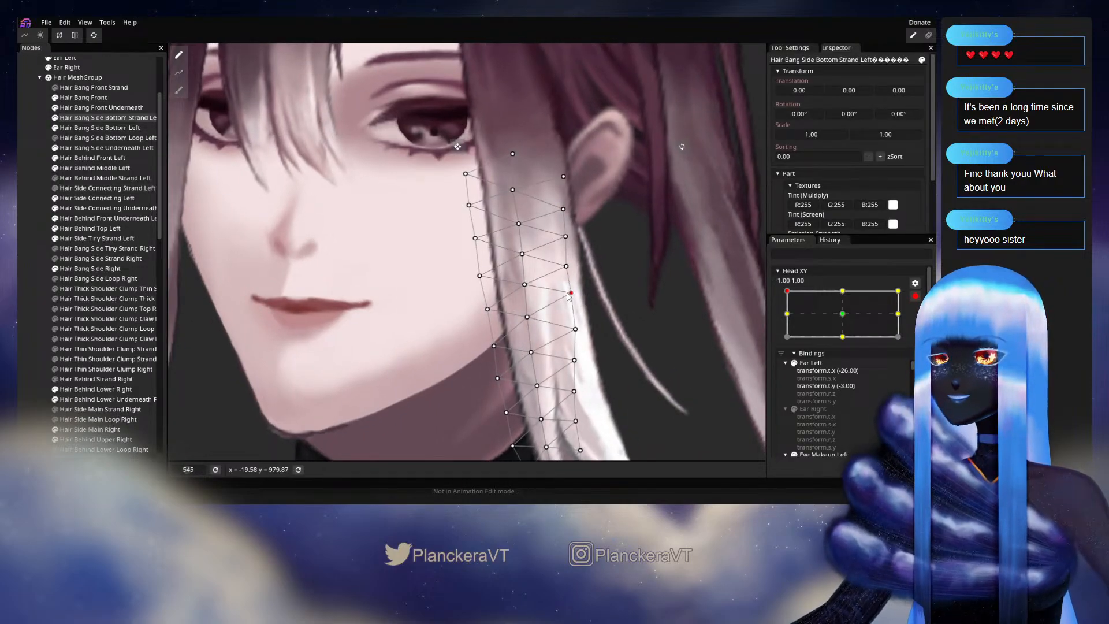
drag(568, 294, 564, 273)
drag(561, 209, 532, 234)
click(540, 268)
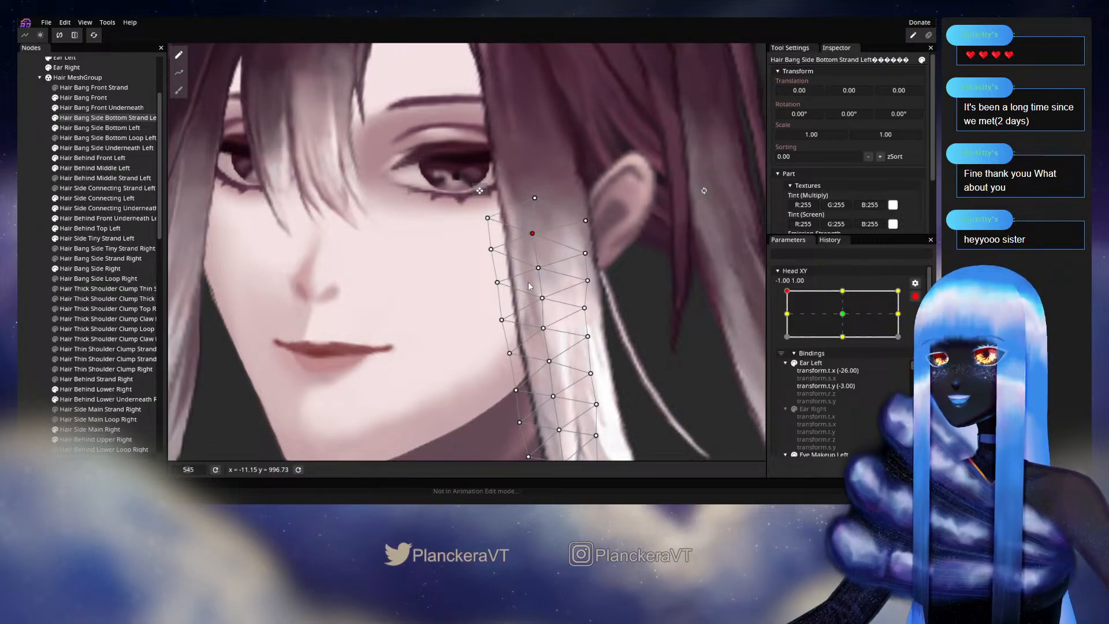
drag(542, 300, 560, 228)
click(551, 261)
Compare the side hair's shape at the neutral Head XY keypoint 0.00, 0.00 with the -1.00, 1.00 keypoint.
click(28, 296)
scroll(462, 300, down, 8)
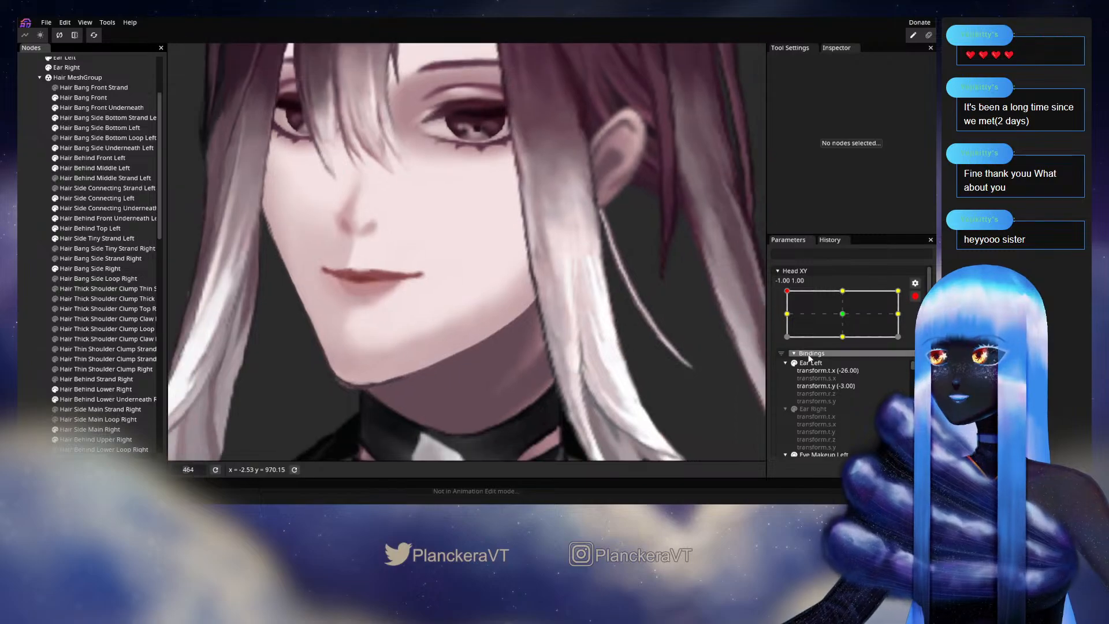
click(843, 315)
drag(618, 272, 557, 257)
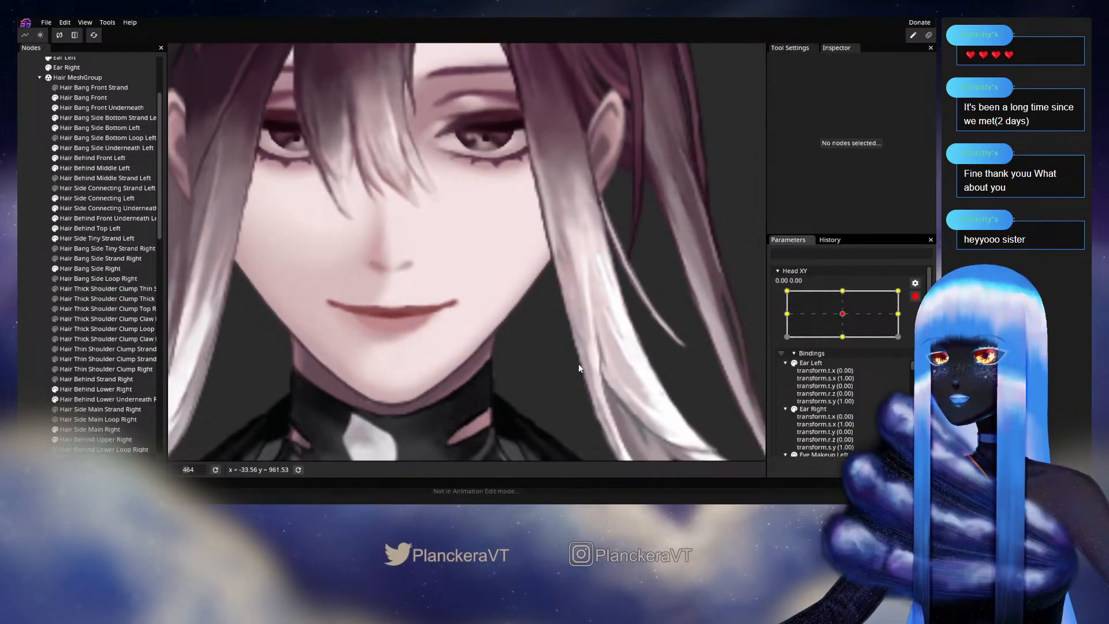
click(786, 291)
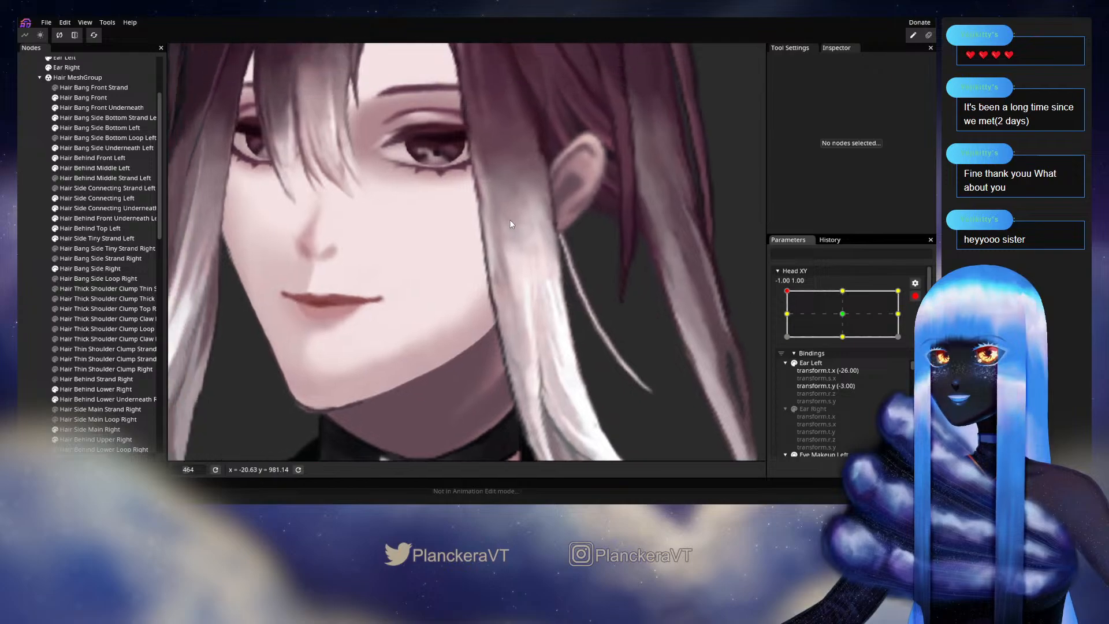
drag(510, 219, 588, 280)
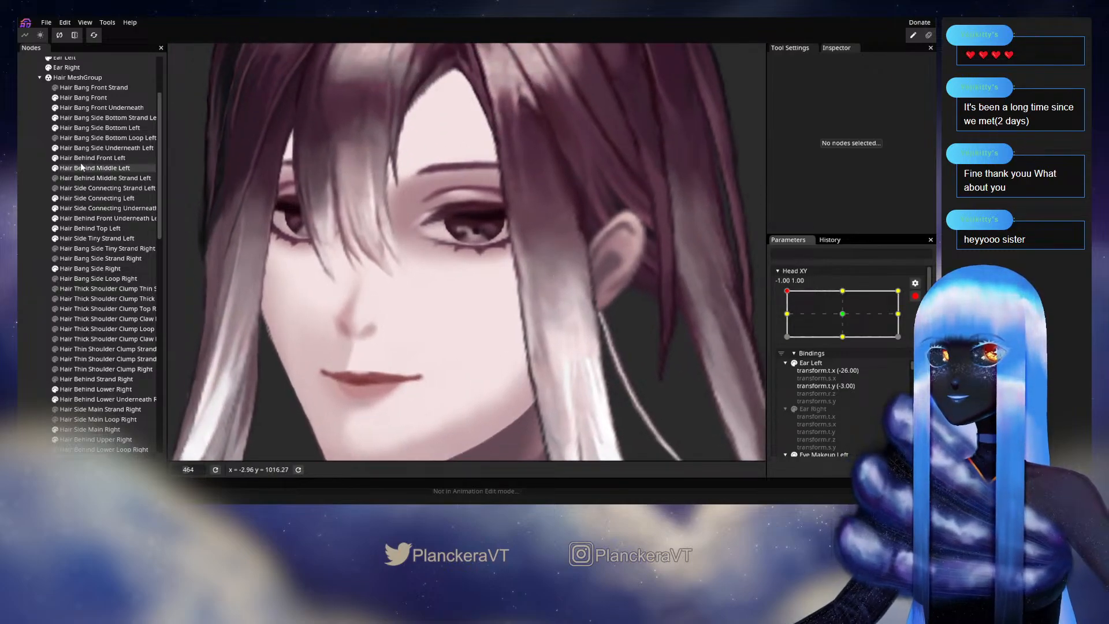
Nudge Hair Bang Side Bottom Left's inner-edge vertices beside and below the eye, plus the centre-line vertex just below eye level.
click(92, 108)
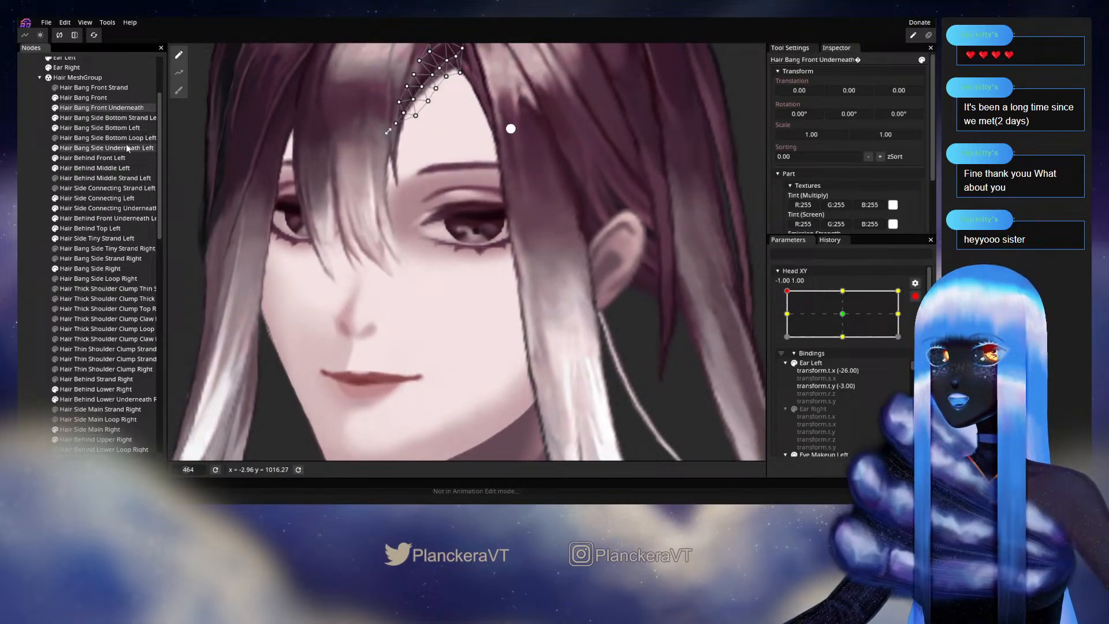
click(99, 128)
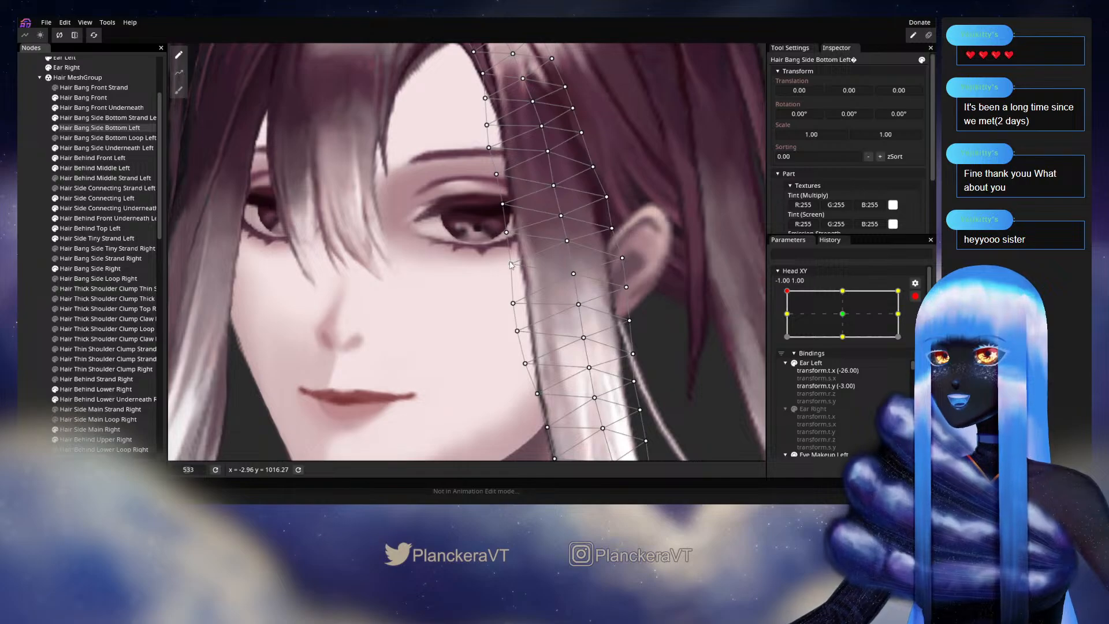
click(510, 264)
click(573, 274)
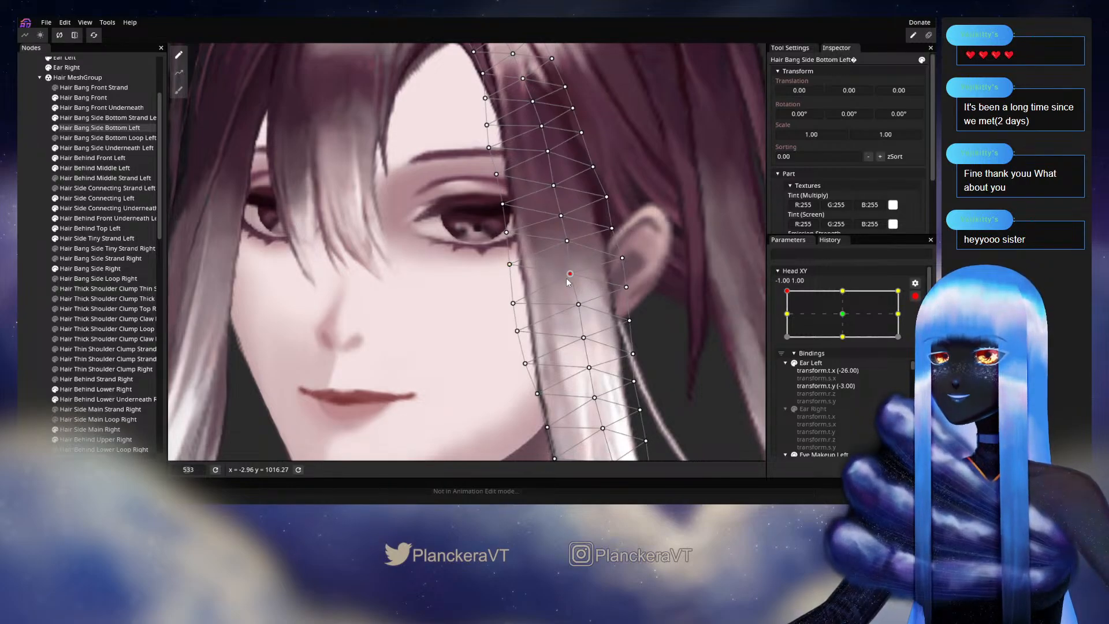
click(511, 303)
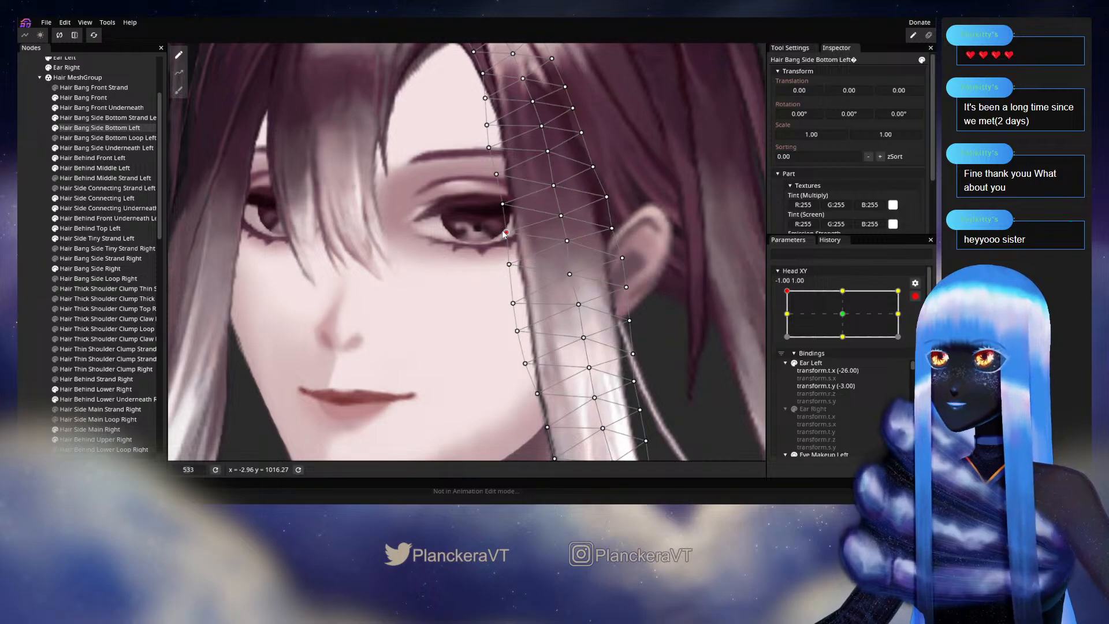
drag(505, 234, 500, 237)
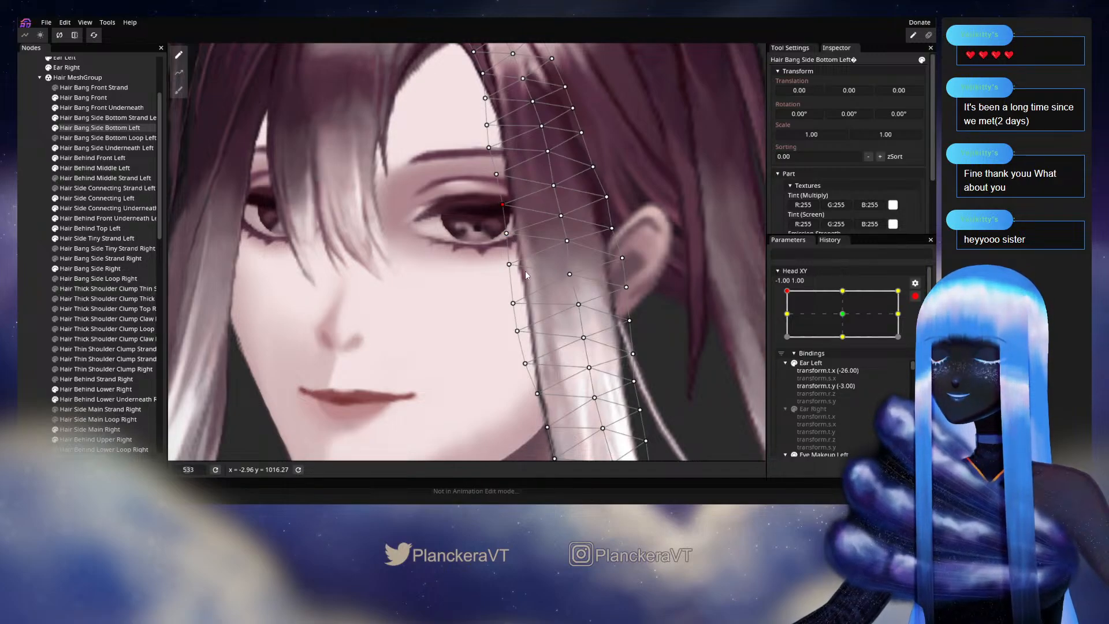
Move Hair Bang Side Bottom Strand Left's upper inner-edge vertices slightly toward the face and realign its centre-line vertex near nose level.
drag(526, 276, 490, 192)
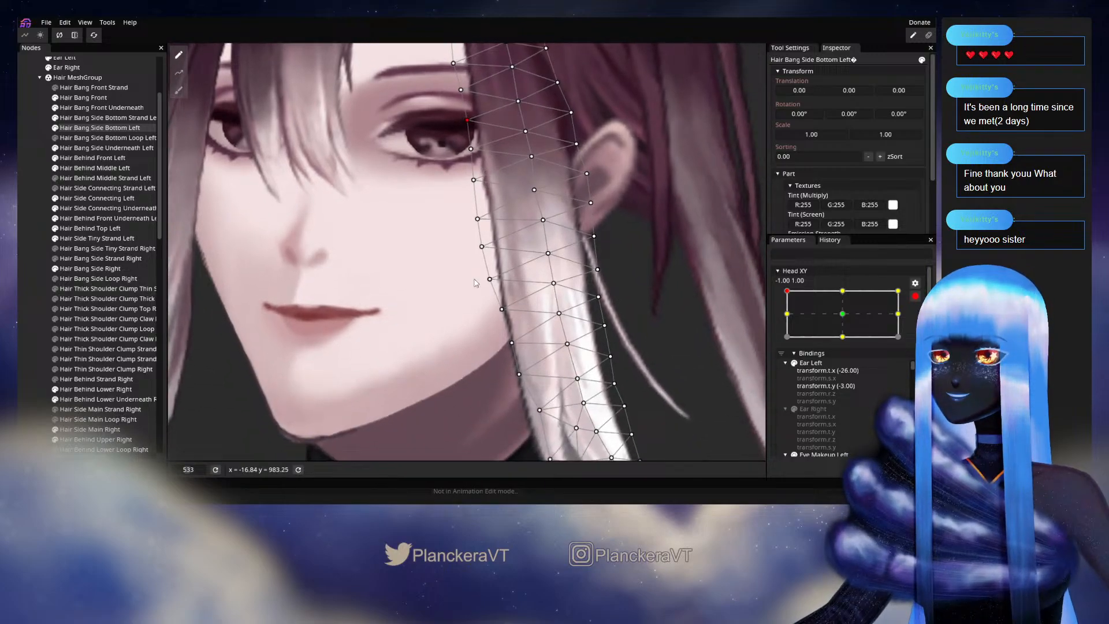
click(96, 118)
scroll(516, 221, up, 2)
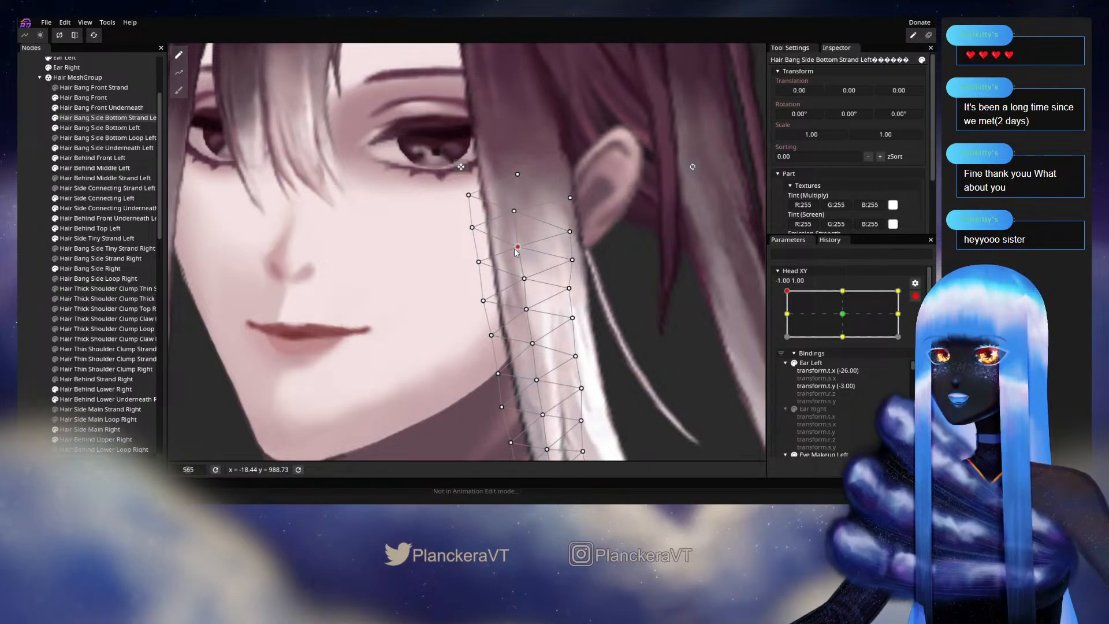
drag(501, 280, 511, 242)
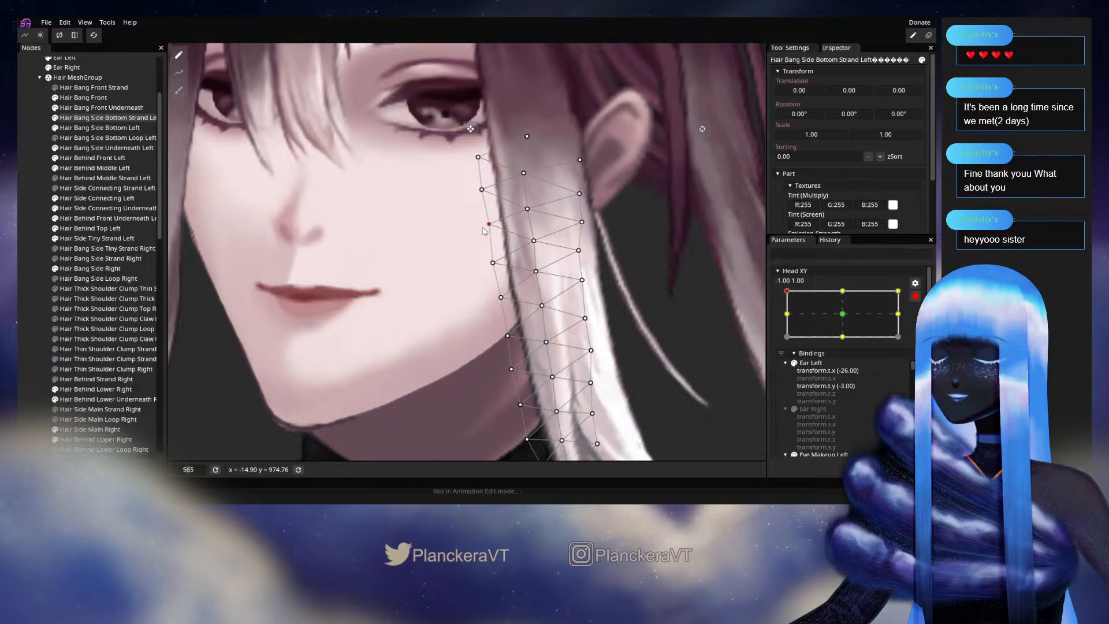
drag(482, 189, 480, 190)
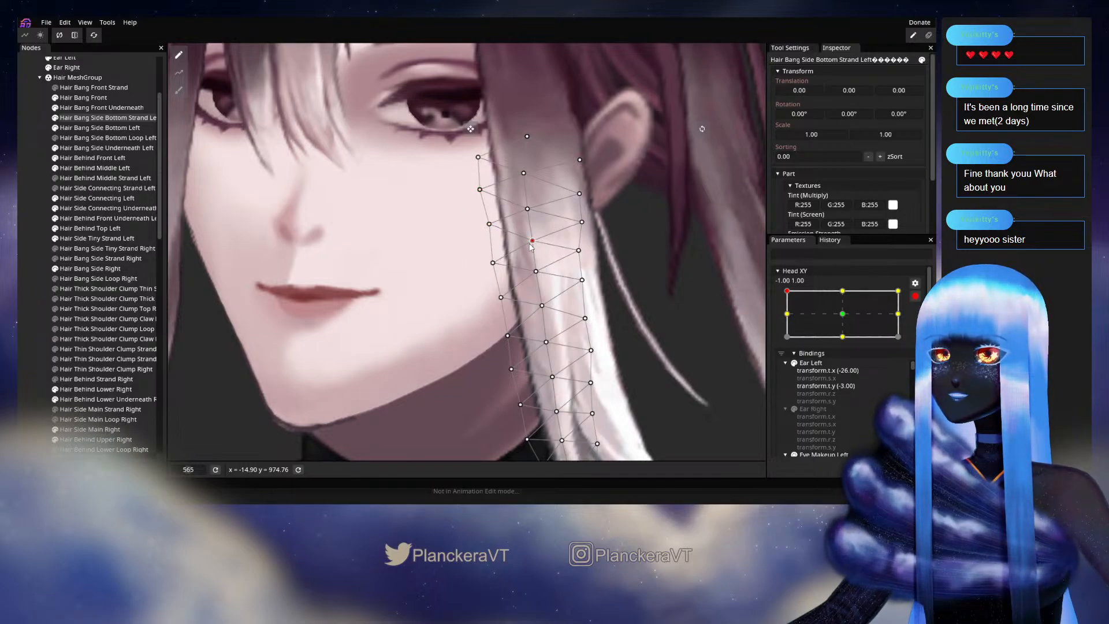
drag(486, 230, 485, 233)
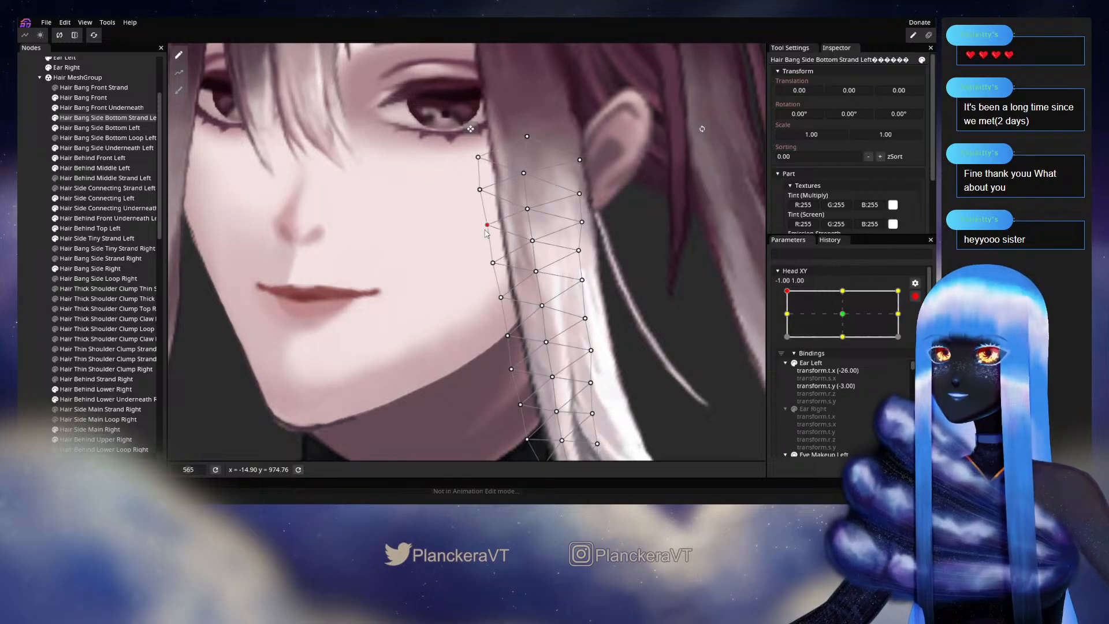
Fine-tune the bottom strand's inner-edge and centre-line vertices from nose level down to mouth level.
drag(528, 271, 534, 228)
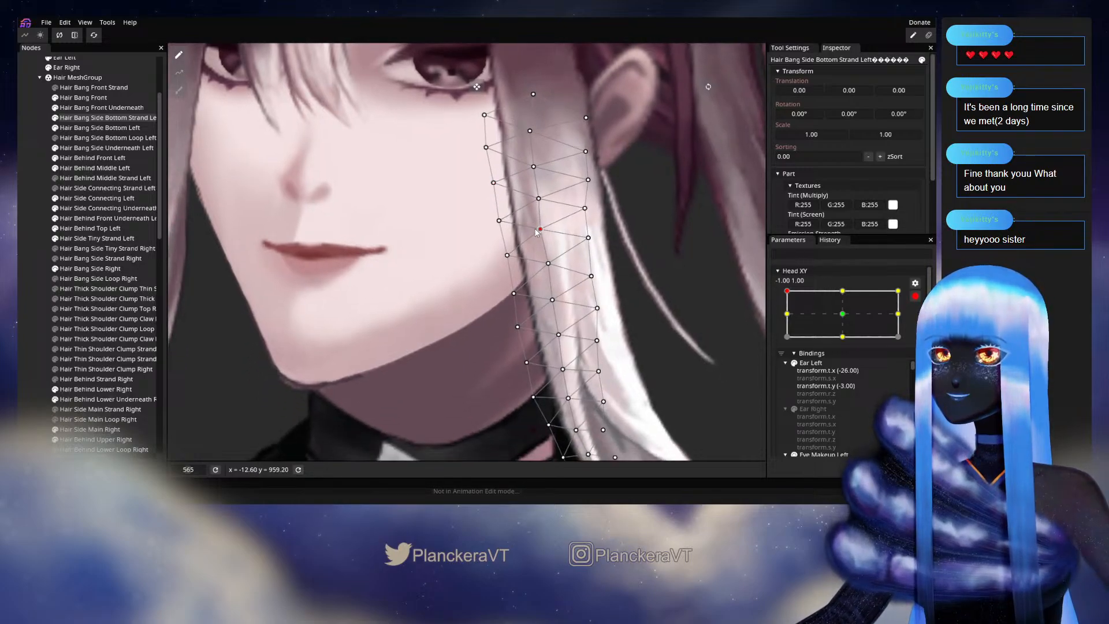
drag(495, 222, 493, 222)
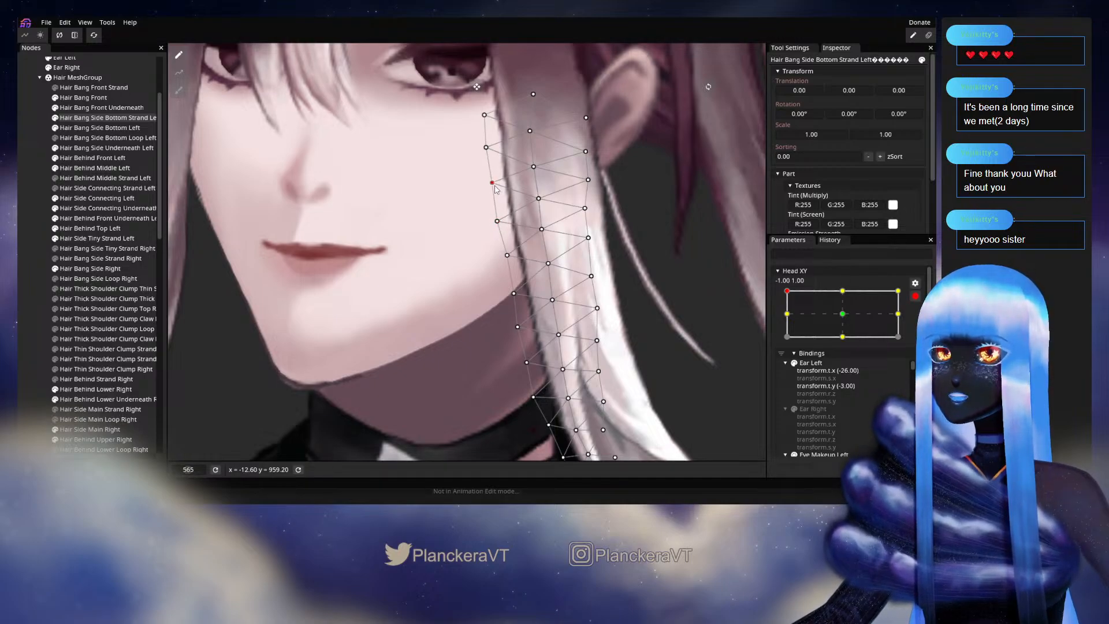
drag(534, 238, 537, 219)
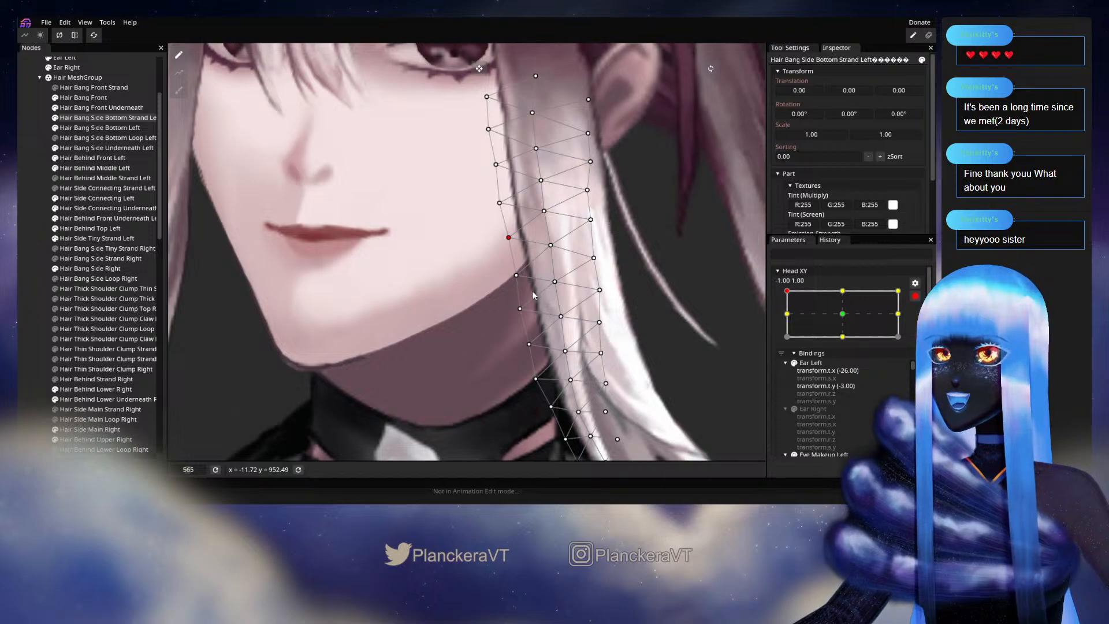
drag(532, 290, 513, 243)
click(554, 212)
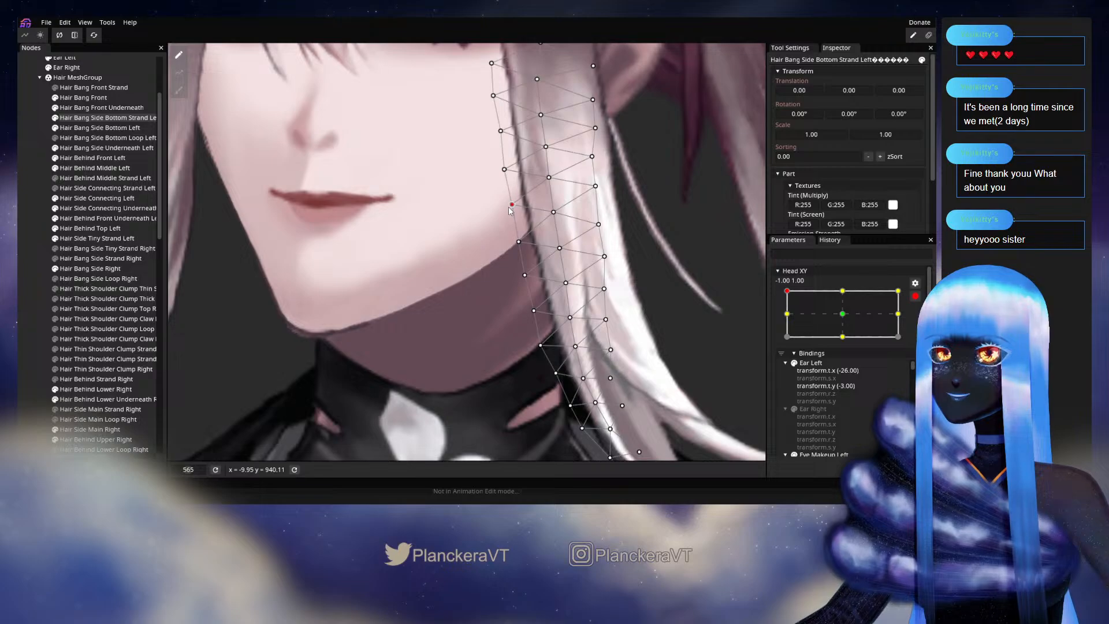
Nudge the bottom strand's centre-line vertices and inner-edge vertex beside the jaw to smooth its curve.
drag(518, 241, 565, 240)
click(599, 210)
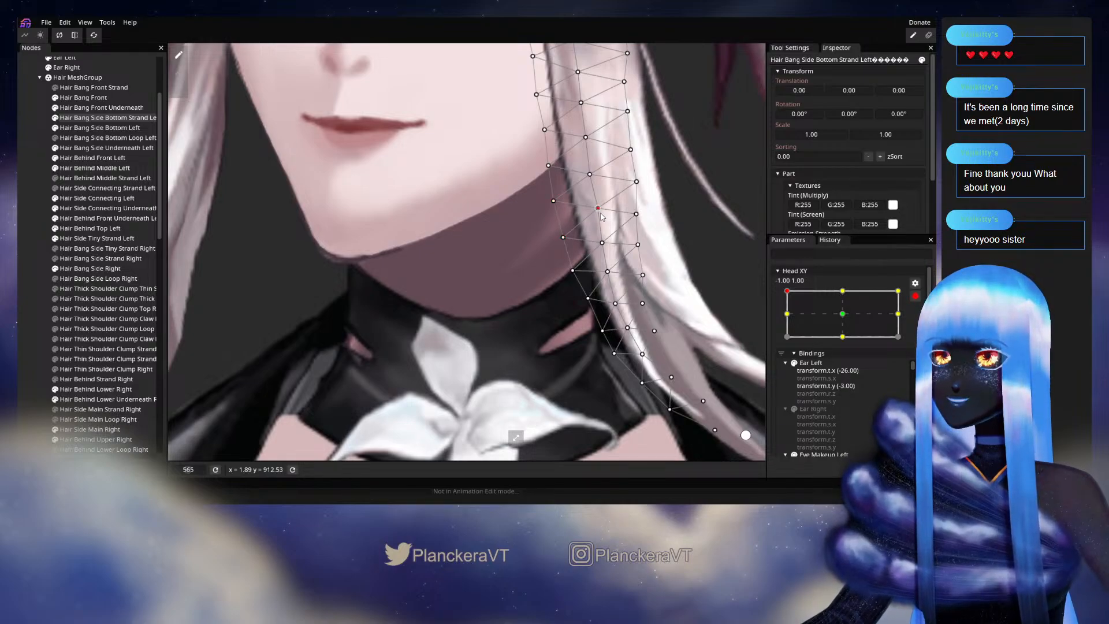
drag(591, 180, 570, 267)
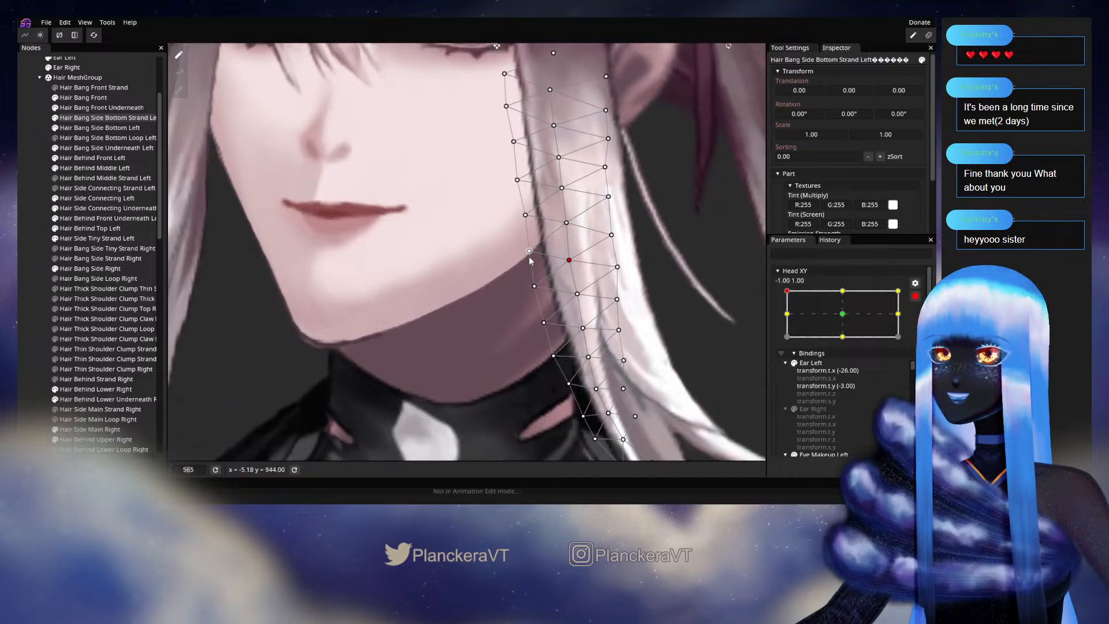
click(530, 252)
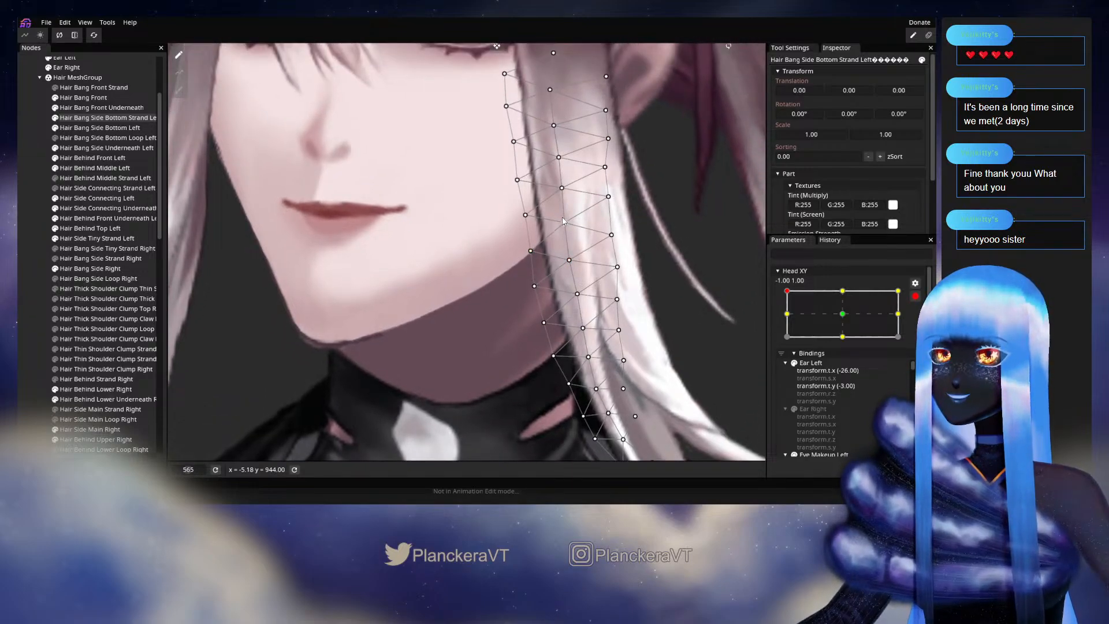
drag(582, 246, 586, 197)
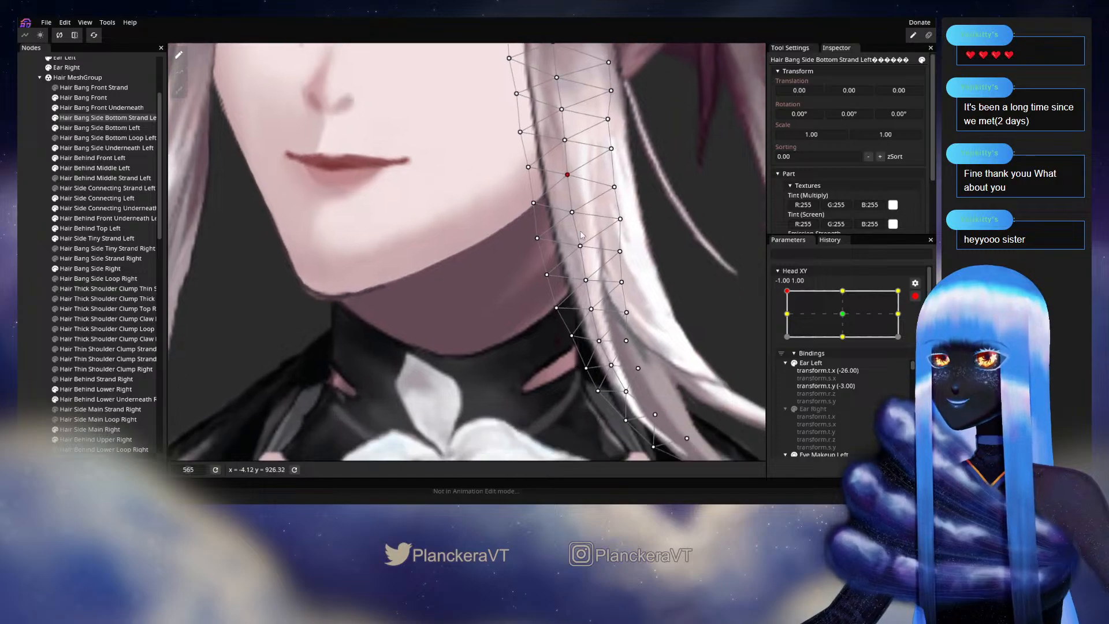
Realign the bottom strand's centre-line and inner-edge vertices beside the neck, down to the collar's upper edge.
click(580, 246)
scroll(577, 251, up, 1)
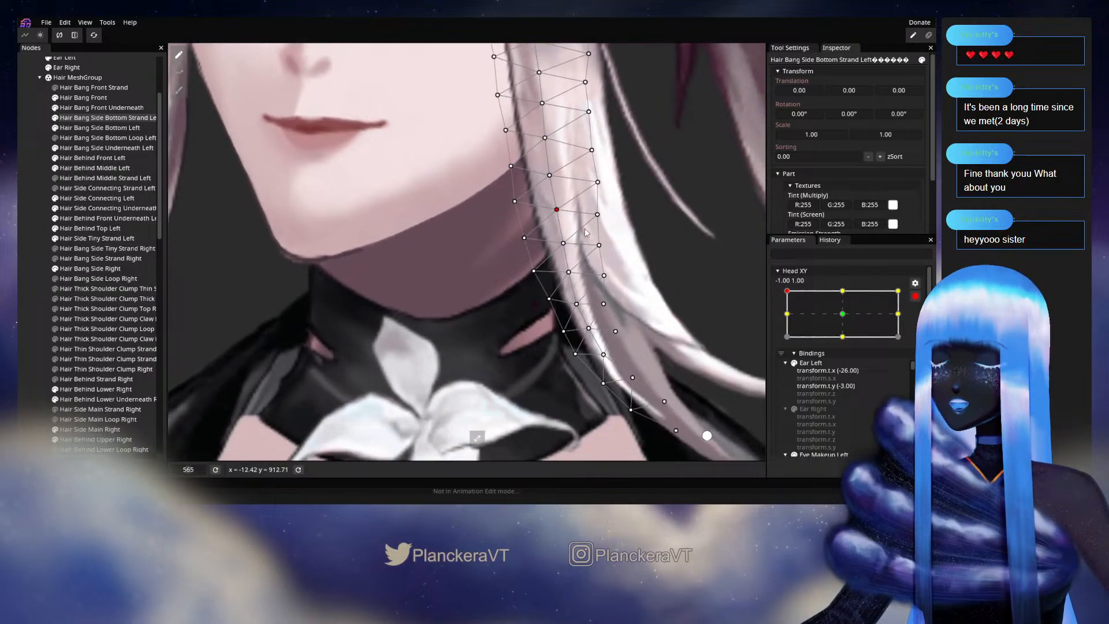
drag(562, 245, 561, 246)
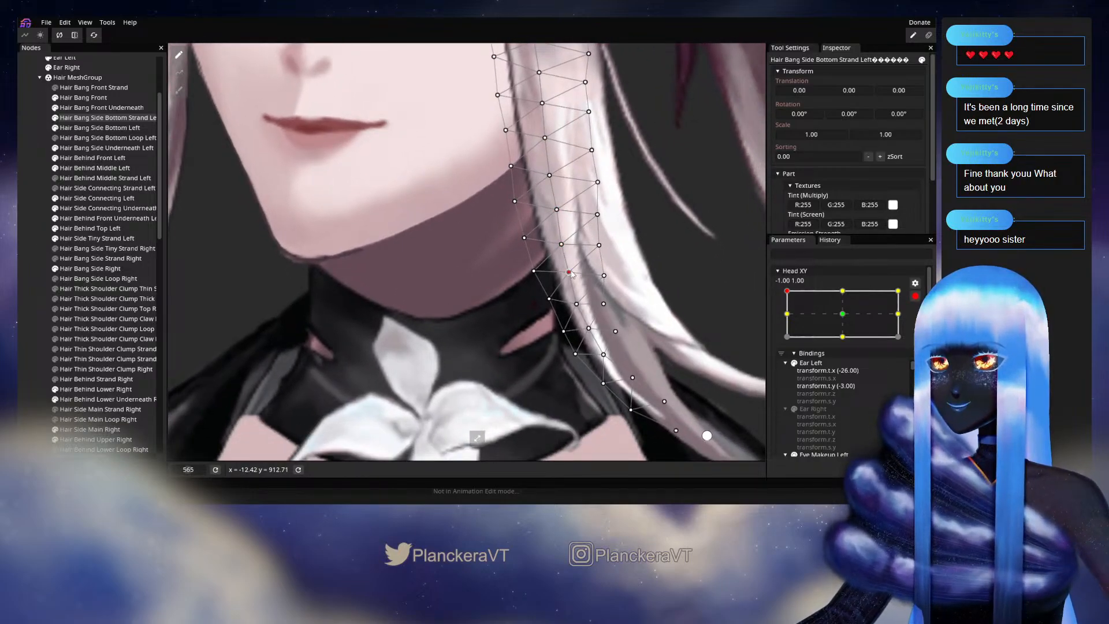
click(568, 272)
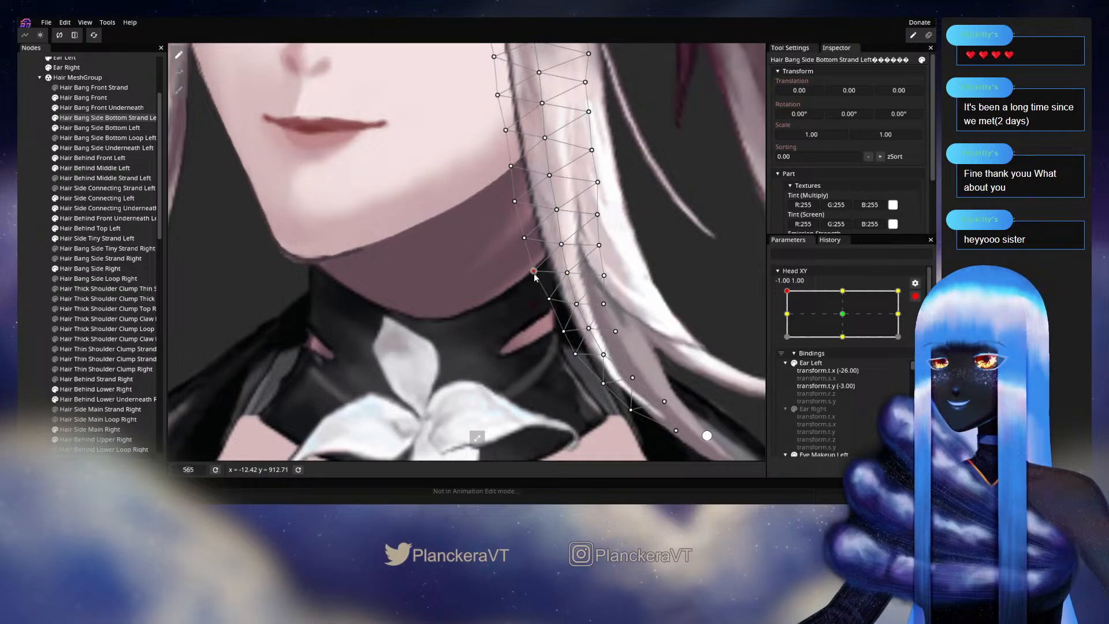
drag(534, 278, 567, 290)
Save the model and adjust the bottom strand's centre-line and inner-edge vertices beside the collar.
scroll(560, 249, down, 2)
click(584, 263)
key(ctrl+s)
click(595, 287)
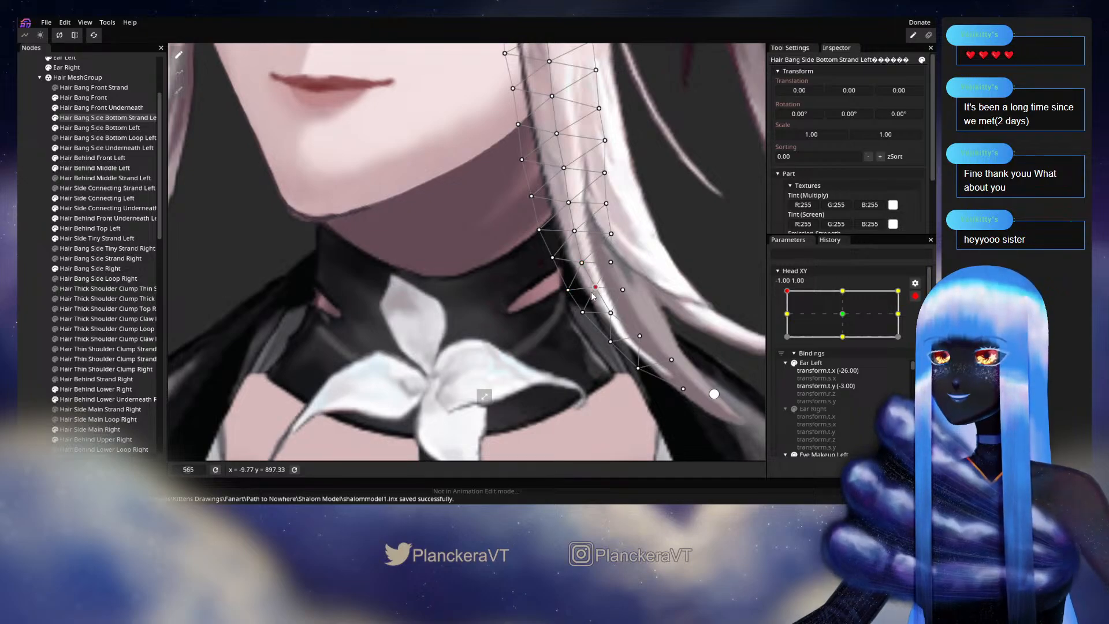
click(582, 312)
drag(607, 316, 605, 318)
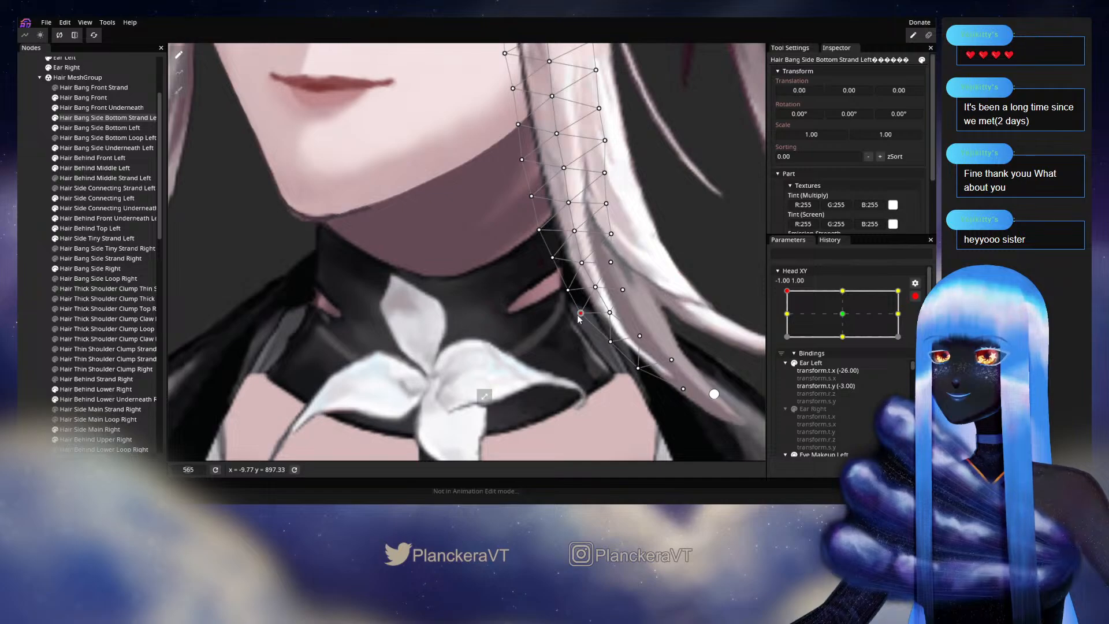
Fine-tune the bottom strand's collar-level vertices on the centre line and inner edge, working back up to the collar's top.
click(595, 287)
click(569, 290)
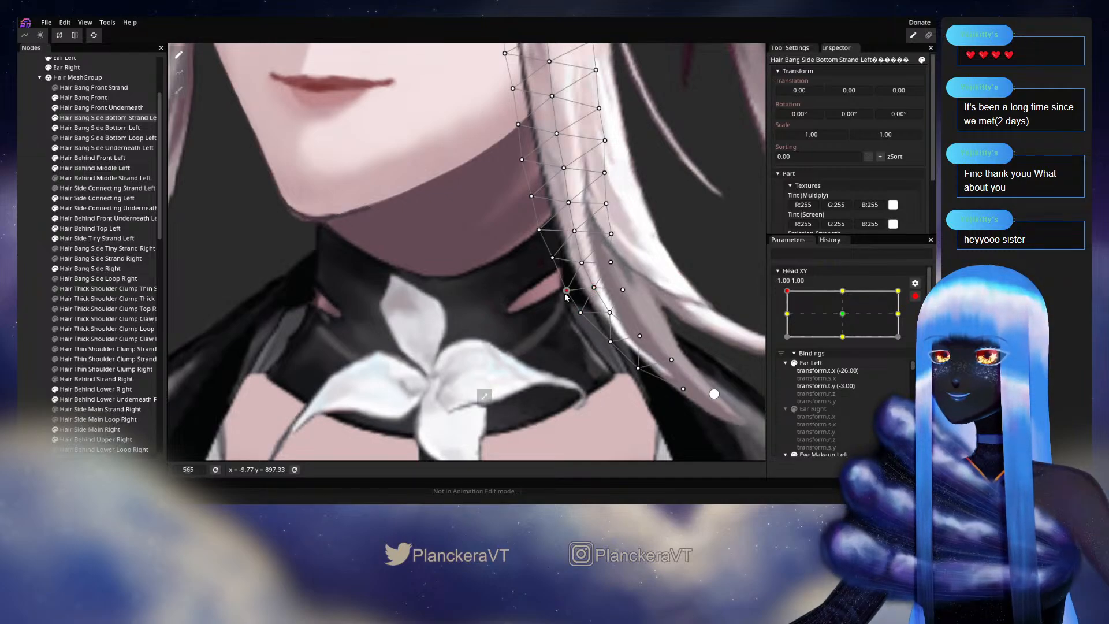
click(552, 258)
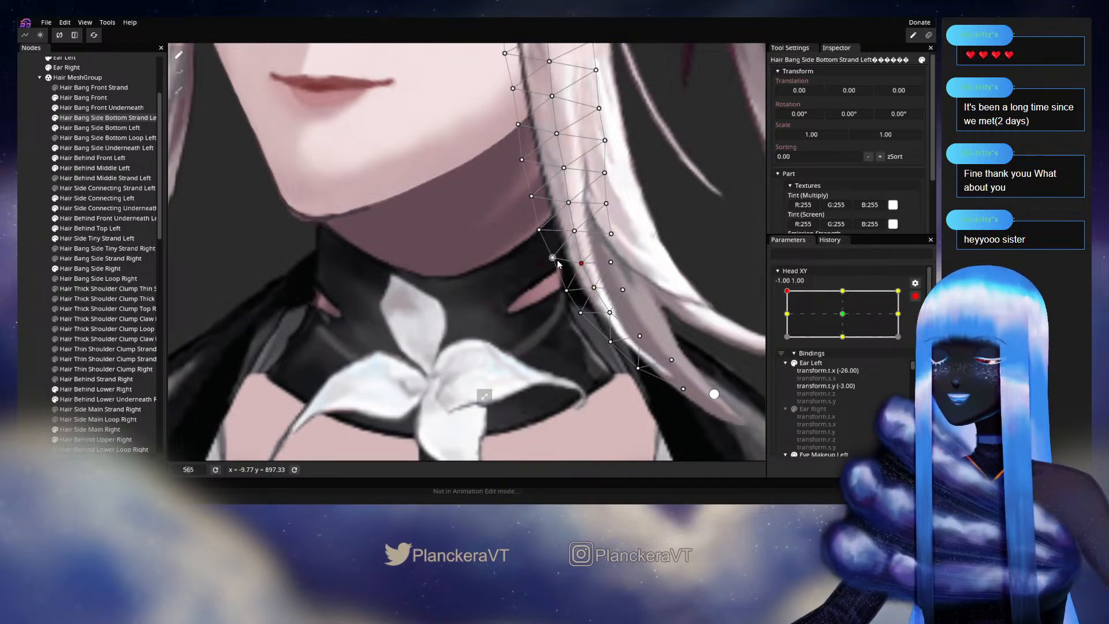
click(574, 232)
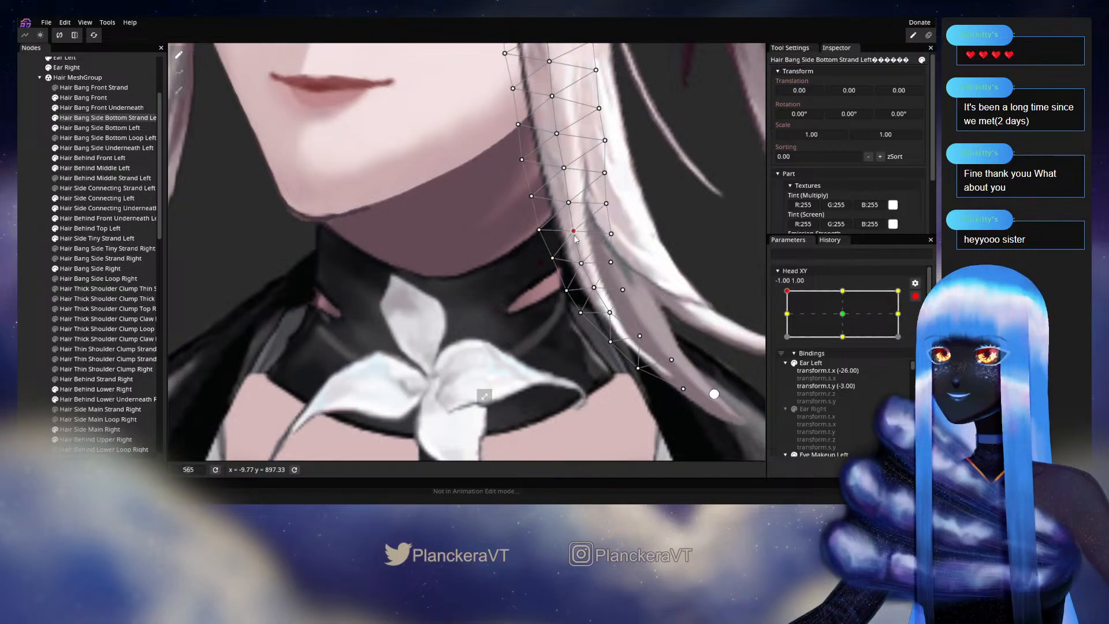
drag(592, 288, 565, 270)
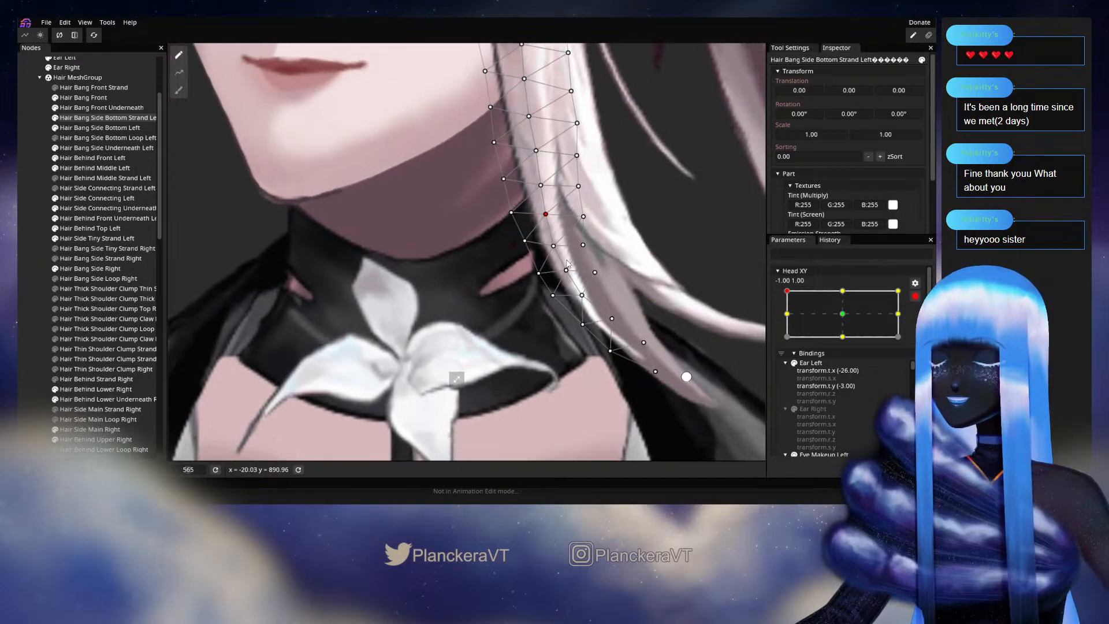
click(565, 270)
Switch to Hair Bang Side Bottom Left and adjust its centre-line vertices from mouth level to below the jaw.
drag(503, 253, 516, 422)
scroll(478, 329, down, 1)
scroll(476, 328, down, 1)
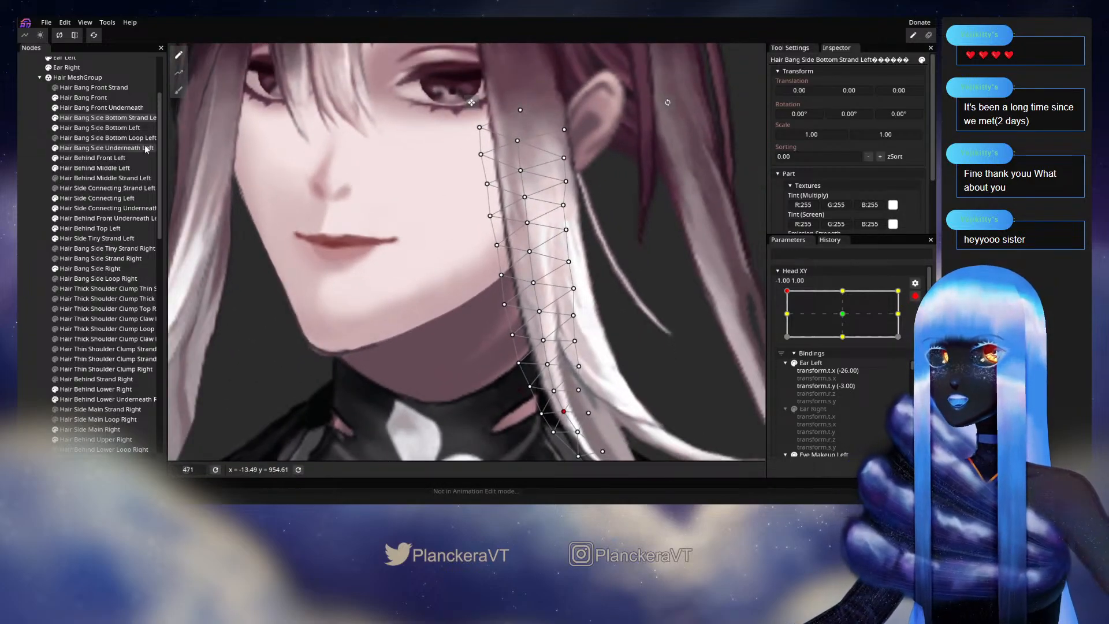
click(98, 128)
scroll(564, 249, up, 2)
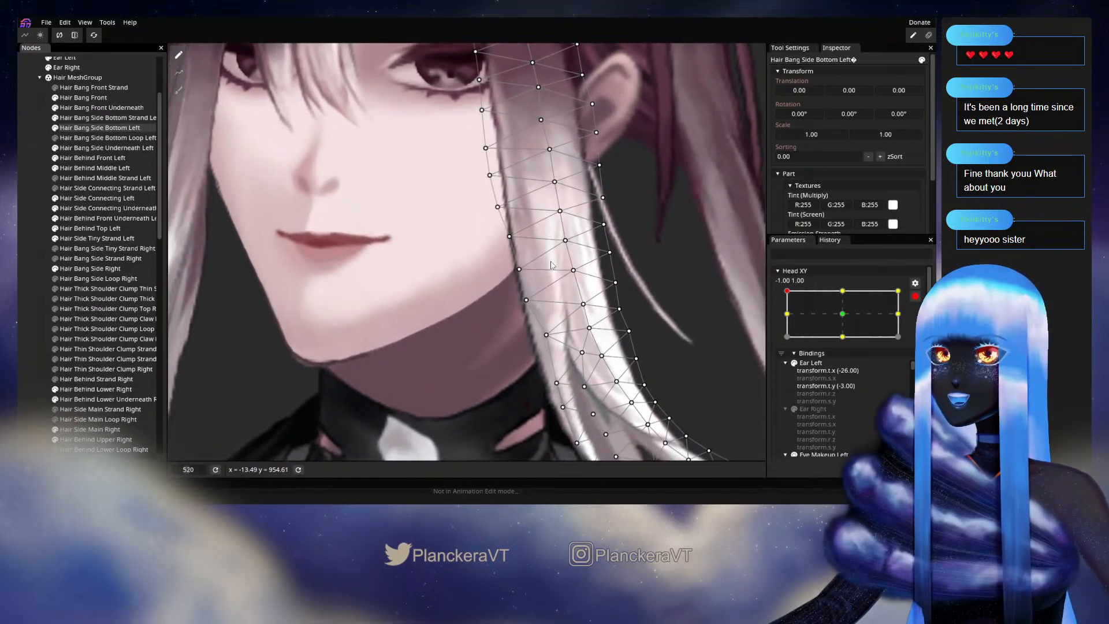
drag(574, 239, 560, 215)
drag(582, 271, 596, 310)
click(616, 335)
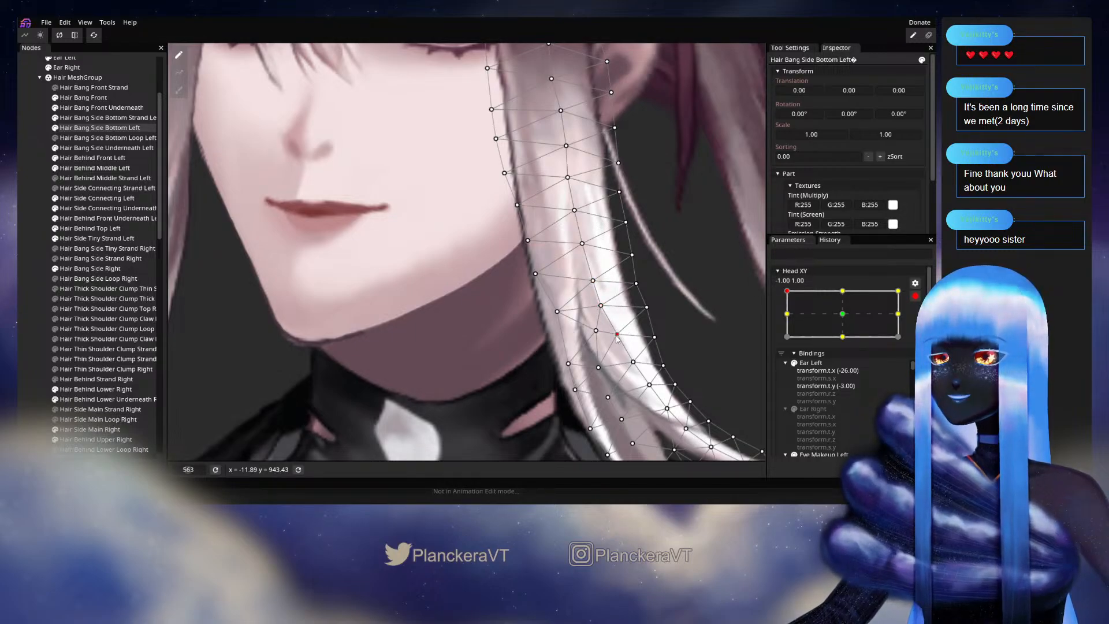
Shift Hair Bang Side Bottom Left's centre-line vertices around nose level slightly toward the face.
drag(593, 245, 590, 318)
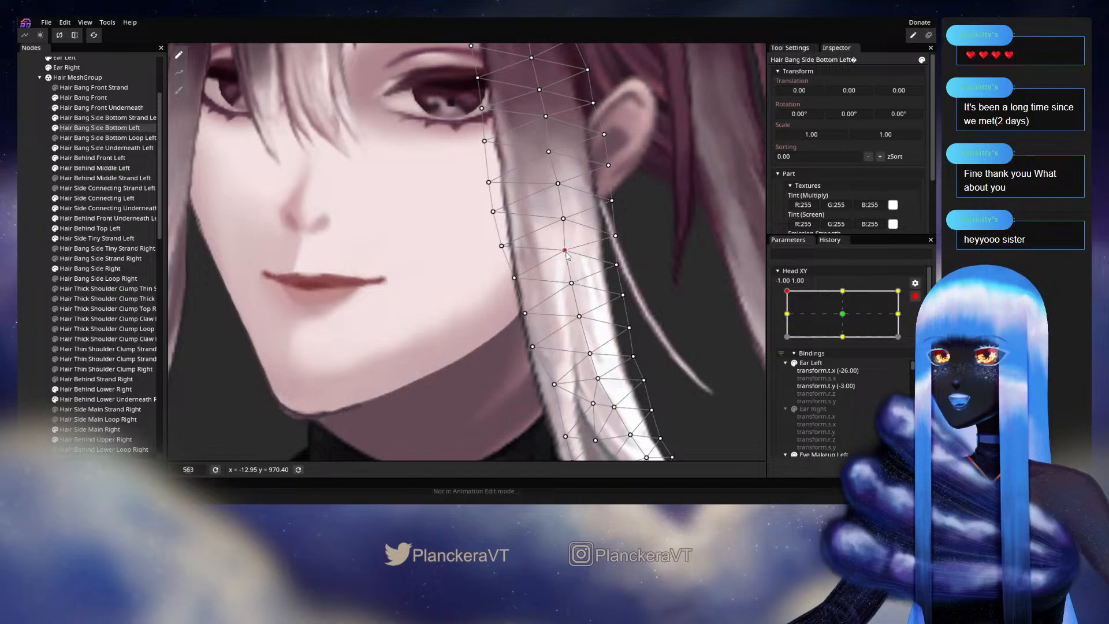
click(563, 218)
drag(561, 220, 559, 221)
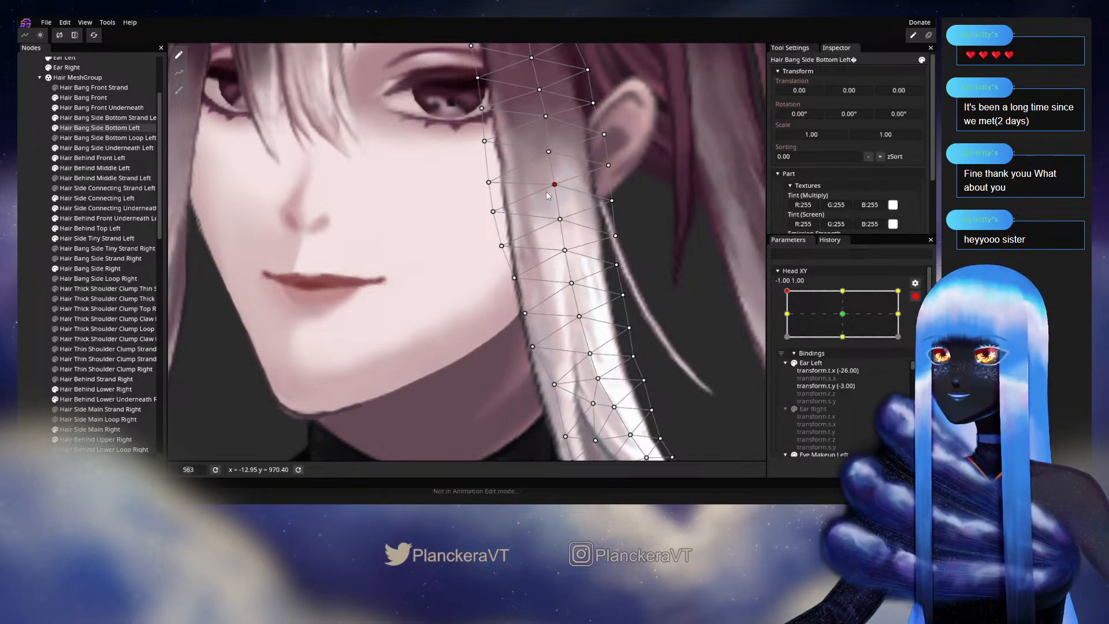
Deselect the mesh, disarm Head XY and check the side hair's motion between the -1.00, 1.00 corner and the middle row.
click(22, 247)
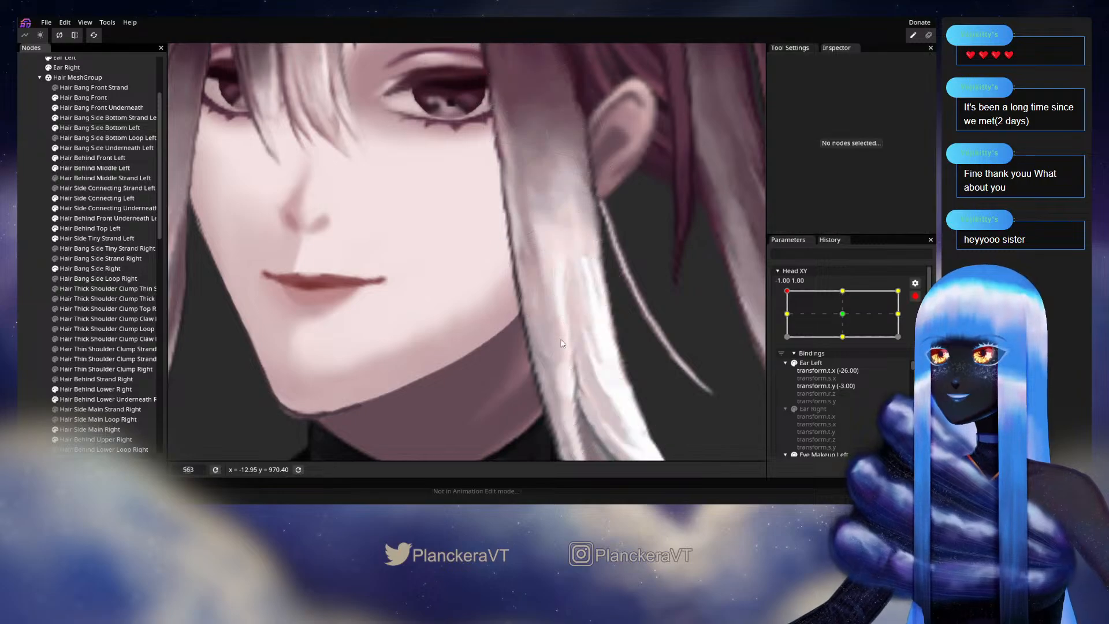
scroll(647, 315, down, 1)
scroll(647, 318, down, 6)
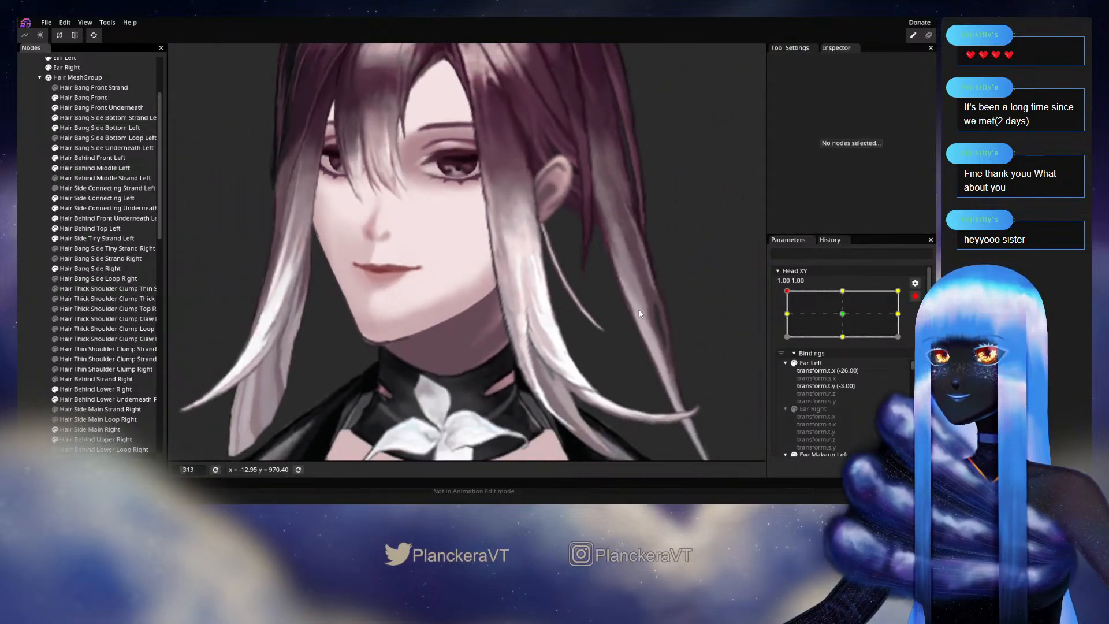
scroll(655, 331, down, 1)
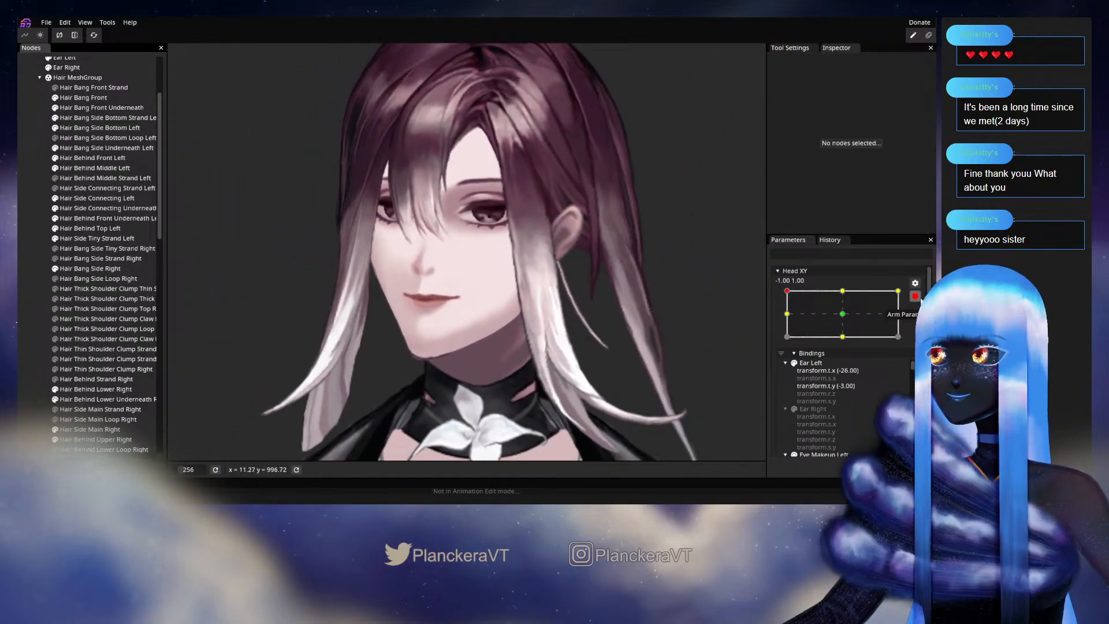
click(915, 296)
drag(785, 321, 787, 345)
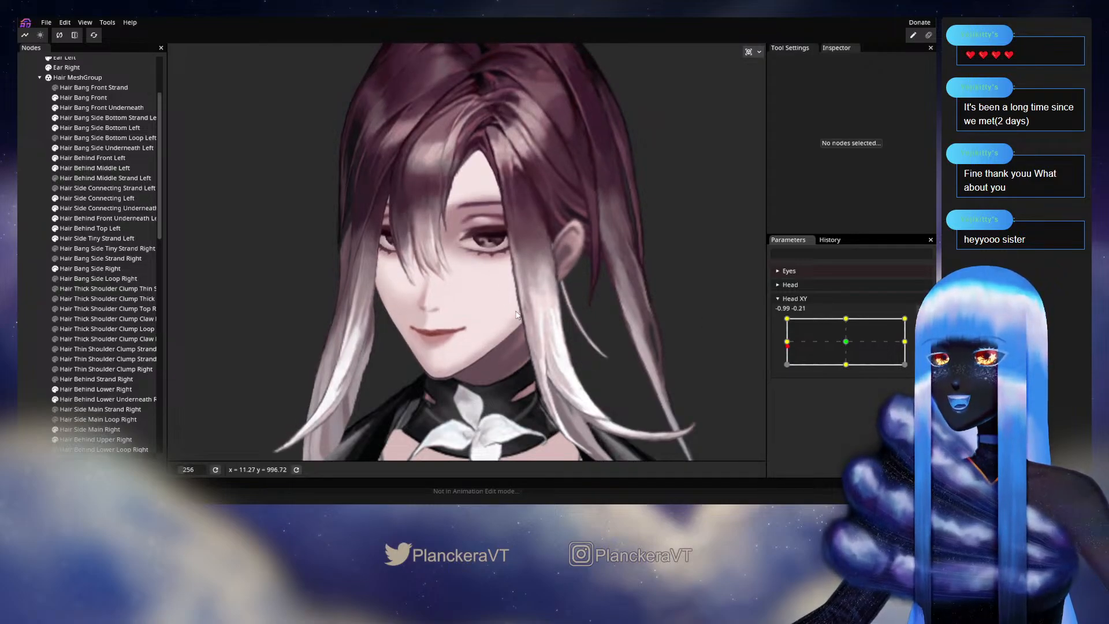
drag(786, 345, 778, 313)
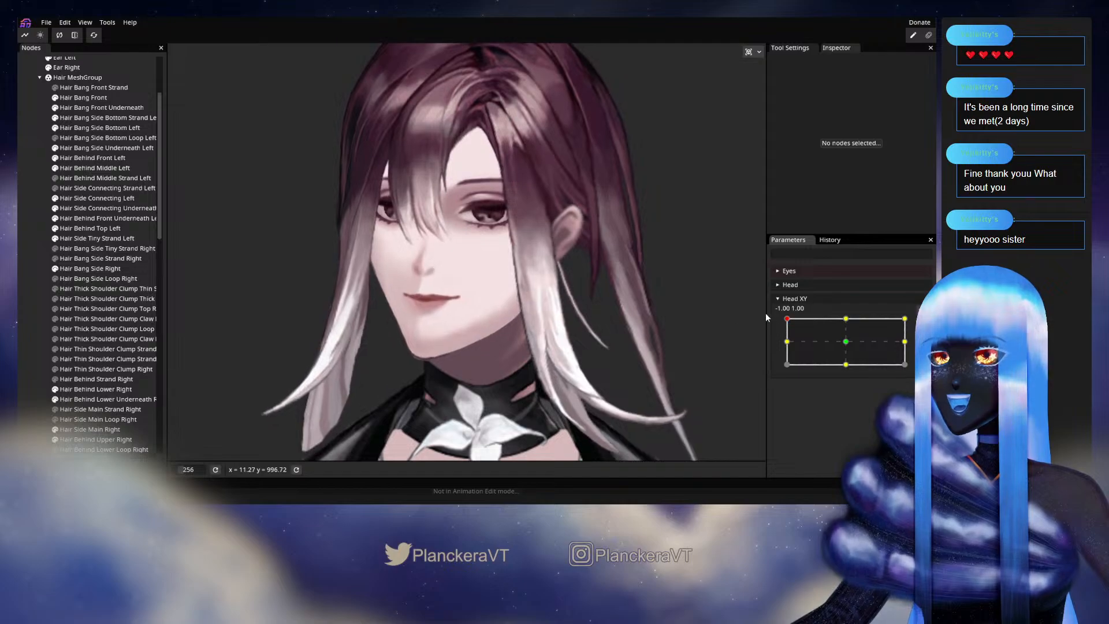
Inspect Hair Bang Side Bottom Strand Left up close while moving Head XY around the -1.00, 1.00 keypoint.
click(85, 117)
scroll(671, 274, up, 4)
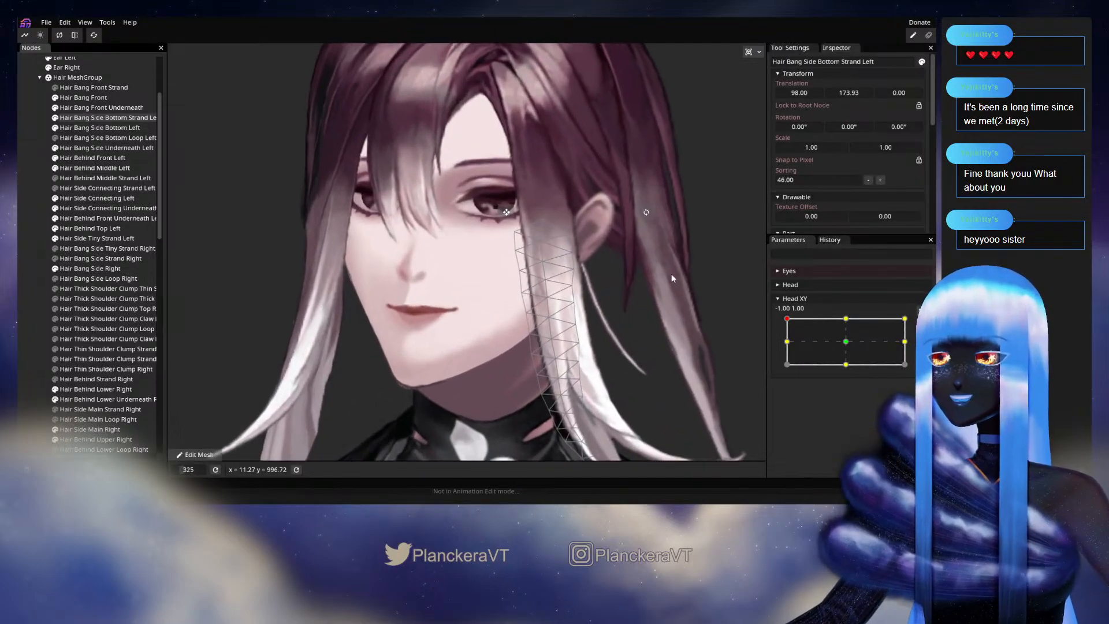
scroll(685, 276, up, 2)
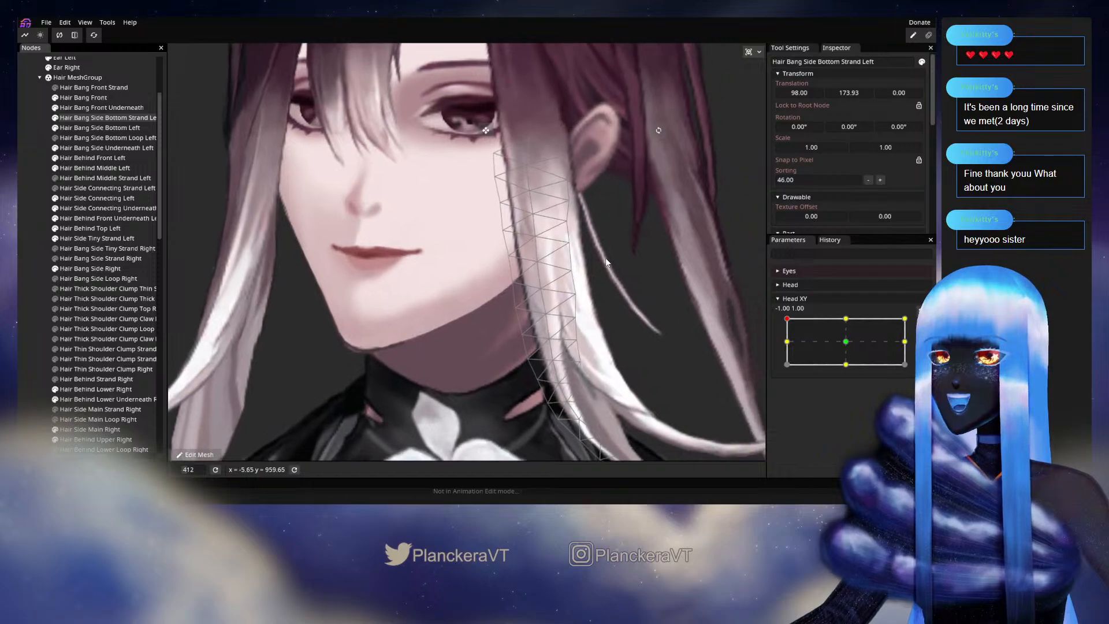
mouse_move(786, 319)
mouse_down()
mouse_move(784, 344)
mouse_move(779, 316)
mouse_up()
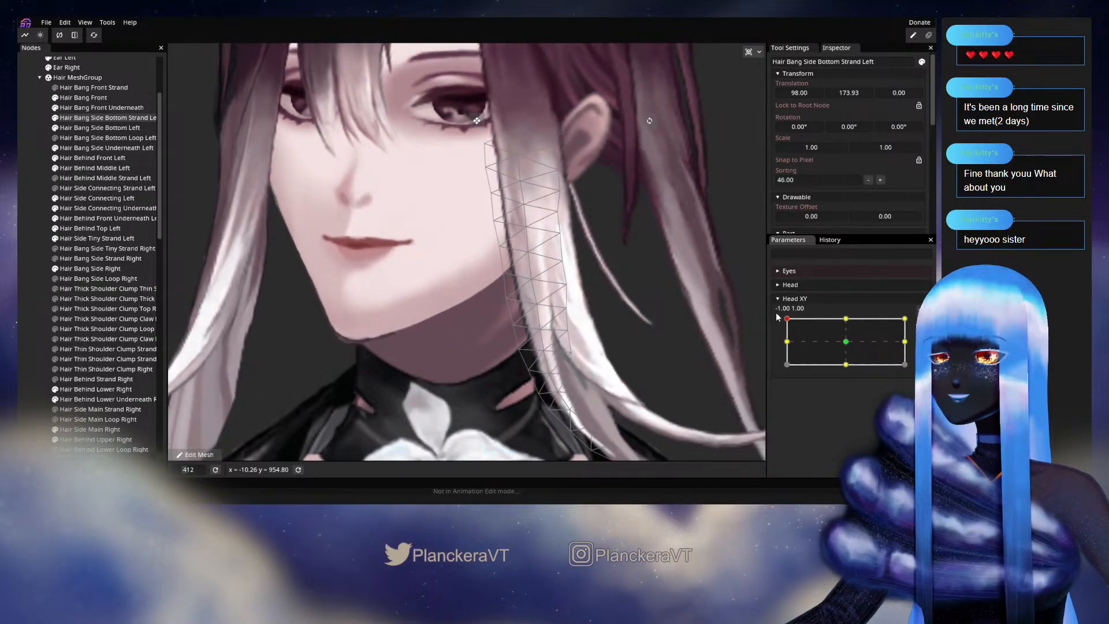
Arm Head XY at -1.00, 1.00 and shift the bottom strand's upper centre-line vertices between eye and mouth level toward the face.
click(922, 324)
scroll(586, 249, up, 1)
drag(581, 231, 606, 316)
click(540, 253)
drag(566, 255, 565, 253)
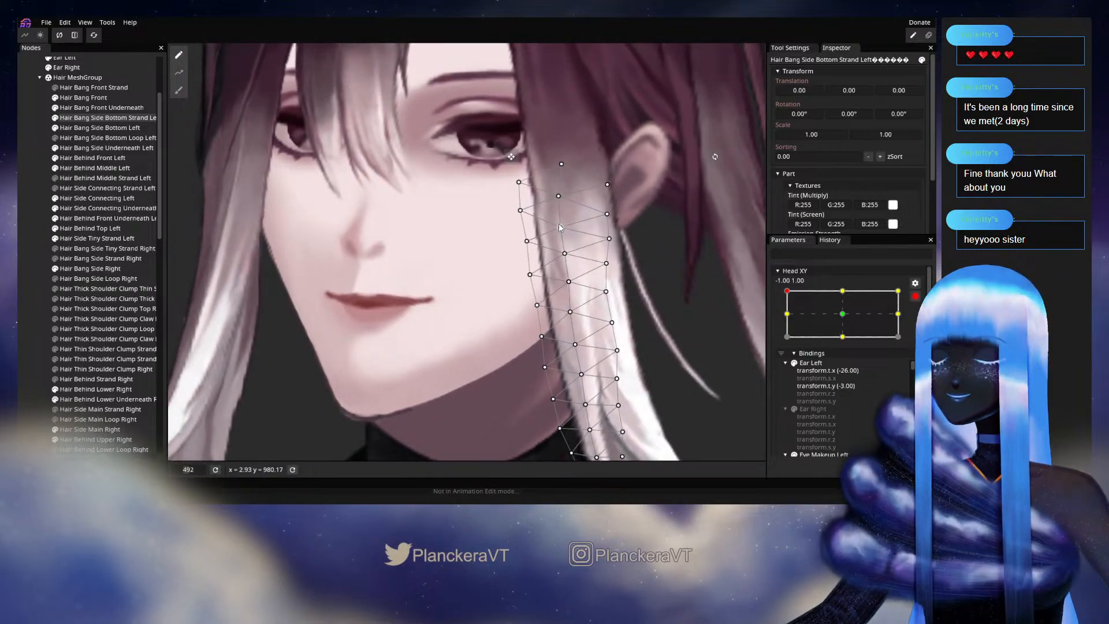
drag(558, 196, 555, 200)
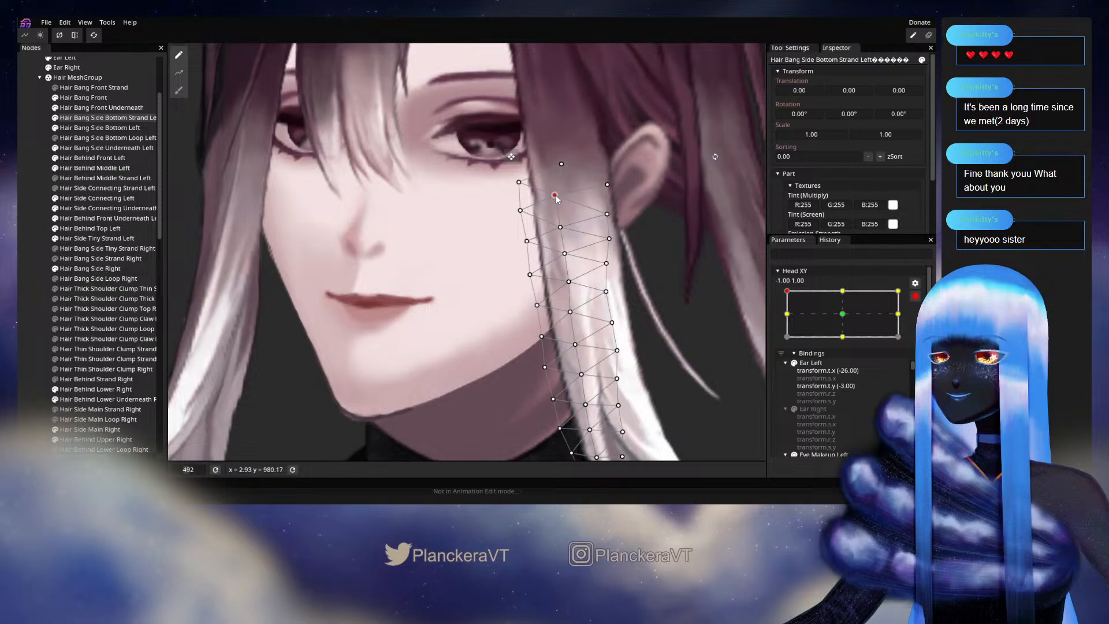
mouse_move(566, 249)
mouse_down()
mouse_move(579, 226)
mouse_move(541, 221)
mouse_move(579, 235)
mouse_move(576, 246)
mouse_up()
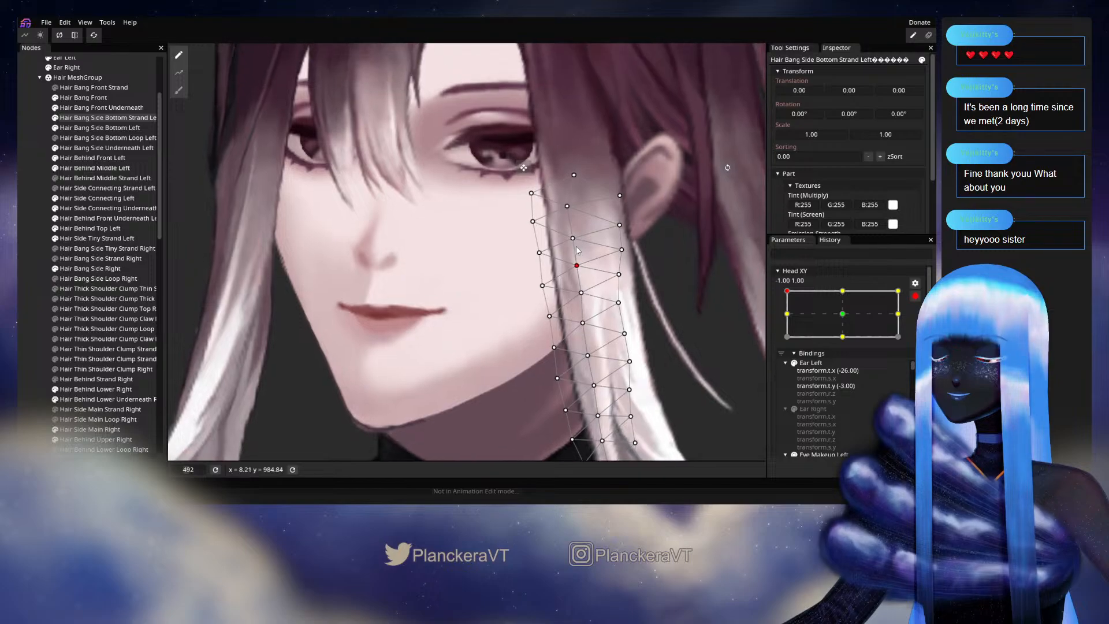
Nudge Hair Bang Side Bottom Left's centre-line vertex just below the eye and its inner-edge vertices down to nose level.
click(124, 128)
scroll(544, 207, up, 1)
drag(544, 207, 539, 256)
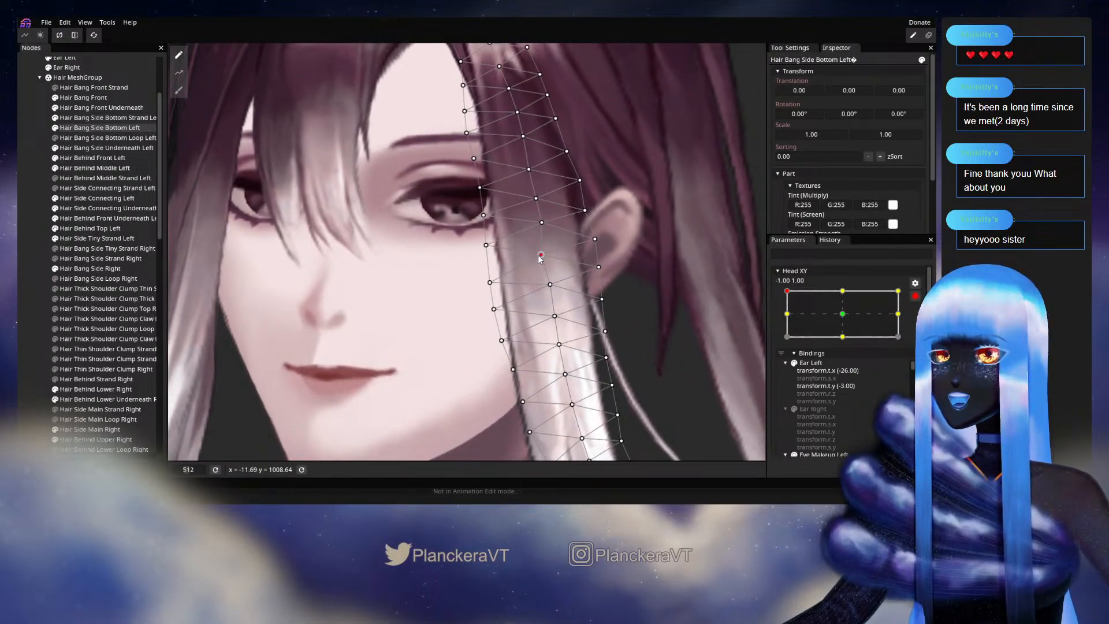
click(490, 282)
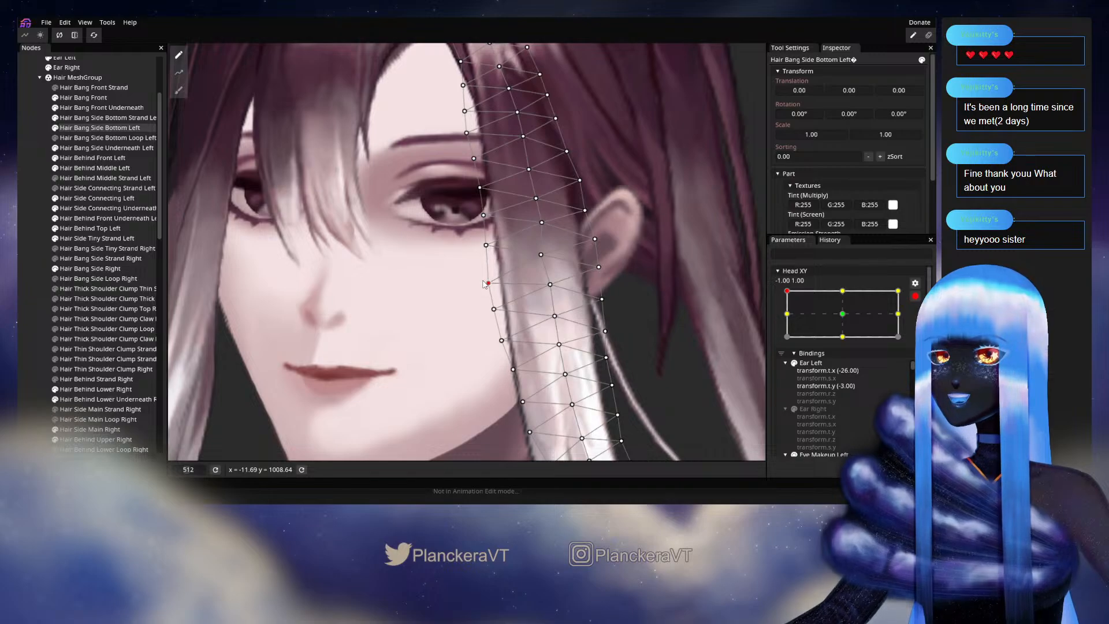
click(487, 245)
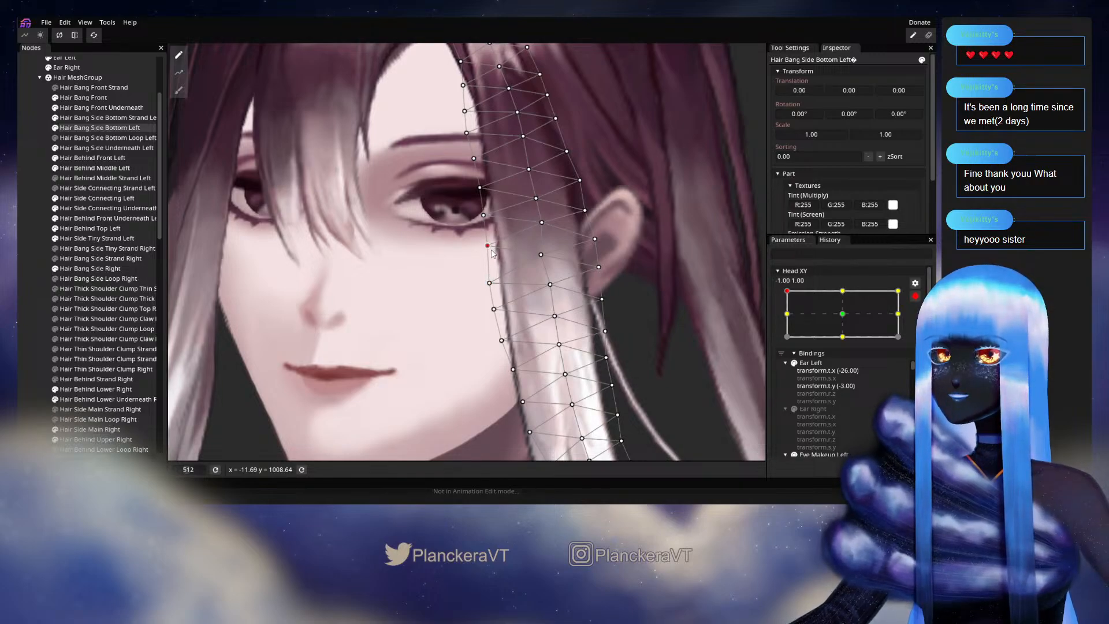
Refine Hair Bang Side Bottom Left's centre-line vertices from beneath the eye to nose level, with the neighbouring inner-edge vertex.
drag(540, 226, 540, 258)
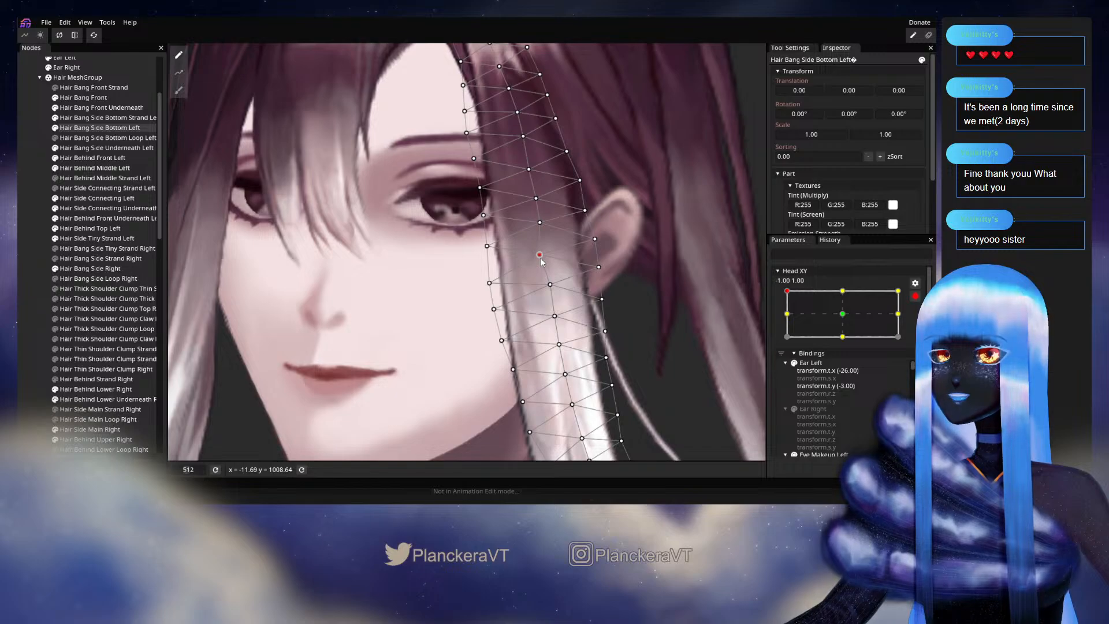
click(568, 263)
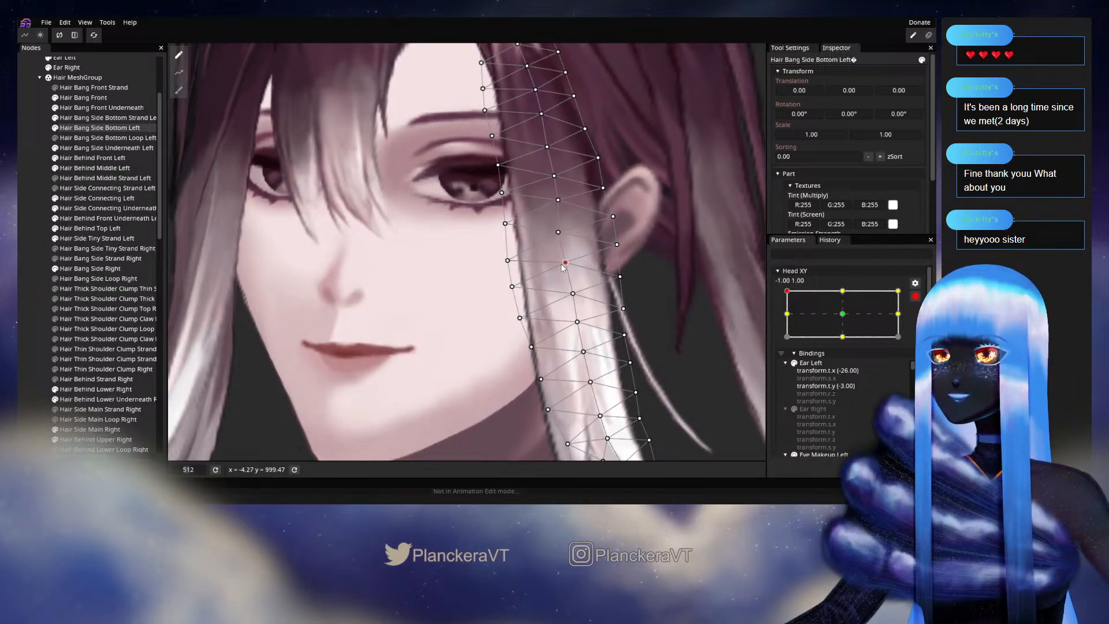
drag(507, 260, 507, 260)
click(558, 233)
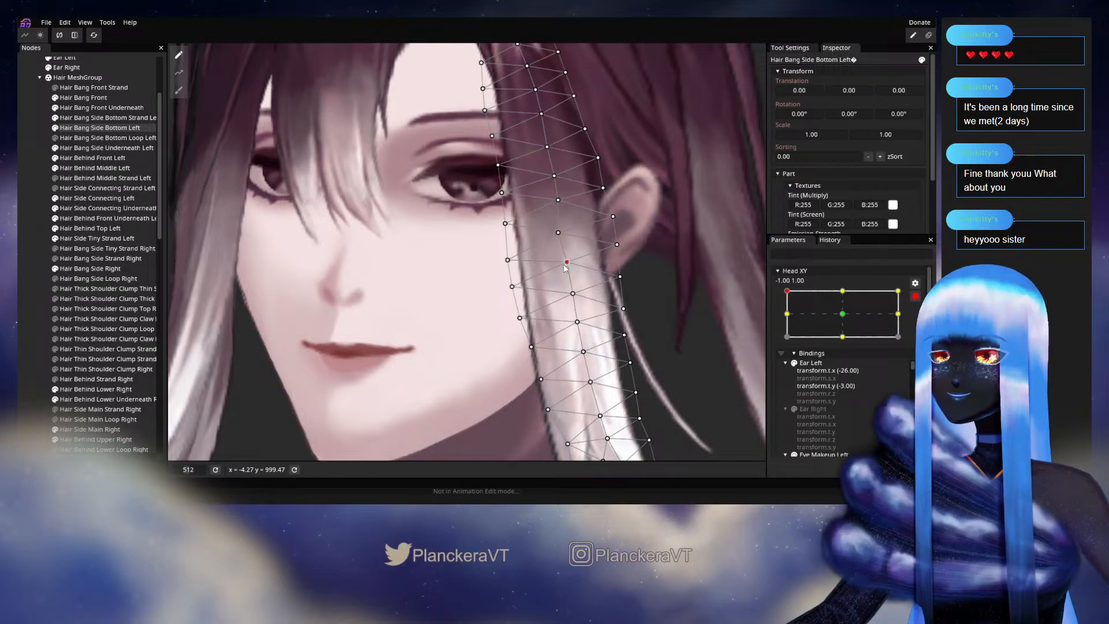
Refine Hair Bang Side Bottom Left's centre-line vertices down to jaw level, and the bottom strand's upper centre-line and inner-edge vertices below the eye.
drag(568, 277, 618, 358)
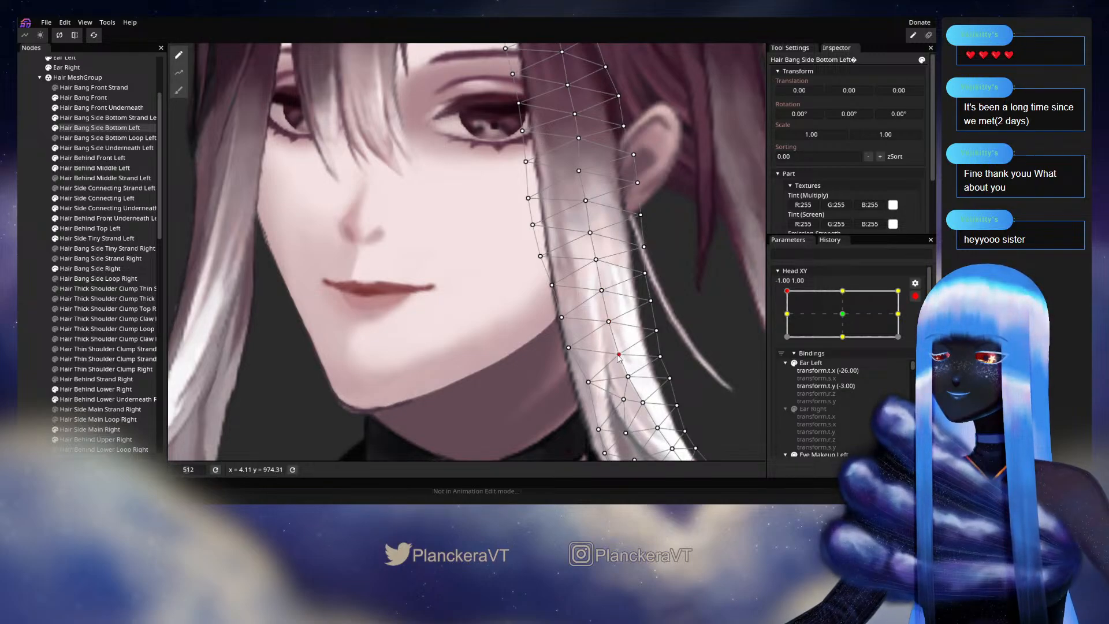
click(109, 117)
scroll(503, 237, up, 3)
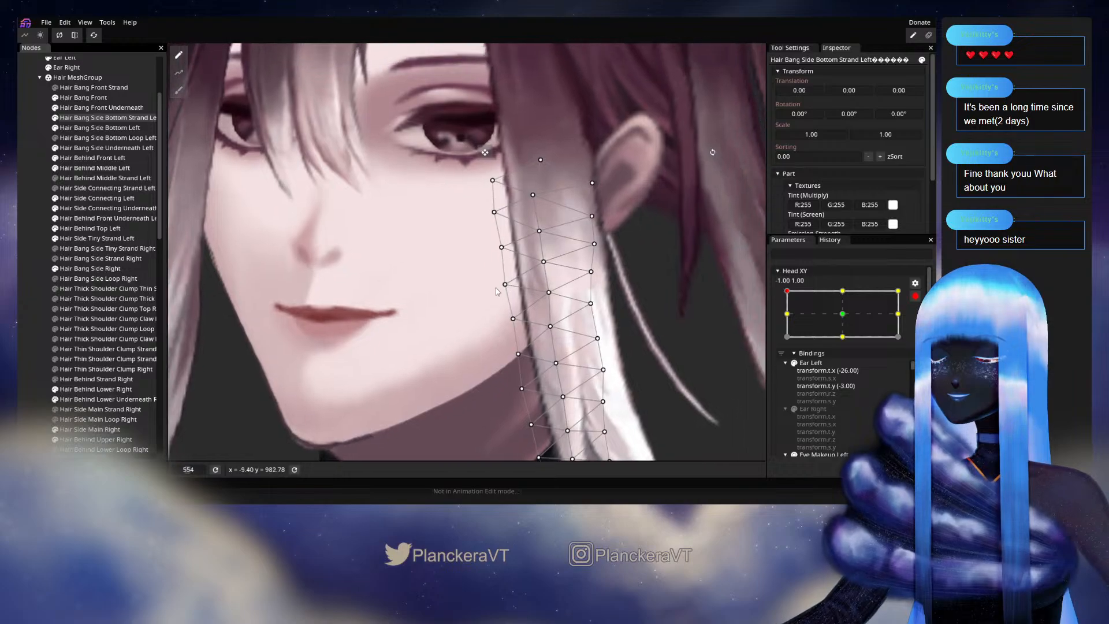
click(495, 211)
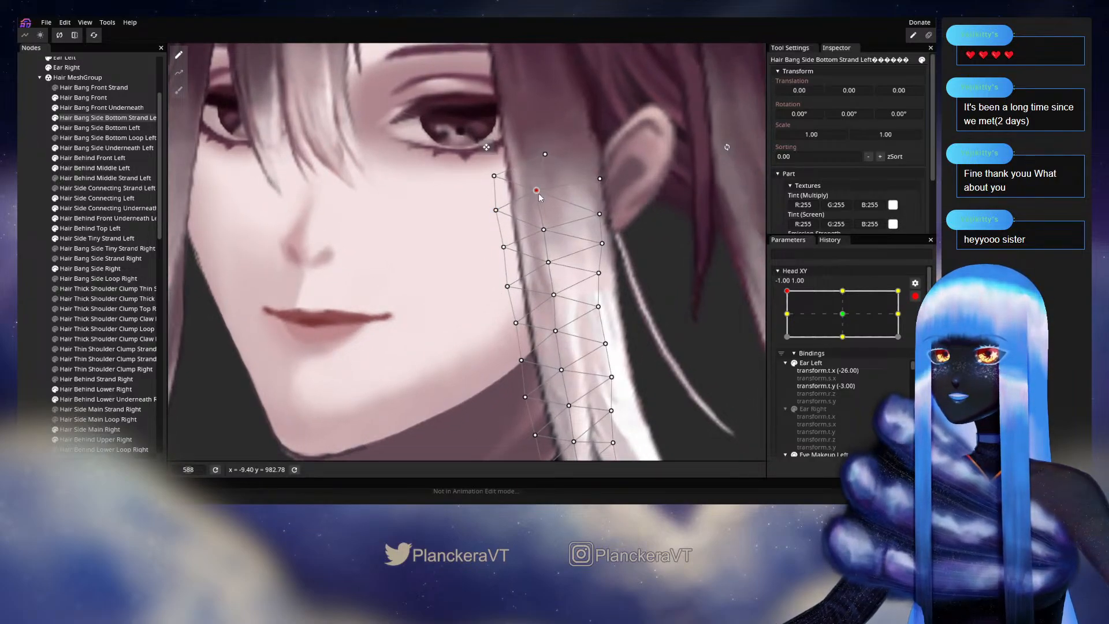
click(503, 250)
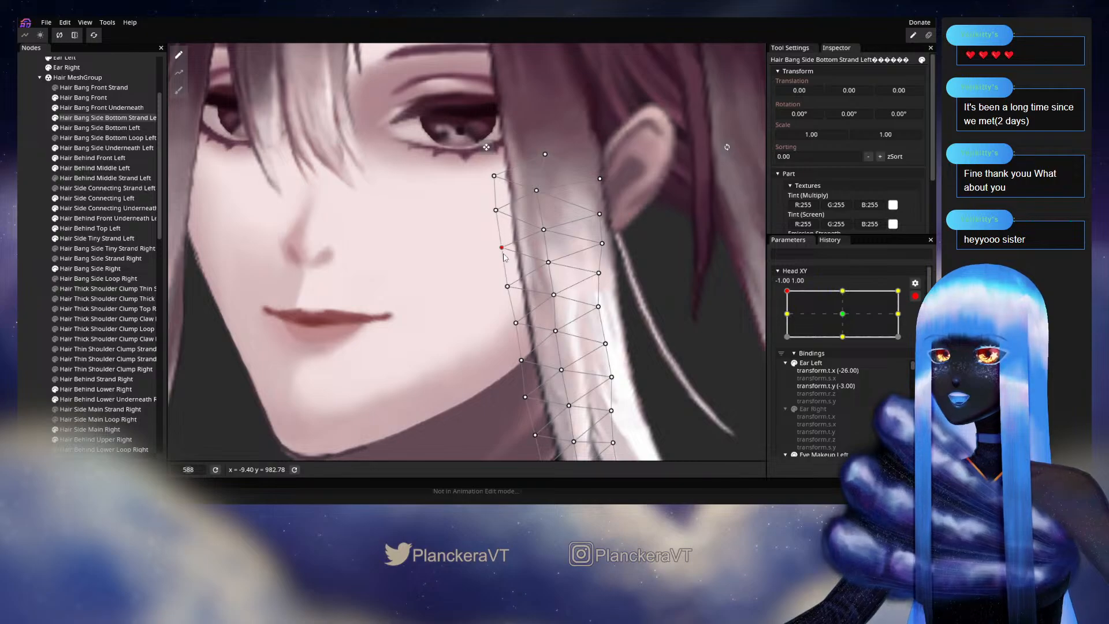
drag(544, 267, 566, 256)
Deselect the strand and compare the side bang's shape between the Head XY keypoints -1.00, 0.00 and -1.00, 1.00.
click(753, 317)
scroll(753, 316, down, 5)
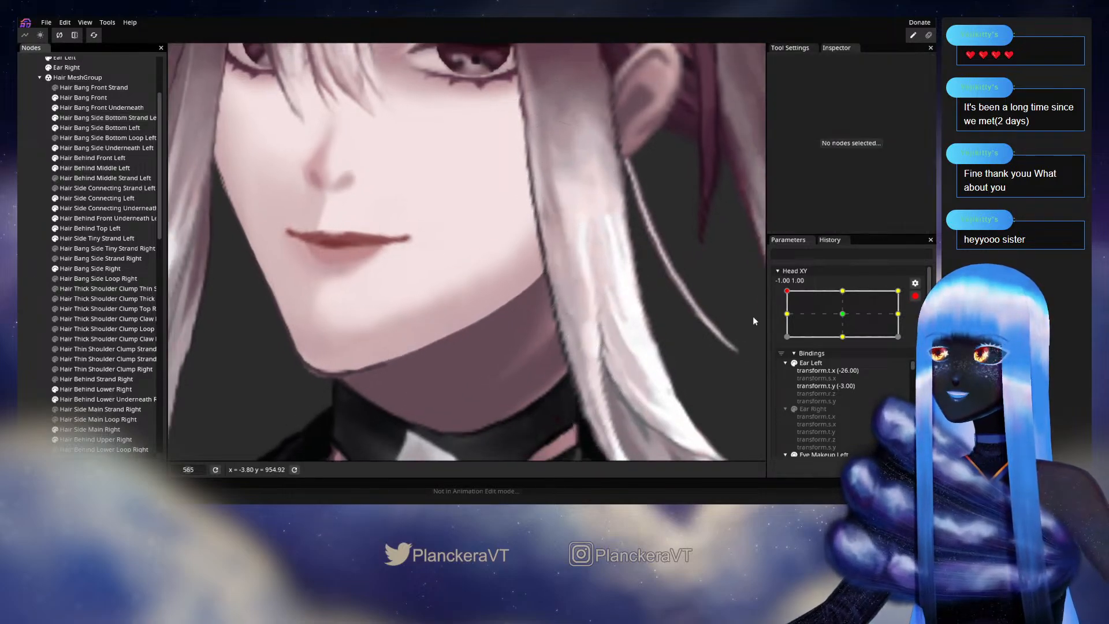
click(787, 314)
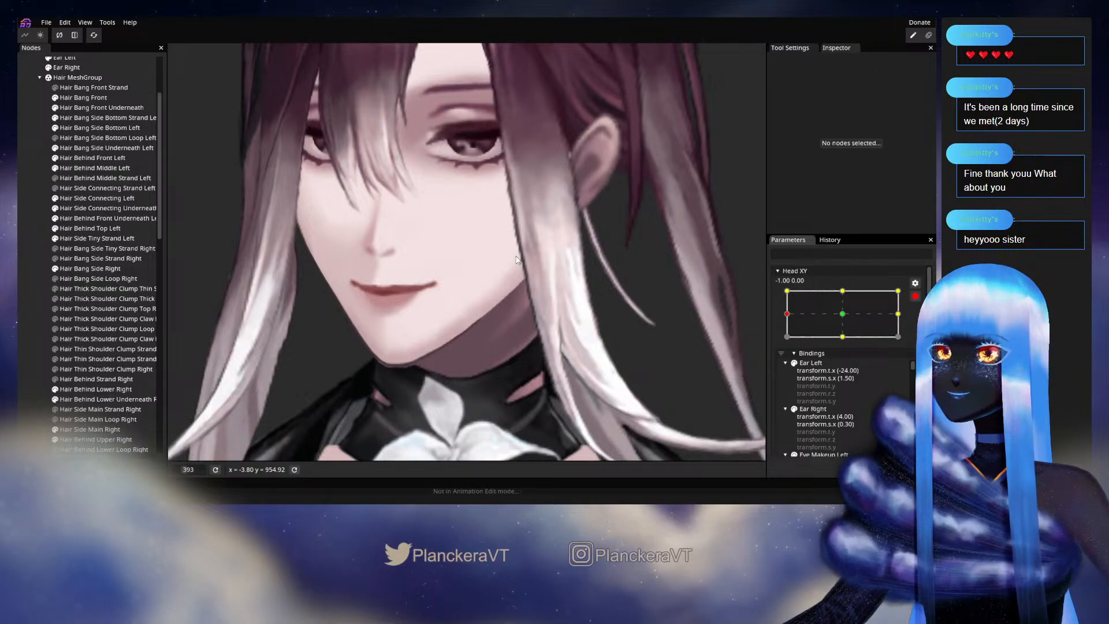
click(787, 291)
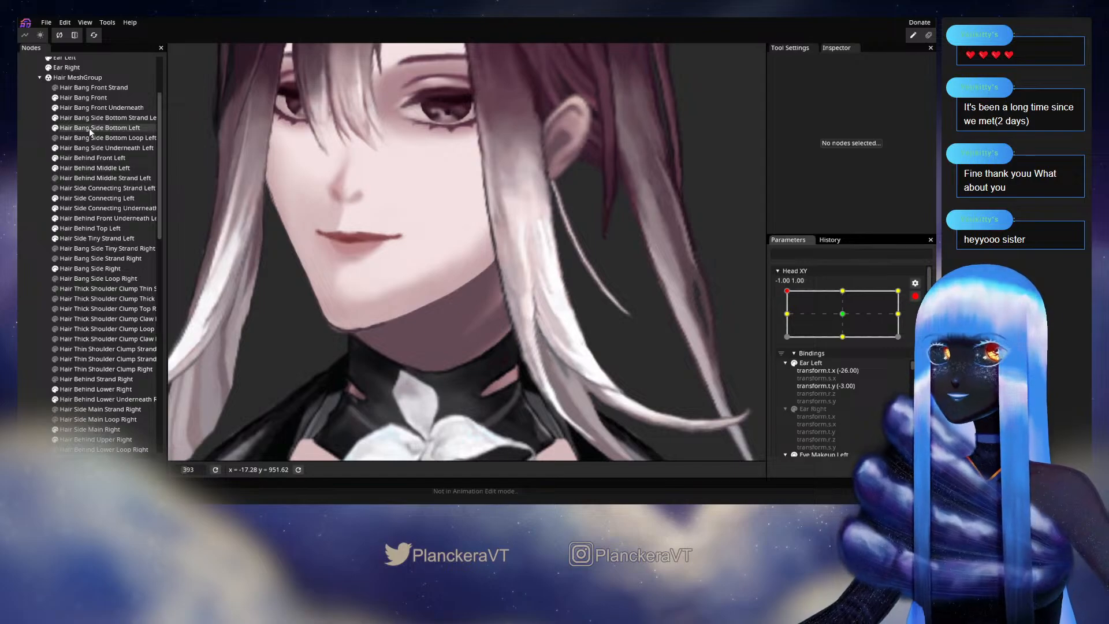
Push Hair Bang Side Bottom Strand Left's lower vertices beside the neck and collar toward the neck using the Circle Brush at size 49.
click(107, 118)
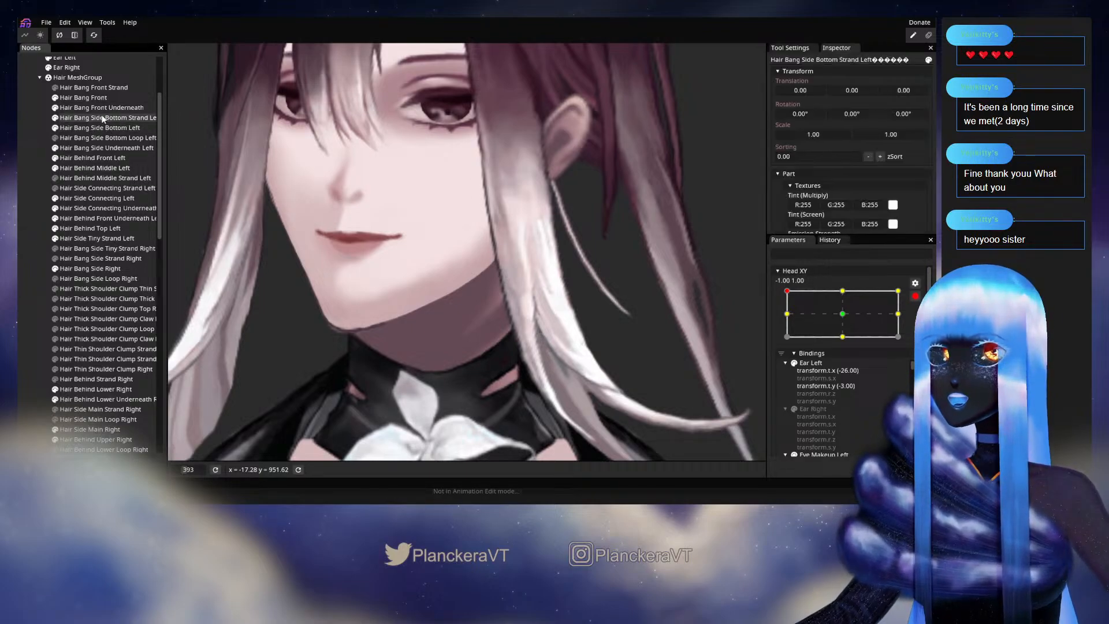
click(185, 91)
scroll(676, 186, down, 3)
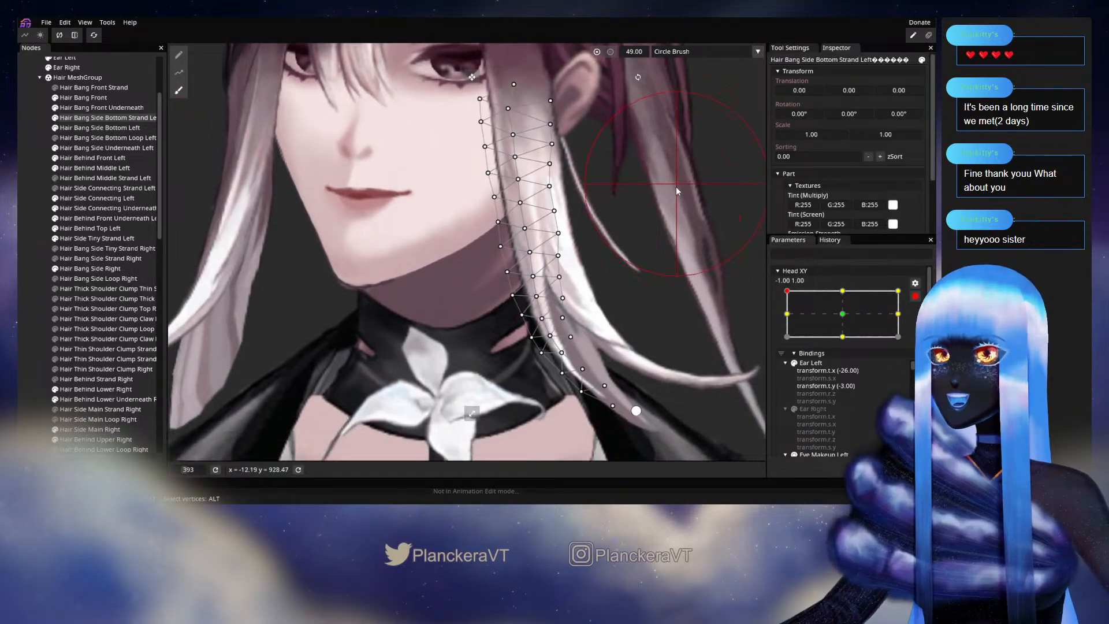
mouse_move(553, 274)
mouse_down()
mouse_move(530, 262)
mouse_move(501, 272)
mouse_up()
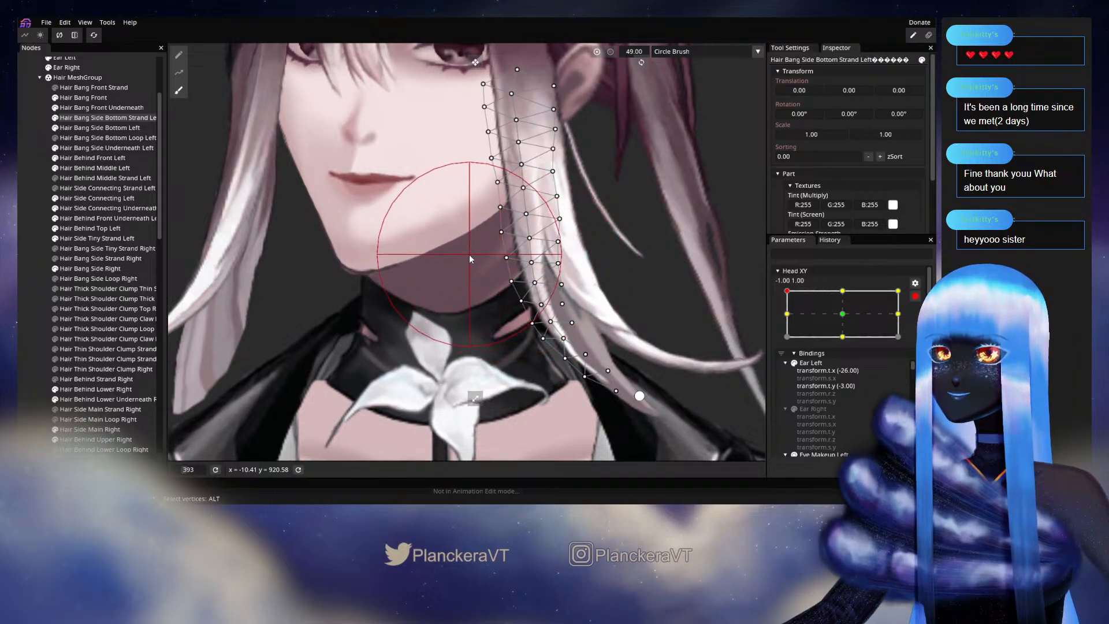
mouse_move(587, 376)
mouse_down()
mouse_move(614, 384)
mouse_move(560, 371)
mouse_up()
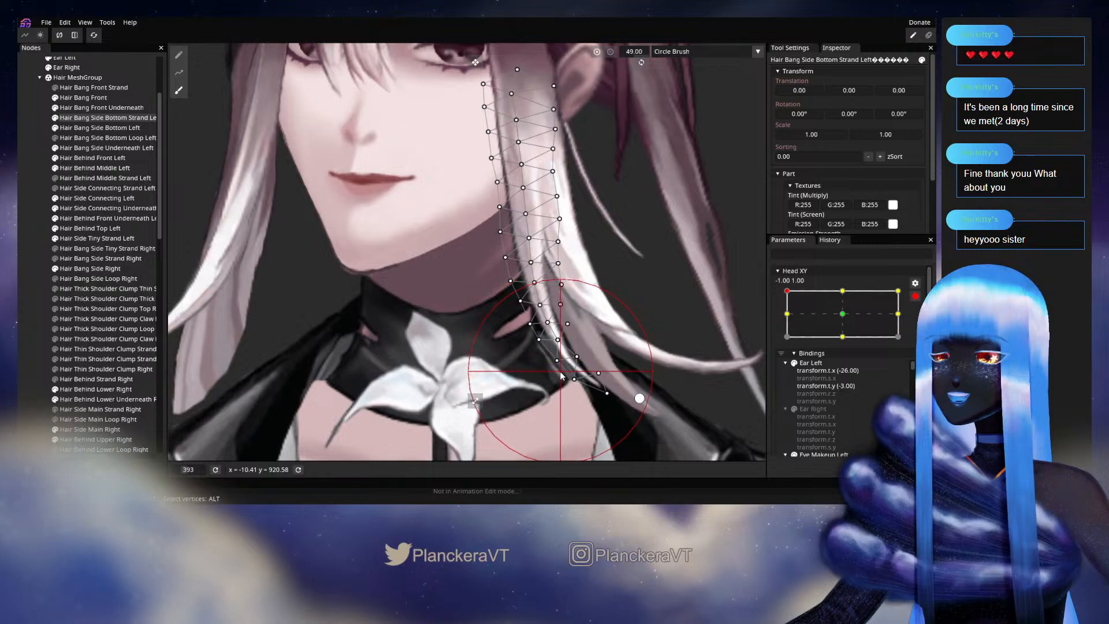
drag(432, 297, 464, 362)
click(39, 265)
Disarm Head XY and move it around -1.00, 1.00 to check how the reshaped side bang follows the head.
scroll(560, 325, down, 3)
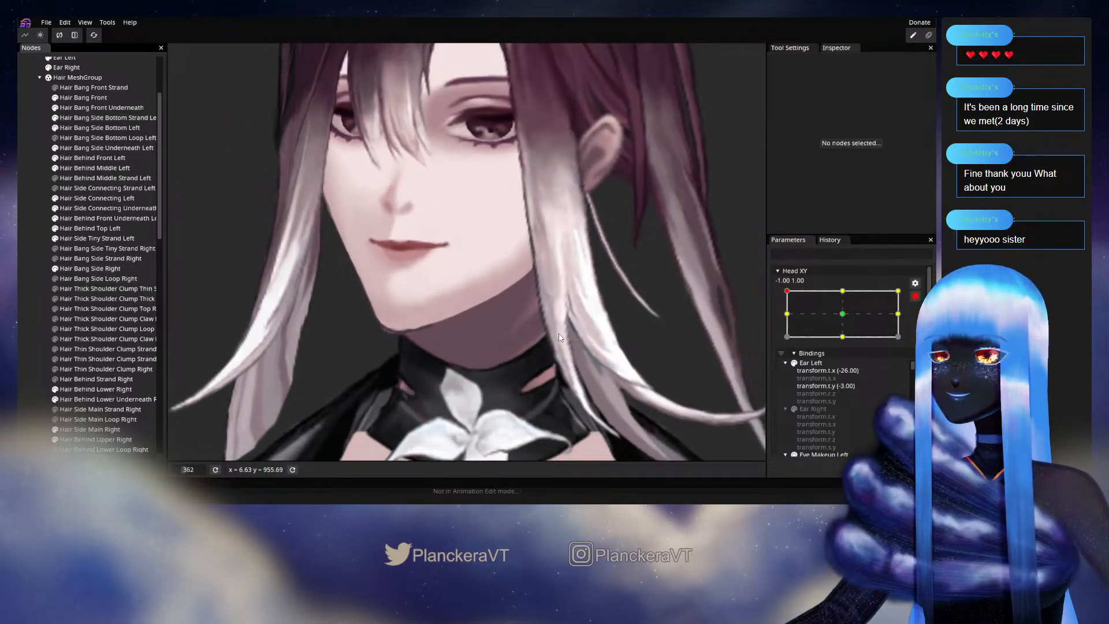
scroll(560, 328, down, 1)
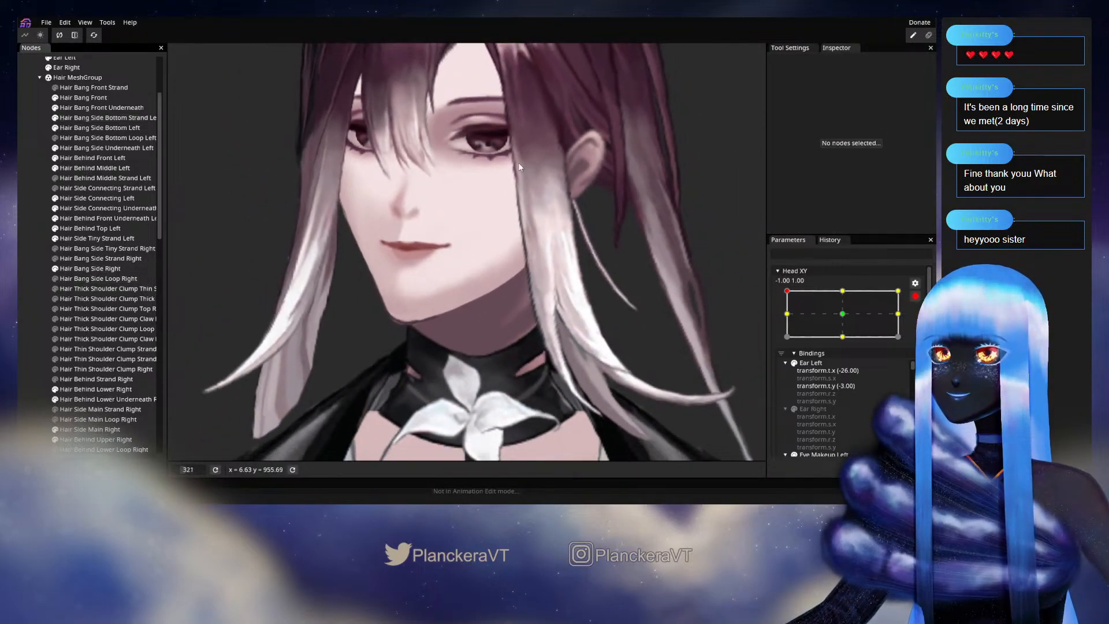
click(914, 297)
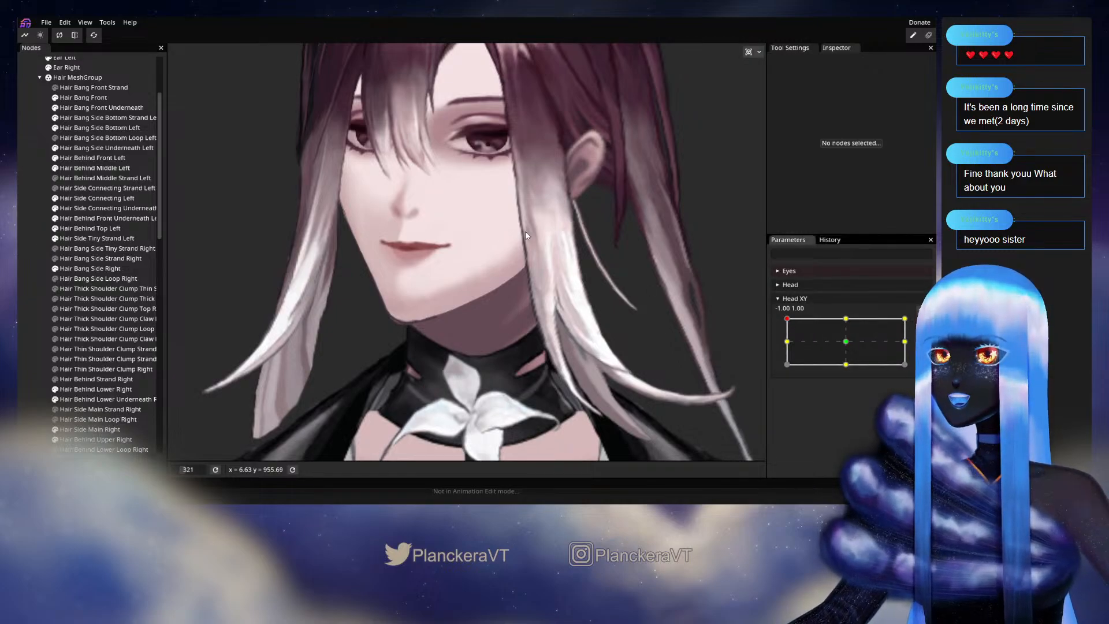
mouse_move(787, 317)
mouse_down()
mouse_move(772, 345)
mouse_move(771, 315)
mouse_move(772, 345)
mouse_move(771, 315)
mouse_up()
Re-arm Head XY at -1.00, 1.00 and shift the bottom strand's upper centre-line and inner-edge vertices between eye and nose level.
click(921, 324)
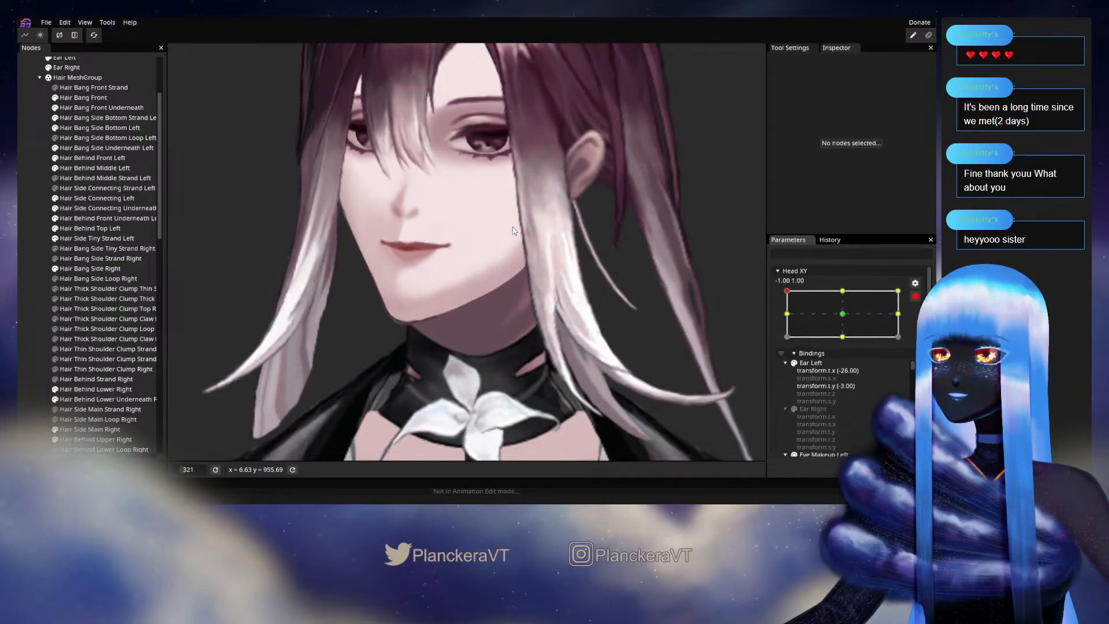
scroll(513, 216, up, 2)
scroll(515, 220, up, 3)
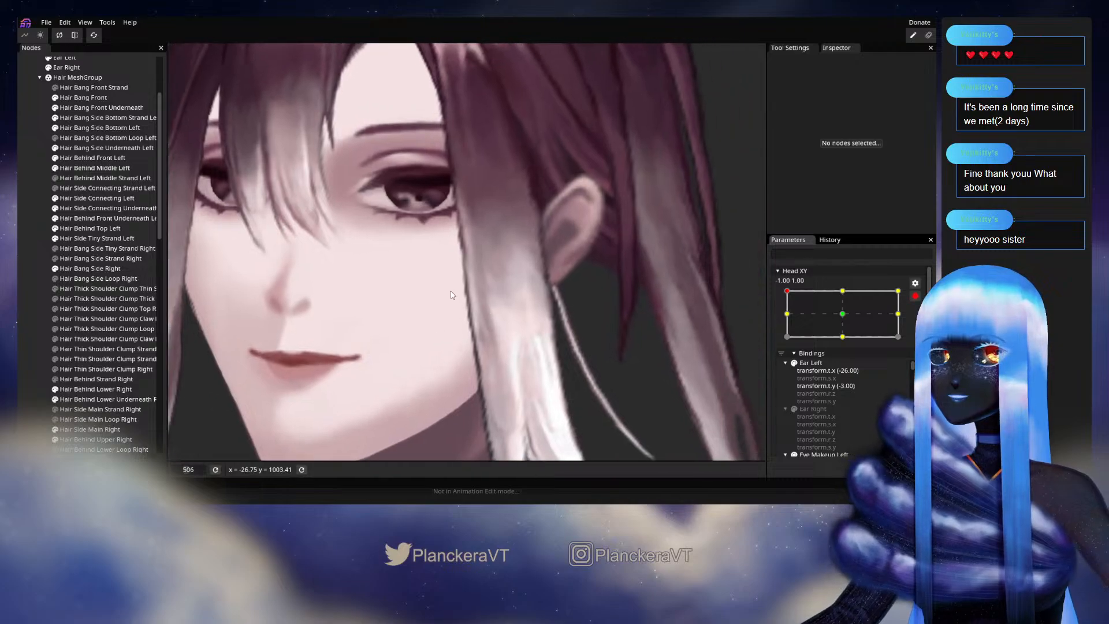
click(107, 118)
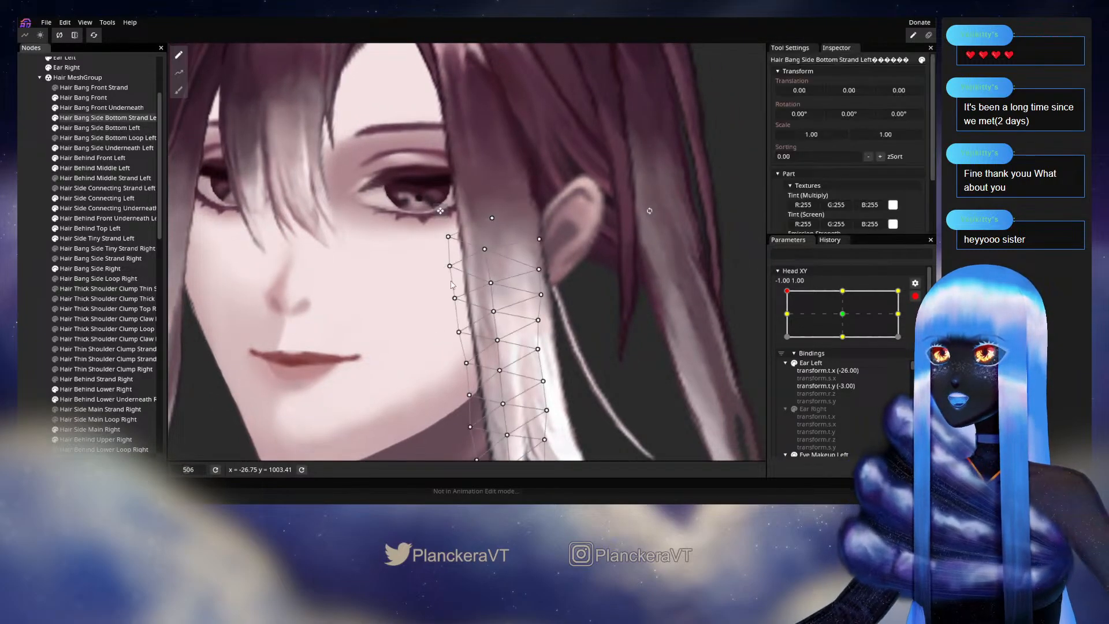
scroll(519, 282, up, 2)
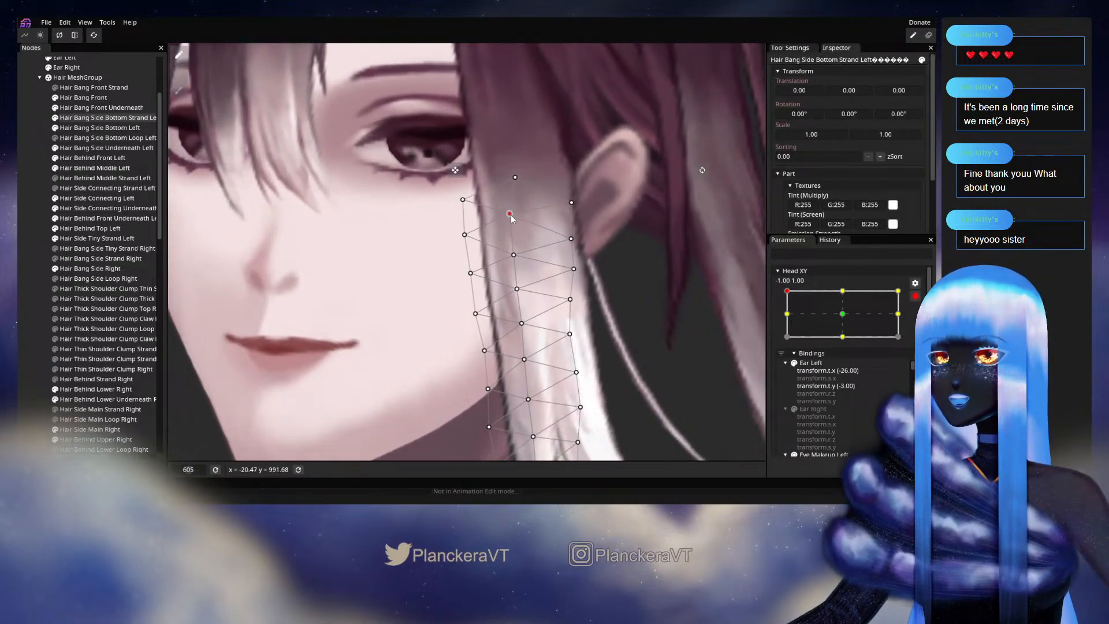
drag(516, 257, 498, 280)
drag(495, 240, 493, 242)
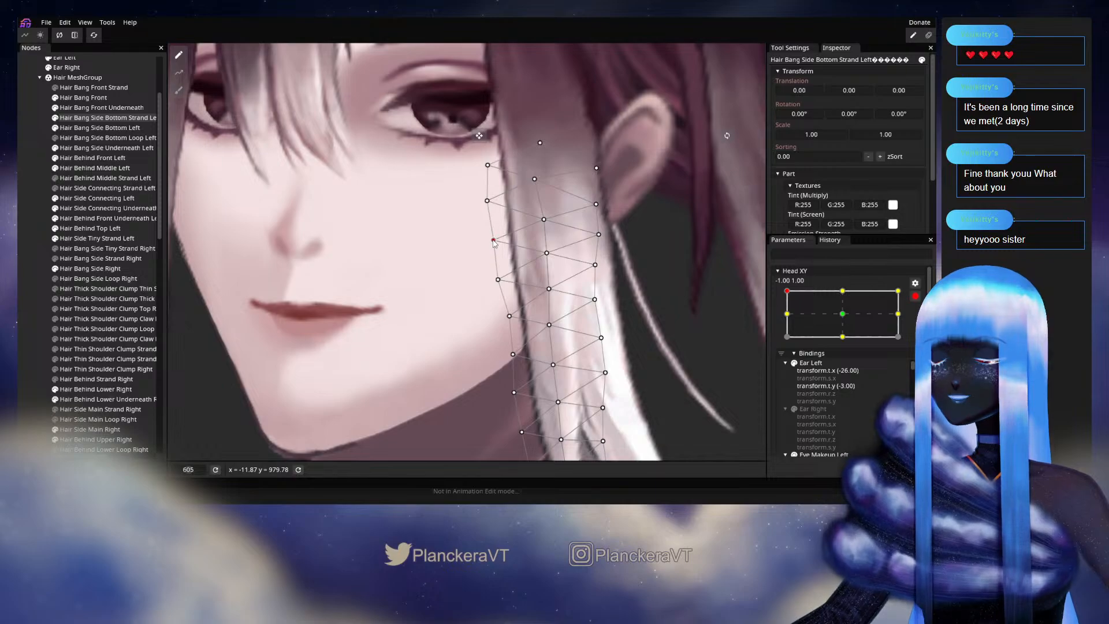
drag(487, 202, 484, 204)
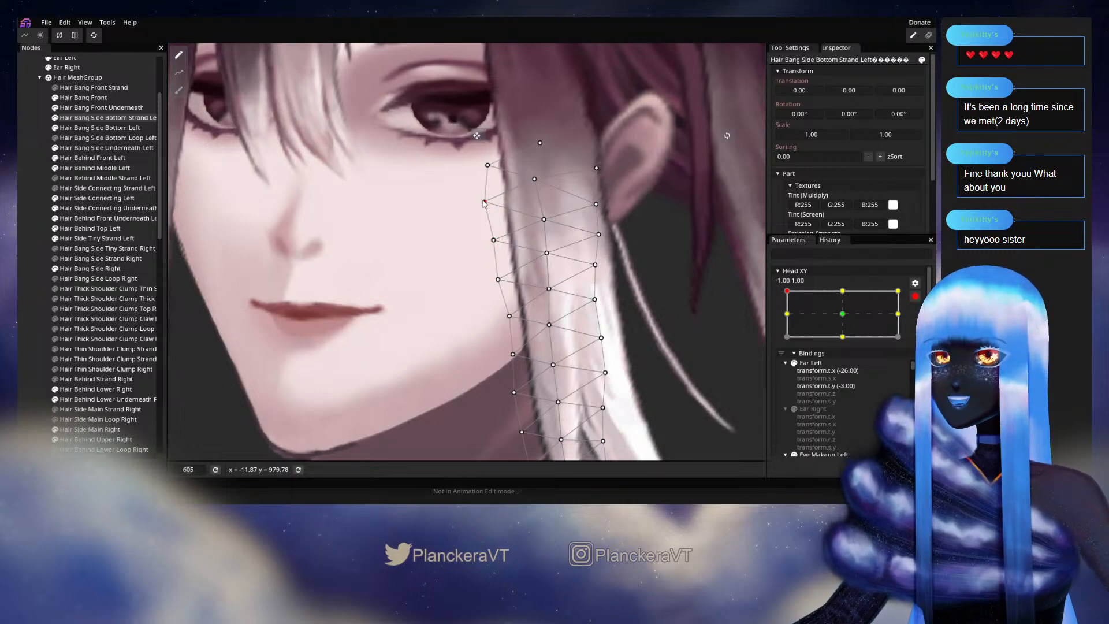
Smooth the bottom strand's inner-edge vertices along the cheek from mouth level to the jaw, with the adjacent centre-line vertex.
scroll(504, 220, down, 2)
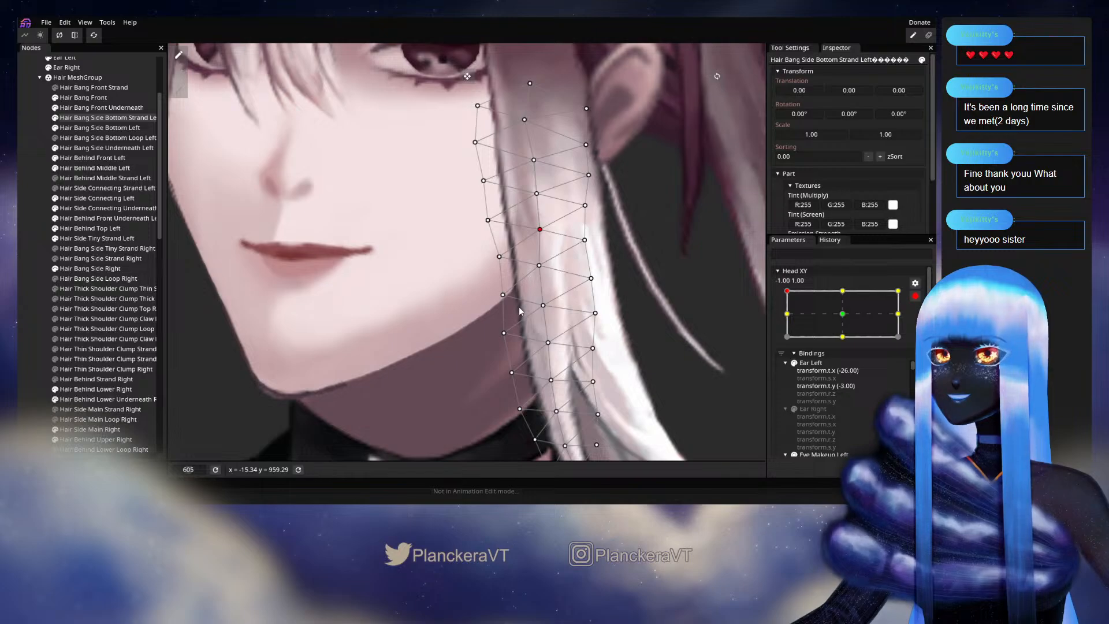
drag(553, 267, 496, 258)
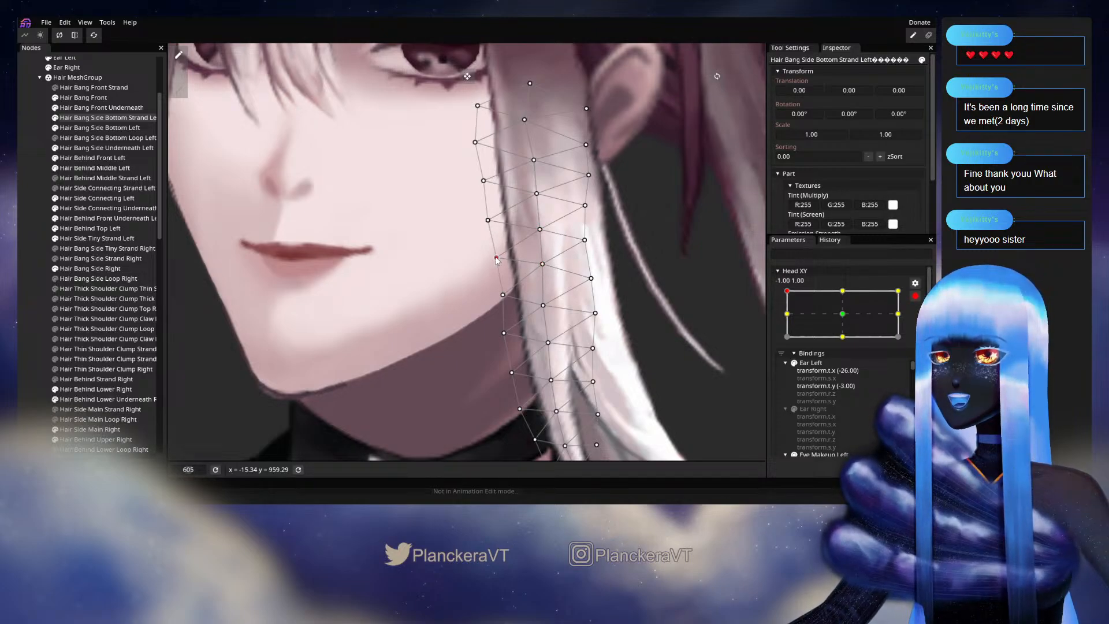
click(490, 220)
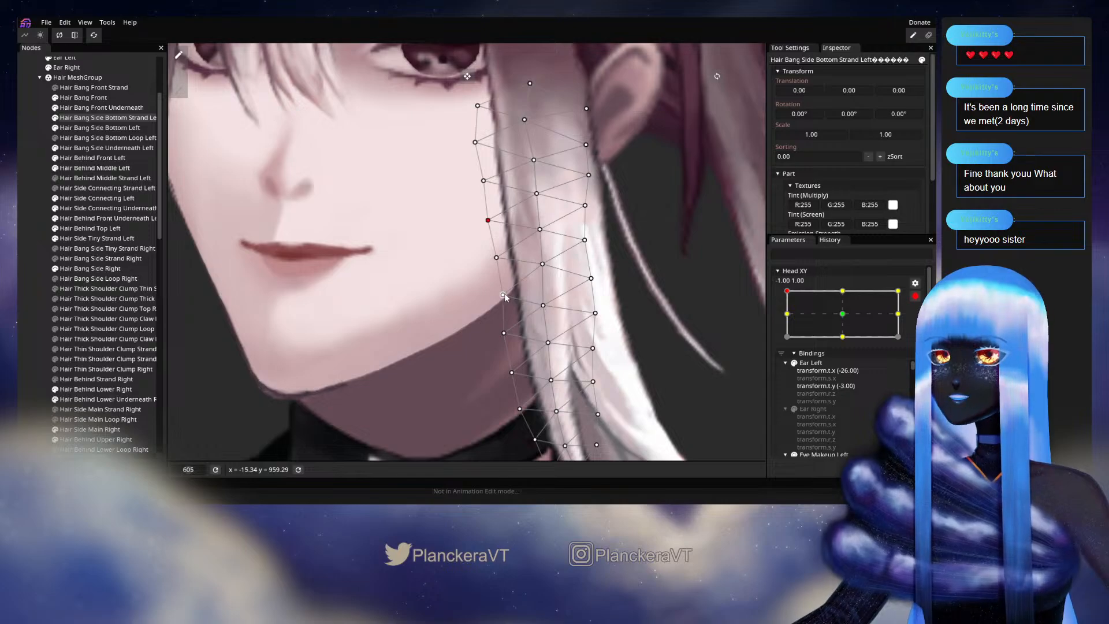
mouse_move(505, 297)
mouse_down()
mouse_move(546, 305)
mouse_move(570, 242)
mouse_move(519, 238)
mouse_move(508, 298)
mouse_up()
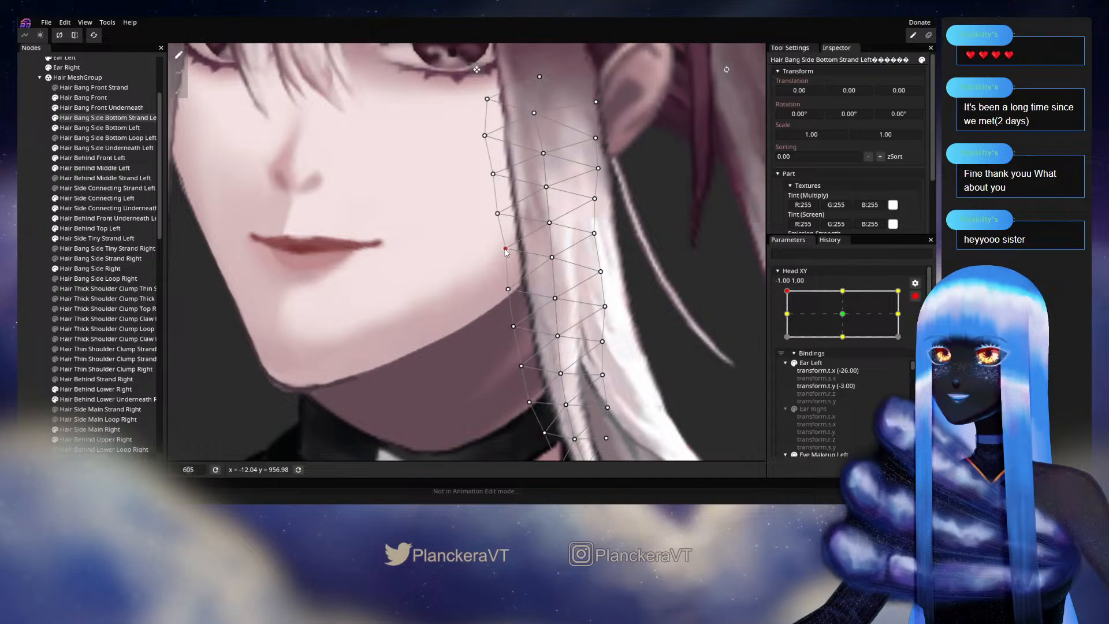
drag(506, 254, 504, 253)
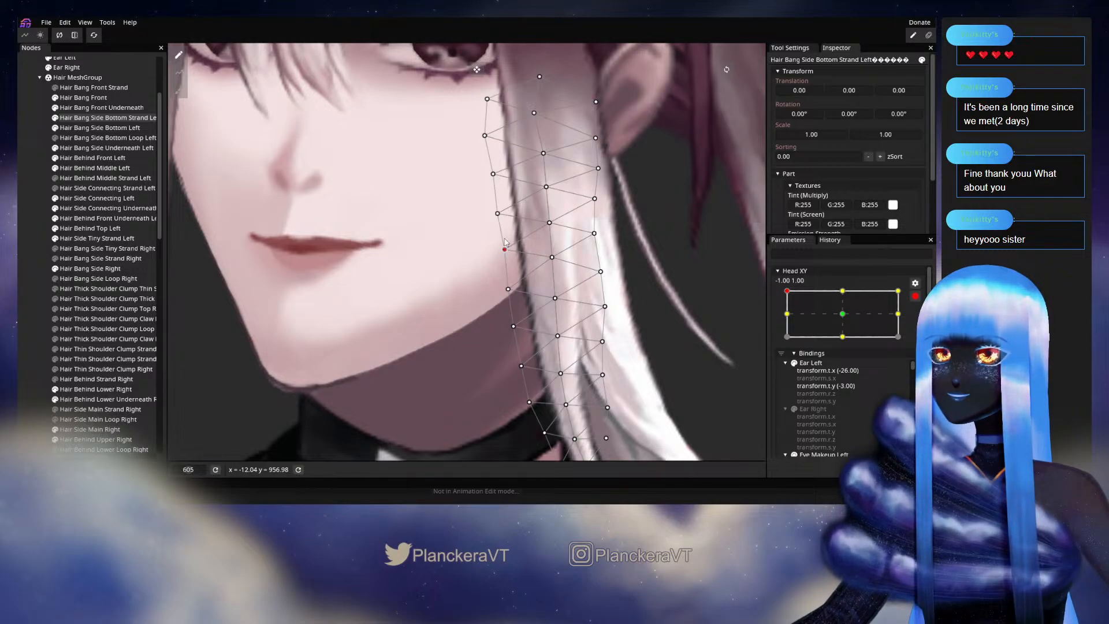
drag(499, 216, 498, 213)
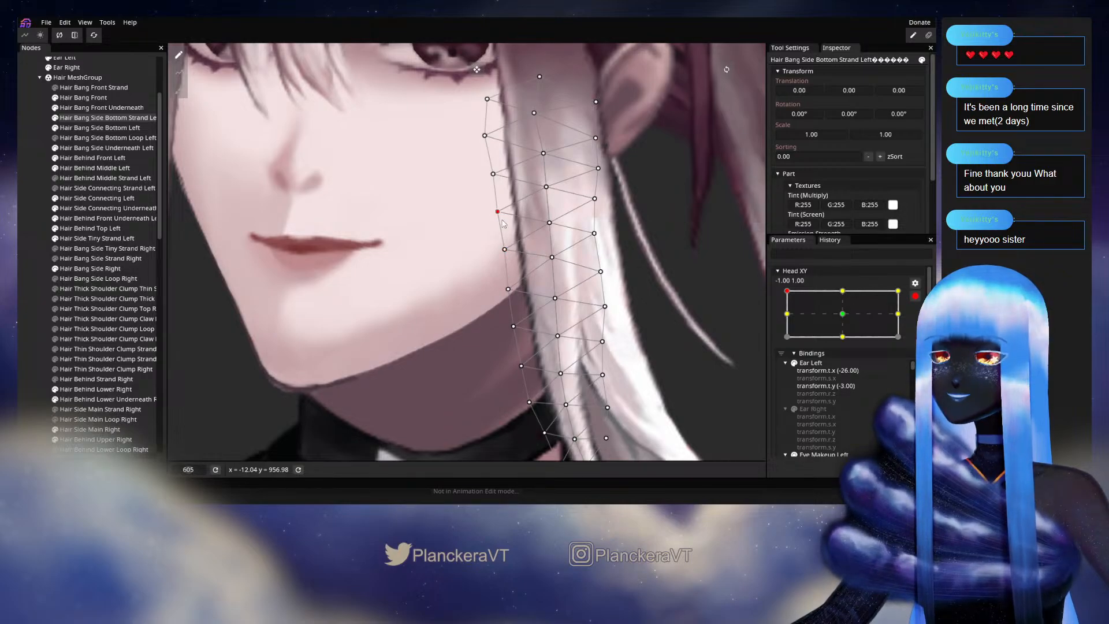
Adjust the bottom strand's inner-edge and centre-line vertices from the jawline down past the neck to the collar.
scroll(576, 245, down, 3)
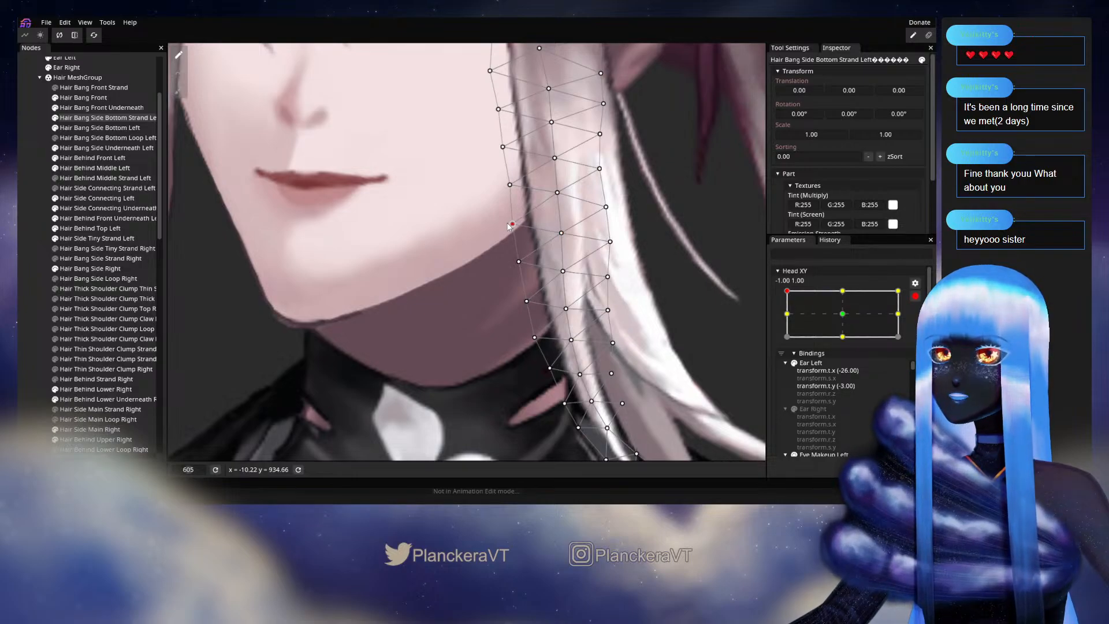
drag(508, 225, 510, 226)
drag(563, 271, 554, 213)
drag(605, 258, 562, 251)
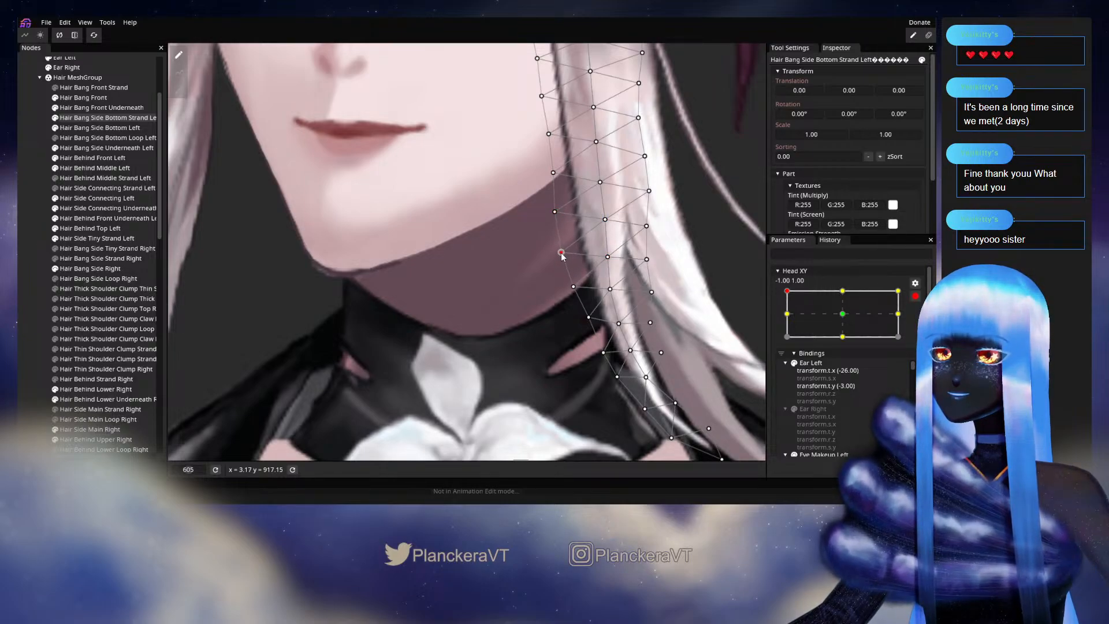
click(610, 288)
drag(610, 289, 517, 267)
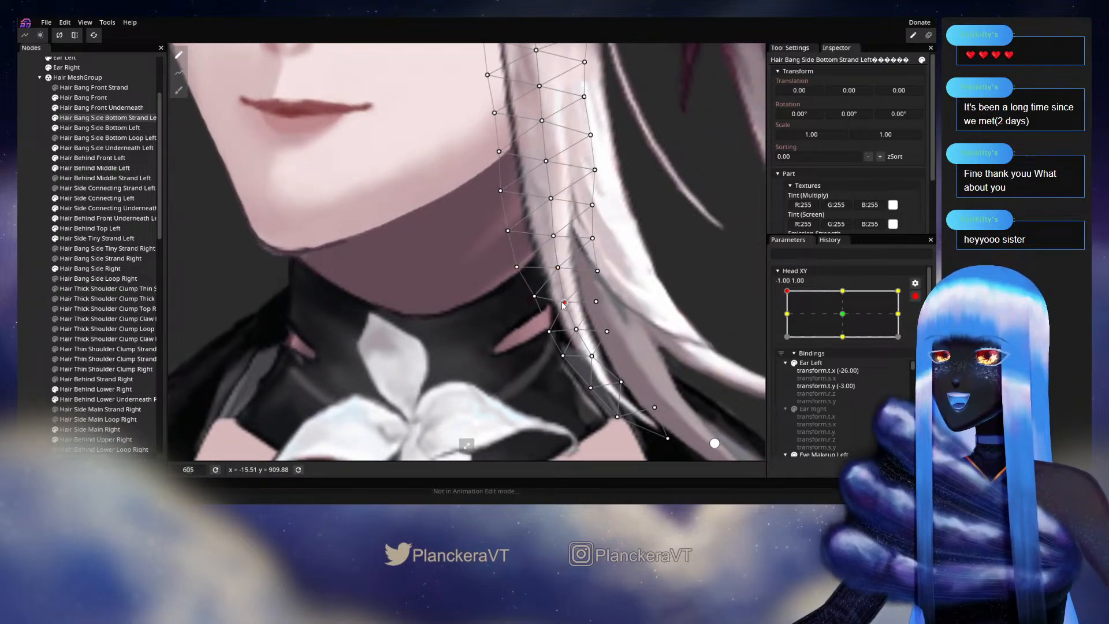
drag(564, 303, 547, 449)
click(534, 297)
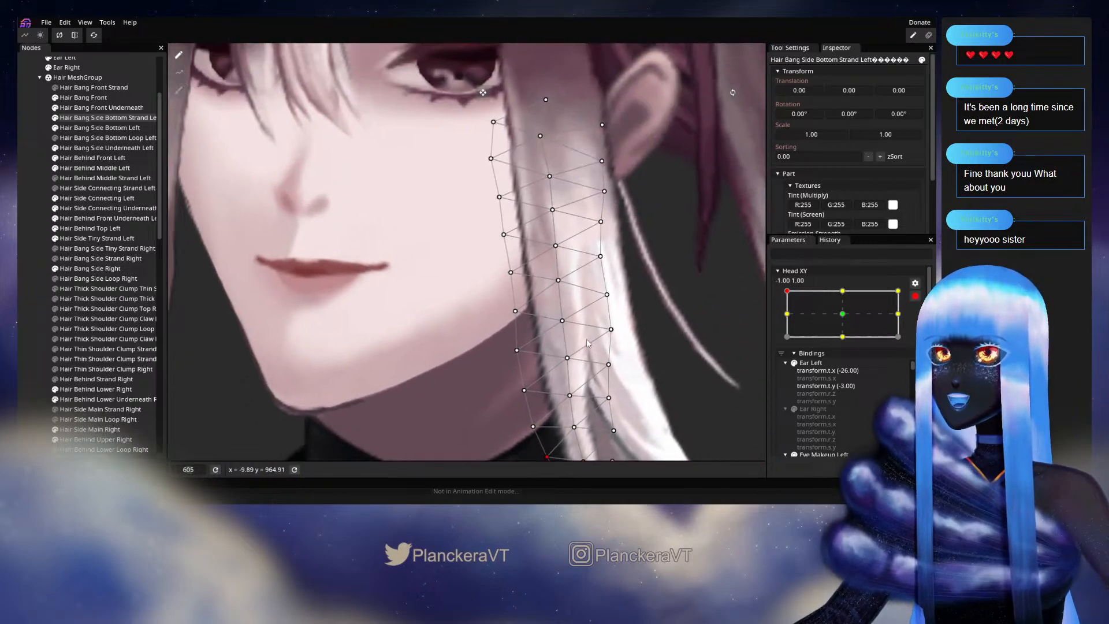
Disarm Head XY and lower it from -1.00, 1.00 to -1.00, 0.10, examining the left side bang up close.
click(24, 232)
scroll(606, 267, down, 4)
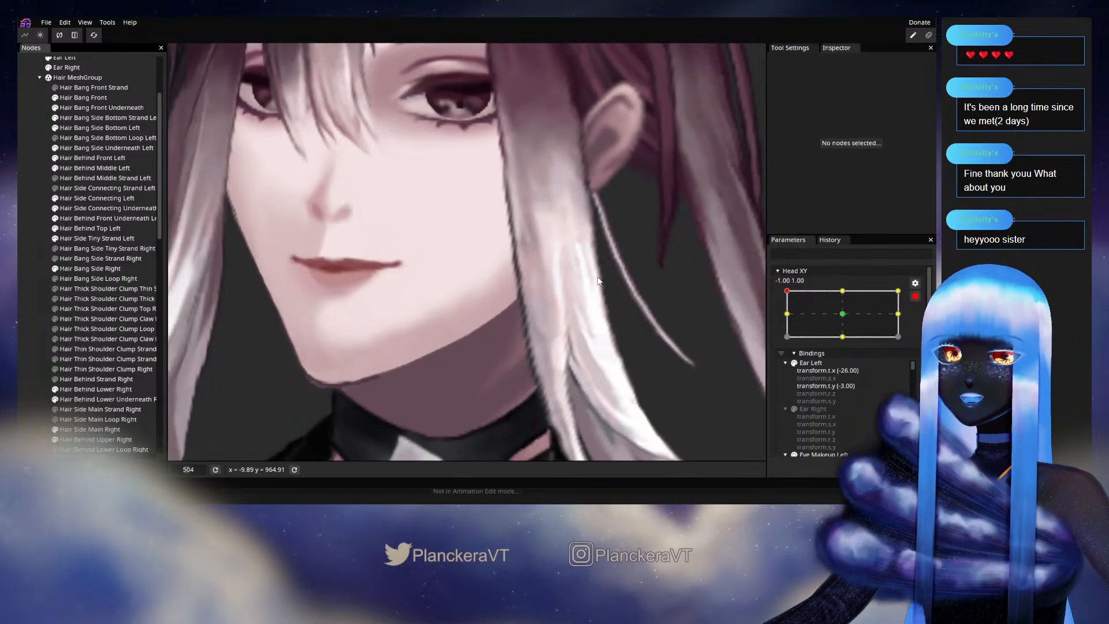
scroll(615, 264, down, 1)
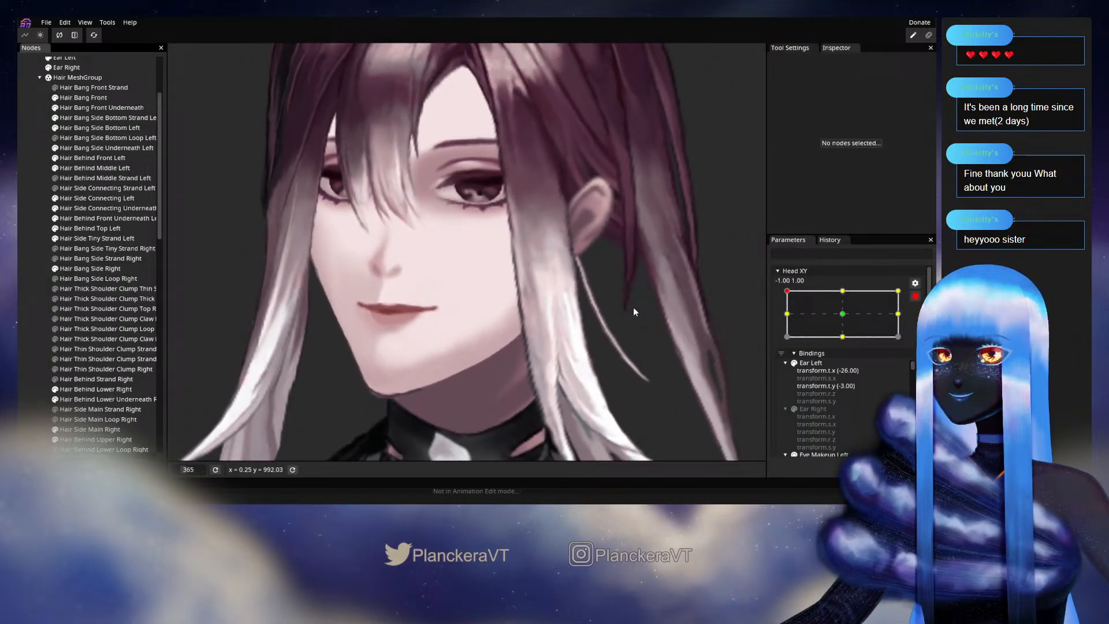
click(915, 296)
drag(787, 321, 769, 340)
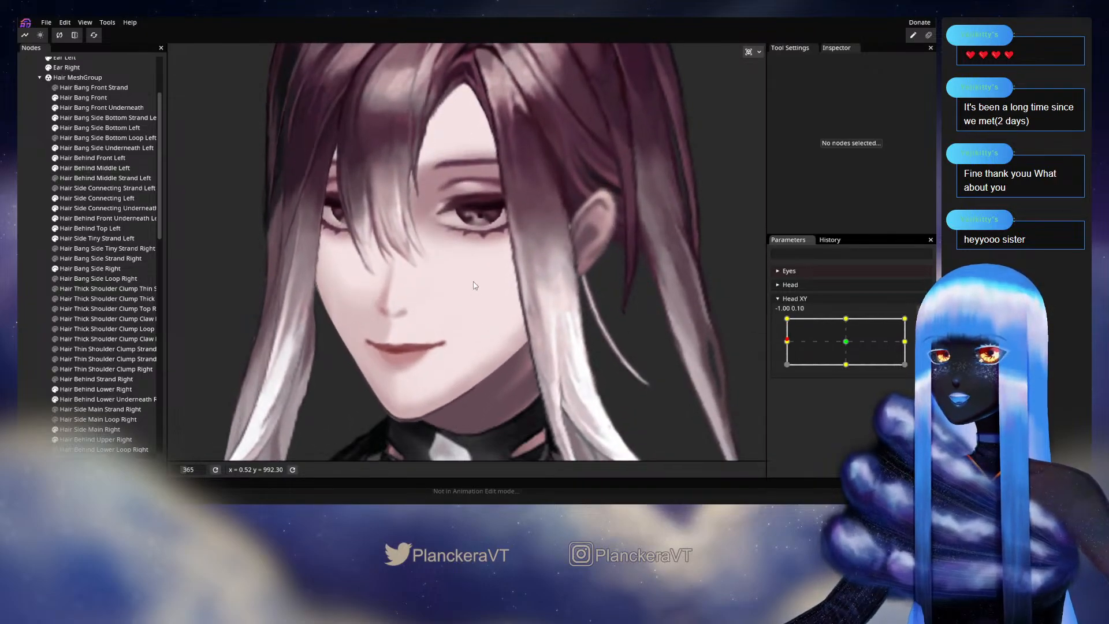
drag(519, 324, 513, 288)
scroll(514, 292, up, 1)
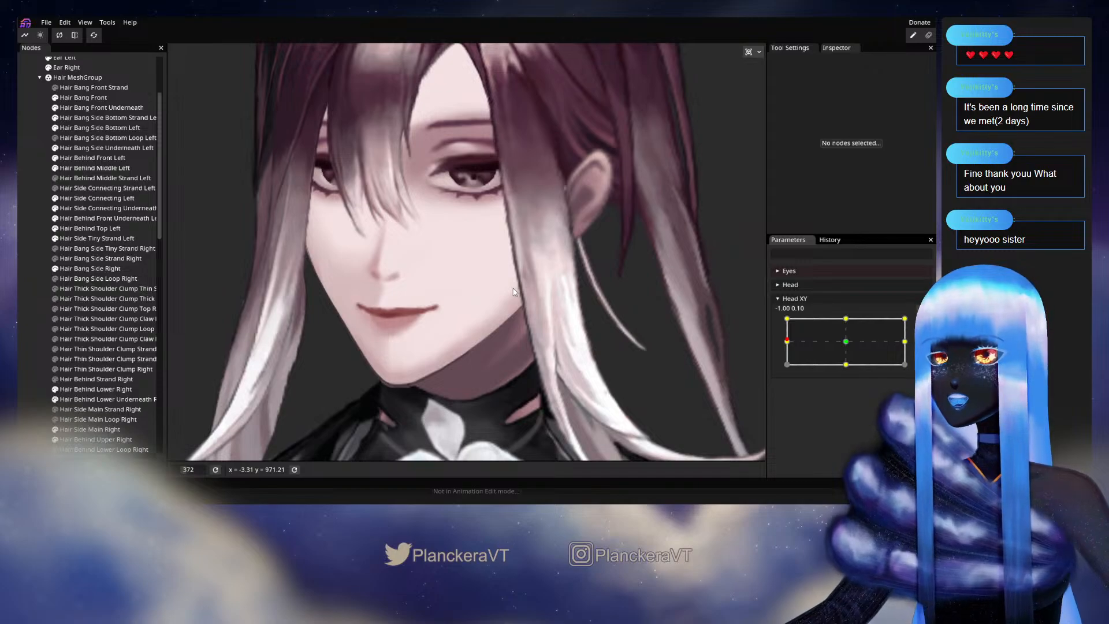
scroll(514, 291, up, 6)
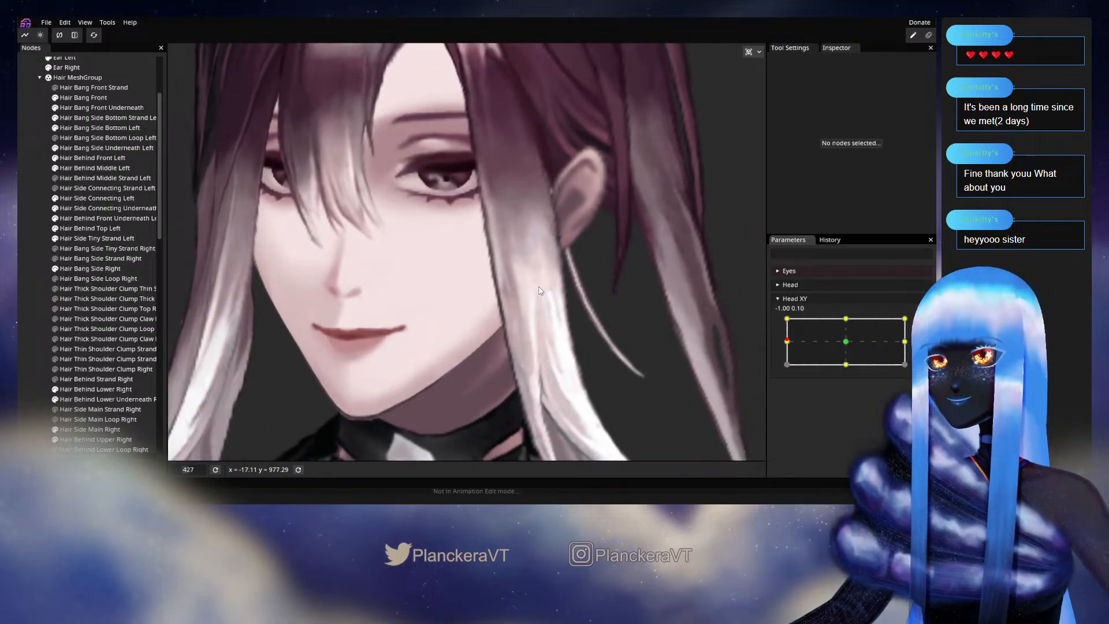
Hide the left side bang covering the bottom strand, then raise Head XY to -1.00, 1.00 and re-arm it for editing.
click(54, 128)
drag(467, 296, 478, 261)
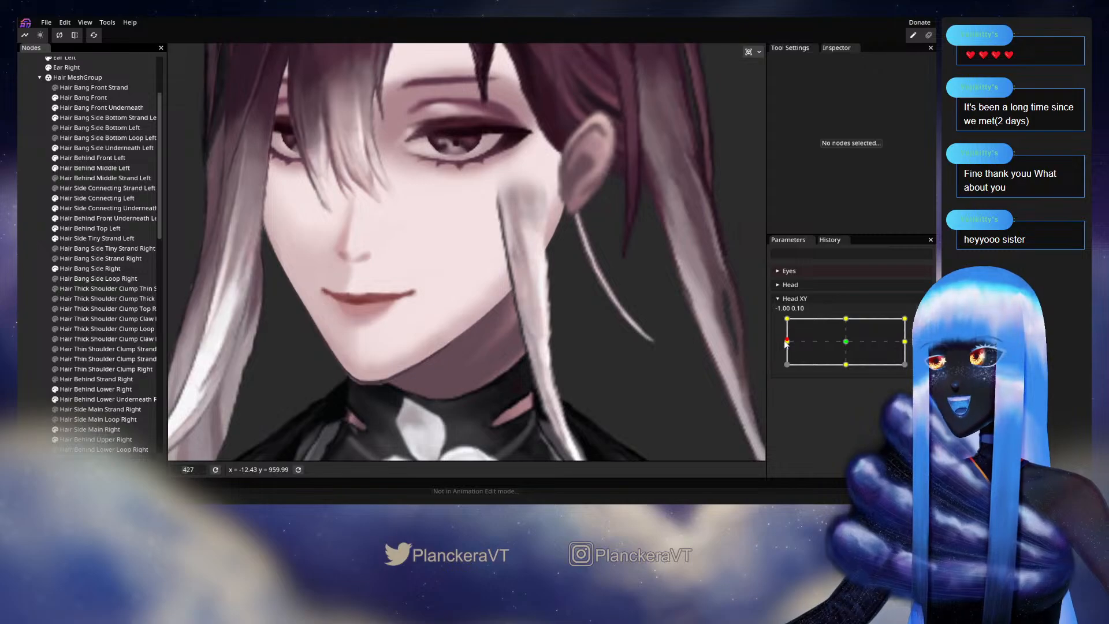
drag(786, 343, 790, 309)
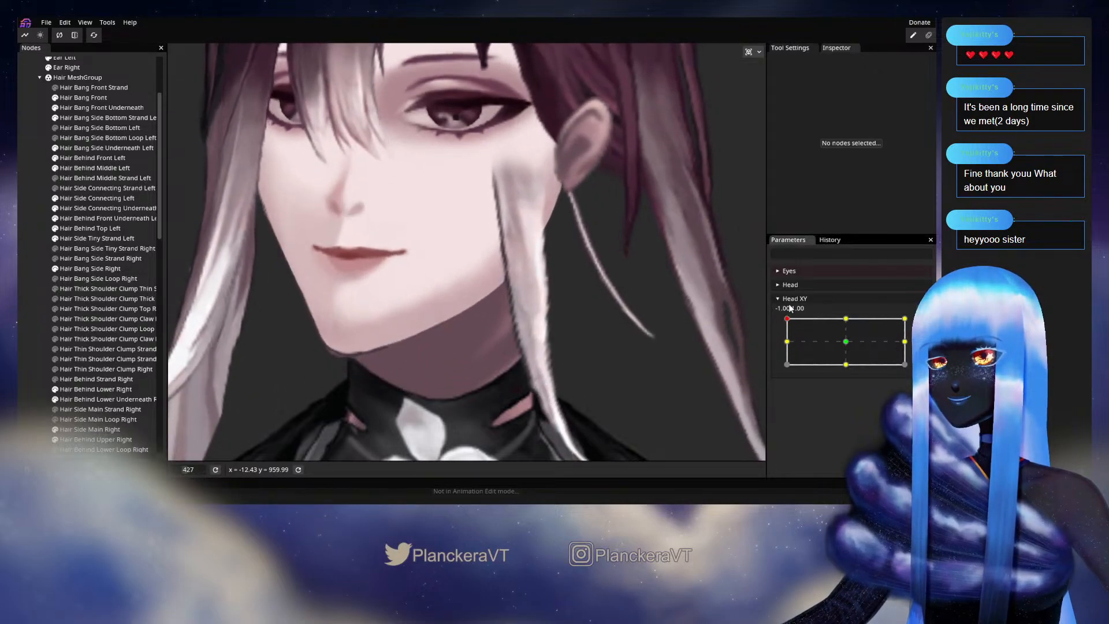
click(920, 324)
scroll(566, 320, up, 4)
drag(566, 320, 516, 299)
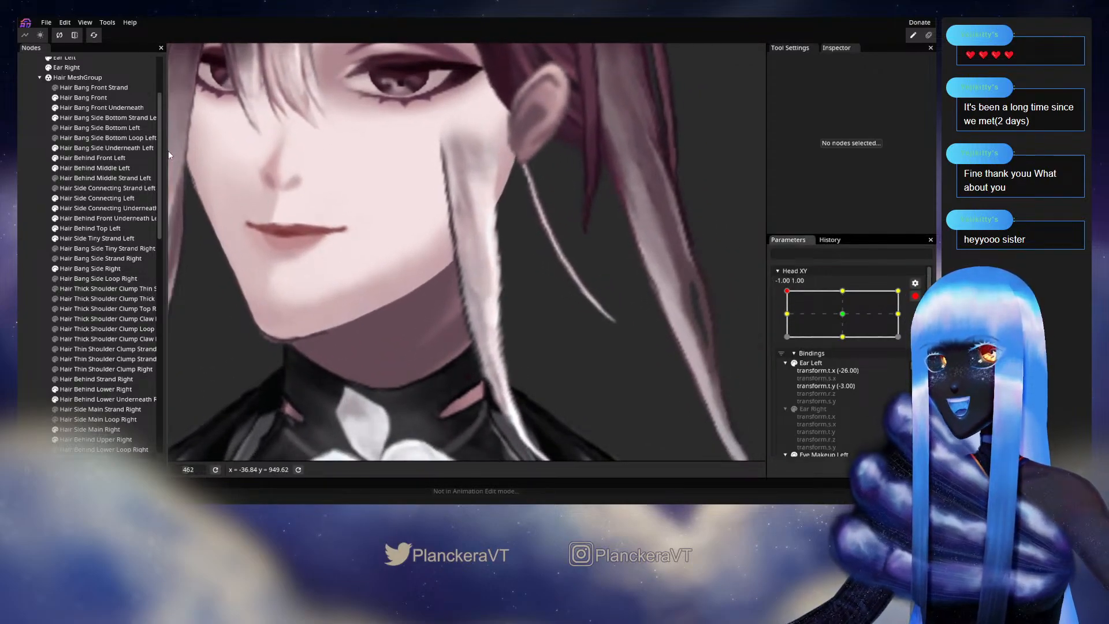
Smooth the ear-side edge vertices of Hair Bang Side Bottom Strand Left from earlobe level down past the jaw.
click(86, 117)
scroll(569, 237, up, 4)
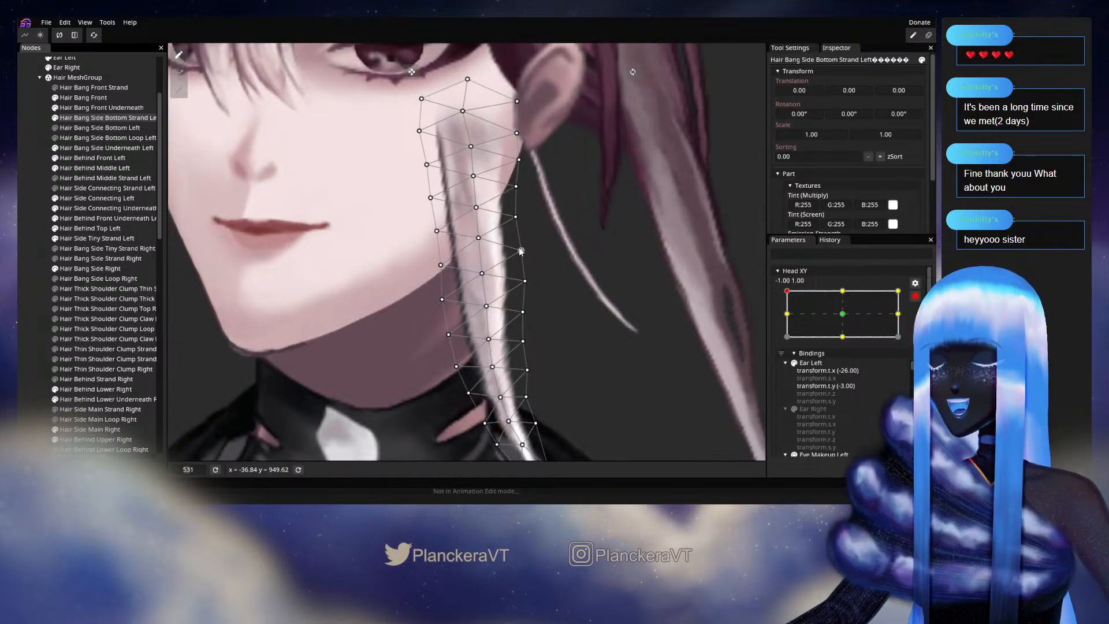
drag(522, 253, 560, 321)
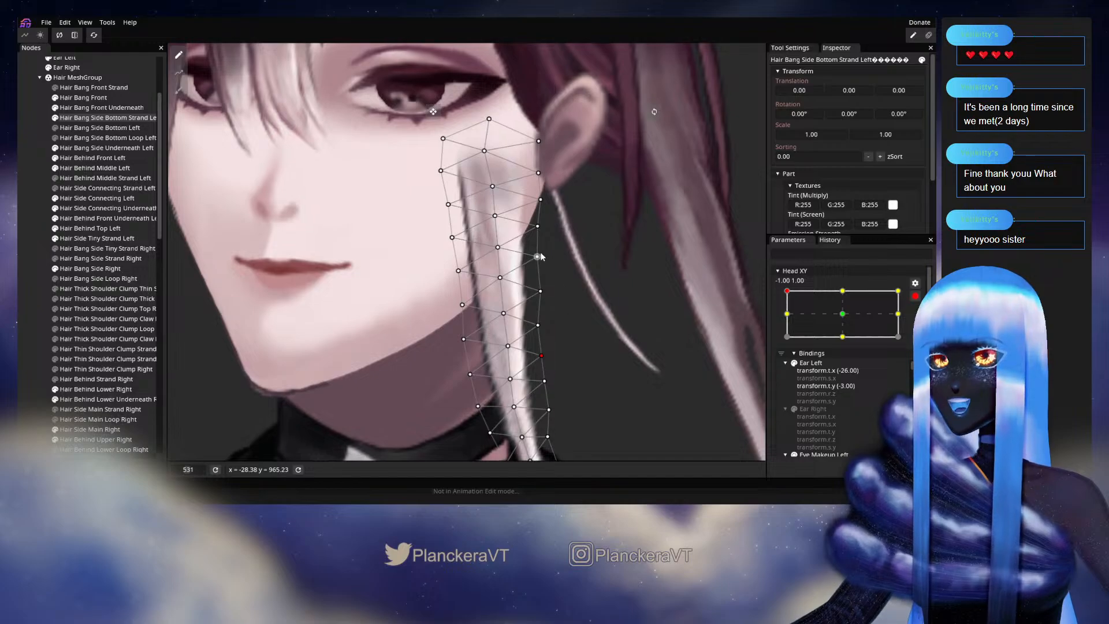
drag(540, 255, 534, 257)
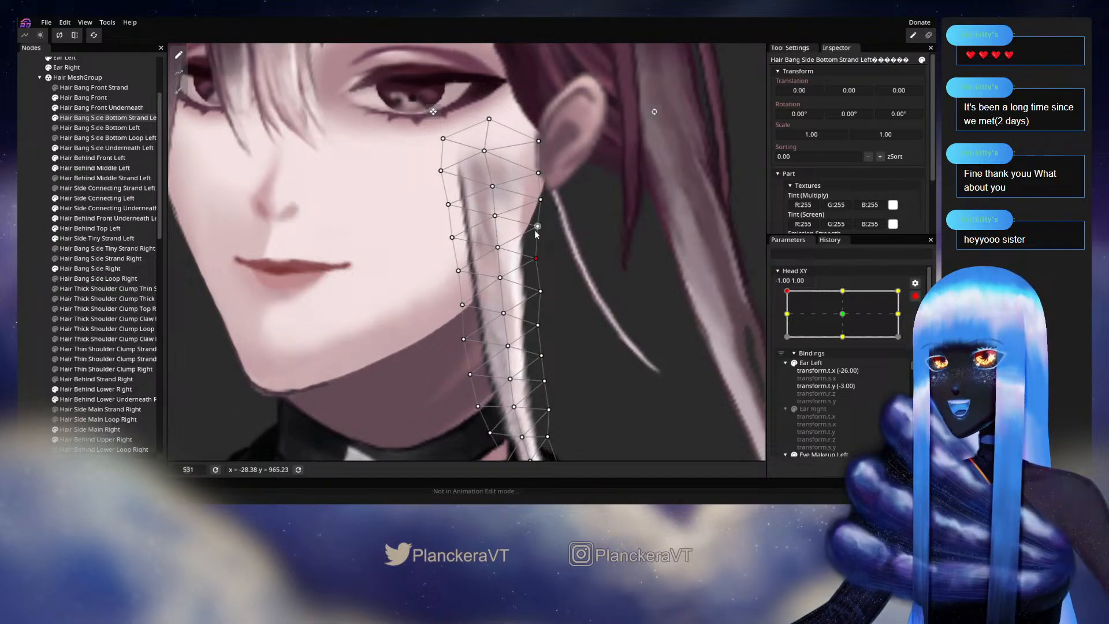
drag(541, 201, 581, 168)
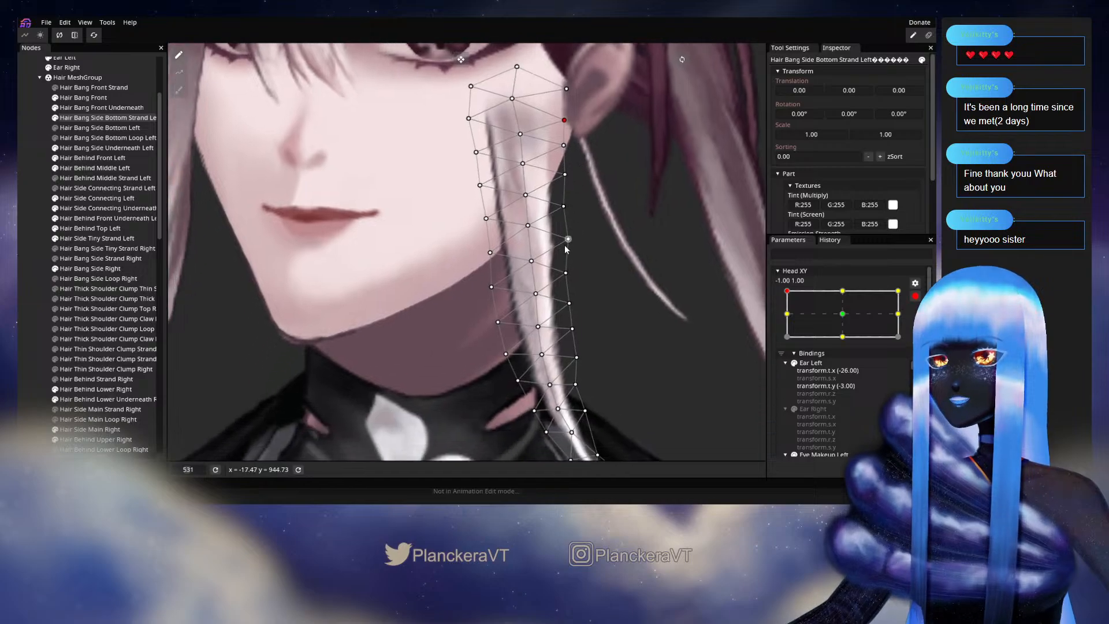
drag(569, 242, 564, 275)
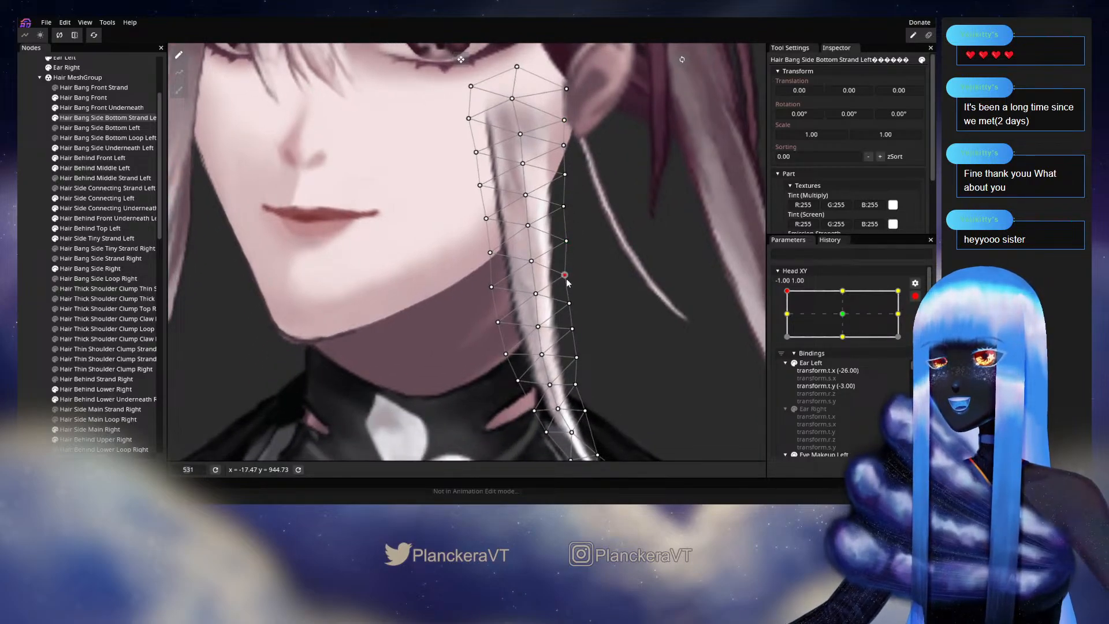
drag(574, 332, 572, 338)
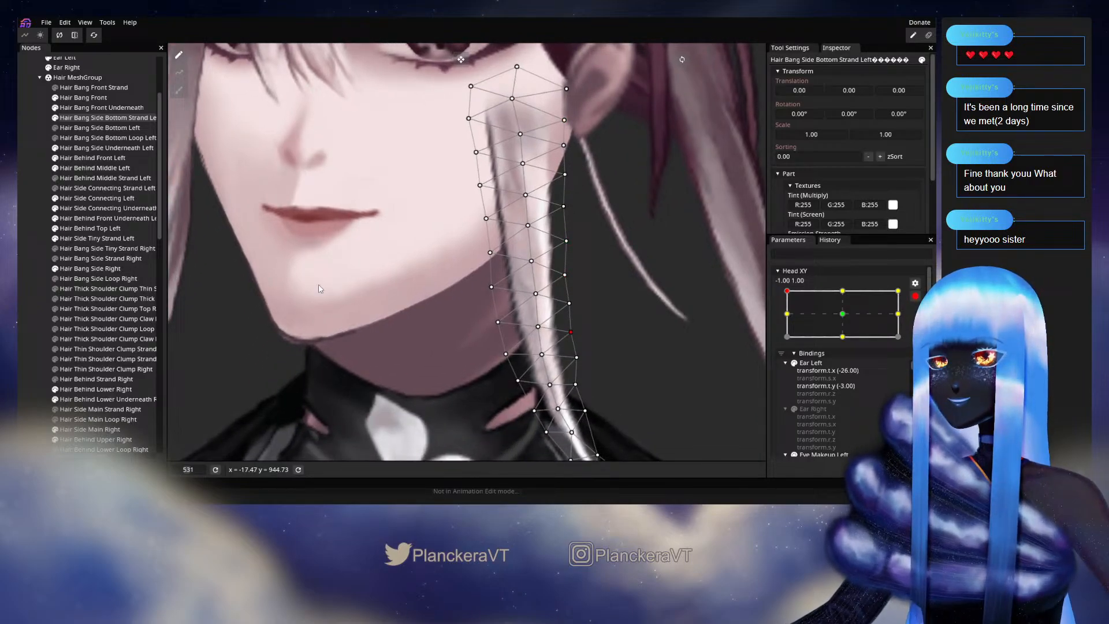
Deselect the strand, disarm Head XY to check the motion, and re-arm it at -1.00, 1.00.
click(26, 232)
scroll(702, 293, down, 4)
scroll(677, 289, down, 2)
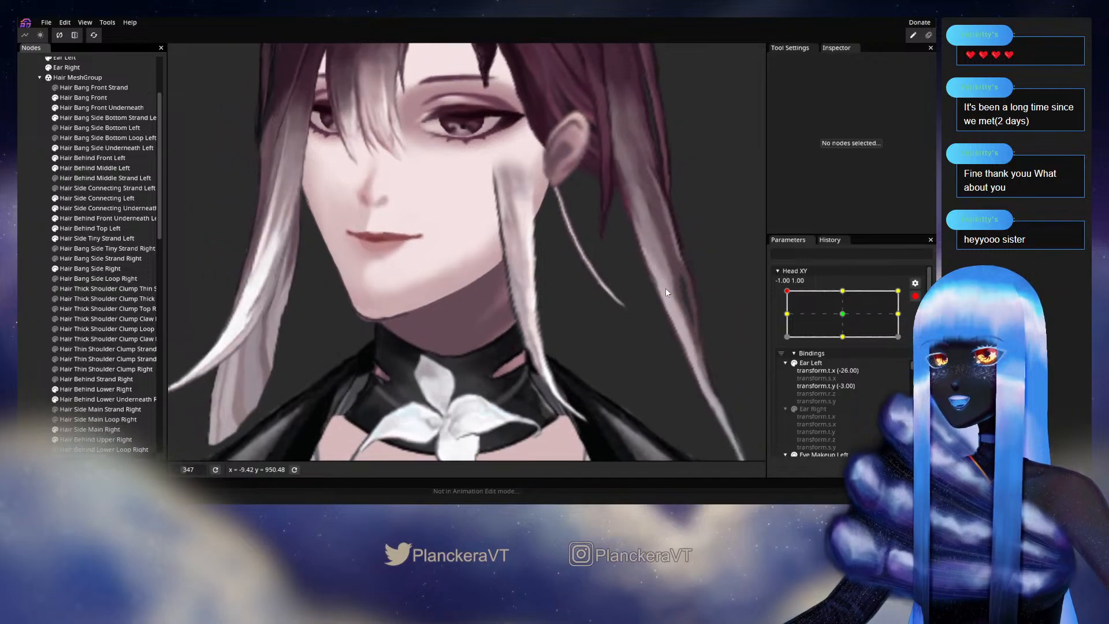
scroll(823, 313, up, 1)
mouse_move(787, 319)
mouse_down()
mouse_move(787, 343)
mouse_move(780, 317)
mouse_up()
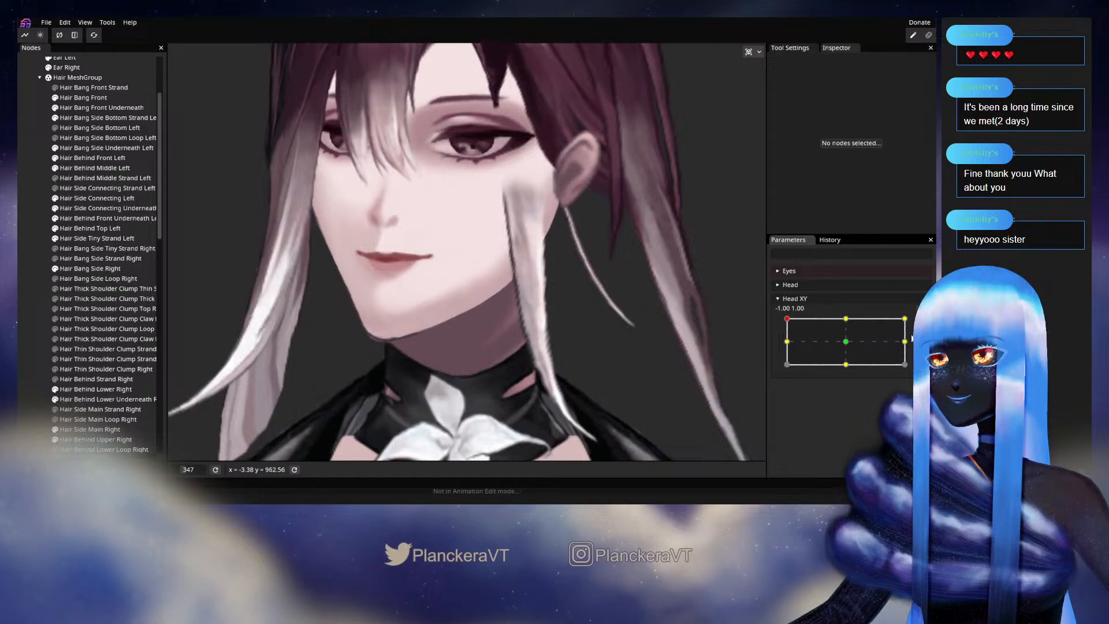
scroll(837, 324, down, 1)
scroll(537, 298, up, 5)
scroll(546, 284, up, 1)
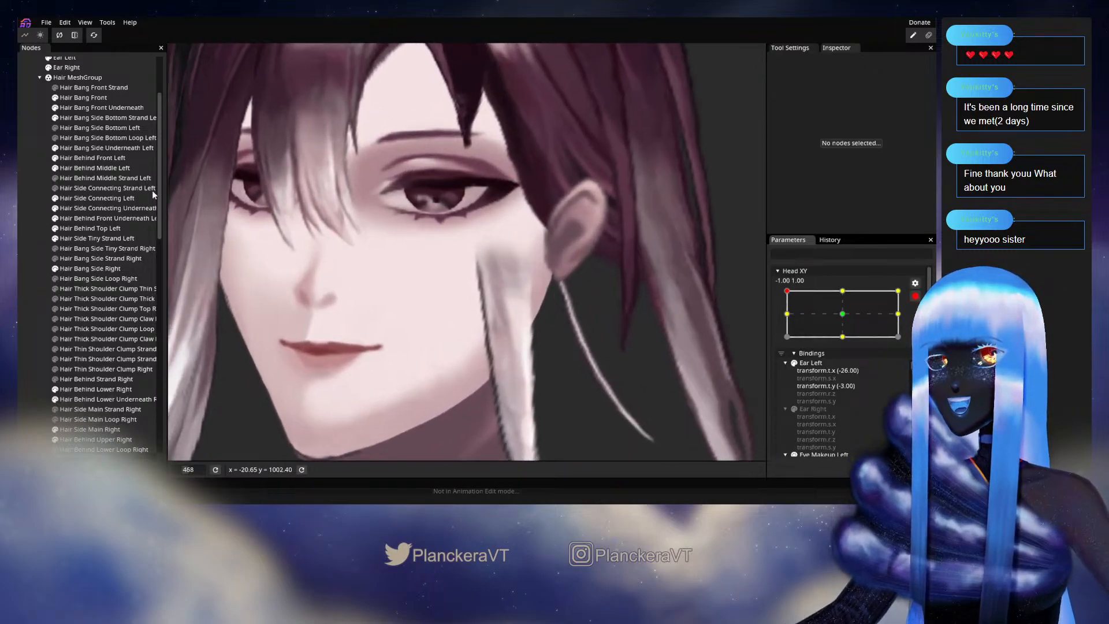
Adjust the bottom strand's uppermost vertices below the eye, shifting its top cheek-side corner outward toward the nose.
click(101, 107)
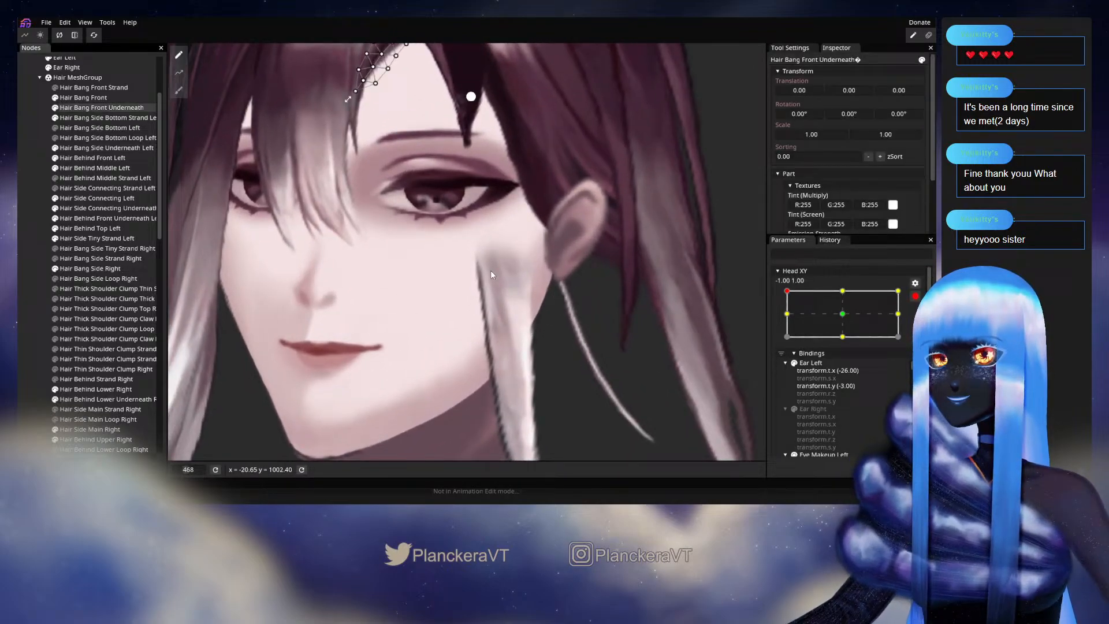
click(102, 148)
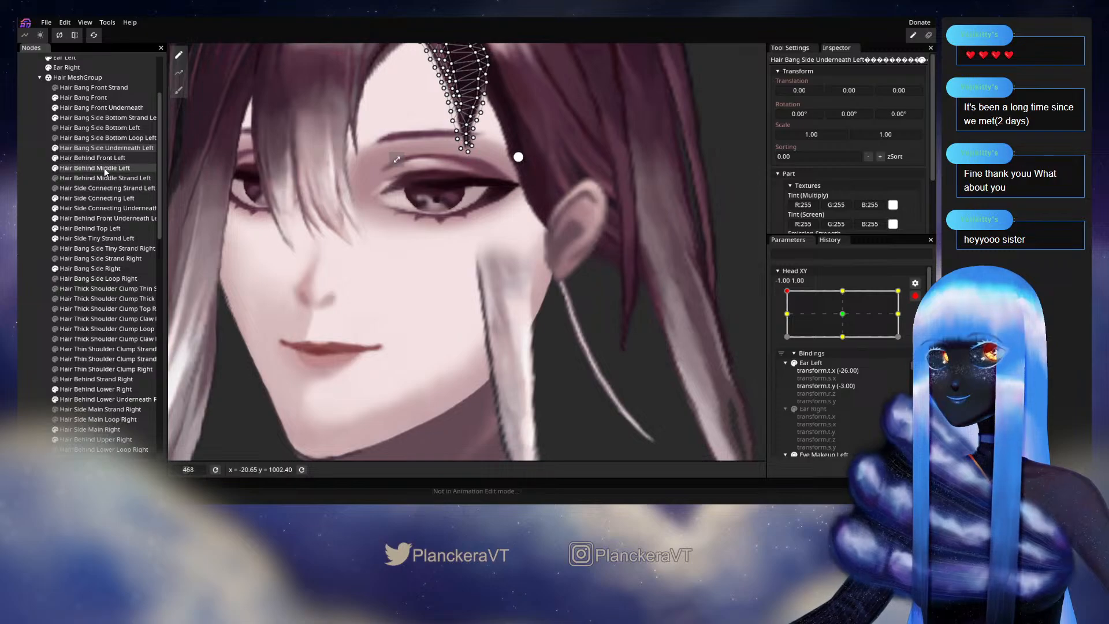
click(98, 117)
scroll(532, 280, up, 3)
click(506, 244)
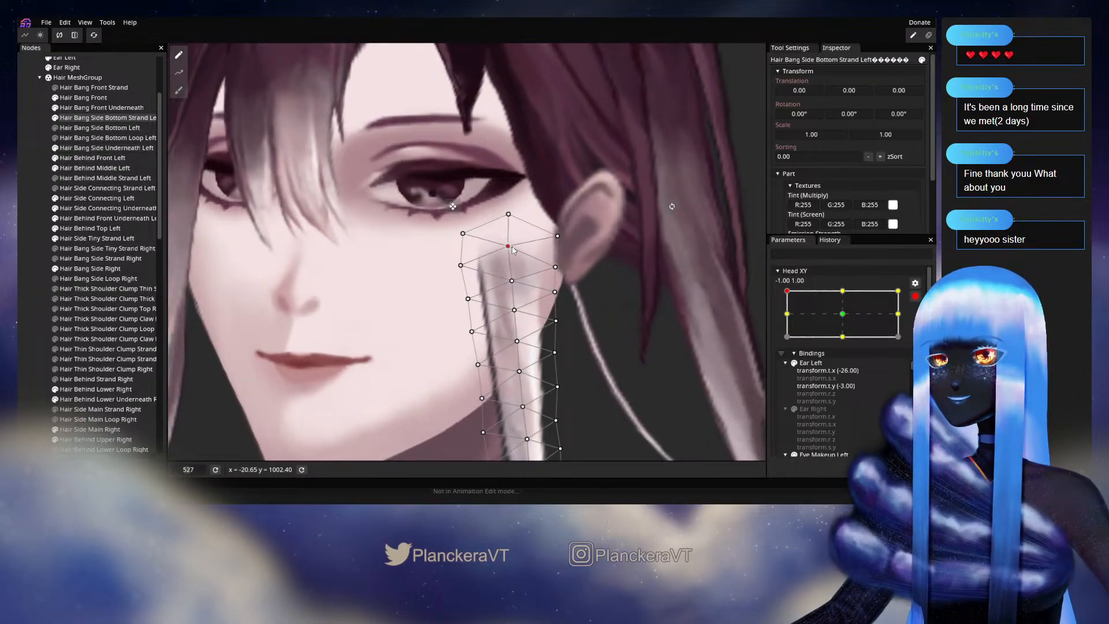
drag(464, 236, 450, 238)
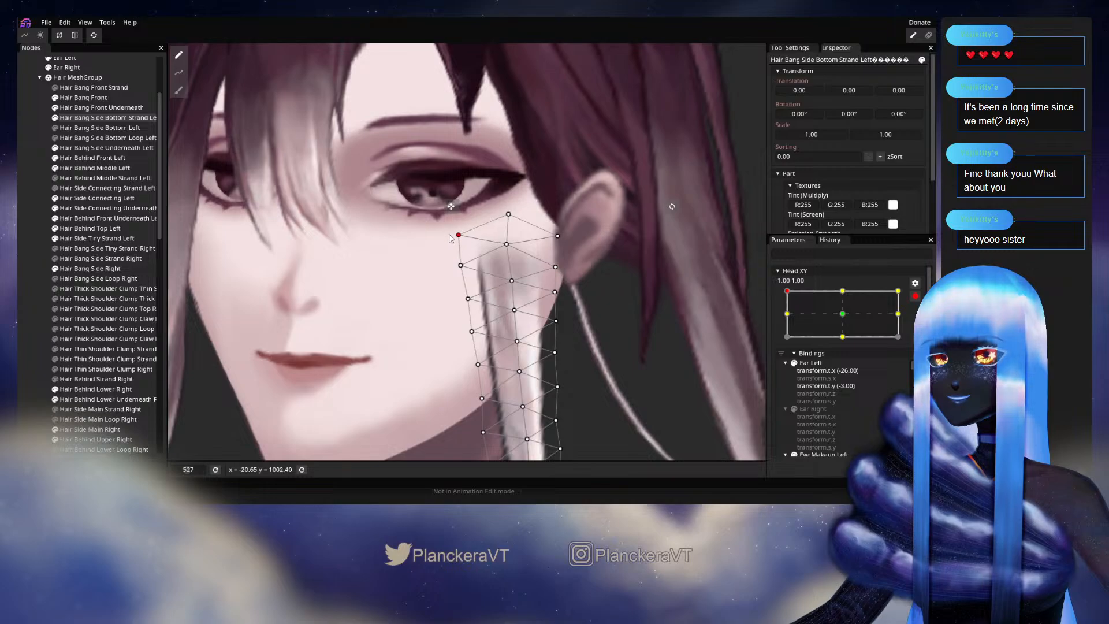
click(508, 244)
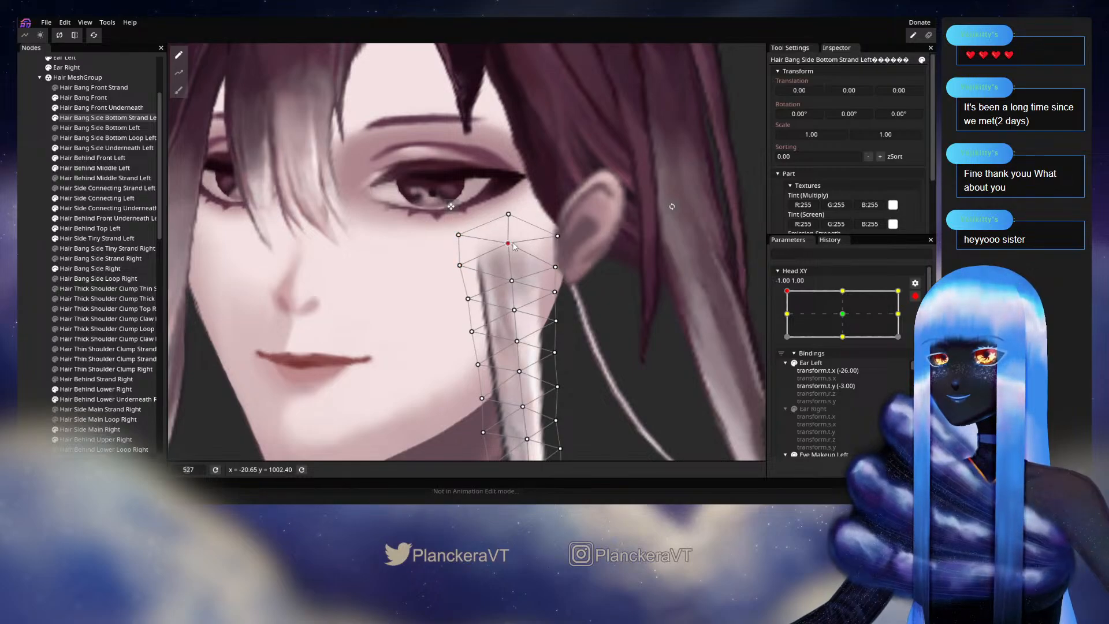
drag(516, 246, 555, 268)
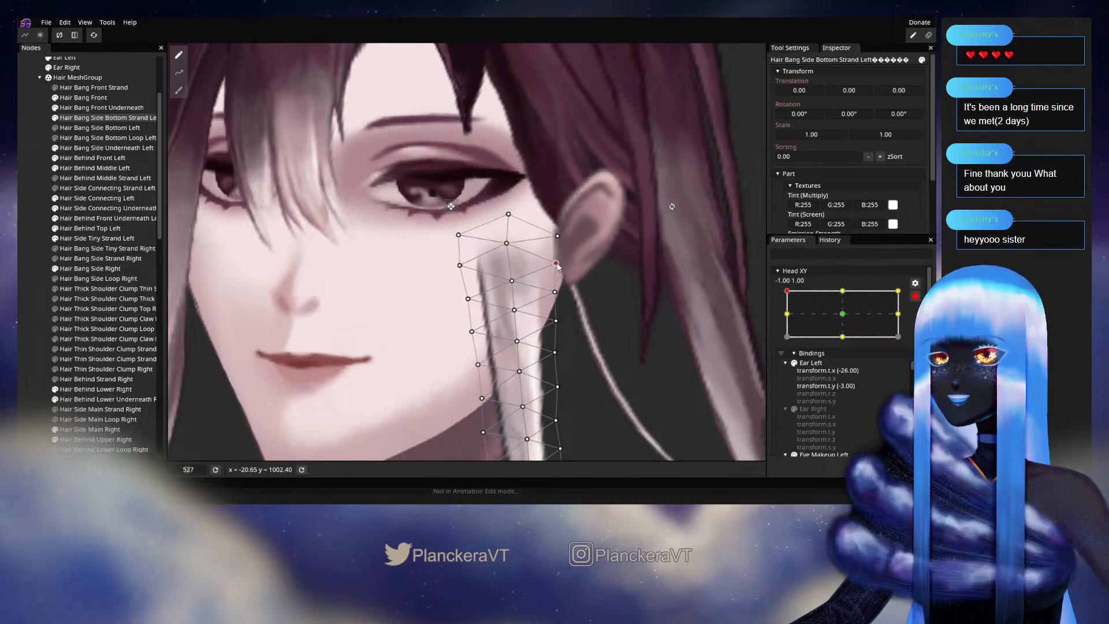
drag(507, 218, 521, 282)
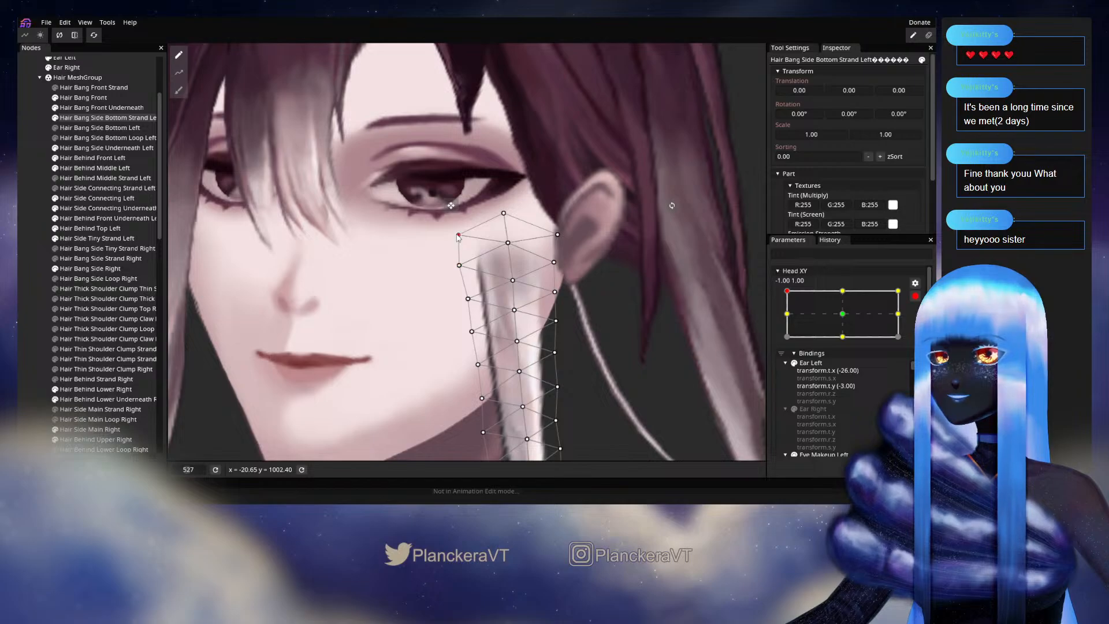
drag(459, 237, 443, 240)
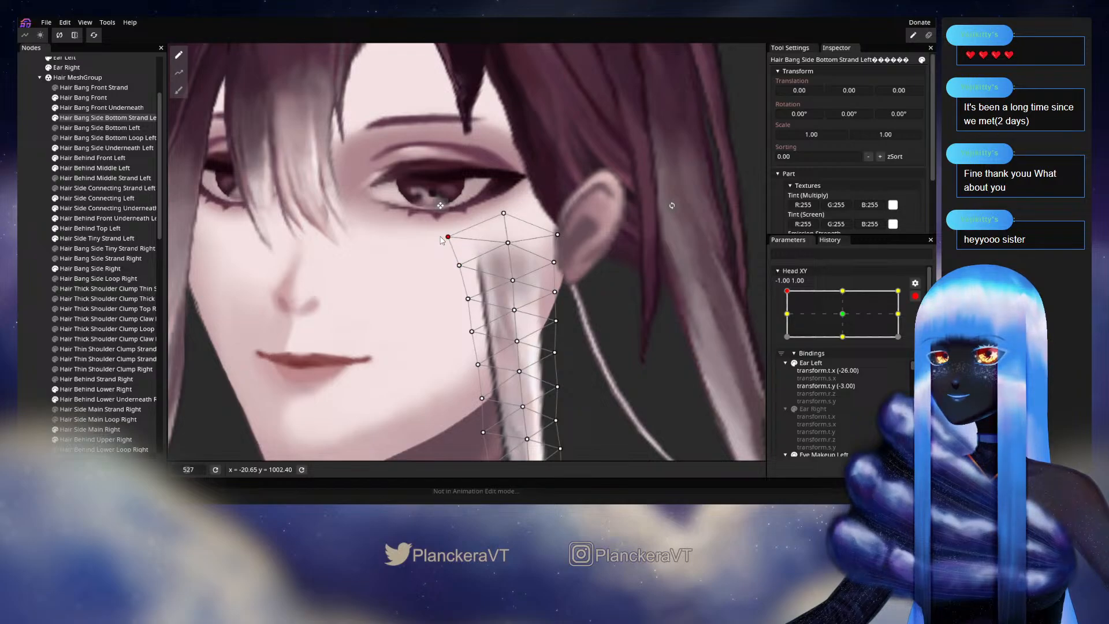
Check the reshaped top of the strand with Head XY disarmed, then arm the -1.00, 1.00 keypoint again.
click(26, 238)
scroll(551, 310, down, 2)
scroll(551, 310, down, 4)
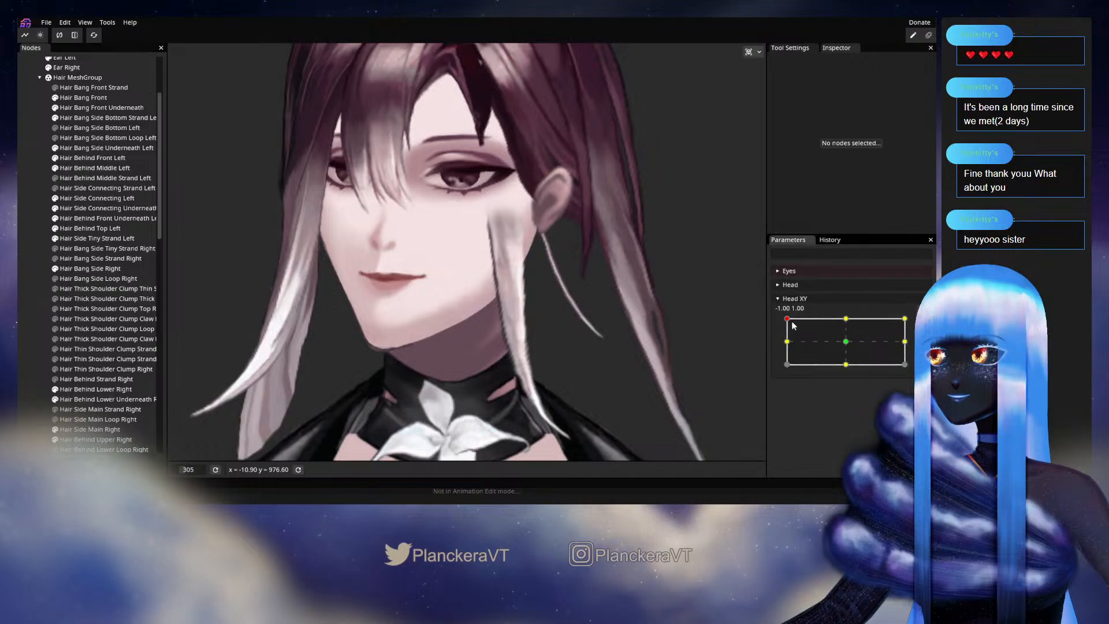
mouse_move(791, 320)
mouse_down()
mouse_move(781, 343)
mouse_move(779, 318)
mouse_up()
click(921, 324)
scroll(576, 285, up, 6)
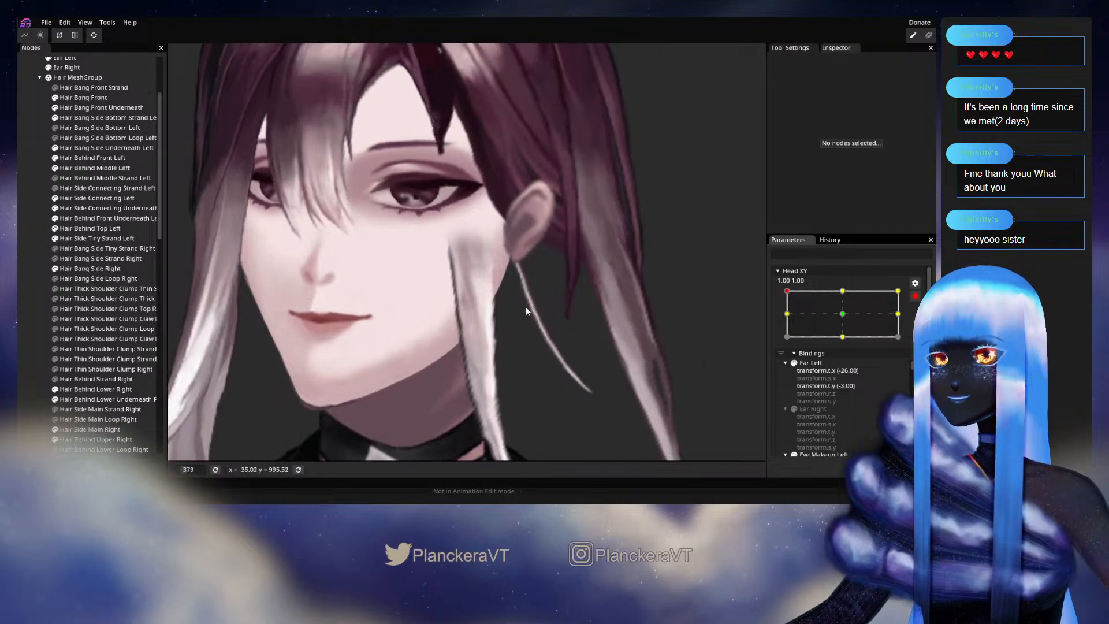
Shift the bottom strand's upper ear-side vertices beside the earlobe slightly to even out its edge.
click(104, 117)
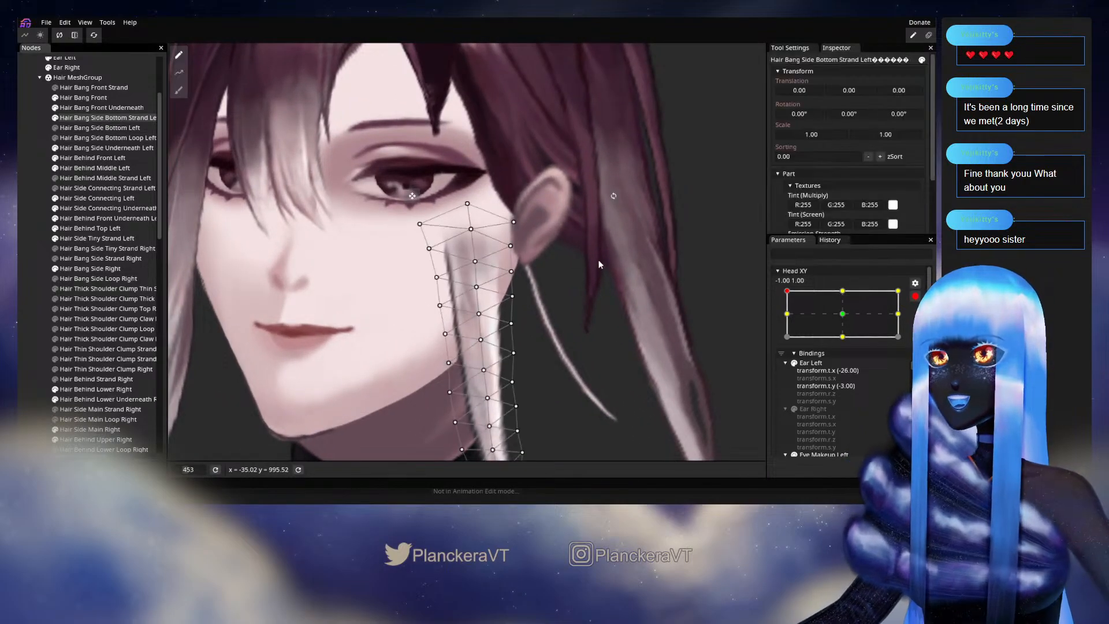
scroll(530, 242, up, 3)
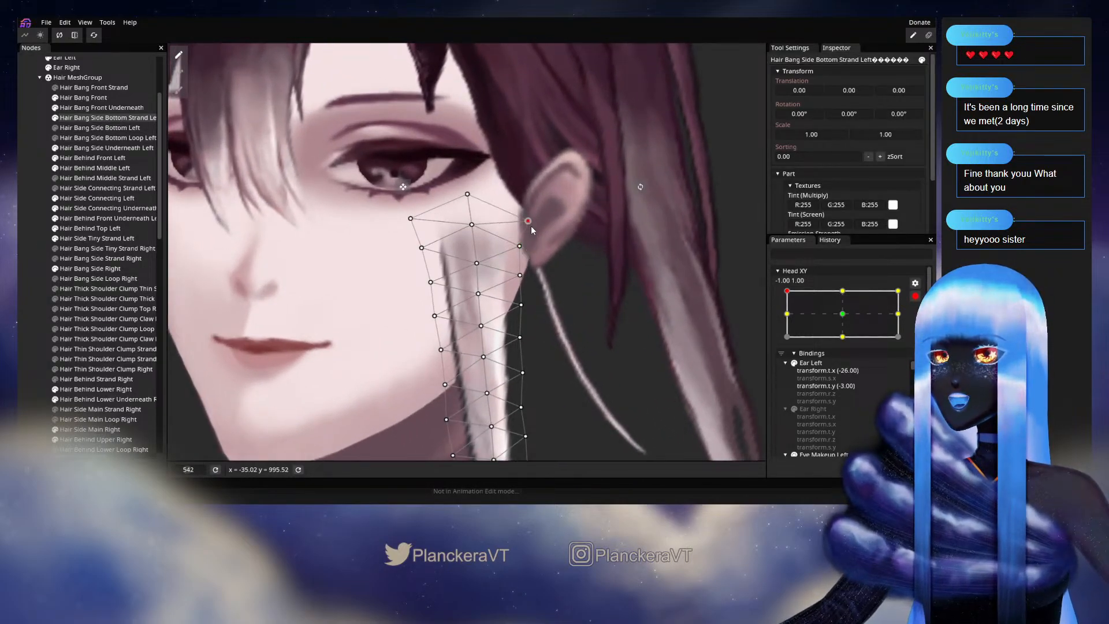
drag(522, 216, 525, 249)
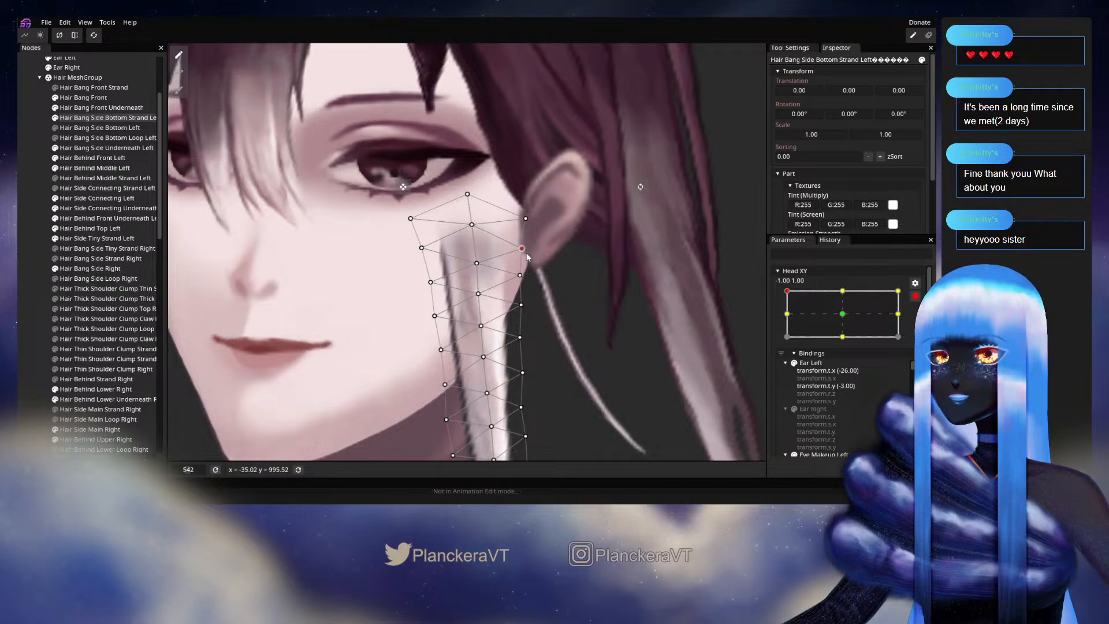
drag(522, 305, 522, 308)
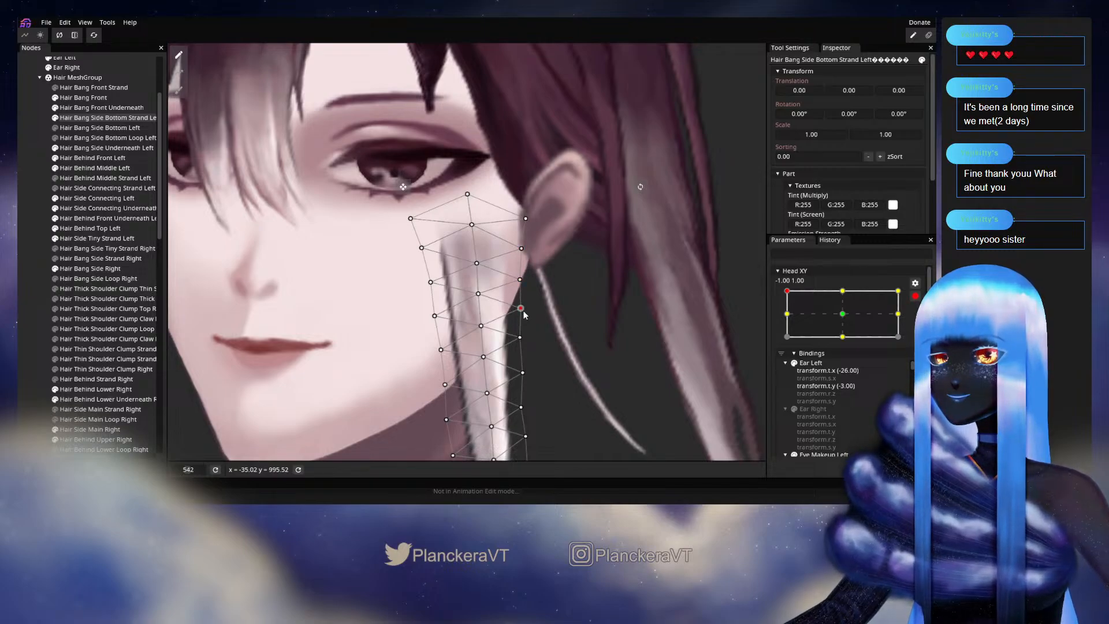
Show the left side bang again and disarm Head XY, lowering it from -1.00, 1.00 to -1.00, -0.08 to check the motion.
click(55, 129)
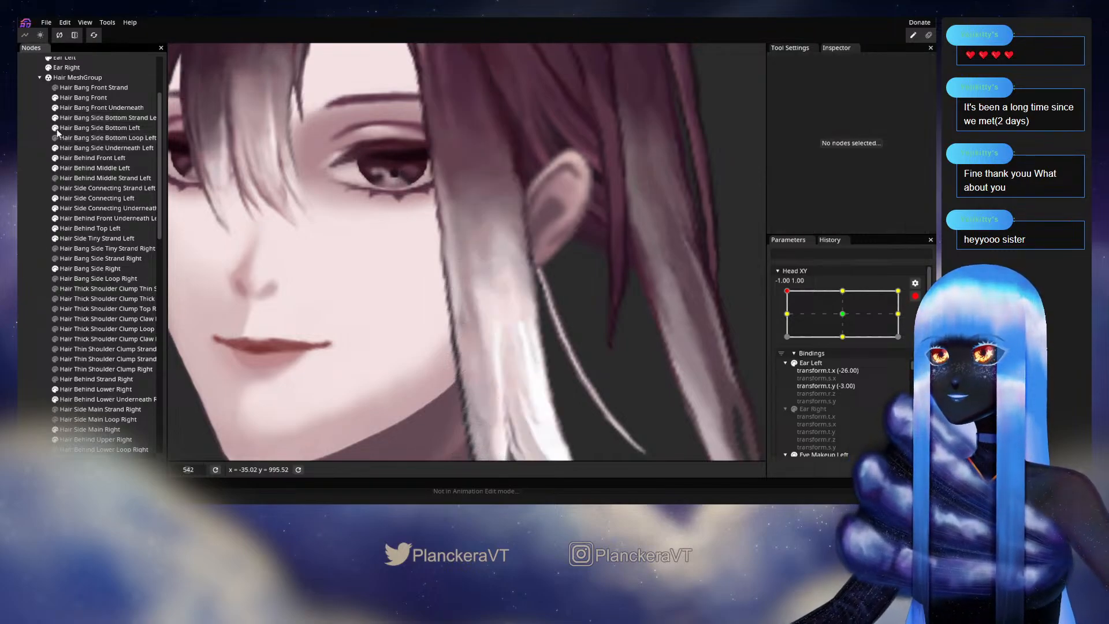
scroll(538, 362, down, 1)
scroll(541, 353, down, 4)
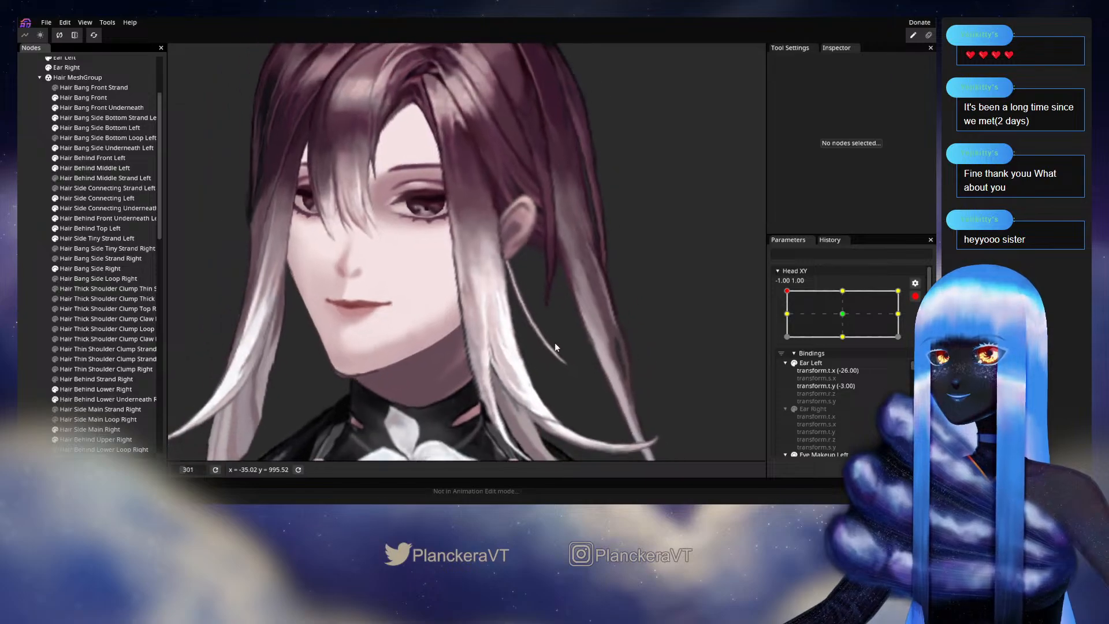
scroll(633, 271, down, 2)
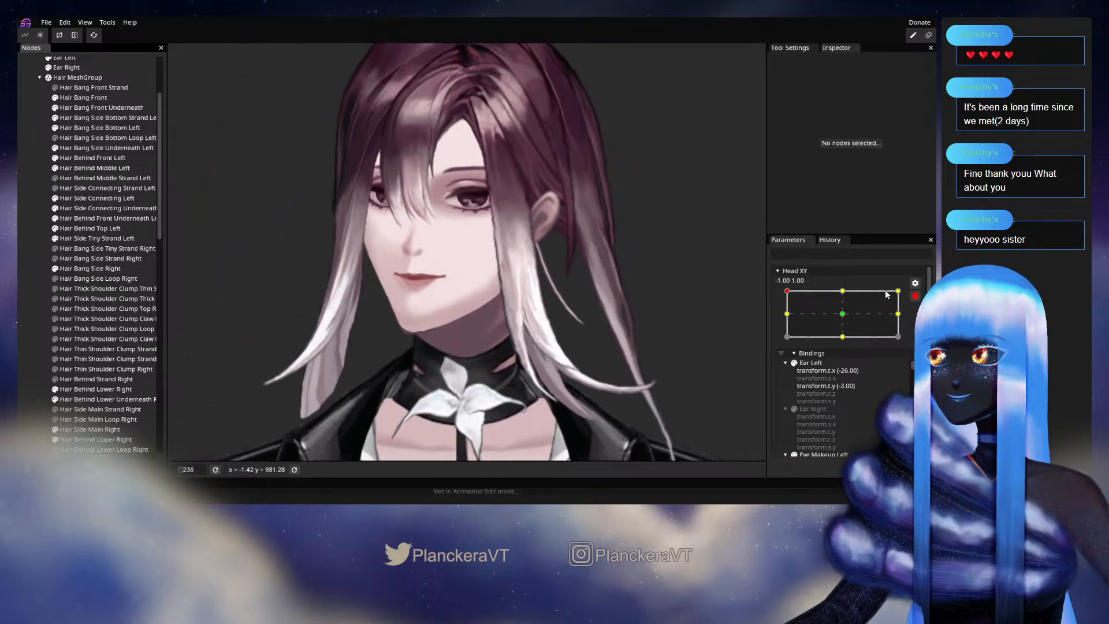
click(916, 297)
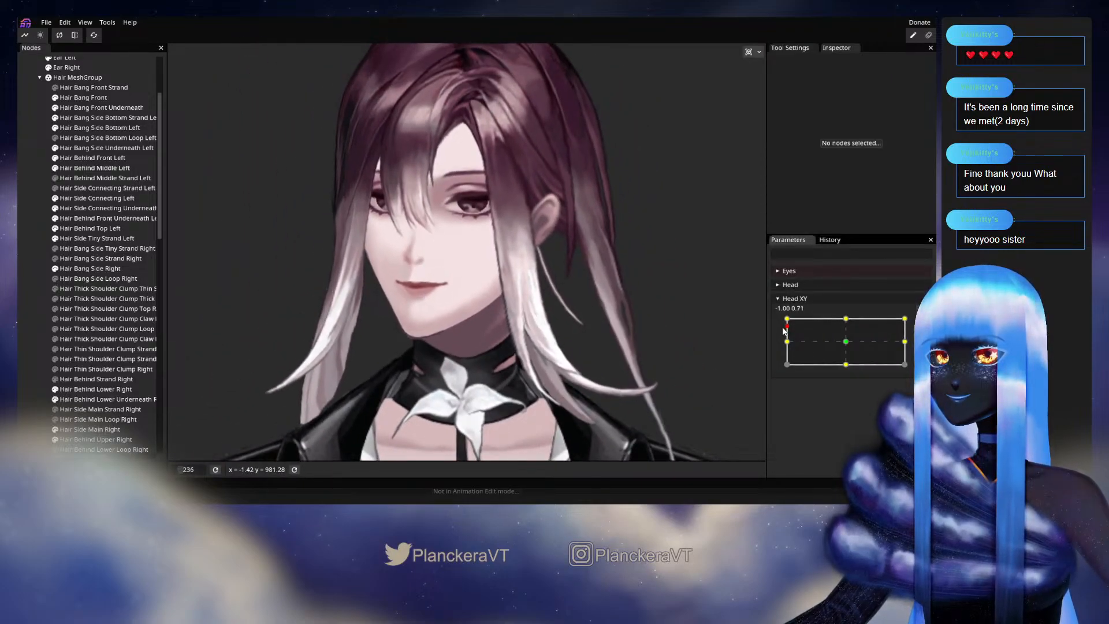
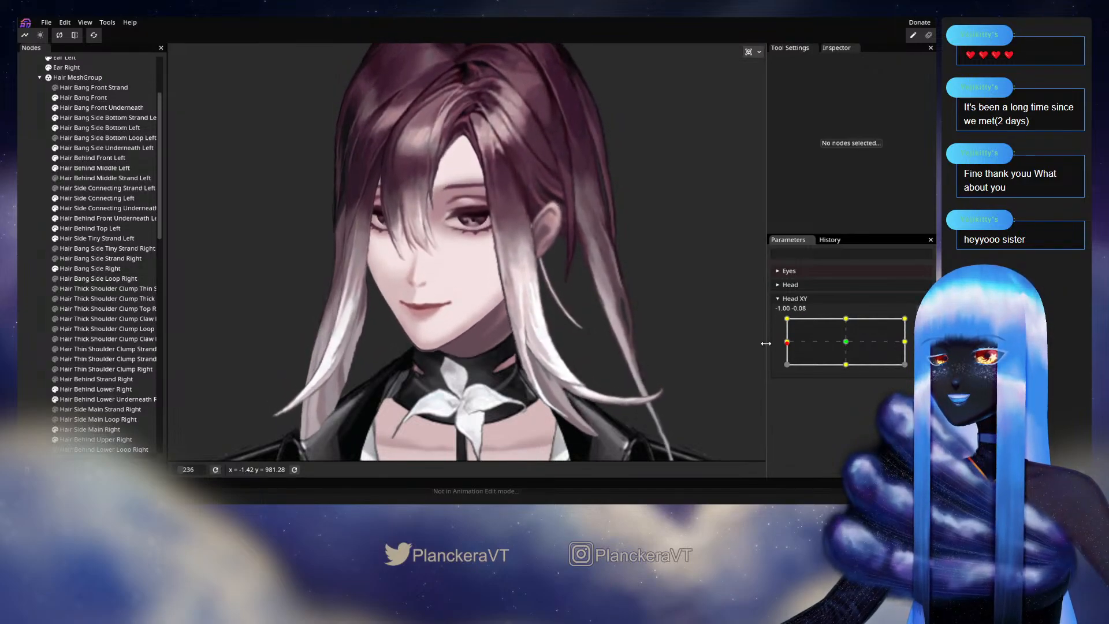
Arm the Head XY -1.00, 1.00 keypoint and adjust Hair Bang Side Bottom Left's cheek-side vertices just below the eye.
click(922, 324)
scroll(569, 340, up, 6)
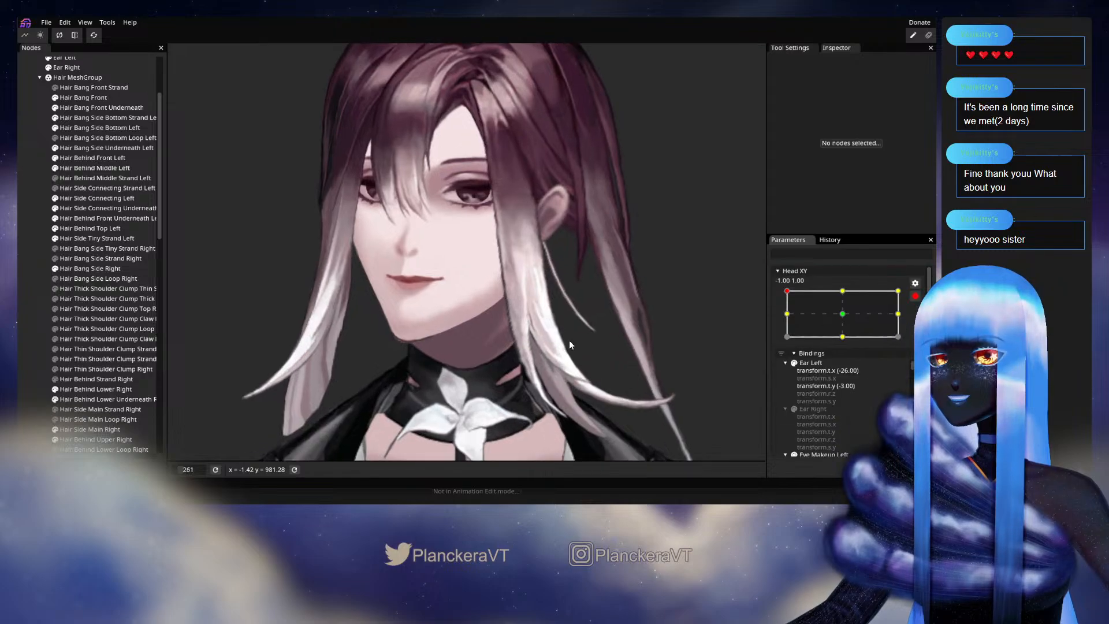
scroll(566, 299, up, 2)
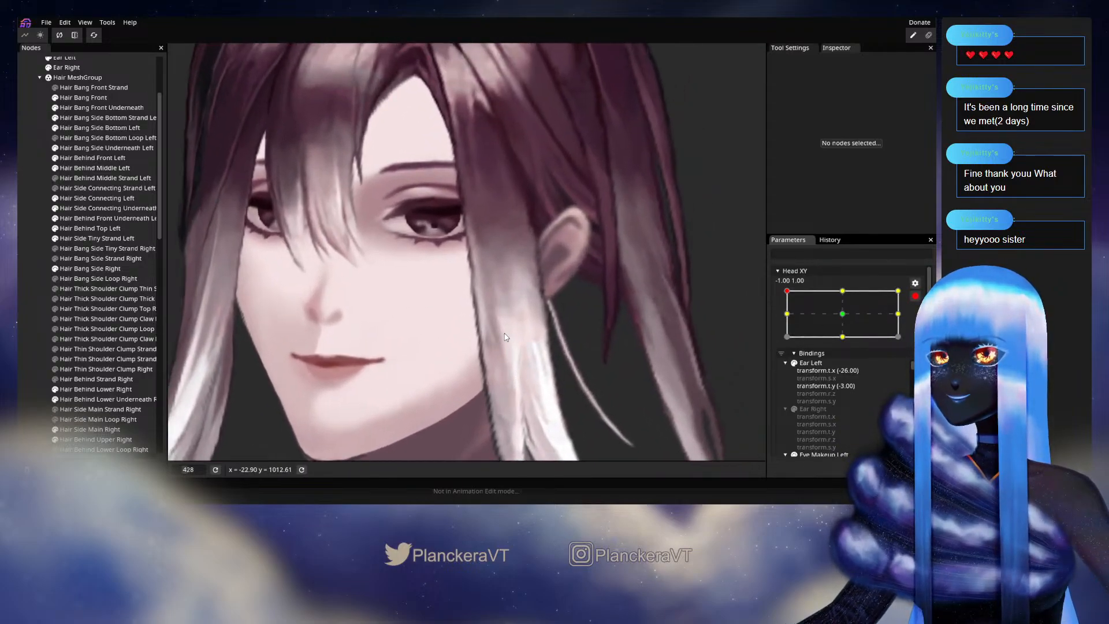
click(101, 117)
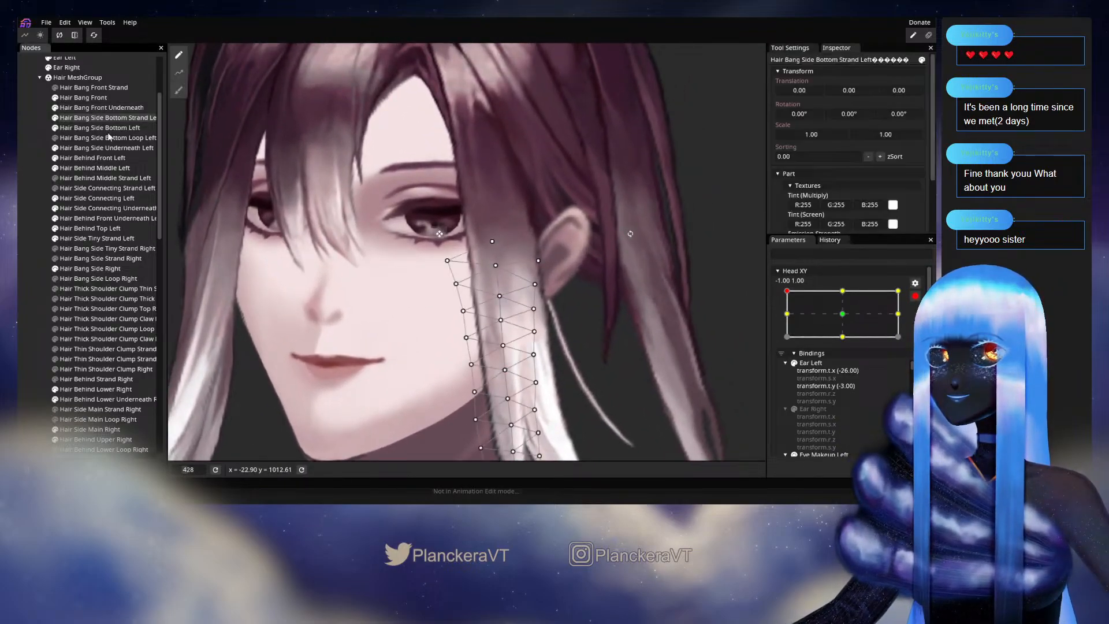
click(96, 107)
click(101, 128)
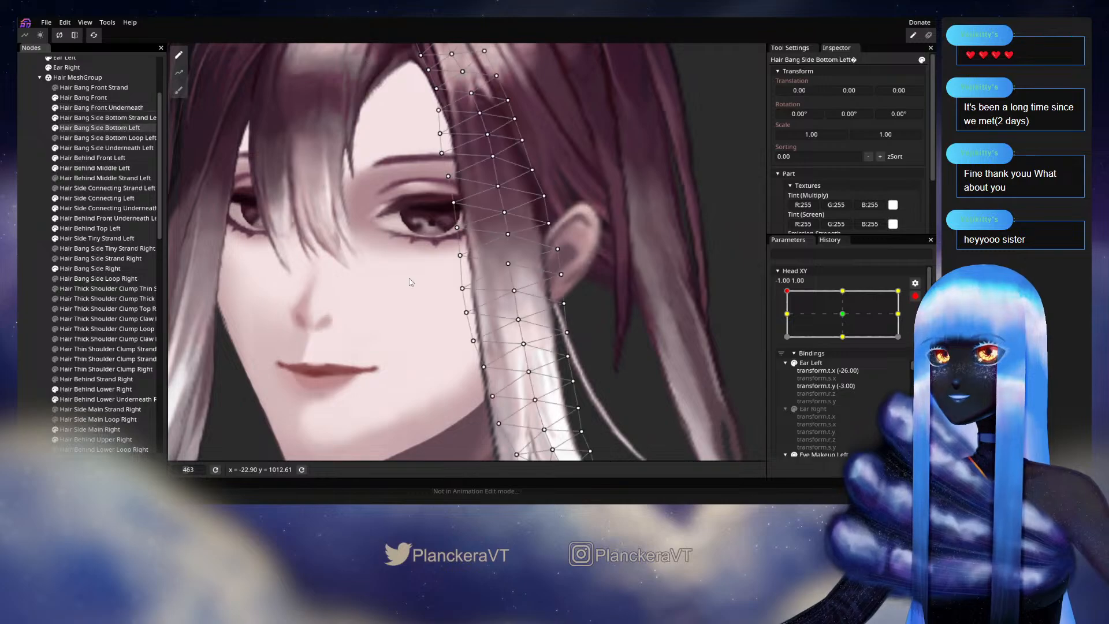
scroll(465, 267, up, 2)
click(458, 256)
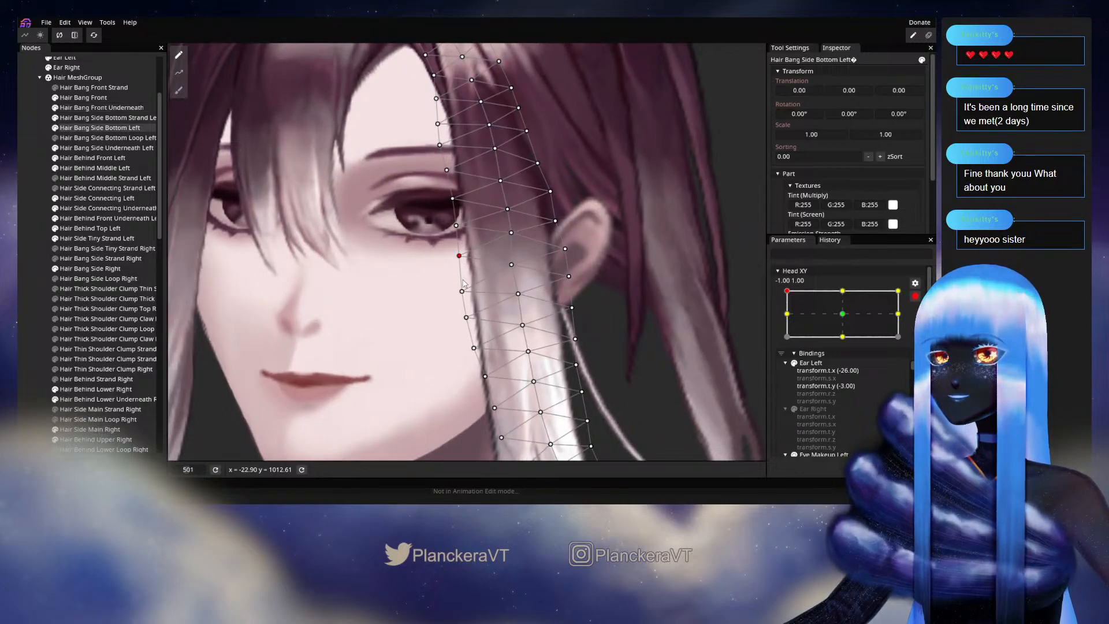
drag(462, 292, 485, 279)
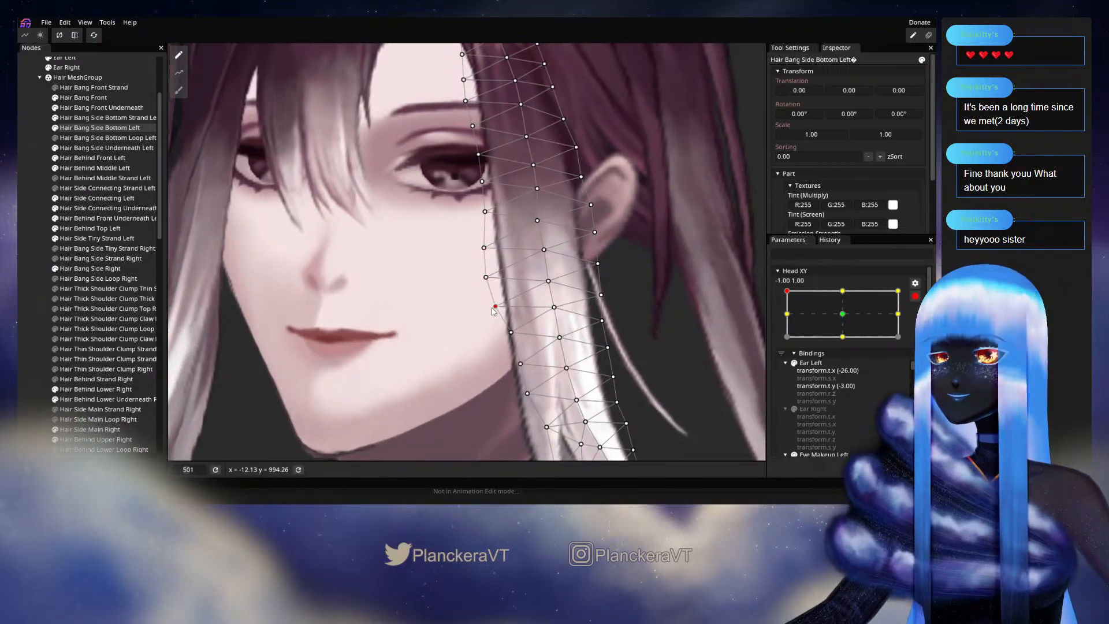
Refine the same bang's cheek-side edge vertices from mouth level down to the jaw.
drag(504, 329, 507, 285)
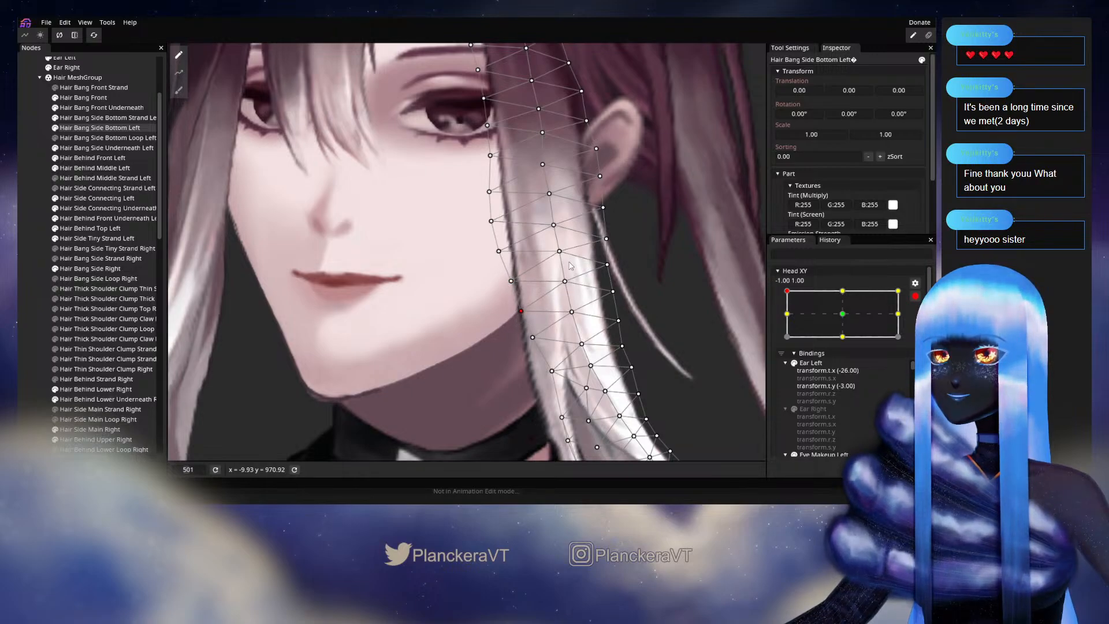
drag(517, 322, 476, 400)
click(19, 273)
scroll(584, 337, down, 6)
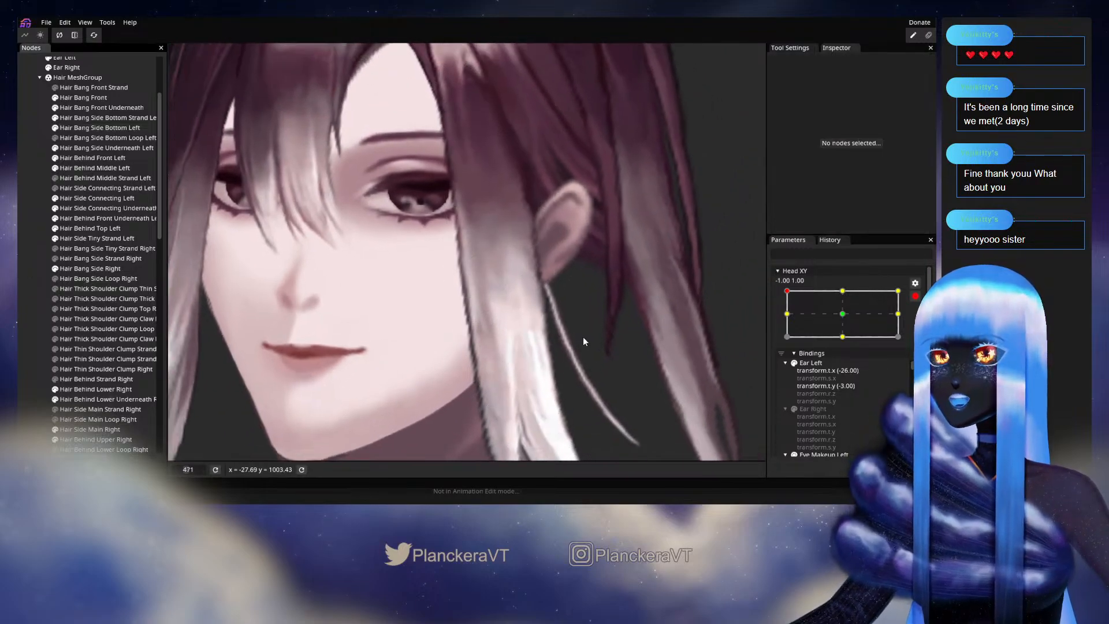
Check the bang's cheek-side edge by moving Head XY while disarmed, then return to -1.00, 1.00 and arm it.
mouse_move(581, 345)
mouse_down()
mouse_move(597, 313)
mouse_move(592, 333)
mouse_up()
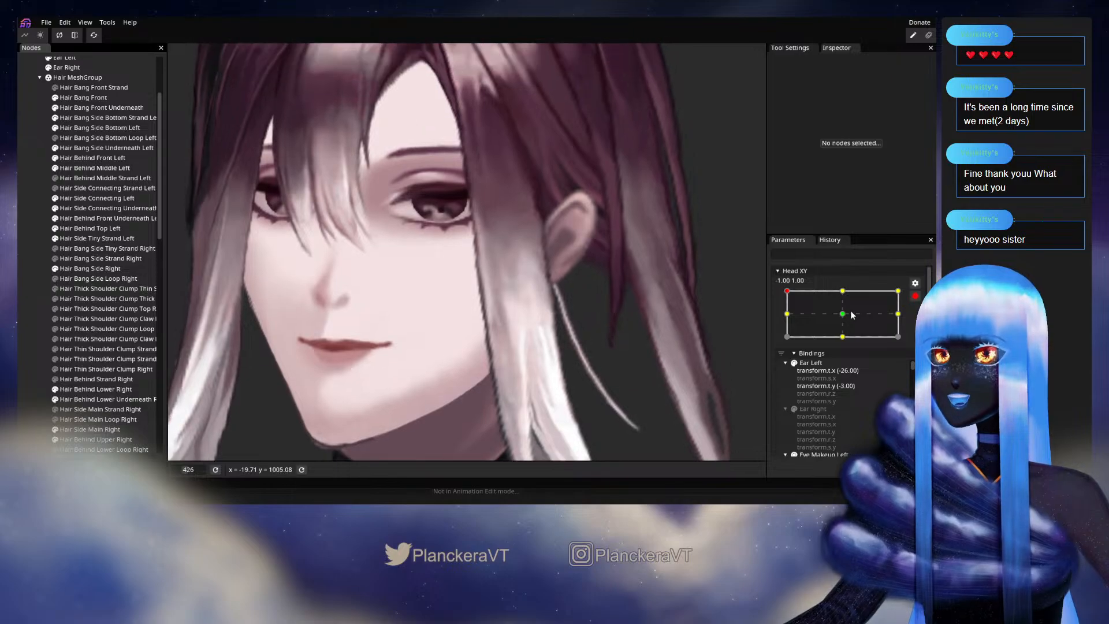
click(914, 296)
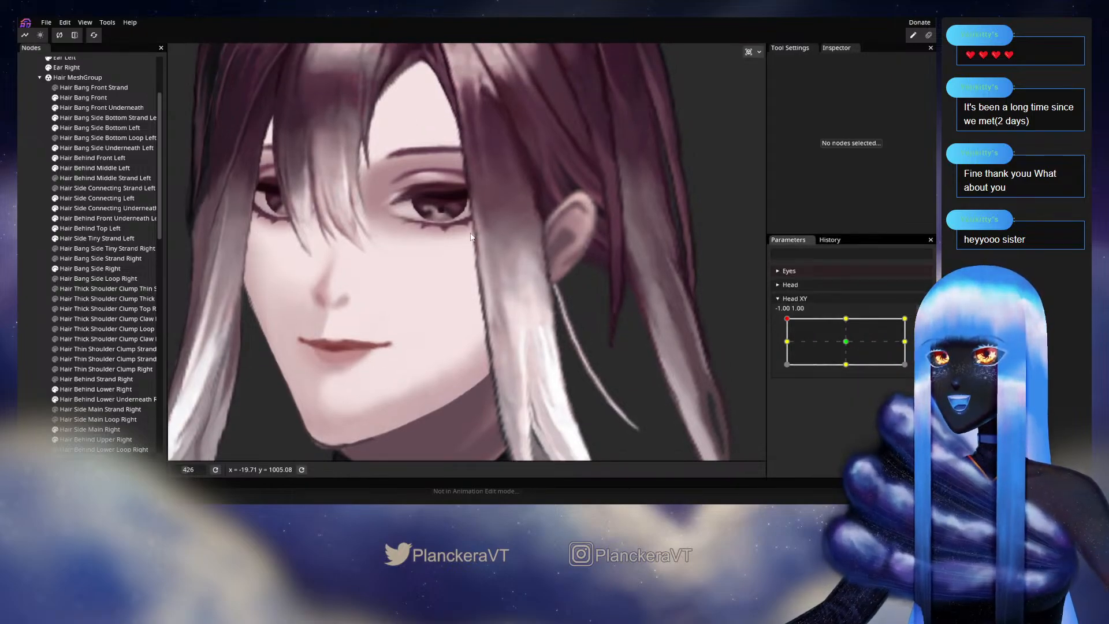
drag(504, 343, 501, 195)
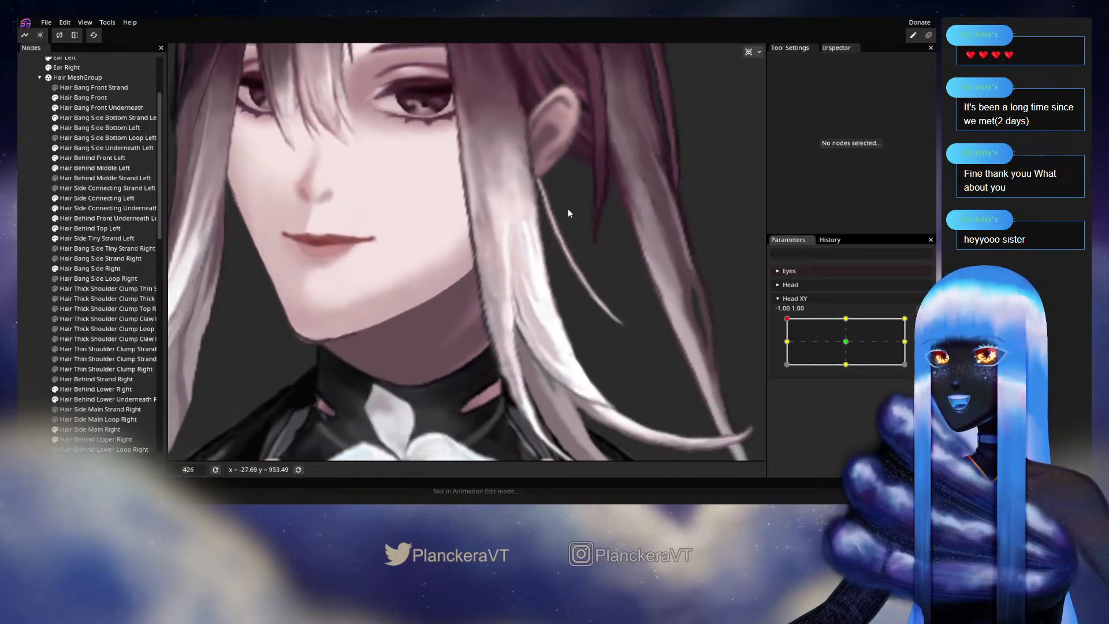
drag(568, 213, 544, 338)
mouse_move(788, 322)
mouse_down()
mouse_move(786, 345)
mouse_move(788, 314)
mouse_up()
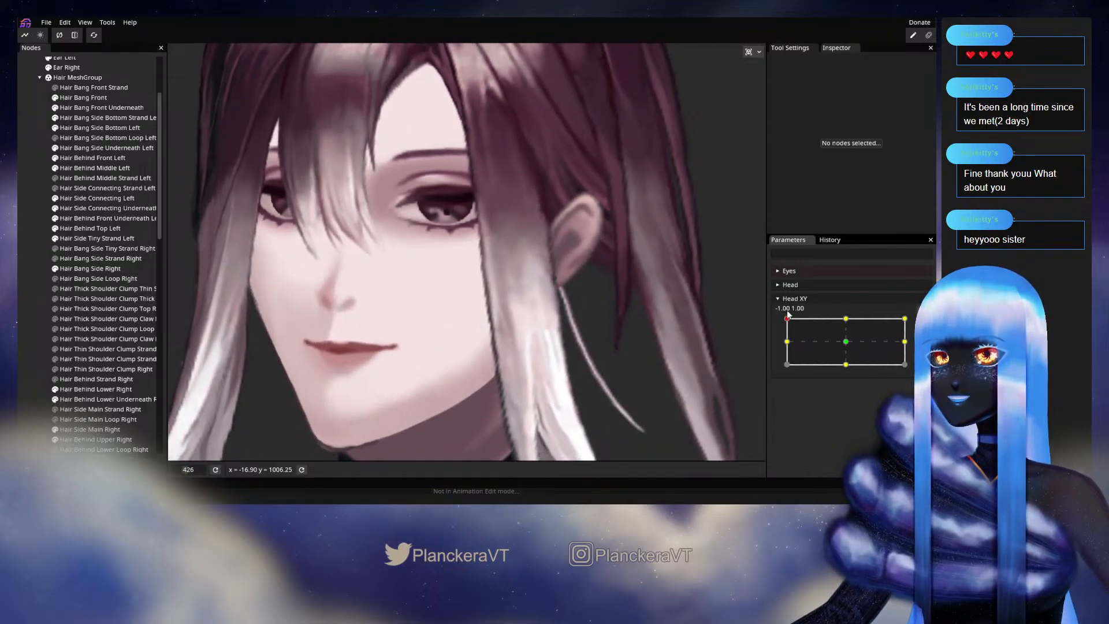
click(922, 324)
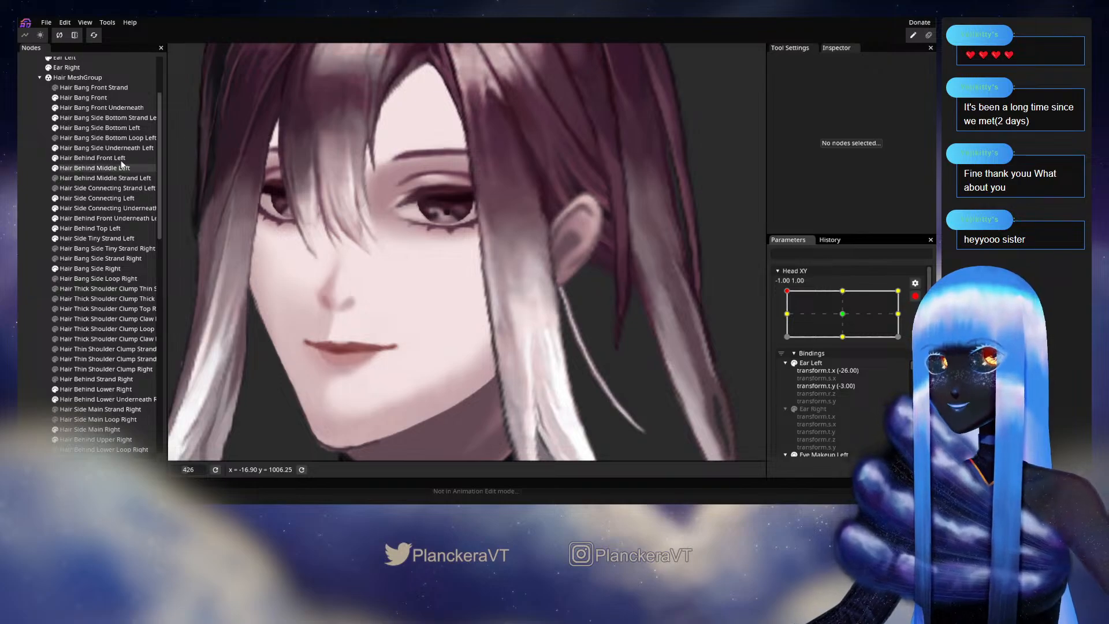
Nudge Hair Bang Side Bottom Left's middle and ear-side vertices level with the ear to smooth its shape.
click(87, 129)
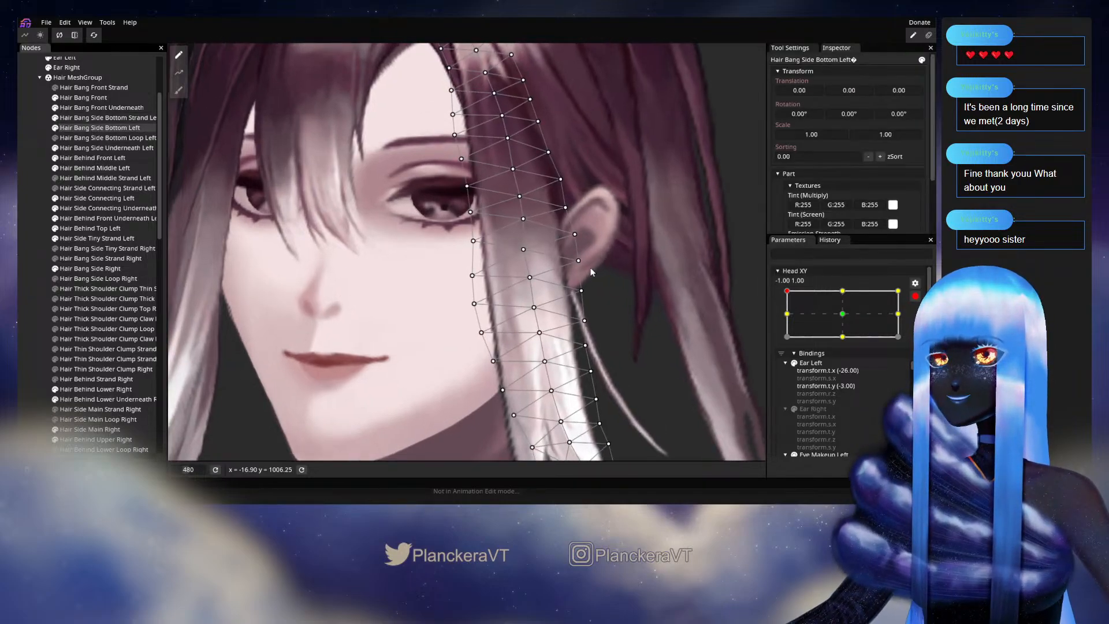
scroll(537, 256, up, 1)
click(529, 253)
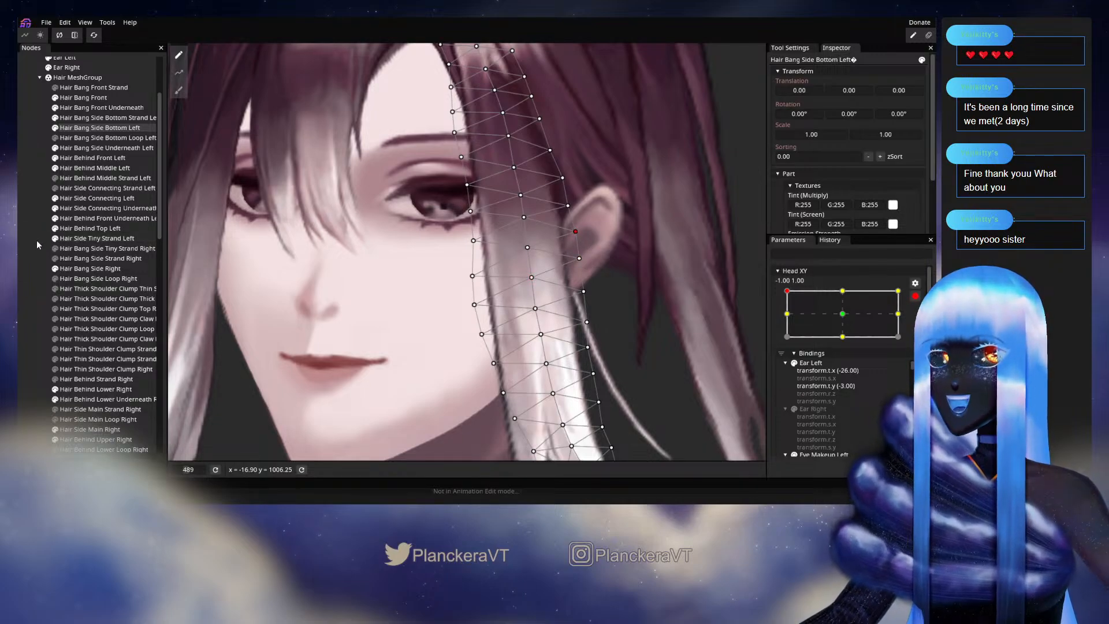
click(567, 280)
scroll(628, 286, down, 2)
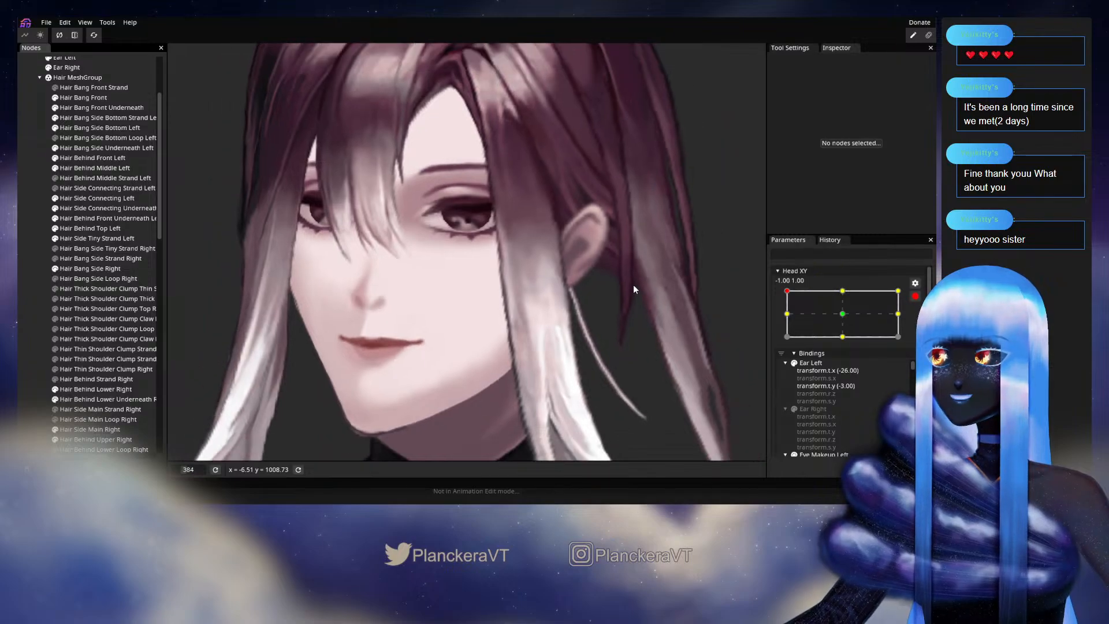
Test the head motion near -1.00, 1.00 with Head XY disarmed, then arm the keypoint again.
click(915, 296)
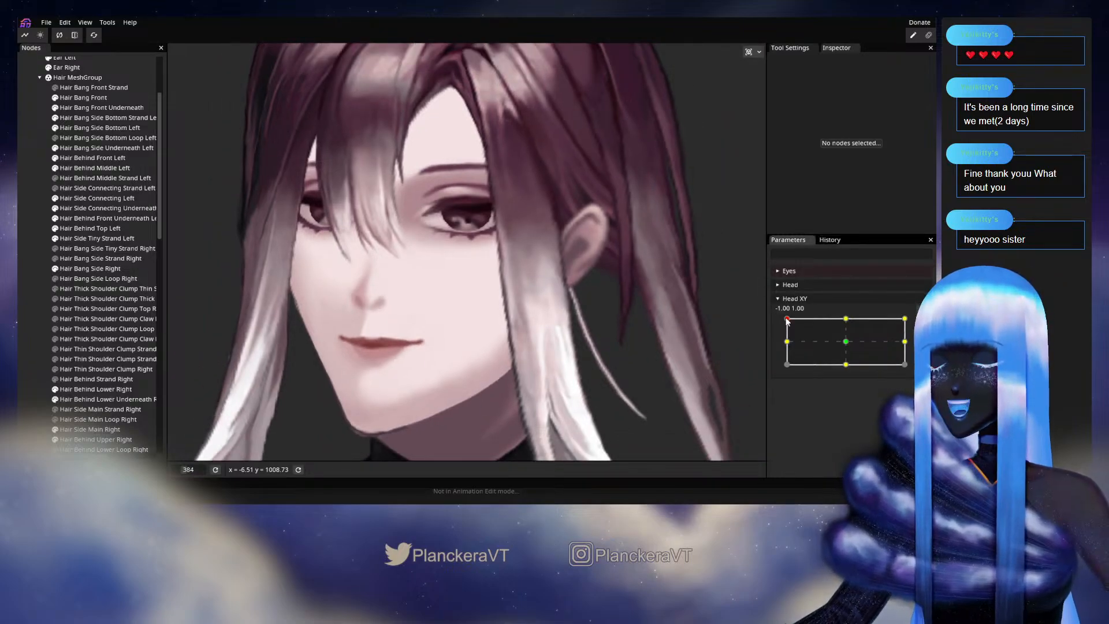
mouse_move(787, 322)
mouse_down()
mouse_move(787, 346)
mouse_move(787, 318)
mouse_up()
click(922, 323)
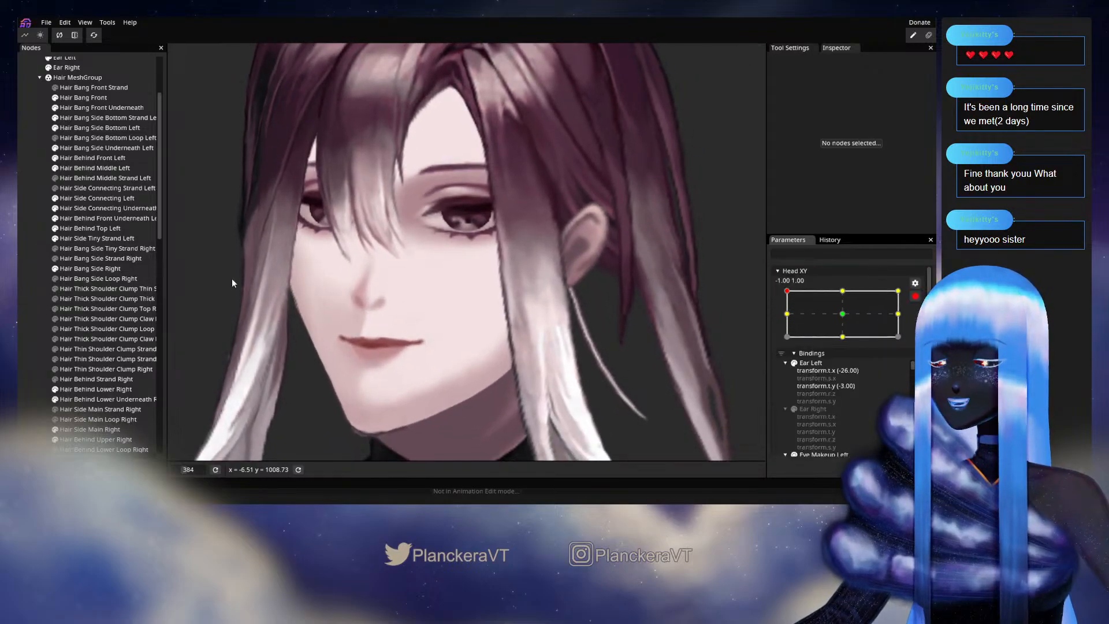
Fine-tune Hair Bang Side Bottom Left's ear-side edge from the top of the ear to the earlobe, including the adjacent middle vertices.
click(98, 126)
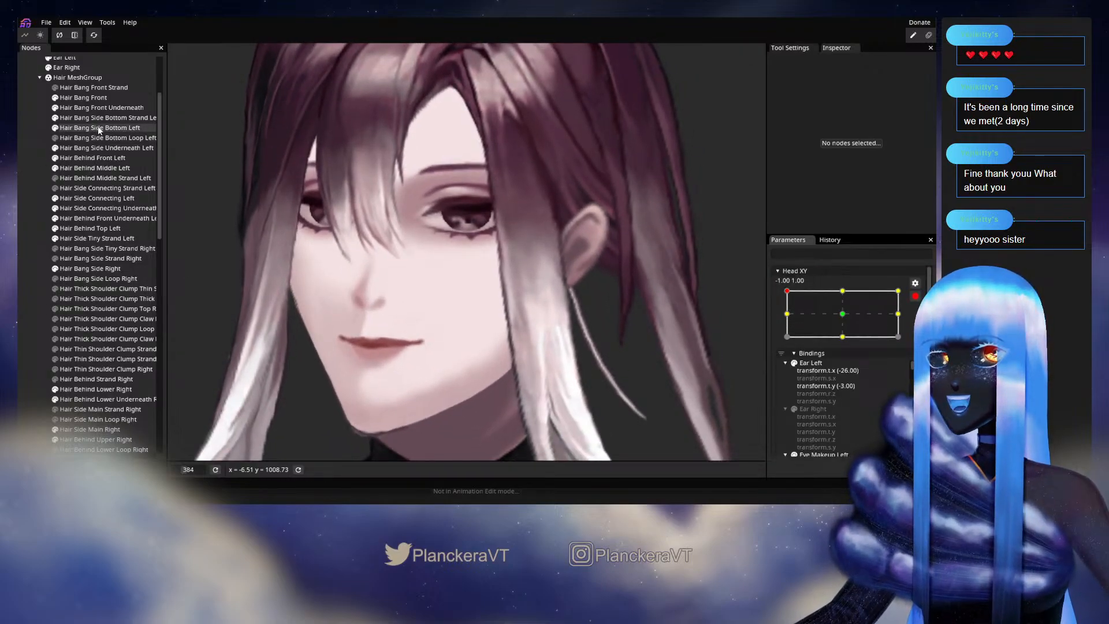
scroll(597, 277, up, 1)
scroll(595, 271, up, 2)
click(552, 281)
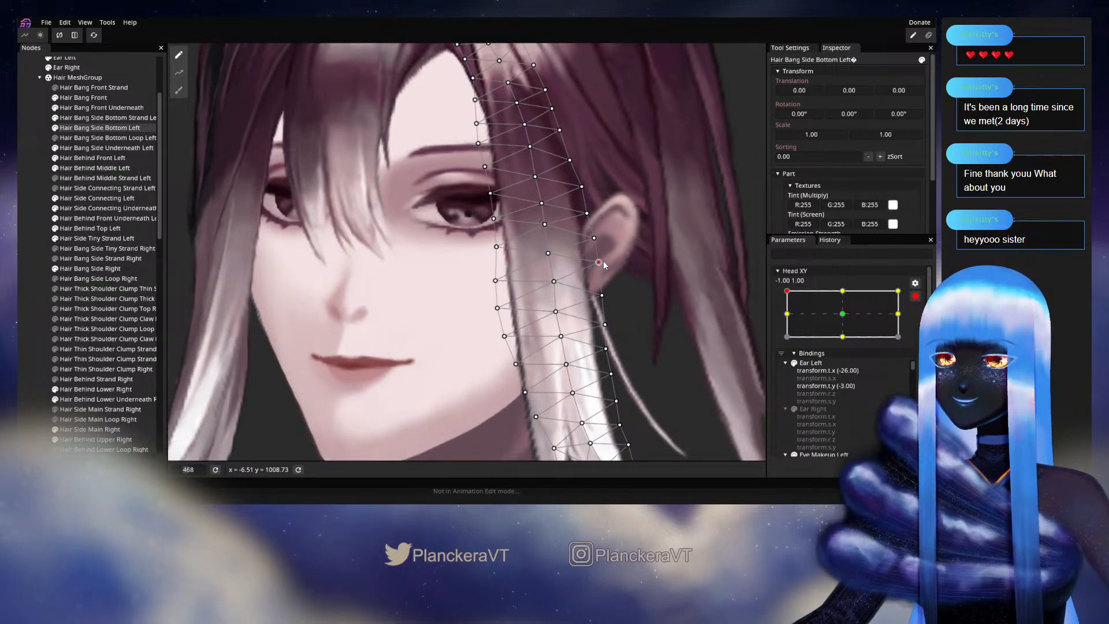
drag(600, 236, 599, 237)
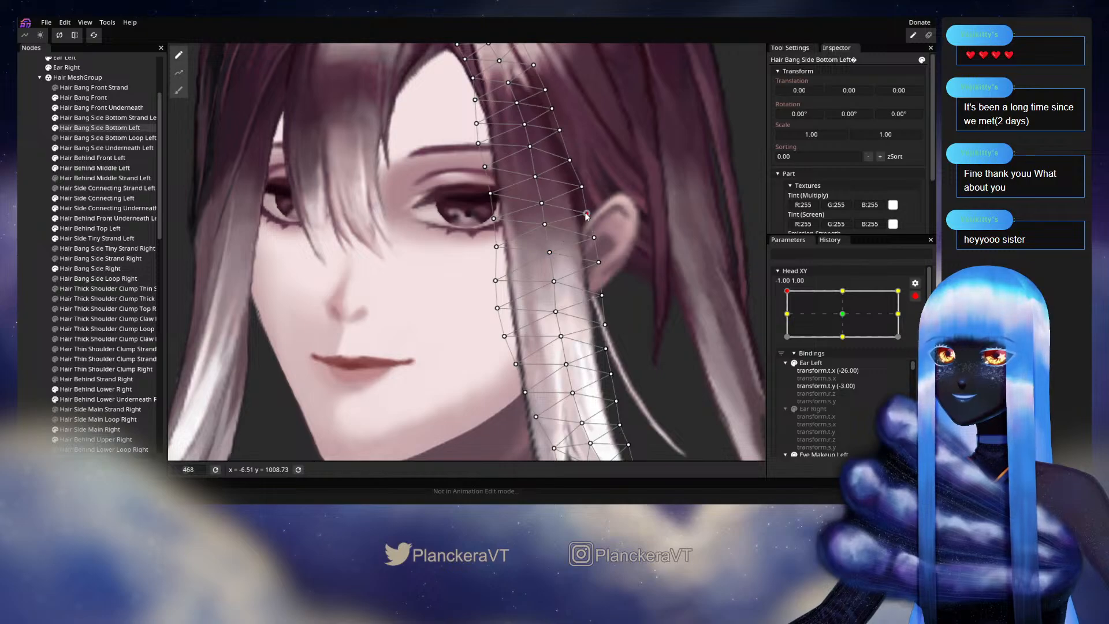
click(28, 220)
scroll(612, 312, down, 5)
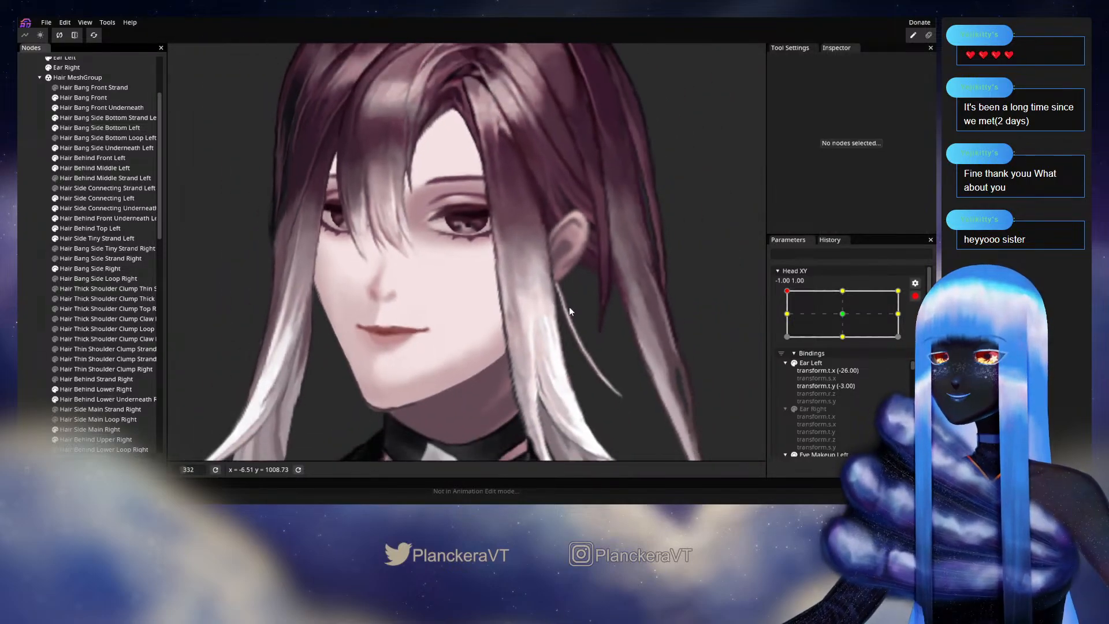
Check the bang's ear-side edge in motion with Head XY disarmed, then re-arm the -1.00, 1.00 keypoint.
drag(592, 317, 619, 308)
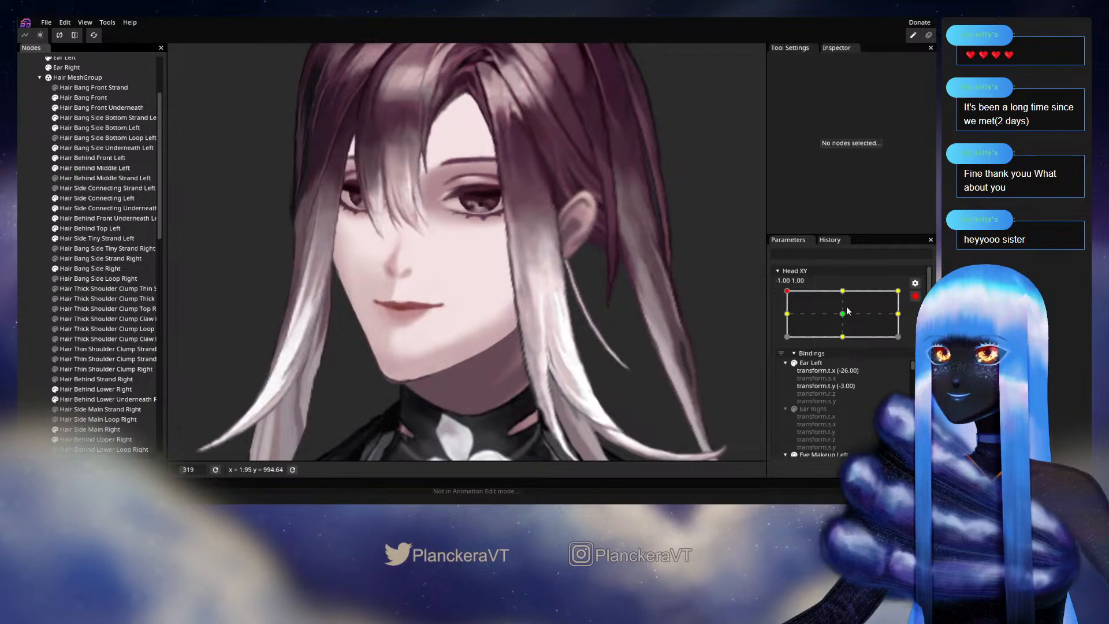
click(915, 296)
mouse_move(788, 322)
mouse_down()
mouse_move(823, 332)
mouse_move(786, 323)
mouse_move(787, 335)
mouse_move(787, 319)
mouse_move(786, 341)
mouse_move(786, 317)
mouse_up()
click(915, 323)
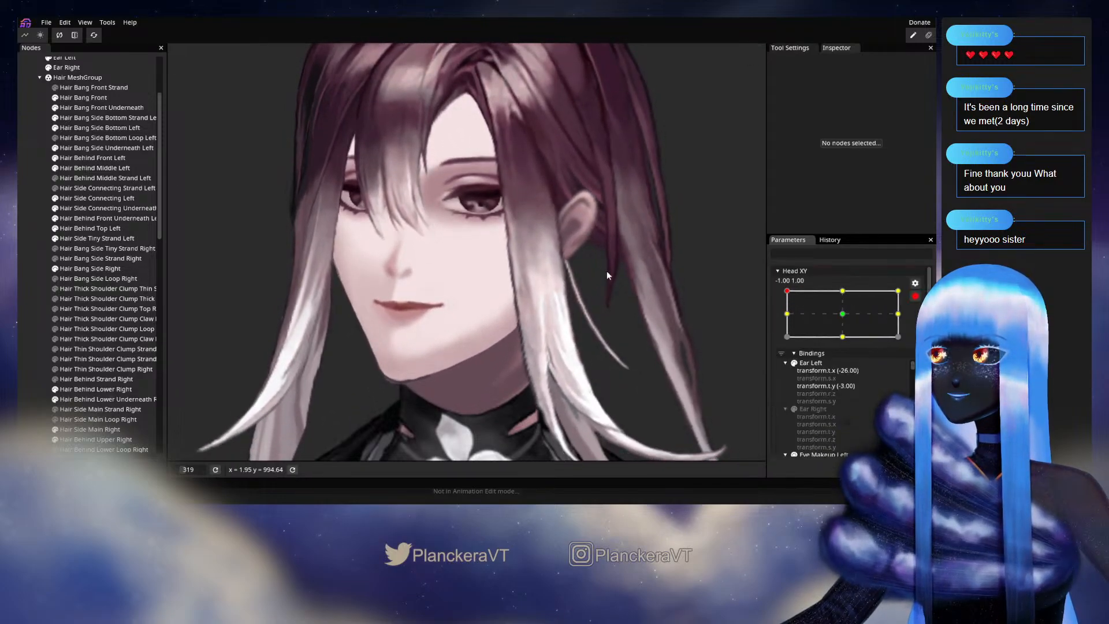
Shift Hair Bang Side Bottom Left's middle vertices at eye level slightly upward and adjust the neighbouring ear-side vertex.
scroll(603, 266, up, 3)
drag(596, 248, 559, 330)
scroll(560, 331, up, 1)
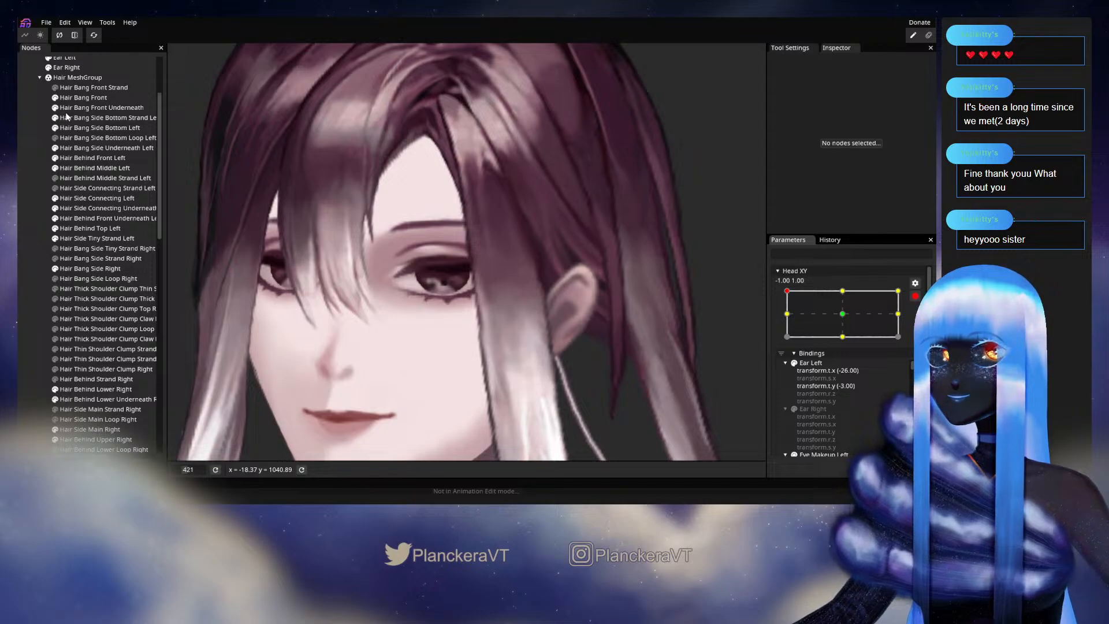
click(93, 128)
scroll(511, 303, up, 1)
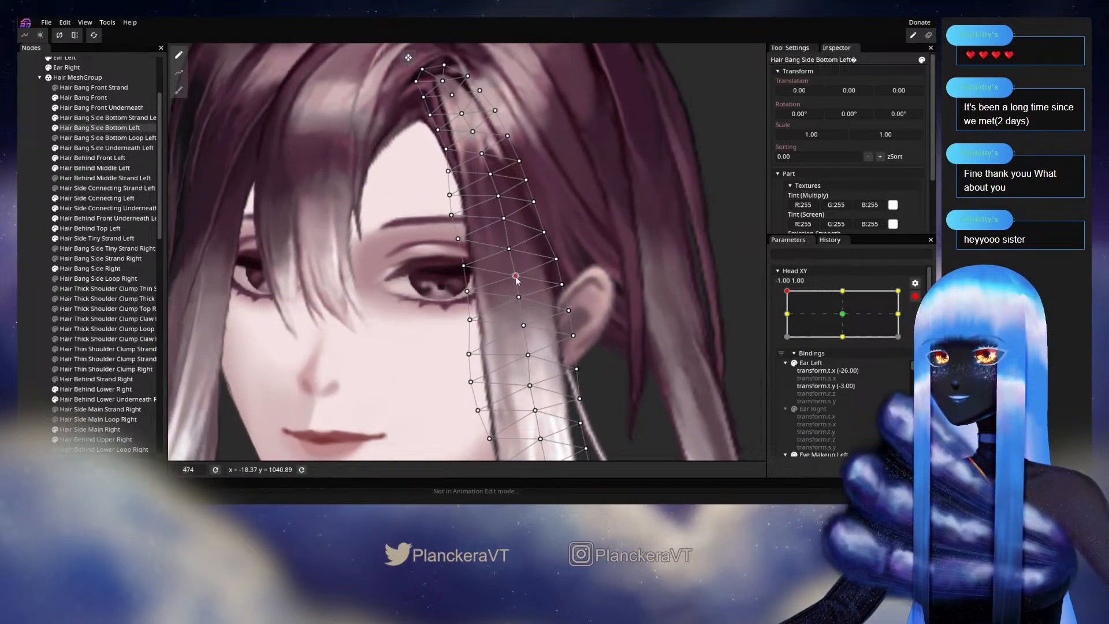
drag(516, 276, 515, 270)
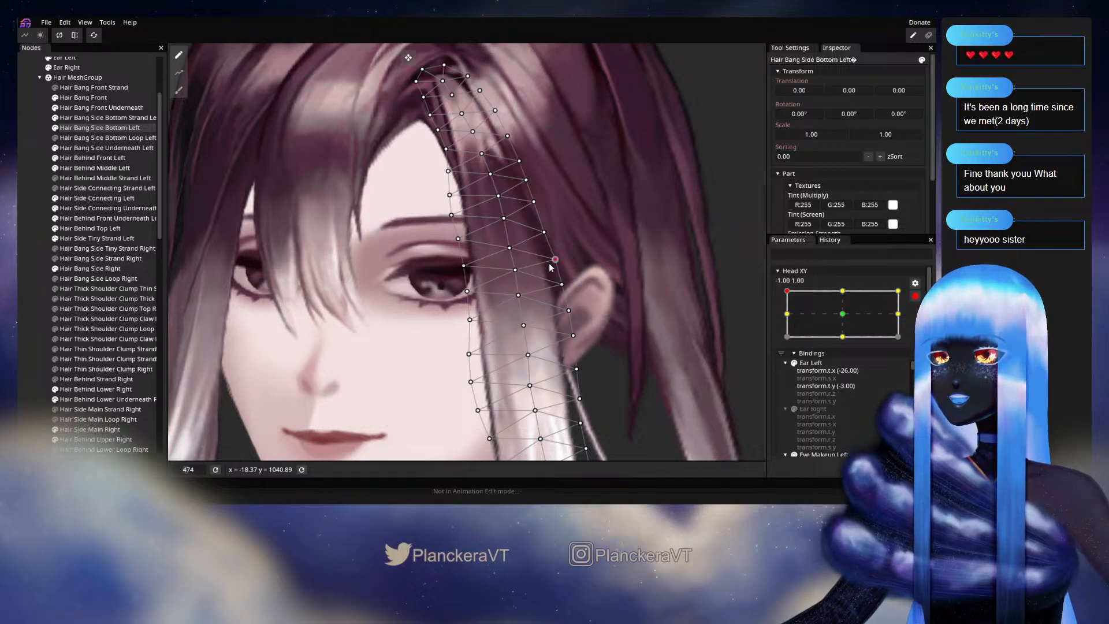
click(37, 280)
scroll(607, 329, down, 1)
scroll(607, 332, down, 4)
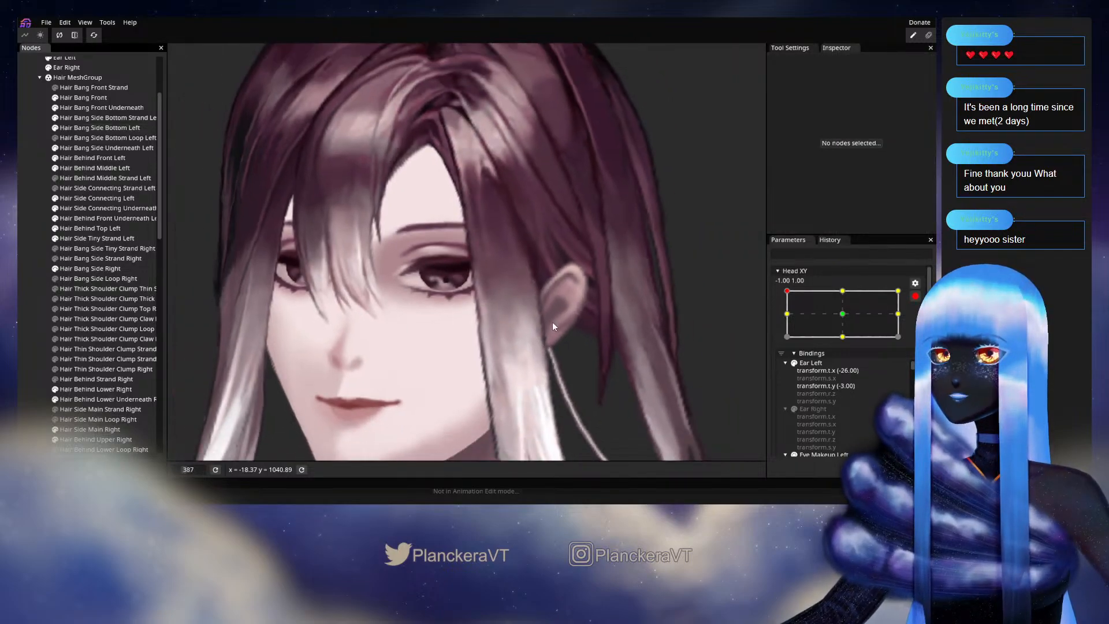
scroll(554, 291, down, 3)
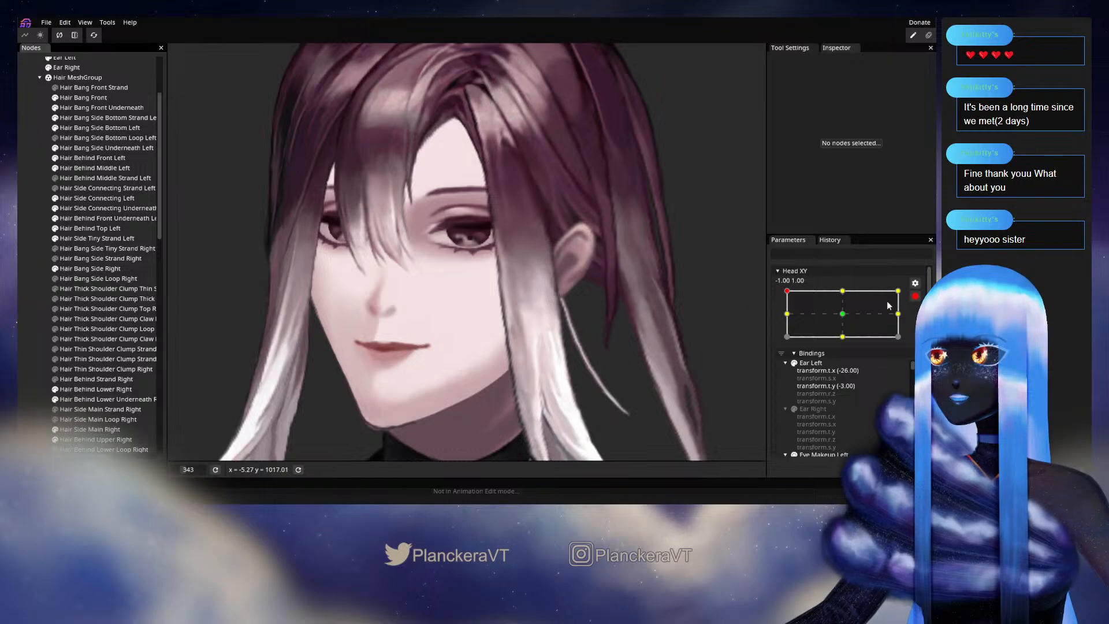
Sweep the disarmed Head XY around -1.00, 1.00 to check the bang at eye level, then arm the keypoint again.
click(915, 296)
click(786, 322)
mouse_move(786, 323)
mouse_down()
mouse_move(785, 349)
mouse_move(784, 317)
mouse_up()
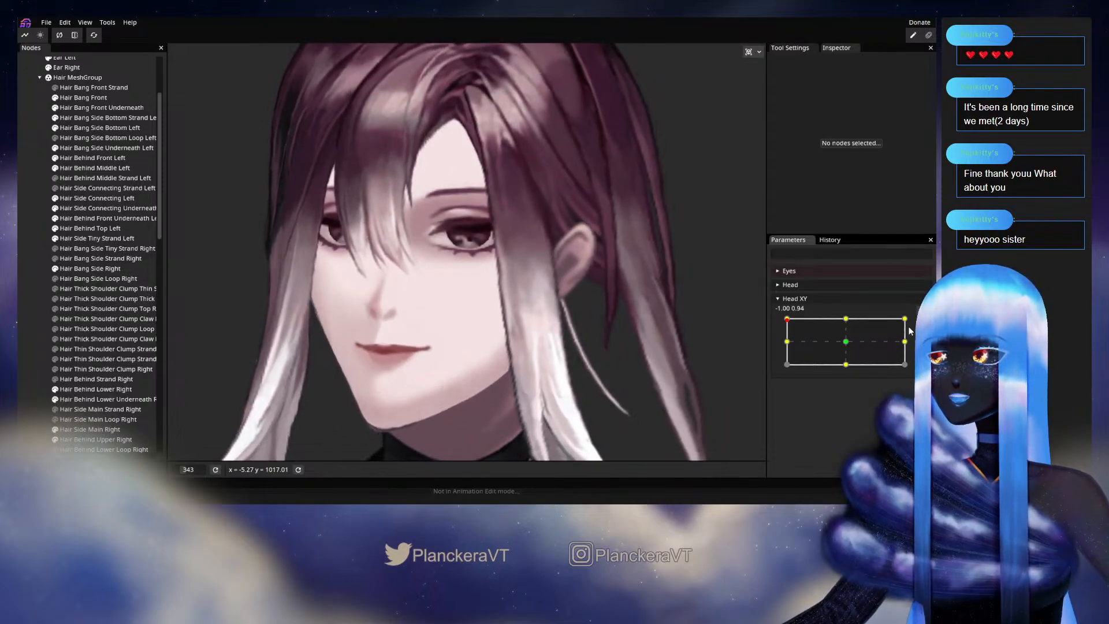
click(922, 324)
Nudge Hair Bang Side Bottom Left's ear-side, middle and face-side vertices slightly upward between the ear and mouth level.
scroll(278, 239, up, 3)
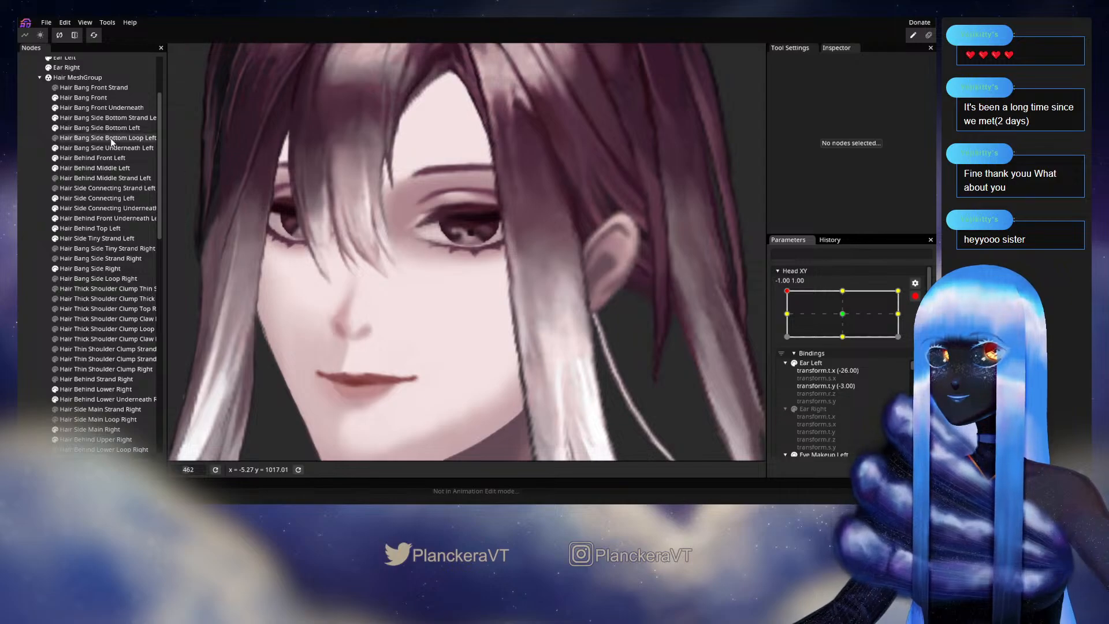
click(105, 134)
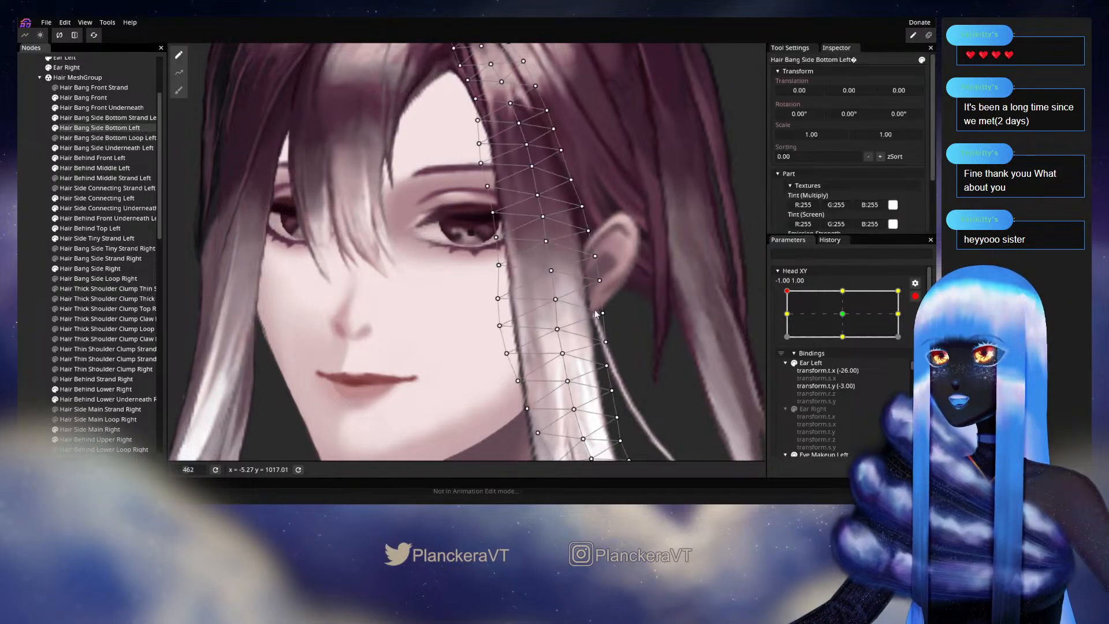
scroll(594, 310, up, 2)
click(586, 256)
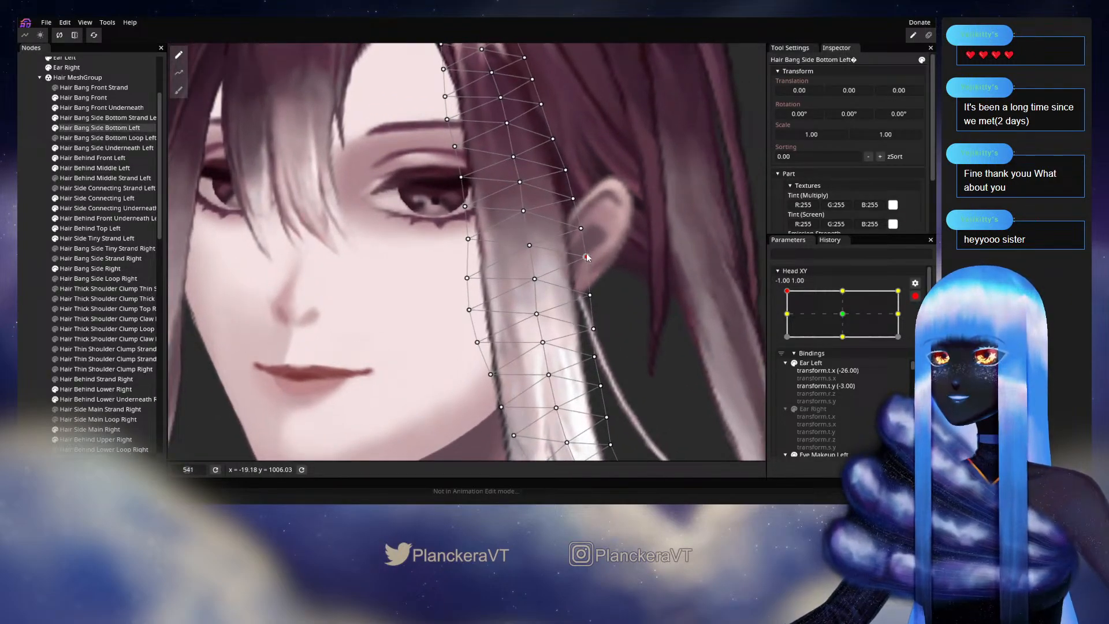
drag(585, 255, 585, 253)
click(534, 277)
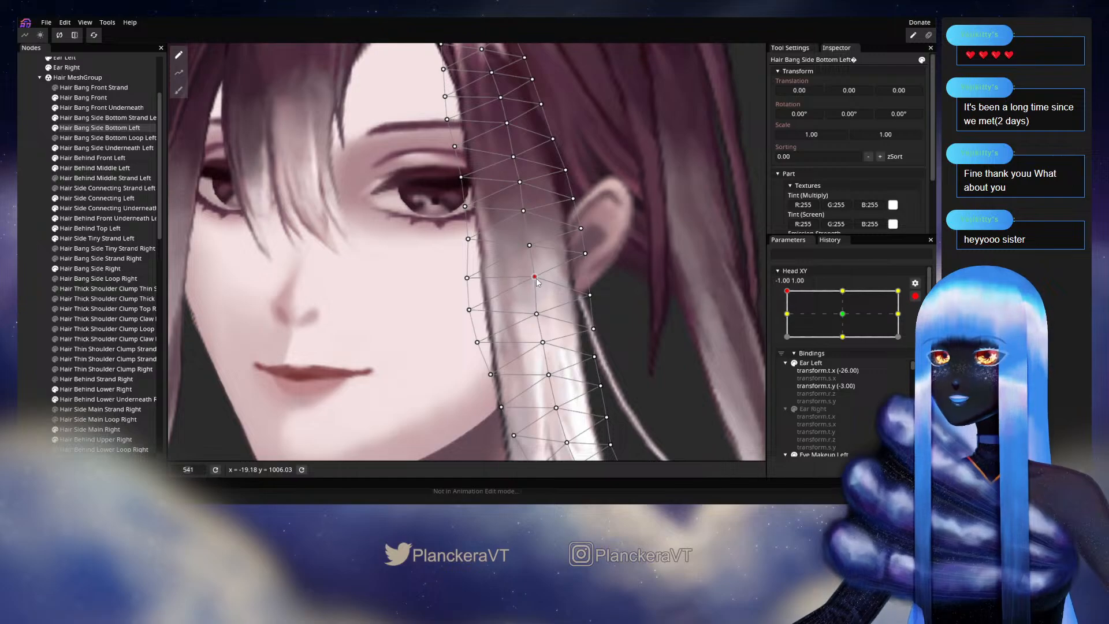
drag(542, 315, 543, 309)
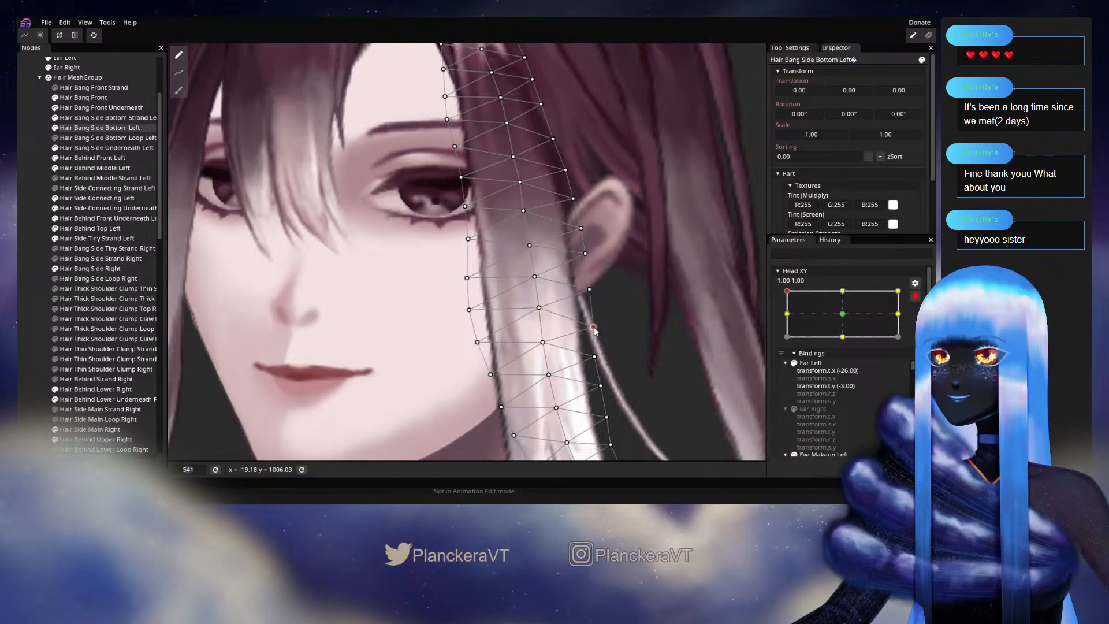
drag(573, 310, 574, 273)
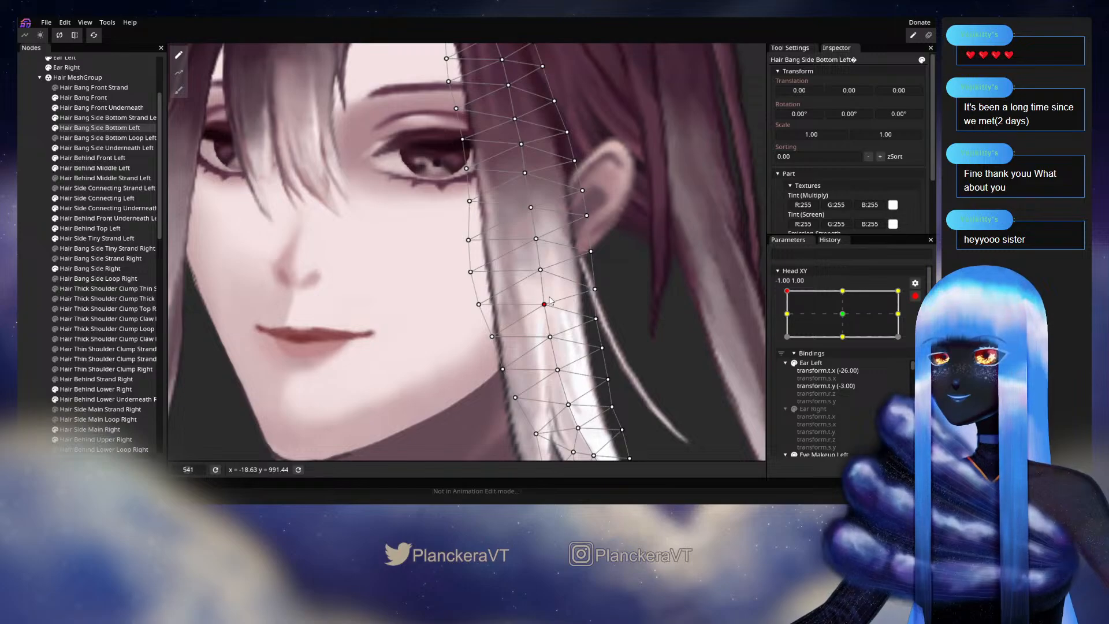
drag(549, 313, 553, 337)
drag(479, 305, 479, 300)
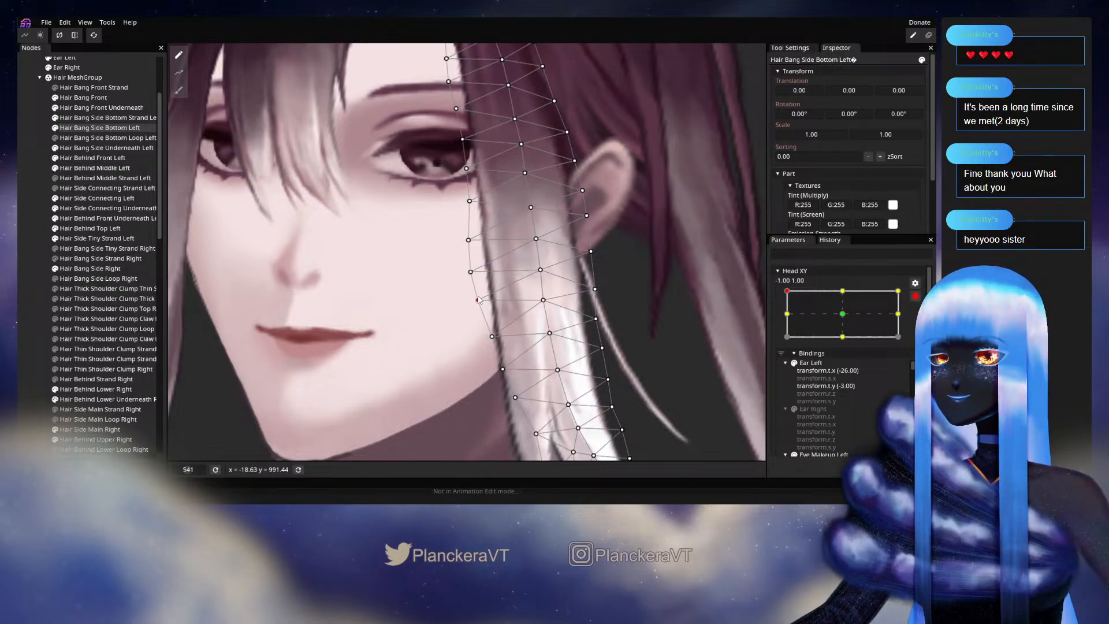
Shift Hair Bang Side Bottom Left's middle vertices slightly upward from chin level down to the start of the outward curl.
scroll(477, 281, down, 3)
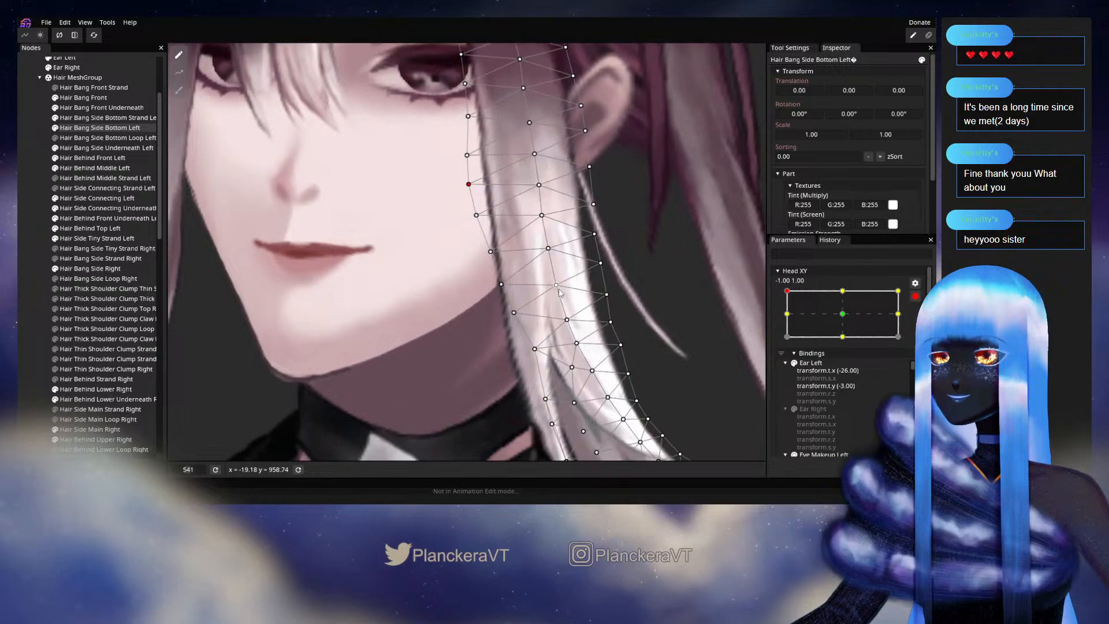
drag(557, 289, 557, 287)
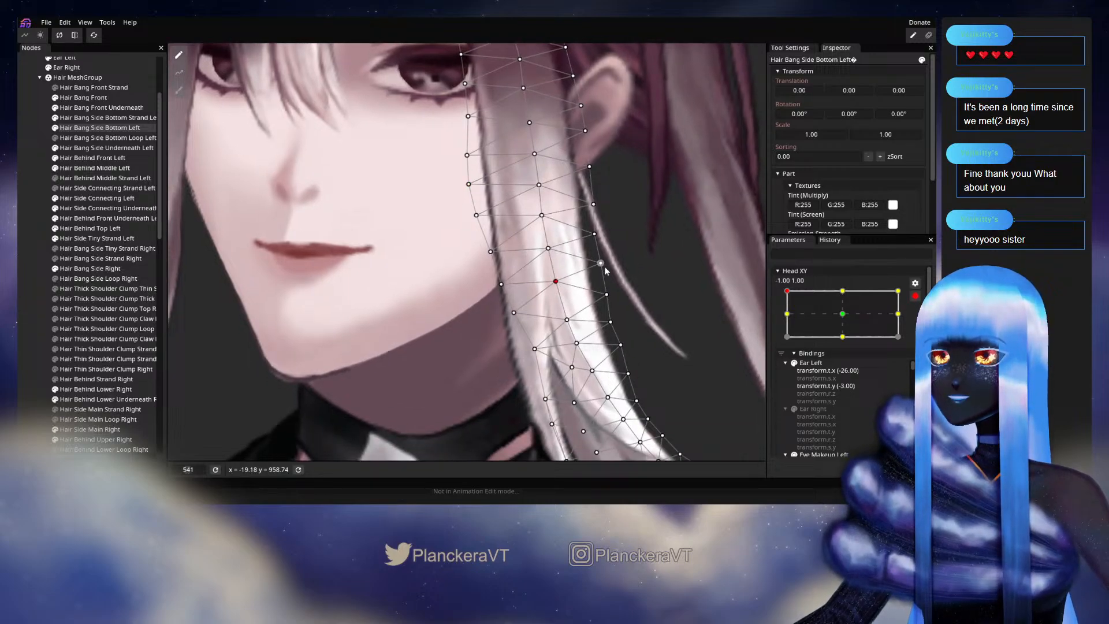
drag(567, 320, 566, 316)
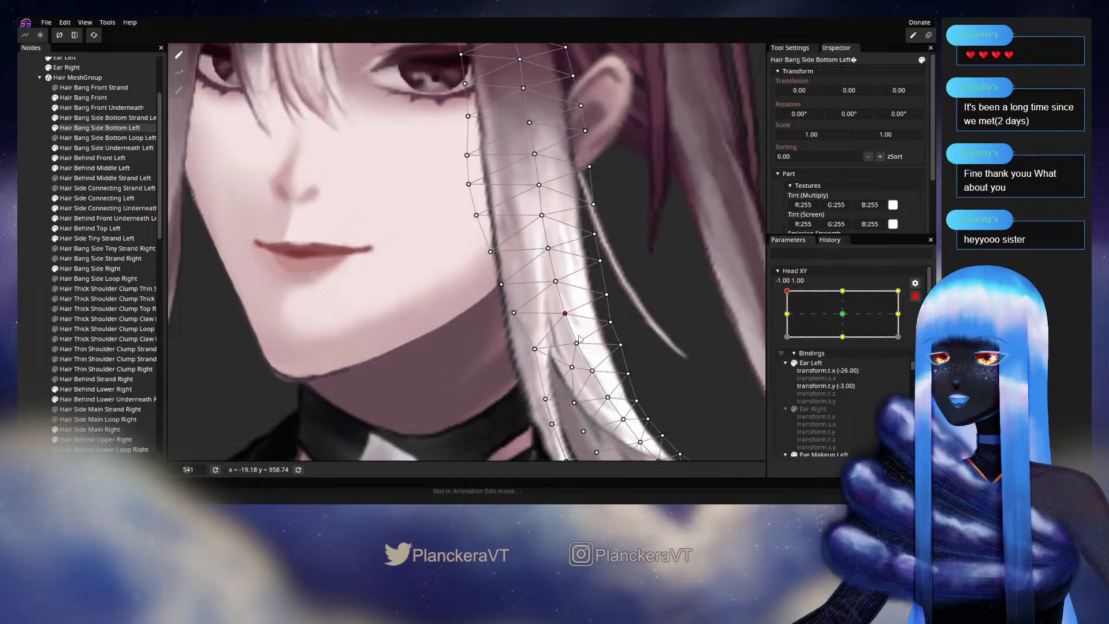
scroll(566, 306, down, 2)
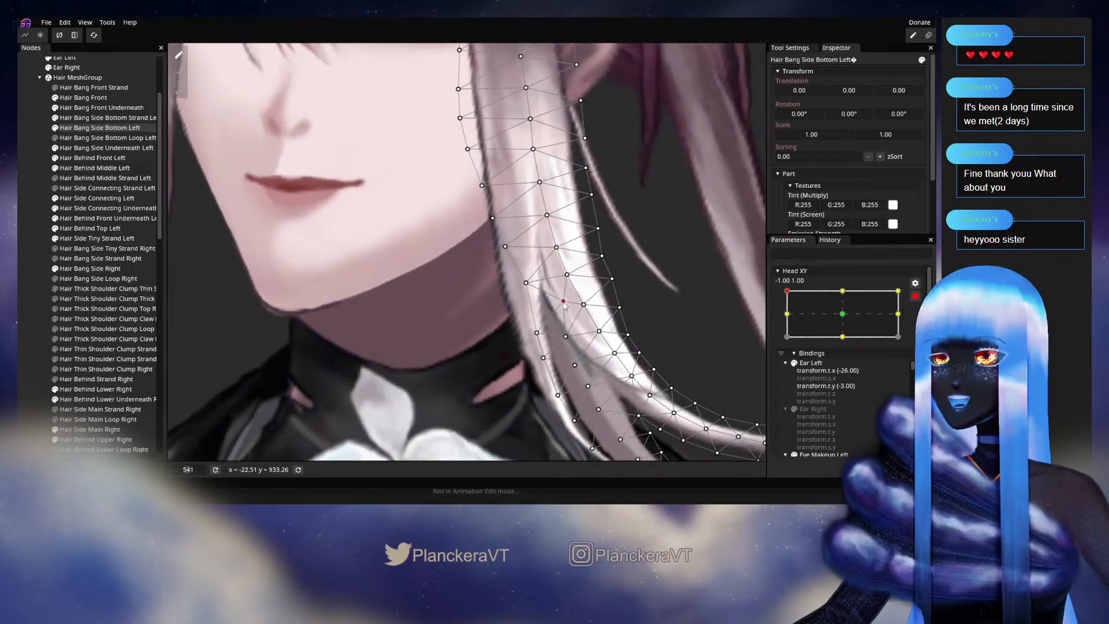
click(583, 304)
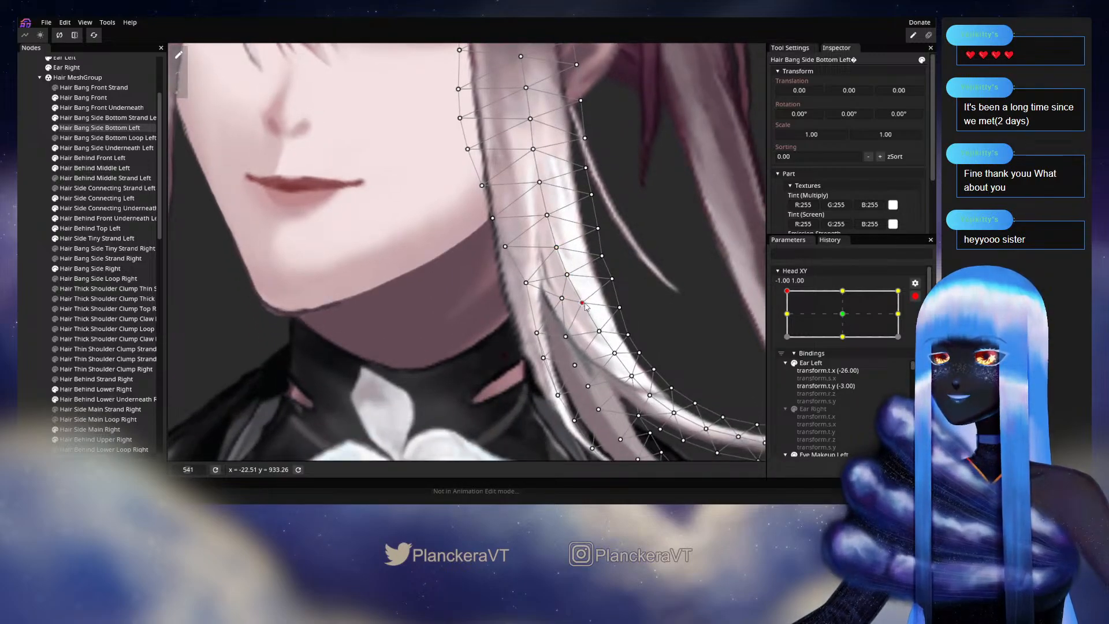
scroll(601, 326, down, 1)
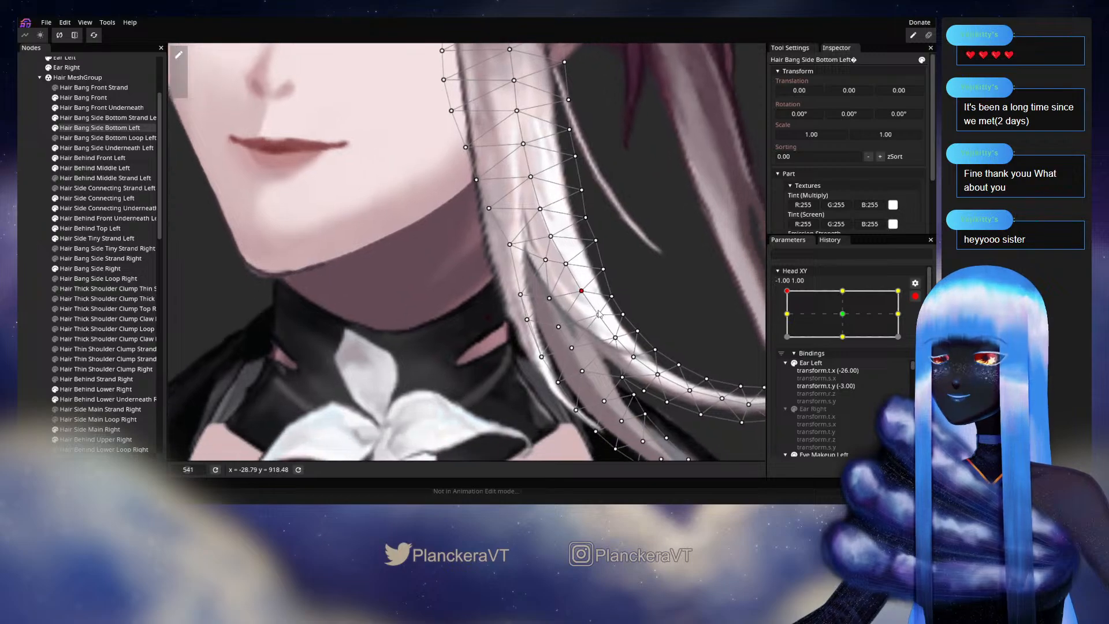
click(597, 314)
Check the whole bang with the mesh deselected and Head XY disarmed around -1.00, 1.00, and re-arm the keypoint.
scroll(601, 335, down, 6)
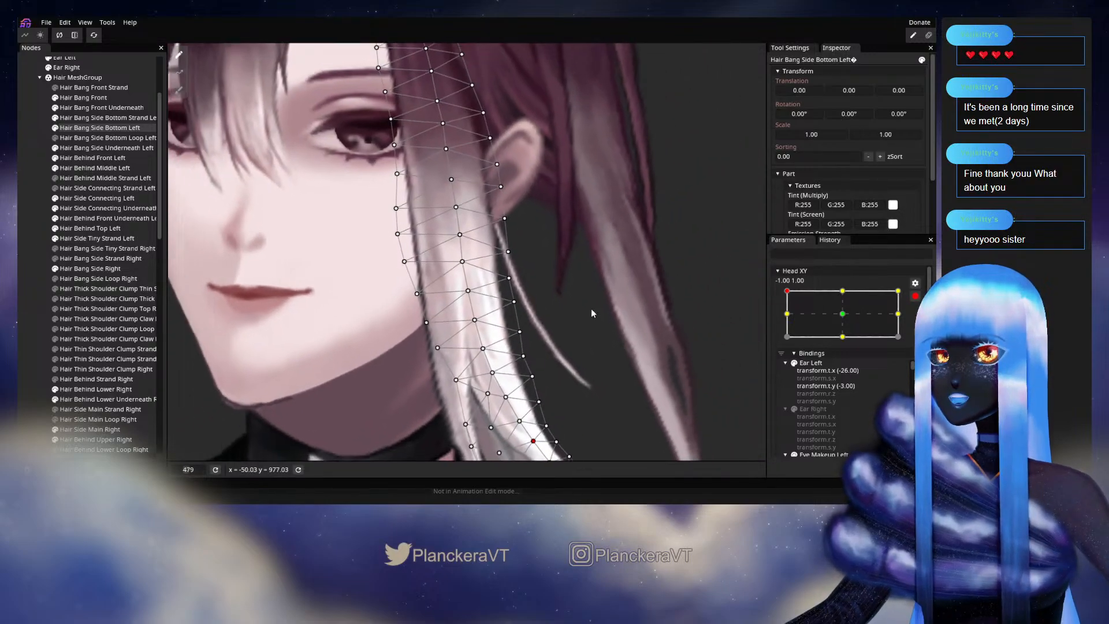
drag(579, 302, 605, 283)
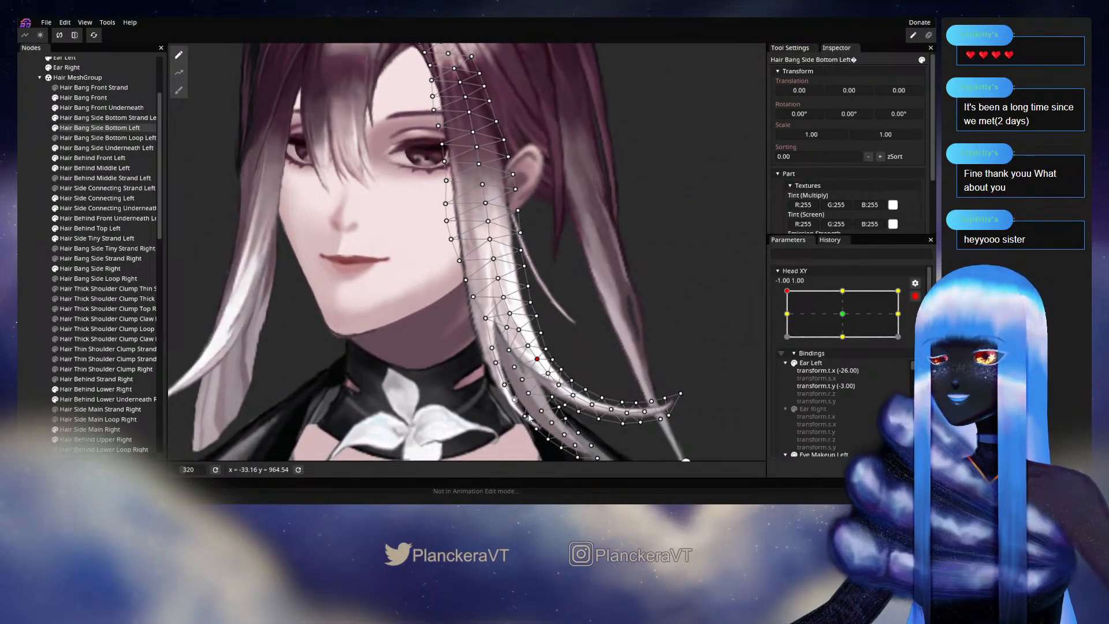
drag(528, 413, 543, 330)
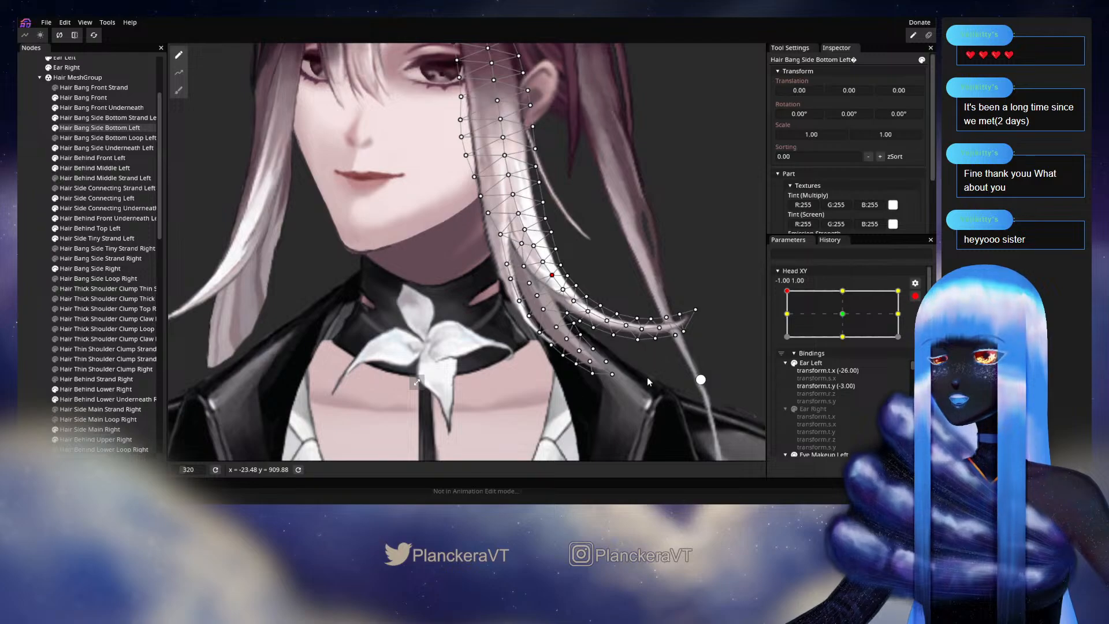
drag(522, 244, 534, 346)
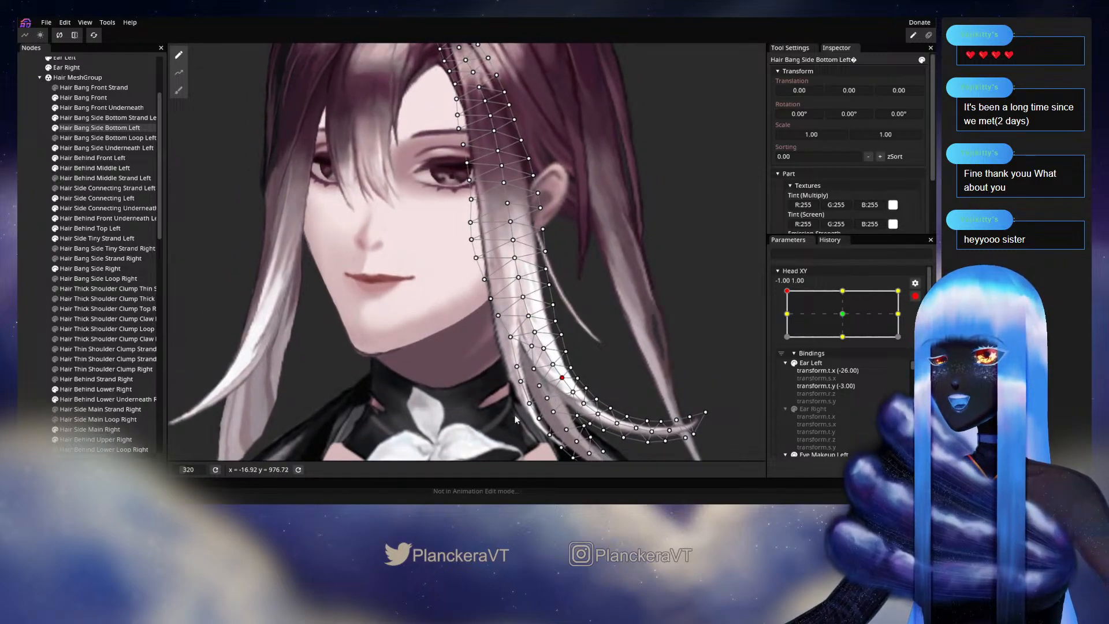
click(263, 252)
drag(598, 250, 598, 255)
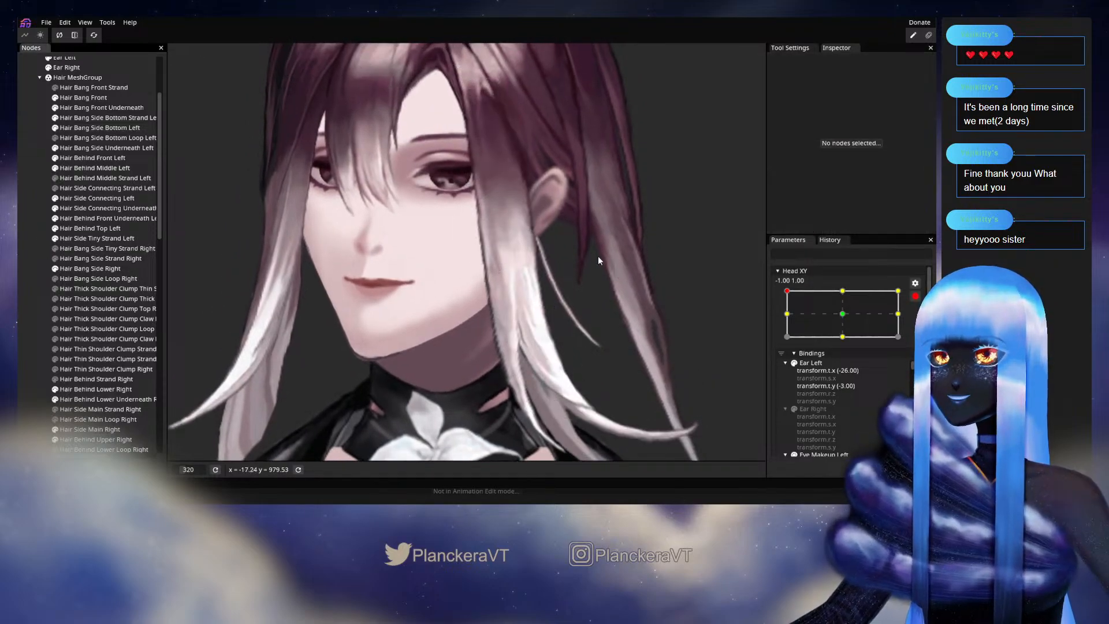
click(915, 295)
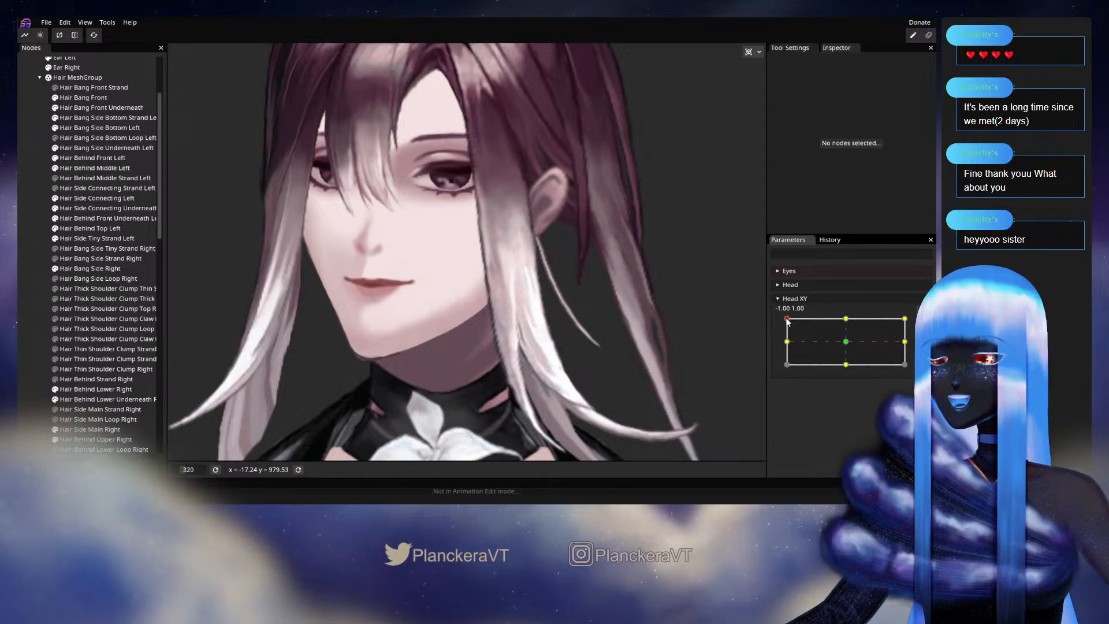
mouse_move(787, 320)
mouse_down()
mouse_move(785, 349)
mouse_move(784, 322)
mouse_up()
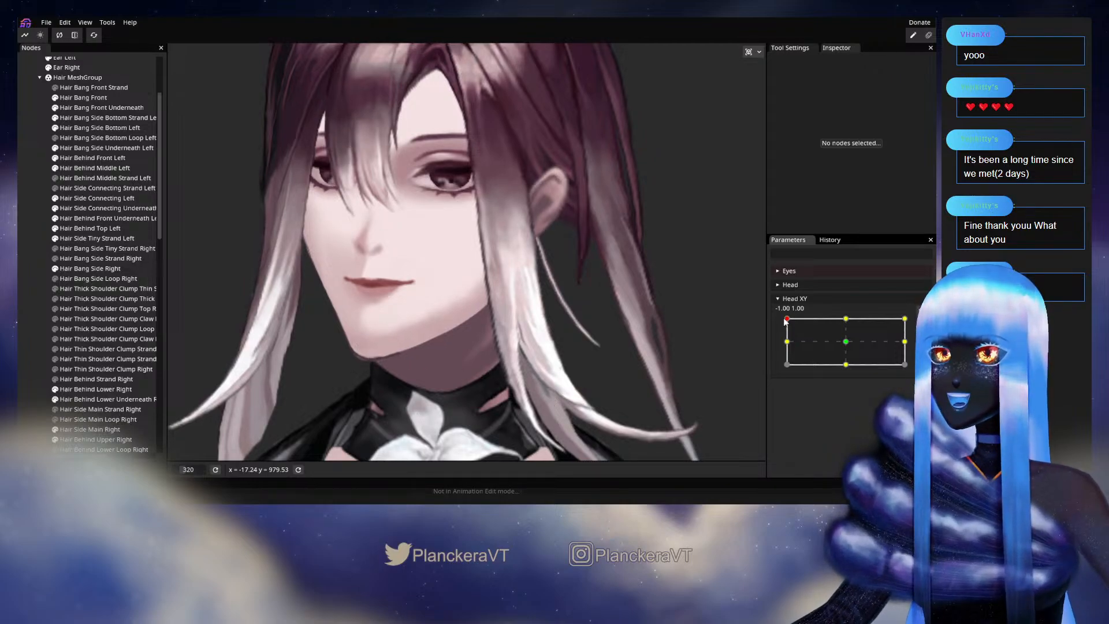
mouse_move(786, 321)
mouse_down()
mouse_move(780, 334)
mouse_move(777, 317)
mouse_up()
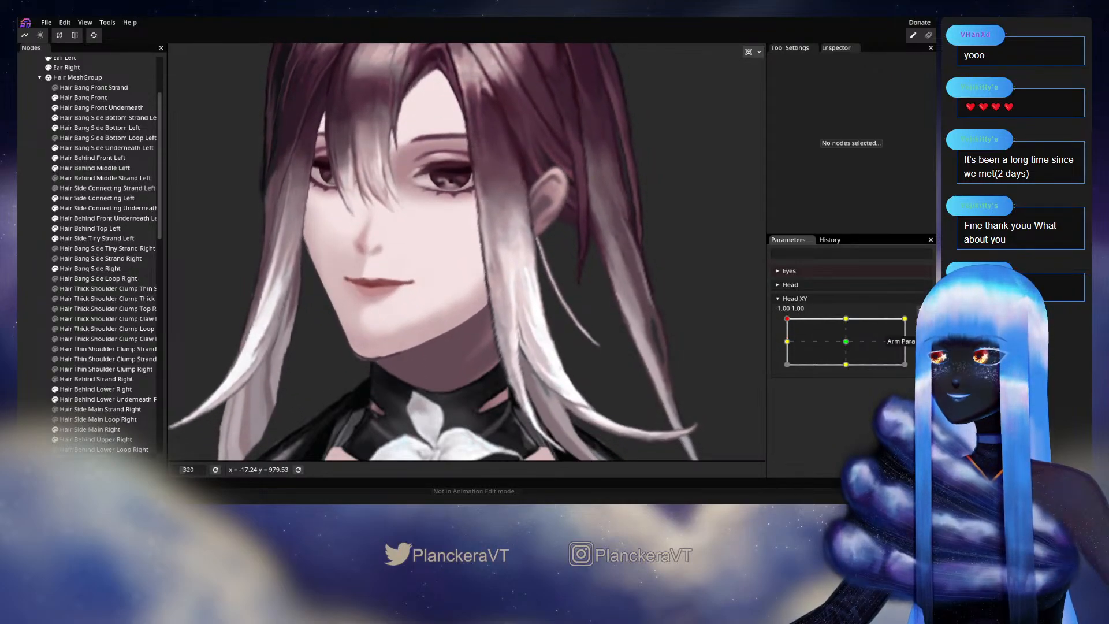
Fine-tune Hair Bang Side Bottom Left's middle vertices at mouth level and deselect the part.
scroll(552, 260, up, 5)
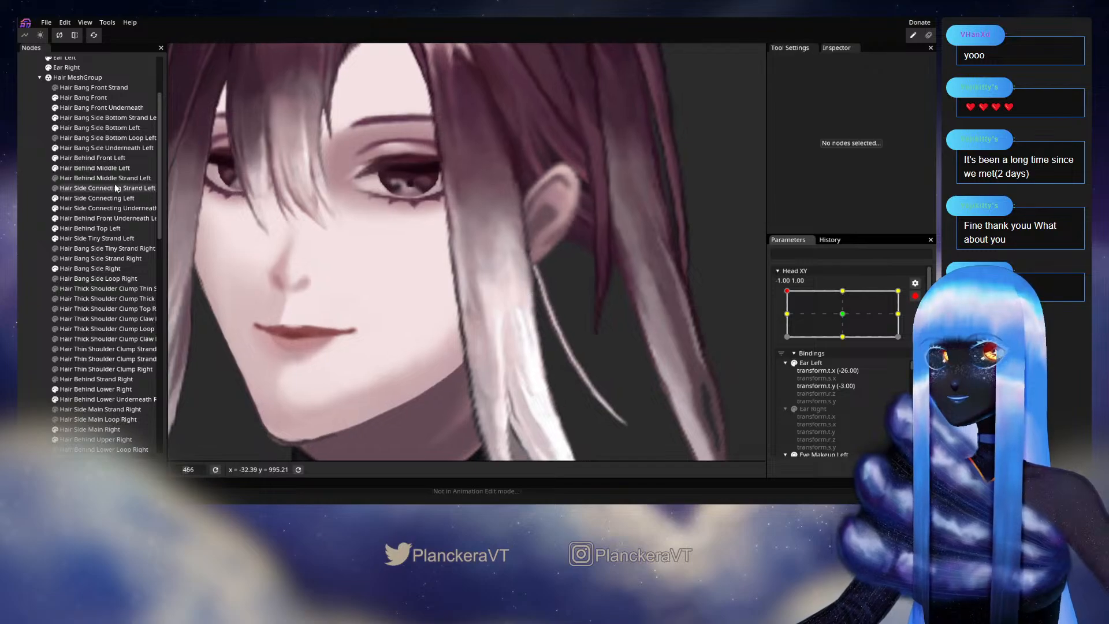
click(89, 129)
scroll(502, 274, up, 1)
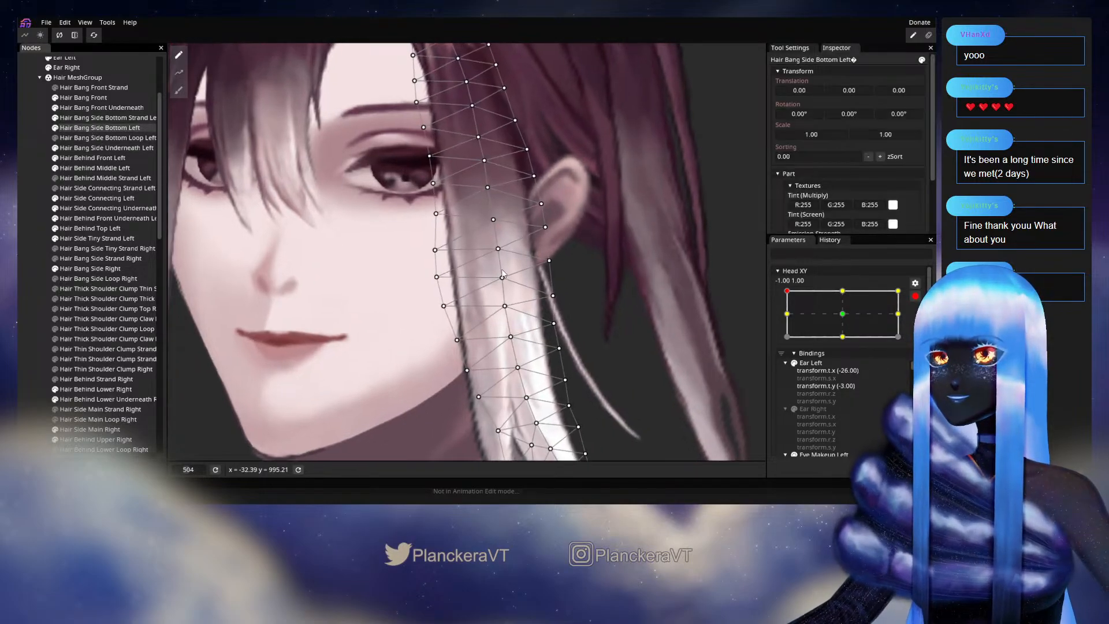
scroll(502, 273, up, 1)
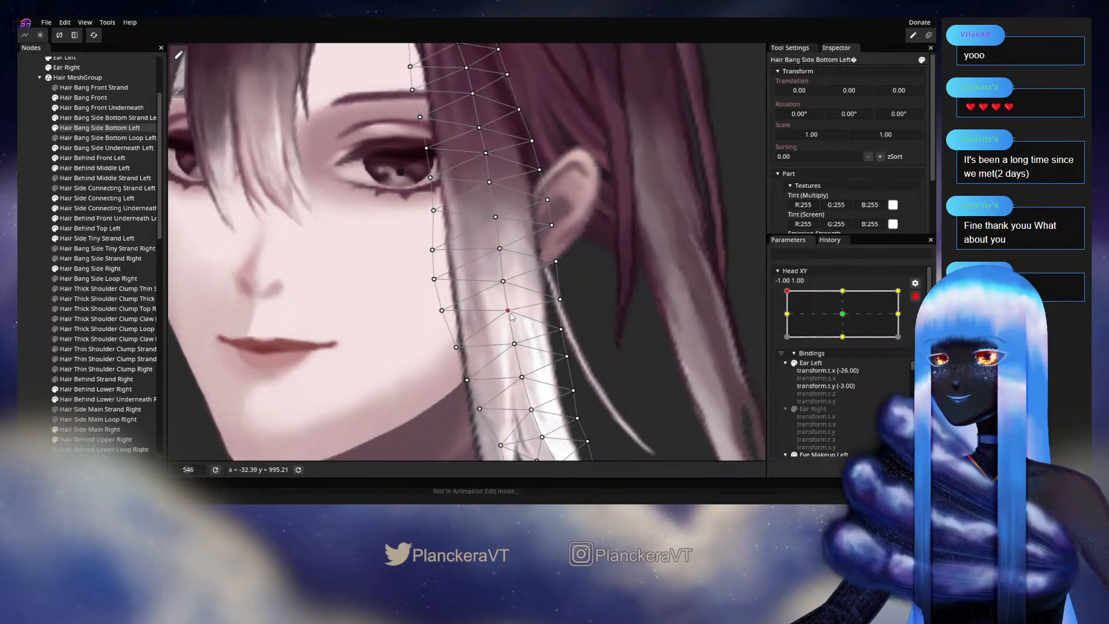
mouse_move(510, 312)
mouse_down()
mouse_move(512, 256)
mouse_move(514, 293)
mouse_up()
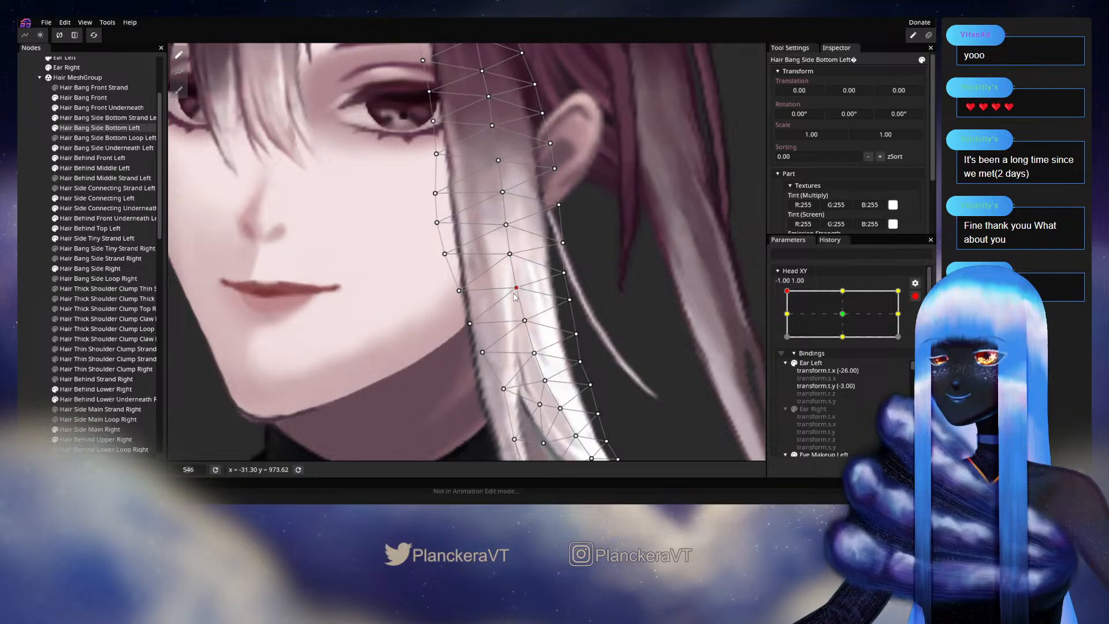
click(20, 250)
Sweep the disarmed Head XY from -1.00, 1.00 to about -1.00, -0.08 and back to check the bang, and re-arm the keypoint.
scroll(601, 318, down, 3)
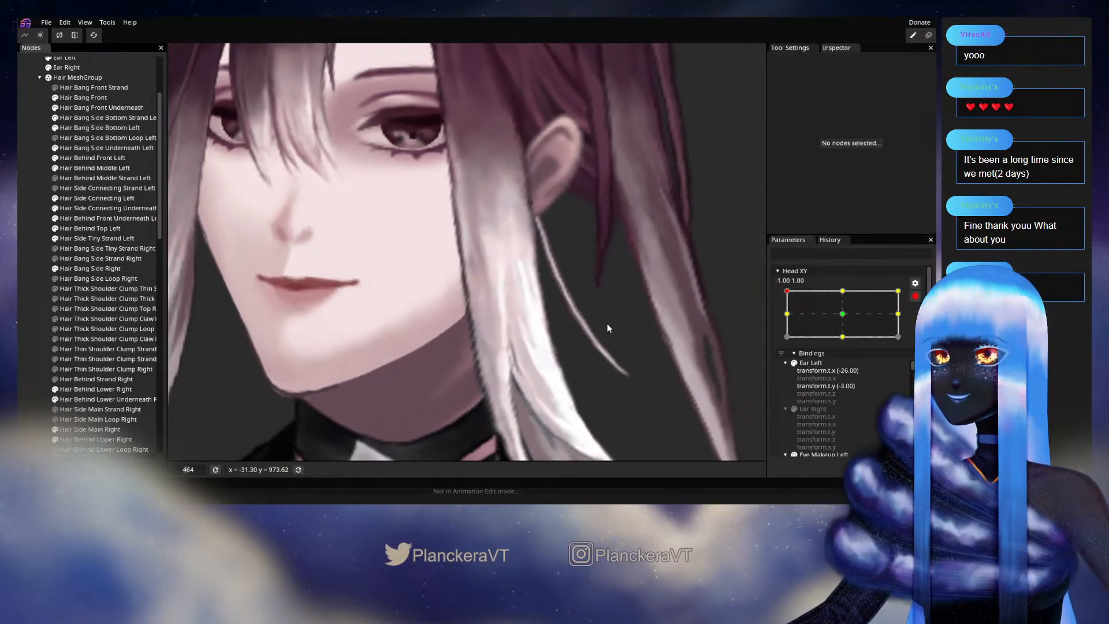
scroll(608, 328, down, 5)
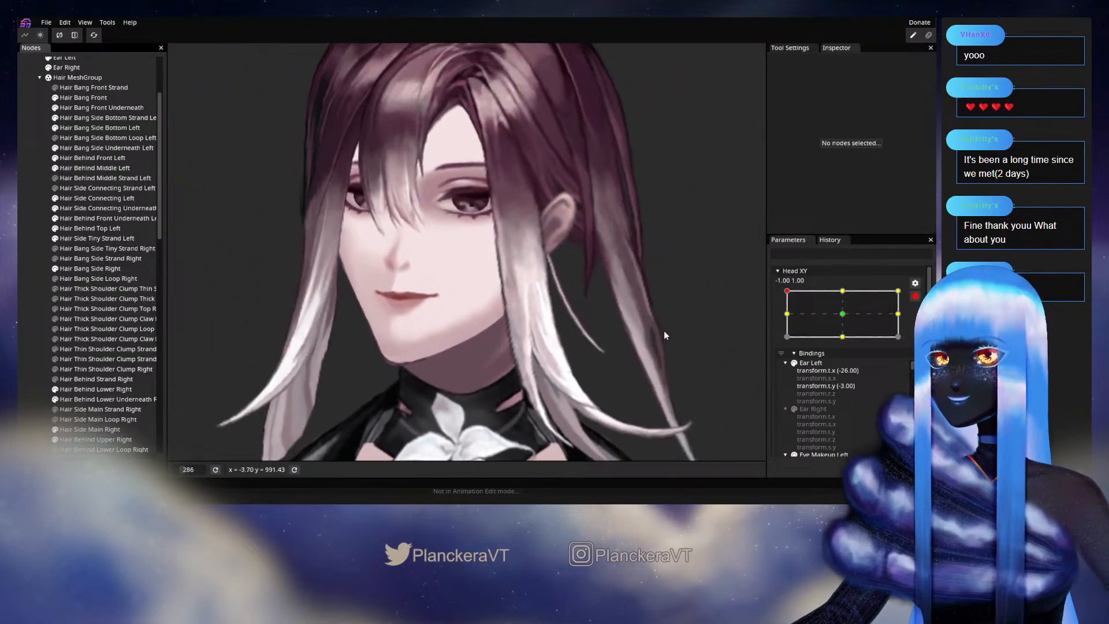
scroll(667, 327, down, 1)
click(915, 295)
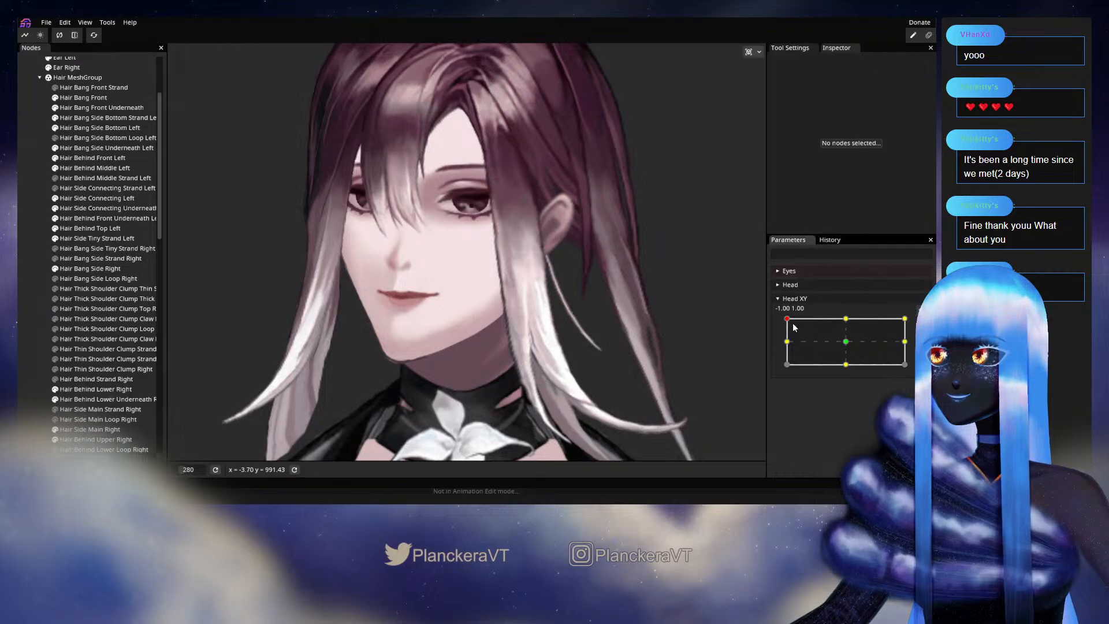
drag(792, 326, 774, 347)
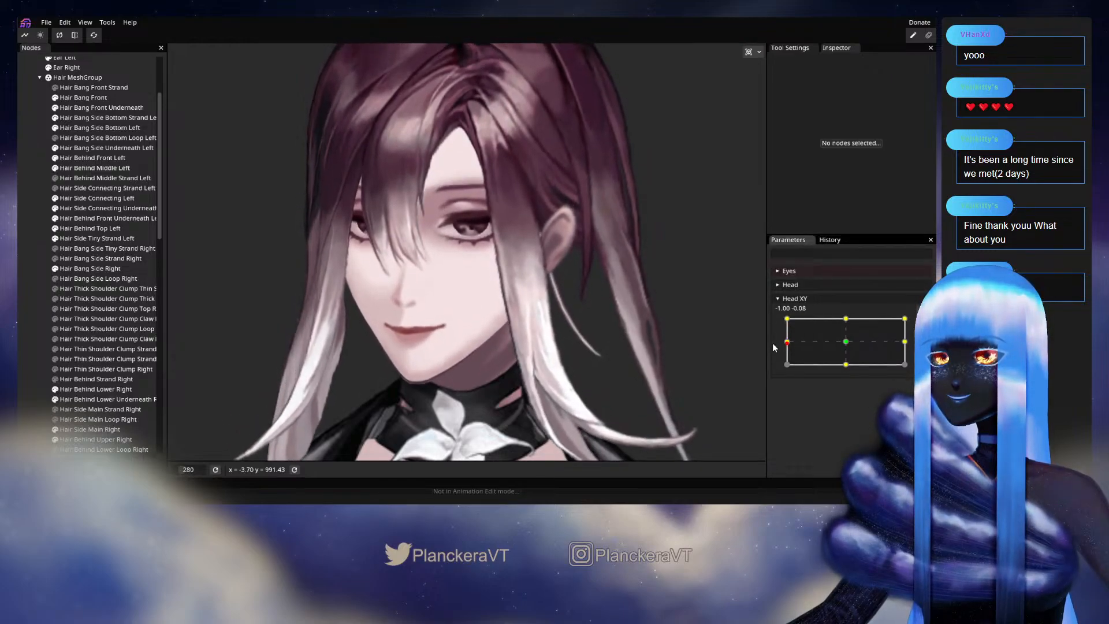
drag(773, 347, 786, 318)
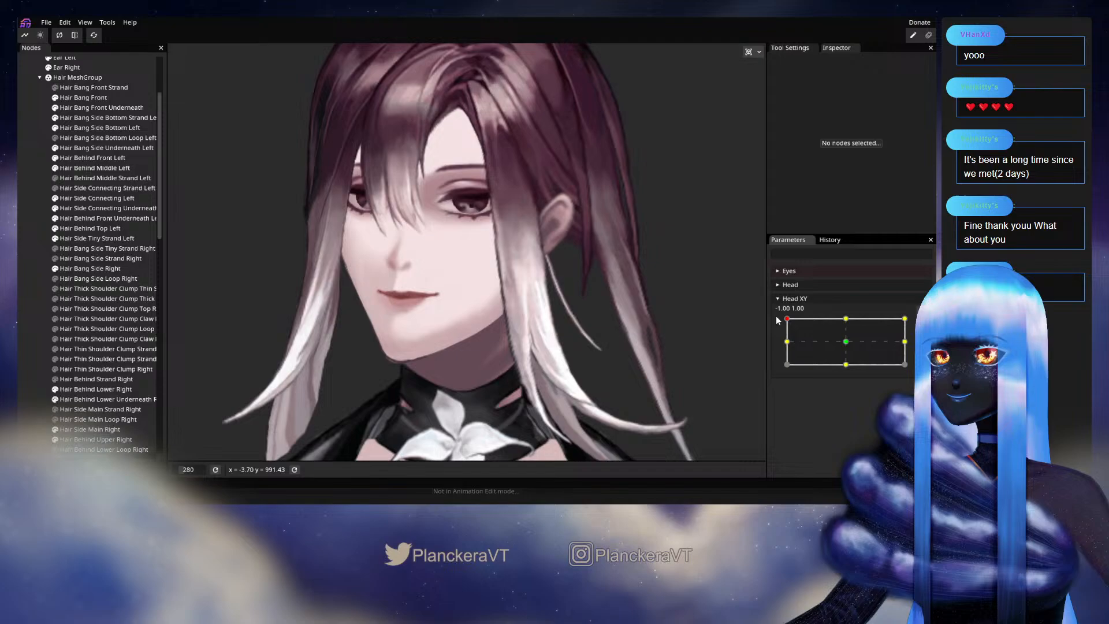
click(918, 325)
Nudge Hair Bang Side Bottom Left's outer-edge and middle vertices slightly outward just above mouth level, and deselect the part.
scroll(594, 287, up, 5)
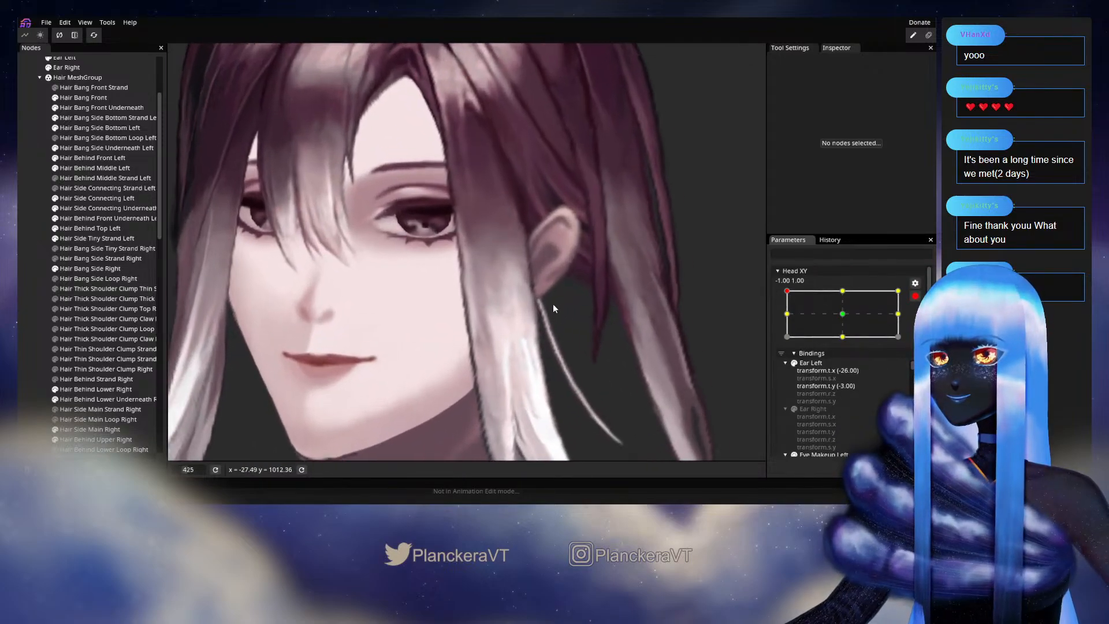
scroll(553, 304, up, 2)
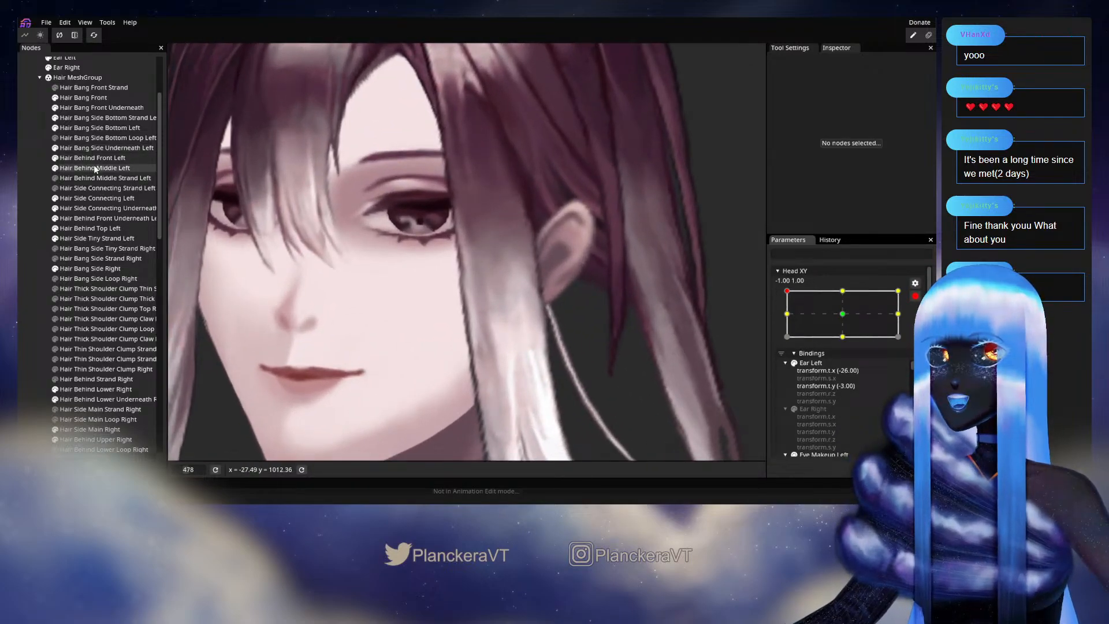
click(97, 127)
scroll(636, 276, up, 2)
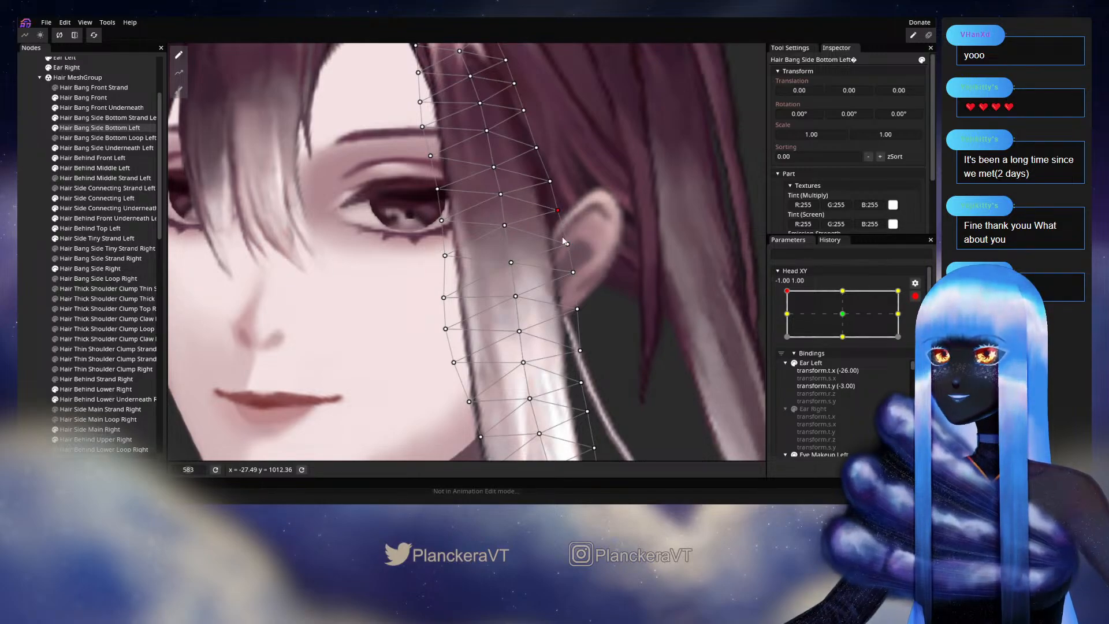
drag(584, 306, 596, 265)
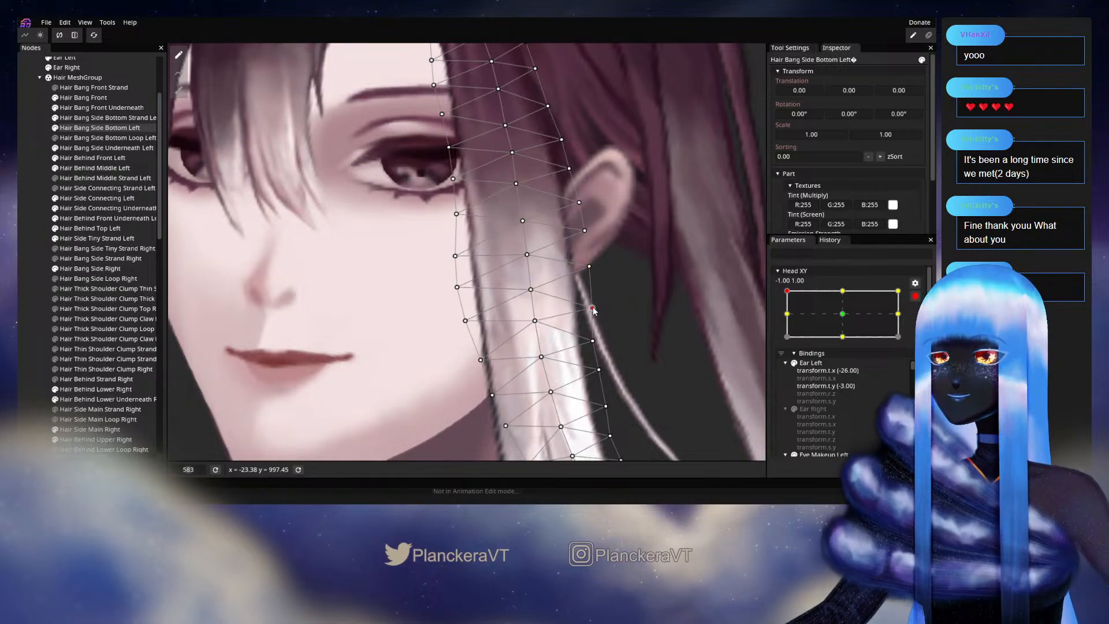
drag(560, 311, 562, 292)
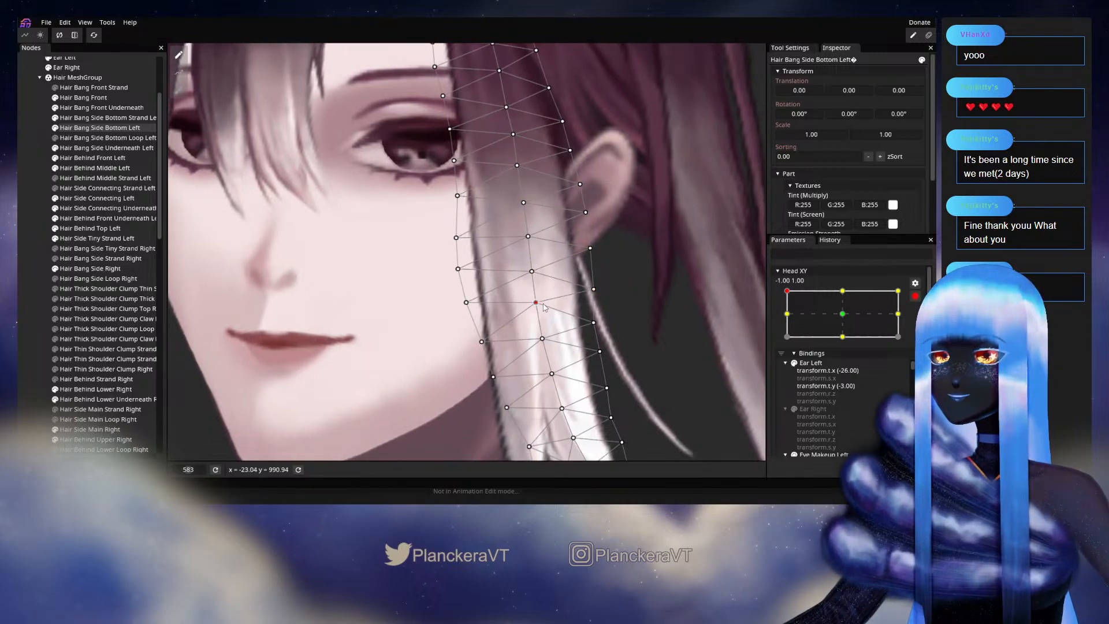
drag(594, 328, 598, 325)
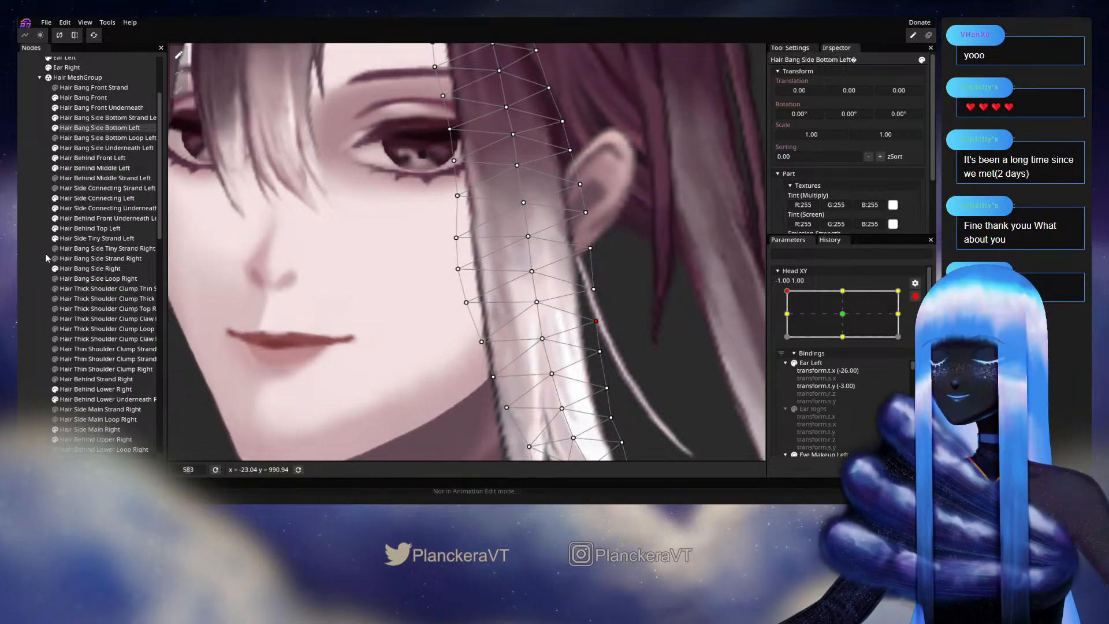
click(30, 246)
Check the whole left bang with Head XY disarmed around -1.00, 1.00, and re-arm the keypoint.
scroll(637, 299, down, 1)
scroll(637, 299, down, 5)
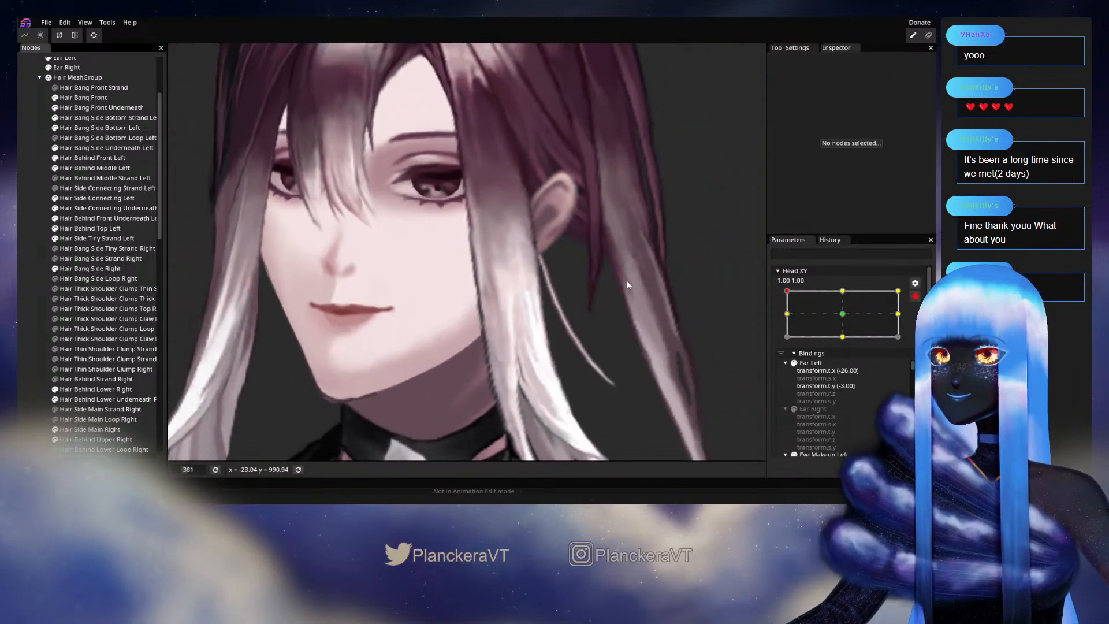
drag(590, 304, 612, 313)
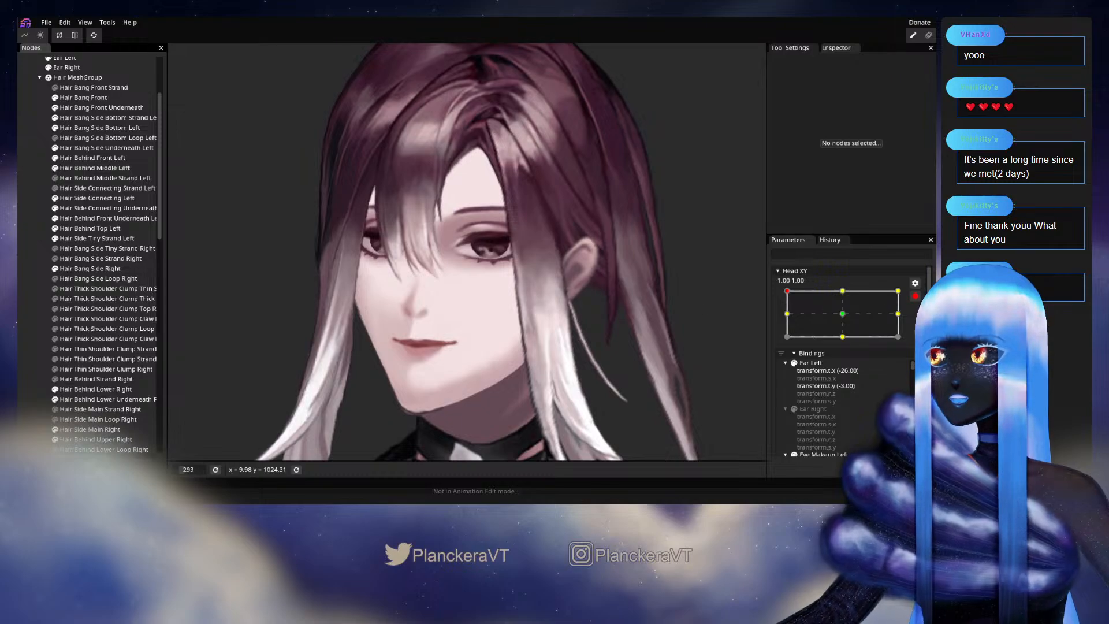
click(915, 296)
mouse_move(786, 323)
mouse_down()
mouse_move(784, 345)
mouse_move(786, 318)
mouse_up()
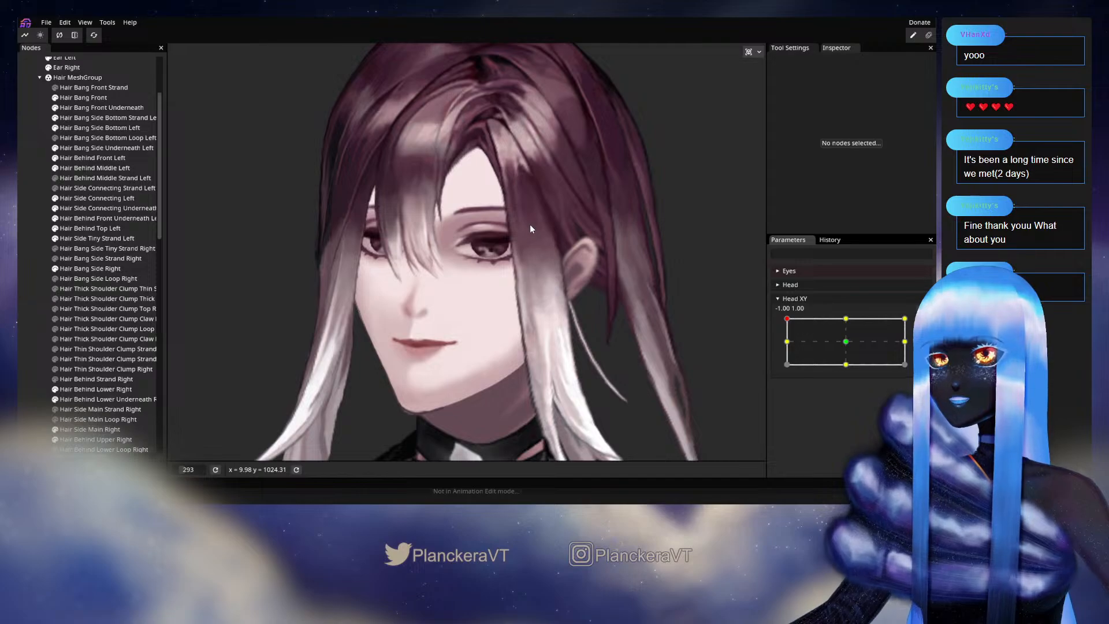
drag(547, 320, 556, 266)
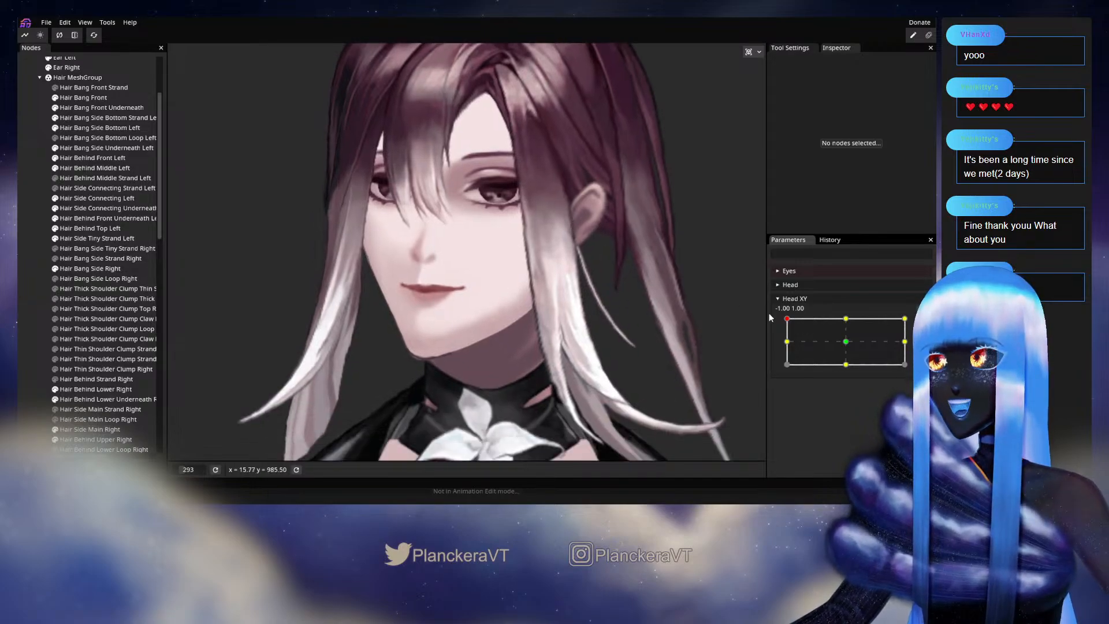
mouse_move(786, 320)
mouse_down()
mouse_move(782, 333)
mouse_move(781, 320)
mouse_up()
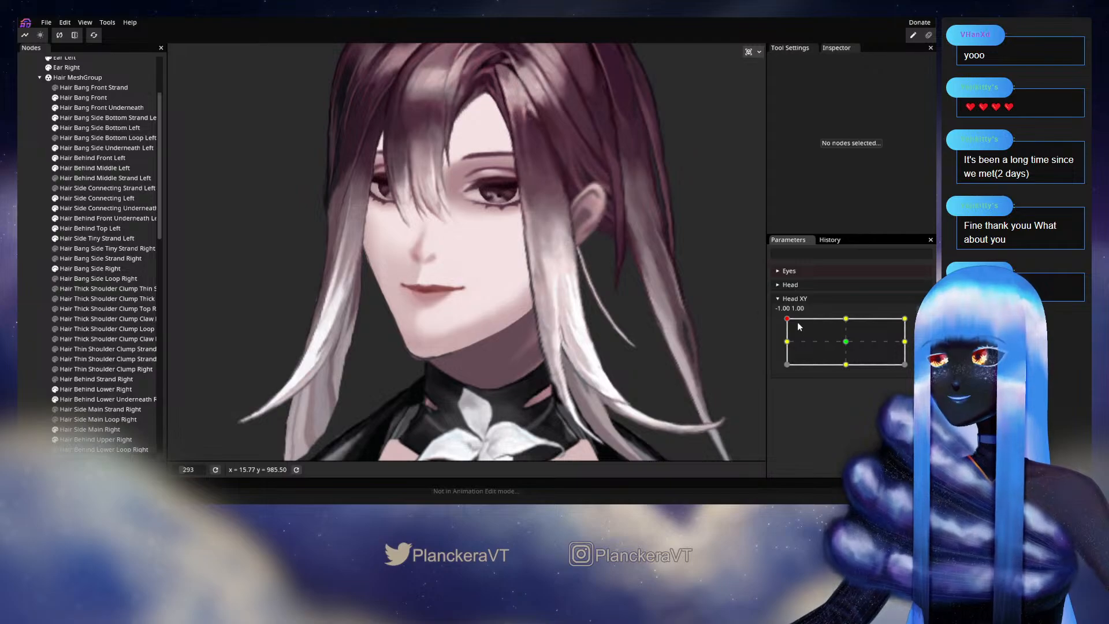
mouse_move(787, 319)
mouse_down()
mouse_move(787, 346)
mouse_move(784, 319)
mouse_up()
click(922, 323)
Examine Hair Bang Side Bottom Strand Left's mesh beside the ear and pick its upper middle vertex.
scroll(487, 322, up, 3)
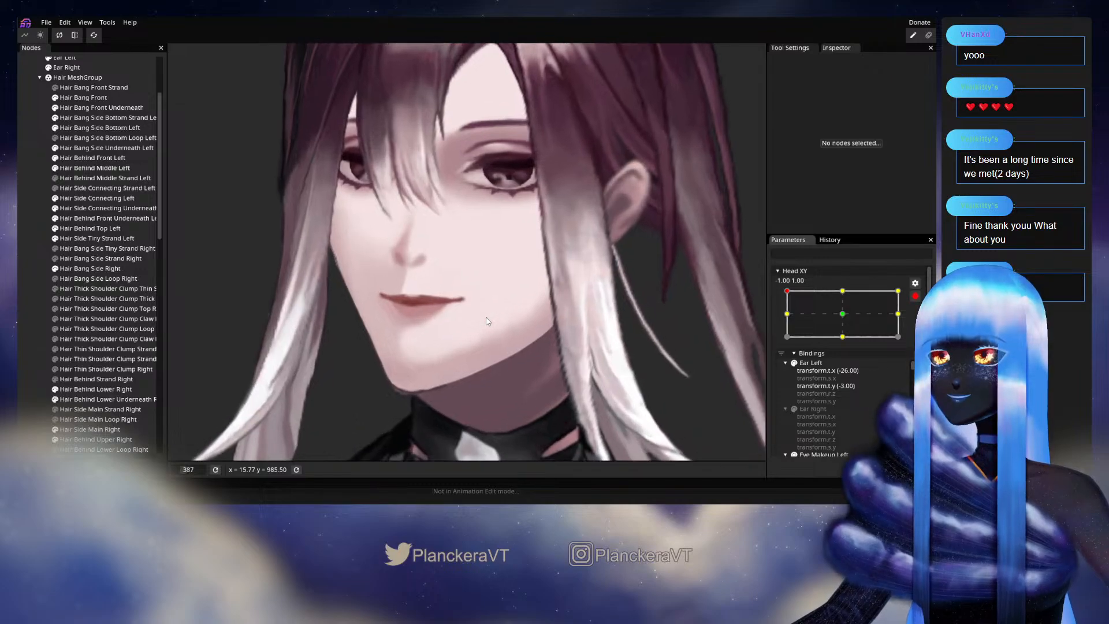
scroll(487, 322, up, 3)
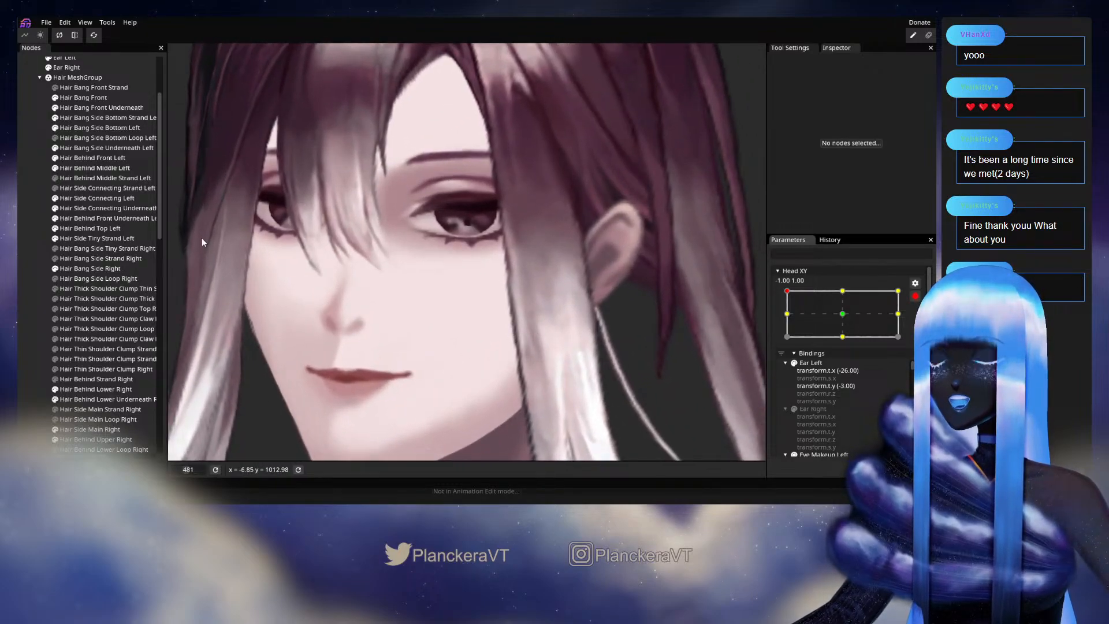
click(81, 119)
scroll(580, 254, up, 3)
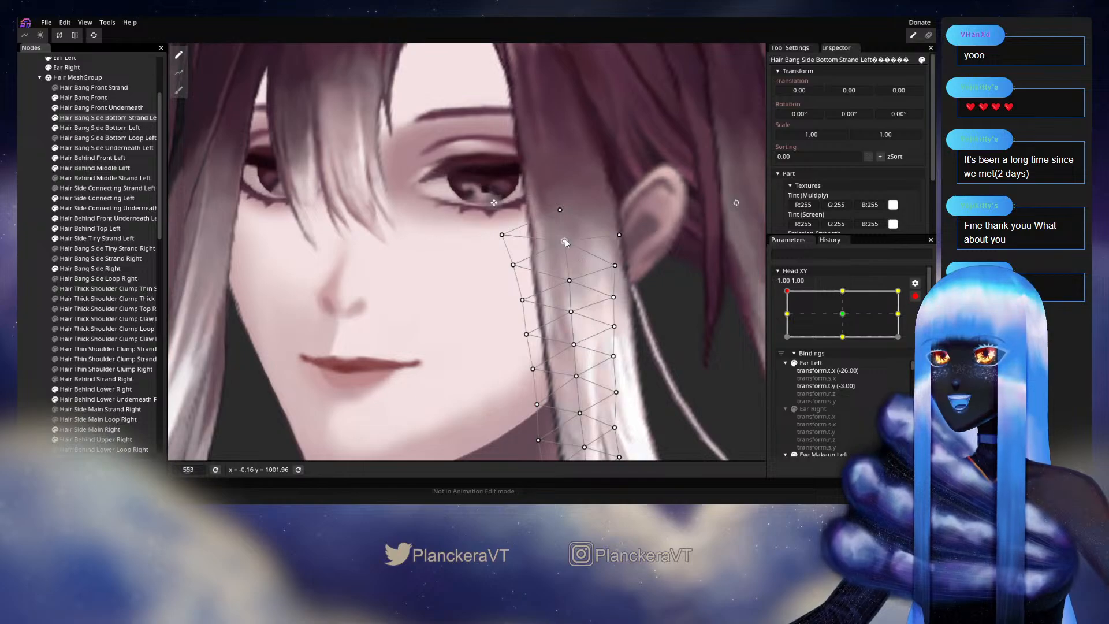
click(564, 241)
mouse_move(563, 256)
mouse_down()
mouse_move(565, 210)
mouse_move(549, 258)
mouse_up()
Fine-tune Hair Bang Side Bottom Left's inner-edge and middle vertices just below eye level, and switch to Hair Bang Side Bottom Strand Left.
click(99, 127)
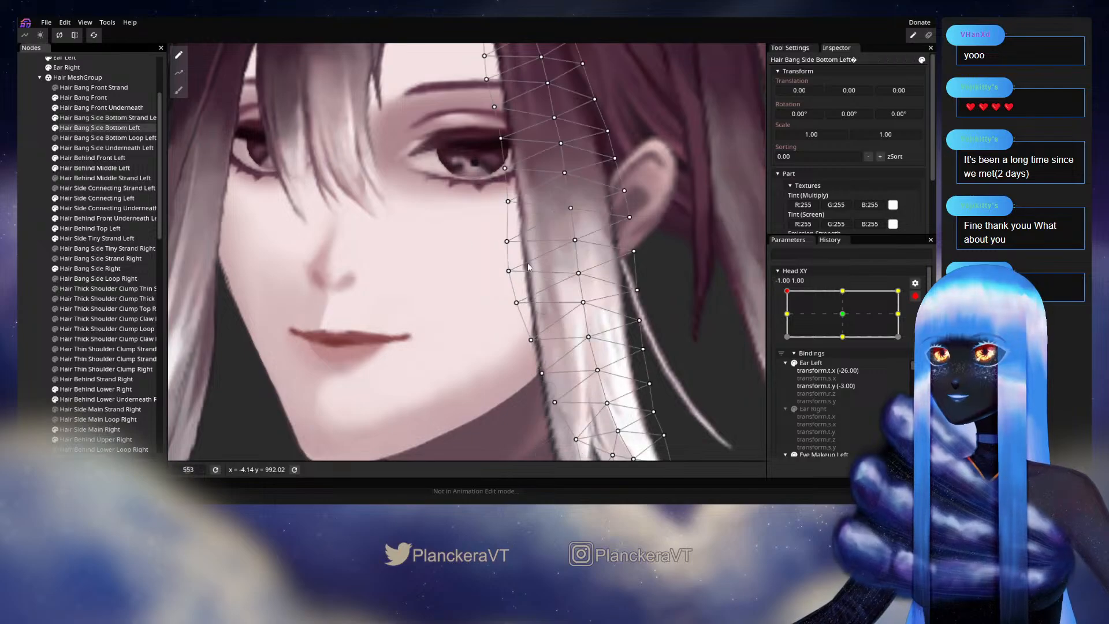
scroll(528, 267, up, 2)
drag(513, 202, 508, 201)
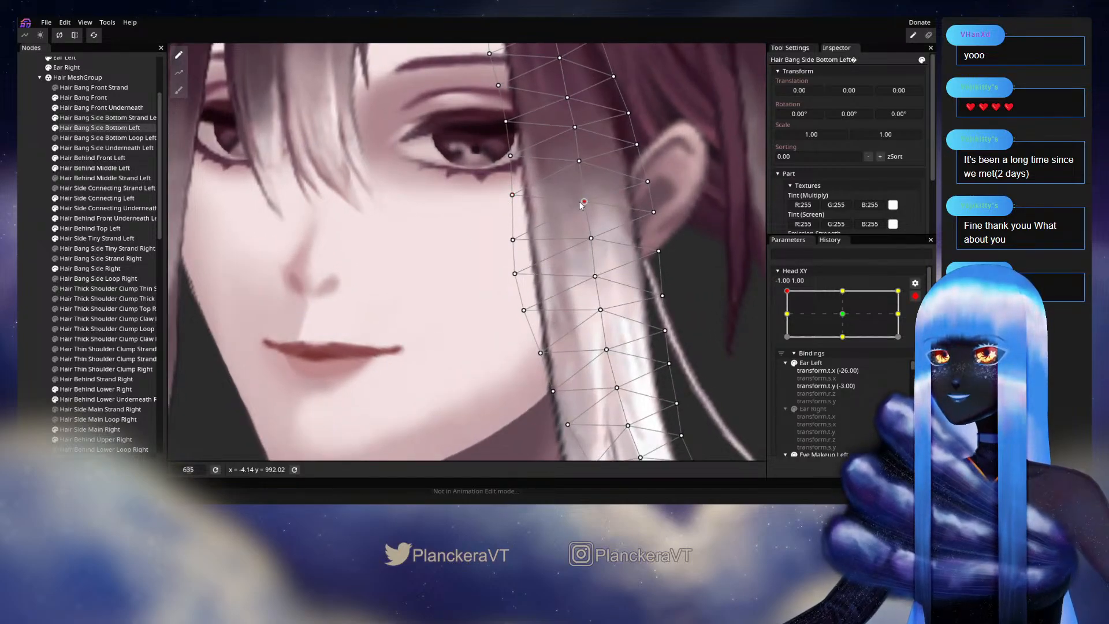
drag(510, 243, 414, 281)
click(107, 118)
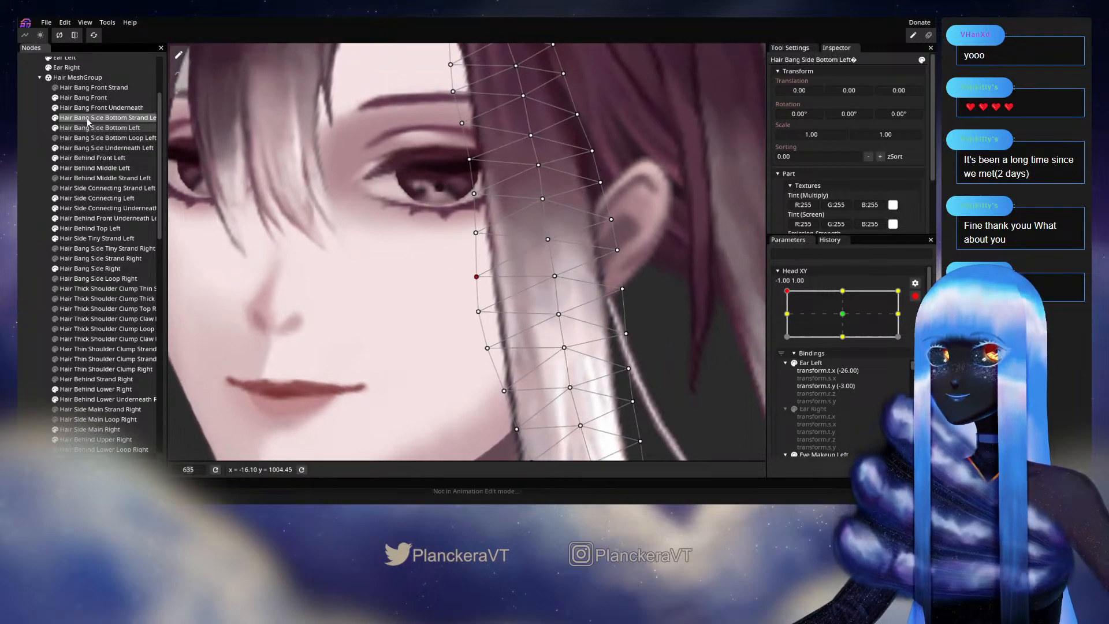
Nudge the uppermost mesh vertices of Hair Bang Side Bottom Strand Left beside the eye at Head XY -1.00 1.00.
click(526, 247)
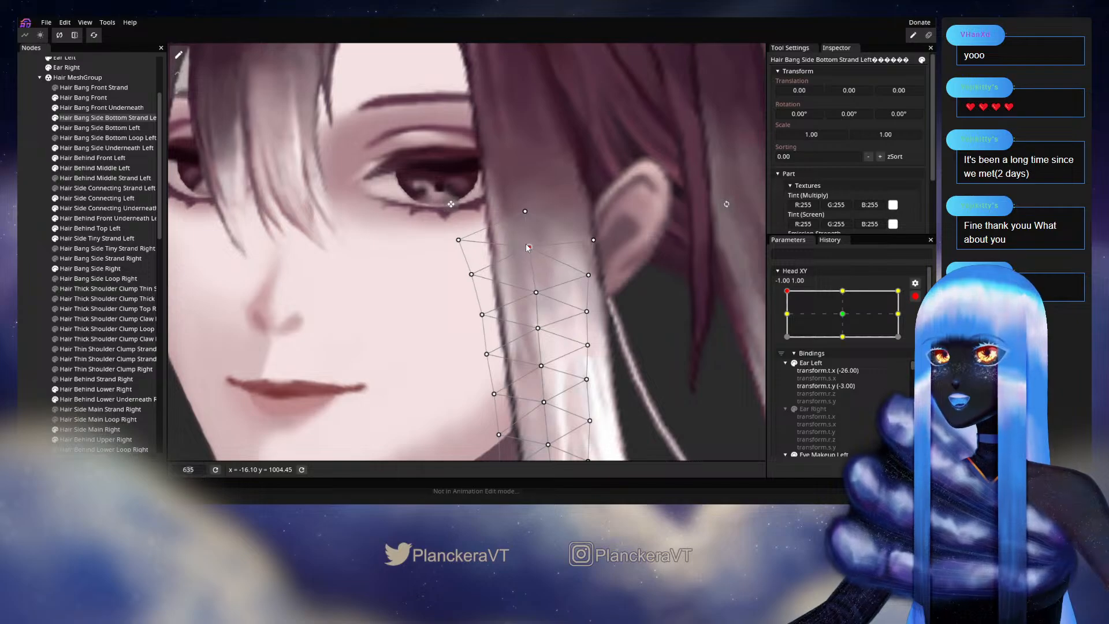
mouse_move(459, 241)
mouse_down()
mouse_move(448, 240)
mouse_move(457, 241)
mouse_up()
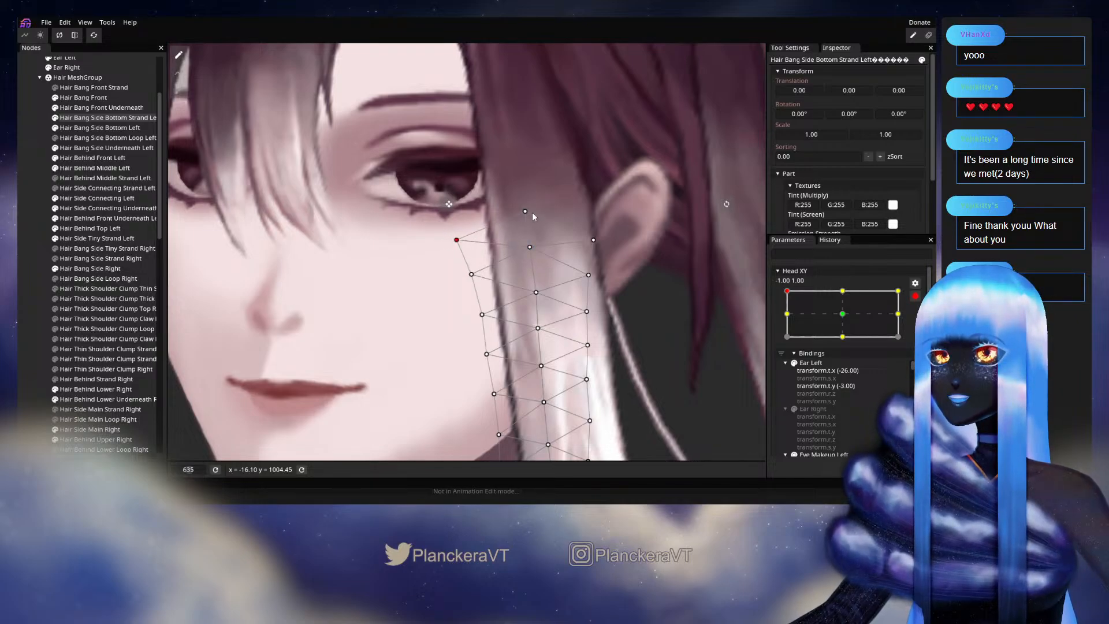
drag(528, 212, 523, 212)
drag(476, 272, 480, 272)
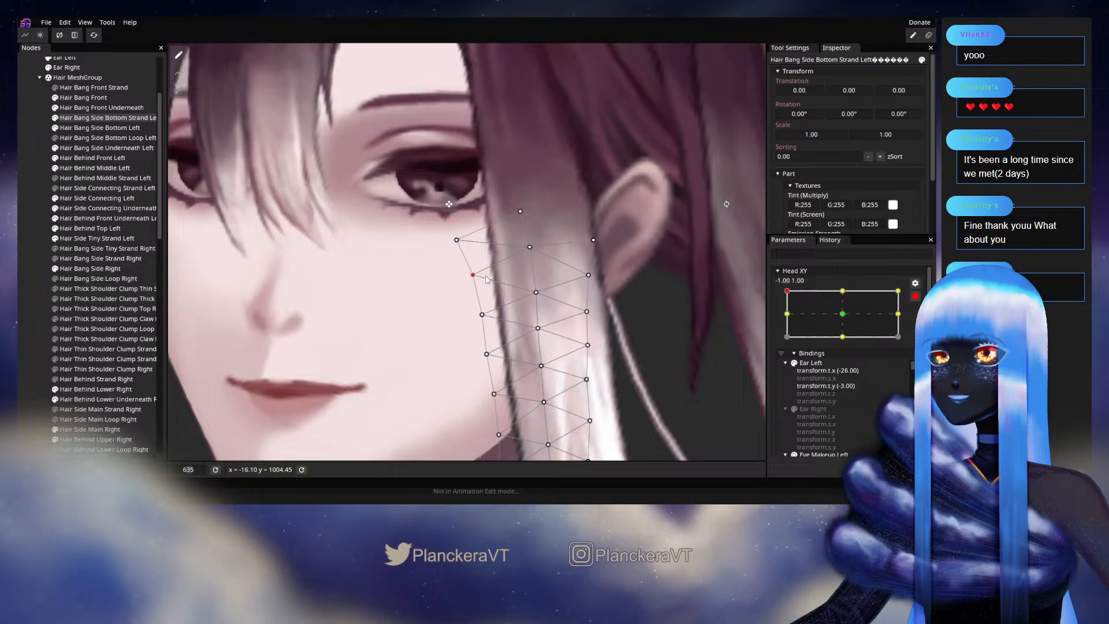
drag(534, 295, 538, 293)
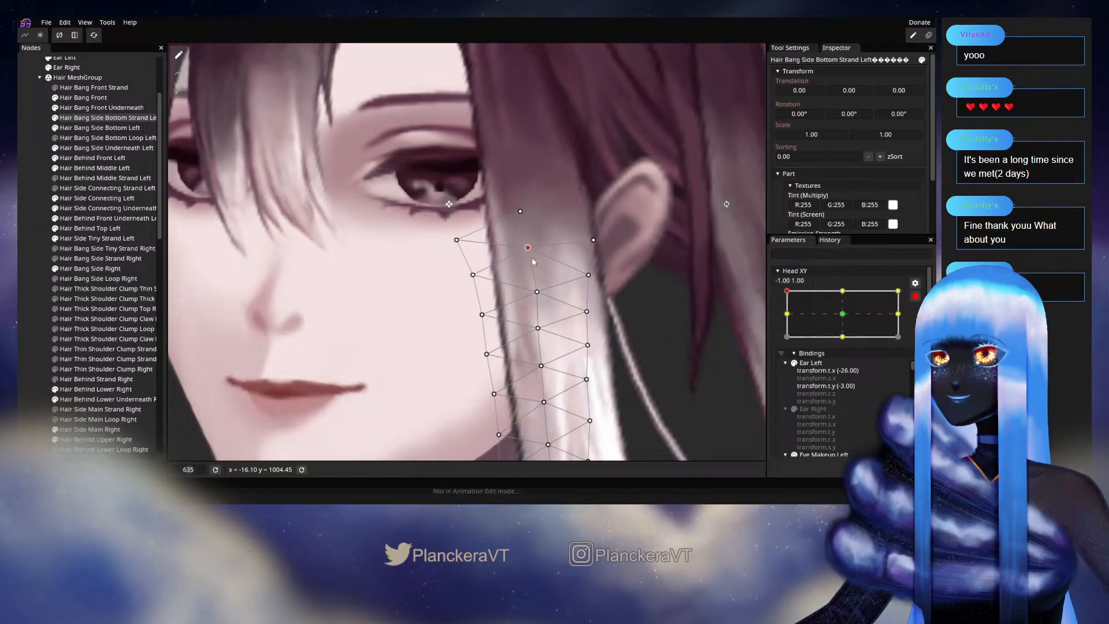
Adjust the outer and middle vertices further down the Hair Bang Side Bottom Strand Left mesh beside the cheek, and deselect it.
drag(524, 285, 520, 239)
drag(453, 197, 456, 196)
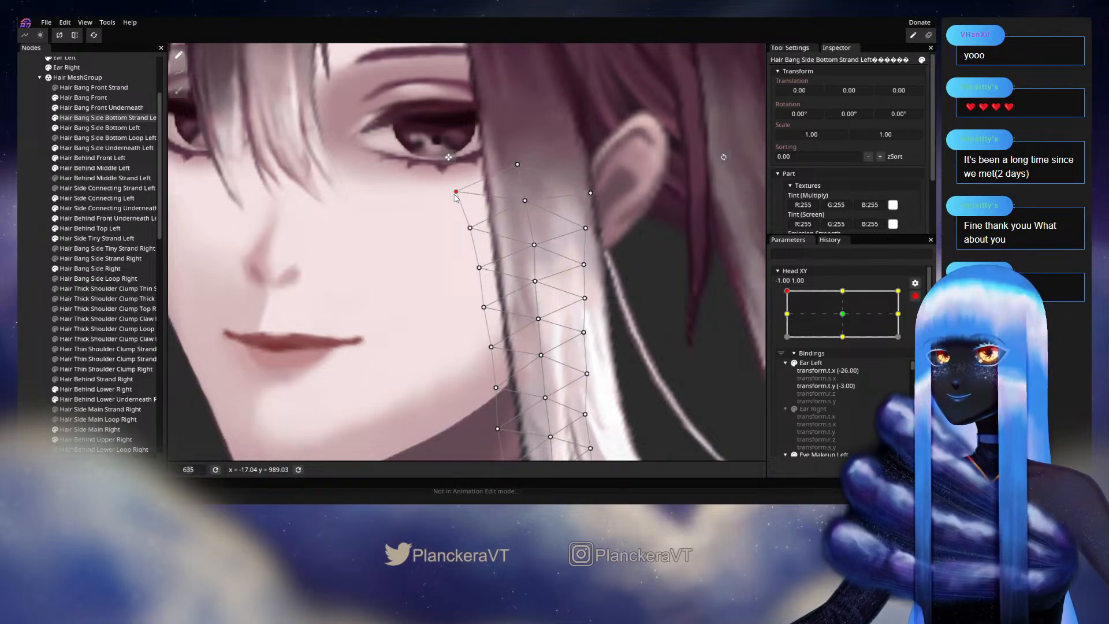
drag(567, 277, 576, 238)
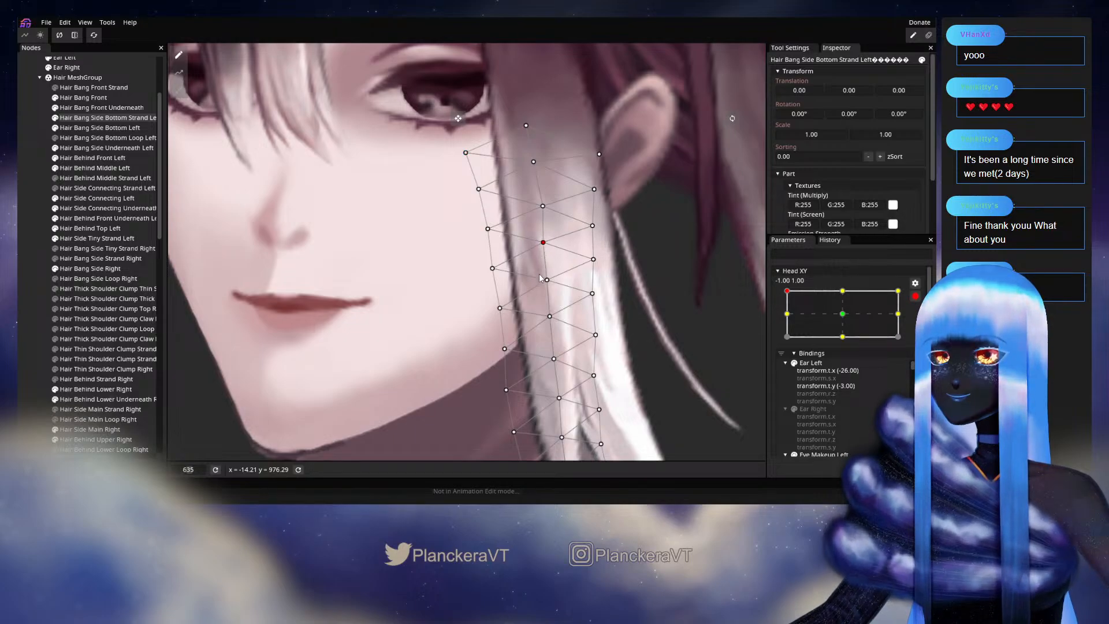
drag(539, 275, 534, 238)
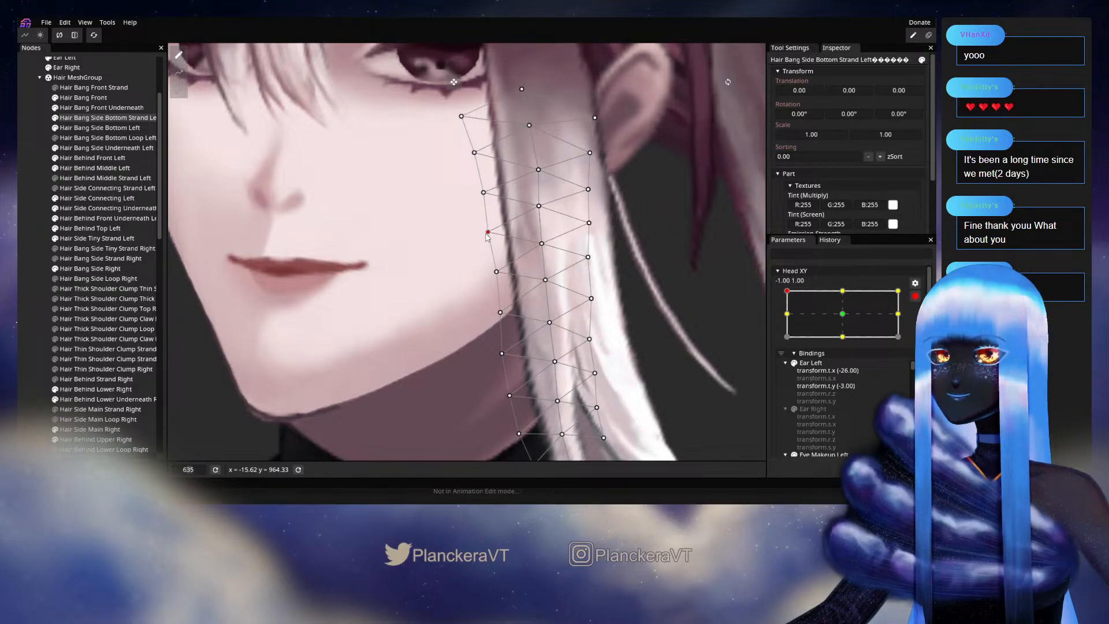
click(539, 206)
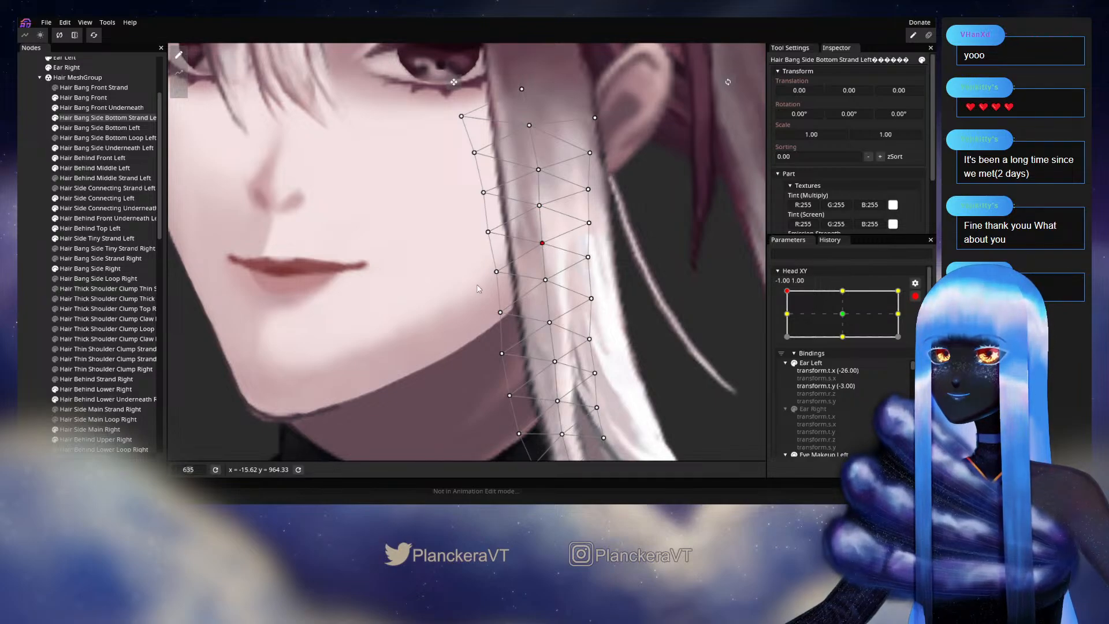
drag(477, 285, 510, 242)
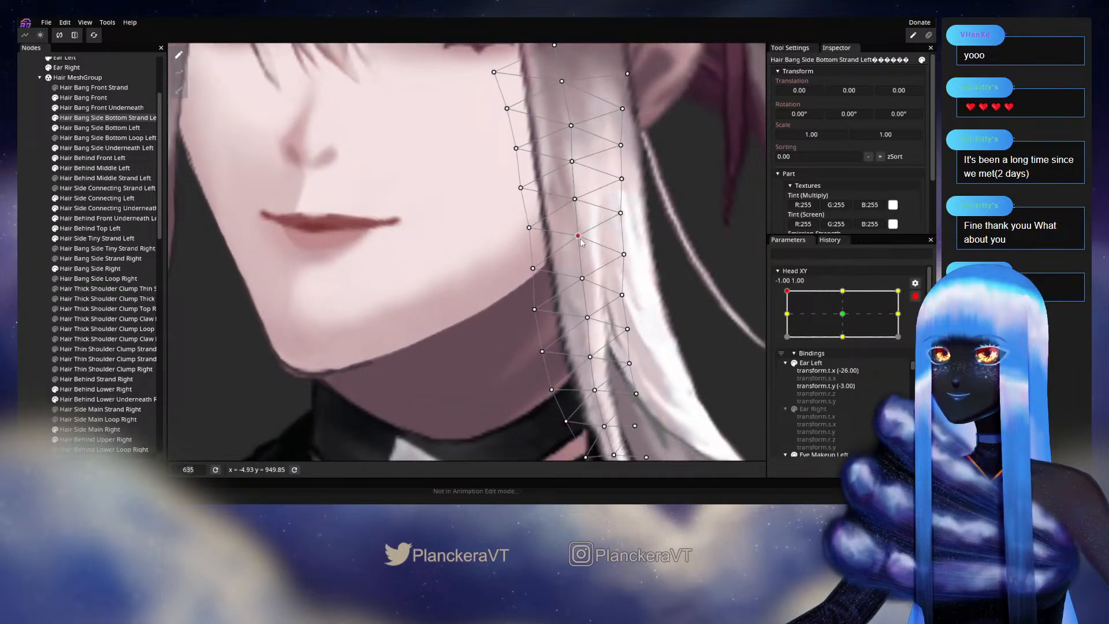
click(22, 239)
Disarm Head XY and sweep it along its -1.00 edge to check how the side hair follows the head turn.
scroll(618, 274, down, 4)
scroll(618, 278, down, 5)
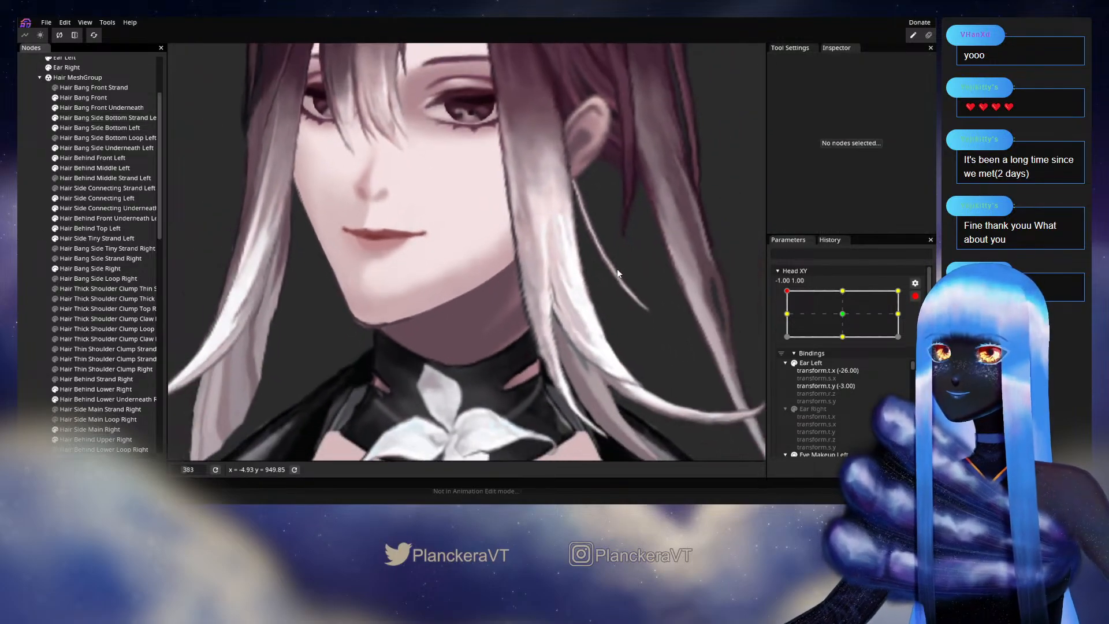
drag(619, 286, 647, 309)
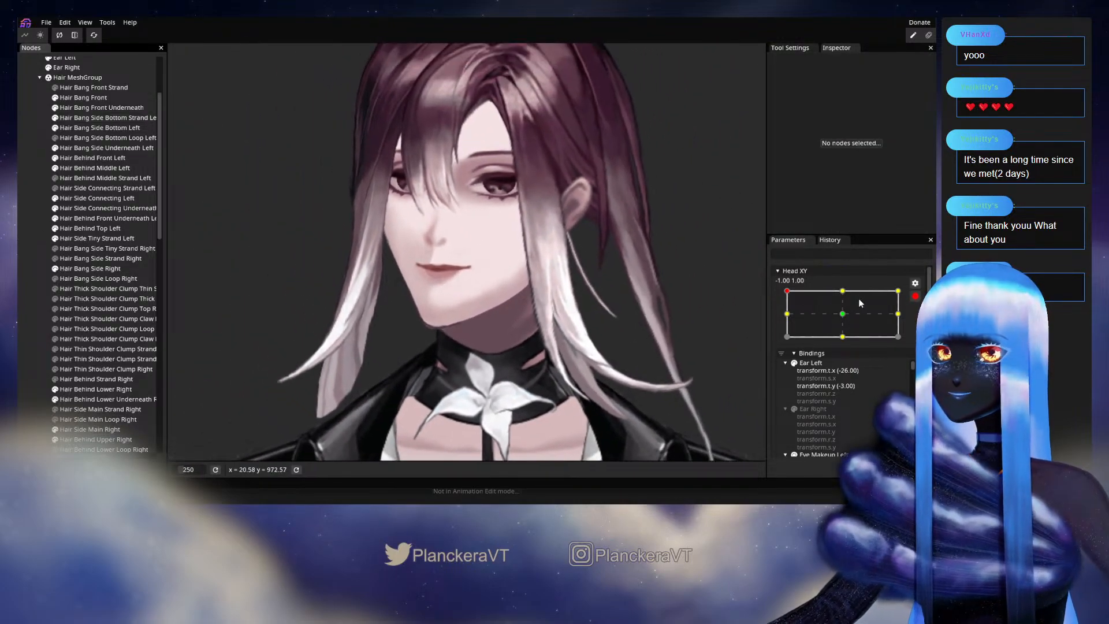
click(915, 295)
drag(787, 322, 772, 339)
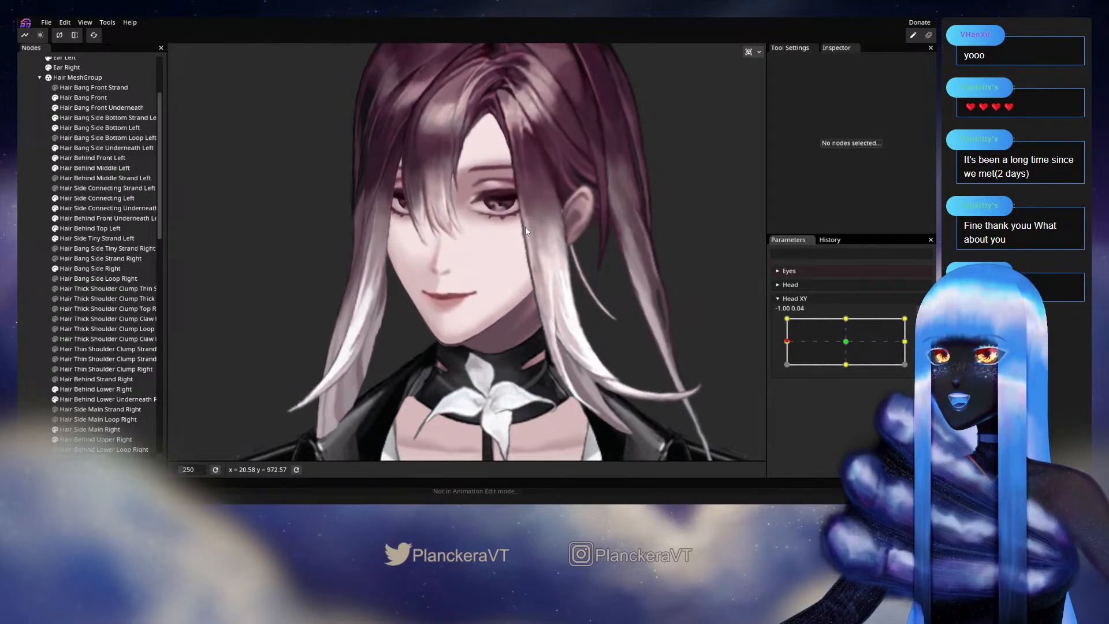
Arm Head XY at -1.00 1.00 and nudge the face-side vertices of the Hair Bang Side Bottom Left mesh below the eye.
scroll(525, 230, up, 5)
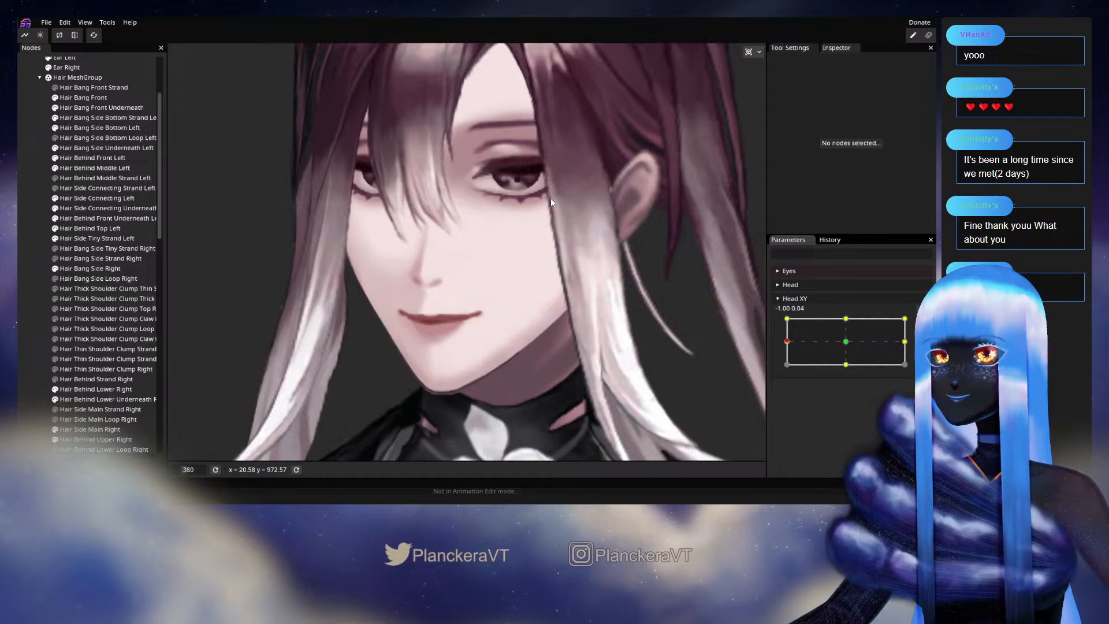
scroll(552, 202, up, 3)
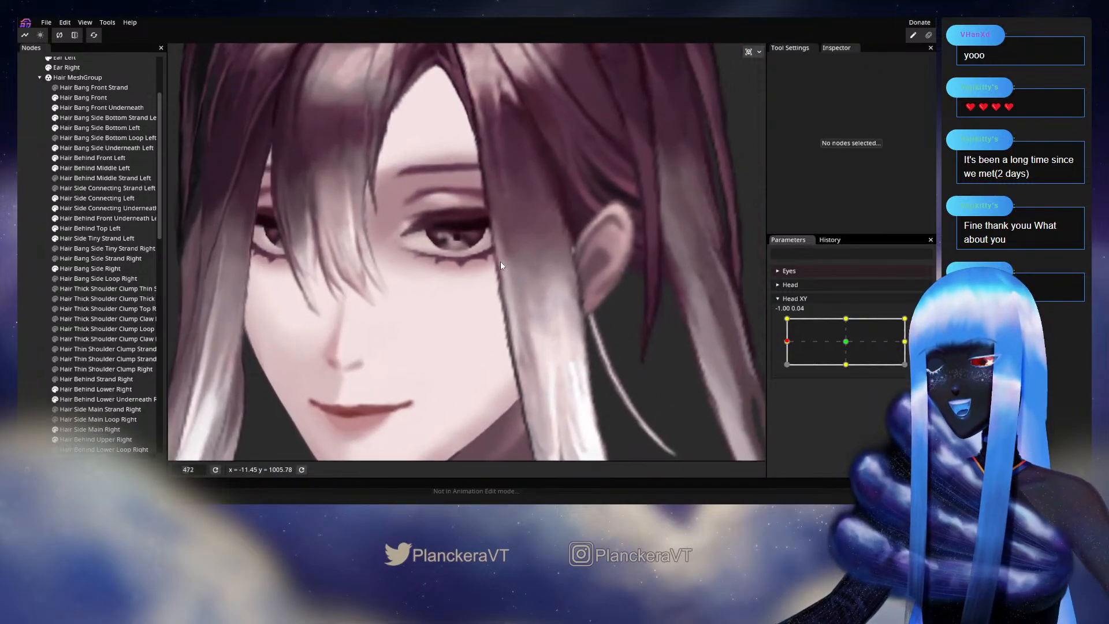
scroll(501, 261, up, 1)
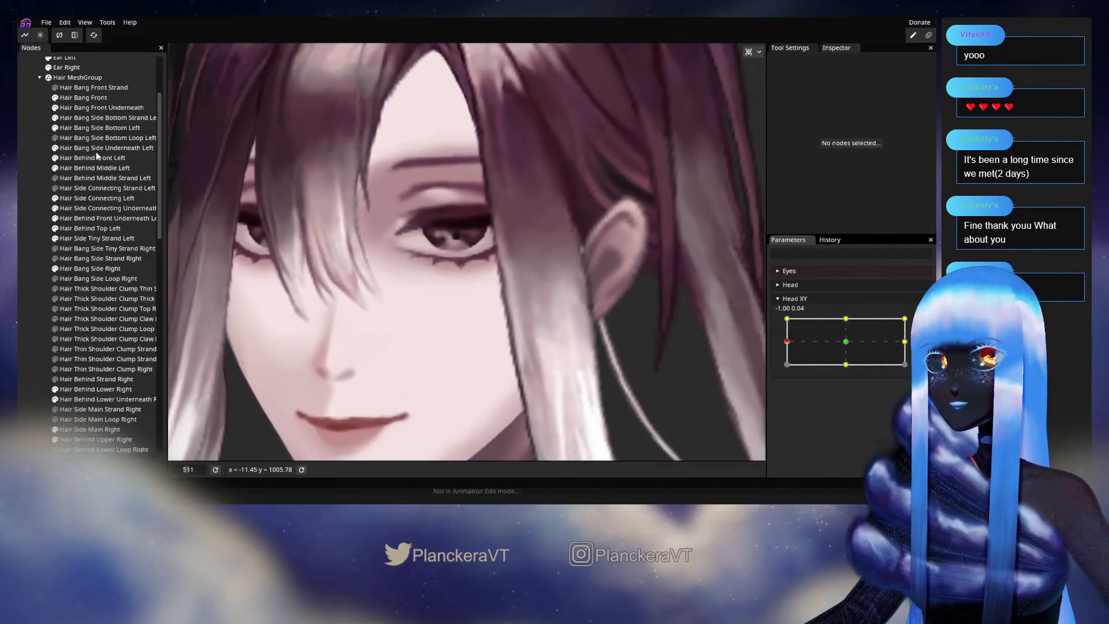
click(89, 123)
scroll(445, 248, up, 1)
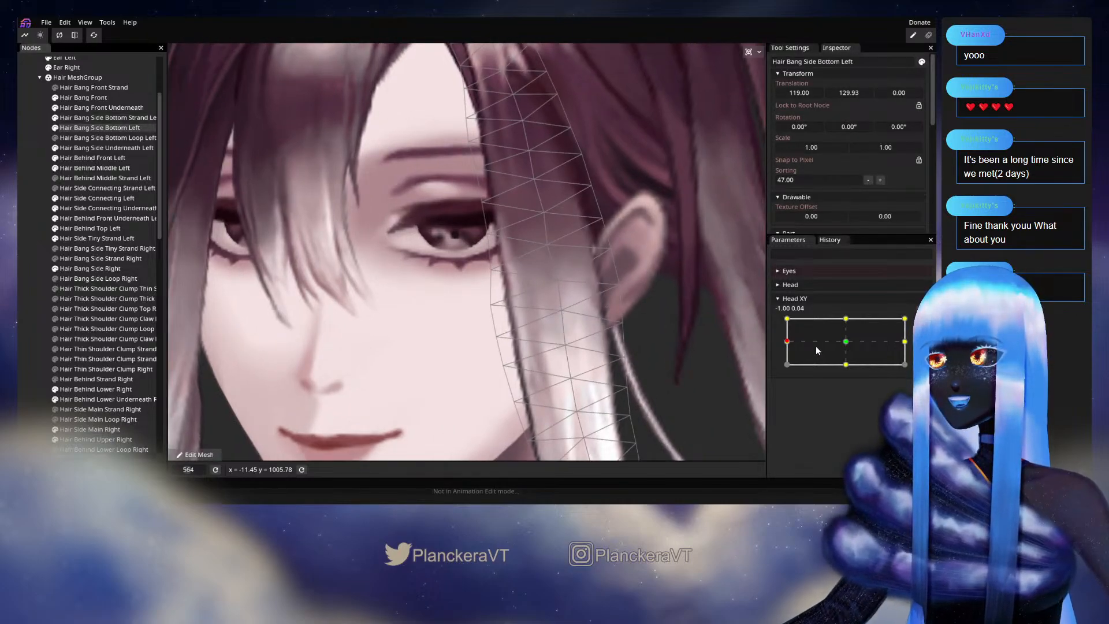
drag(789, 345, 777, 317)
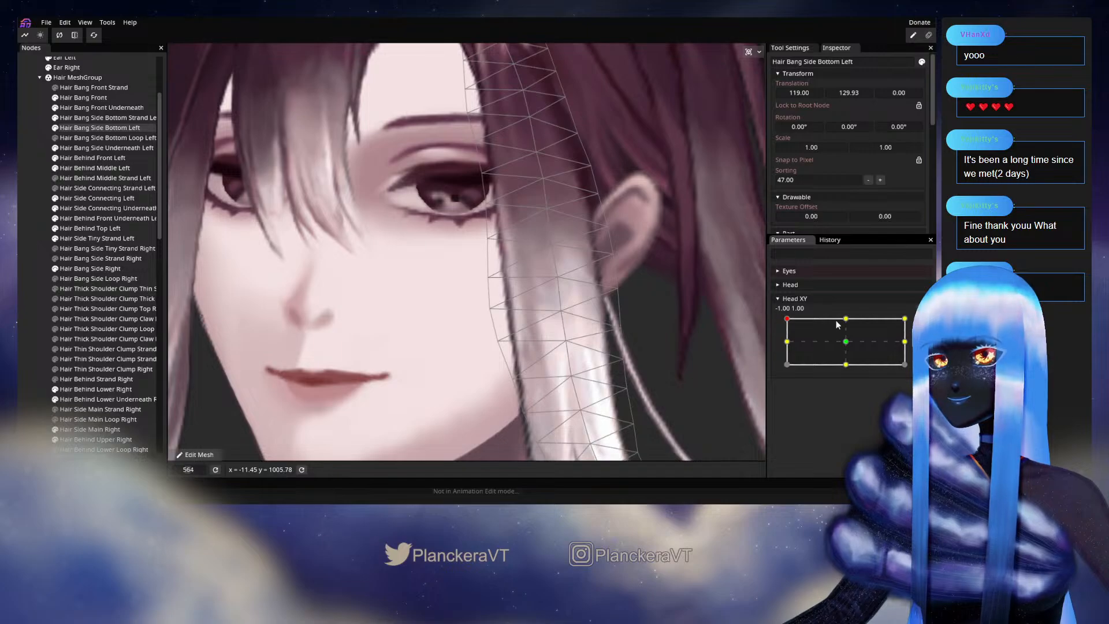
mouse_move(785, 324)
mouse_down()
mouse_move(785, 343)
mouse_move(786, 318)
mouse_up()
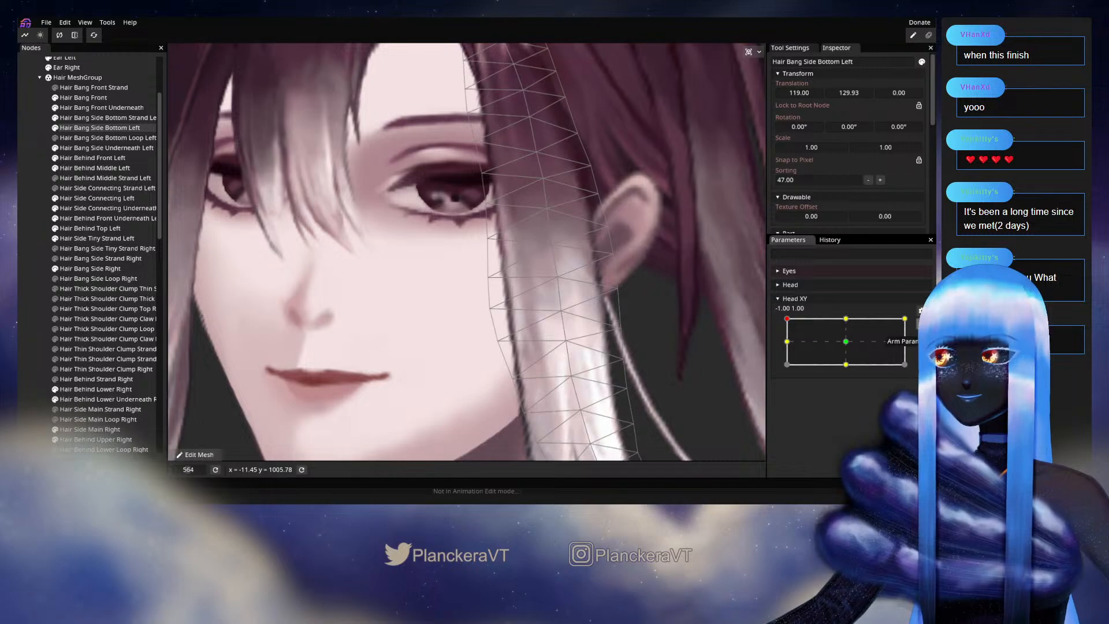
click(921, 324)
click(487, 238)
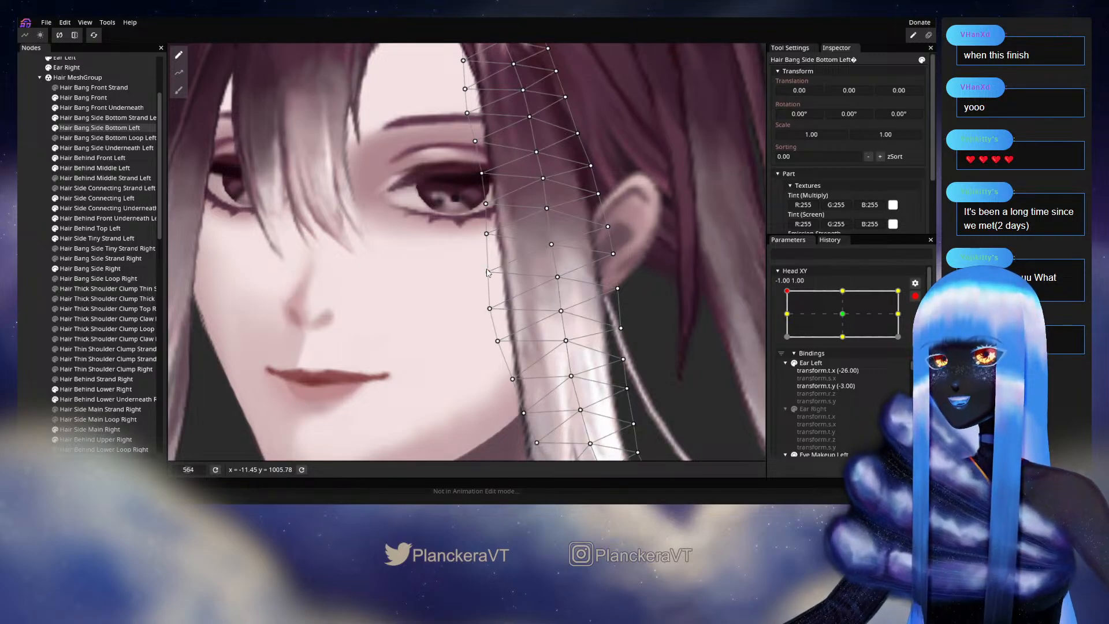
drag(491, 309, 491, 303)
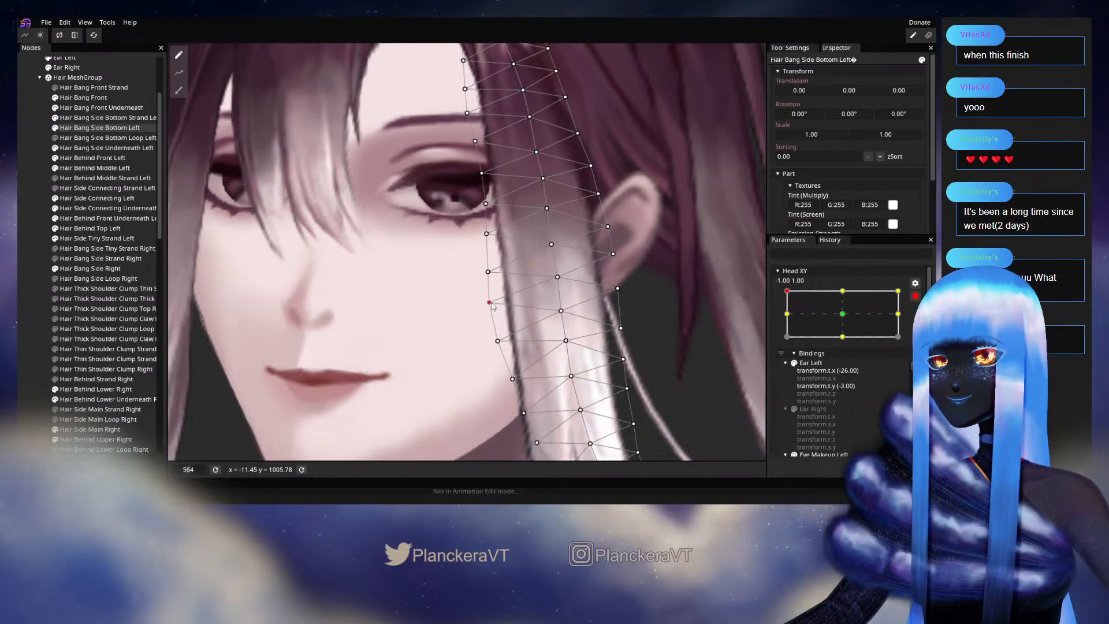
click(669, 322)
Disarm Head XY, preview the side bang's deformation around the -1.00 1.00 corner, and arm that keypoint again.
scroll(669, 321, down, 4)
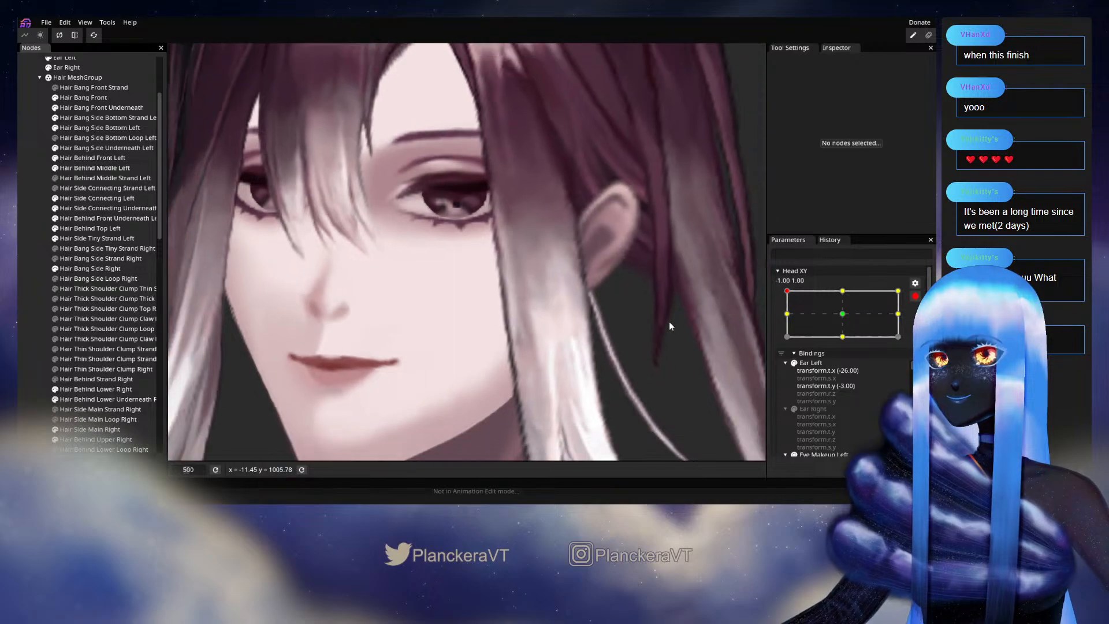
scroll(638, 324, down, 5)
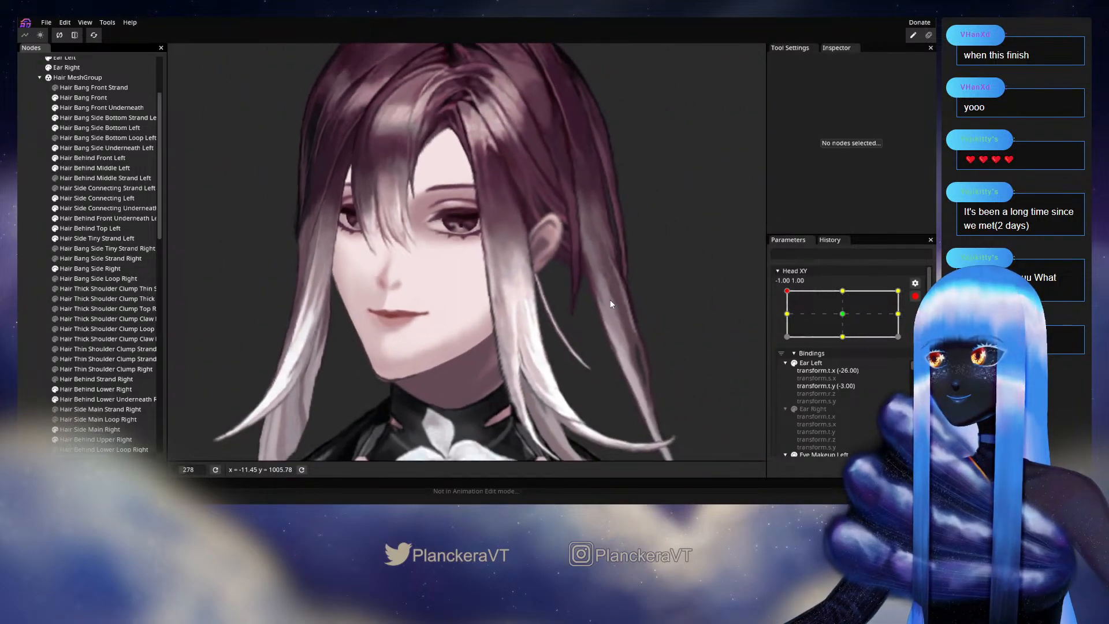
drag(624, 309, 685, 313)
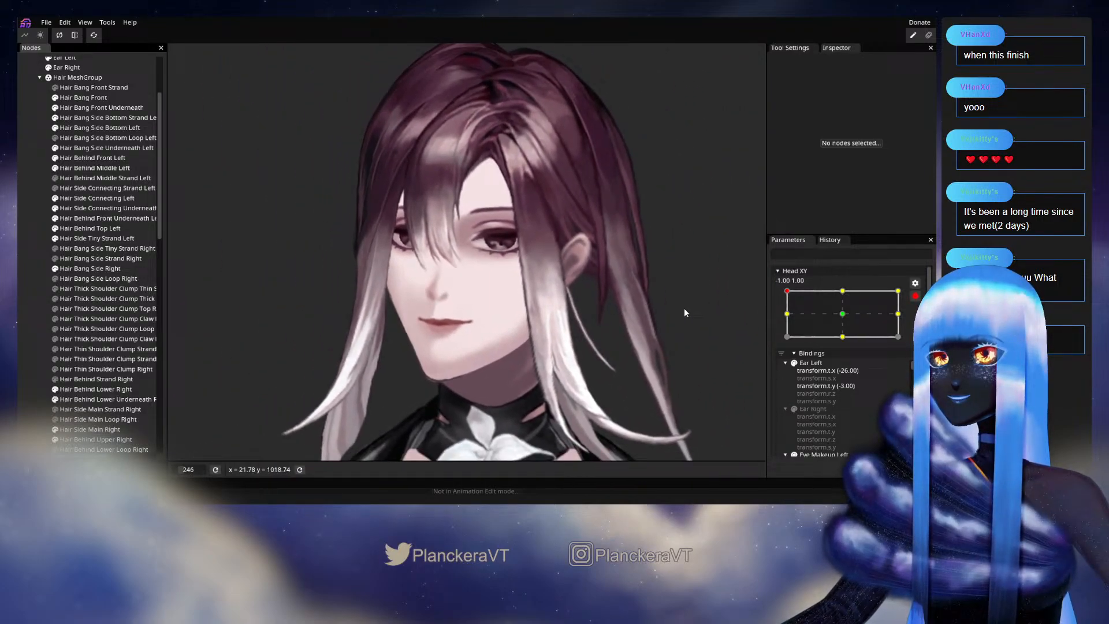
click(915, 295)
mouse_move(787, 318)
mouse_down()
mouse_move(785, 341)
mouse_move(777, 317)
mouse_up()
click(922, 323)
Refine the face-side and central vertices of the Hair Bang Side Bottom Left mesh at eye level, and deselect it.
scroll(535, 308, up, 3)
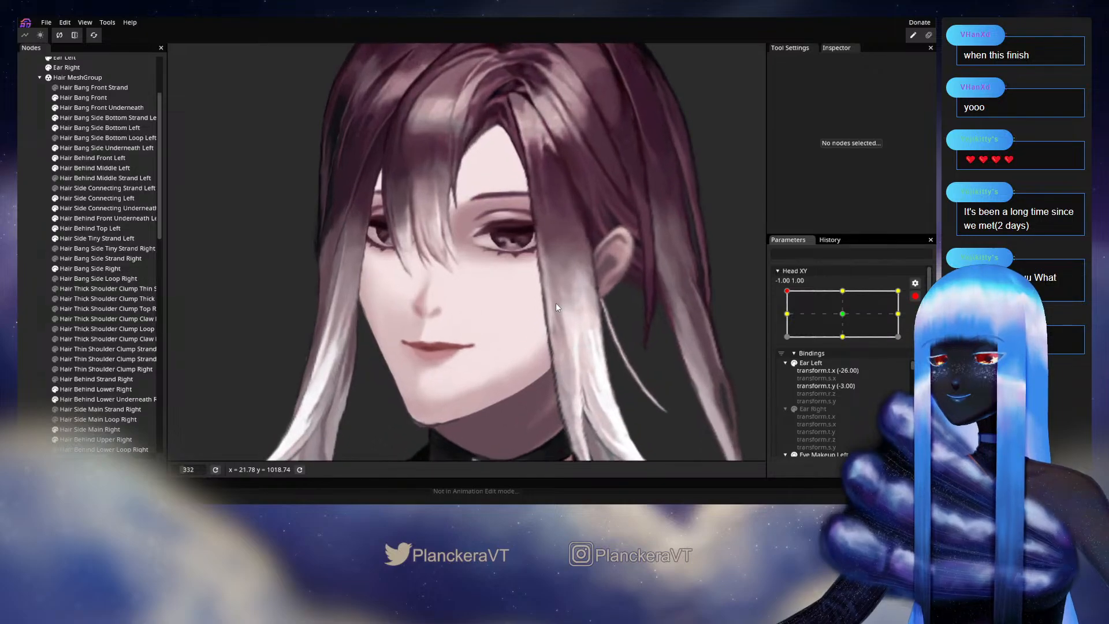
scroll(537, 292, up, 5)
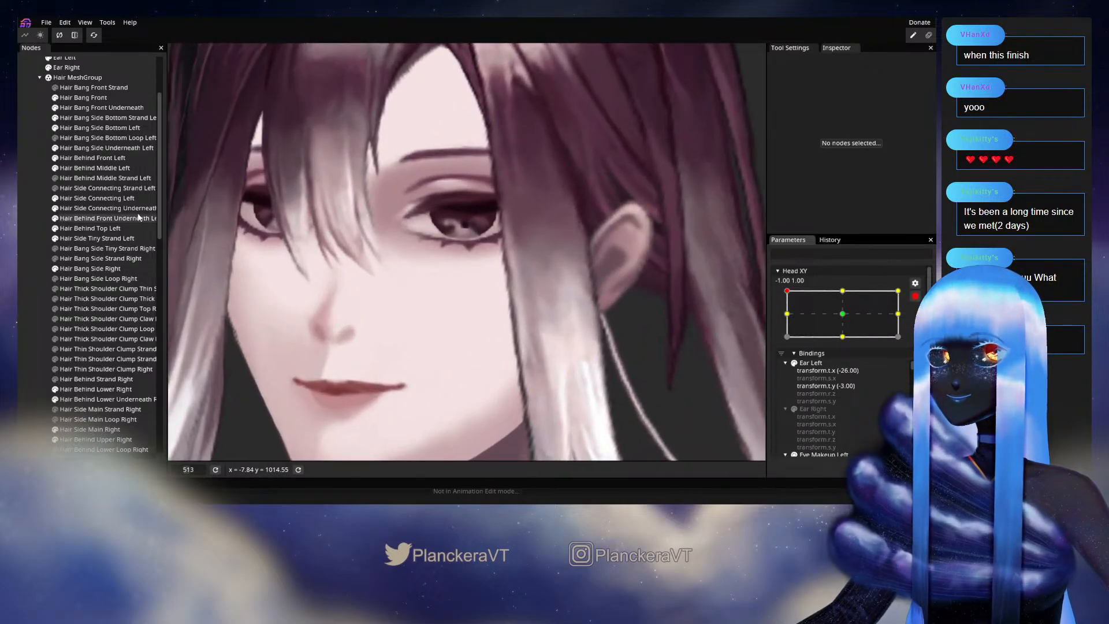
click(93, 129)
scroll(564, 286, up, 5)
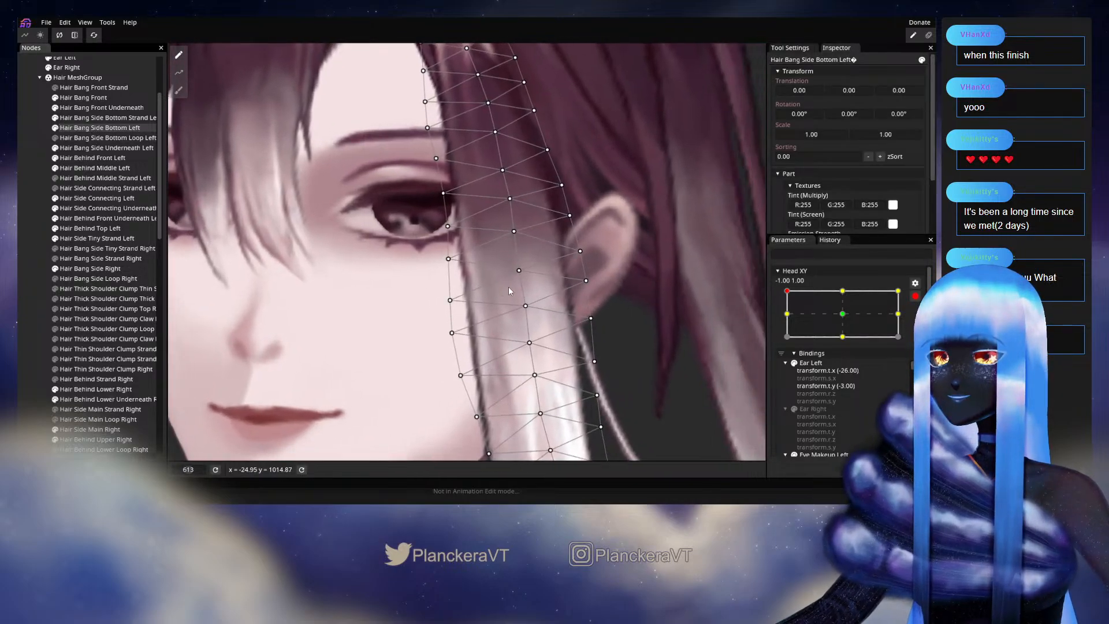
click(448, 260)
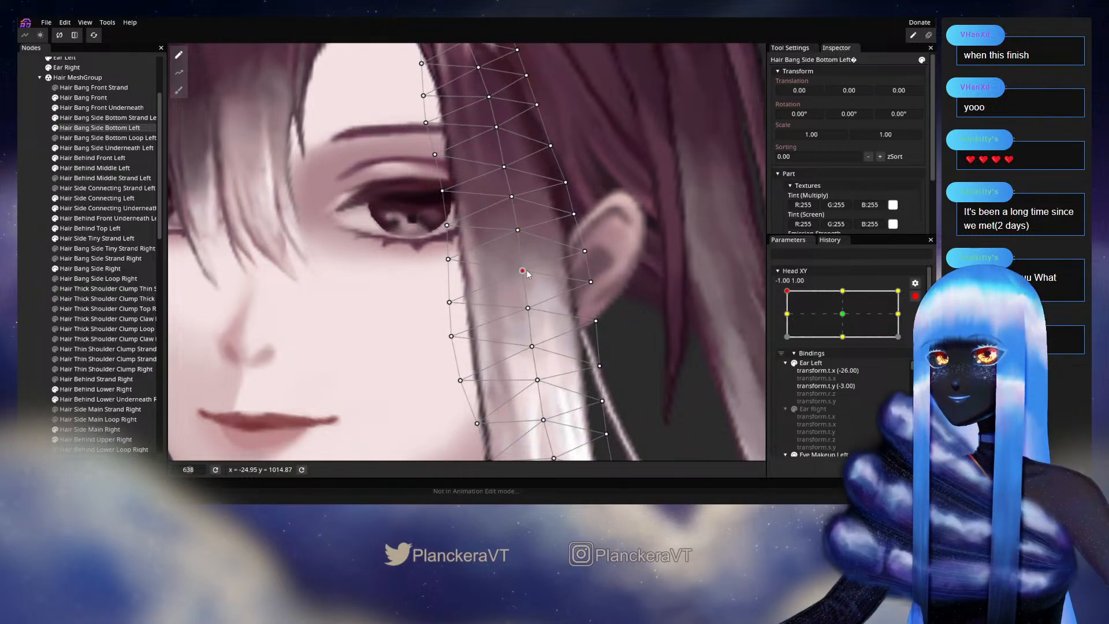
click(448, 259)
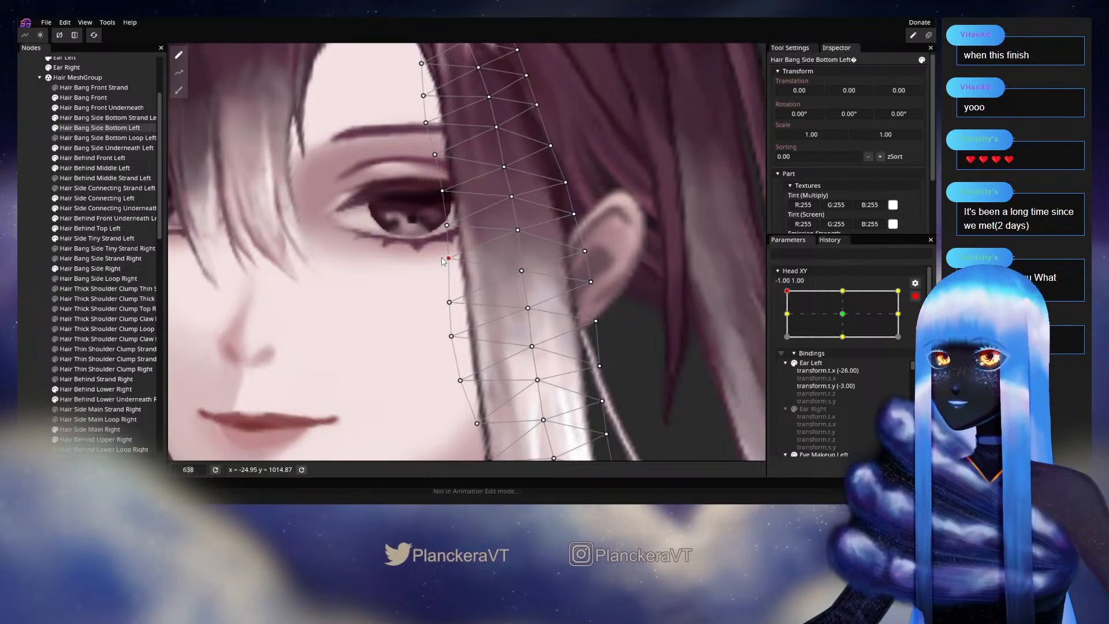
drag(441, 258, 440, 258)
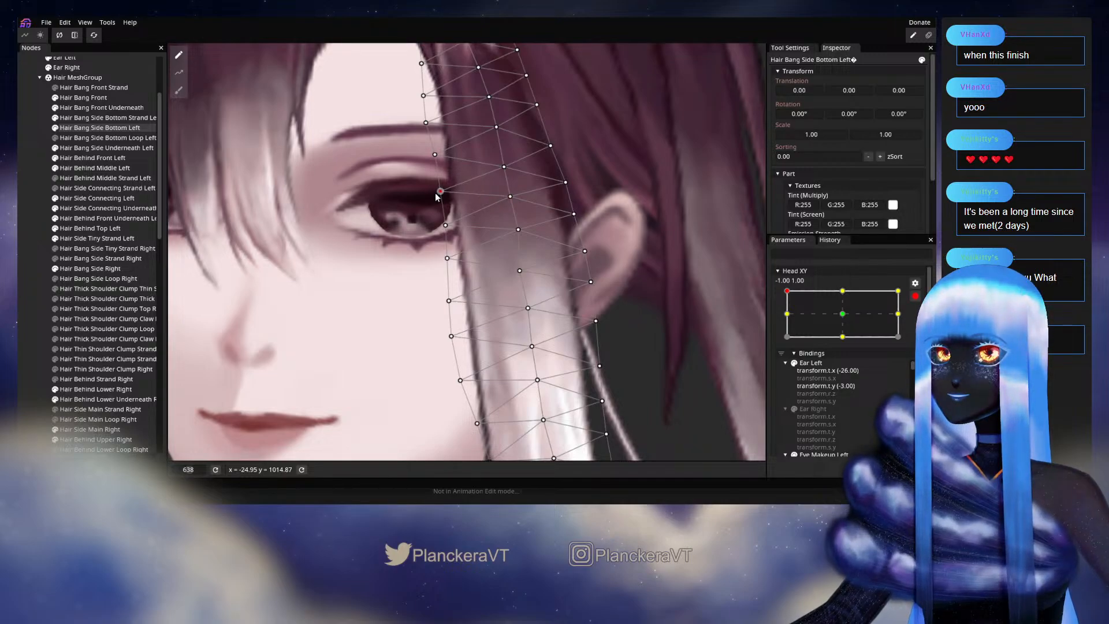
scroll(438, 192, down, 5)
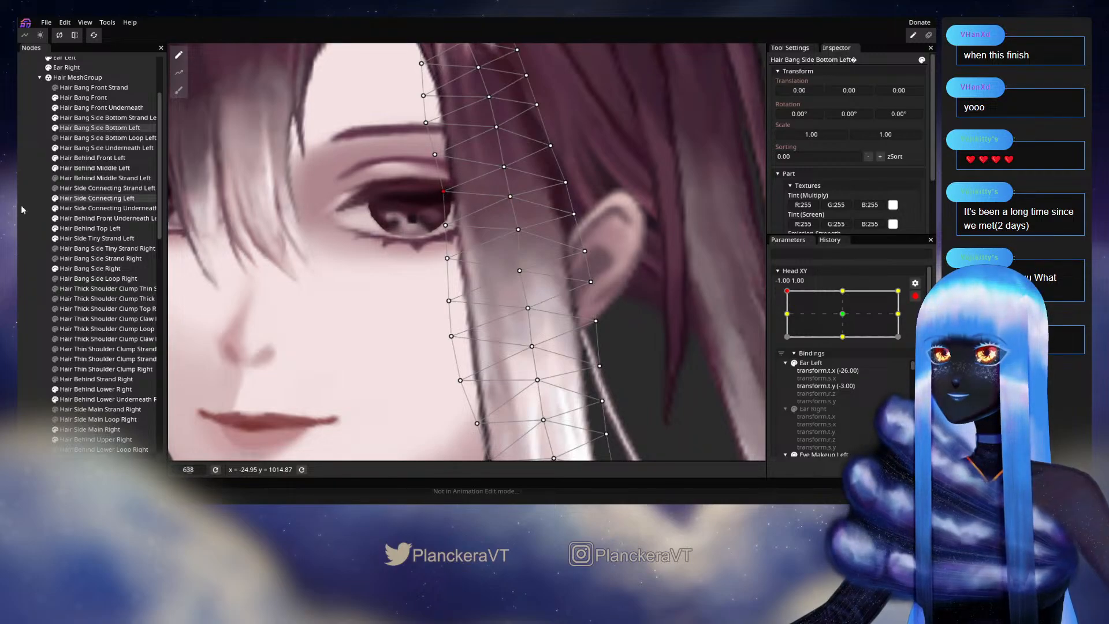
click(590, 310)
Recheck the reshaped bang by moving disarmed Head XY, re-arm it at -1.00 1.00, and examine the upper hair up close.
scroll(592, 300, down, 5)
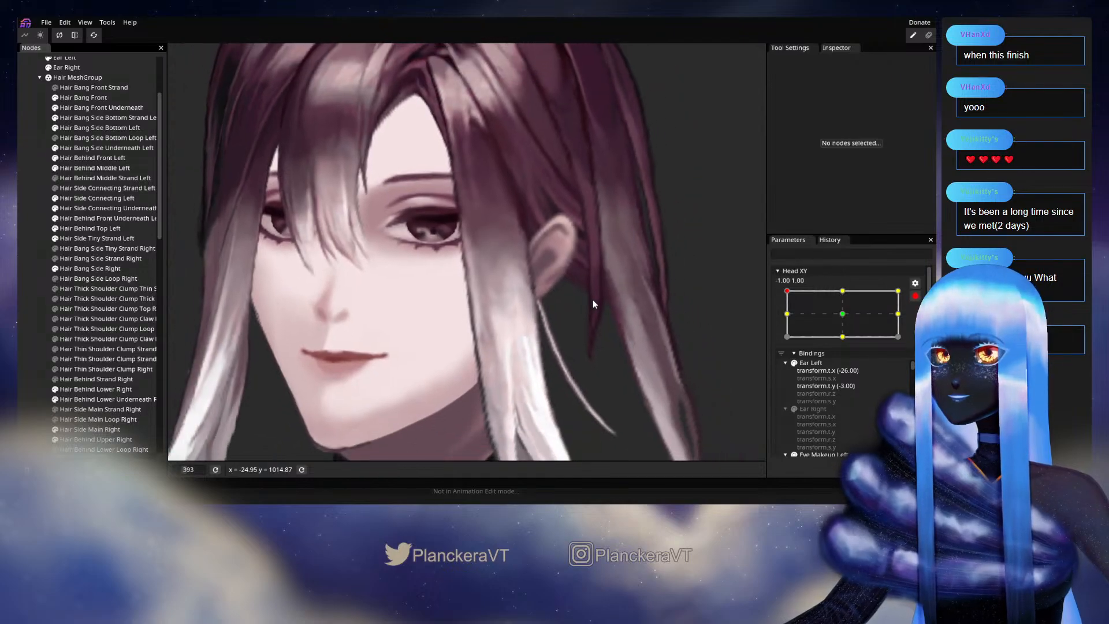
scroll(594, 300, down, 1)
drag(547, 321, 592, 304)
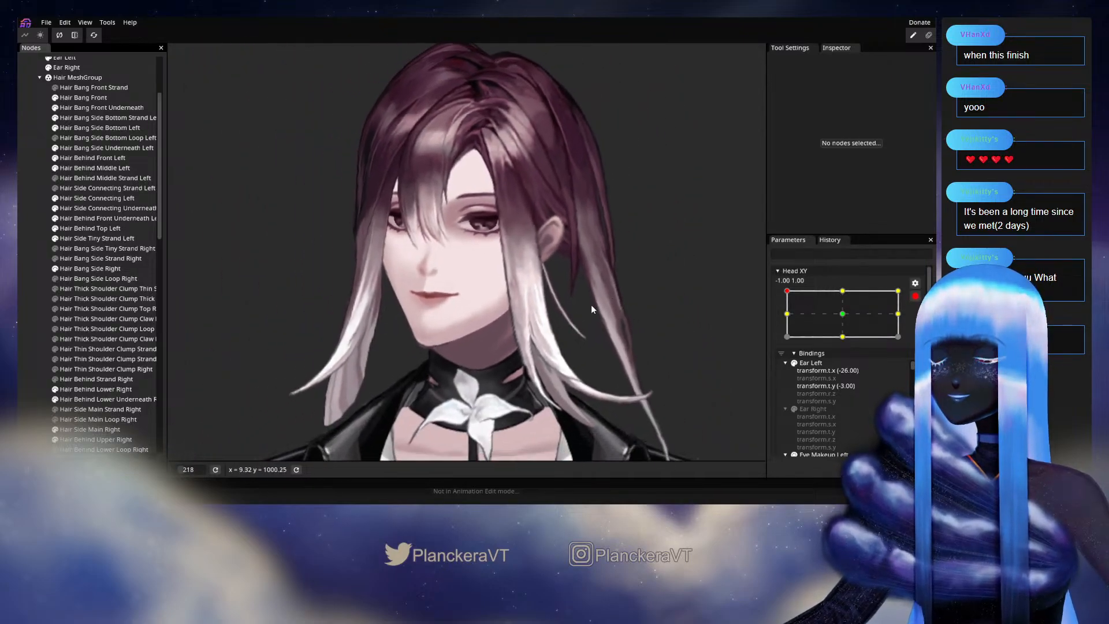
click(915, 296)
mouse_move(787, 324)
mouse_down()
mouse_move(782, 342)
mouse_move(773, 319)
mouse_up()
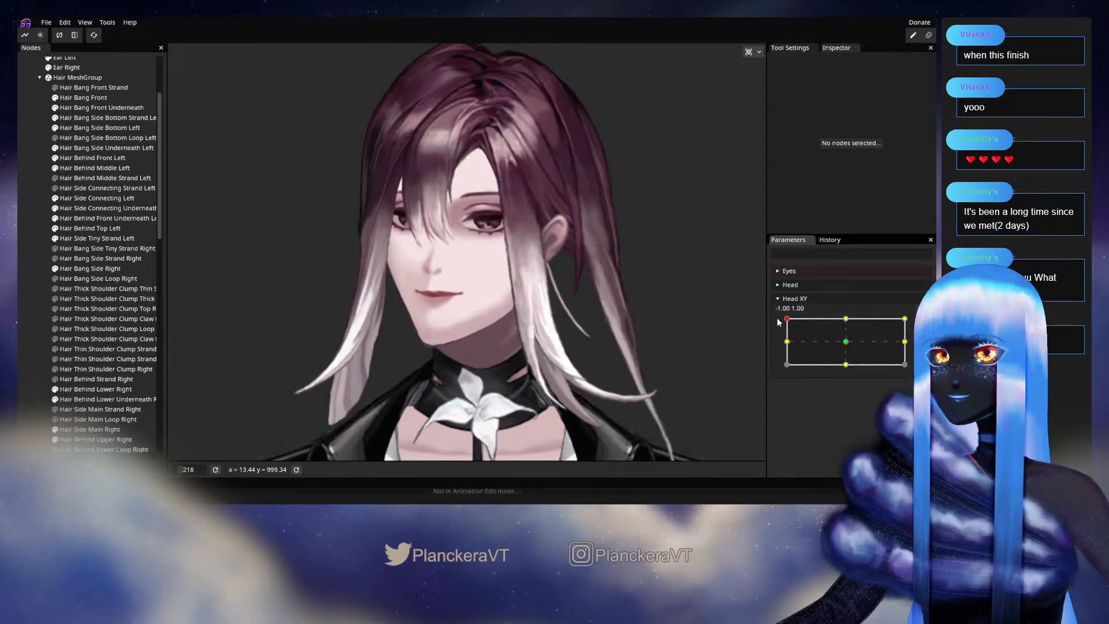
click(921, 324)
scroll(558, 289, up, 3)
scroll(558, 288, up, 3)
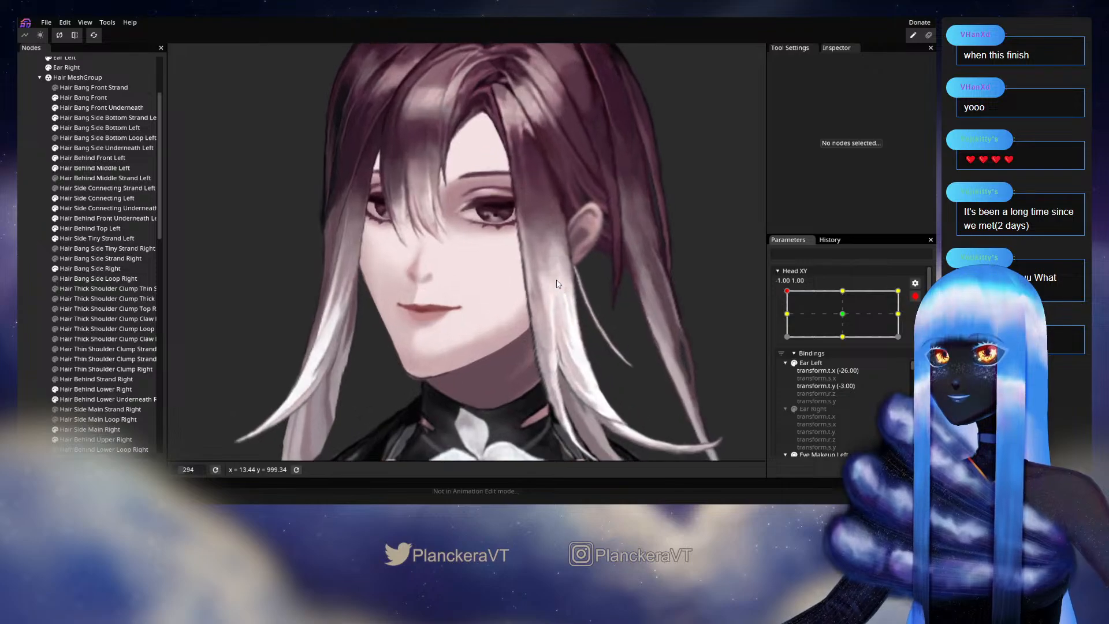
drag(558, 289, 551, 355)
scroll(551, 354, up, 5)
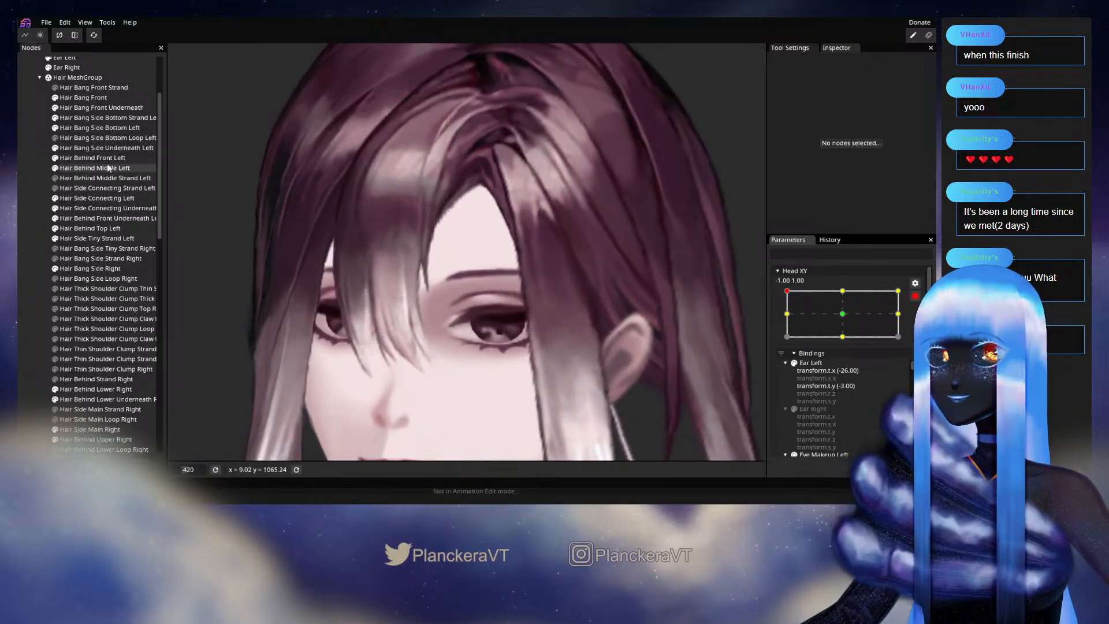
Nudge the face-side edge of the Hair Bang Side Bottom Left mesh beside the upper eyelid, and deselect the mesh.
click(98, 128)
scroll(497, 299, up, 4)
scroll(491, 297, up, 2)
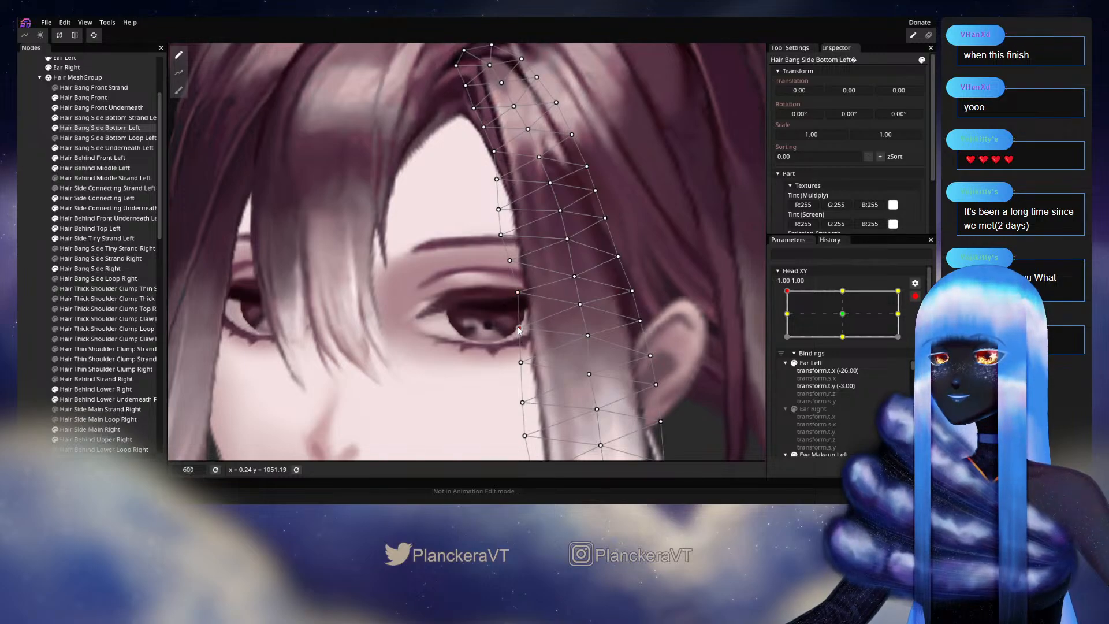
click(516, 294)
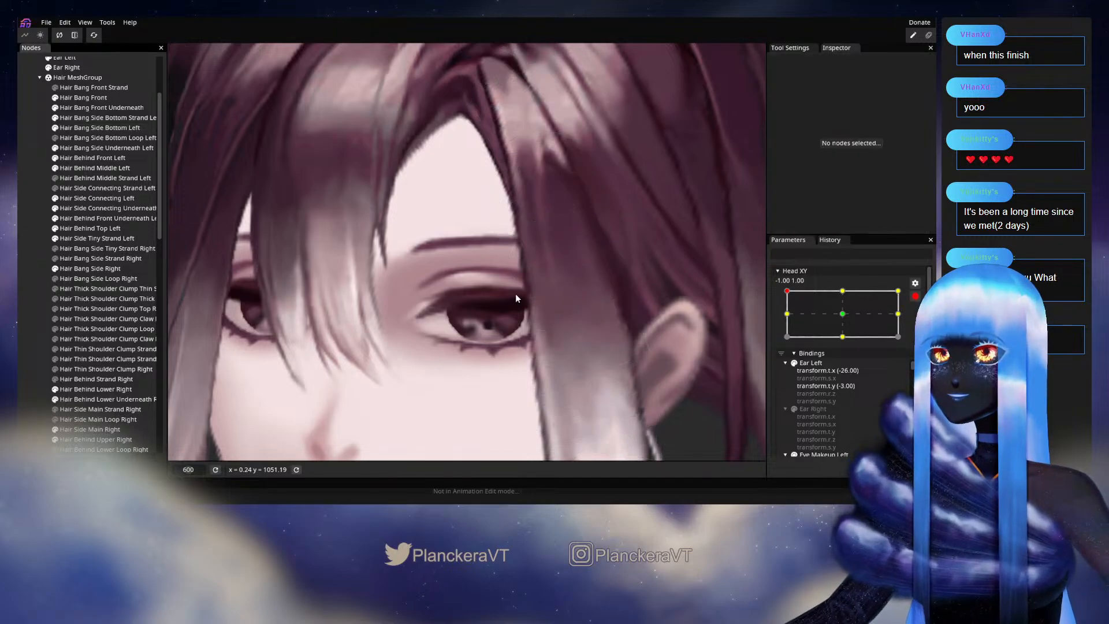
scroll(546, 293, down, 5)
scroll(555, 296, down, 5)
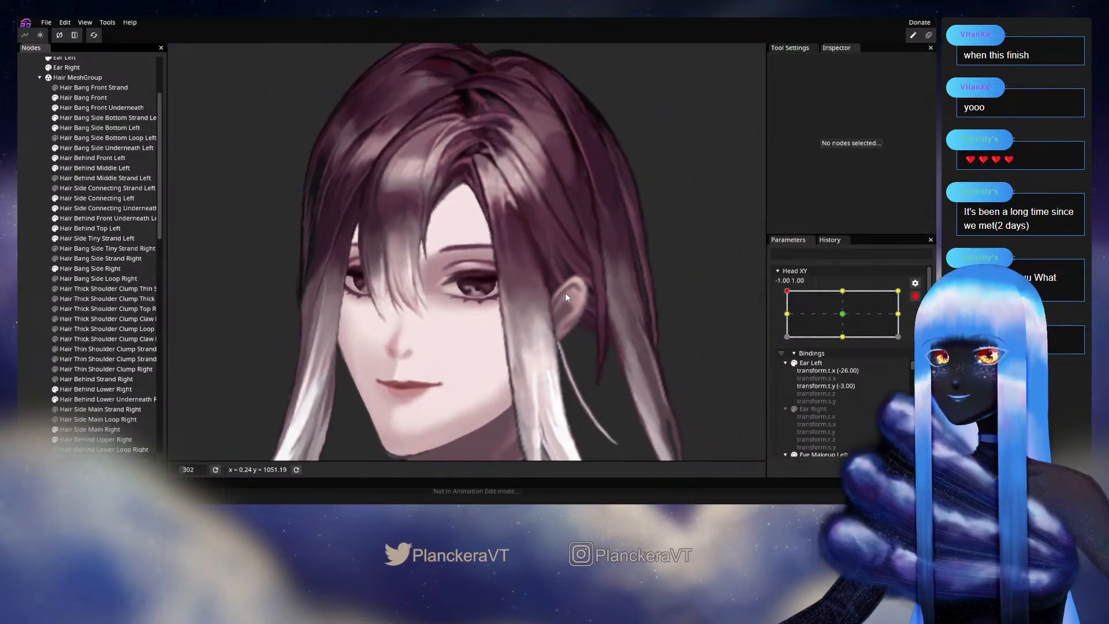
Disarm Head XY, move it around the -1.00 1.00 corner, and inspect the side bang's edge beside the eye up close.
click(911, 297)
mouse_move(787, 321)
mouse_down()
mouse_move(784, 345)
mouse_move(784, 320)
mouse_up()
scroll(567, 269, up, 5)
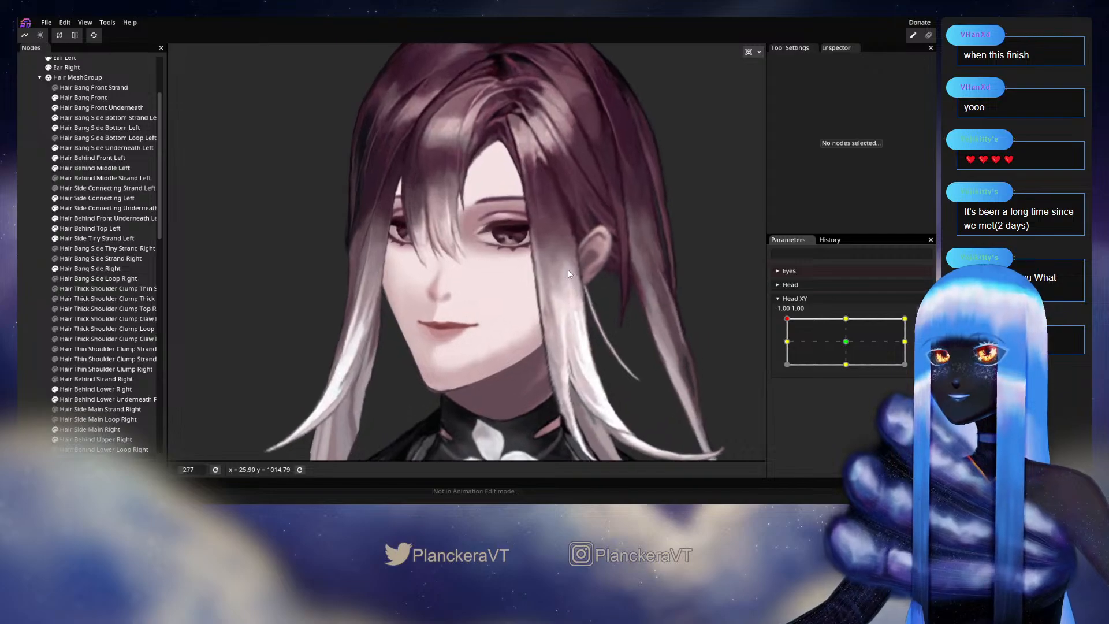
scroll(520, 331, up, 2)
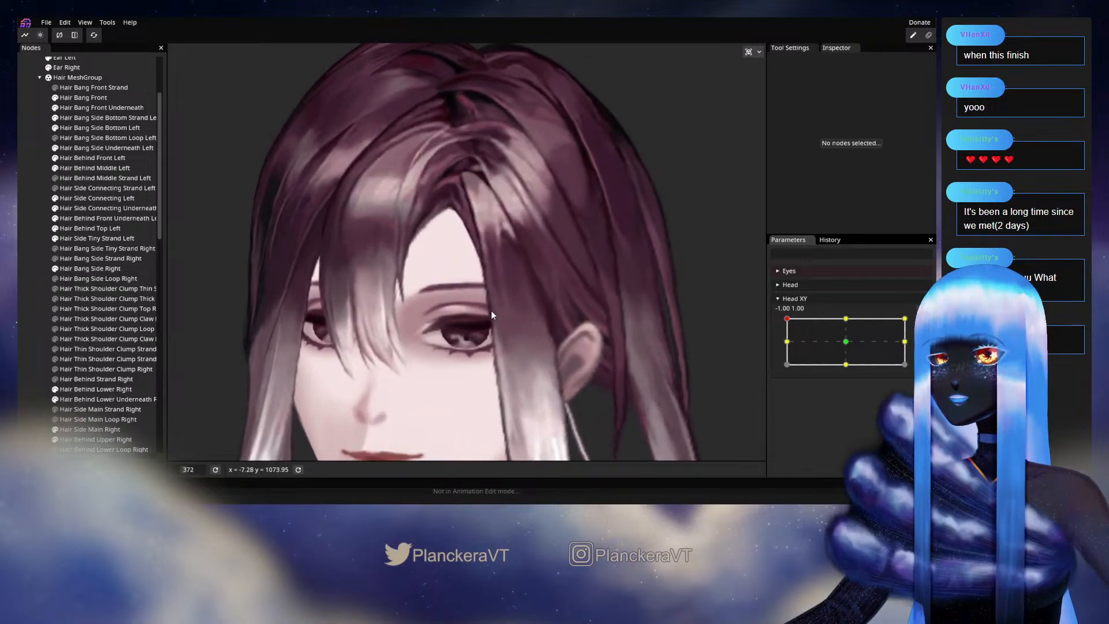
scroll(500, 327, up, 2)
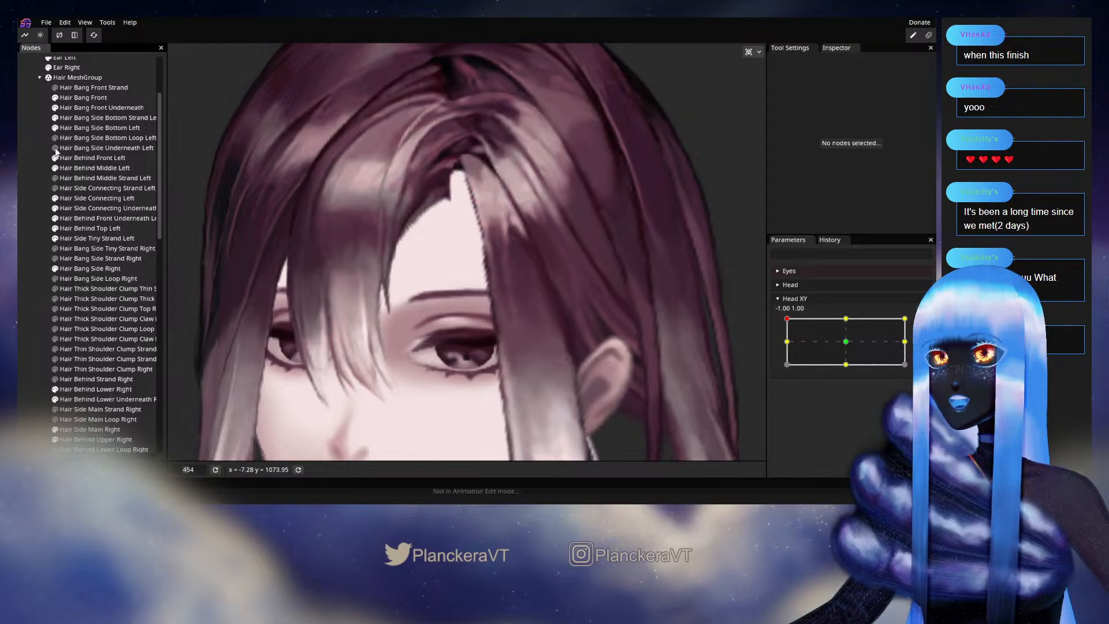
Preview Head XY near -1.00 1.00 with the Hair Bang Side Bottom Left wireframe shown, and again with the mesh deselected.
click(100, 129)
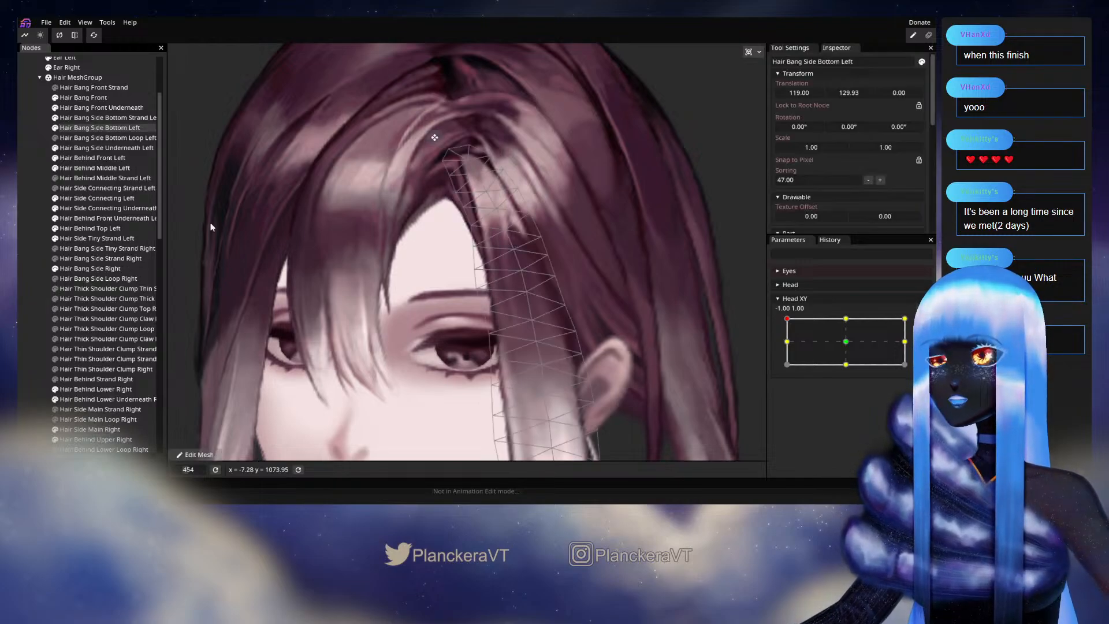
scroll(462, 260, up, 2)
mouse_move(792, 333)
mouse_down()
mouse_move(780, 342)
mouse_move(779, 317)
mouse_up()
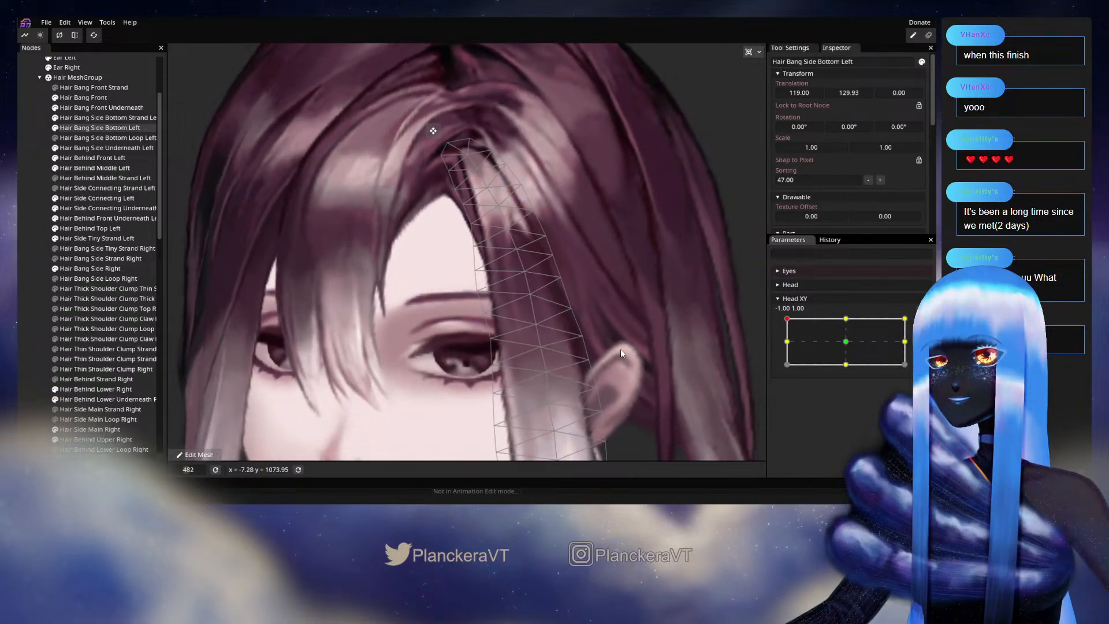
click(612, 366)
scroll(605, 366, down, 4)
scroll(521, 339, down, 3)
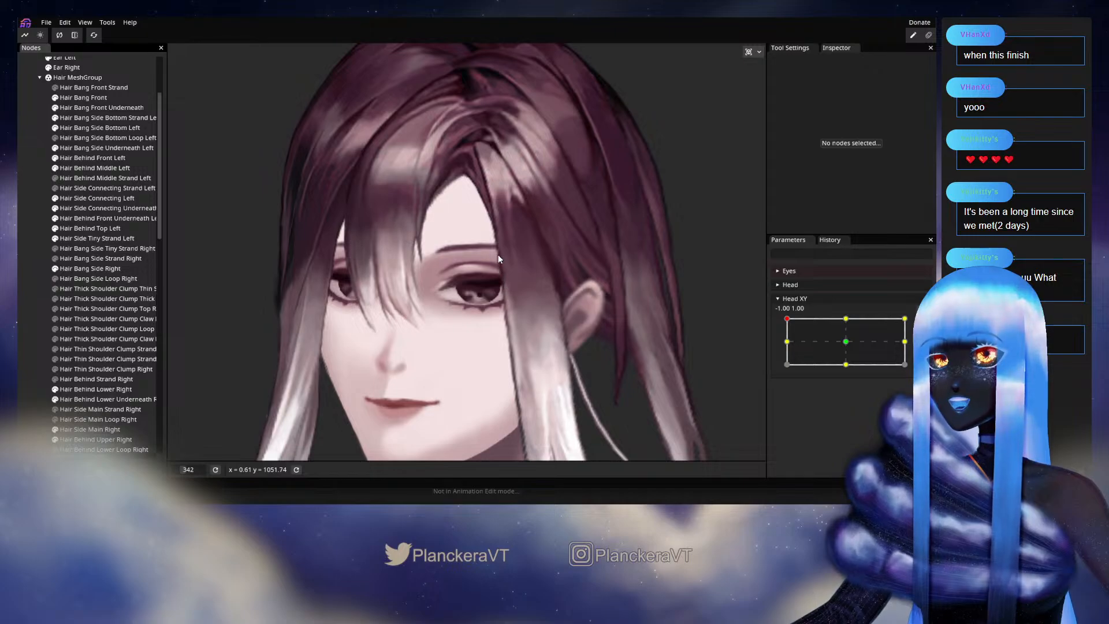
mouse_move(787, 322)
mouse_down()
mouse_move(784, 345)
mouse_move(787, 319)
mouse_up()
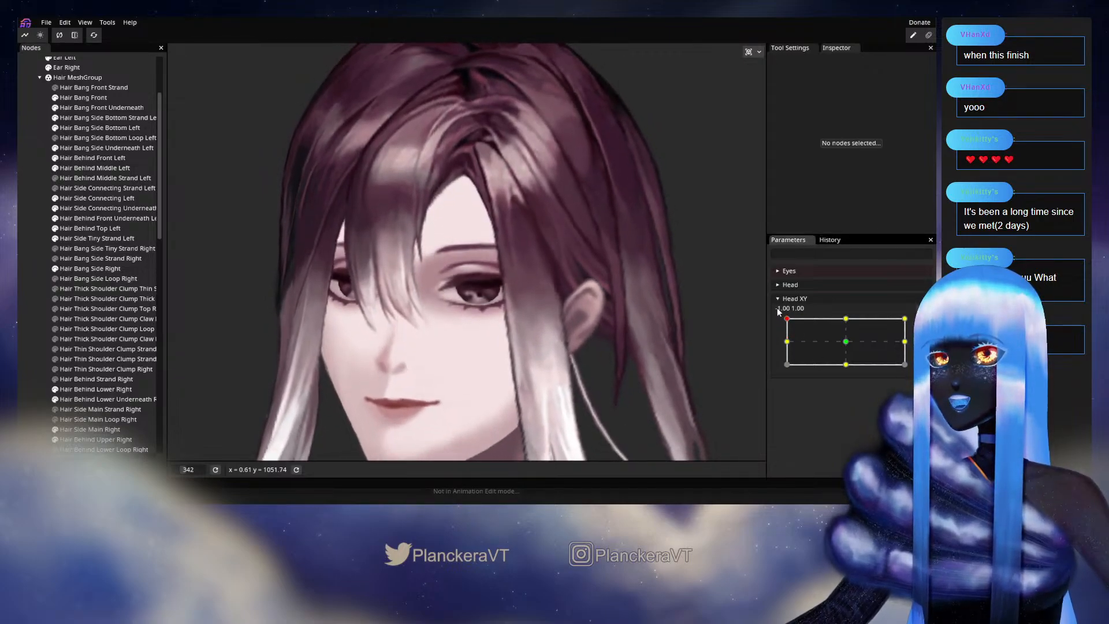
Arm Head XY at -1.00 1.00, shift the Hair Bang Side Bottom Left mesh's face-side vertices between eyebrow and eye slightly, and deselect it.
scroll(561, 349, up, 5)
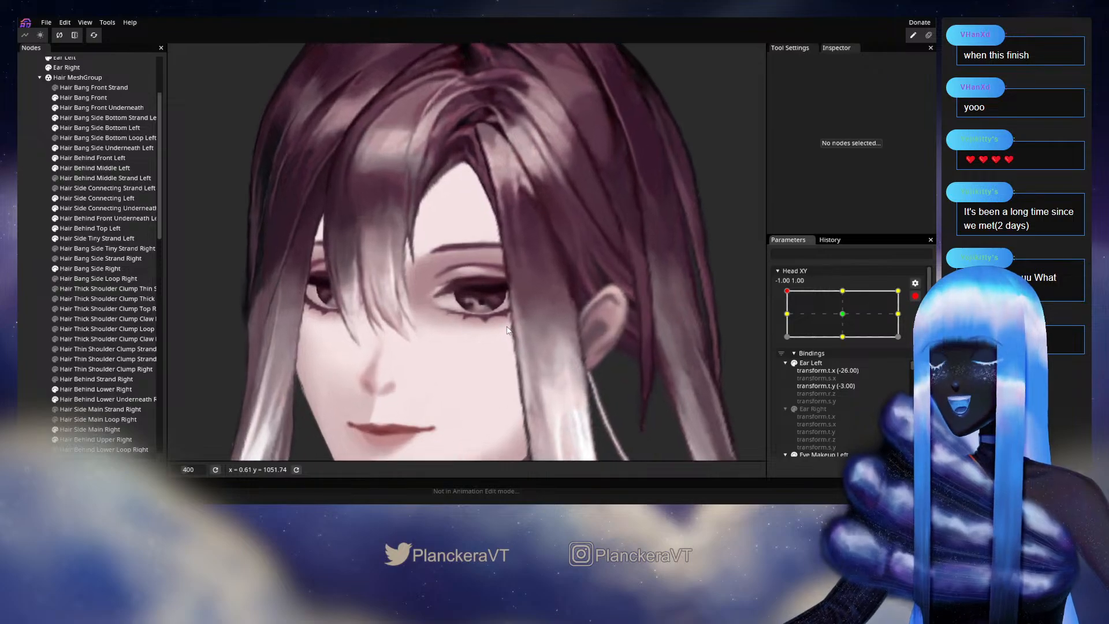
click(92, 127)
scroll(484, 304, up, 1)
scroll(483, 303, up, 1)
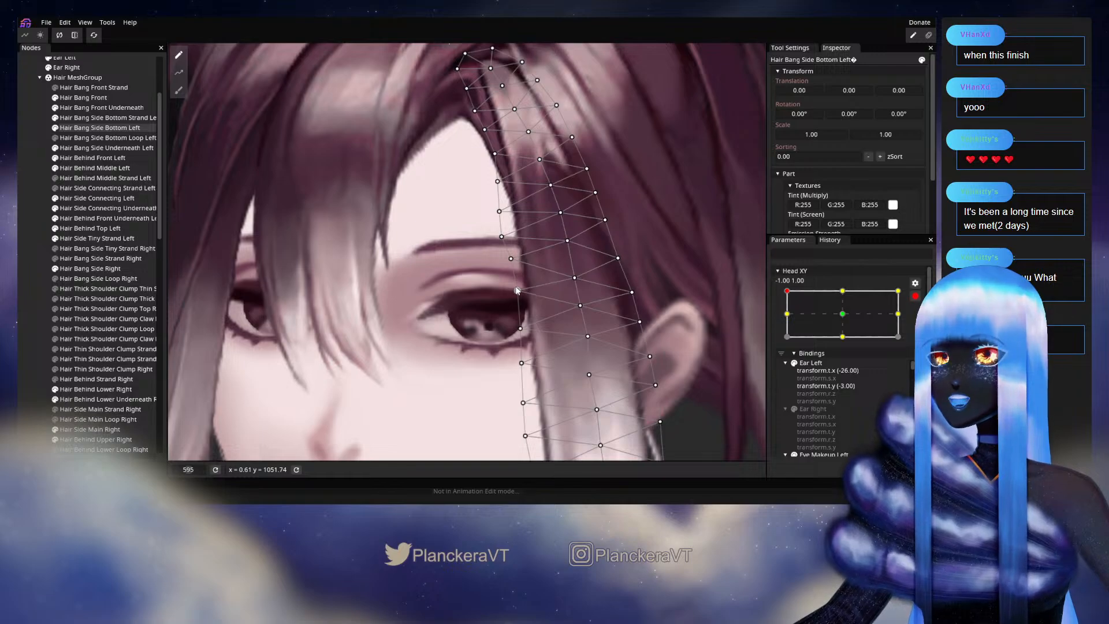
drag(511, 259, 513, 264)
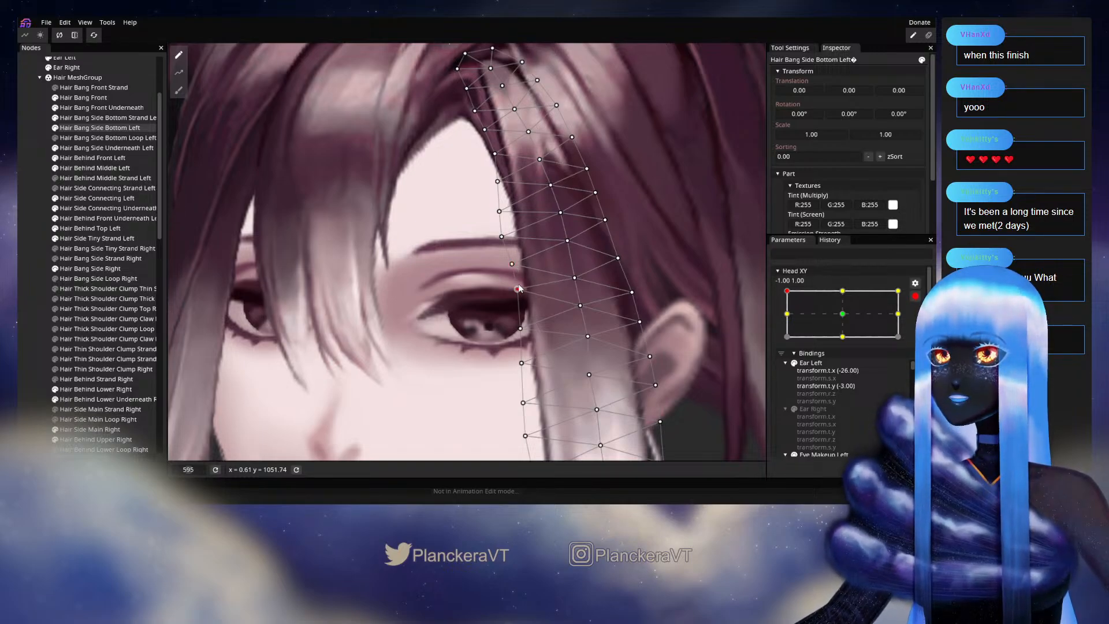
click(40, 244)
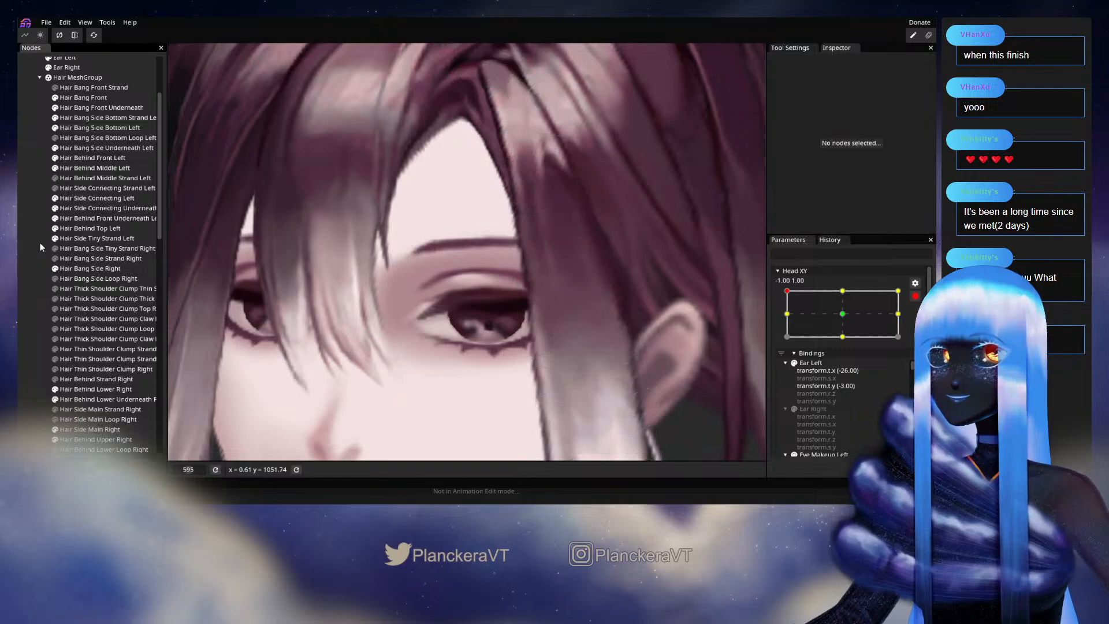
Disarm Head XY, check the adjusted bang's movement near the -1.00 1.00 corner, and arm that keypoint again.
scroll(591, 325, down, 3)
scroll(568, 349, down, 3)
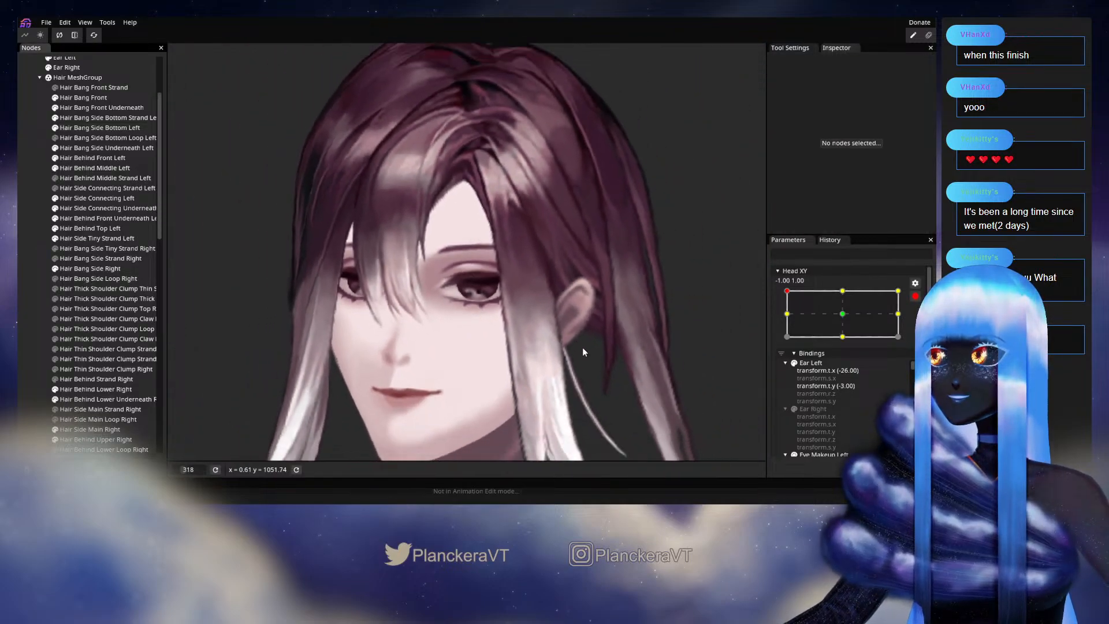
click(915, 296)
drag(788, 323, 785, 317)
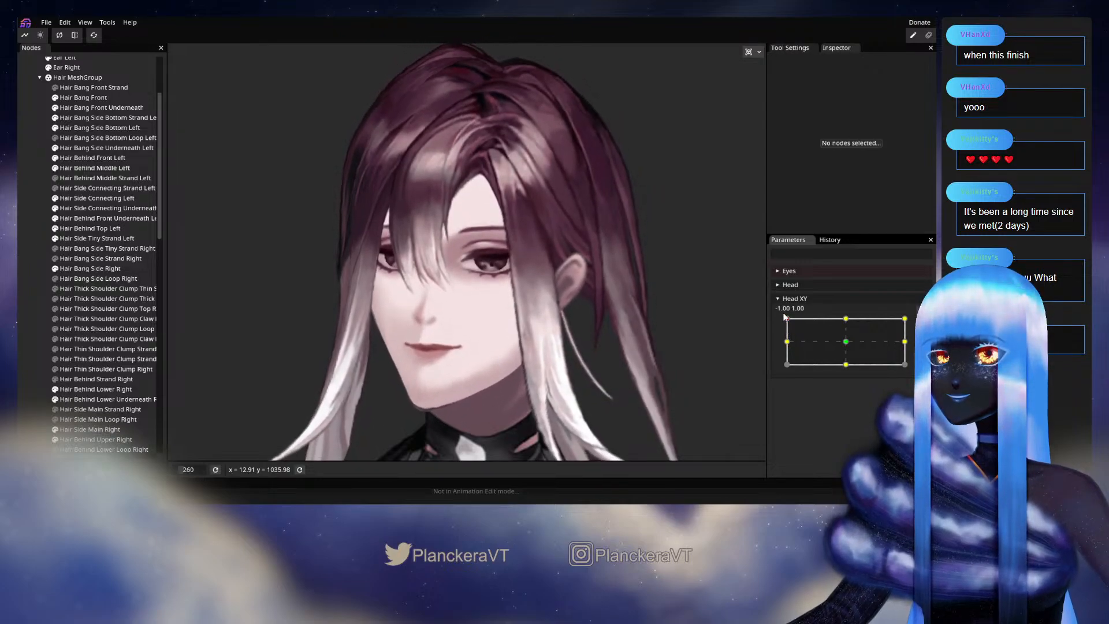
click(915, 324)
Raise the face-side vertices of the Hair Bang Side Bottom Left mesh beside the eye slightly, save the project, and deselect the mesh.
scroll(488, 326, up, 5)
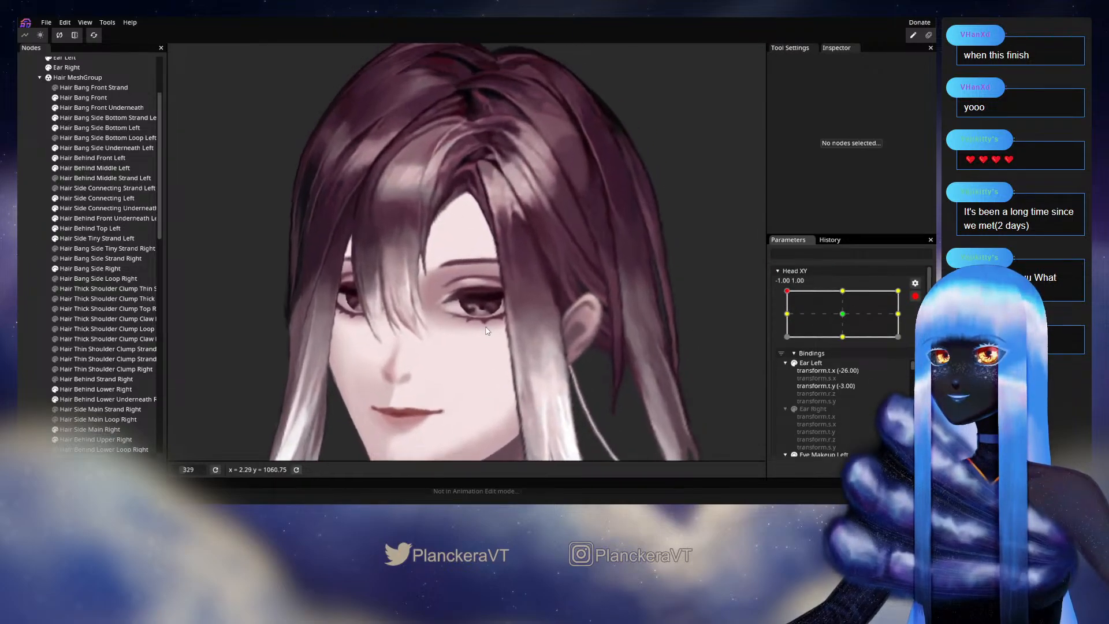
scroll(489, 326, up, 3)
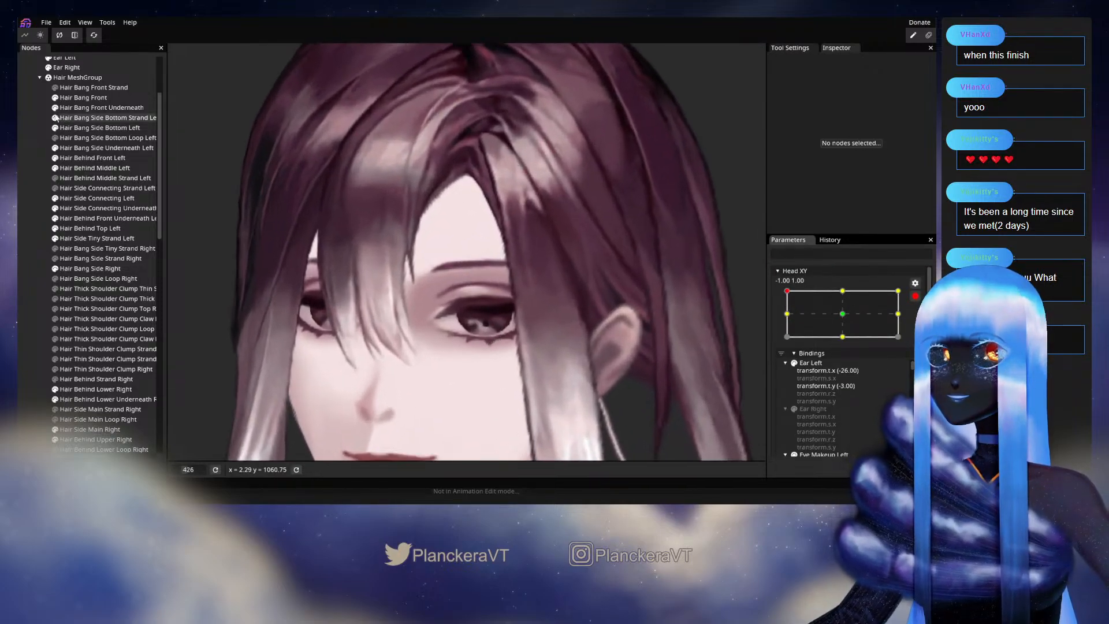
click(89, 127)
scroll(506, 311, up, 1)
scroll(506, 310, up, 2)
click(569, 297)
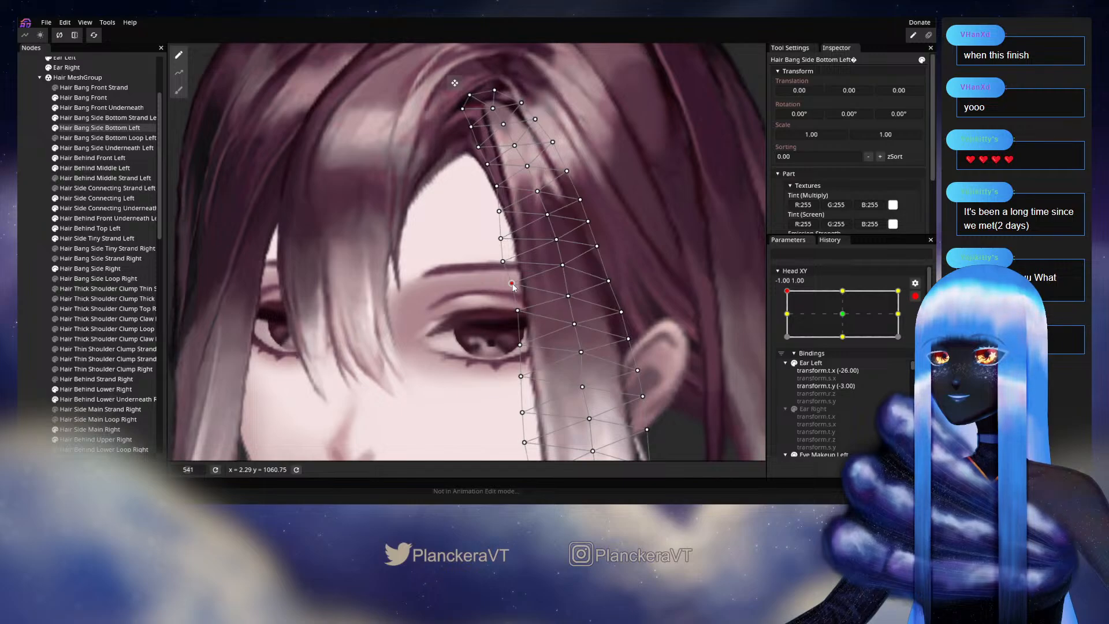
click(517, 309)
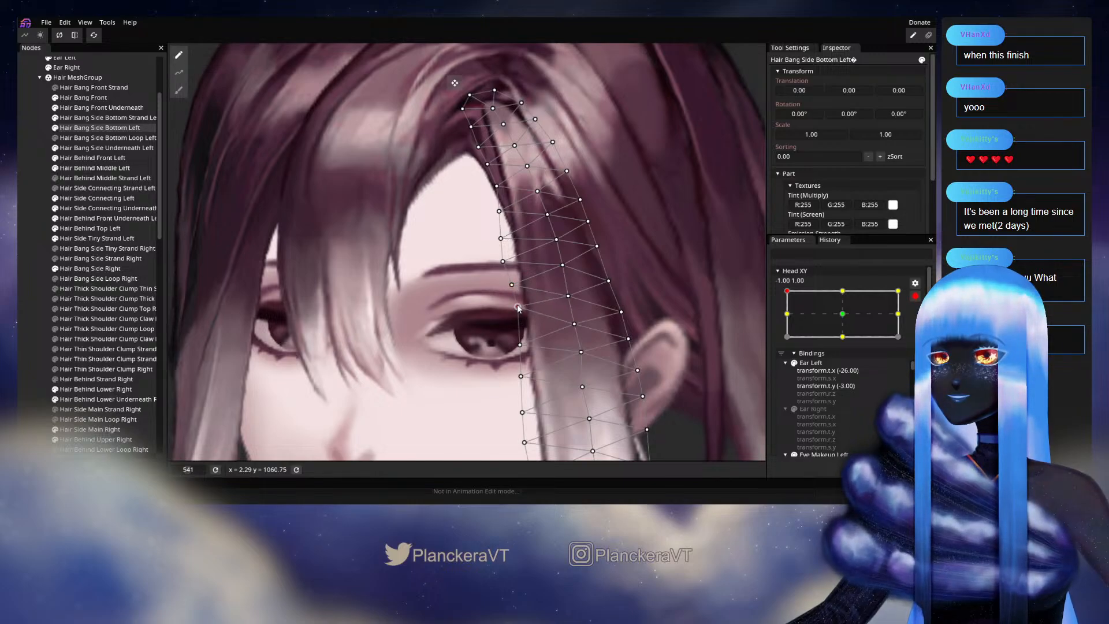
drag(518, 308, 517, 305)
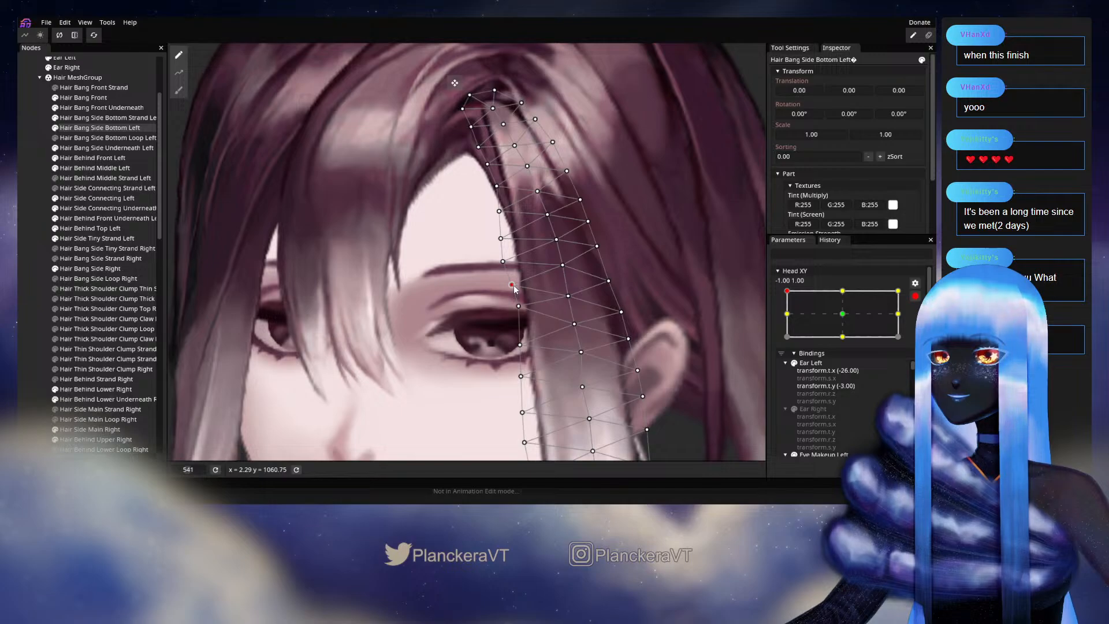
key(ctrl+s)
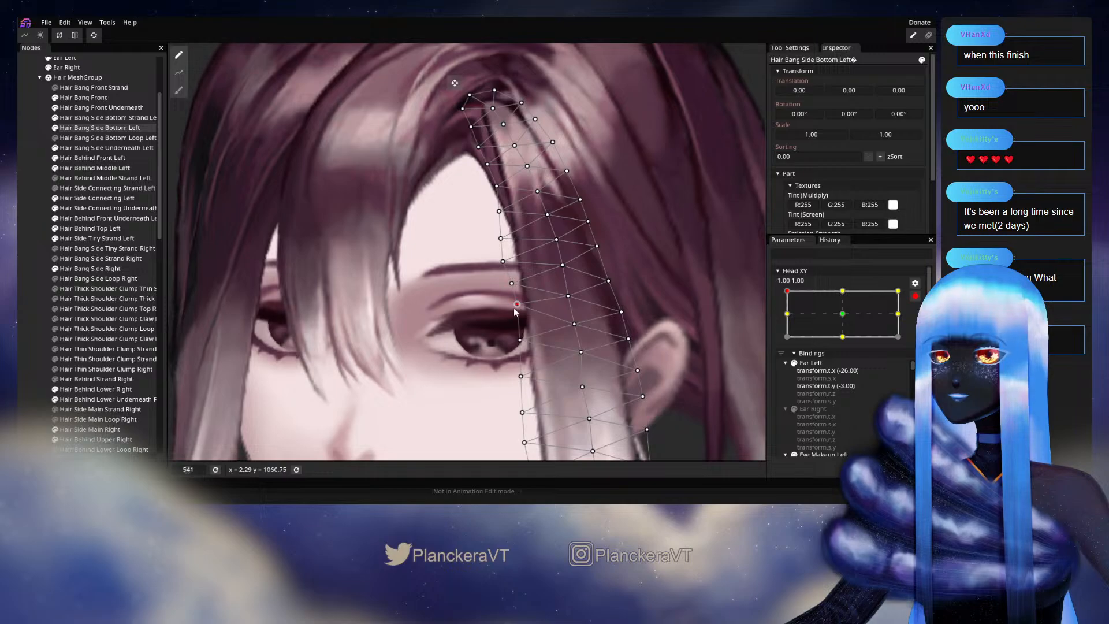
click(558, 306)
Preview the whole head with Head XY disarmed and moved around -1.00 1.00, and re-arm it there.
scroll(555, 305, down, 5)
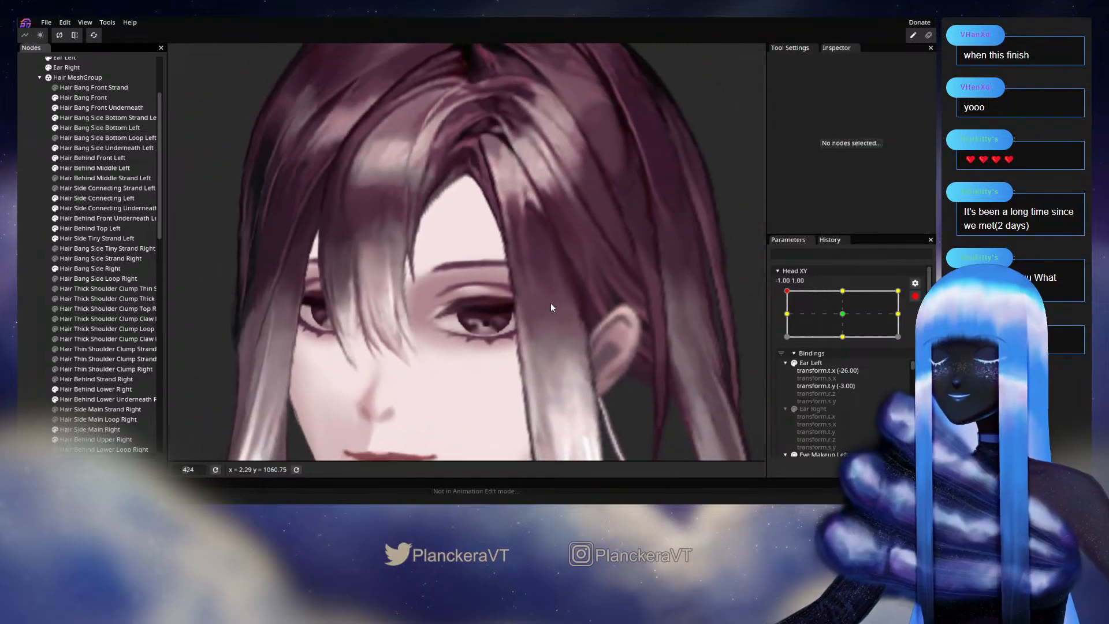
scroll(555, 310, down, 3)
scroll(706, 304, down, 1)
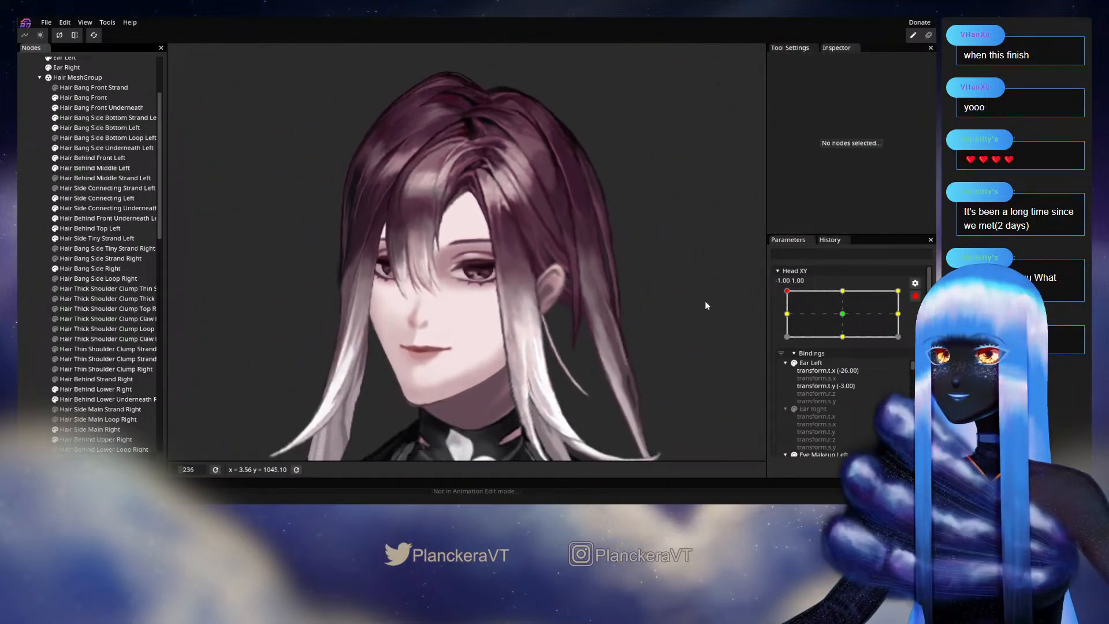
click(915, 296)
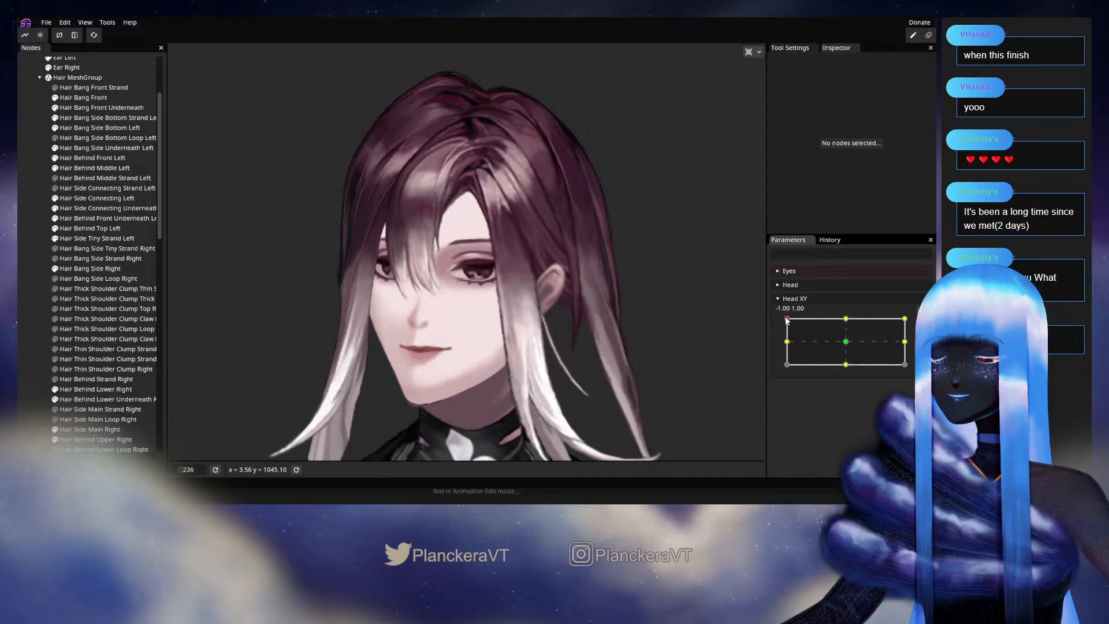
mouse_move(787, 319)
mouse_down()
mouse_move(786, 343)
mouse_move(786, 320)
mouse_up()
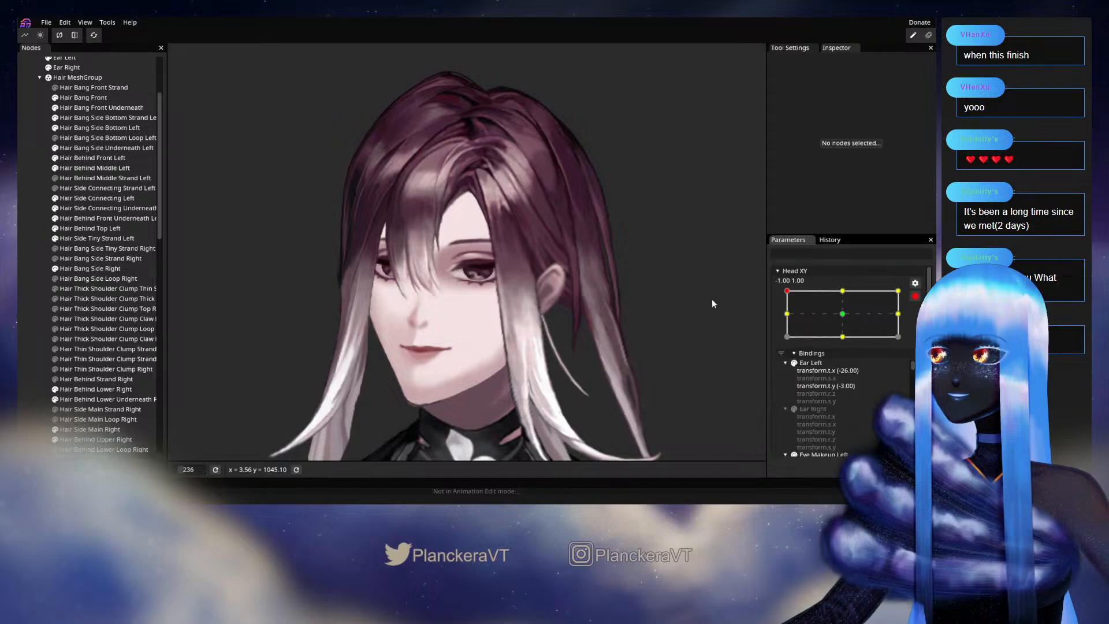
Move the face-side vertices of the Hair Bang Side Bottom Left mesh upward around the eyebrow and lower forehead, and deselect it.
scroll(522, 297, up, 5)
scroll(522, 297, up, 3)
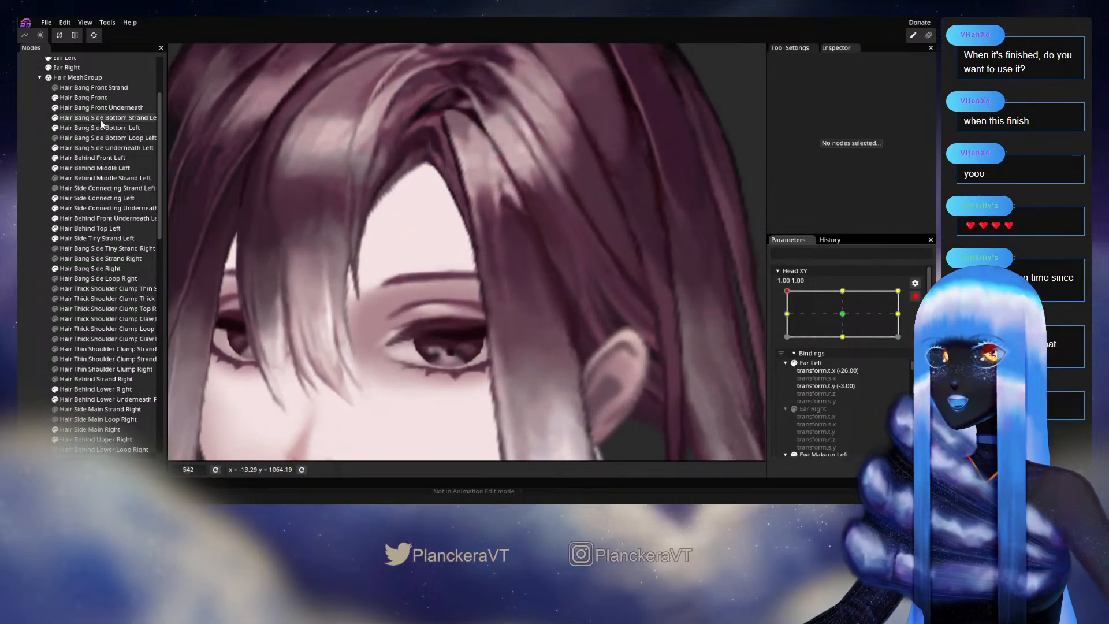
click(104, 128)
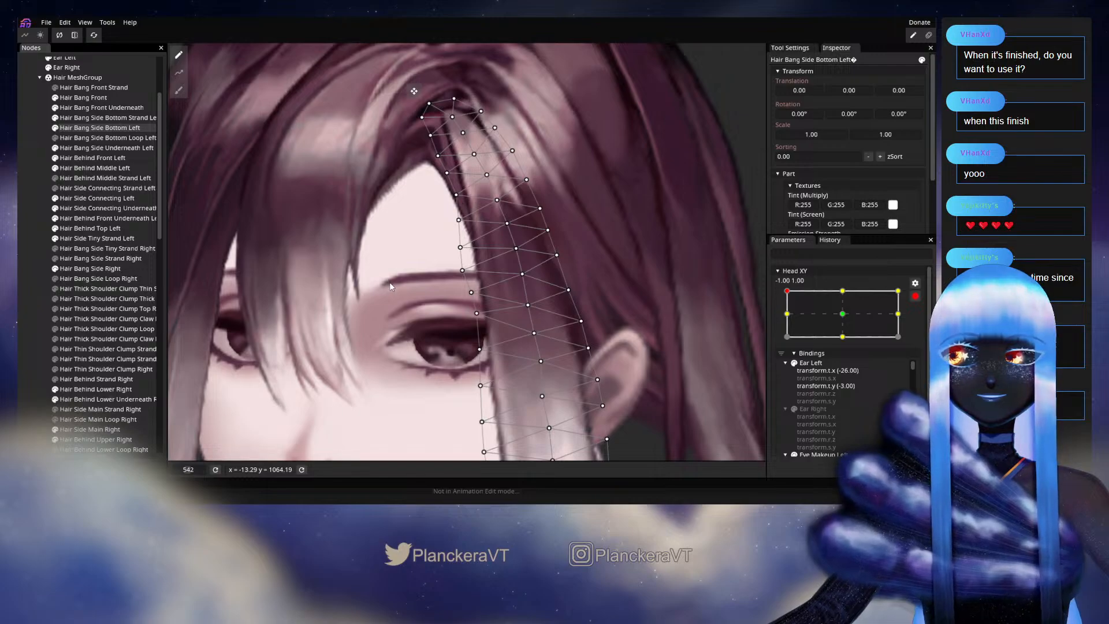
scroll(409, 311, up, 3)
drag(450, 306, 463, 328)
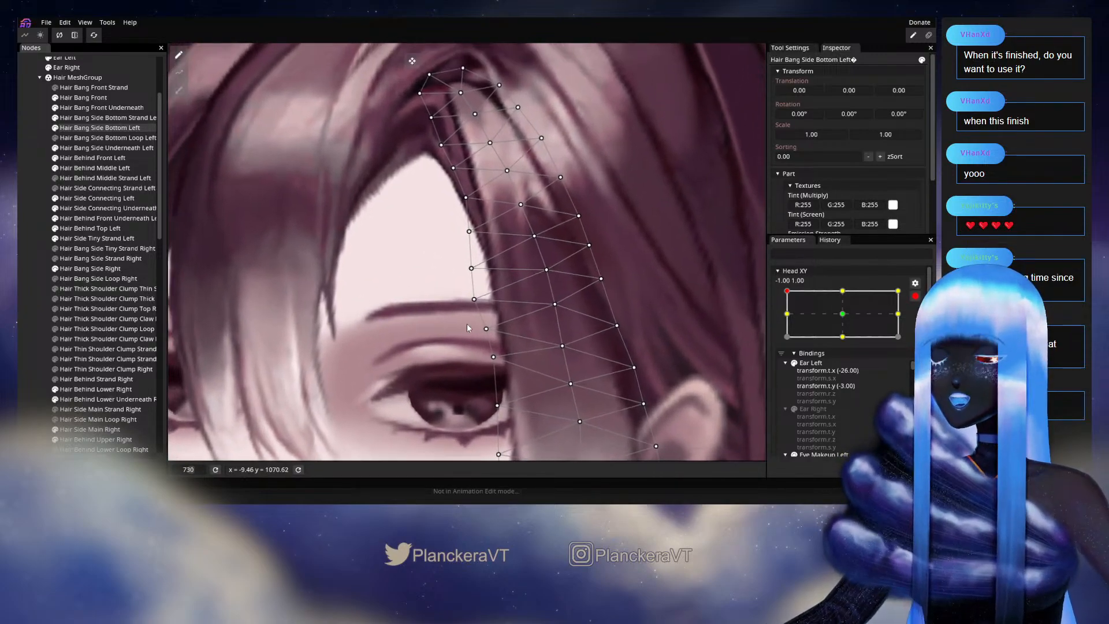
click(474, 300)
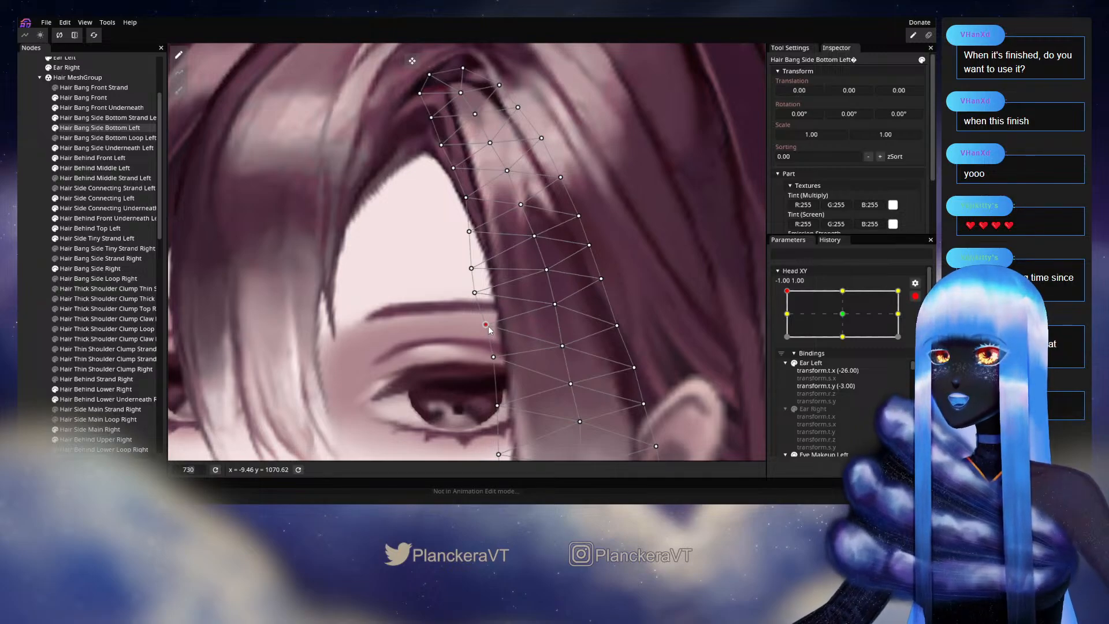
click(471, 268)
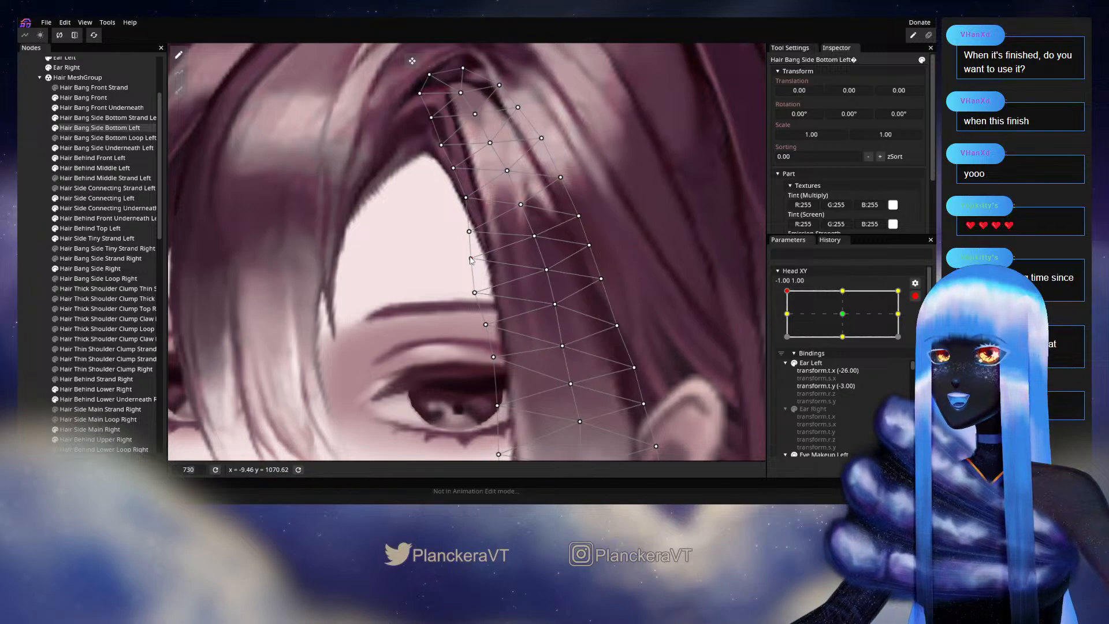
click(32, 235)
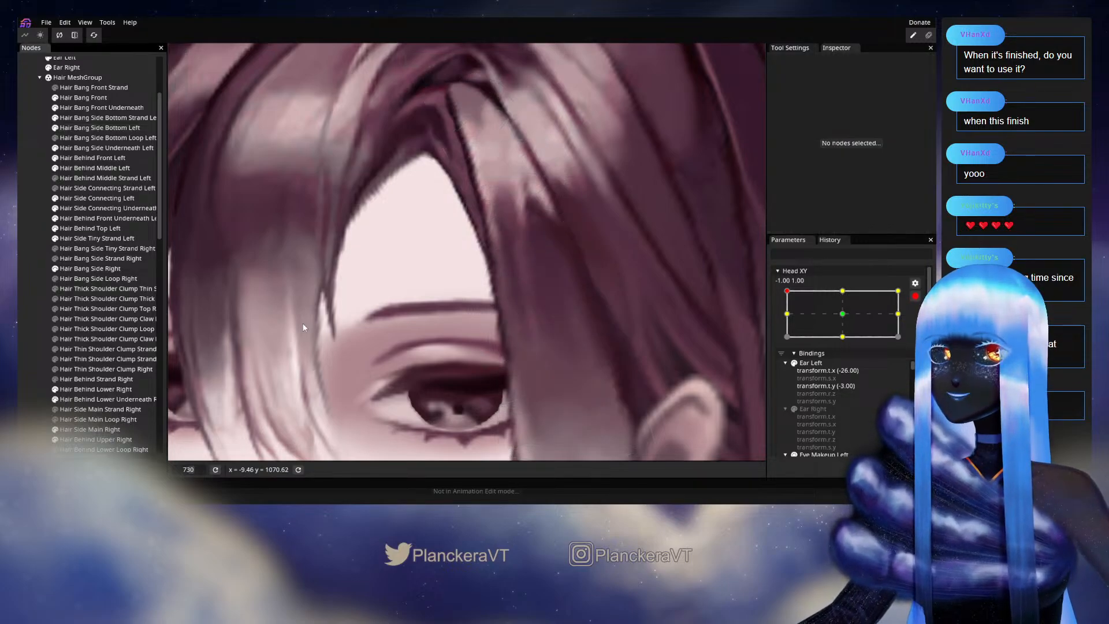
Preview the whole head with Head XY disarmed and moved slightly below -1.00 1.00, and re-arm that keypoint.
scroll(569, 330, down, 5)
scroll(574, 341, down, 4)
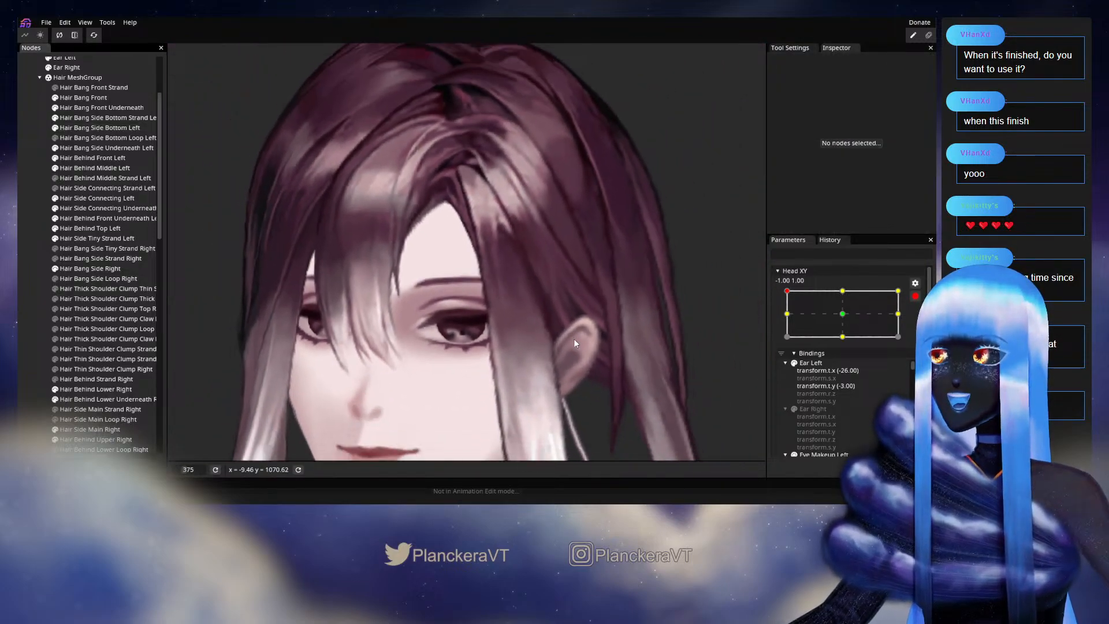
scroll(575, 339, down, 3)
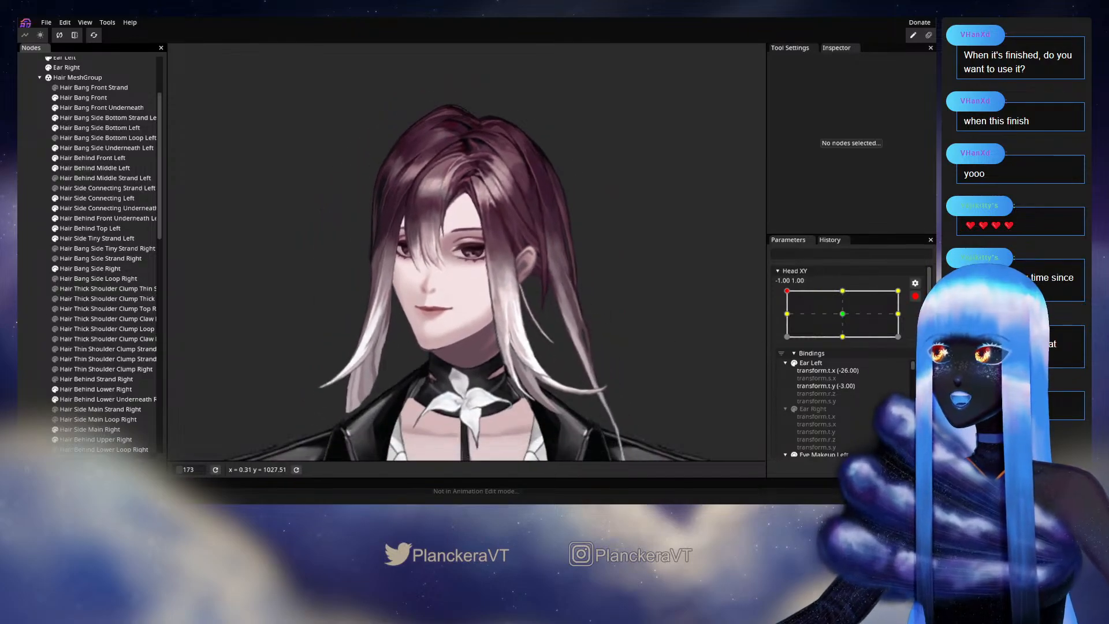
click(915, 297)
drag(620, 324, 636, 338)
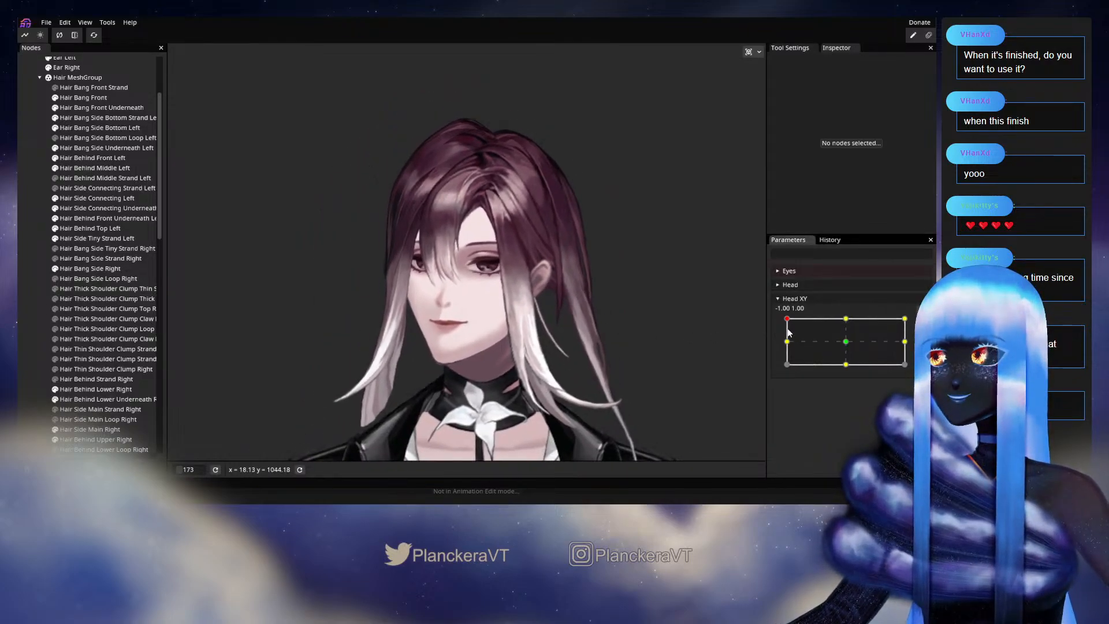
mouse_move(789, 332)
mouse_down()
mouse_move(783, 345)
mouse_move(786, 318)
mouse_up()
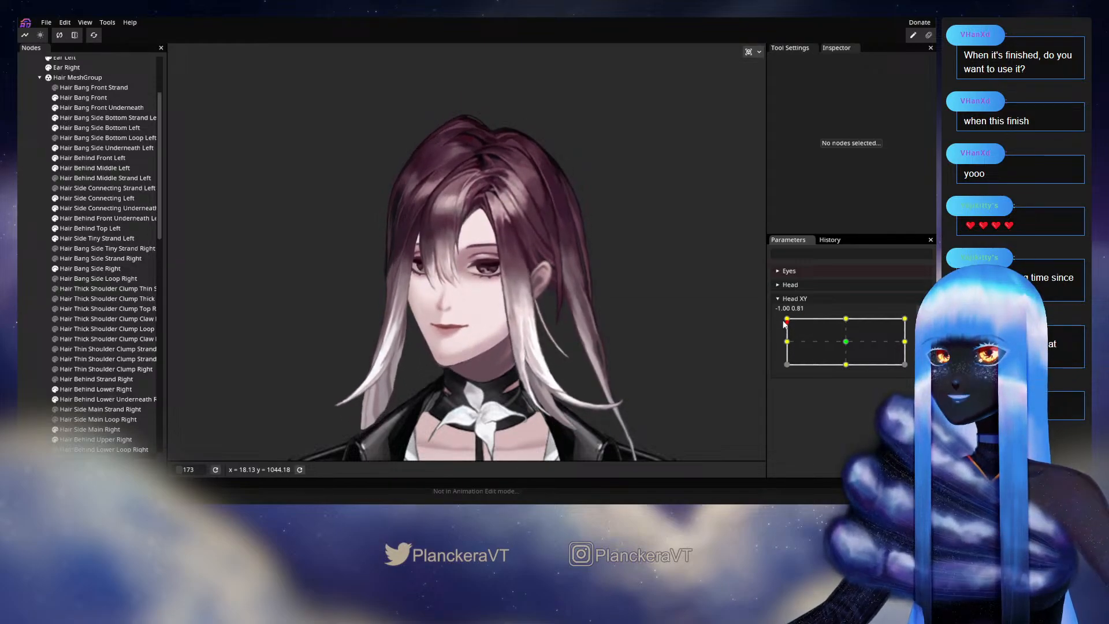
click(915, 329)
Nudge the face-side vertices of the Hair Bang Side Bottom Left mesh between the eyebrow and outer eye corner, and deselect it.
scroll(539, 327, up, 5)
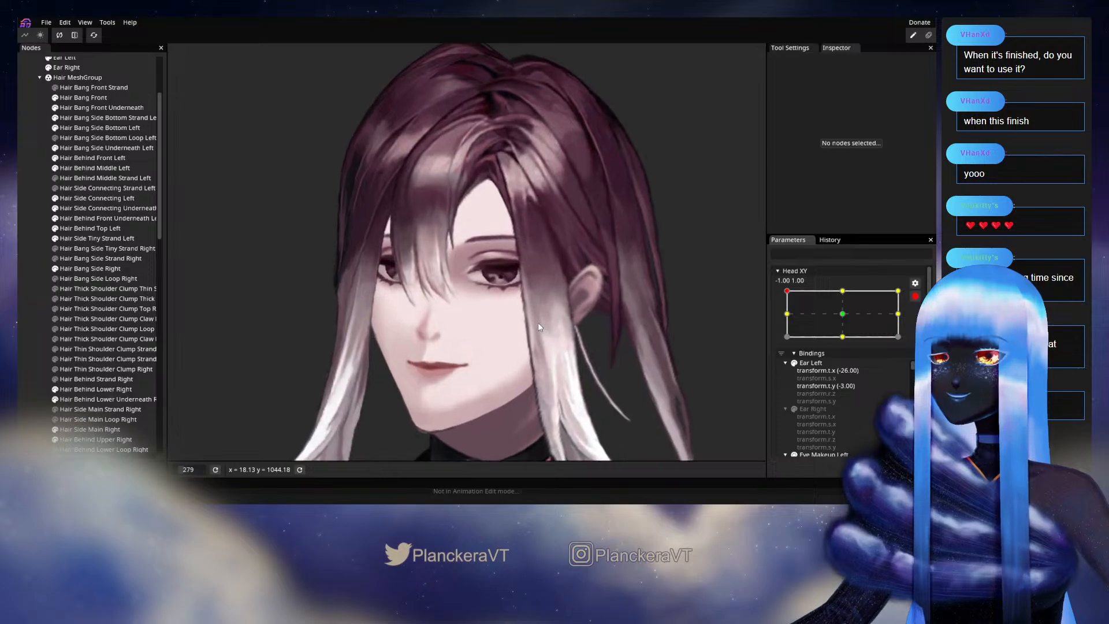
scroll(539, 327, up, 4)
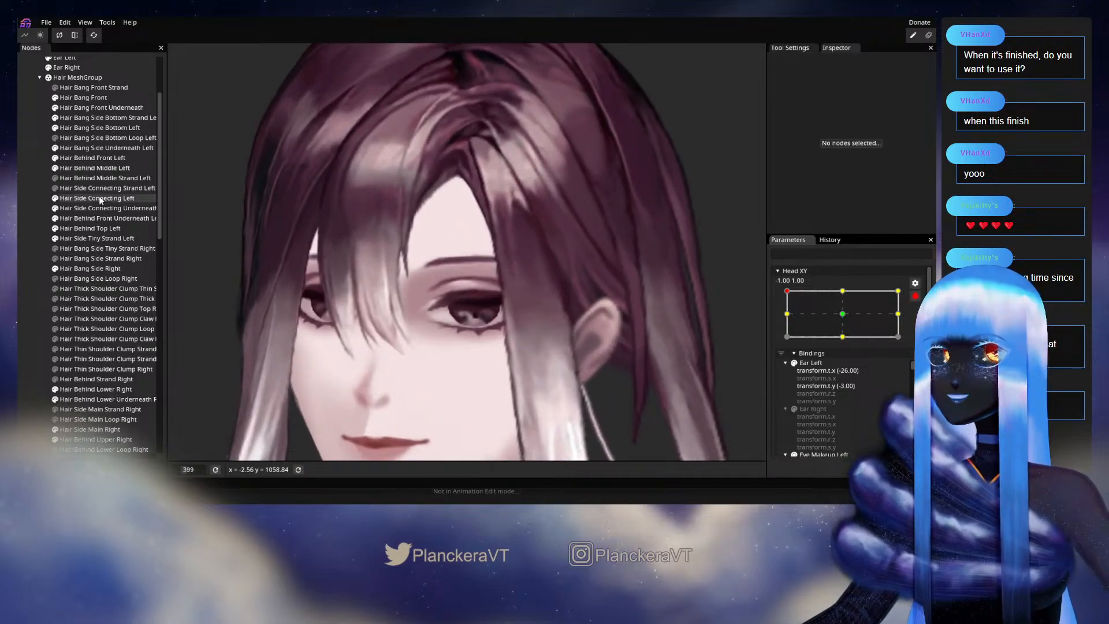
click(95, 128)
scroll(480, 306, up, 2)
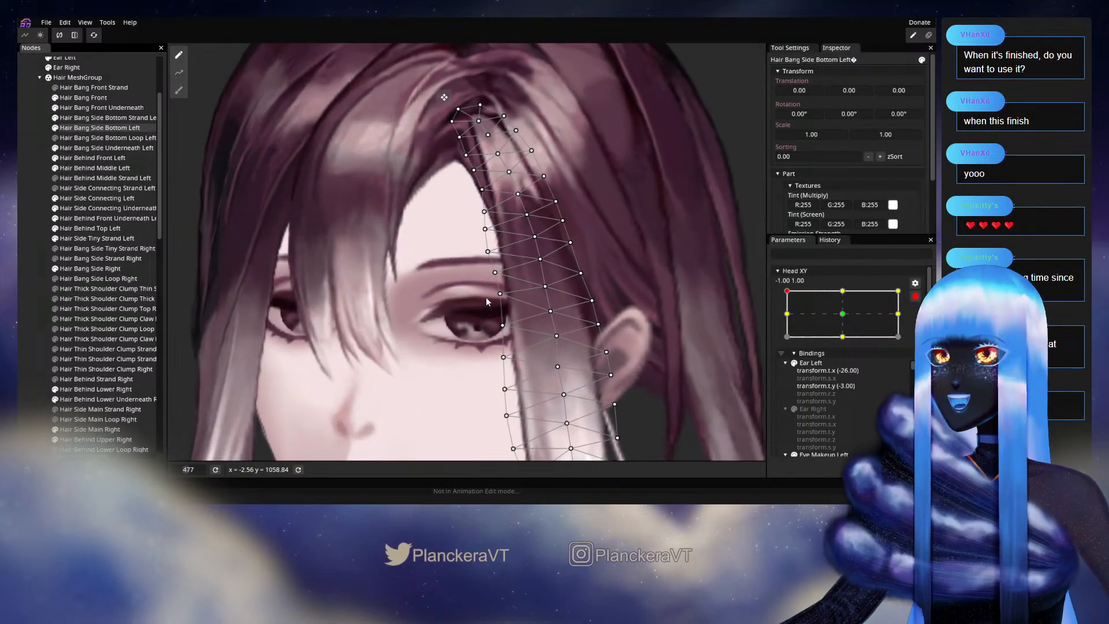
scroll(486, 301, up, 1)
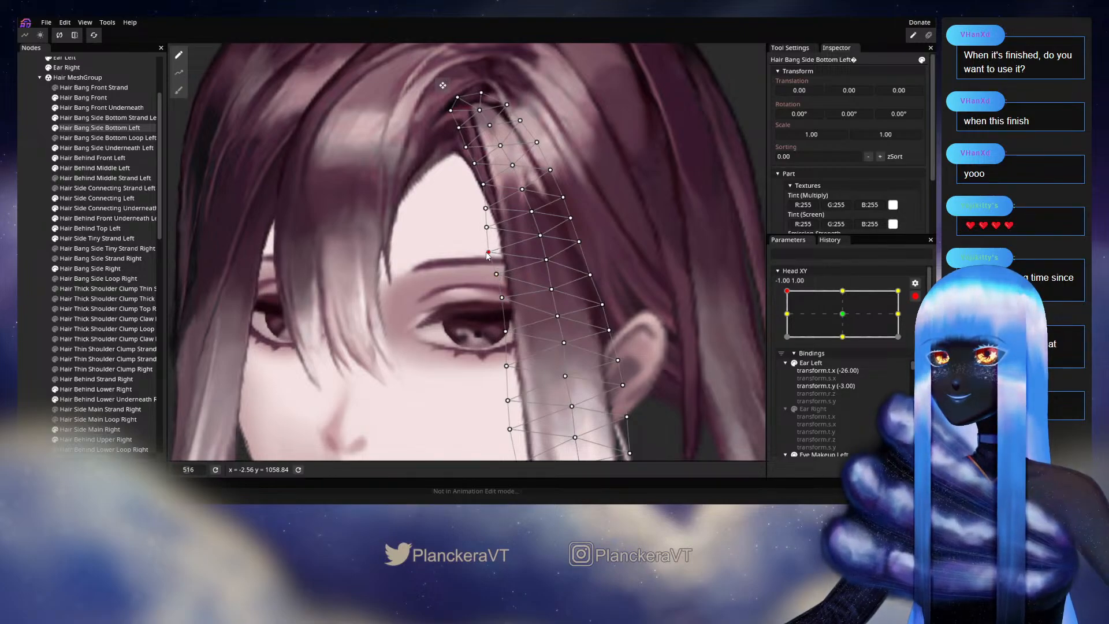
click(583, 306)
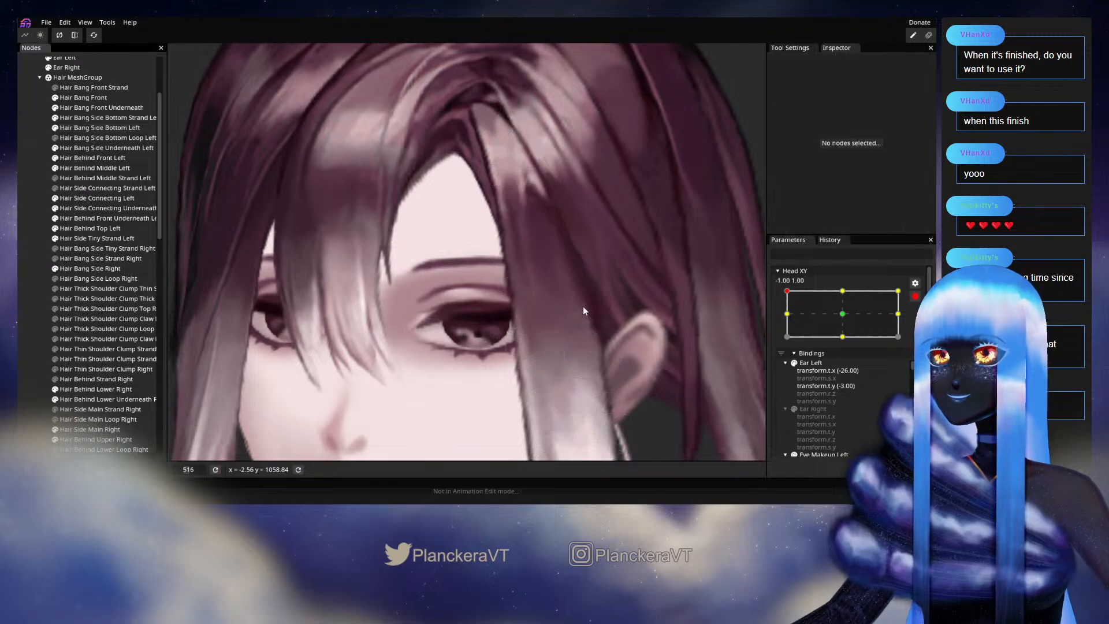
Disarm Head XY, check the bang's edge beside the eye in motion near -1.00 1.00, and arm the keypoint again.
scroll(578, 335, down, 4)
scroll(577, 336, down, 3)
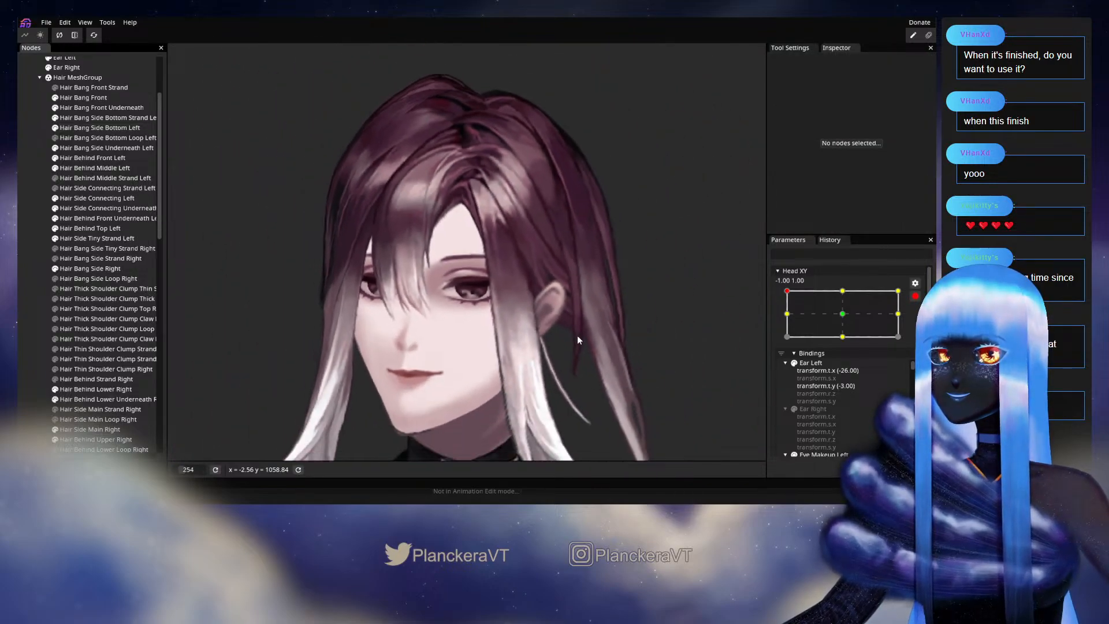
click(916, 296)
mouse_move(787, 321)
mouse_down()
mouse_move(782, 344)
mouse_move(786, 318)
mouse_up()
click(922, 324)
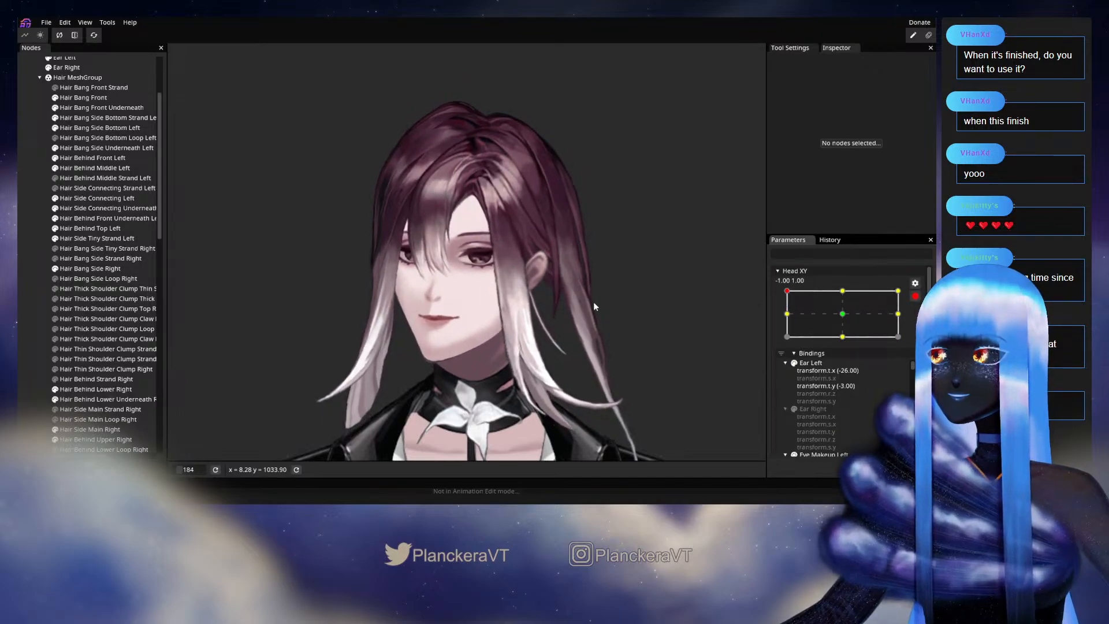
Fine-tune the Hair Bang Side Bottom Left mesh's face-side vertex beside the upper eyelid, and deselect the mesh.
scroll(593, 306, up, 6)
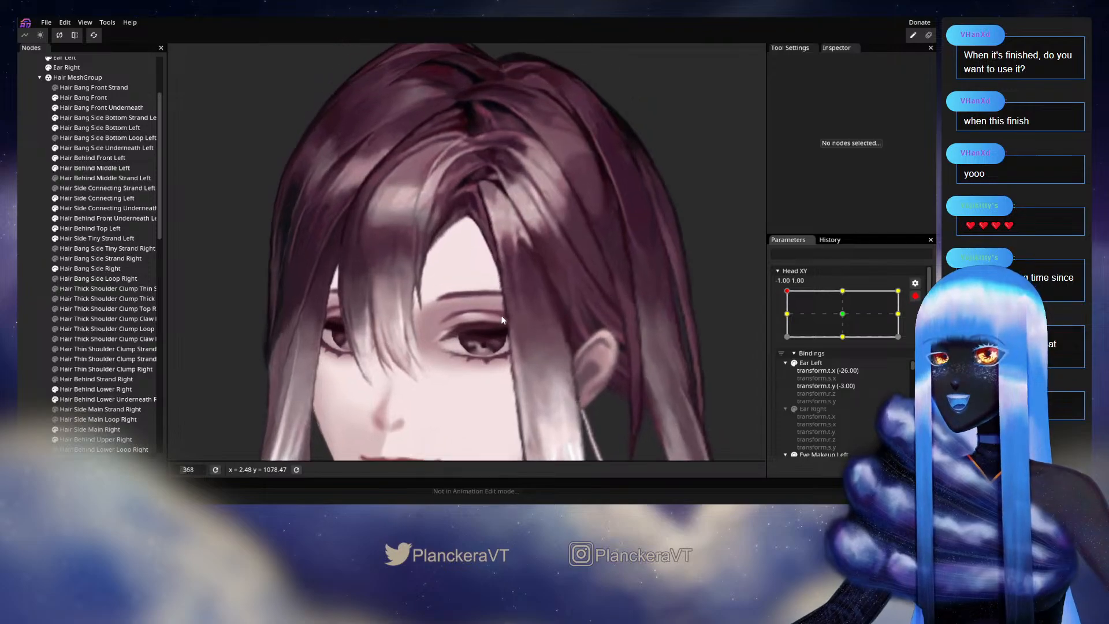
scroll(501, 319, up, 2)
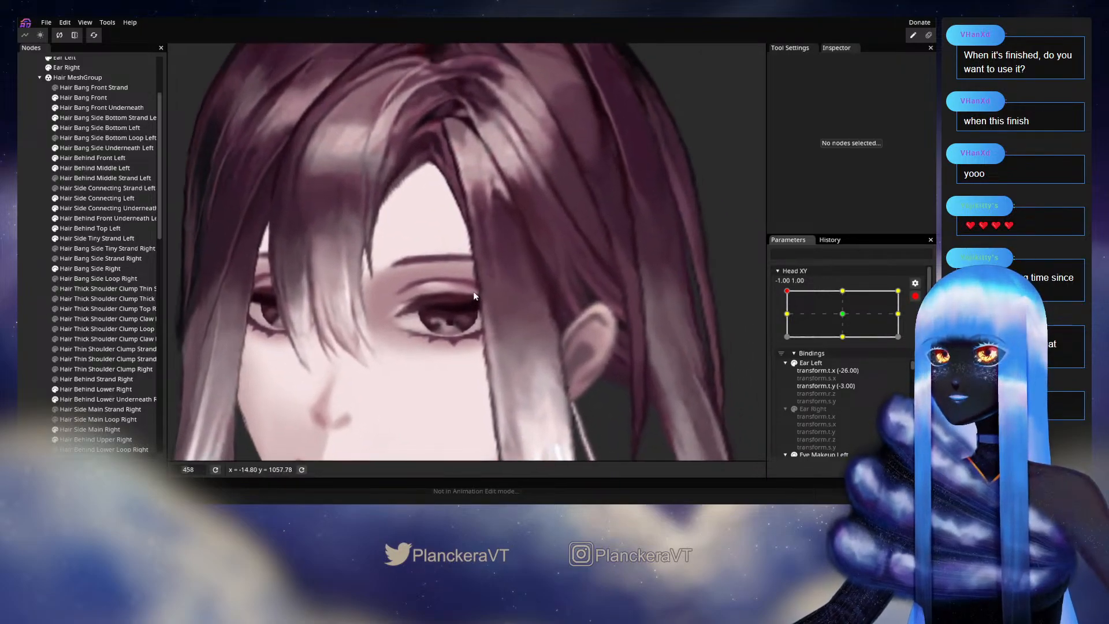
click(79, 128)
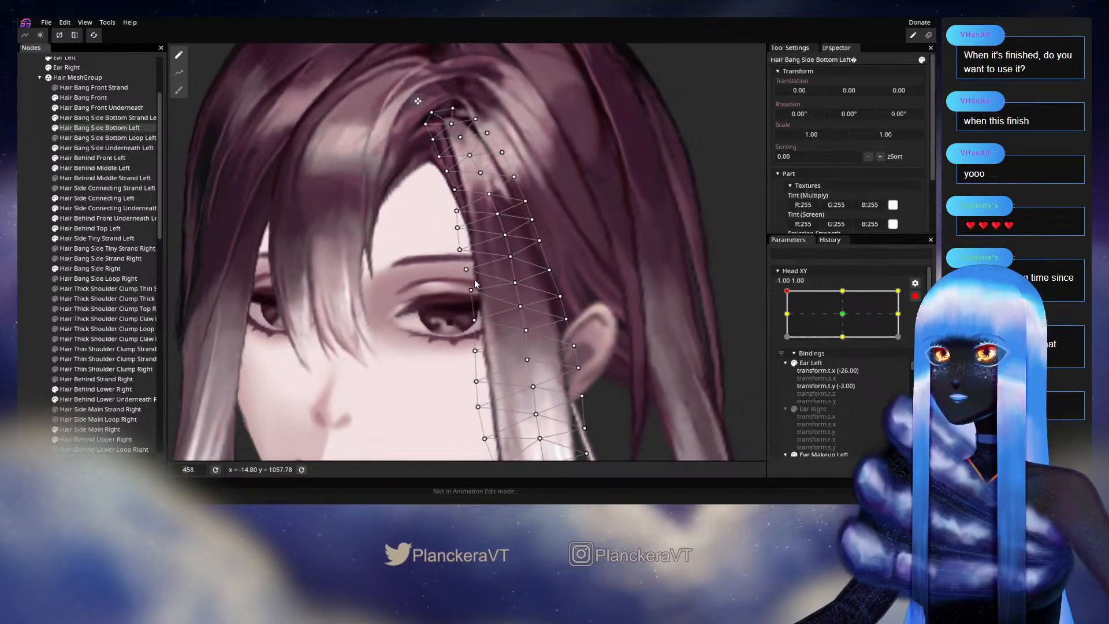
scroll(484, 283, up, 1)
scroll(458, 258, up, 1)
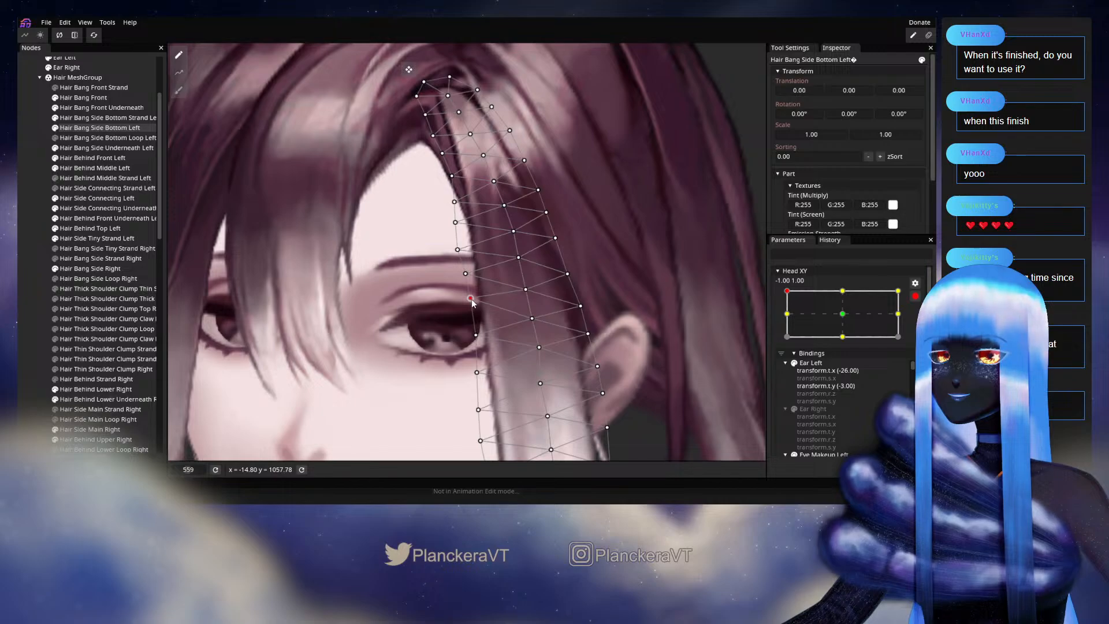
click(18, 248)
Review the head and long side strands while moving the disarmed Head XY around its -1.00 1.00 corner, and re-arm it there.
scroll(615, 331, down, 6)
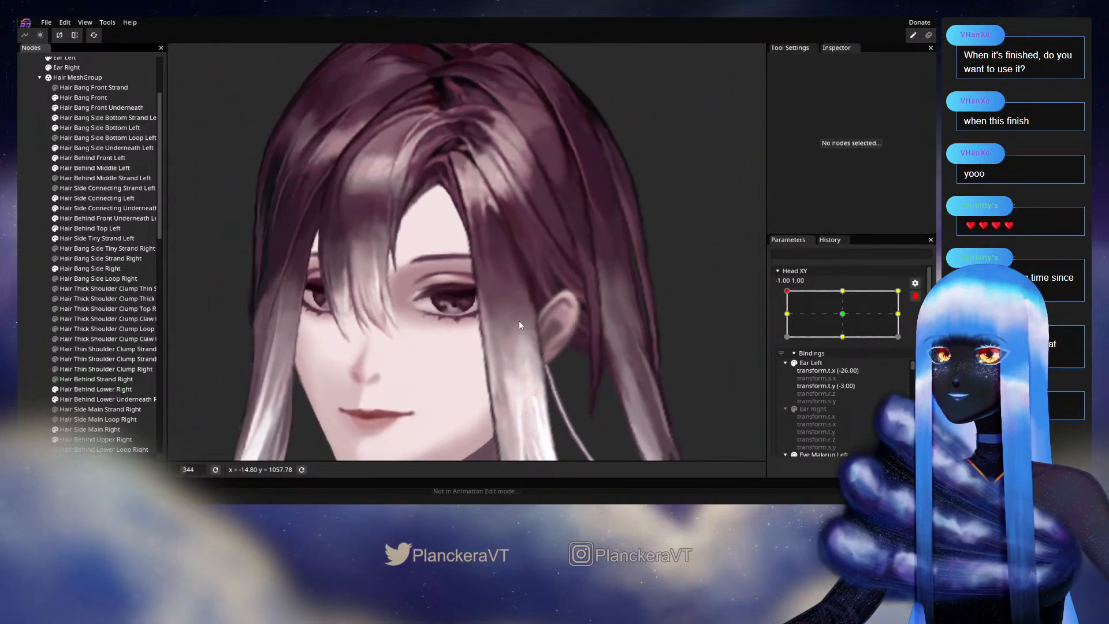
scroll(519, 326, down, 3)
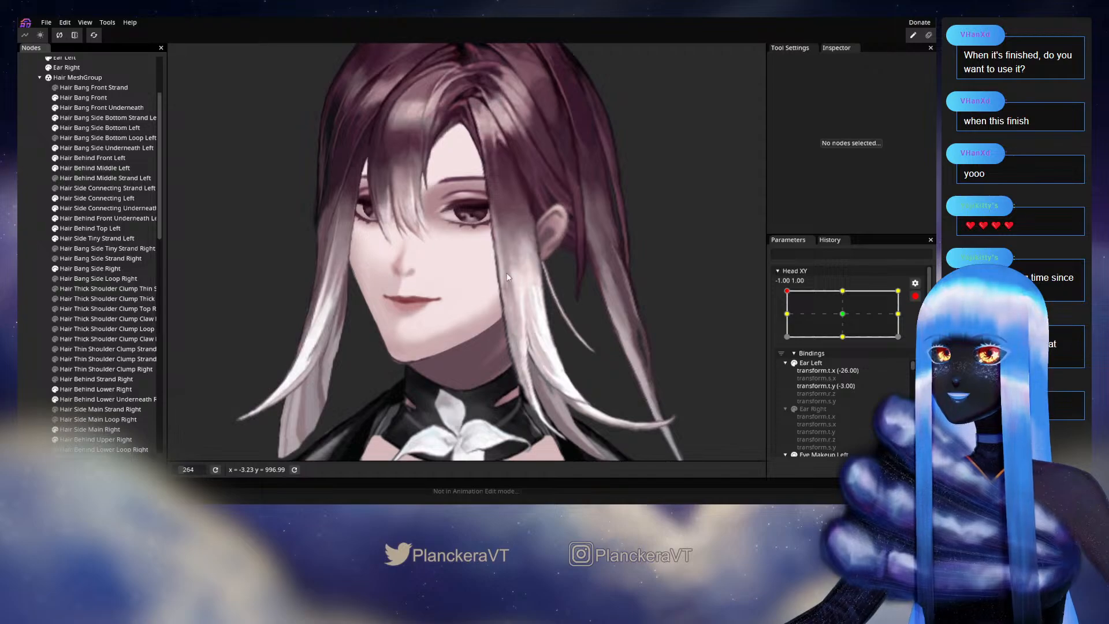
scroll(553, 324, down, 1)
scroll(671, 319, down, 1)
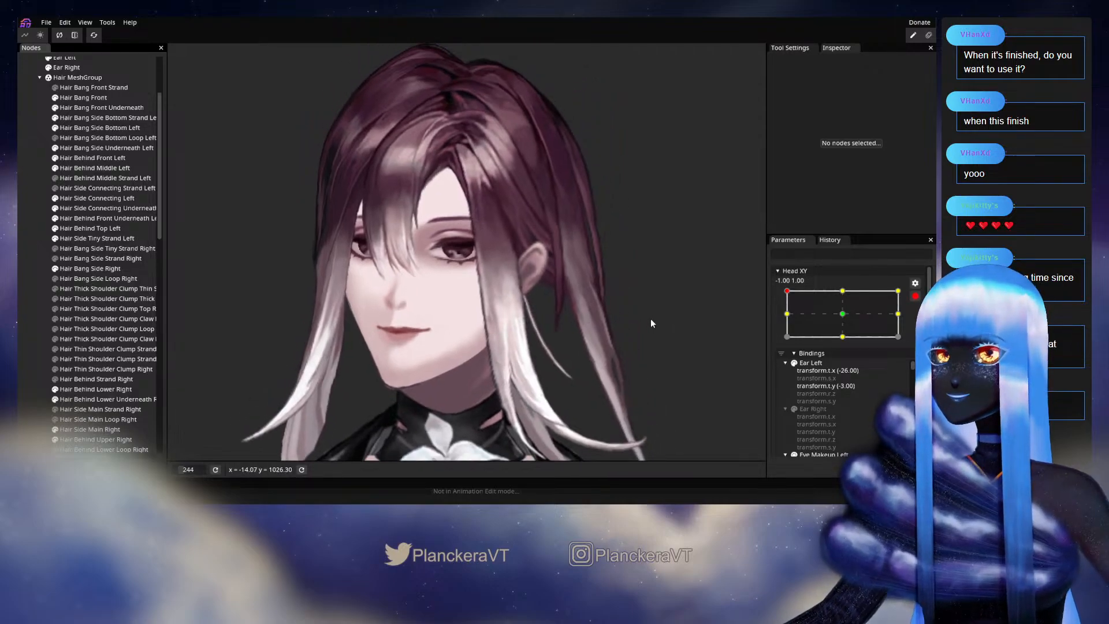
drag(651, 321, 668, 317)
click(915, 296)
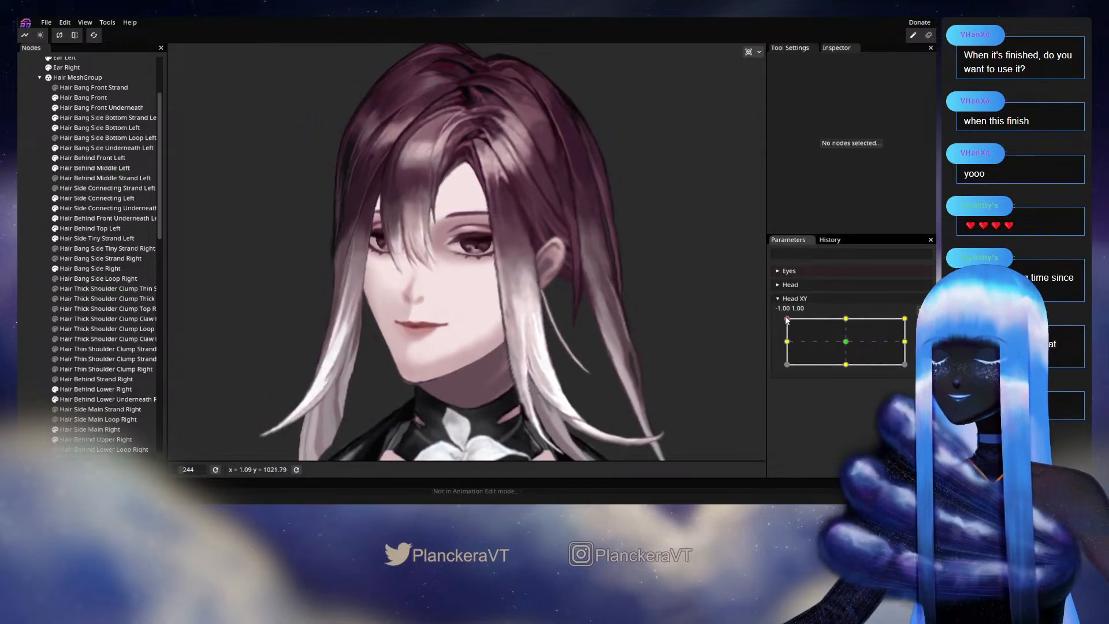
drag(804, 331, 762, 317)
click(915, 324)
Adjust the upper middle vertices of the Hair Bang Side Bottom Left mesh around the hair highlight, and deselect it.
scroll(557, 235, up, 1)
drag(531, 230, 503, 333)
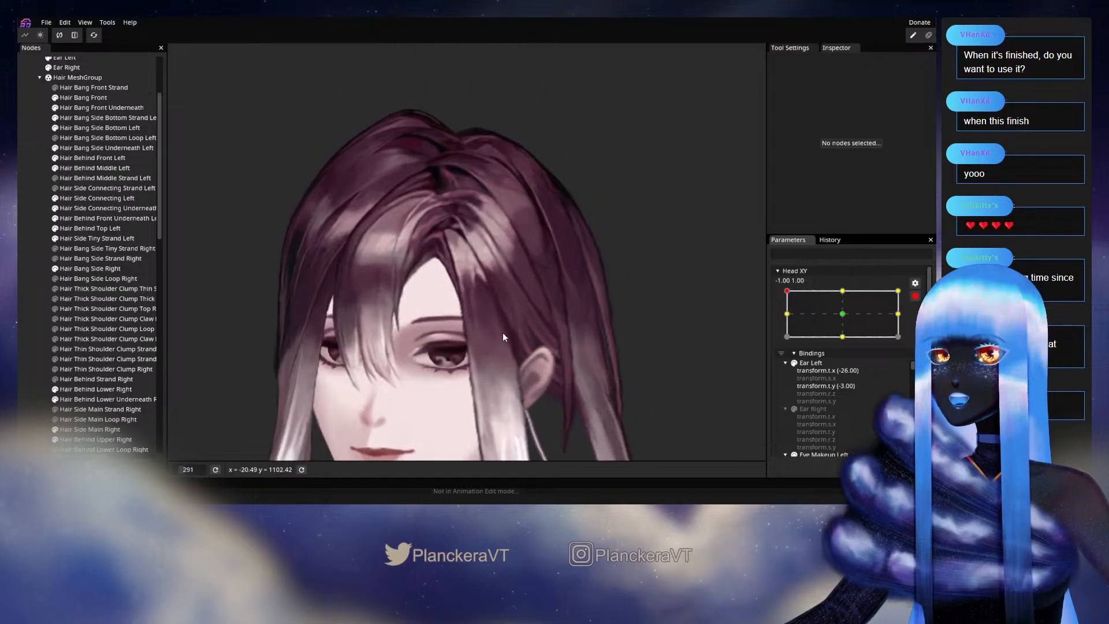
scroll(501, 337, up, 3)
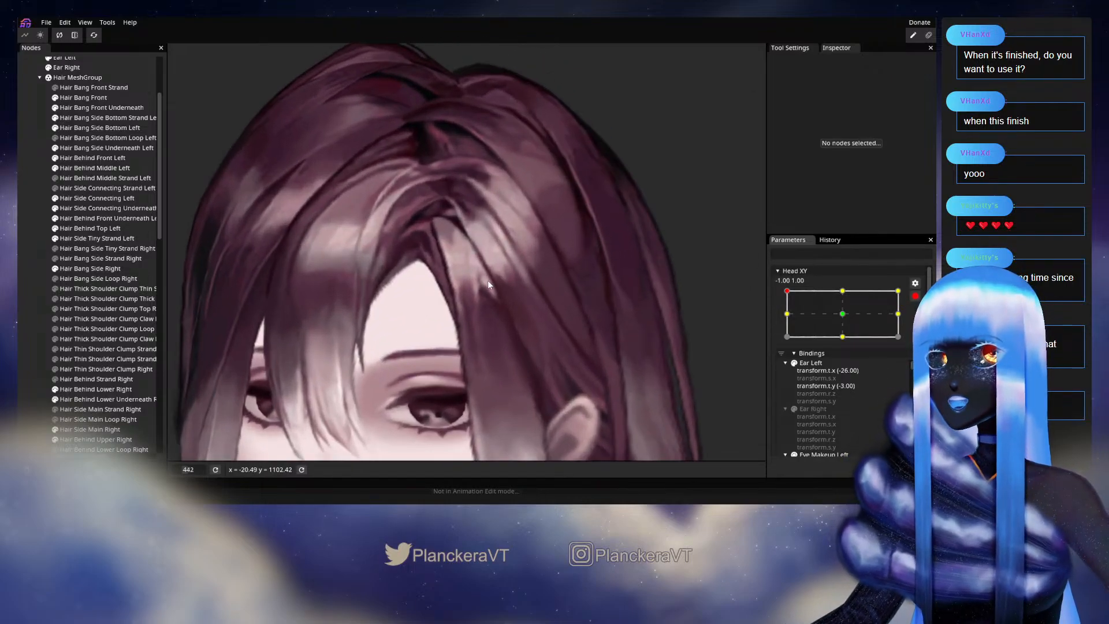
scroll(487, 279, up, 3)
click(108, 131)
scroll(456, 289, up, 2)
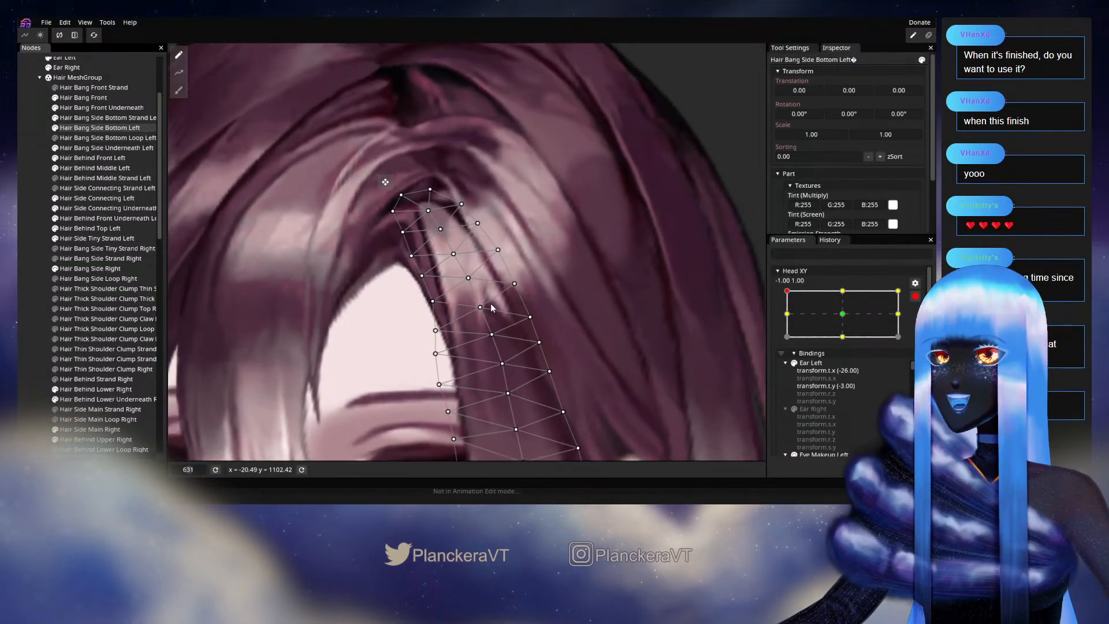
click(482, 312)
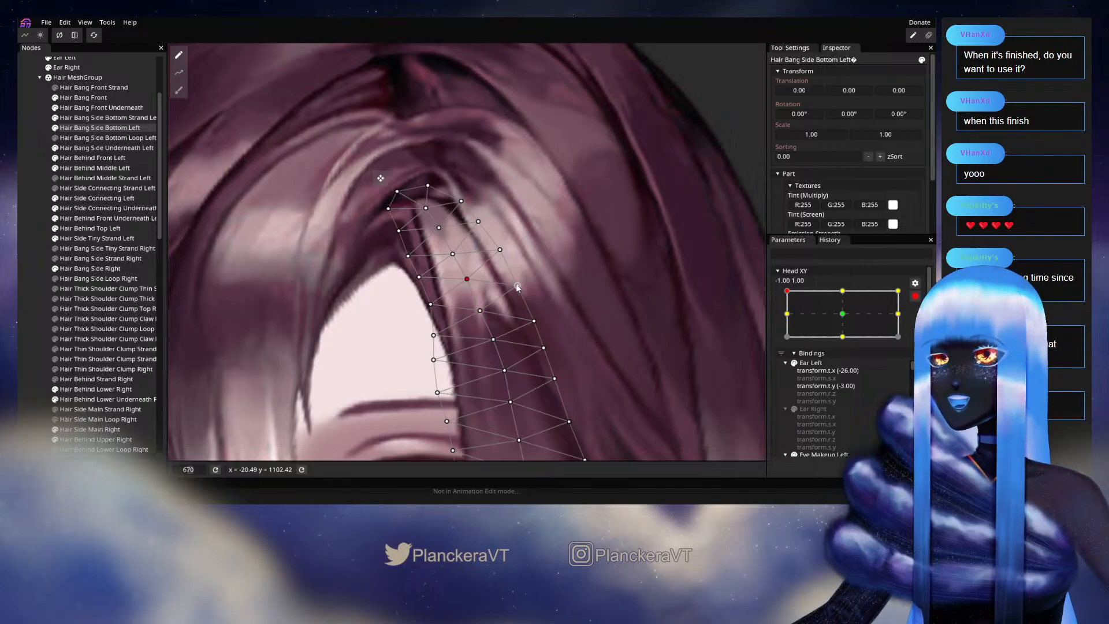
click(55, 226)
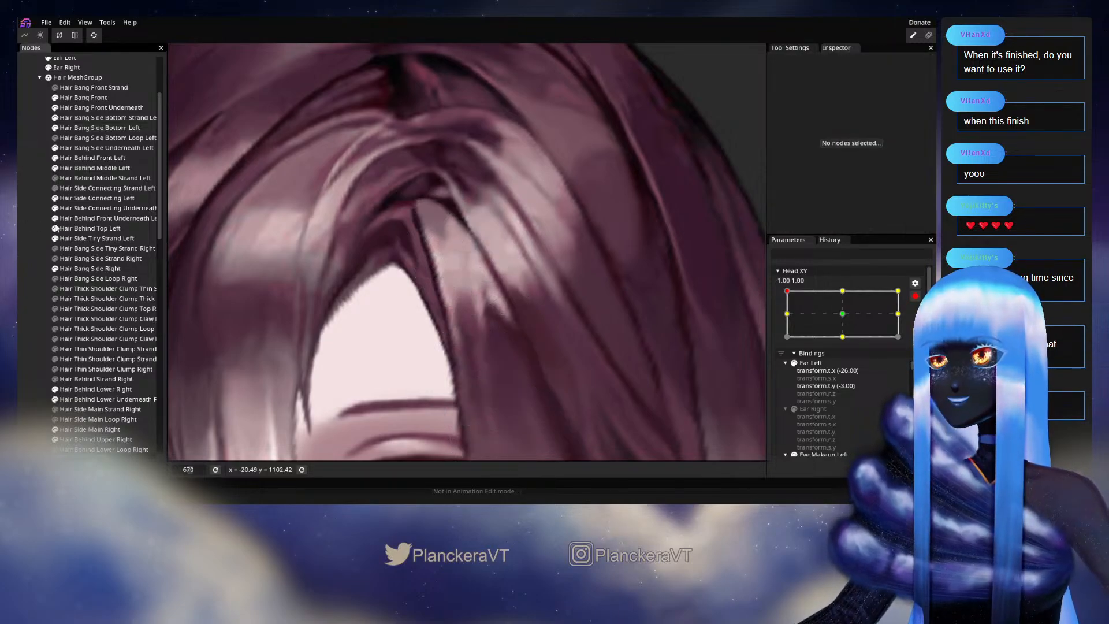
Test the adjusted hair highlight with Head XY disarmed and moved near -1.00 1.00, and return to that armed keypoint.
scroll(480, 289, down, 5)
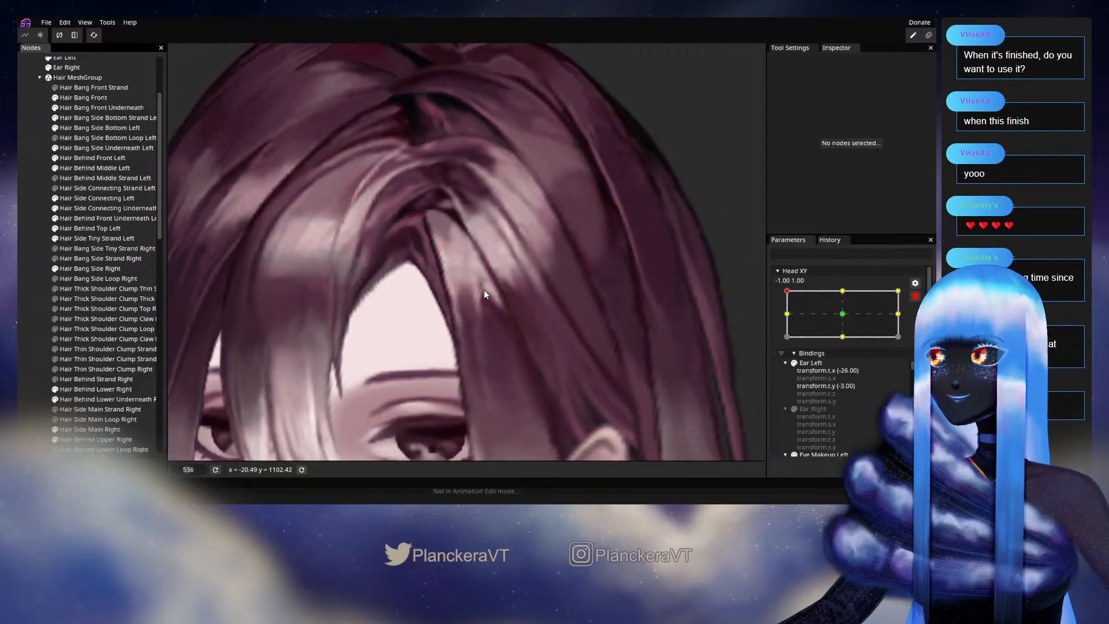
scroll(488, 292, down, 3)
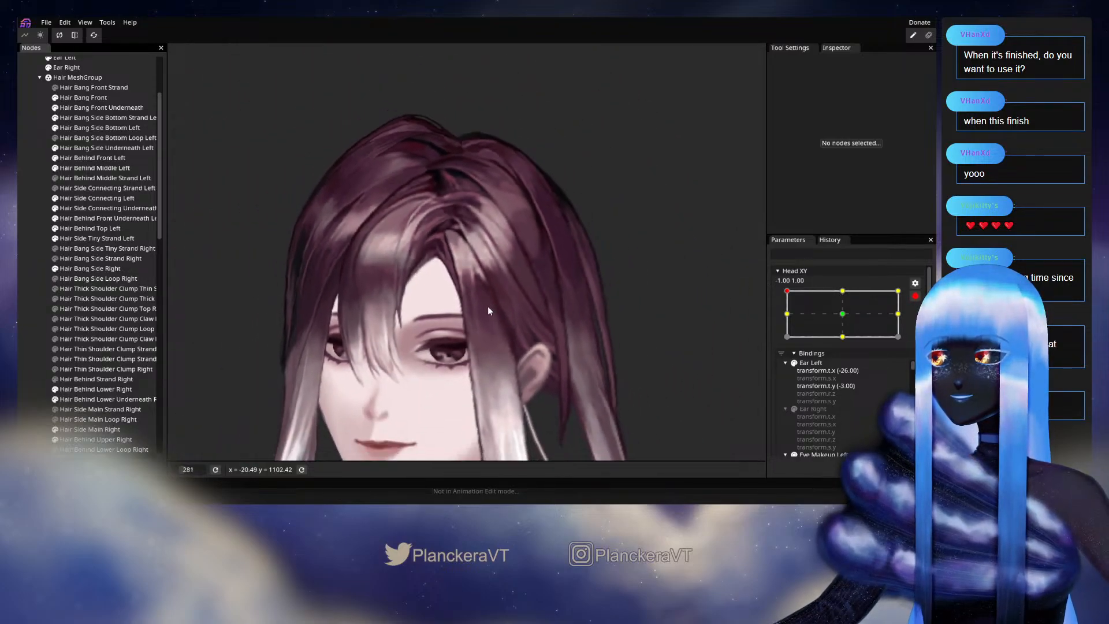
click(915, 297)
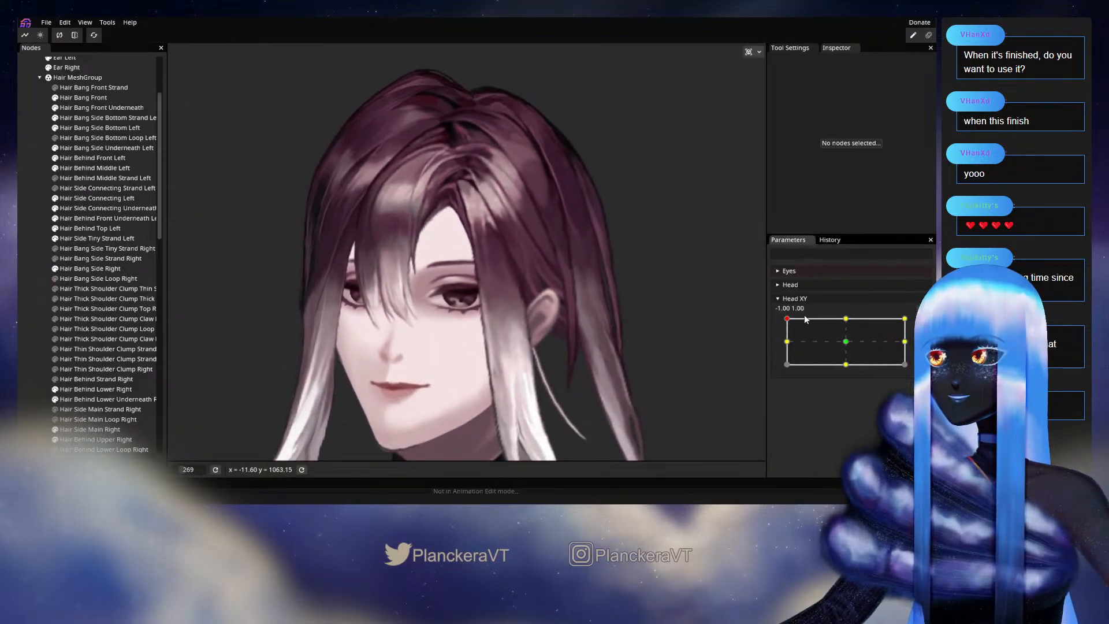
mouse_move(787, 320)
mouse_down()
mouse_move(785, 350)
mouse_move(782, 321)
mouse_up()
Shift the middle vertex in the highlight near the root of the Hair Bang Side Bottom Left mesh slightly, and deselect the mesh.
scroll(598, 279, up, 5)
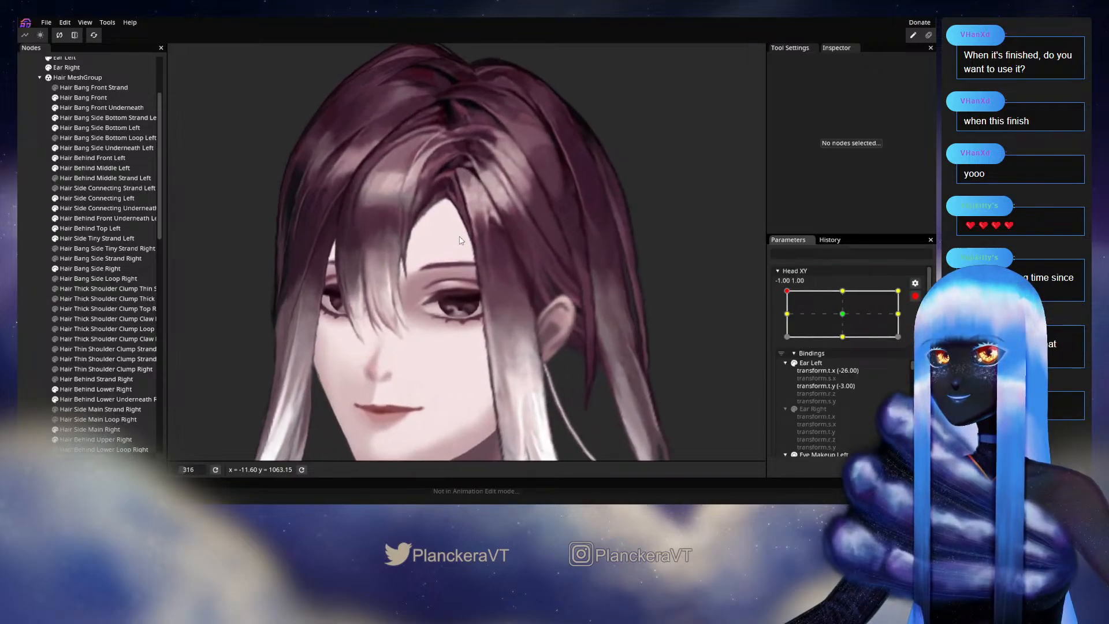
scroll(490, 293, up, 1)
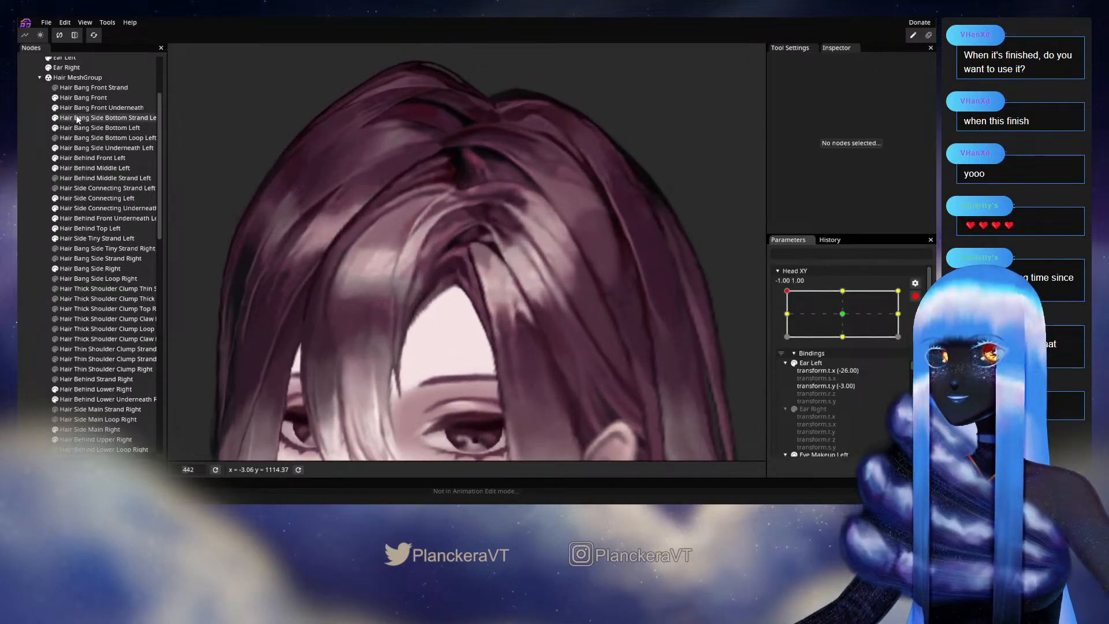
click(92, 128)
scroll(490, 294, up, 2)
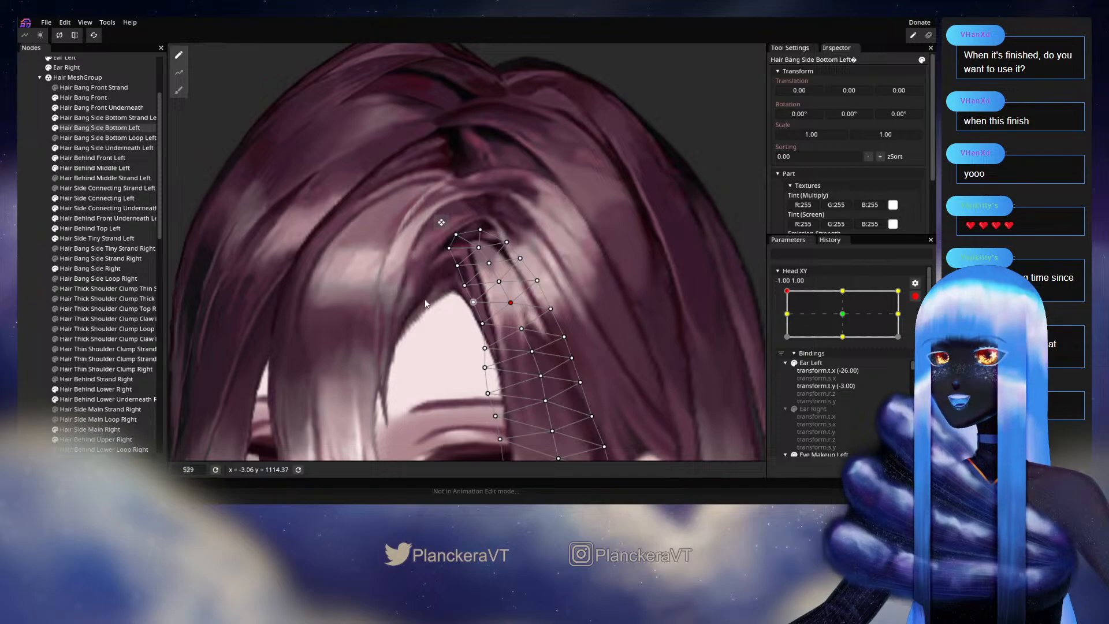
click(30, 214)
Disarm Head XY and examine the head turn between -1.00 1.00 and the middle of that side, including the lower strands.
scroll(576, 306, down, 6)
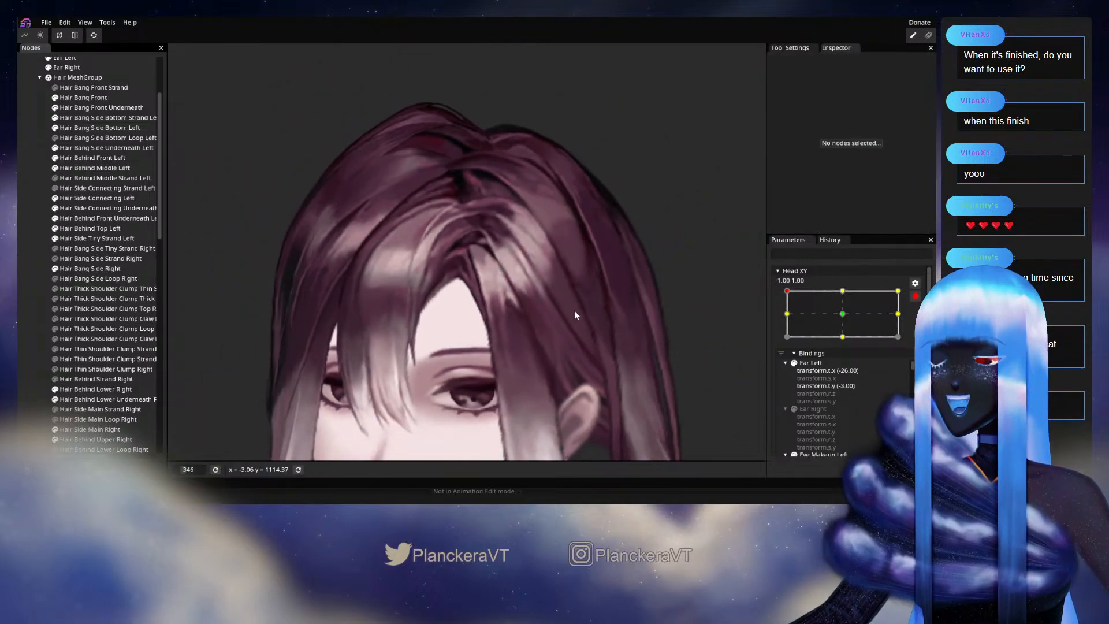
scroll(578, 310, down, 3)
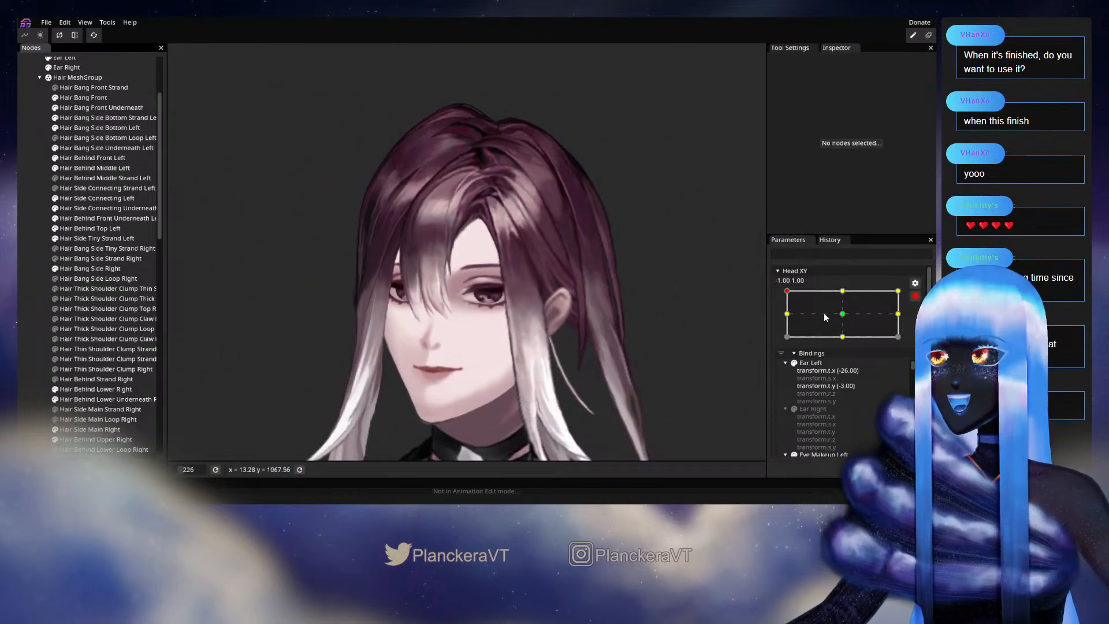
click(915, 296)
drag(788, 320, 786, 342)
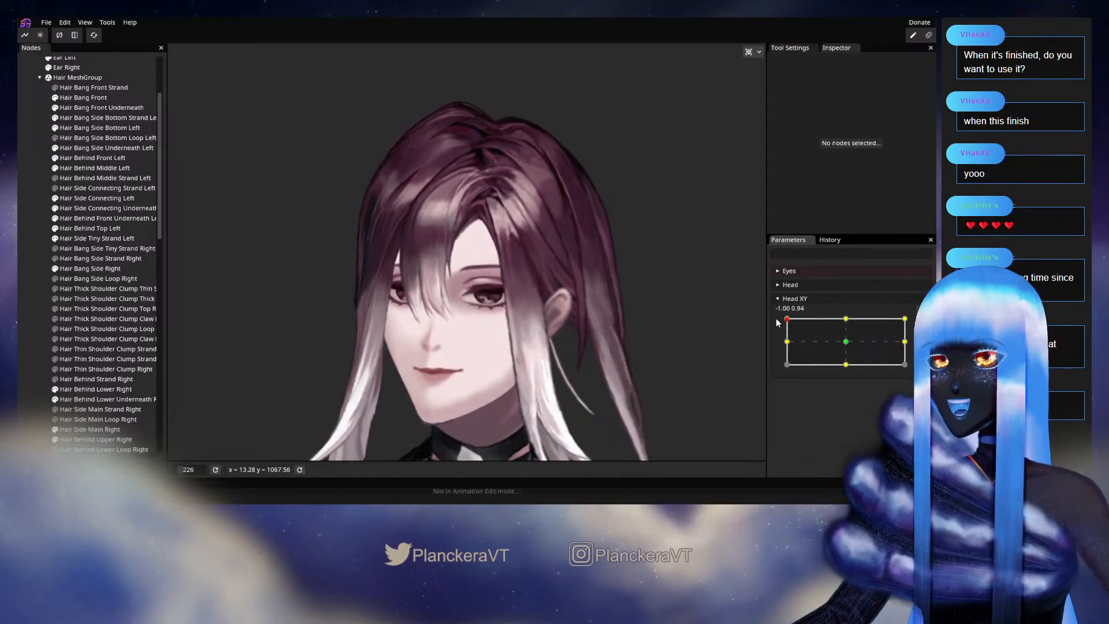
drag(779, 343, 775, 317)
scroll(596, 254, up, 4)
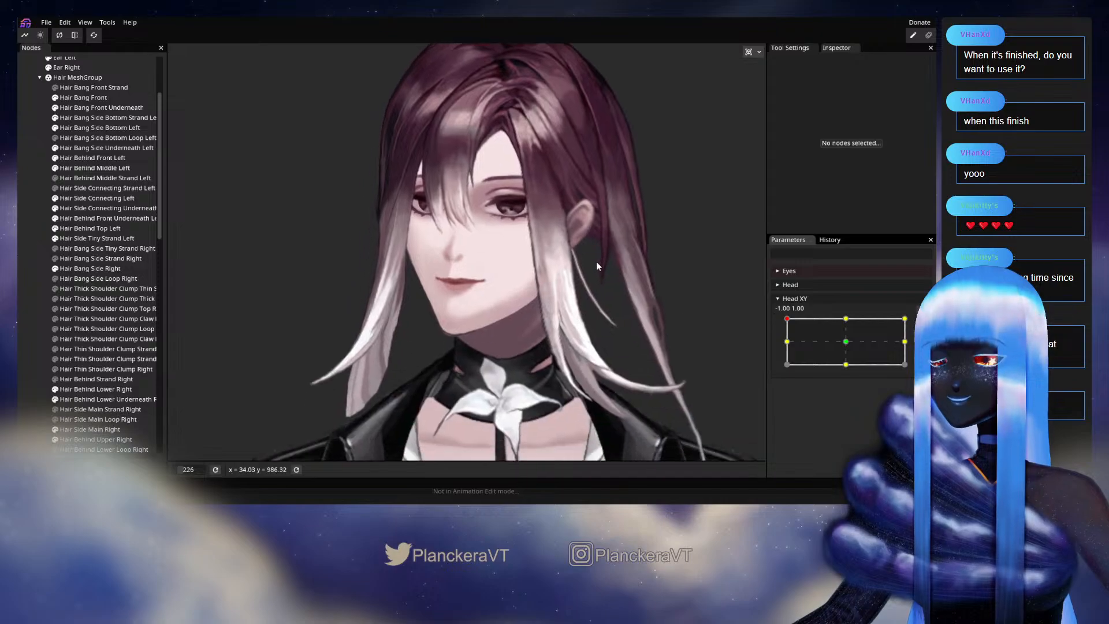
drag(533, 285, 542, 293)
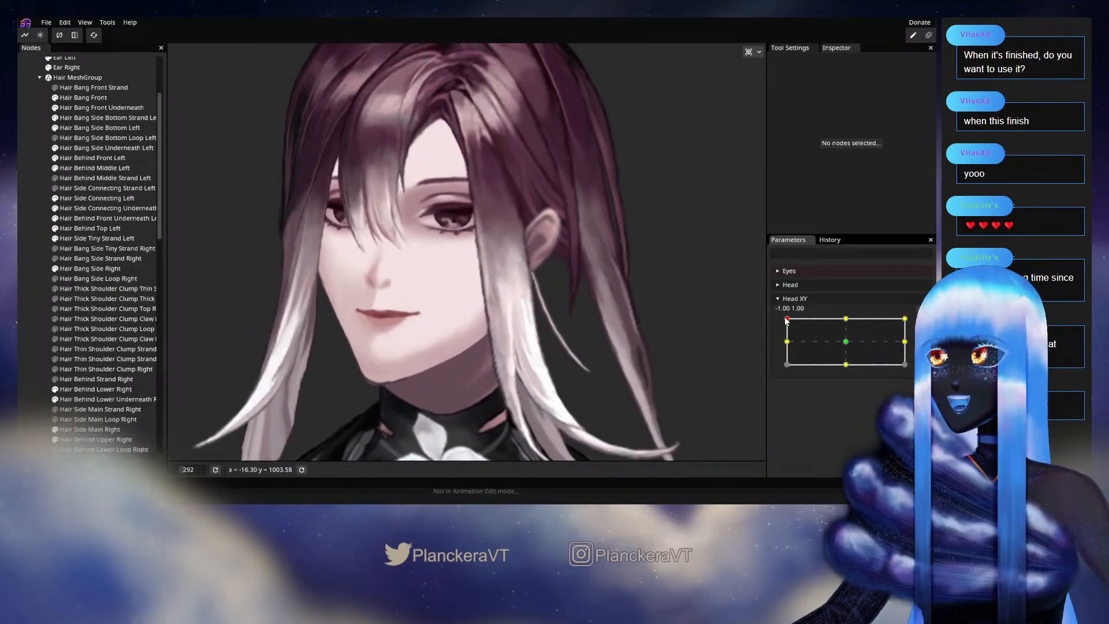
Arm Head XY at -1.00 1.00, nudge the middle vertex of the Hair Bang Side Bottom Left mesh beside the ear, and deselect the mesh.
mouse_move(786, 321)
mouse_down()
mouse_move(776, 346)
mouse_move(848, 345)
mouse_move(778, 338)
mouse_move(775, 322)
mouse_up()
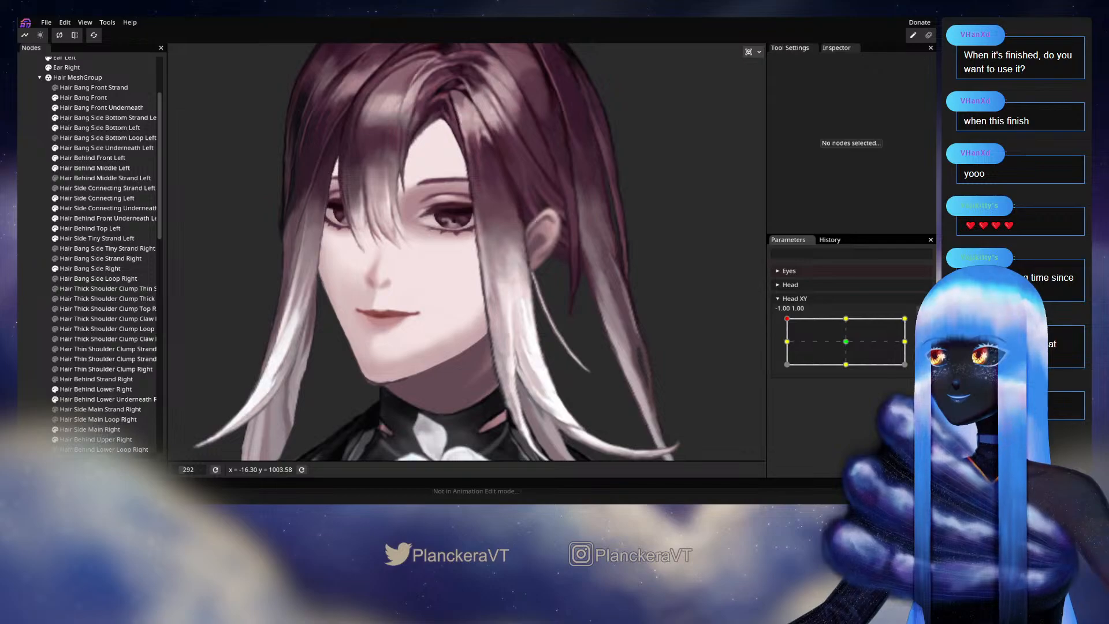
scroll(468, 312, up, 5)
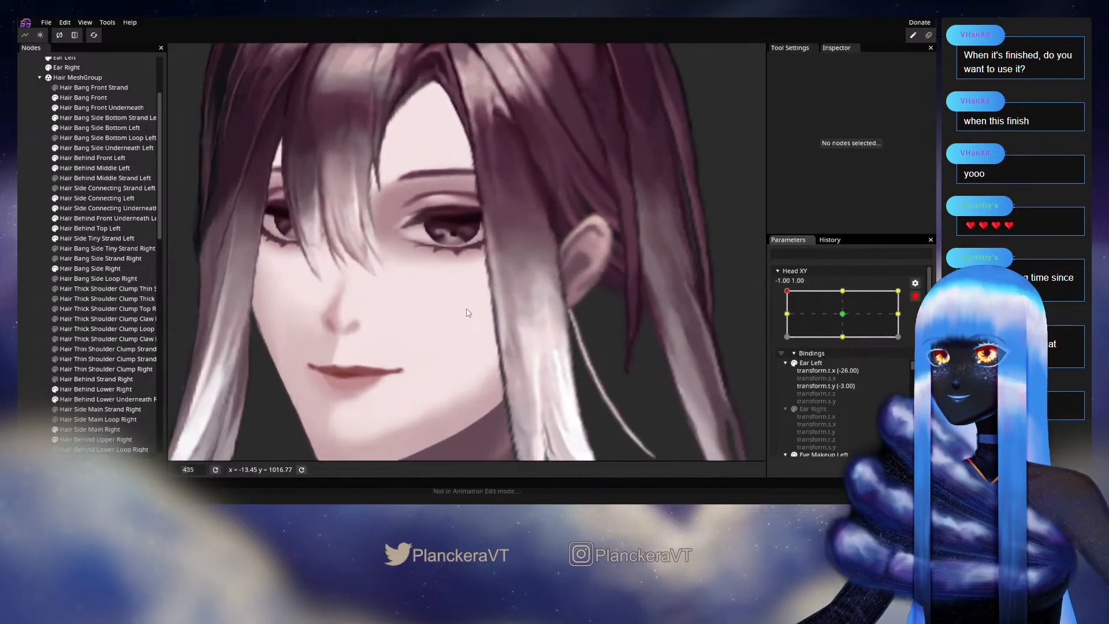
scroll(468, 313, up, 1)
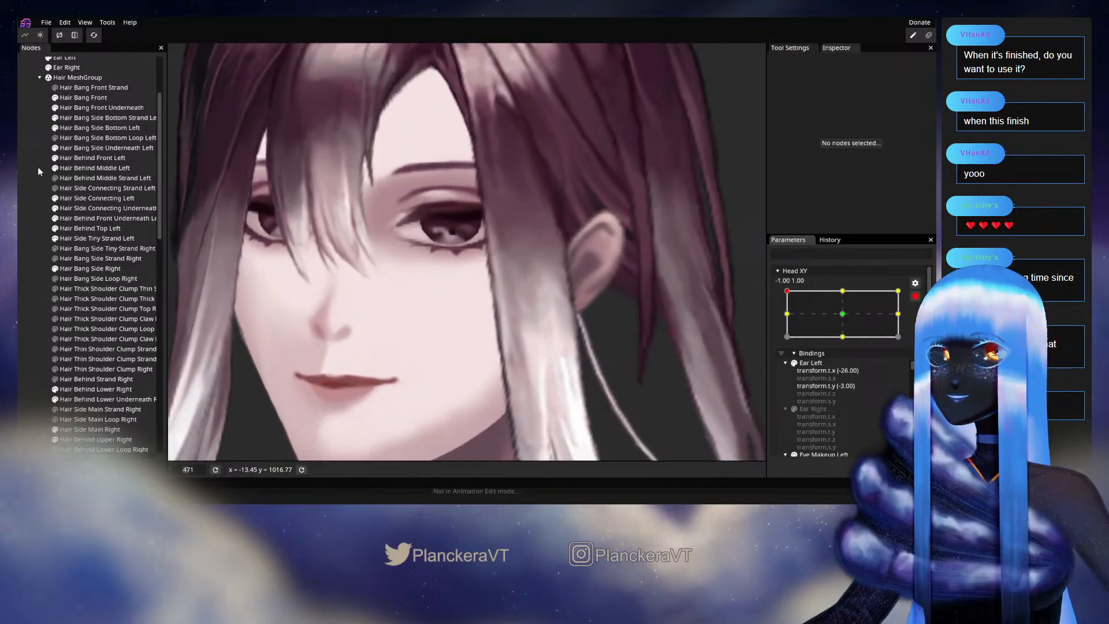
click(103, 117)
scroll(483, 289, up, 1)
scroll(482, 290, up, 1)
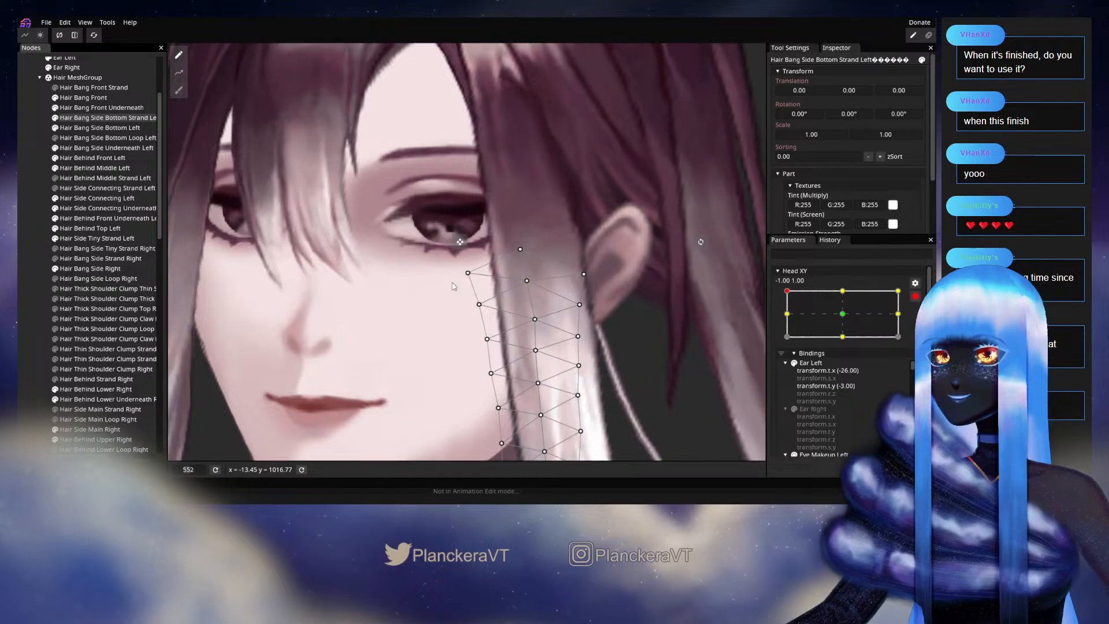
click(91, 128)
scroll(482, 270, up, 1)
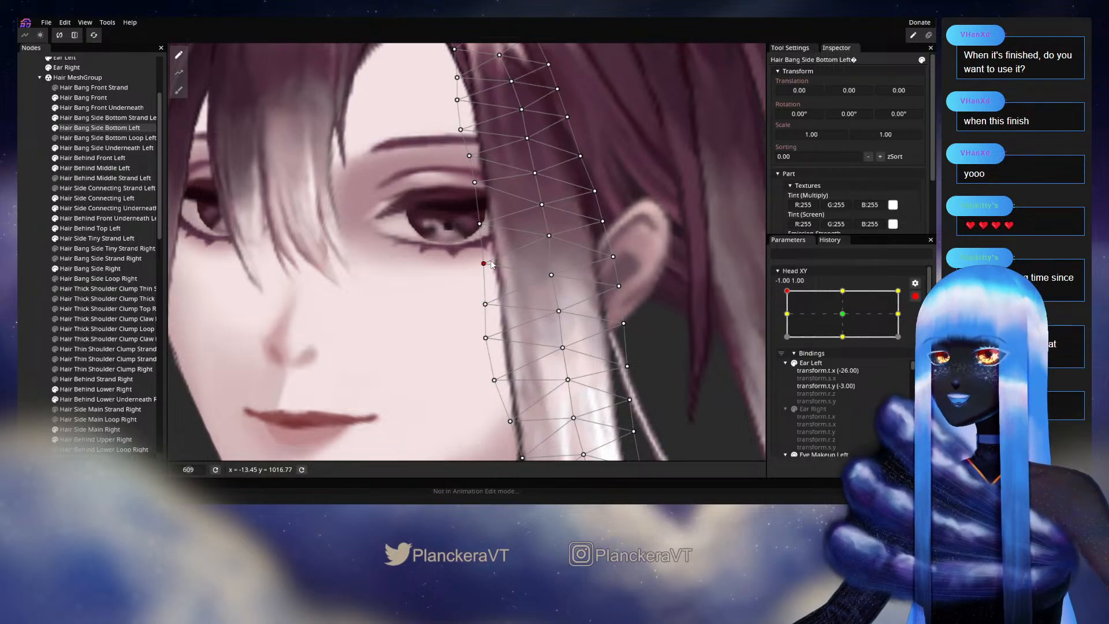
click(551, 275)
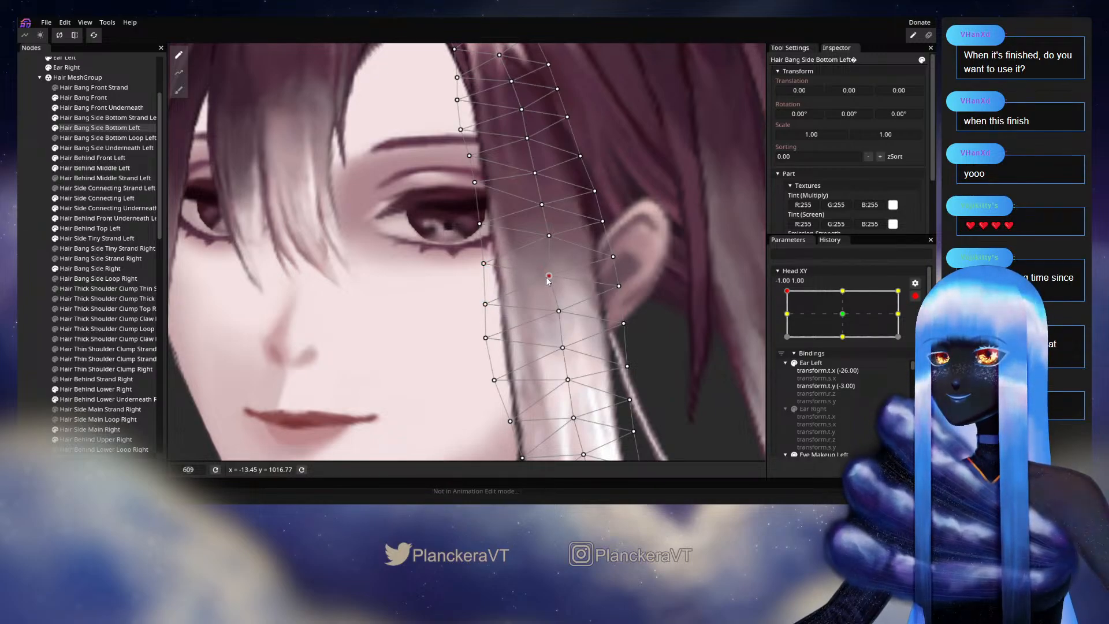
click(25, 257)
scroll(637, 297, down, 3)
scroll(632, 294, down, 3)
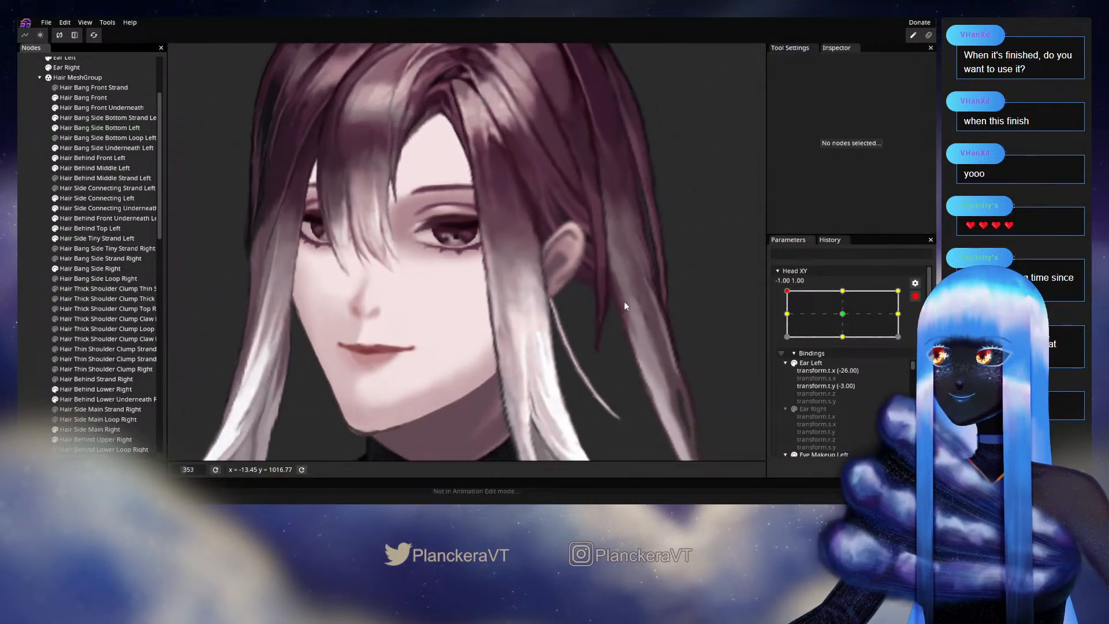
Disarm Head XY, test the head turn around -1.00 1.00, and arm the parameter again at that keypoint.
click(915, 296)
mouse_move(786, 318)
mouse_down()
mouse_move(786, 346)
mouse_move(785, 307)
mouse_up()
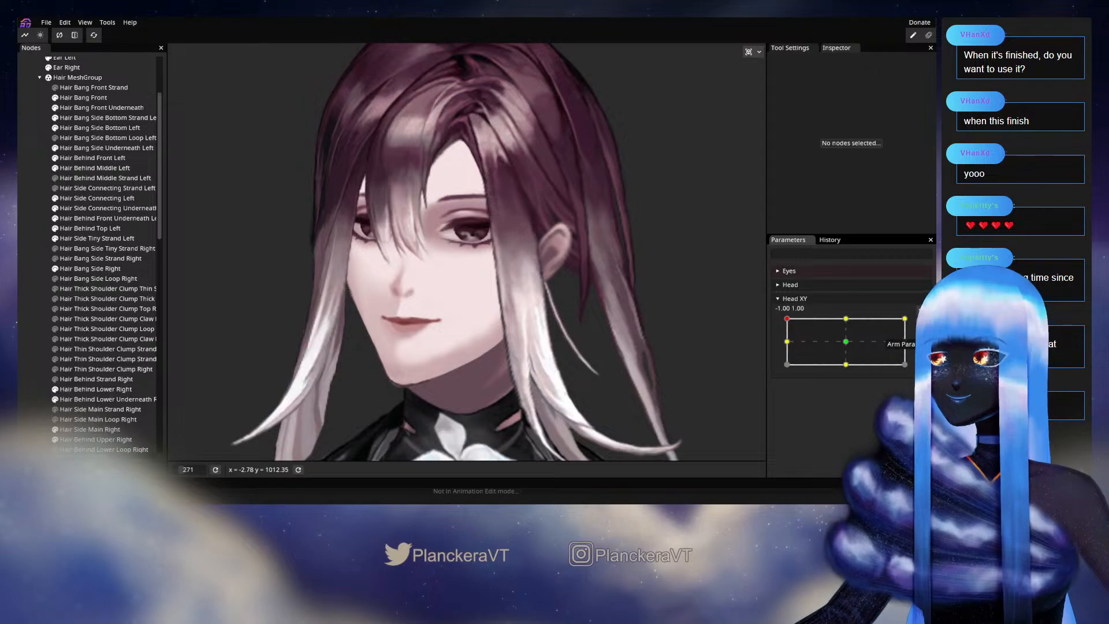
click(921, 323)
Shift the middle column vertices of the Hair Bang Side Bottom Left mesh at eye and ear level slightly, and deselect it.
scroll(500, 325, up, 5)
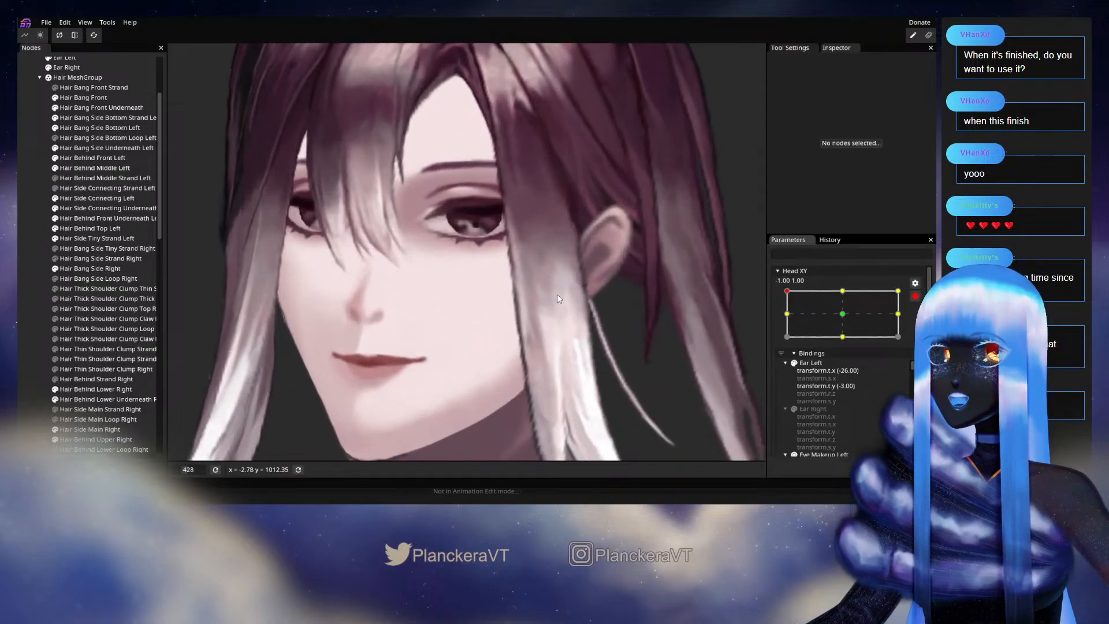
click(96, 127)
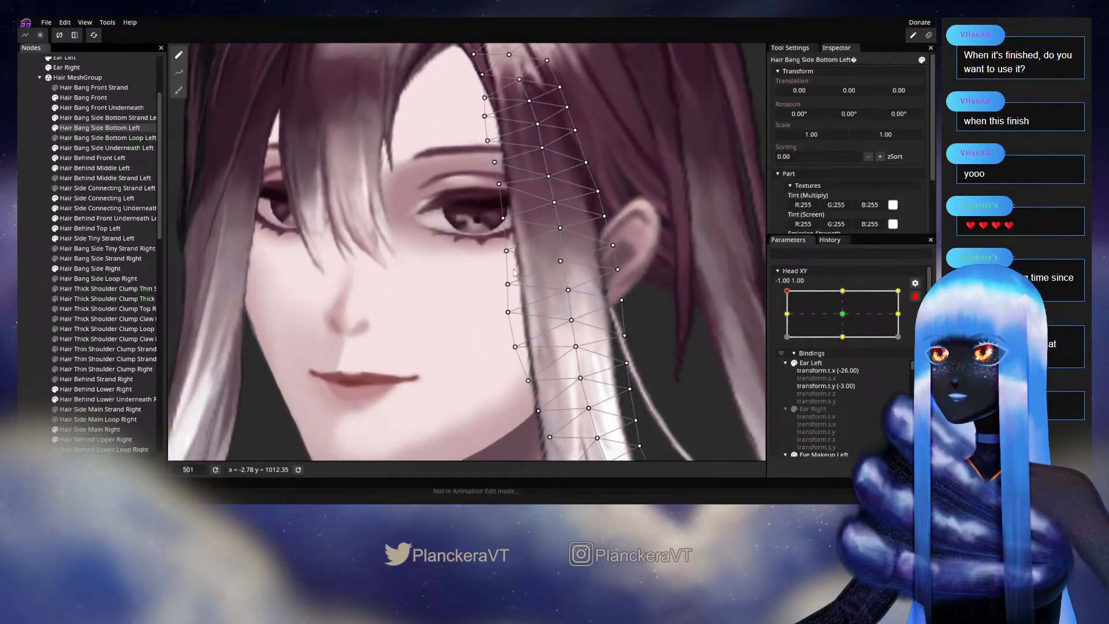
scroll(577, 280, up, 1)
click(531, 279)
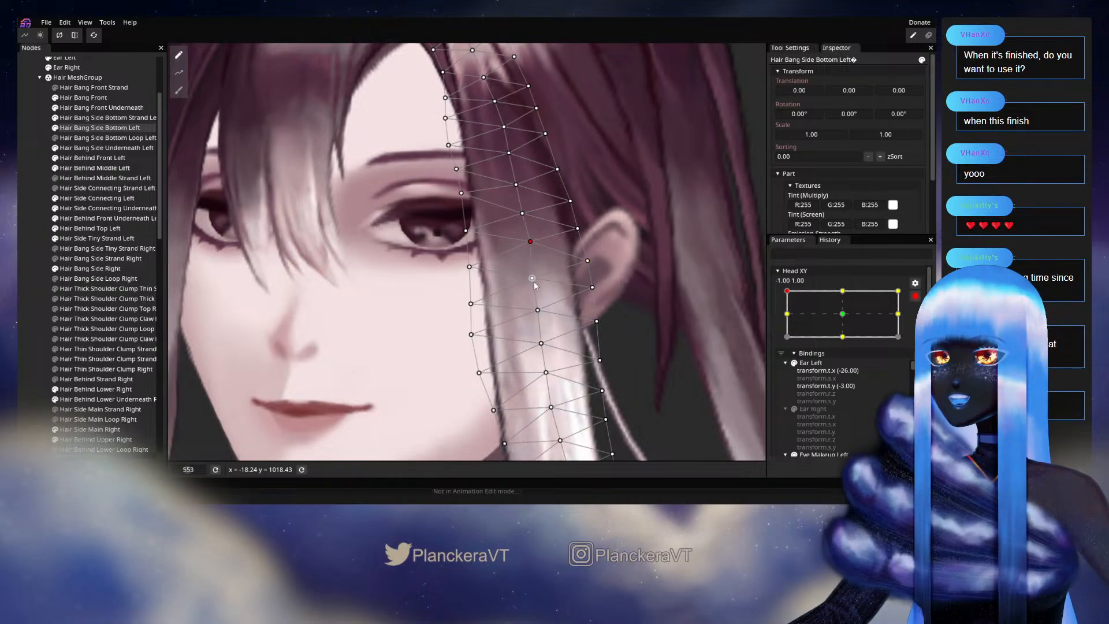
click(543, 313)
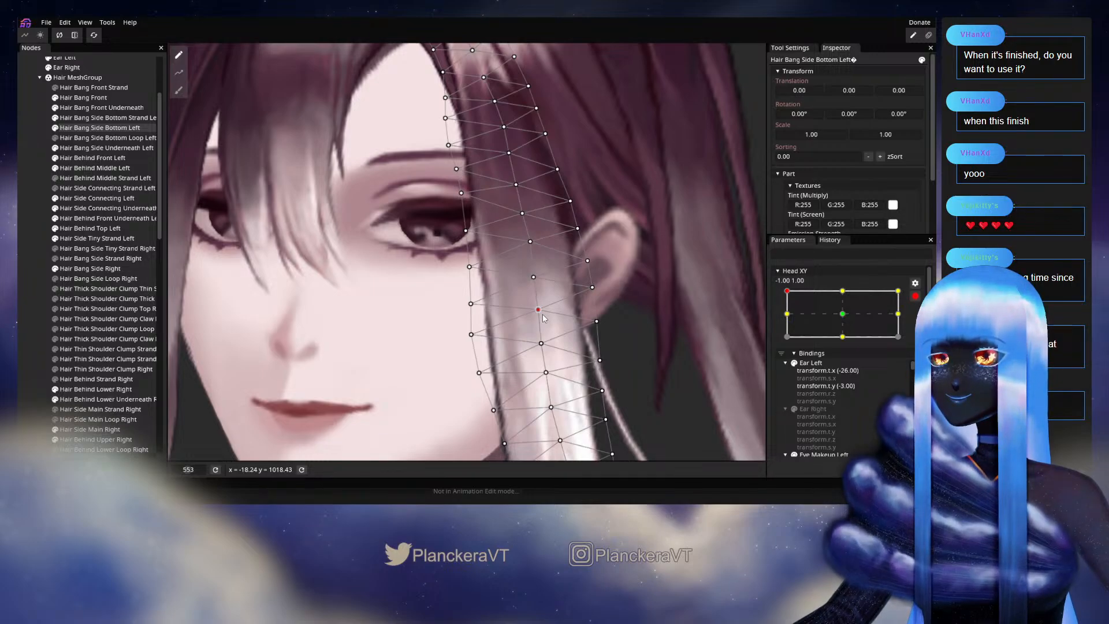
click(20, 253)
scroll(628, 324, down, 2)
scroll(630, 327, down, 6)
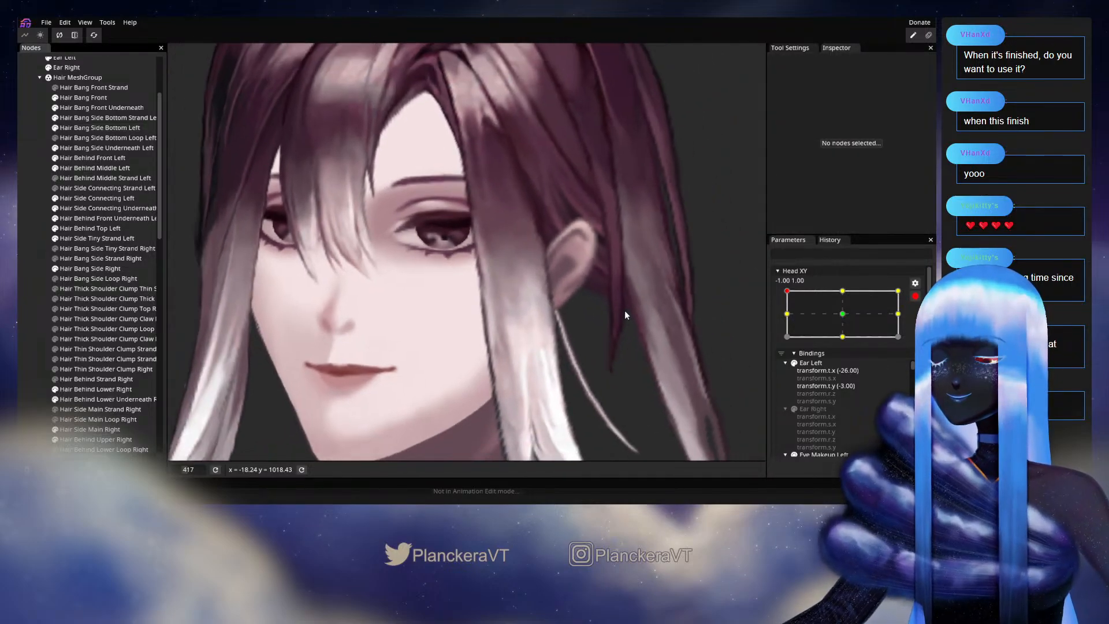
scroll(615, 314, down, 3)
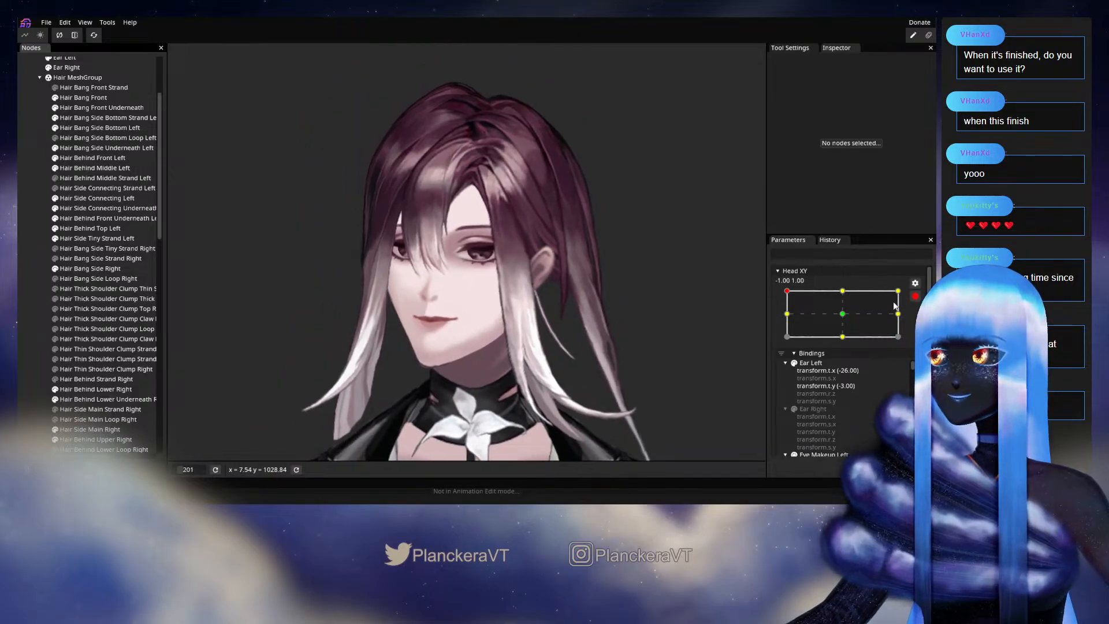
Check the shifted middle vertices by moving the disarmed Head XY near -1.00 1.00, and return to the armed keypoint.
click(916, 297)
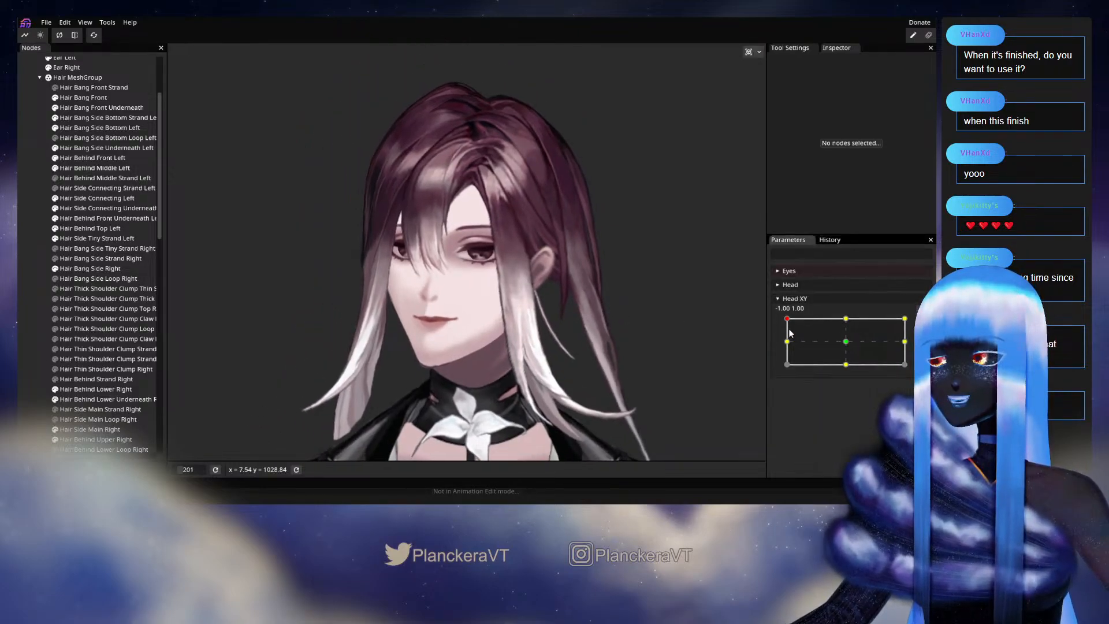
mouse_move(787, 319)
mouse_down()
mouse_move(786, 345)
mouse_move(781, 318)
mouse_up()
scroll(473, 325, up, 6)
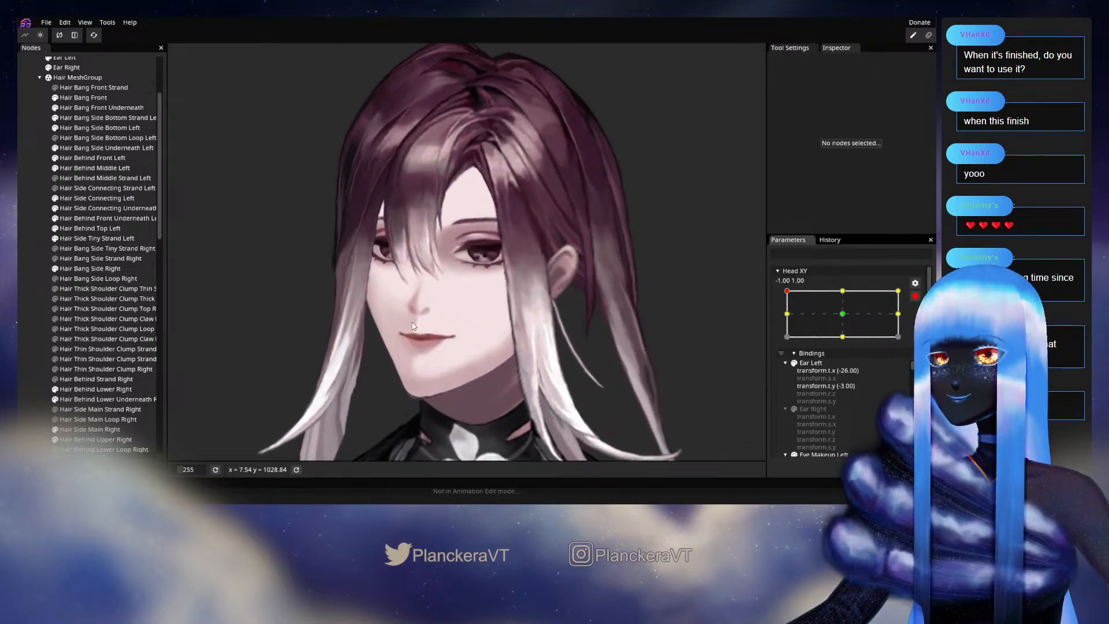
Adjust the face-side edge vertices of the Hair Bang Side Bottom Left mesh beside the outer corner of the eye.
scroll(473, 325, up, 4)
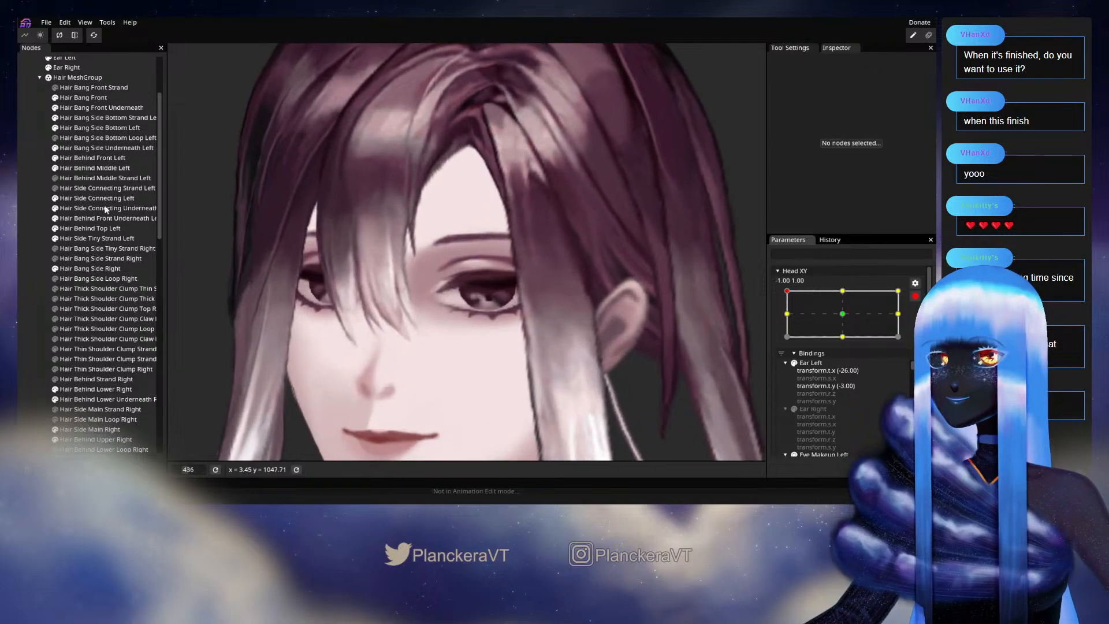
click(94, 127)
scroll(481, 301, up, 2)
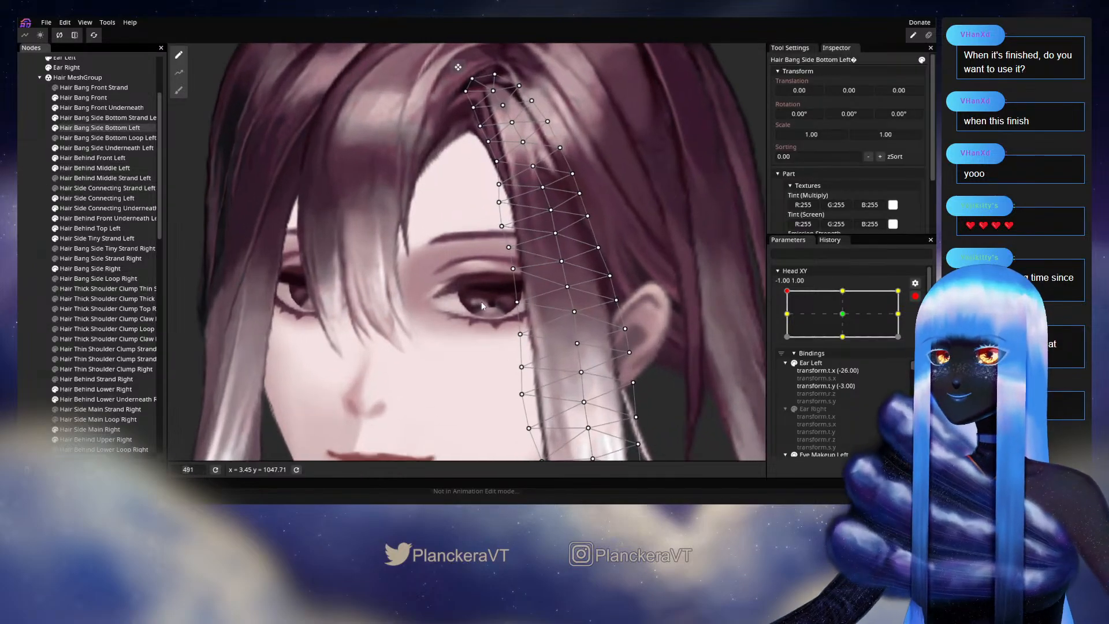
click(521, 310)
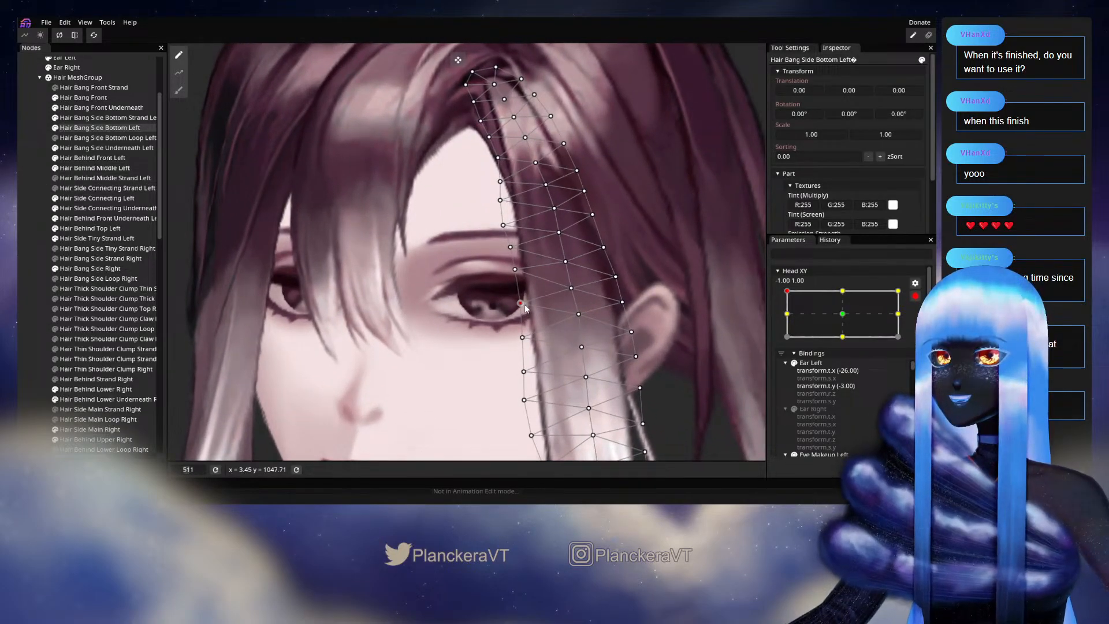
click(515, 273)
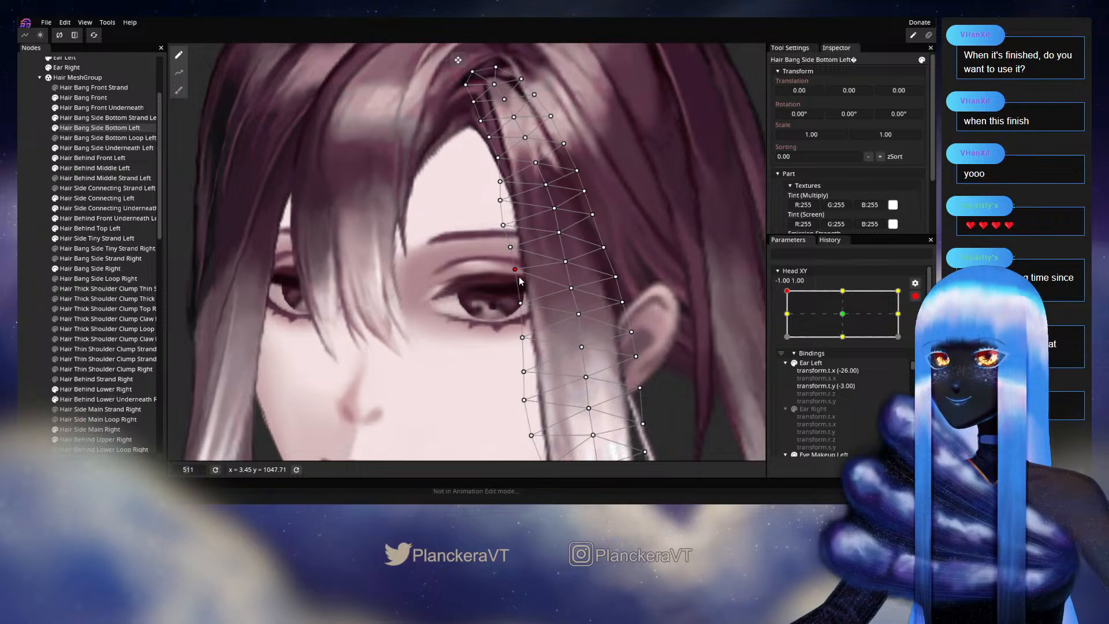
scroll(518, 304, down, 2)
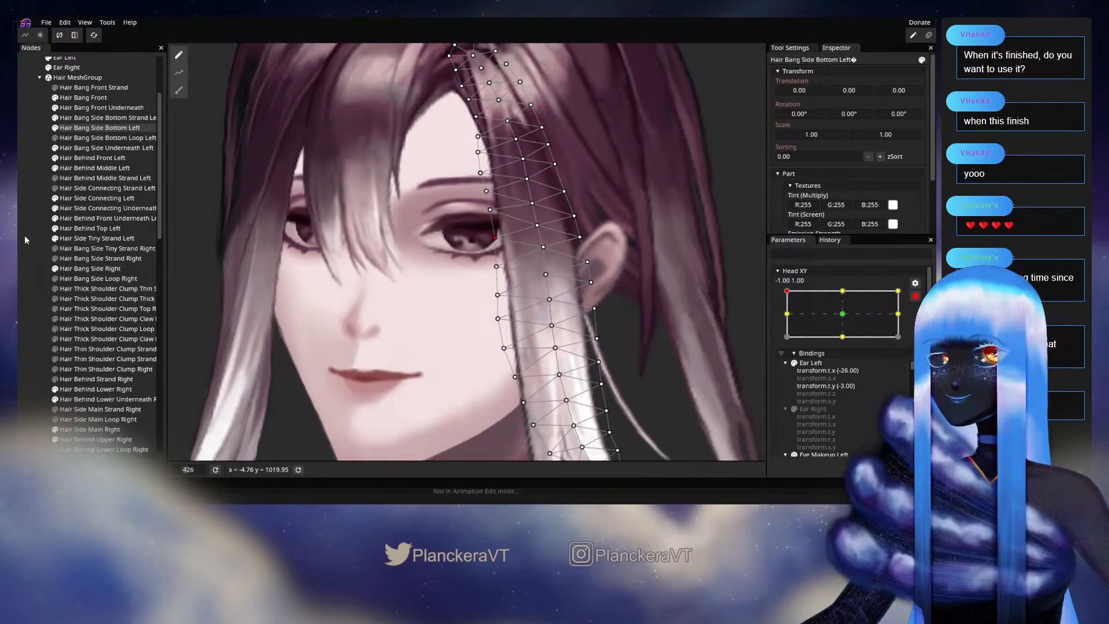
Adjust the face-side edge vertices of the Hair Bang Side Bottom Left mesh along the cheek and down to the jaw.
drag(517, 336, 510, 280)
scroll(510, 280, up, 1)
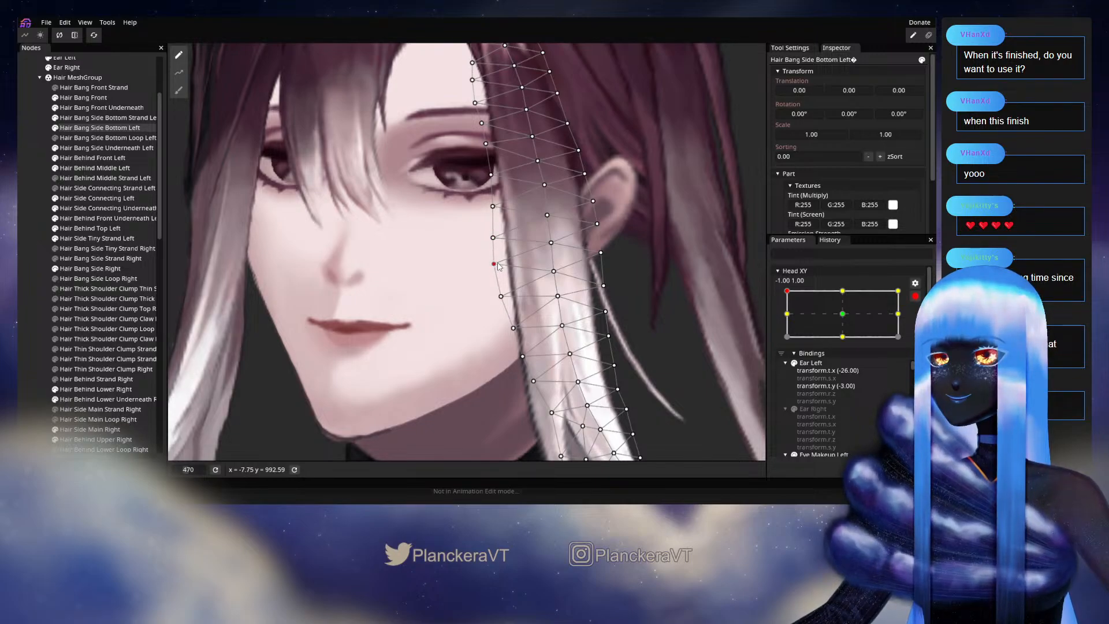
click(499, 298)
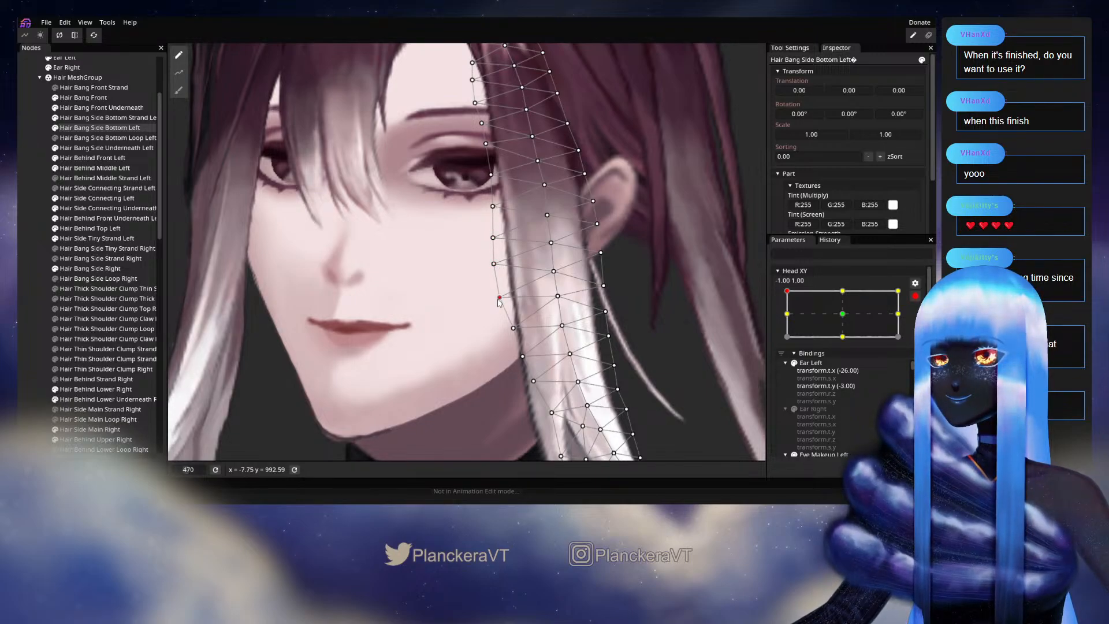
drag(521, 342, 530, 292)
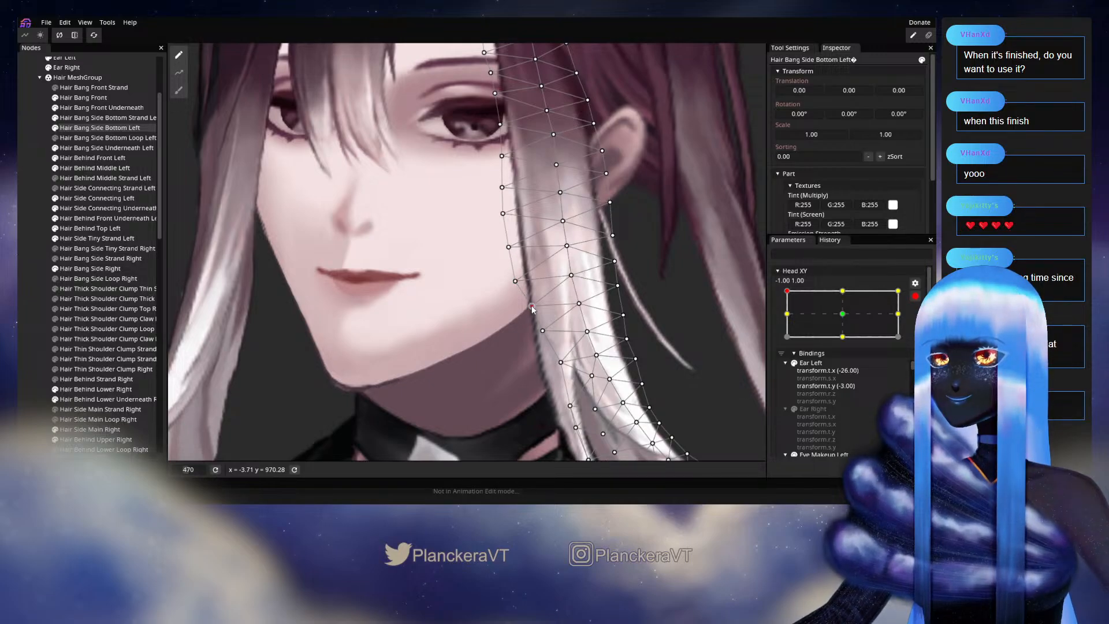
Nudge the face-side and middle vertices of the Hair Bang Side Bottom Strand Left mesh beside the cheek and jaw, and deselect it.
click(101, 117)
scroll(549, 307, up, 4)
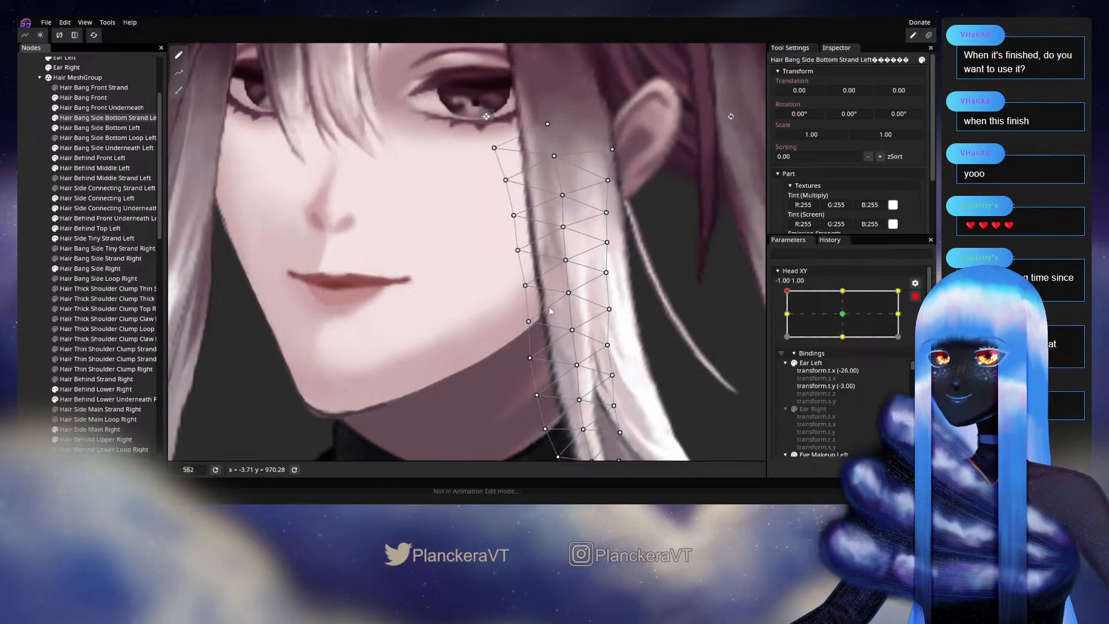
click(528, 320)
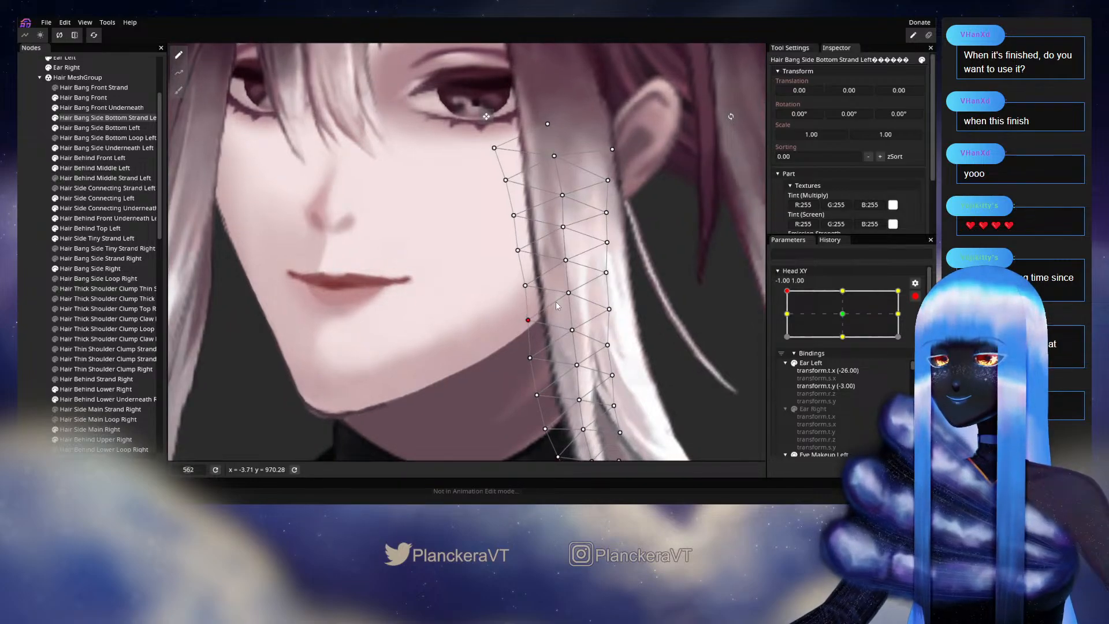
drag(565, 295, 561, 297)
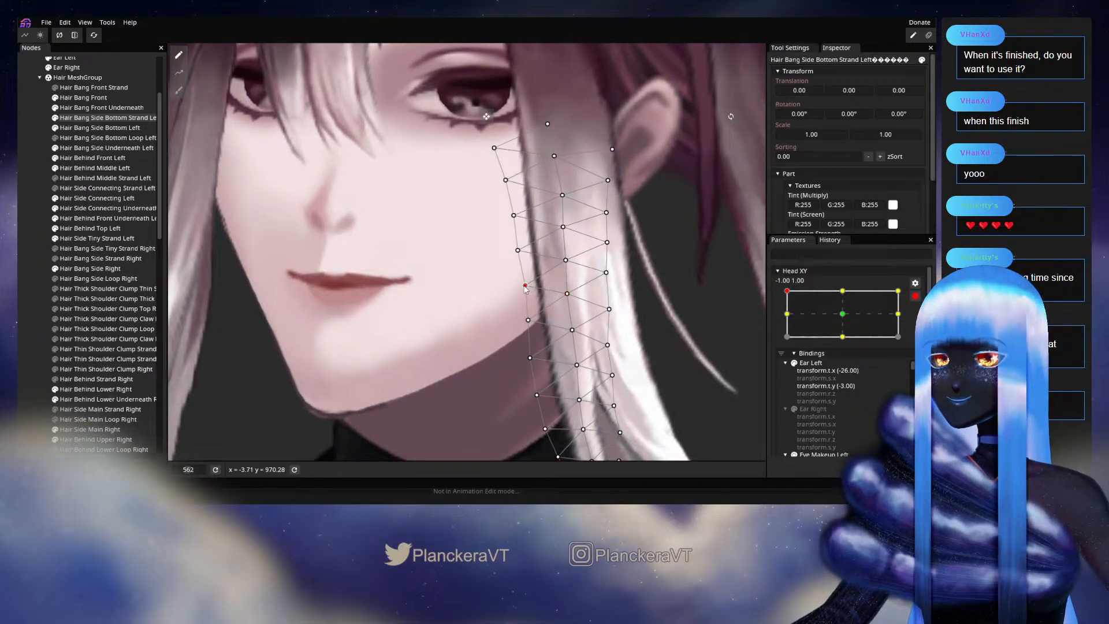
scroll(525, 287, down, 3)
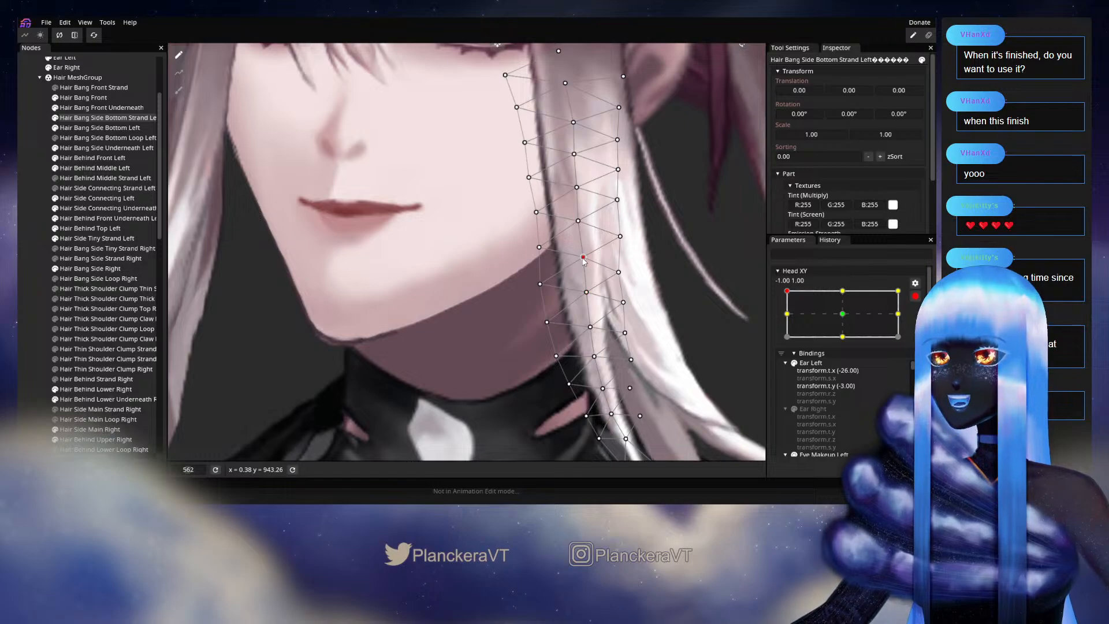
drag(541, 250, 537, 251)
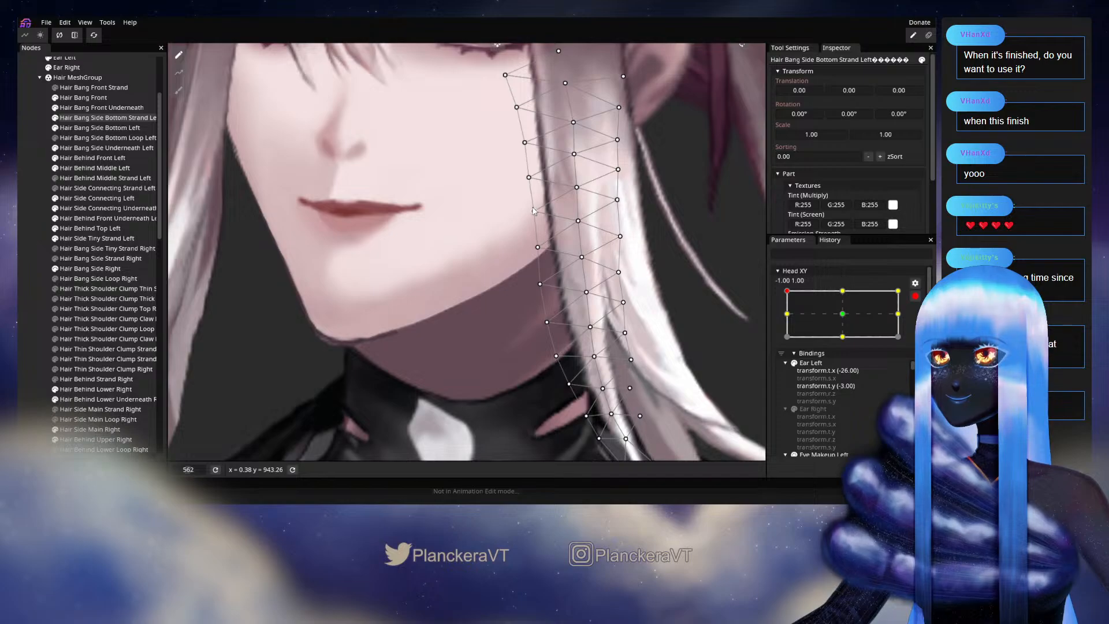
drag(533, 207, 528, 288)
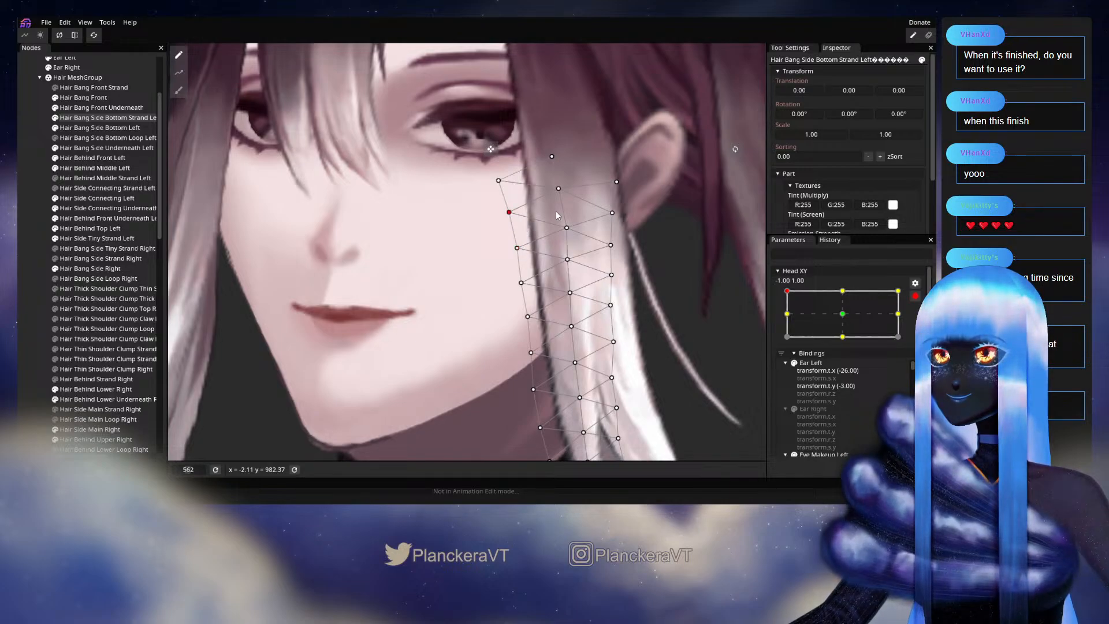
click(45, 230)
scroll(544, 301, down, 4)
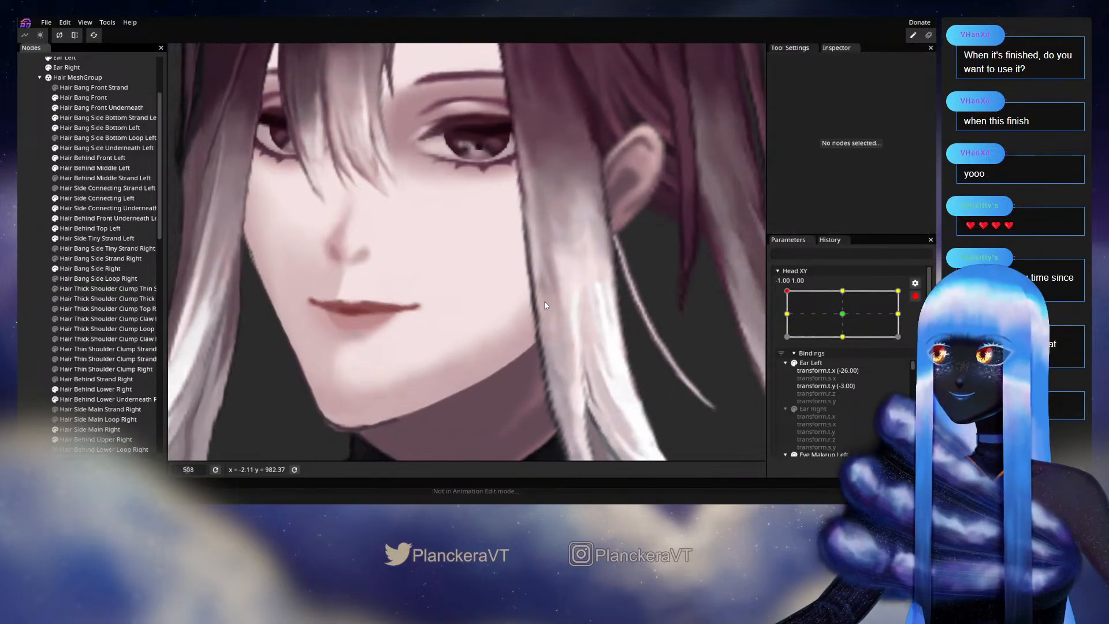
scroll(555, 303, down, 5)
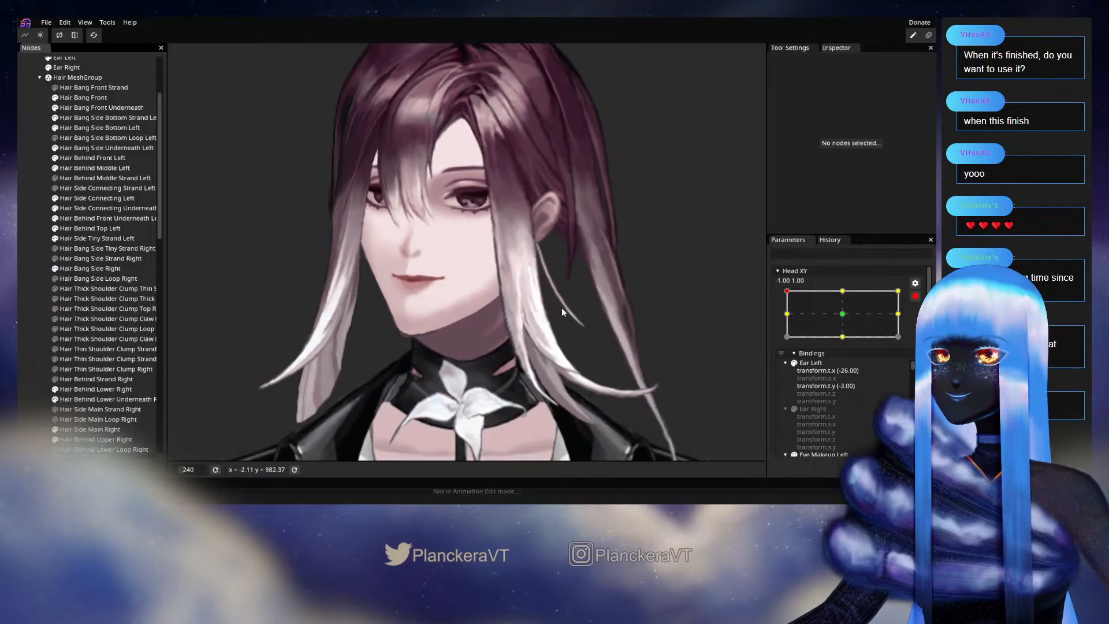
Disarm Head XY and compare the head turn at -1.00 0.52 with the keypoint at -1.00 1.00.
drag(589, 275, 600, 296)
scroll(600, 296, up, 1)
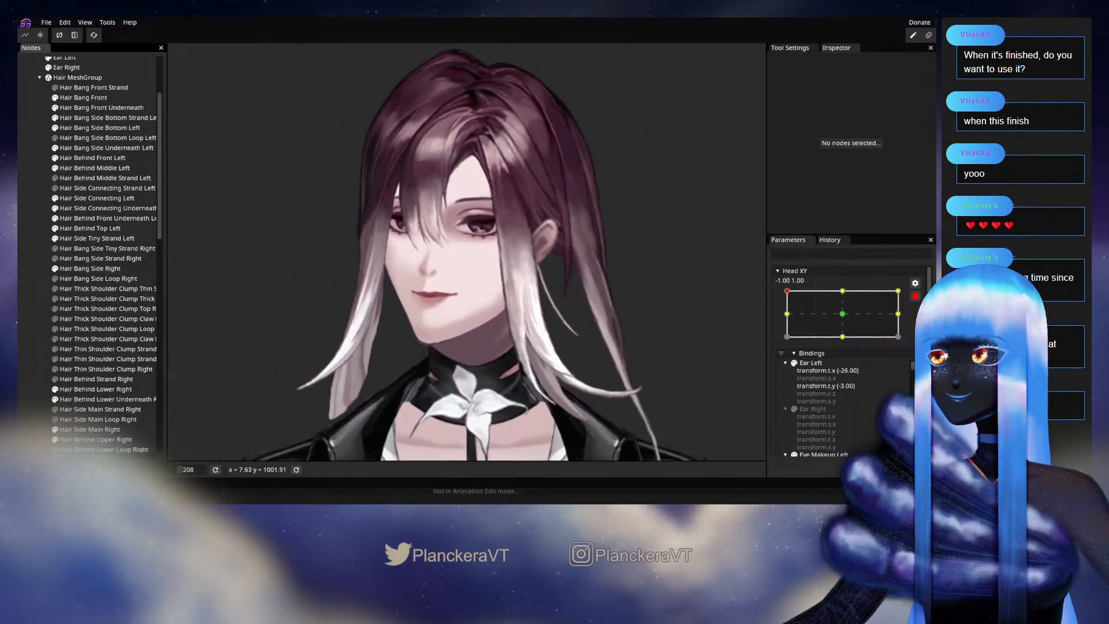
click(783, 334)
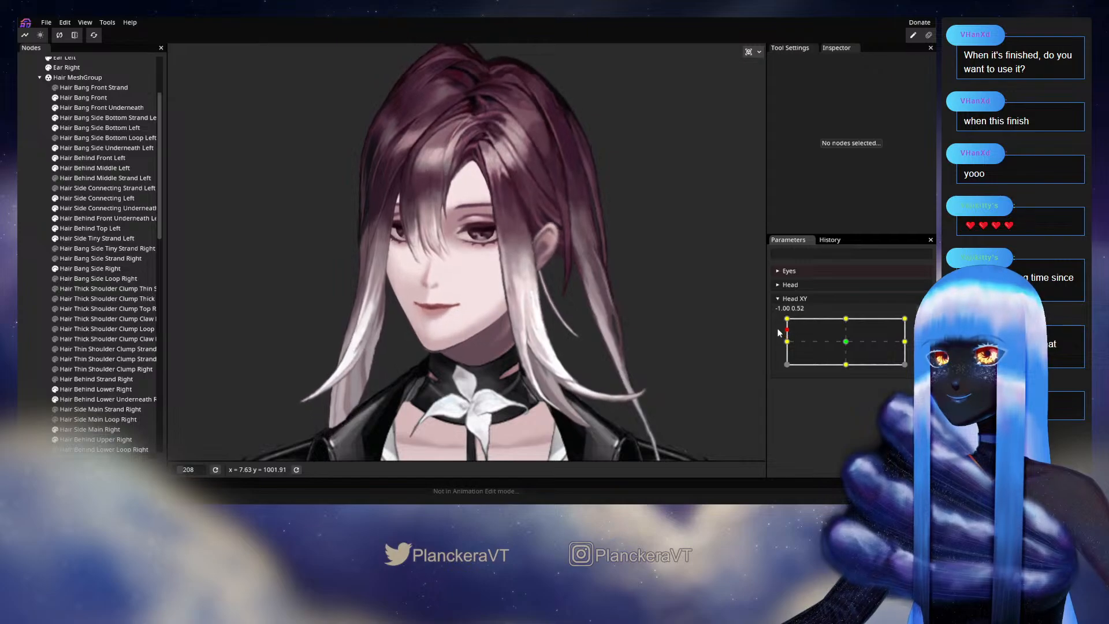
click(779, 321)
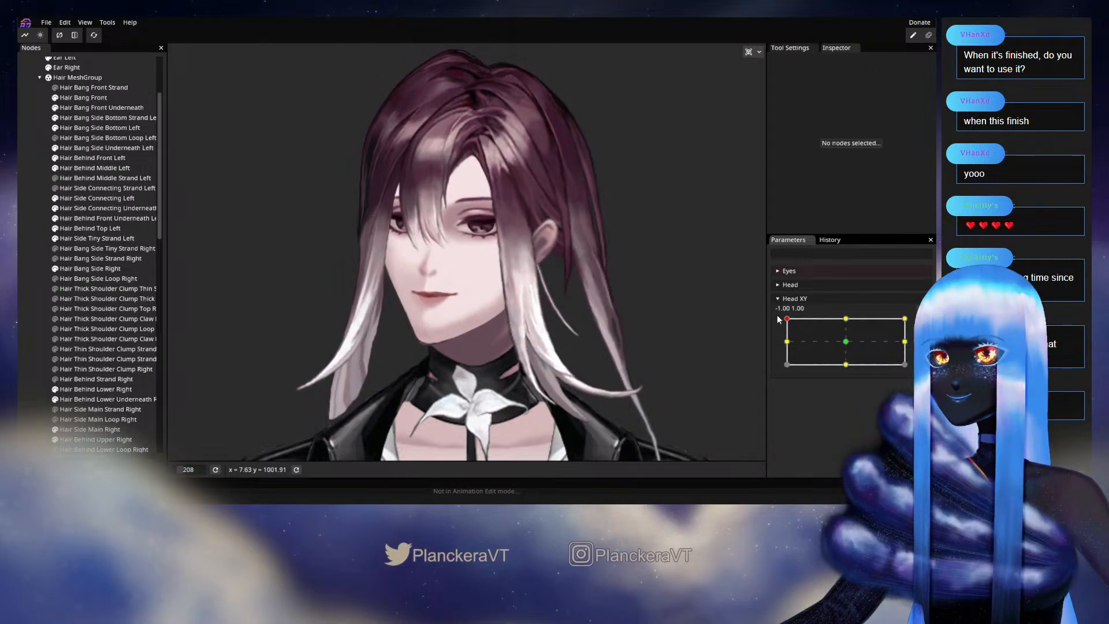
Compare the head turn at Head XY -1.00 0.29 with the keypoint at -1.00 1.00, and arm Head XY for editing.
click(777, 336)
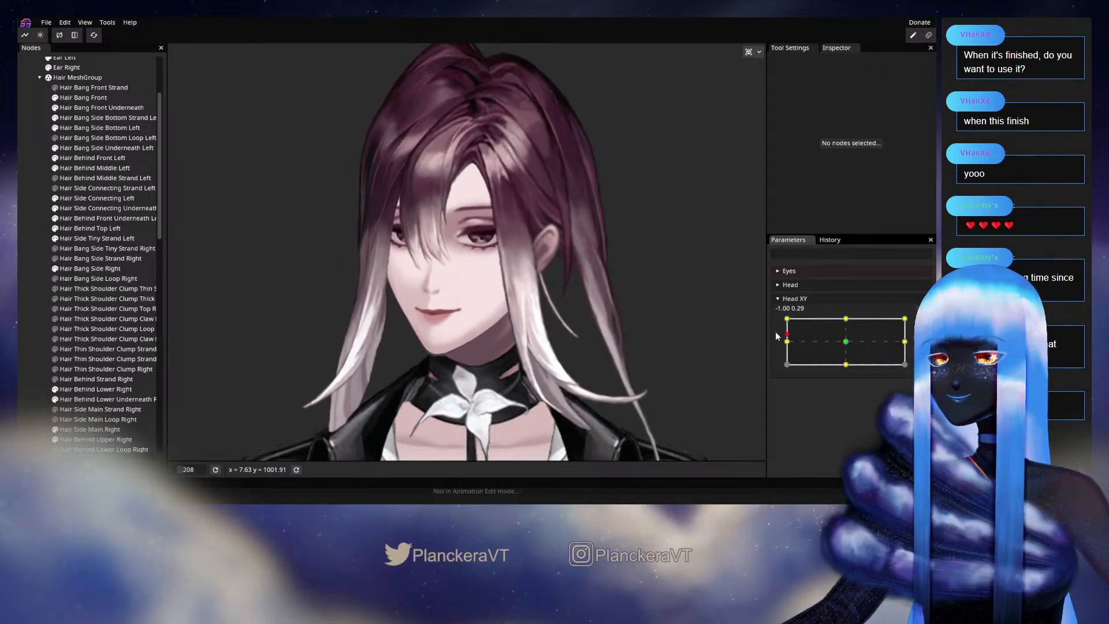
drag(777, 336, 777, 316)
click(921, 323)
scroll(542, 351, up, 2)
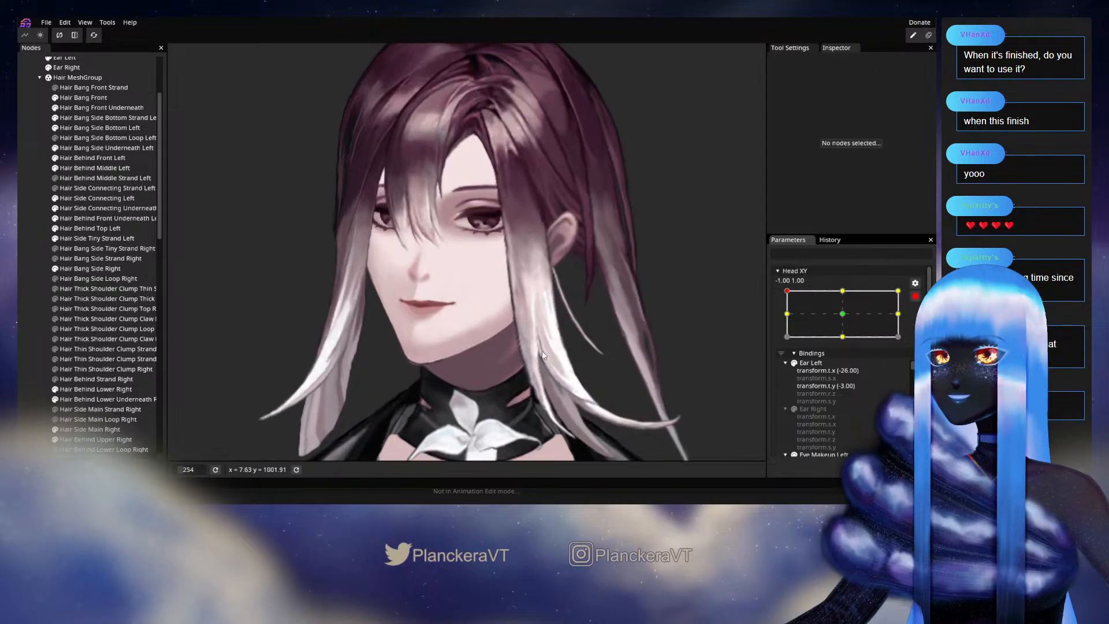
drag(483, 189, 434, 154)
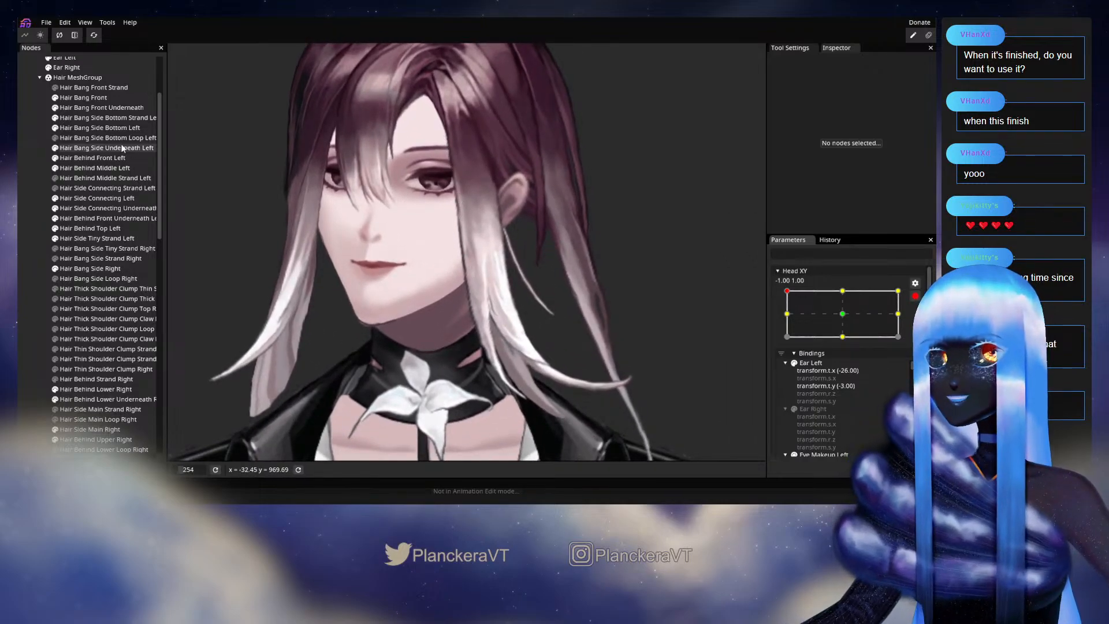
Check the Hair Bang Side Bottom Strand Left and Hair Bang Side Bottom Left meshes with the brush deform tool, and deselect them.
click(92, 119)
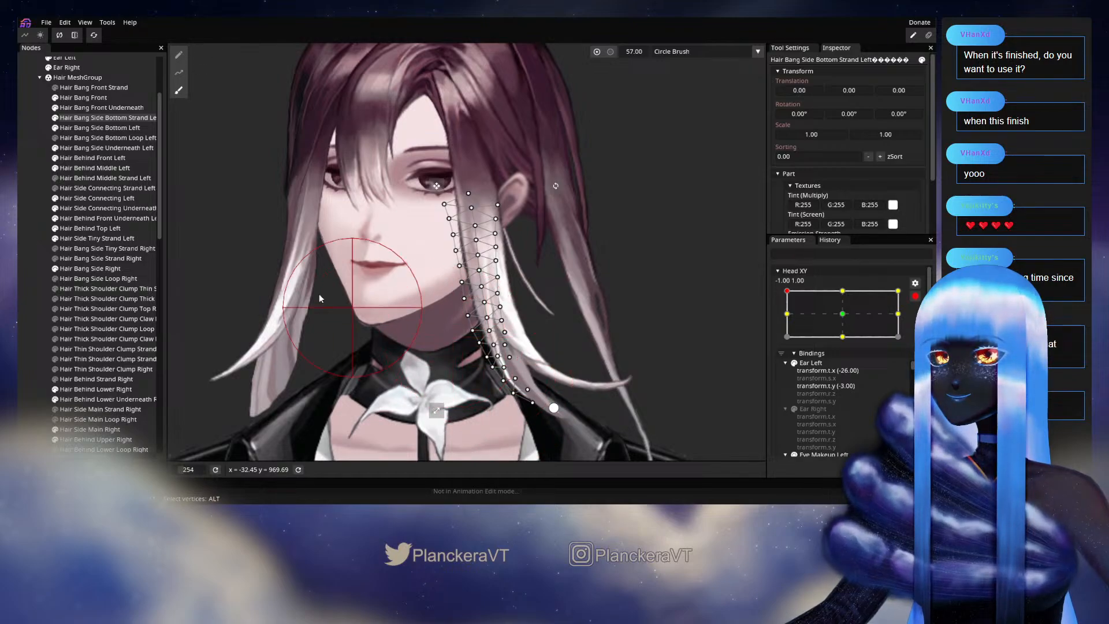
click(92, 126)
click(177, 91)
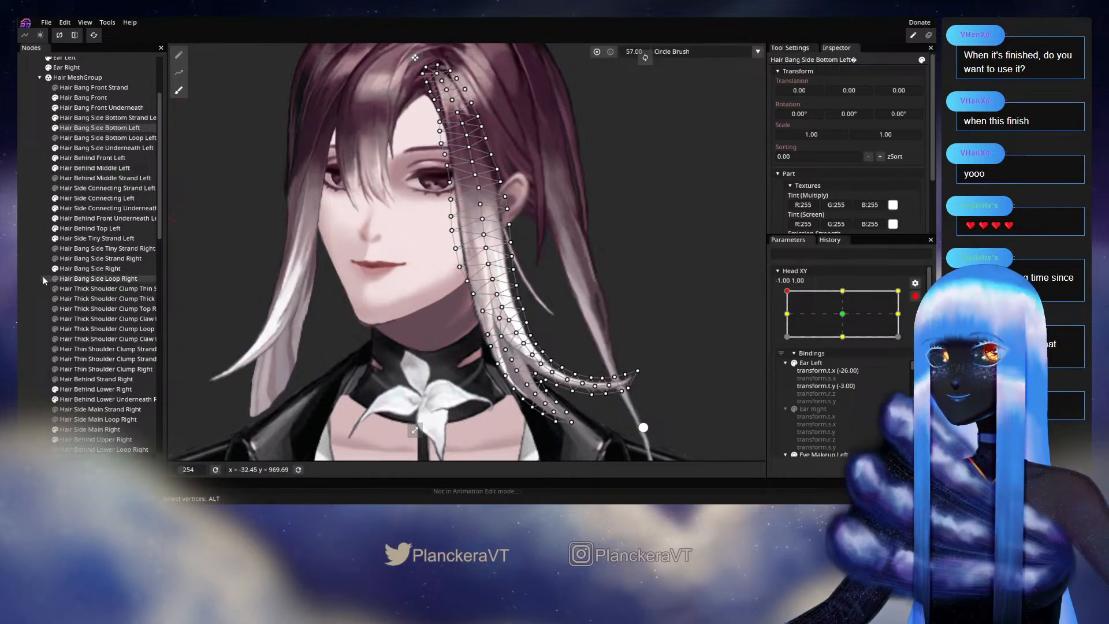
click(638, 309)
scroll(636, 306, down, 3)
drag(557, 248, 594, 286)
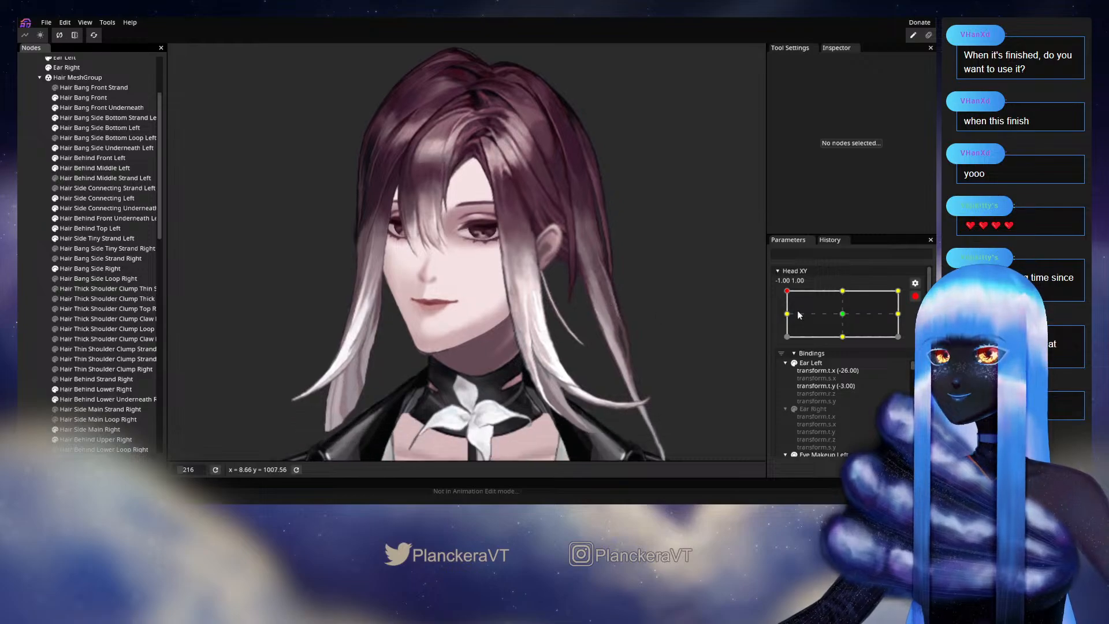
Disarm Head XY and compare the head turn at -1.00 -0.02, near the centre and at the -1.00 1.00 keypoint.
click(914, 296)
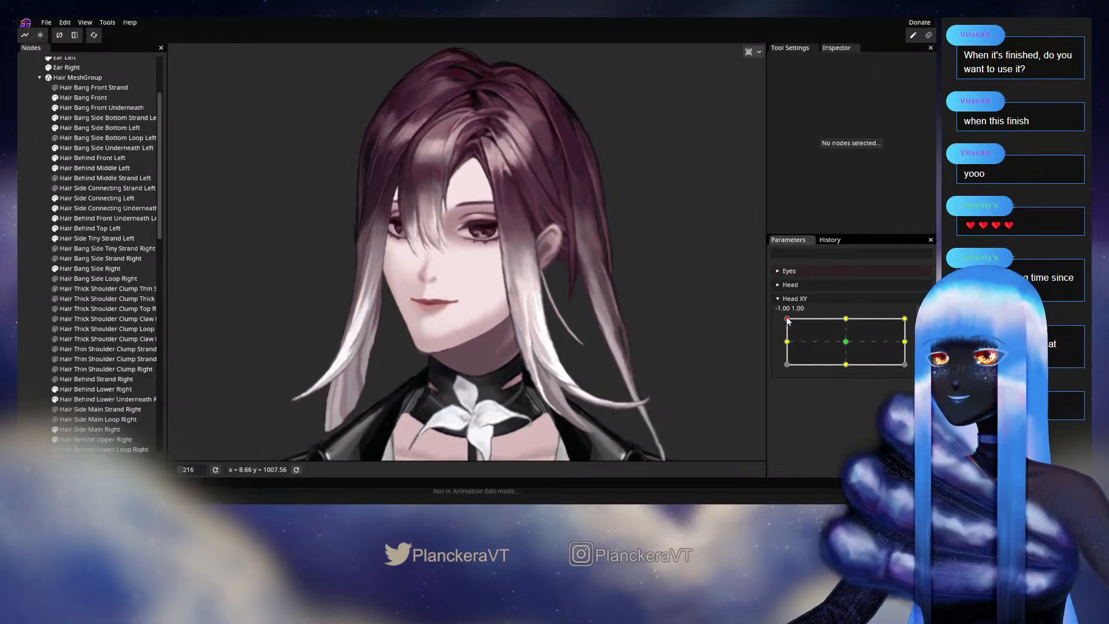
drag(787, 319, 772, 341)
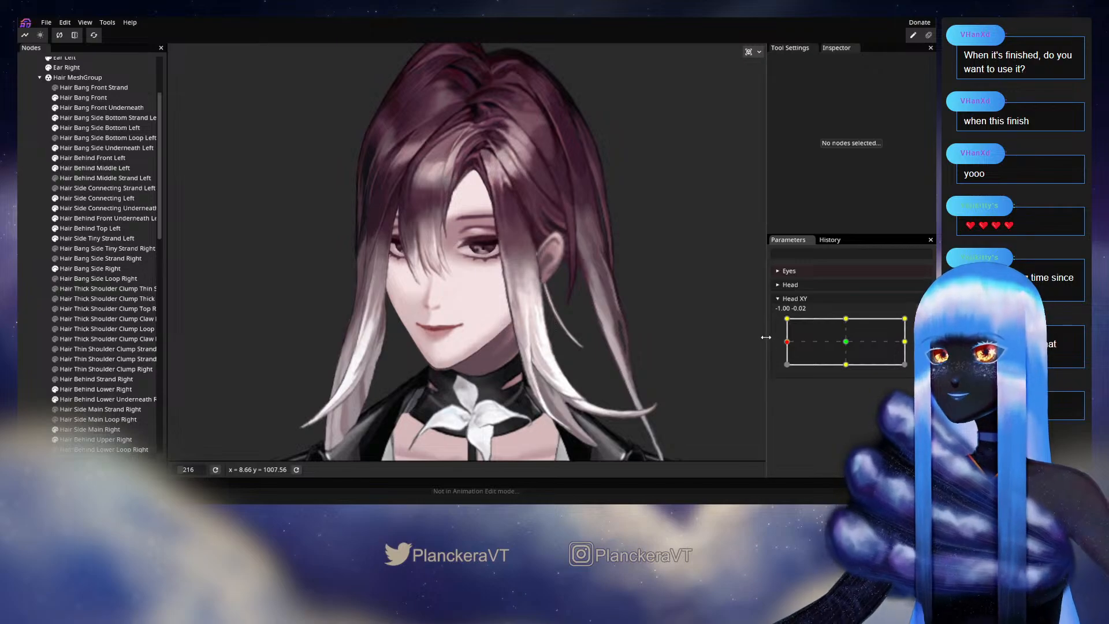
drag(662, 306, 657, 264)
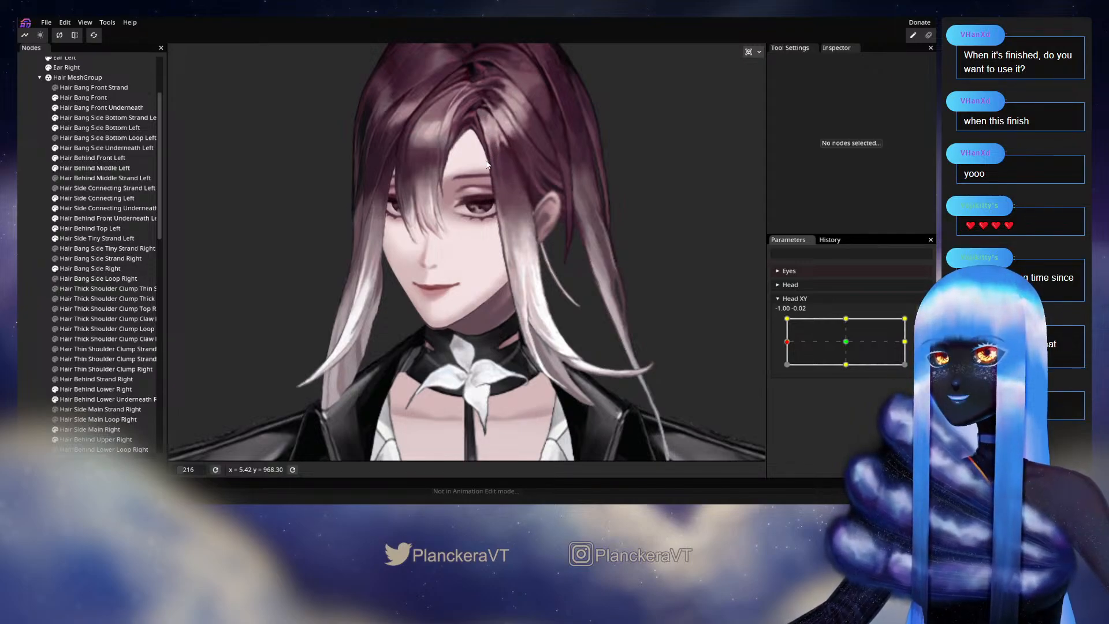
click(846, 343)
drag(848, 346, 846, 344)
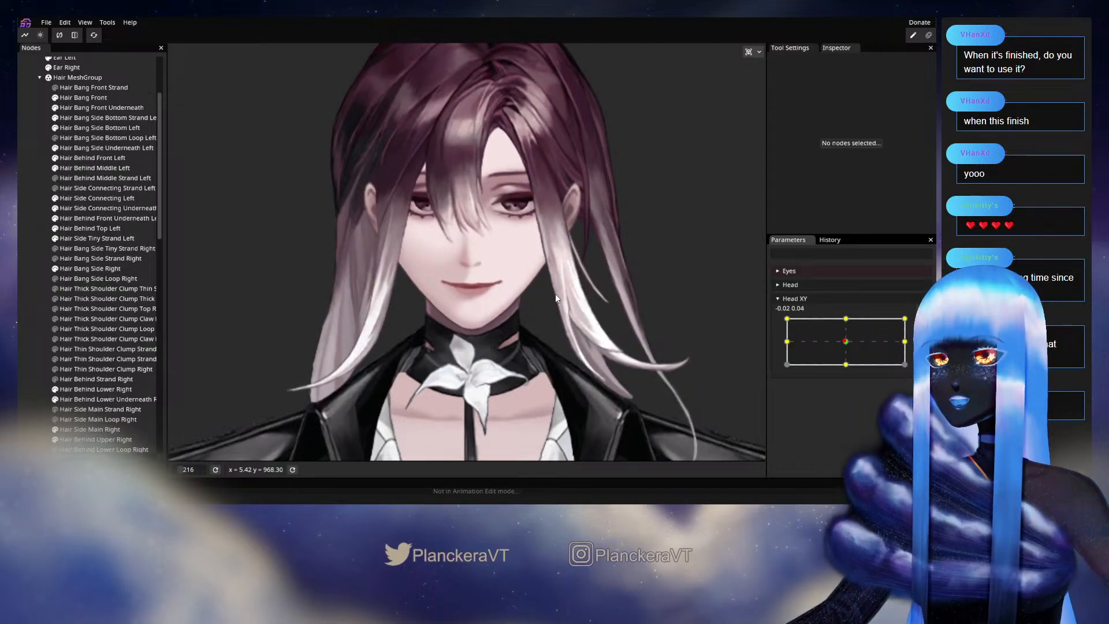
drag(846, 341, 760, 341)
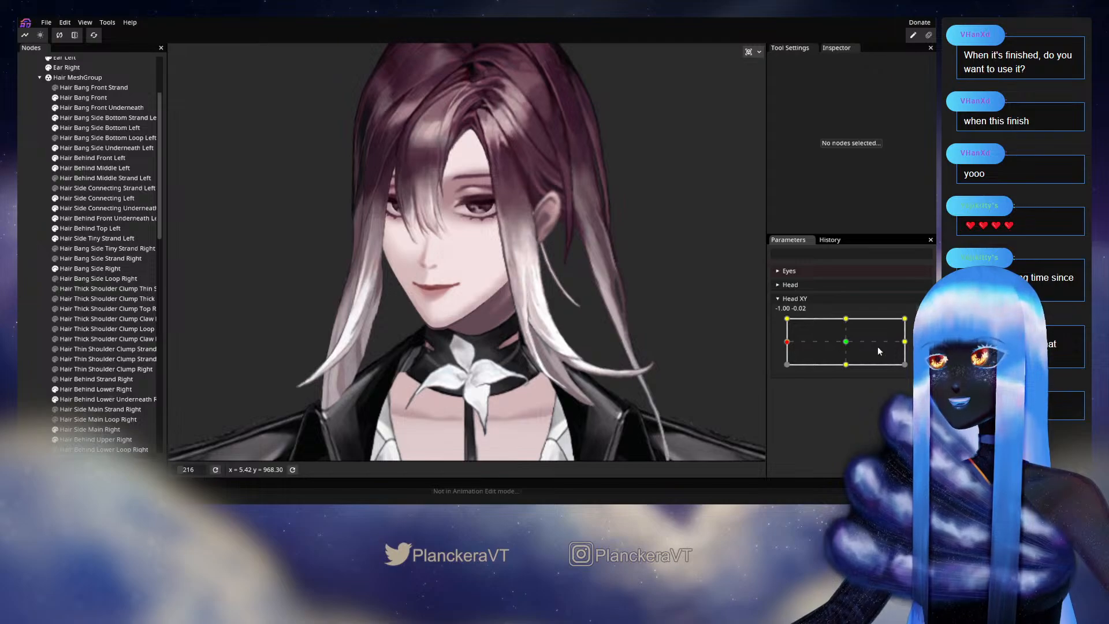
drag(787, 342, 780, 308)
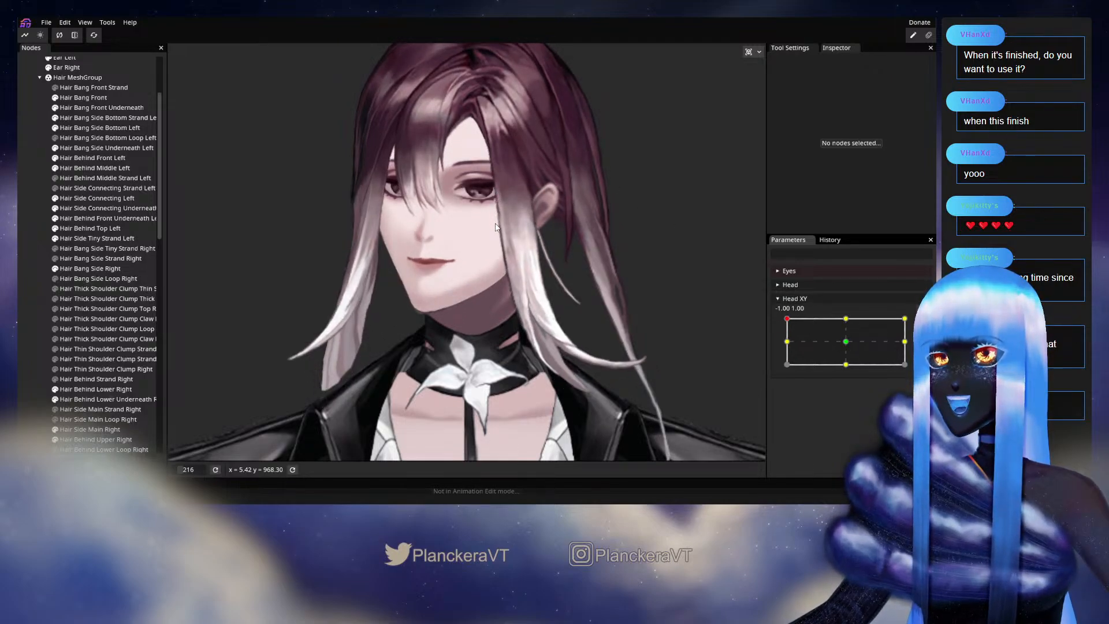
Arm Head XY at -1.00 1.00 and nudge the upper face-side and middle vertices of the Hair Bang Side Bottom Strand Left mesh.
scroll(492, 254, up, 3)
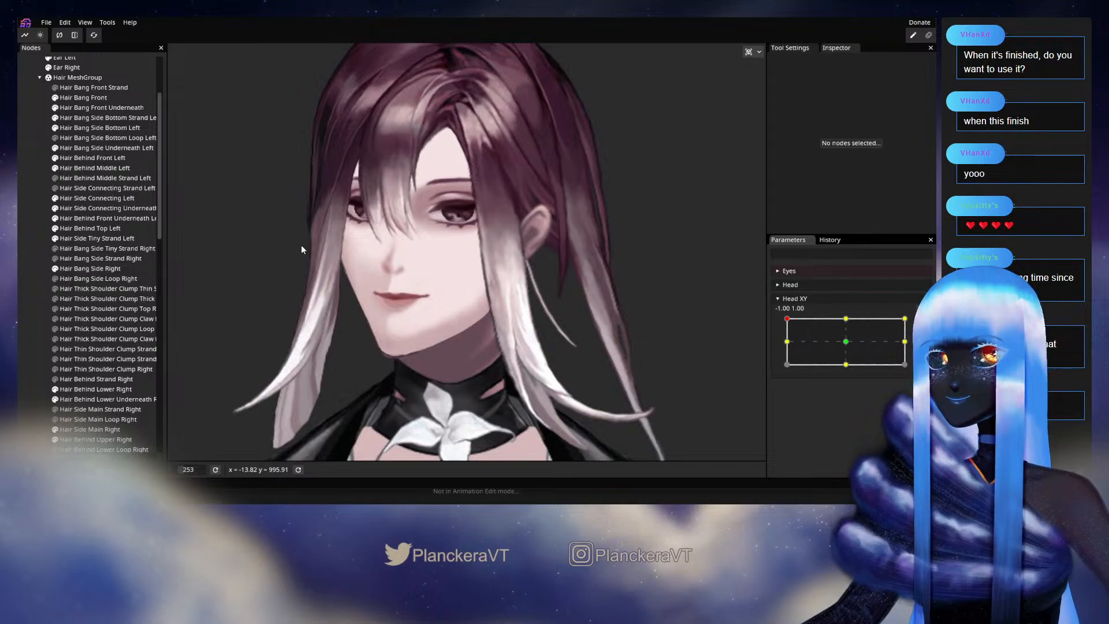
click(88, 117)
scroll(511, 331, up, 2)
scroll(511, 331, up, 6)
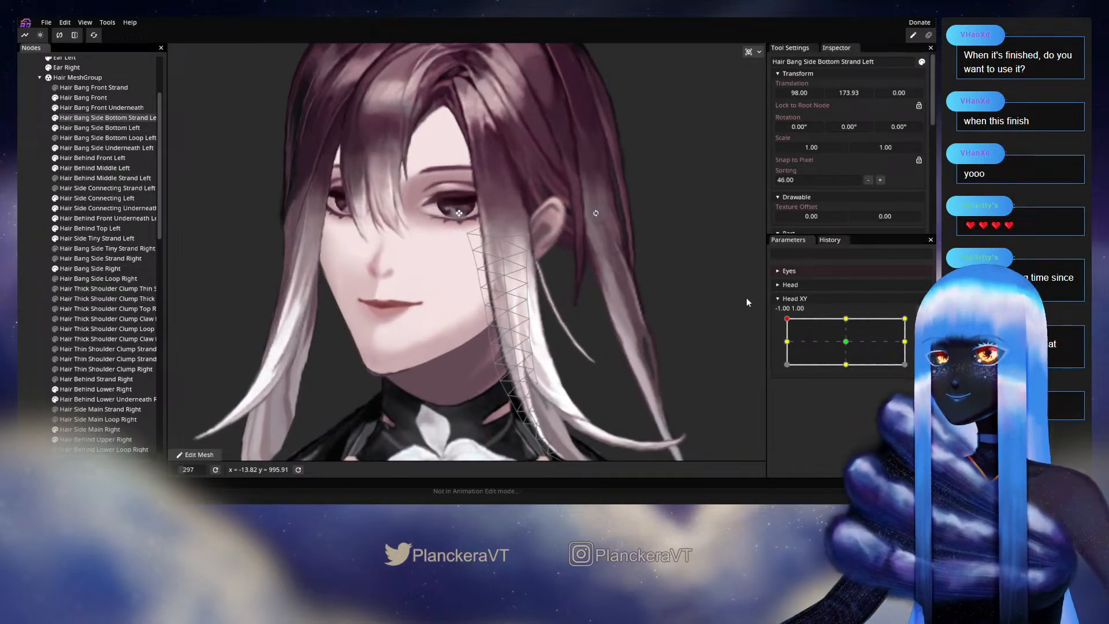
click(922, 324)
scroll(485, 288, up, 5)
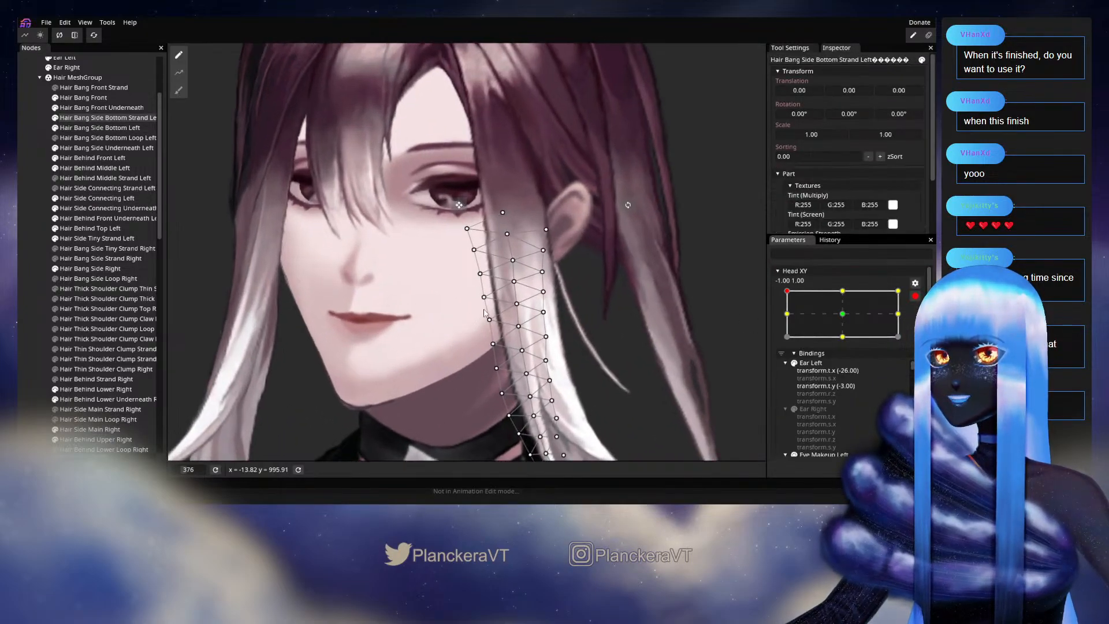
drag(483, 281, 486, 283)
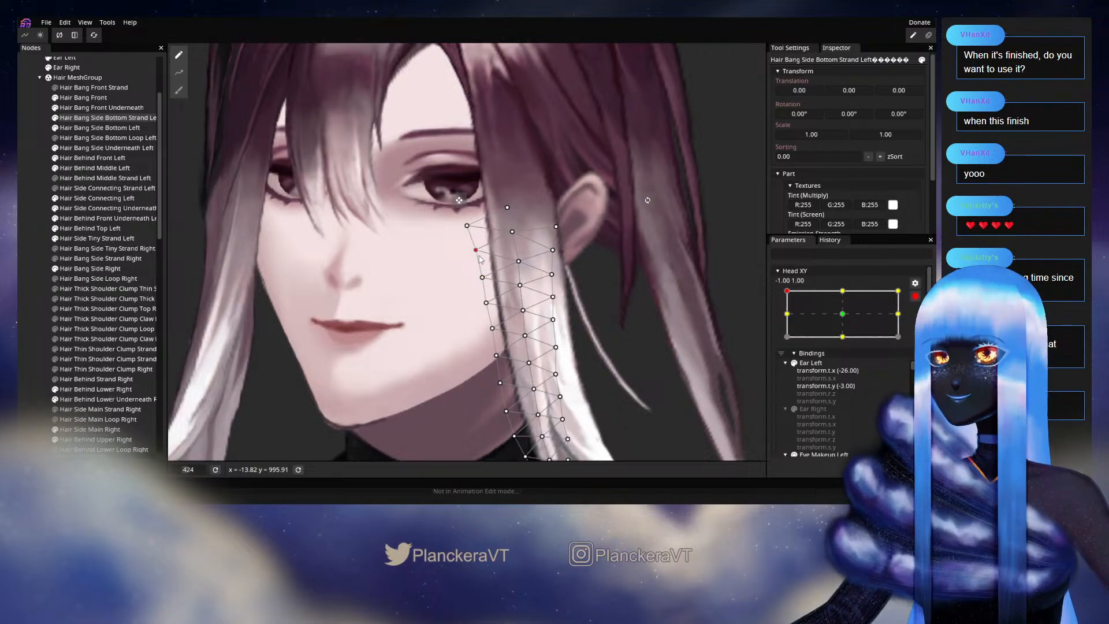
drag(519, 261, 520, 260)
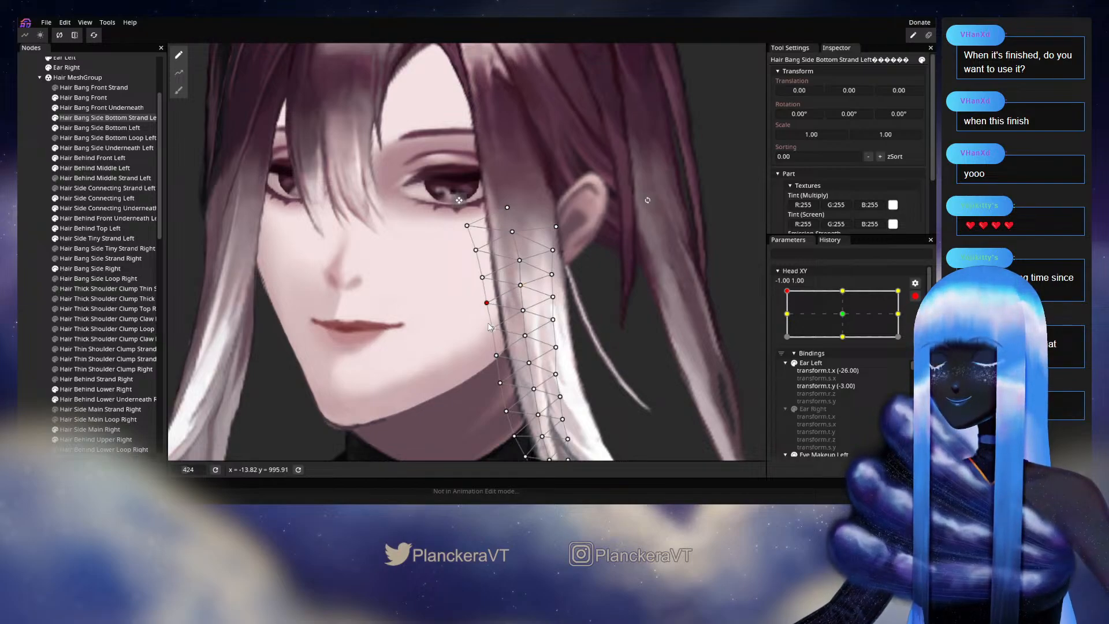
Adjust the face-side edge vertices of the Hair Bang Side Bottom Strand Left mesh from the lower cheek down past the jaw.
drag(492, 327, 496, 288)
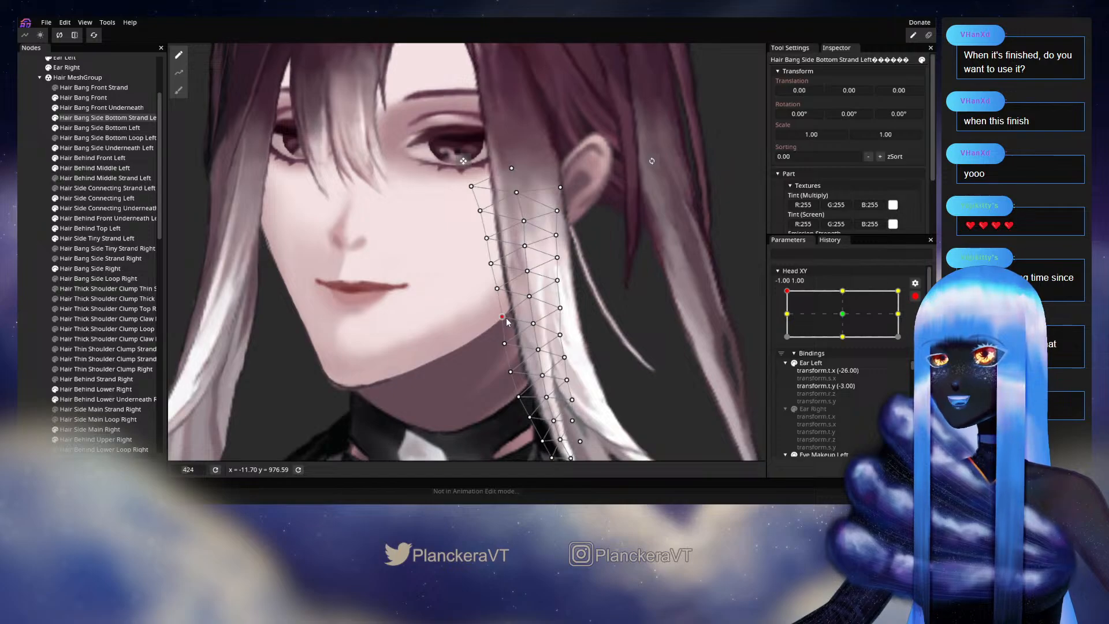
drag(536, 328, 517, 287)
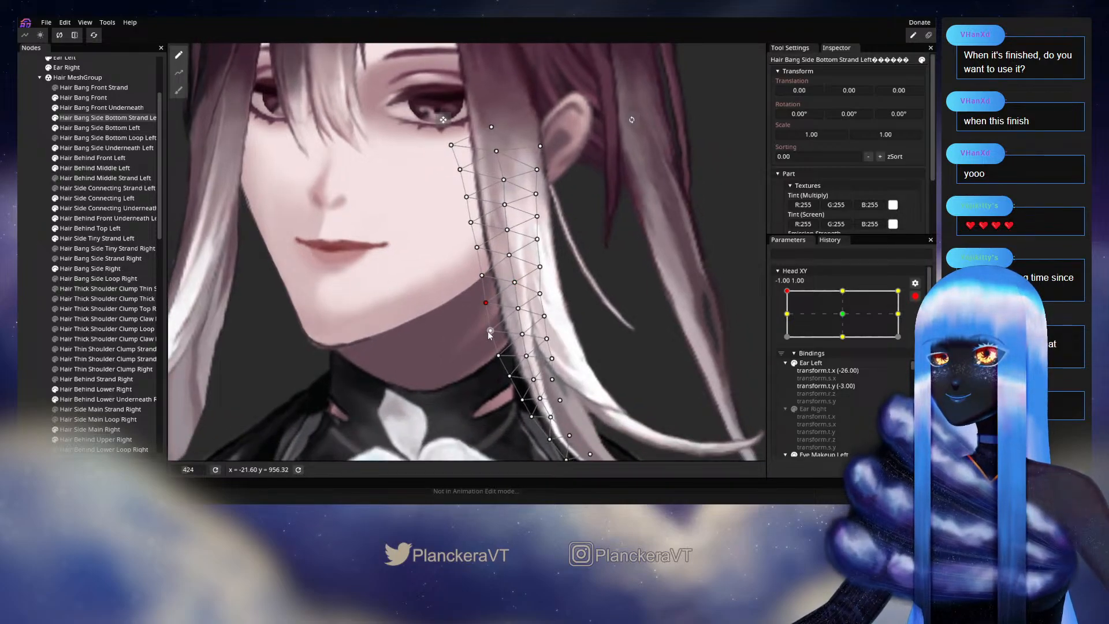
drag(493, 331, 484, 391)
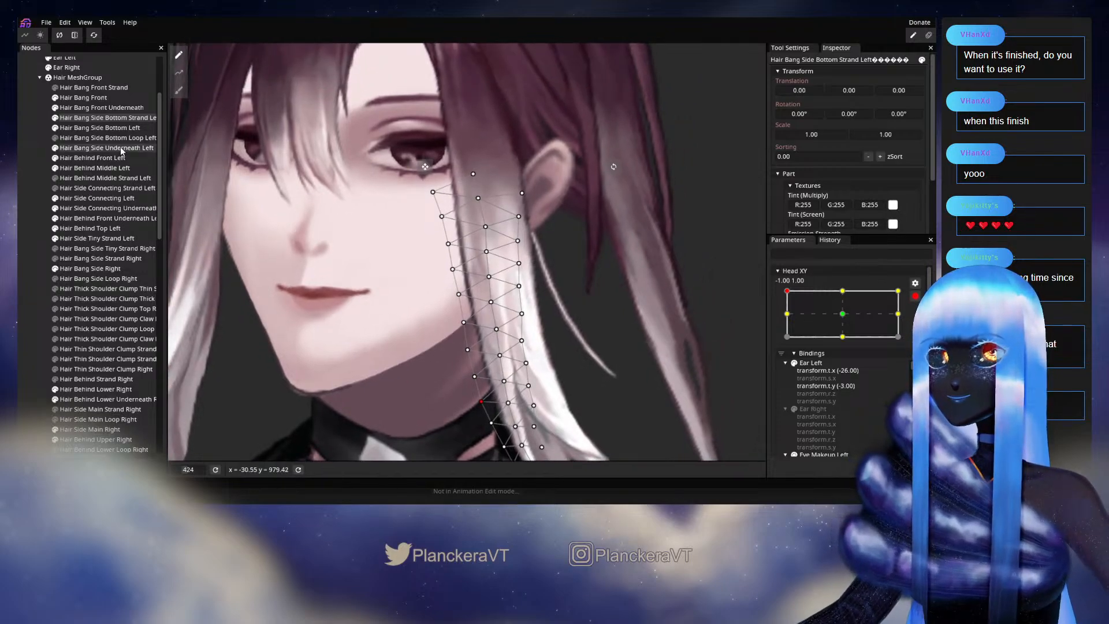
Adjust the face-side edge vertices of the Hair Bang Side Bottom Left mesh beside the cheek, and deselect the mesh.
click(101, 128)
click(446, 238)
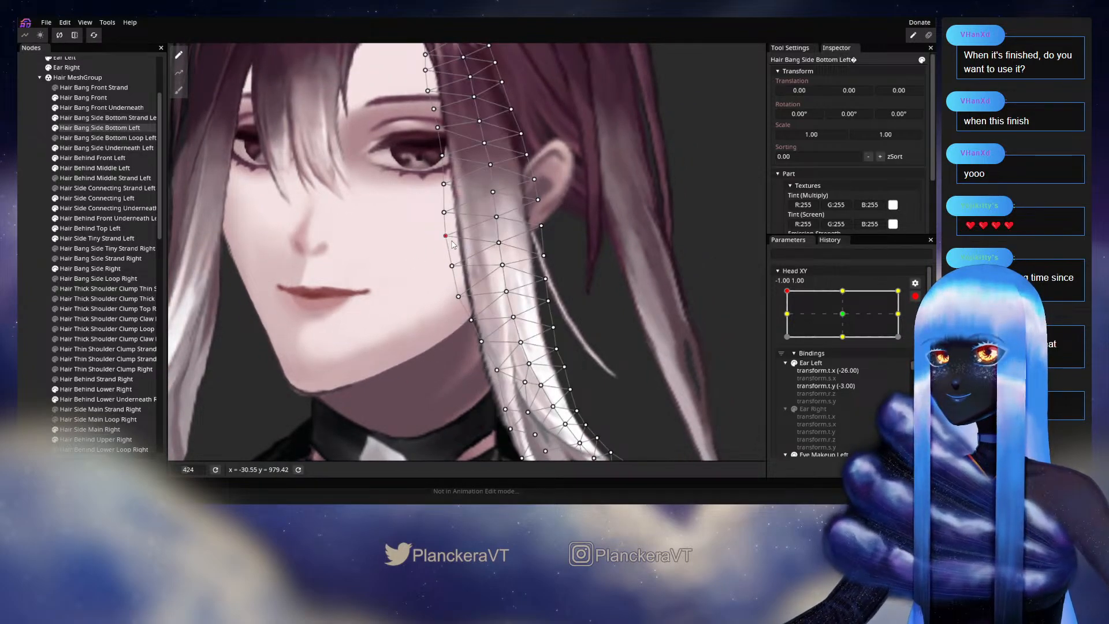
drag(456, 243, 467, 314)
click(123, 260)
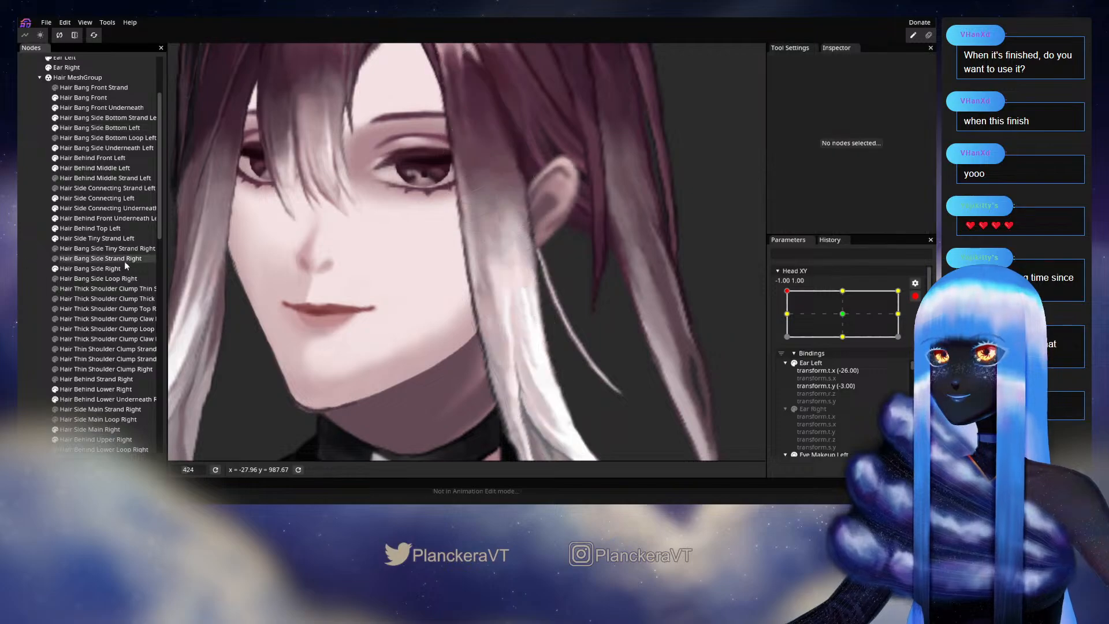
Disarm Head XY and preview the head turn around the -1.00 1.00 keypoint with the whole head in view.
scroll(542, 305, down, 1)
scroll(542, 305, down, 5)
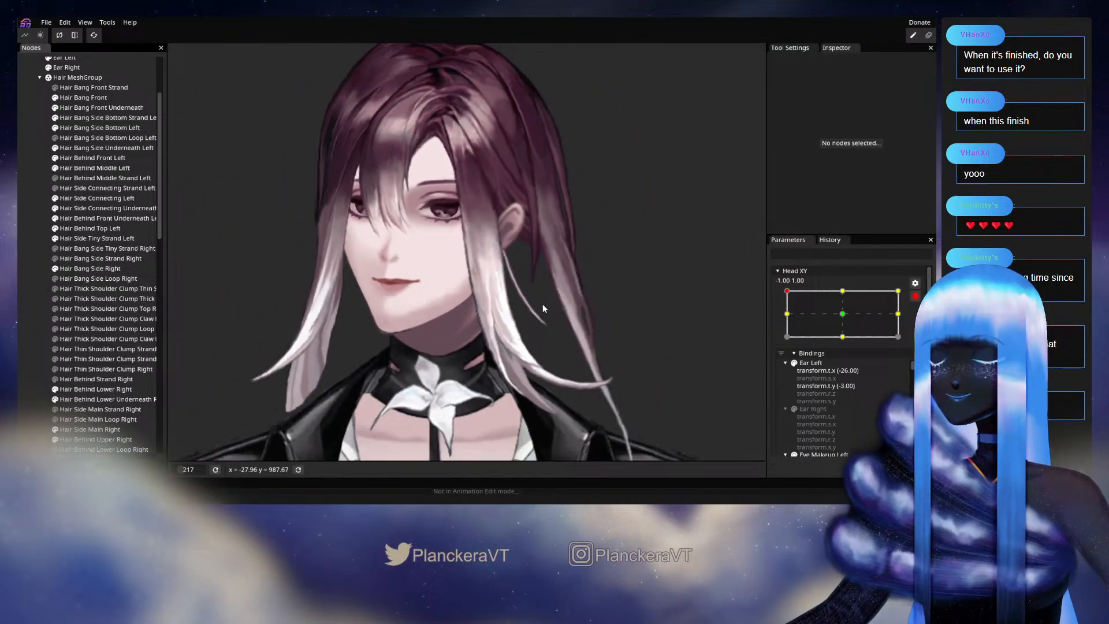
drag(625, 311, 657, 345)
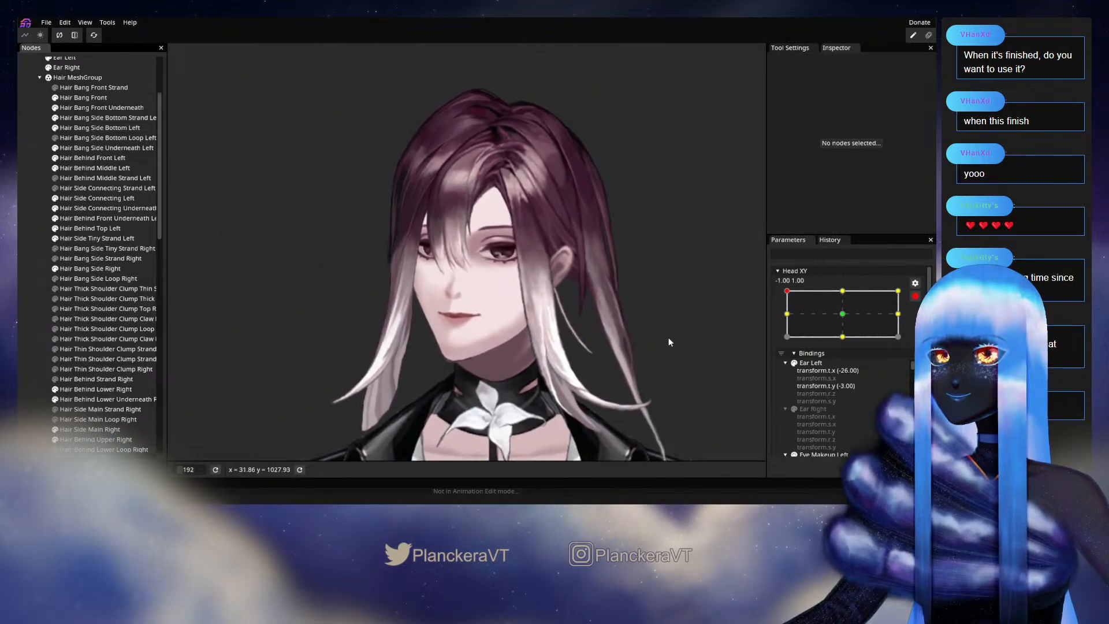
click(914, 296)
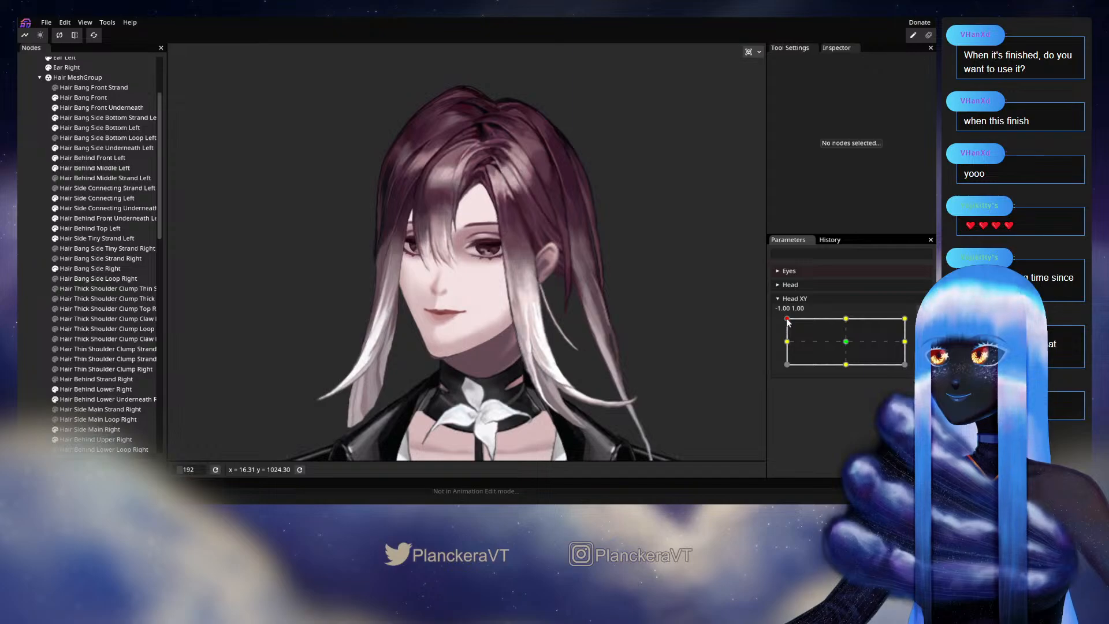
mouse_move(787, 322)
mouse_down()
mouse_move(782, 346)
mouse_move(785, 317)
mouse_up()
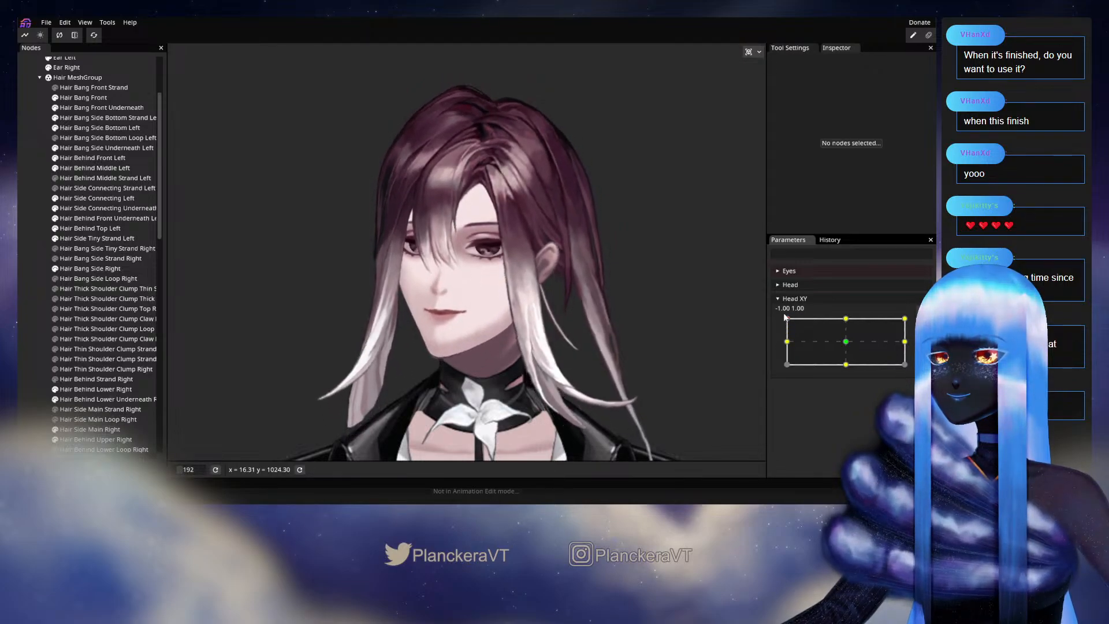
Rearm Head XY and nudge the upper face-side and middle vertices of the Hair Bang Side Bottom Strand Left mesh beside the cheek.
scroll(467, 320, up, 5)
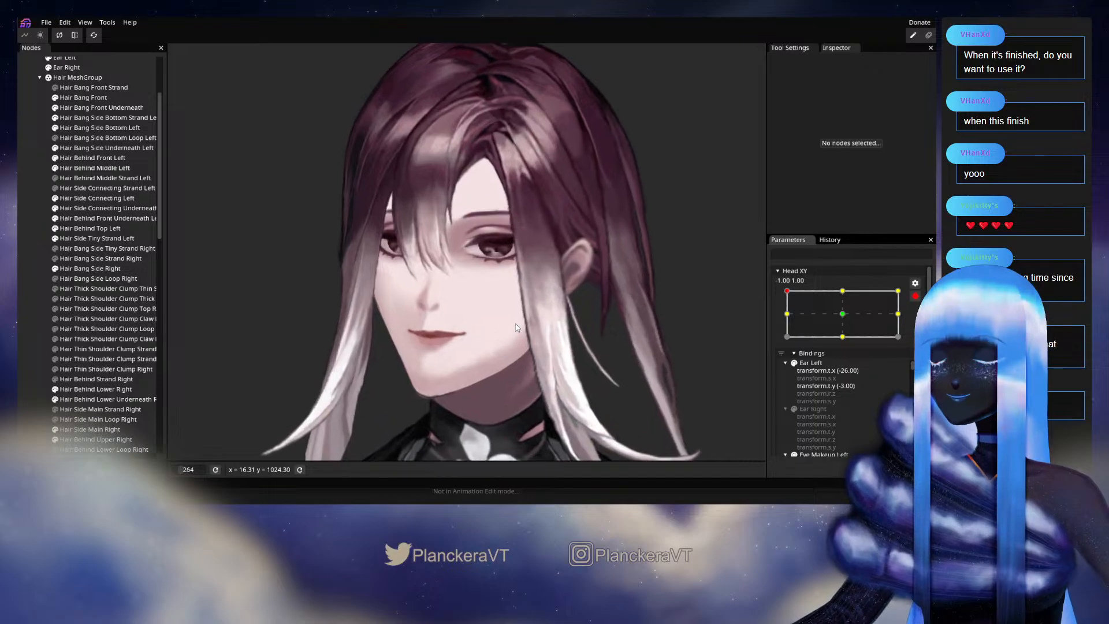
scroll(468, 320, up, 1)
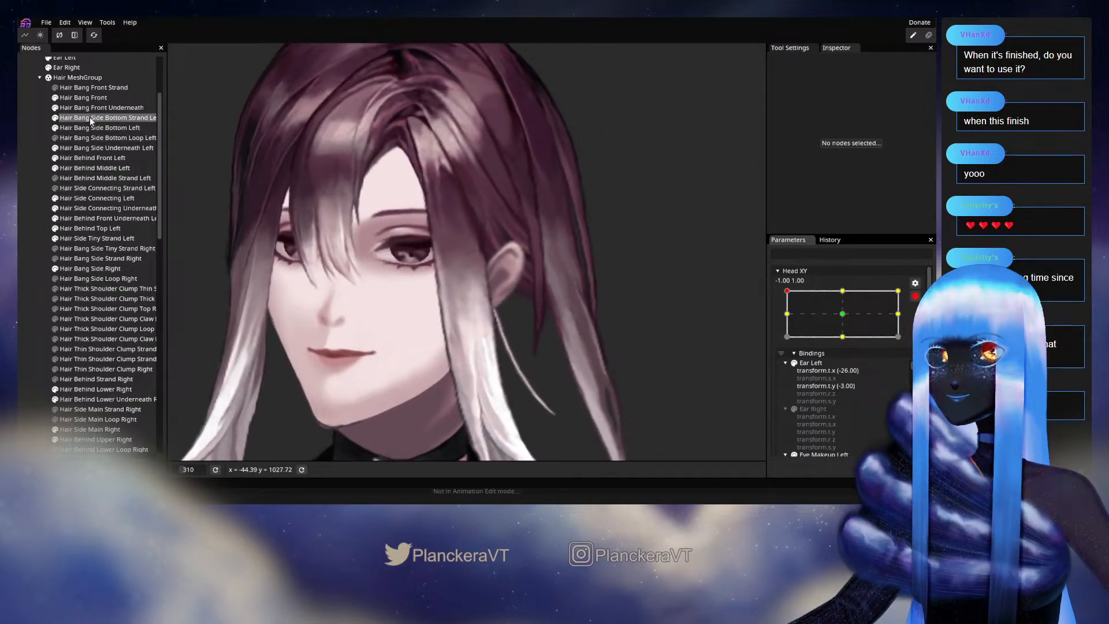
click(89, 117)
scroll(498, 247, up, 3)
scroll(500, 251, up, 4)
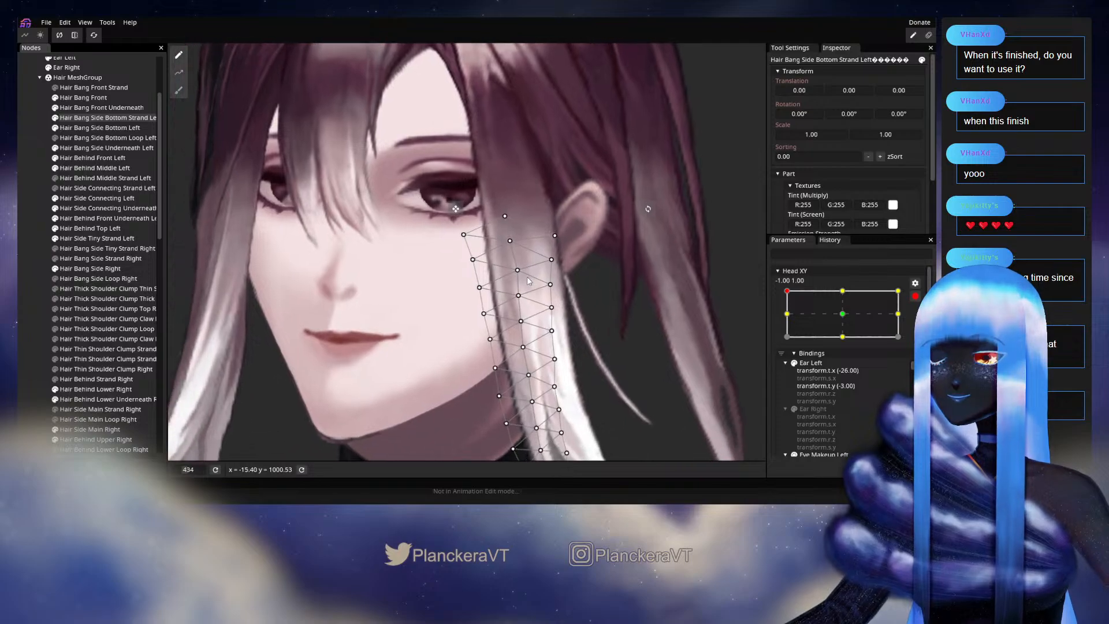
click(521, 272)
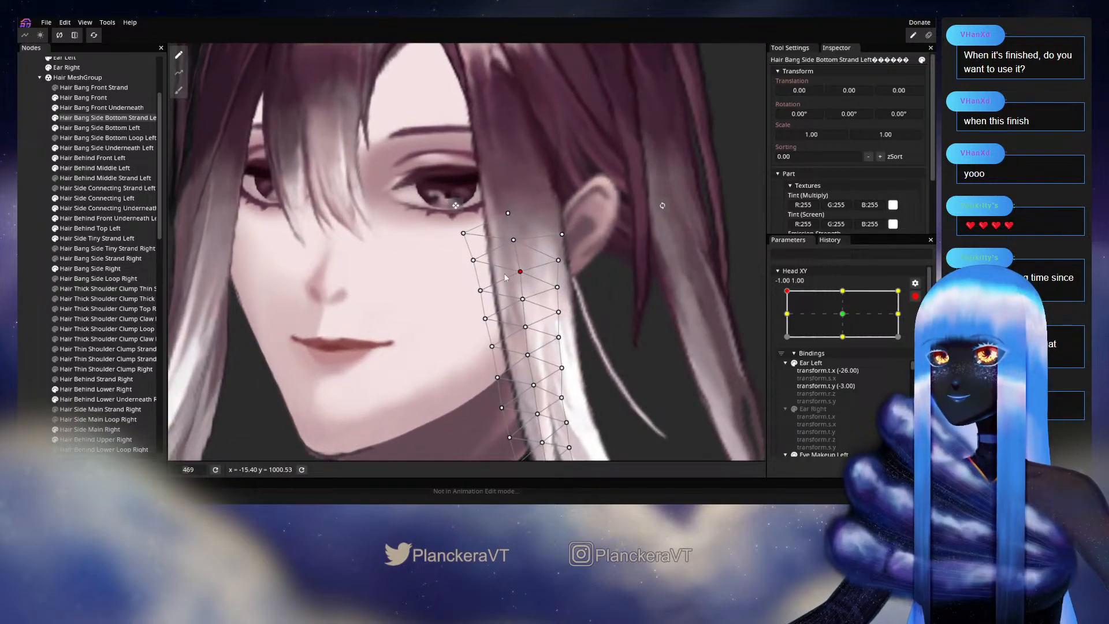
click(473, 261)
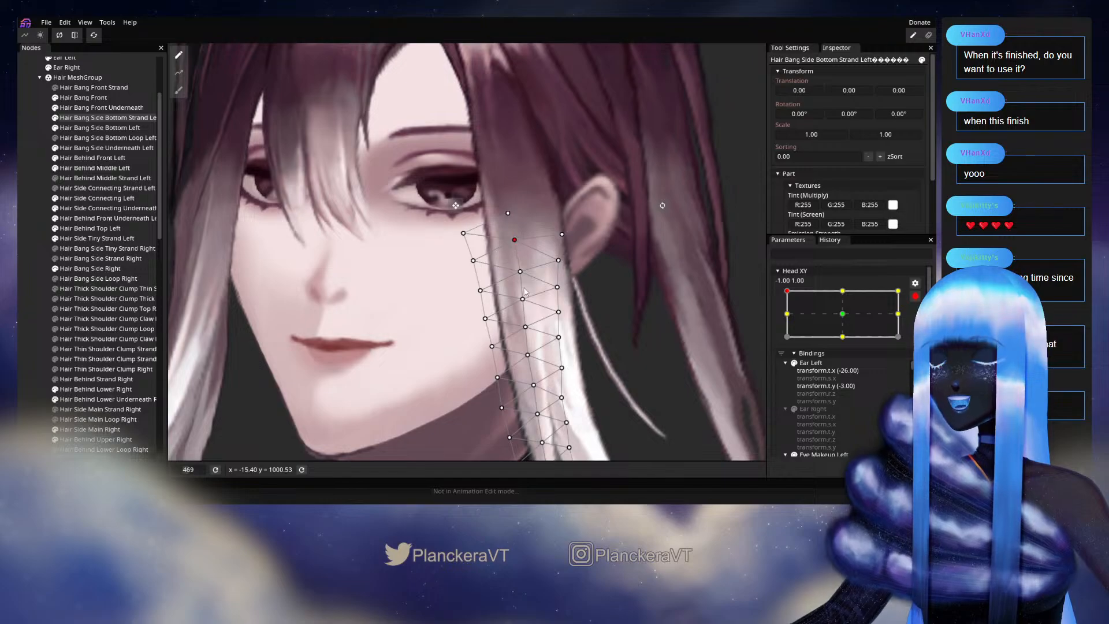
drag(523, 298, 542, 267)
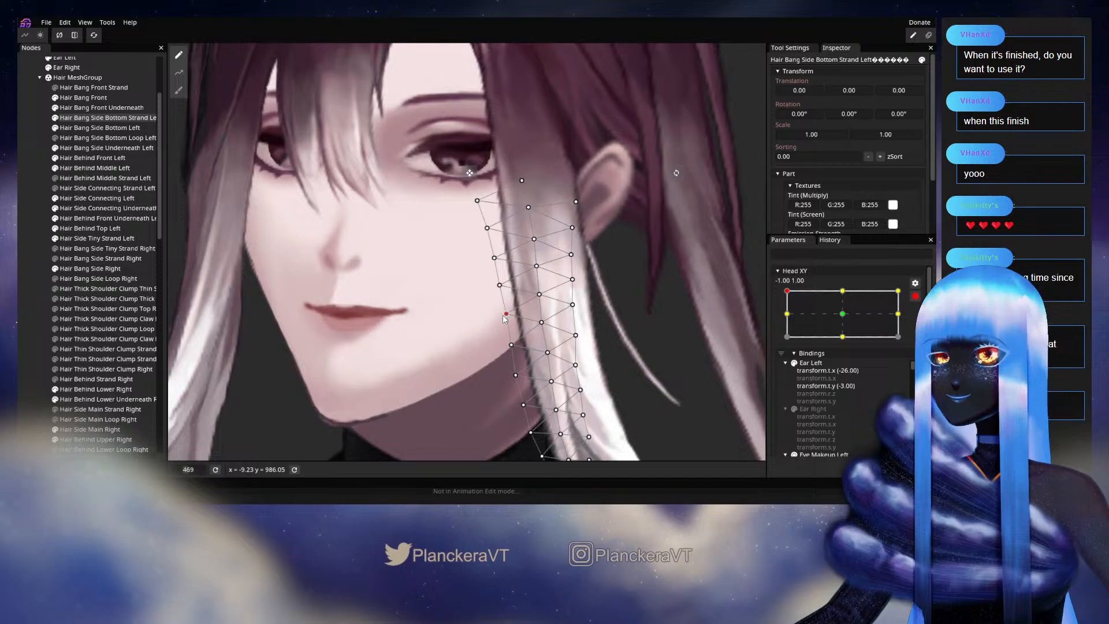
Nudge the face-side and middle vertices of the Hair Bang Side Bottom Strand Left mesh from the lower cheek down beside the neck.
drag(508, 357, 501, 313)
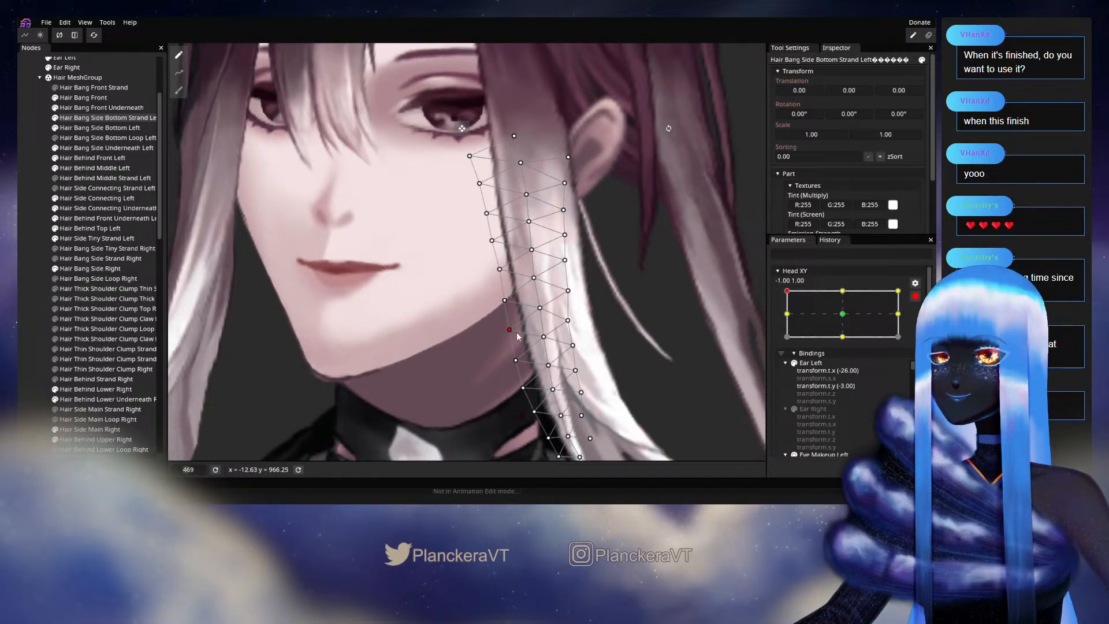
drag(551, 344, 555, 288)
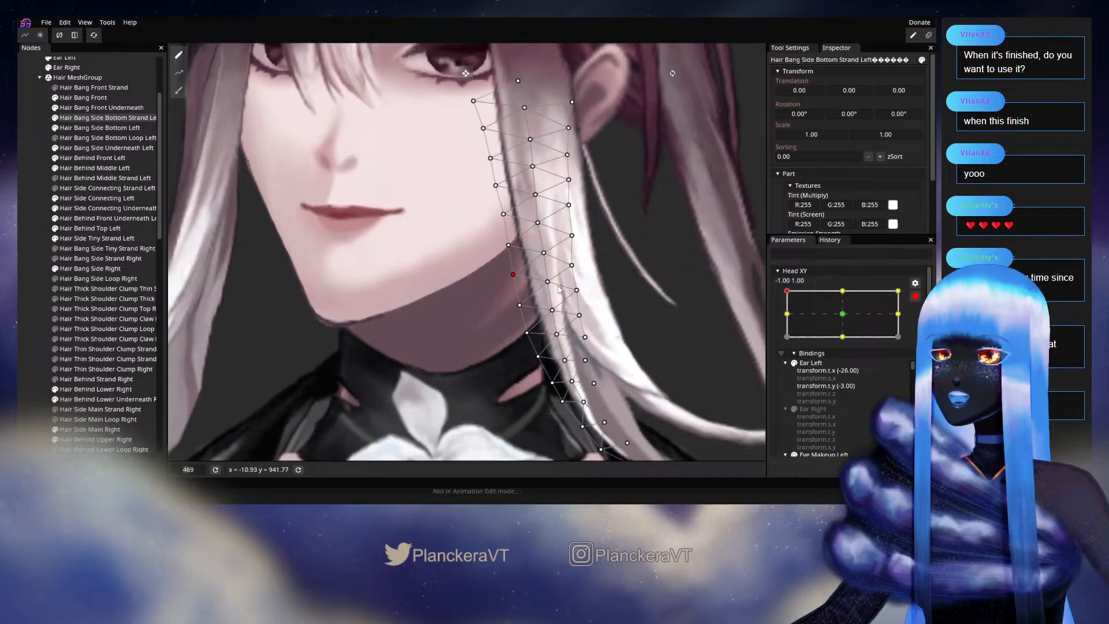
click(520, 305)
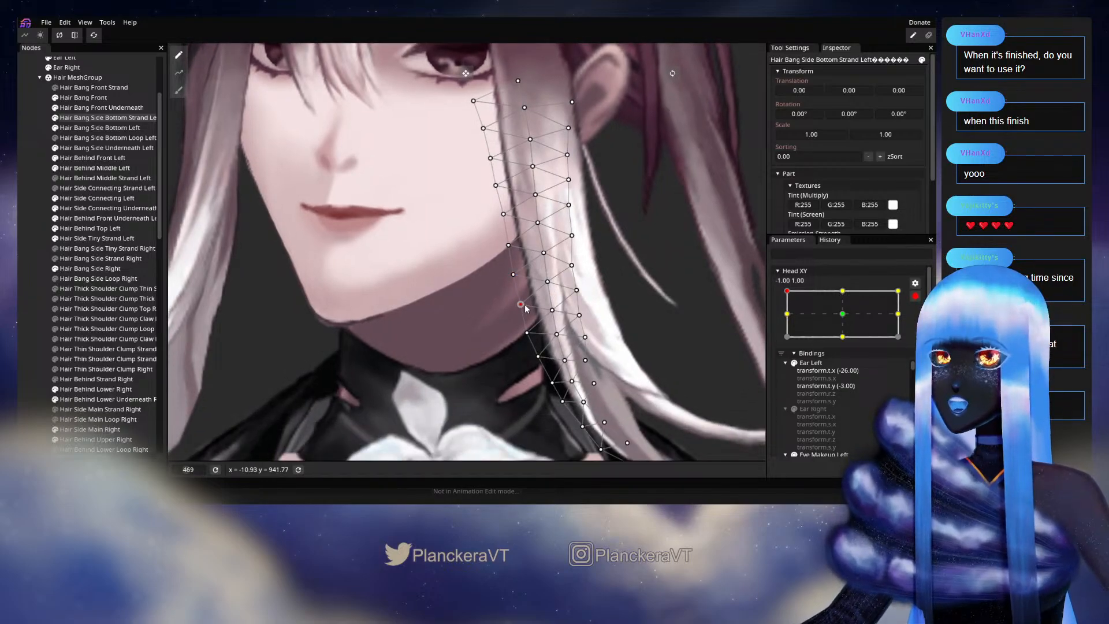
click(550, 283)
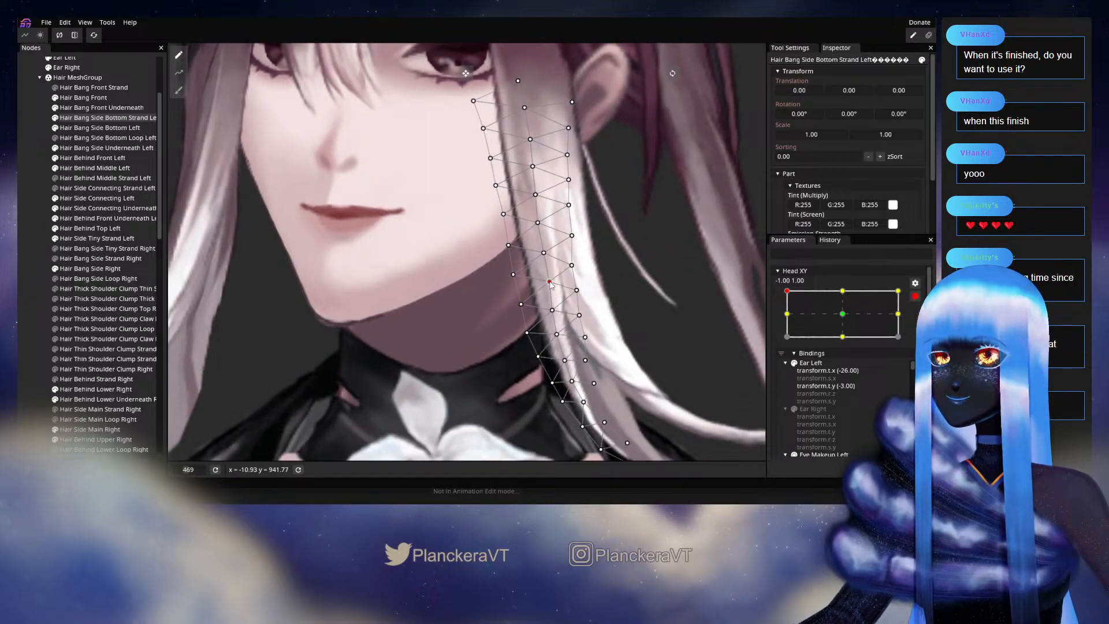
mouse_move(553, 297)
mouse_down()
mouse_move(549, 265)
mouse_move(555, 303)
mouse_up()
click(524, 301)
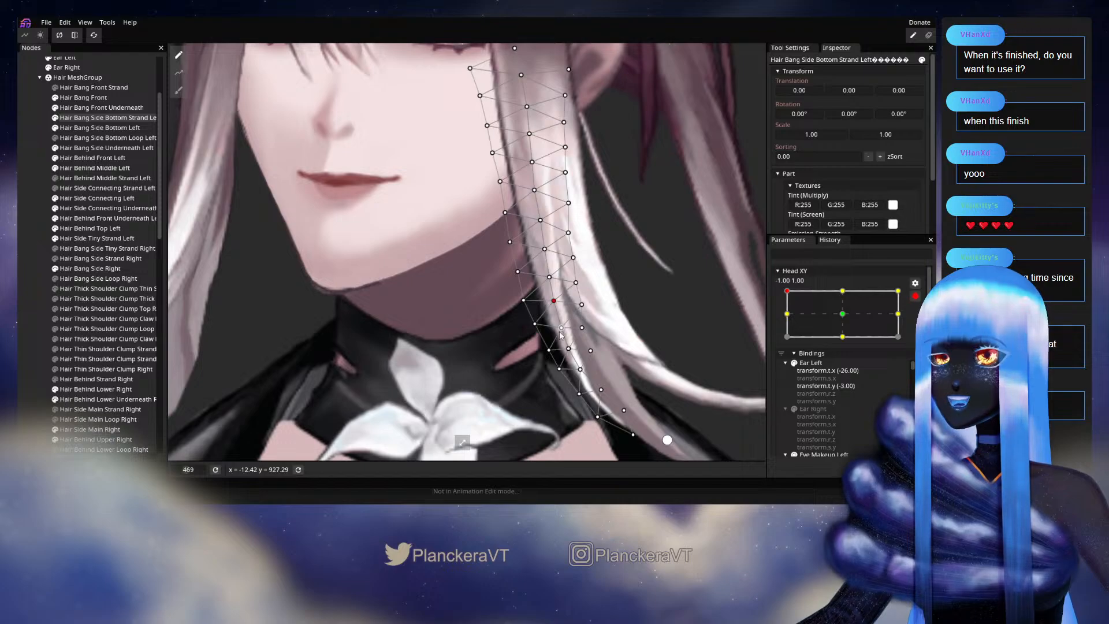
click(560, 328)
Refine the face-side and middle vertices of the Hair Bang Side Bottom Strand Left mesh around the jaw and upper neck.
drag(473, 280, 466, 366)
drag(510, 334, 531, 297)
click(529, 298)
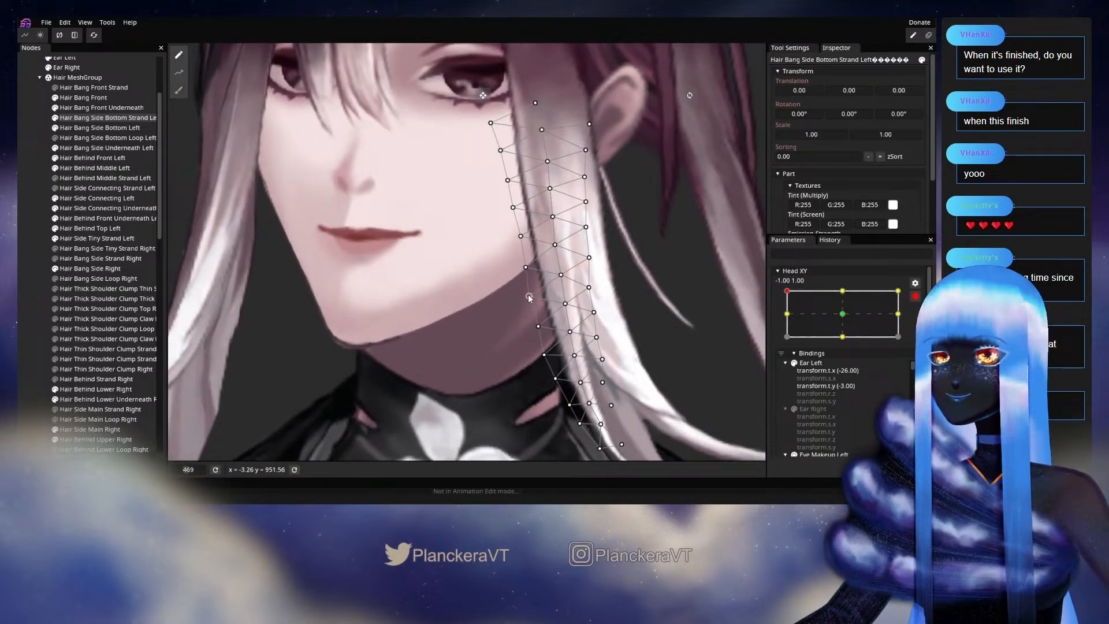
click(525, 267)
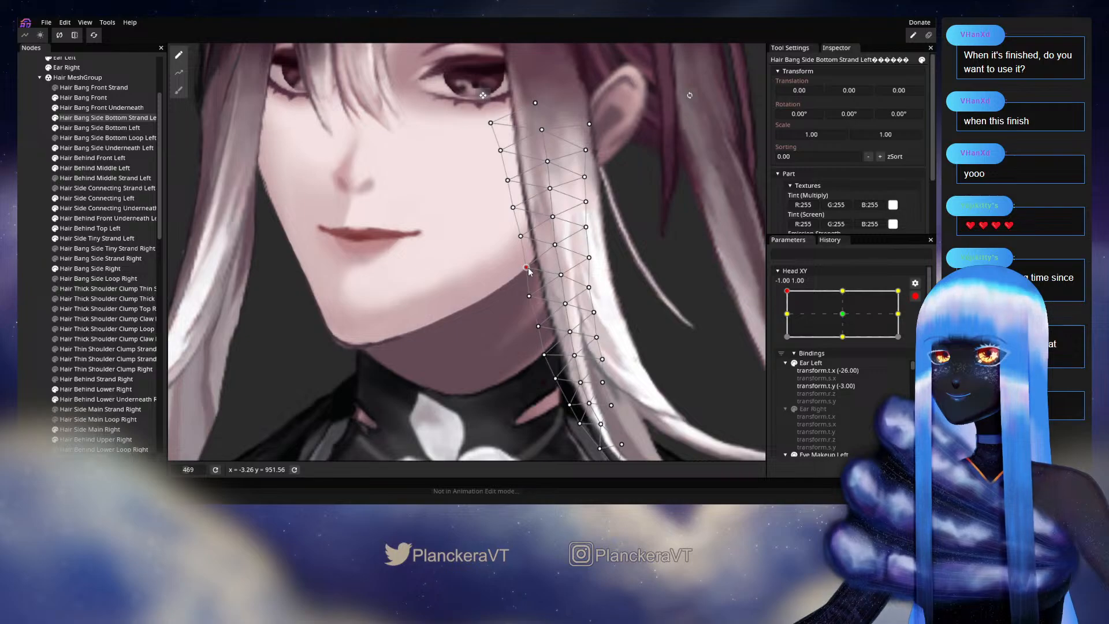
click(560, 275)
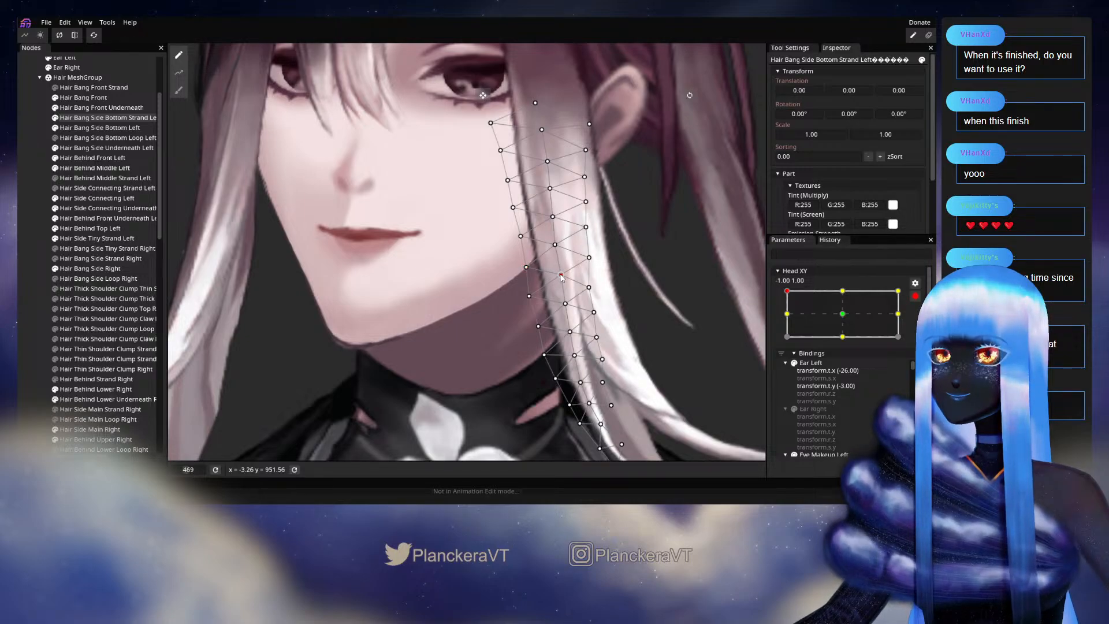
click(566, 304)
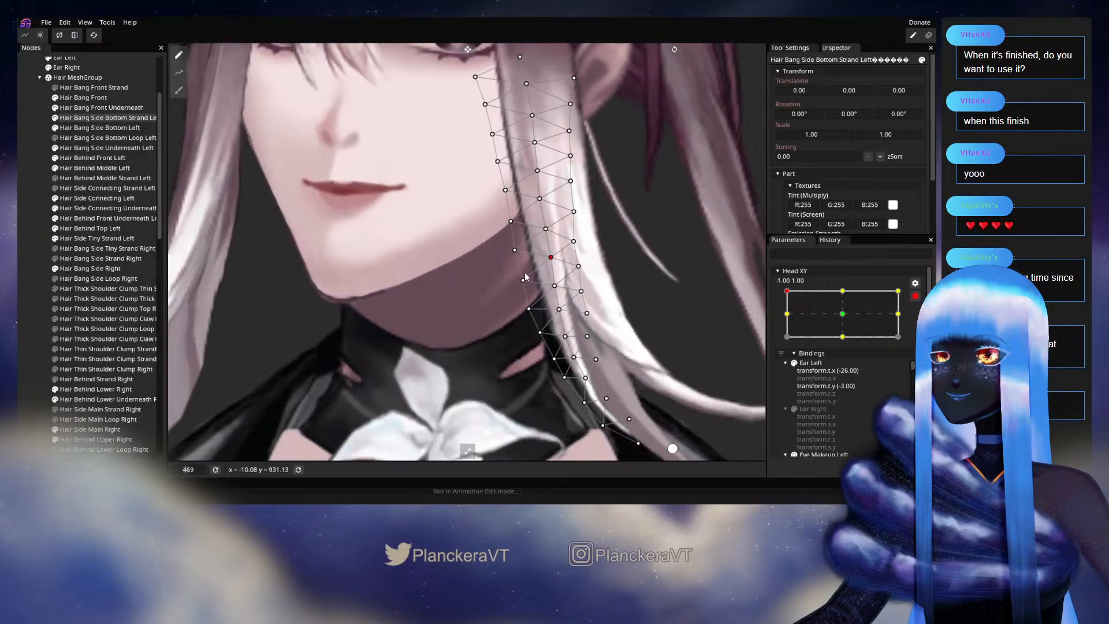
scroll(563, 302, down, 2)
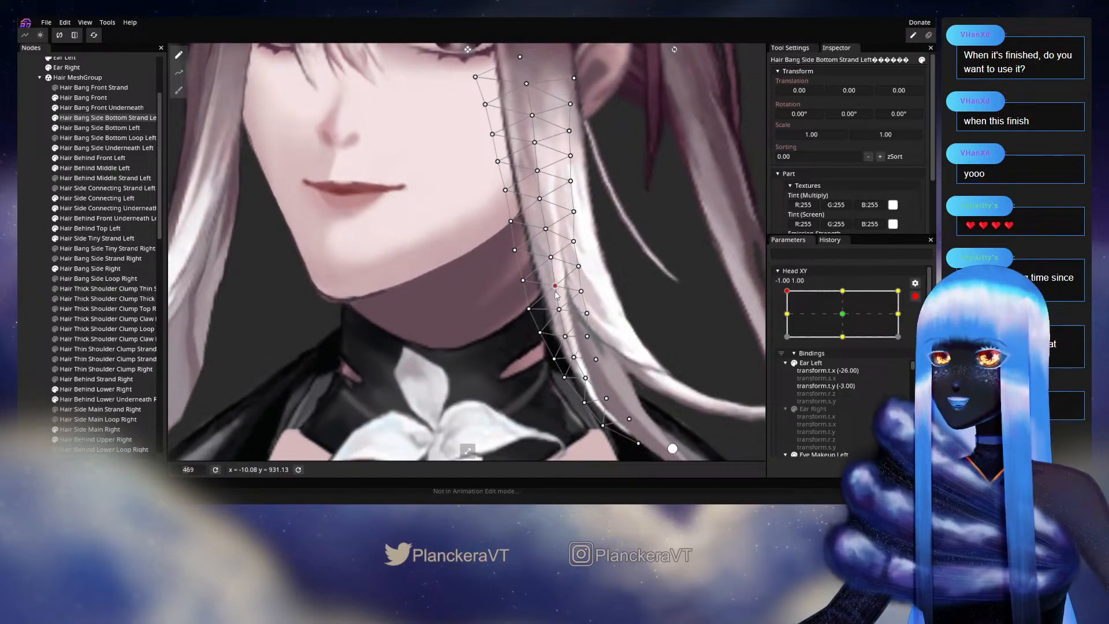
click(530, 309)
click(560, 310)
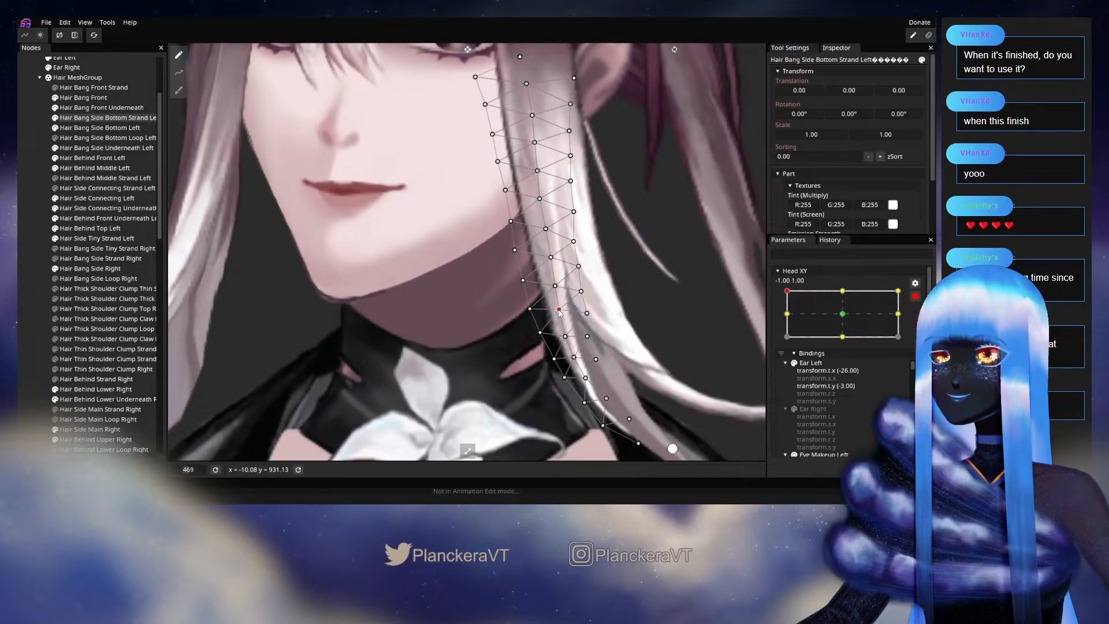
scroll(550, 260, up, 3)
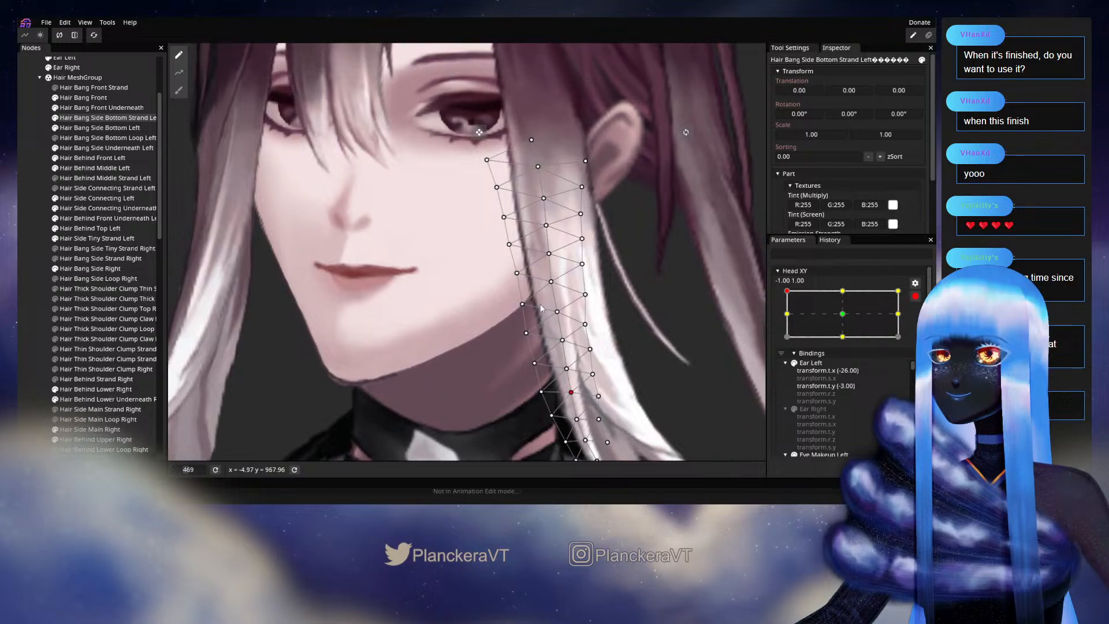
Nudge the strand mesh's face-side and middle vertices beside the cheek, and deselect the mesh.
click(519, 274)
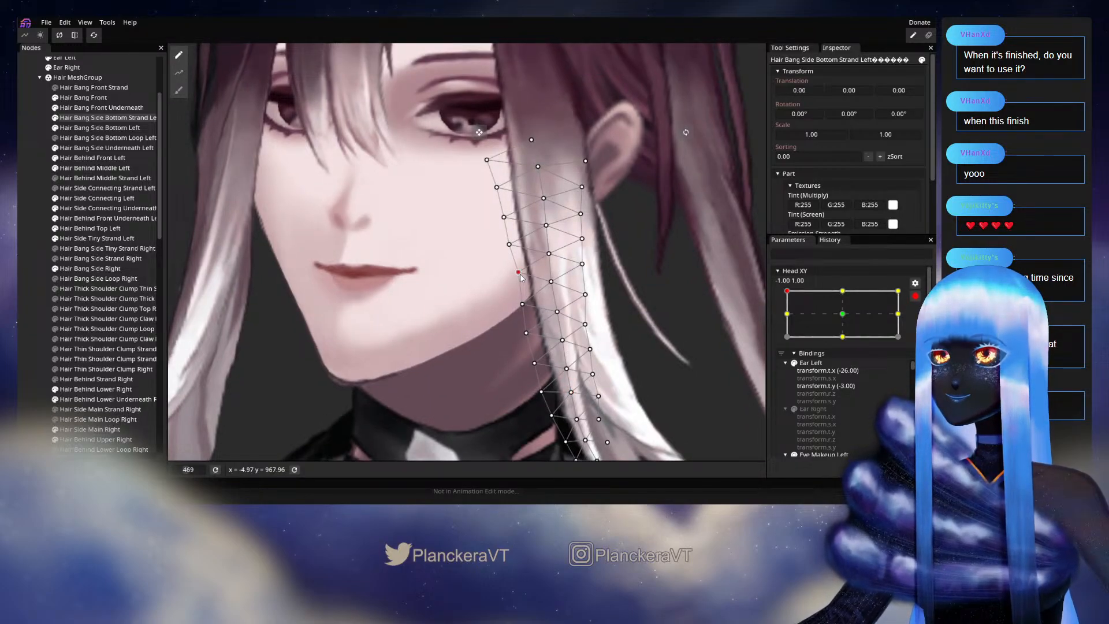
scroll(545, 308, up, 2)
click(546, 300)
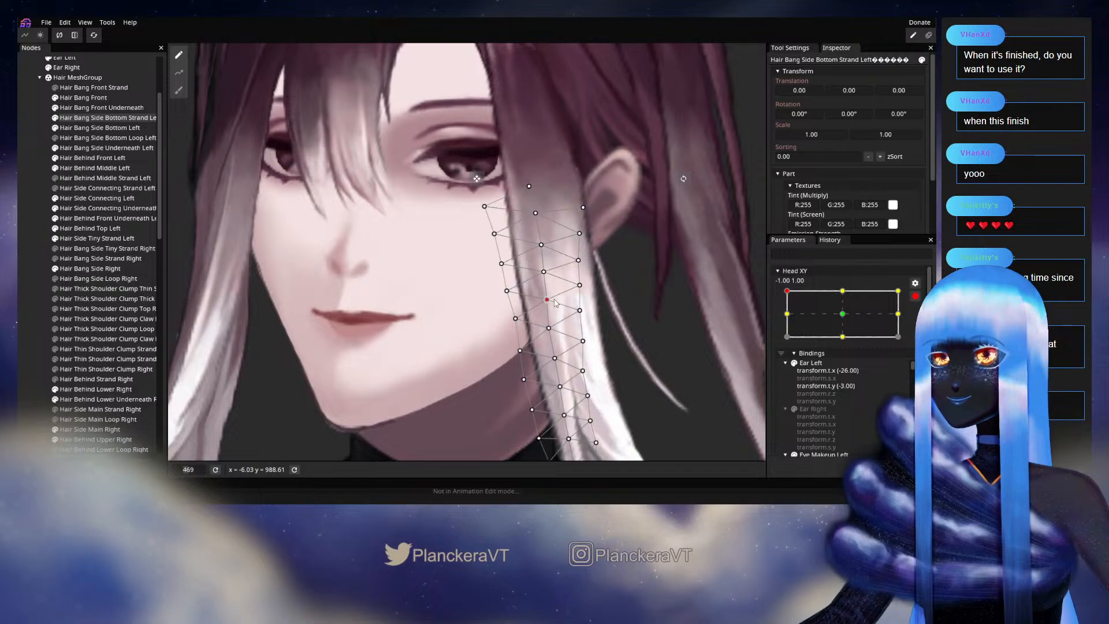
click(544, 272)
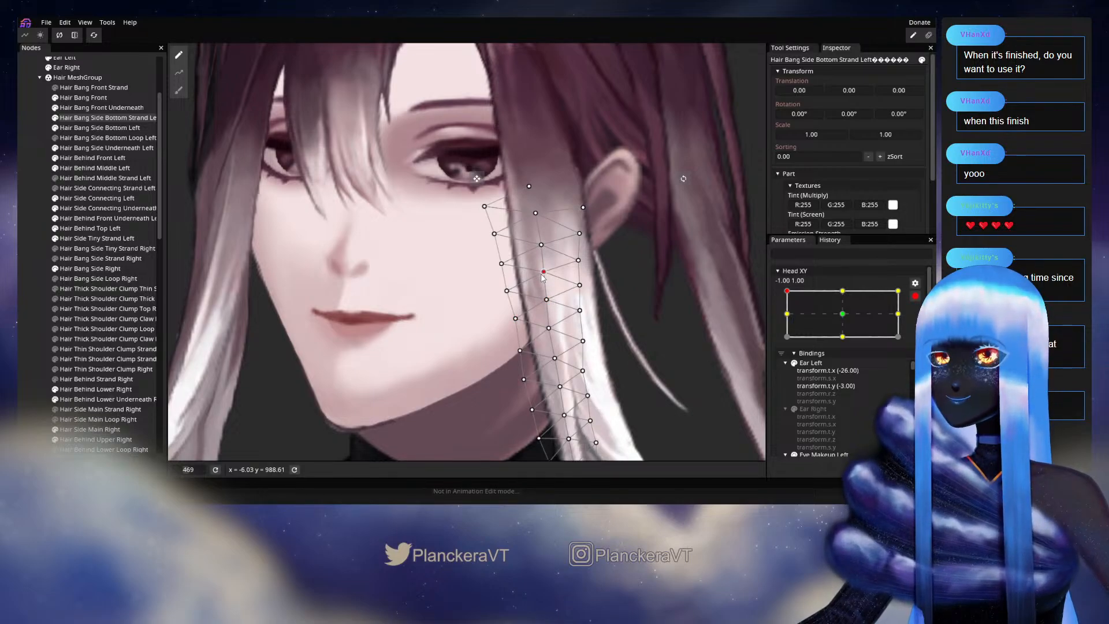
click(25, 262)
Disarm Head XY and check the hair's shape around the -1.00 1.00 head turn with the whole head in view.
scroll(614, 312, down, 3)
scroll(611, 305, down, 5)
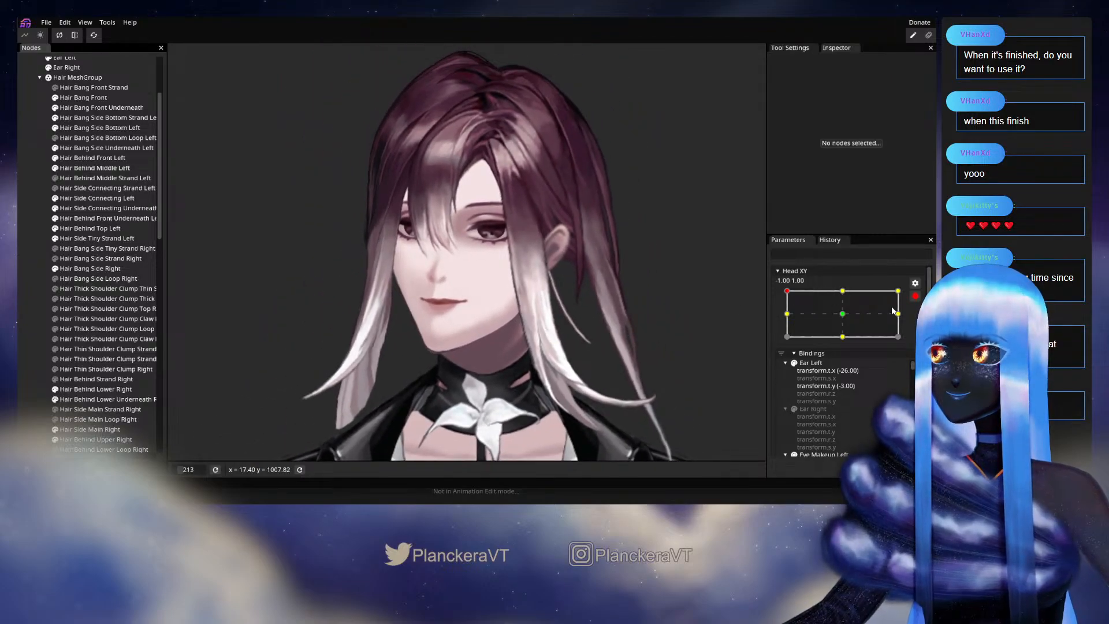
click(915, 296)
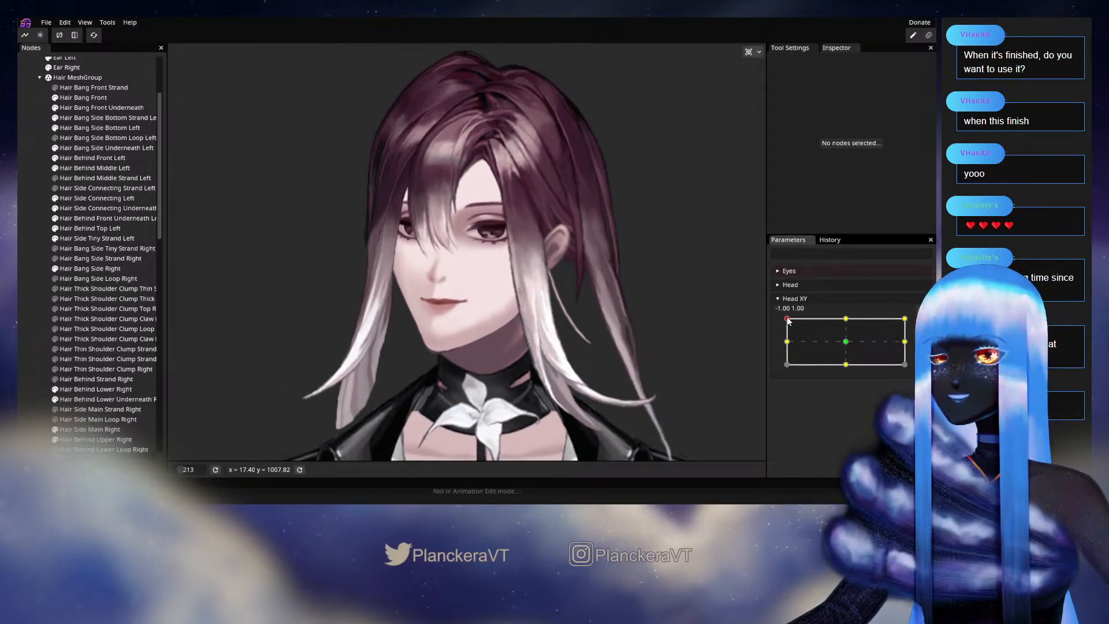
mouse_move(787, 319)
mouse_down()
mouse_move(785, 343)
mouse_move(779, 318)
mouse_up()
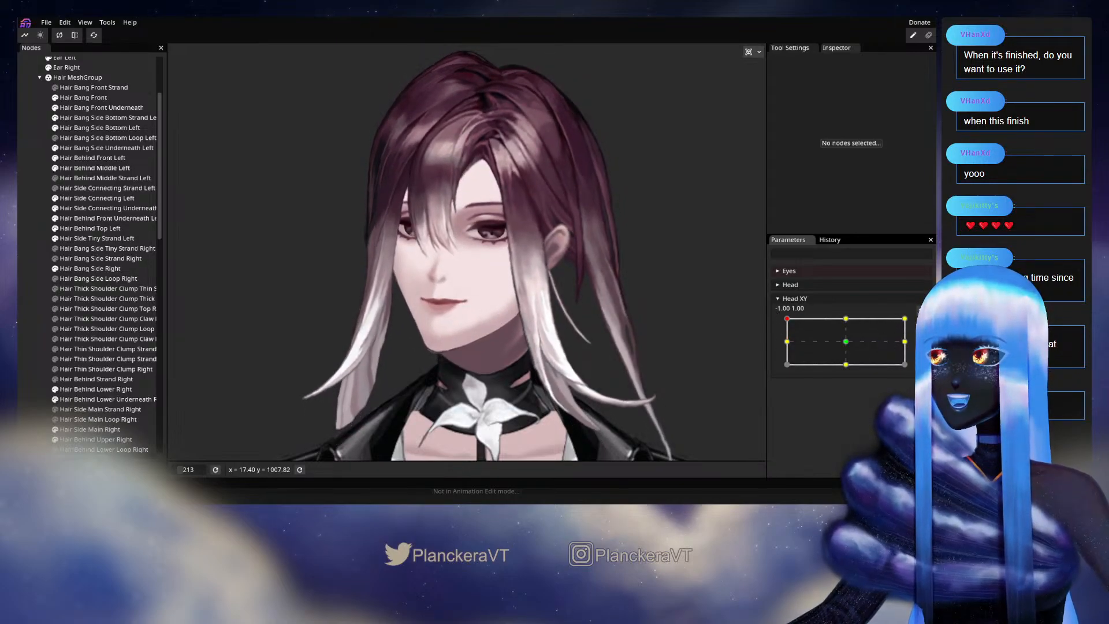
Rearm Head XY and adjust the face-side edge vertices of the Hair Bang Side Bottom Left mesh from below the eye to the jaw.
click(923, 324)
scroll(539, 345, up, 3)
drag(523, 326, 488, 323)
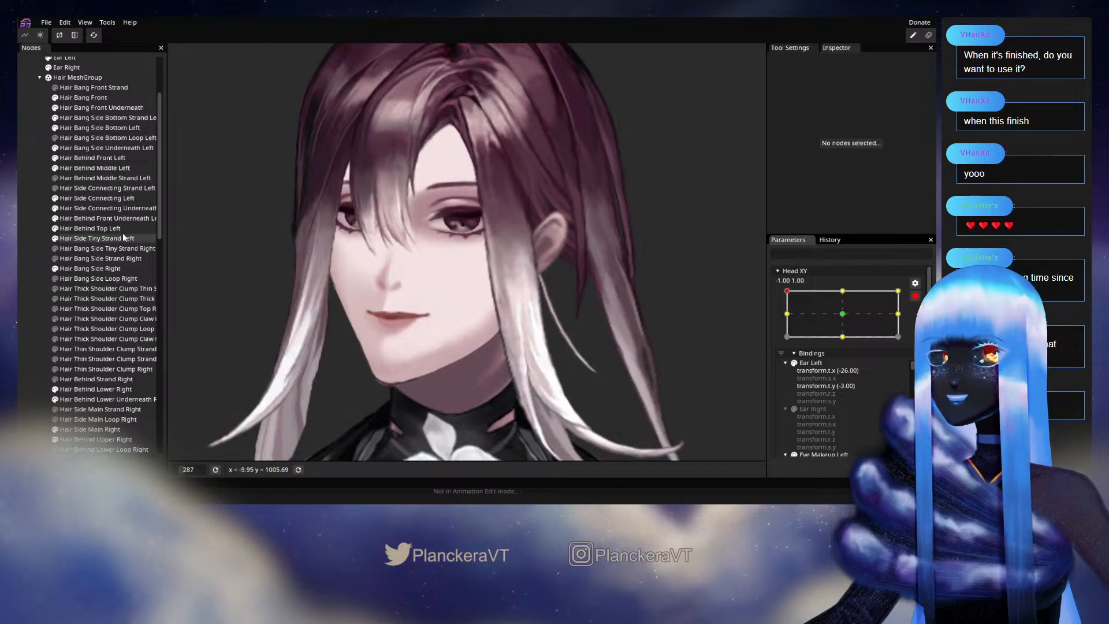
click(90, 128)
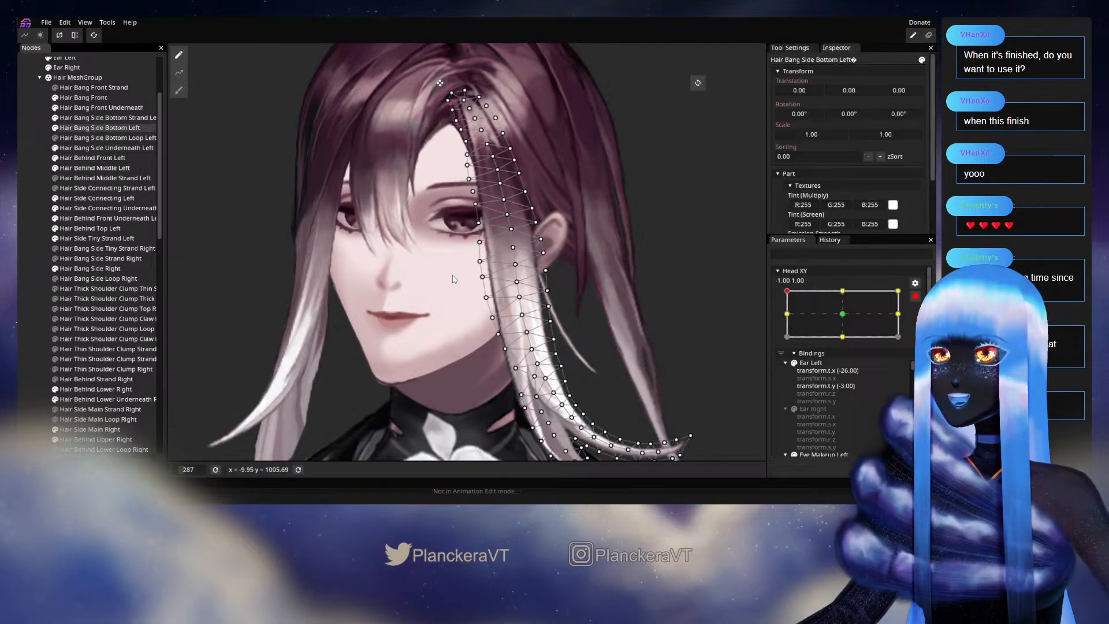
scroll(455, 279, up, 6)
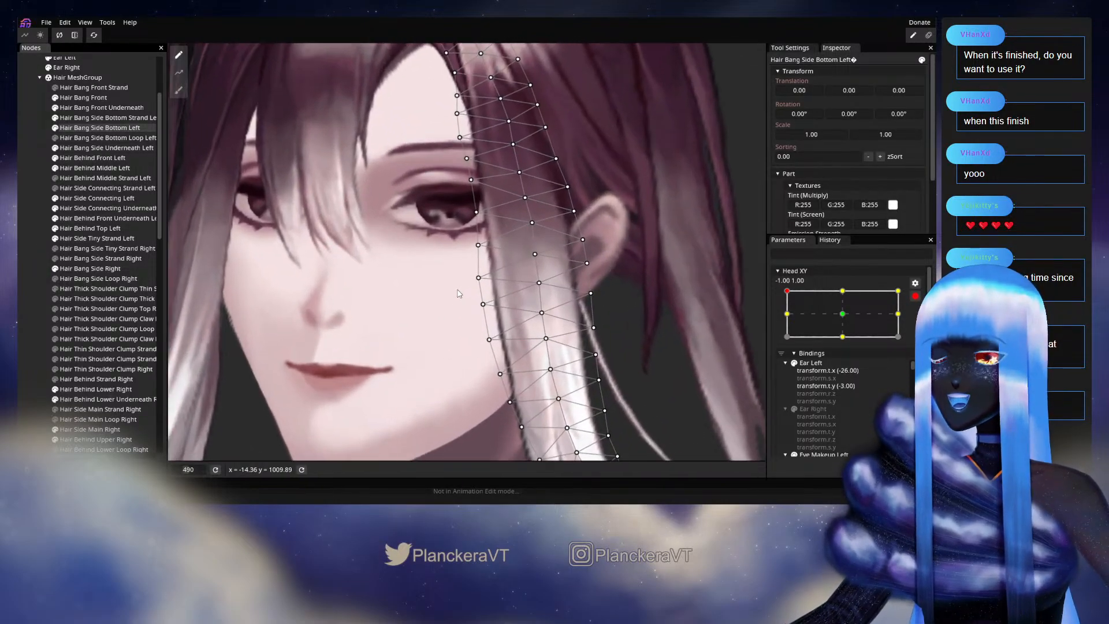
click(478, 278)
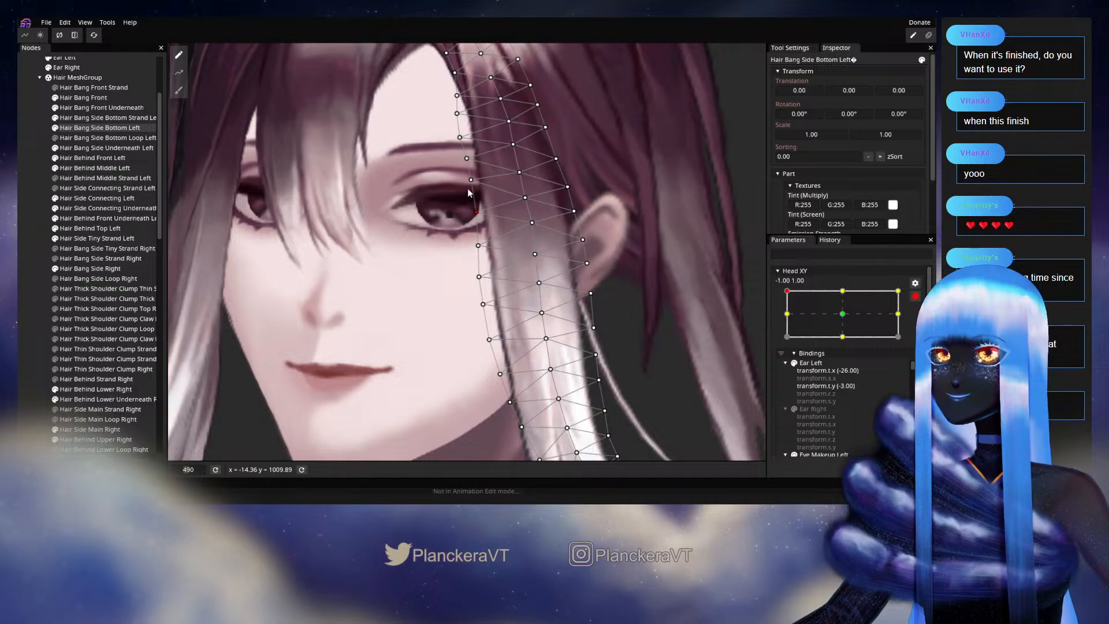
drag(482, 280, 481, 251)
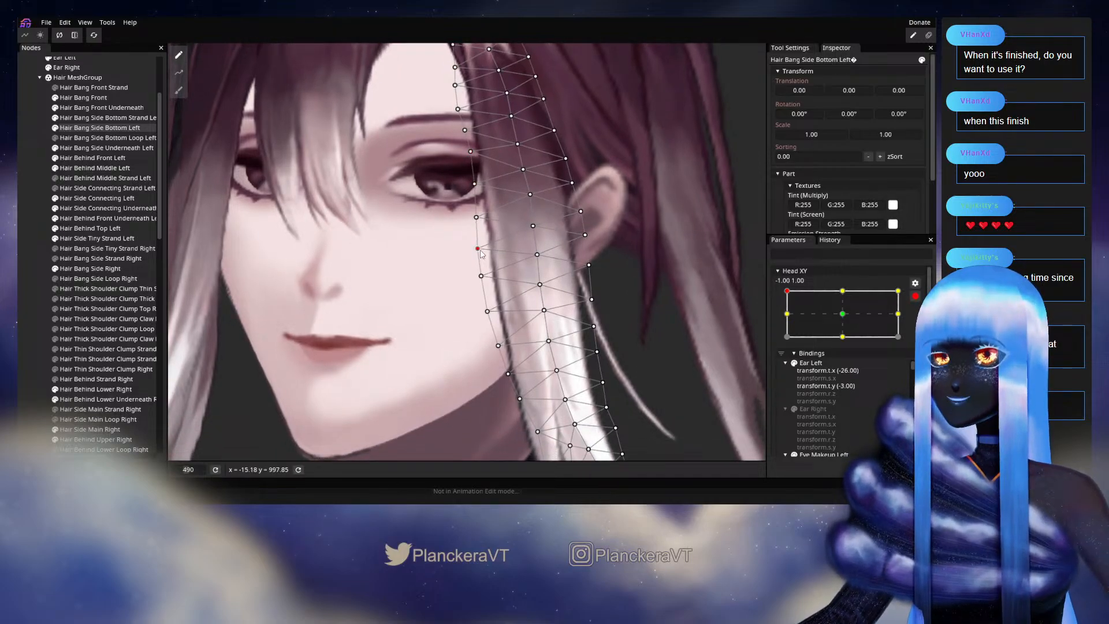
click(482, 277)
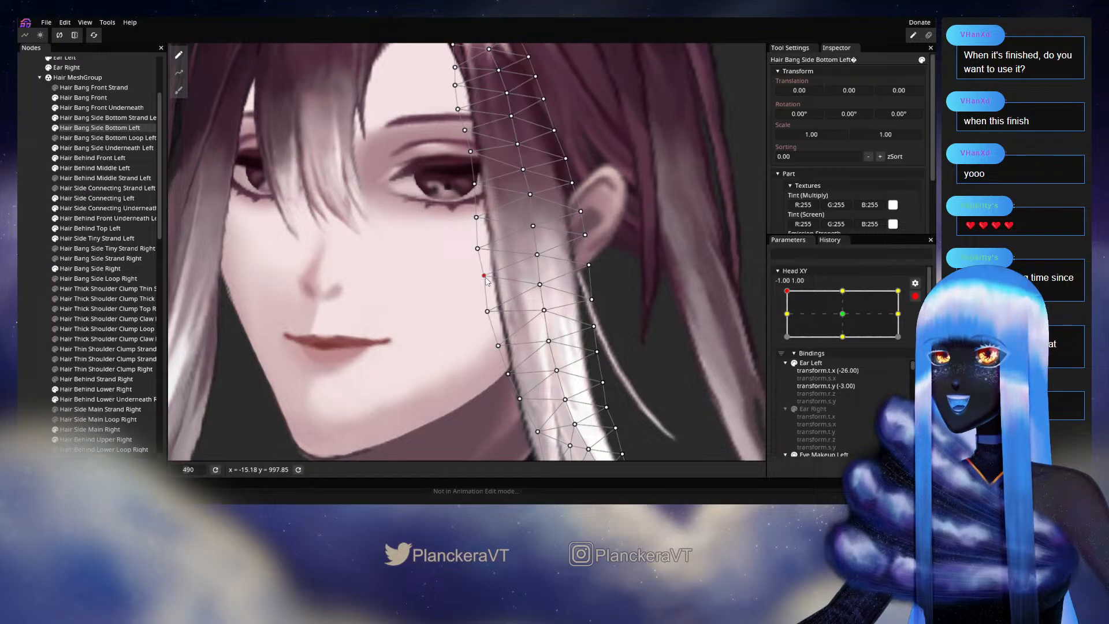
scroll(487, 297, up, 1)
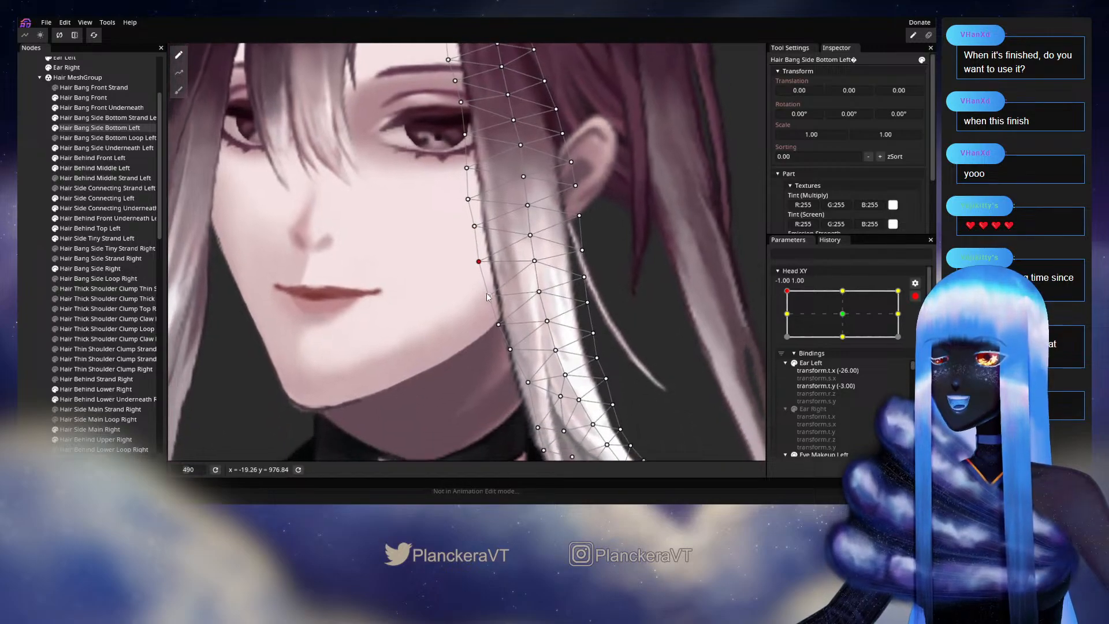
click(490, 294)
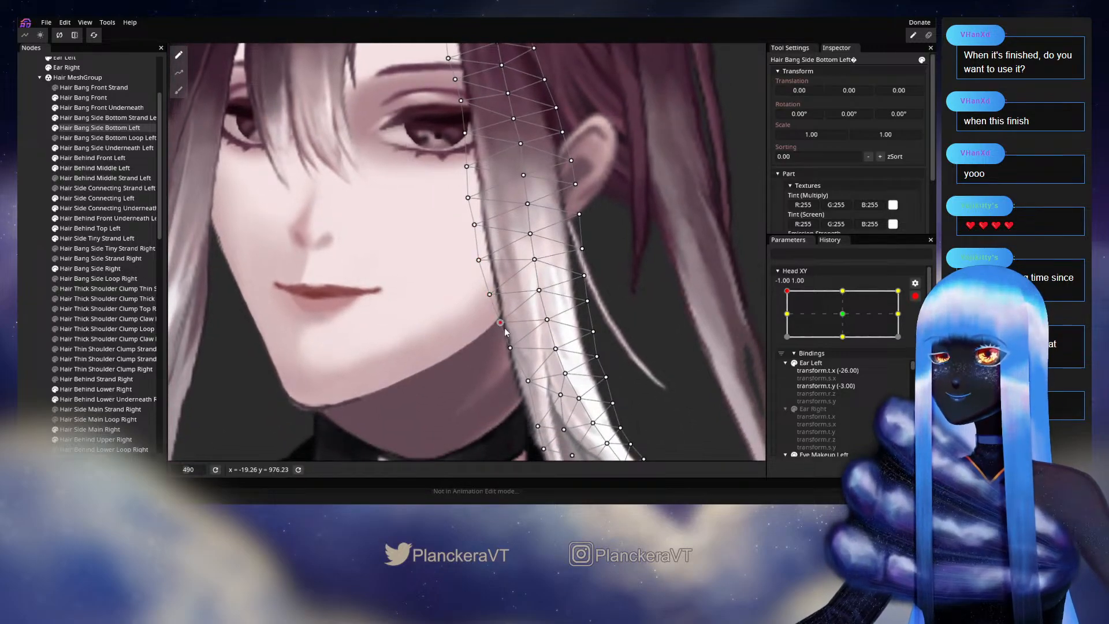
drag(505, 327, 512, 348)
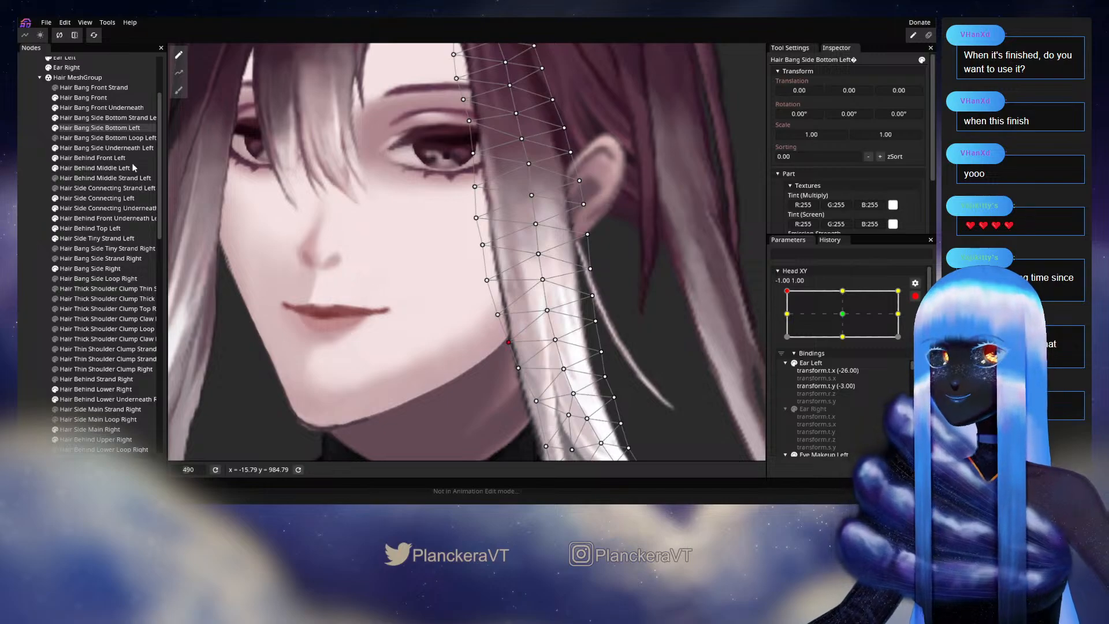
Shift the upper face-side vertices of the Hair Bang Side Bottom Strand Left mesh slightly towards the hair beside the cheek.
click(104, 118)
scroll(463, 335, up, 1)
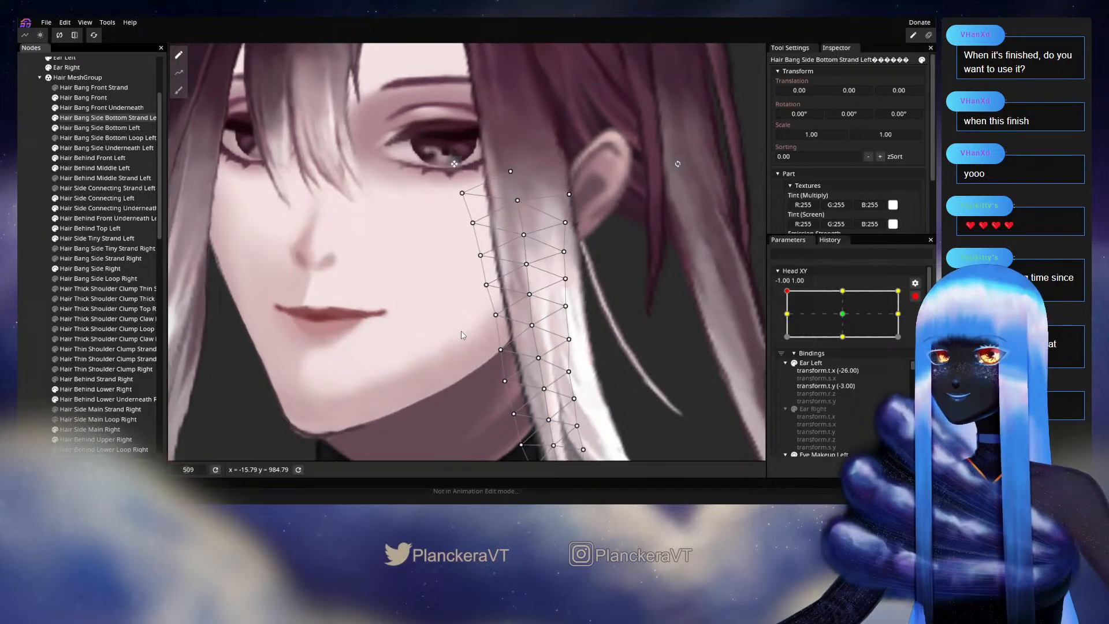
click(488, 285)
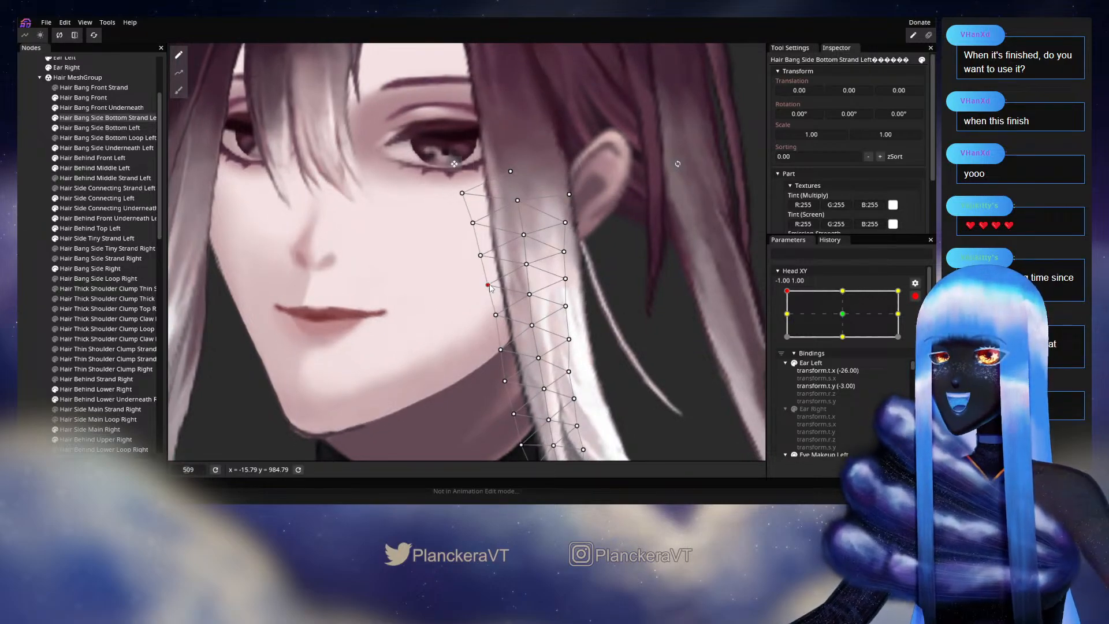
click(480, 256)
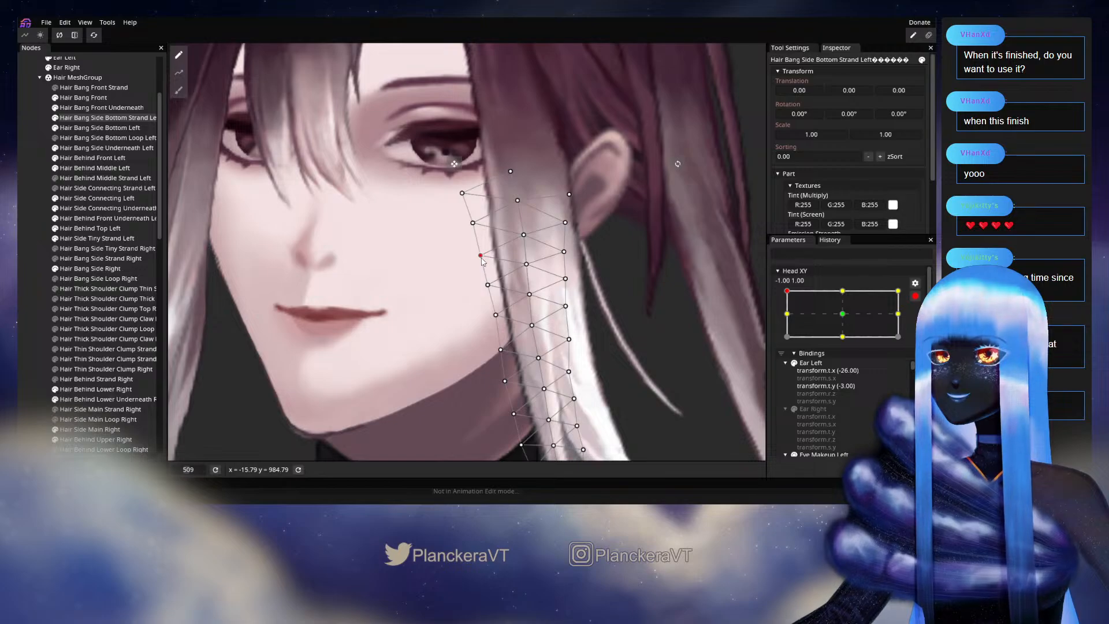
drag(482, 258, 483, 259)
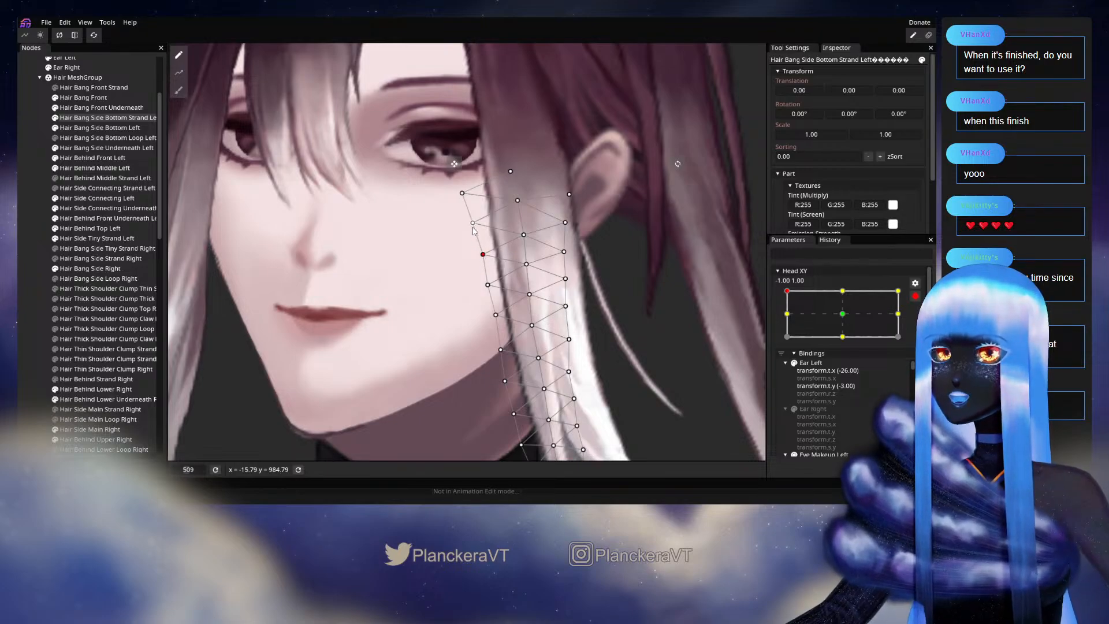
drag(478, 230, 484, 229)
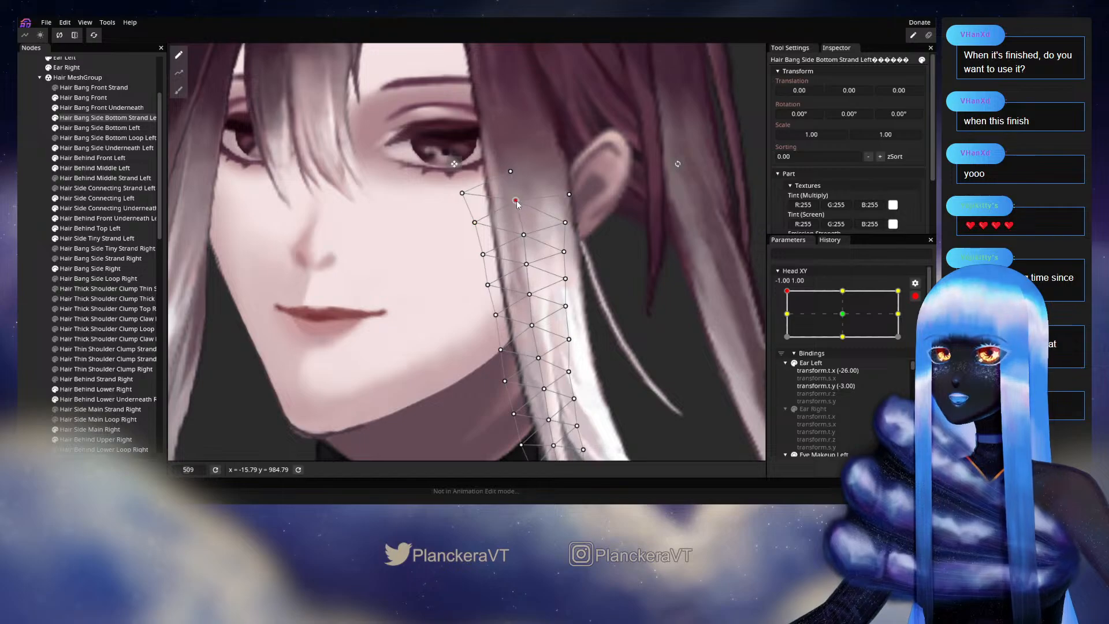
Nudge the strand mesh's face-side vertices from the cheek down to the neck slightly towards the hair.
scroll(506, 283, down, 2)
click(490, 234)
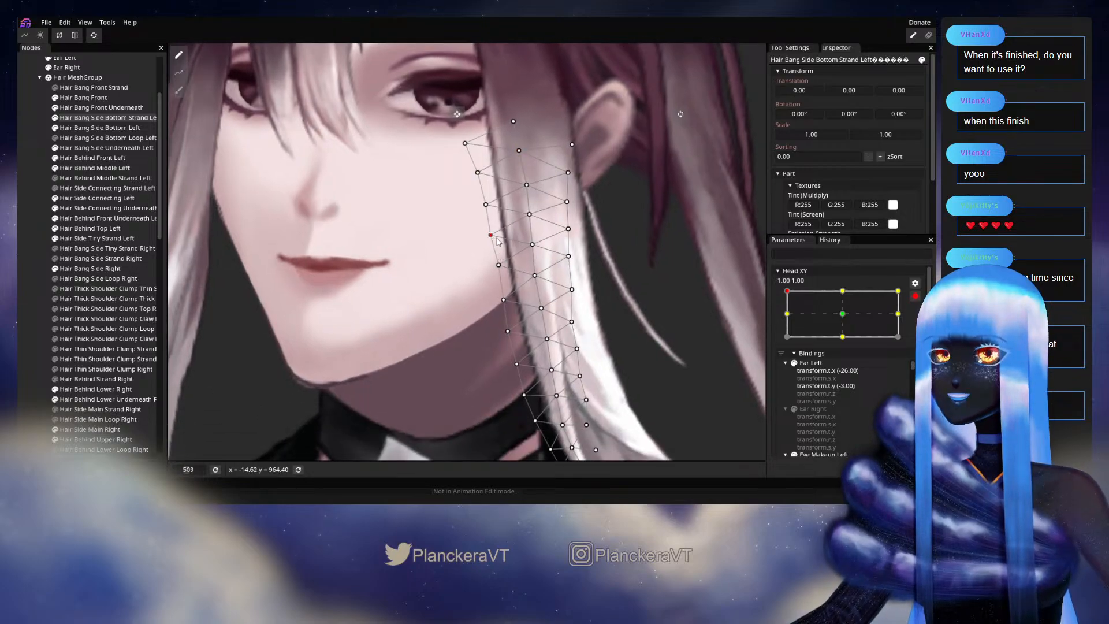
drag(498, 238, 502, 238)
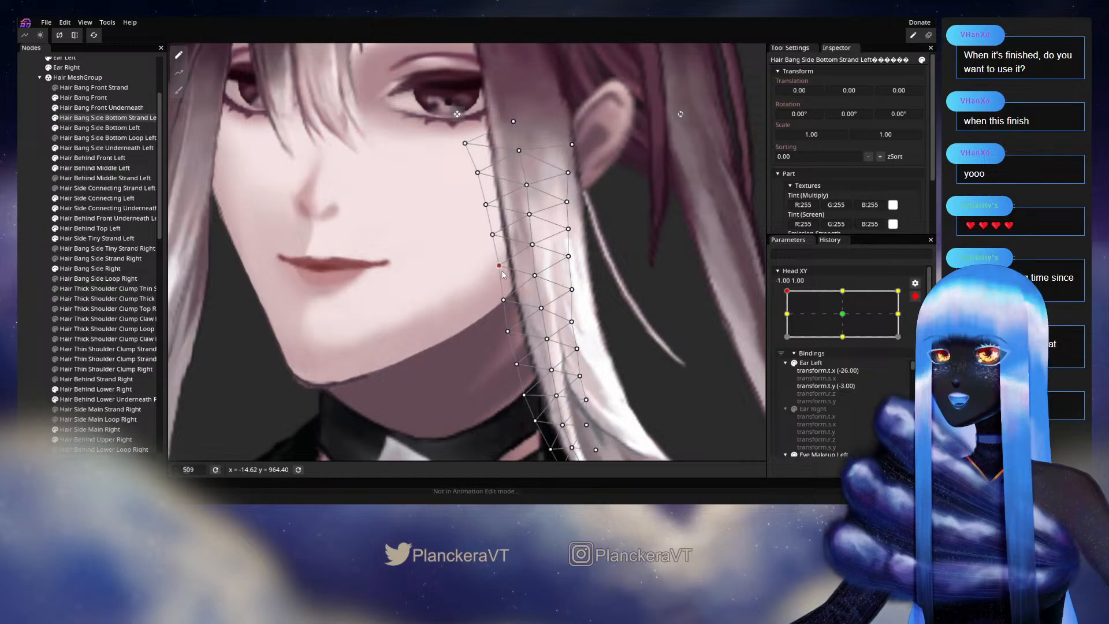
mouse_move(503, 275)
mouse_down()
mouse_move(467, 254)
mouse_move(483, 264)
mouse_up()
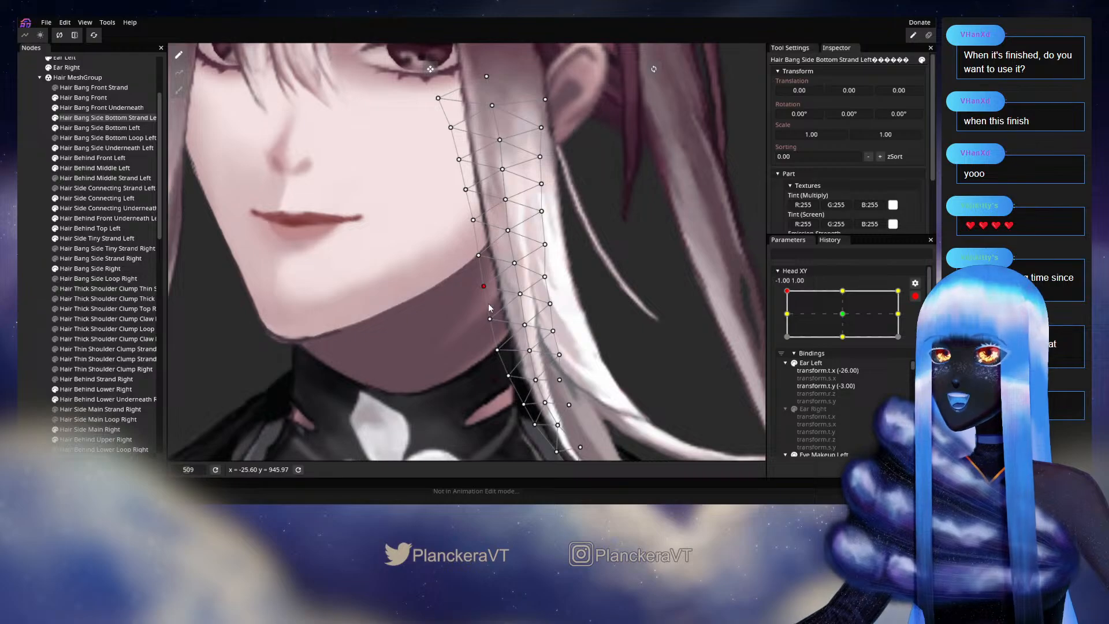
drag(489, 323, 475, 278)
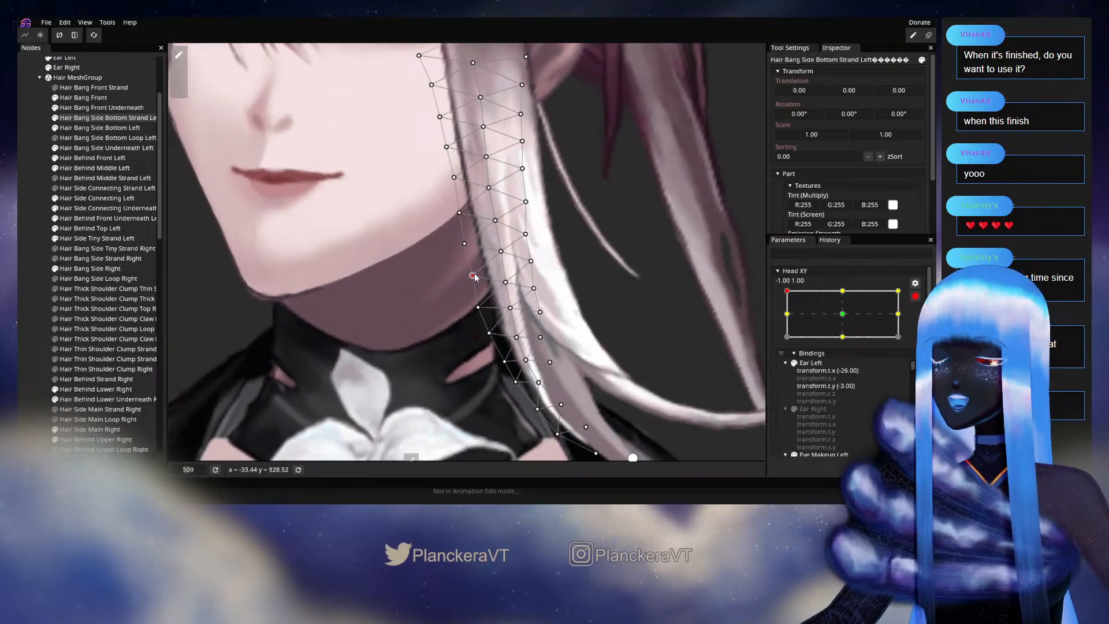
click(479, 307)
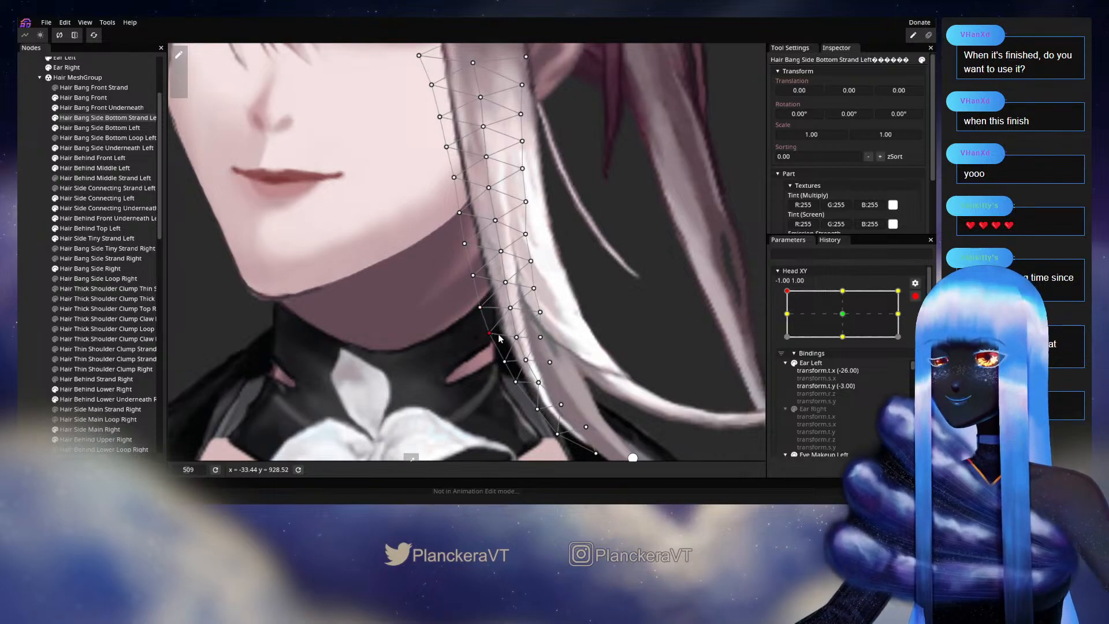
drag(498, 335, 515, 337)
Fine-tune the strand mesh's face-side vertex at the jawline and deselect the mesh.
scroll(411, 284, down, 3)
drag(412, 284, 433, 350)
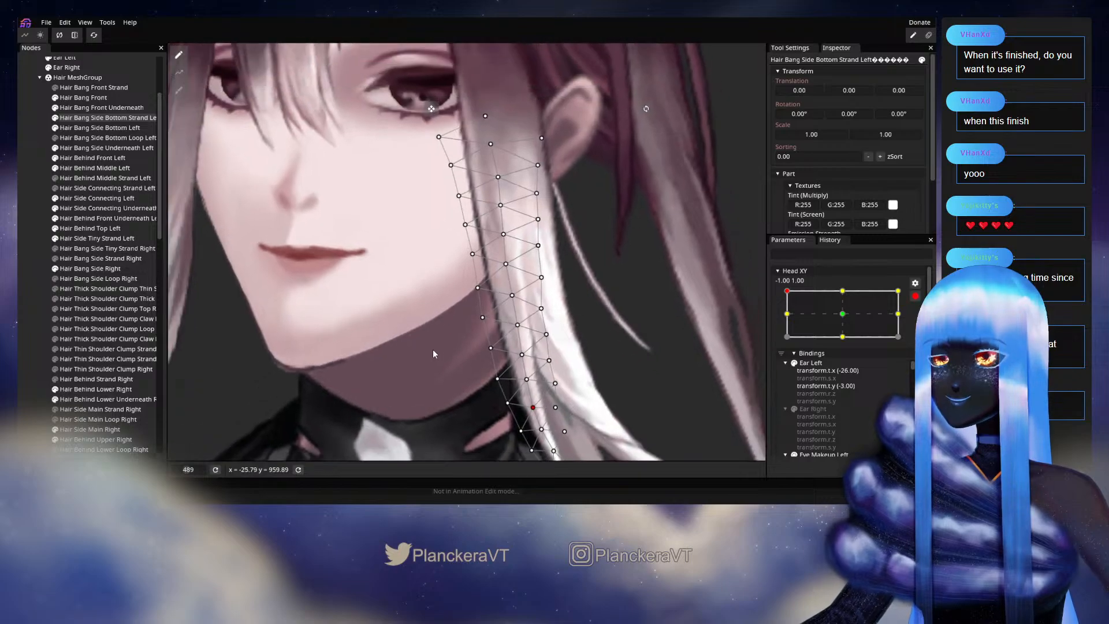
scroll(457, 327, up, 2)
scroll(456, 326, up, 1)
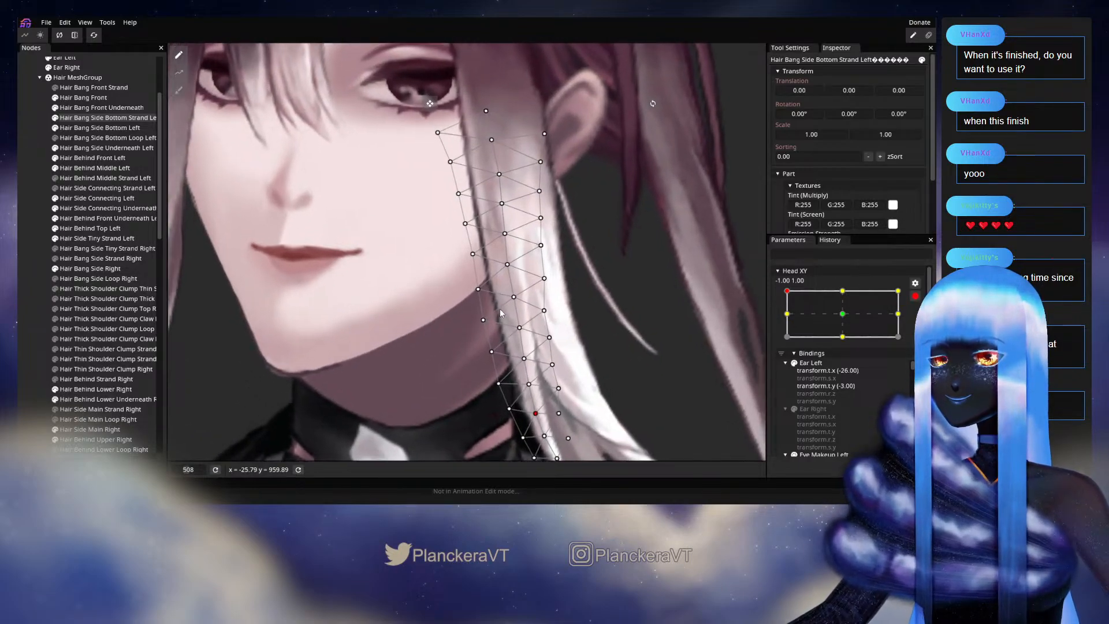
click(512, 296)
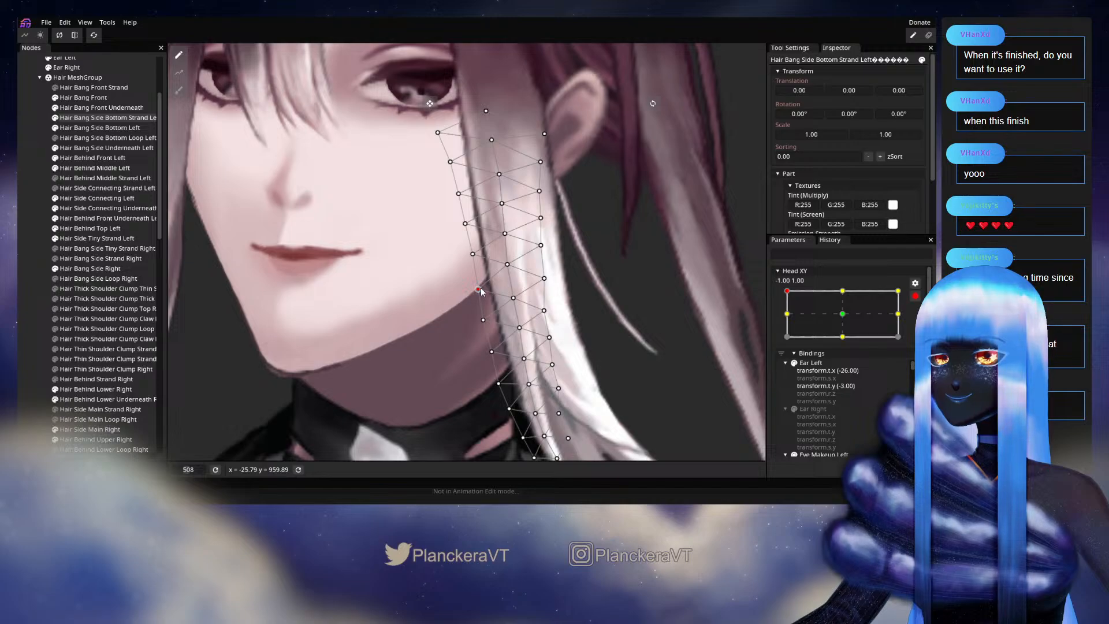
drag(482, 287, 484, 287)
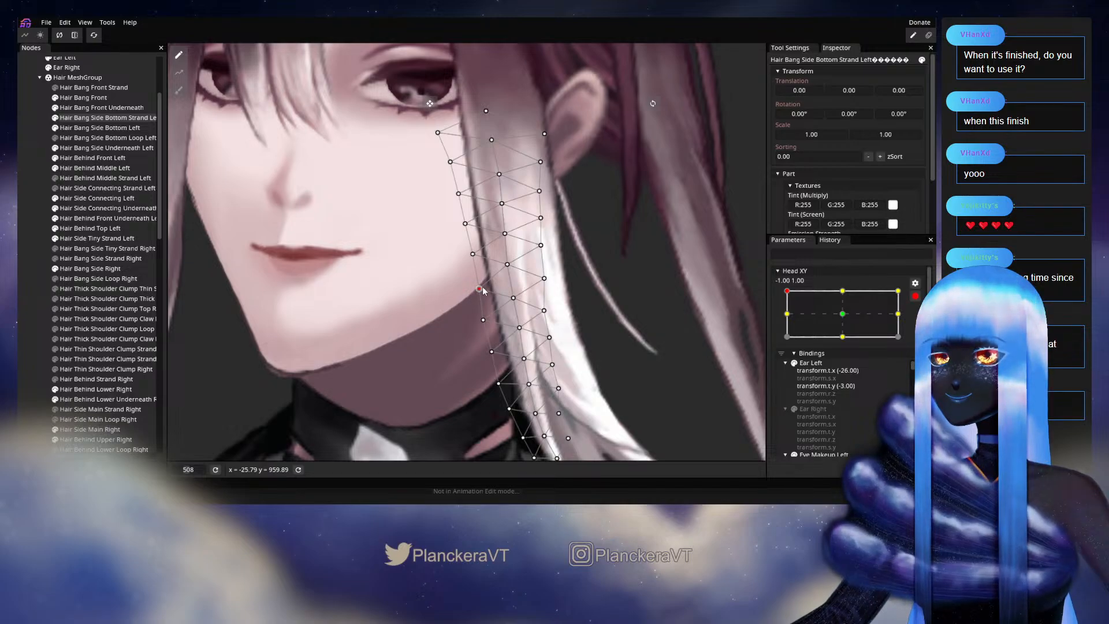
click(525, 324)
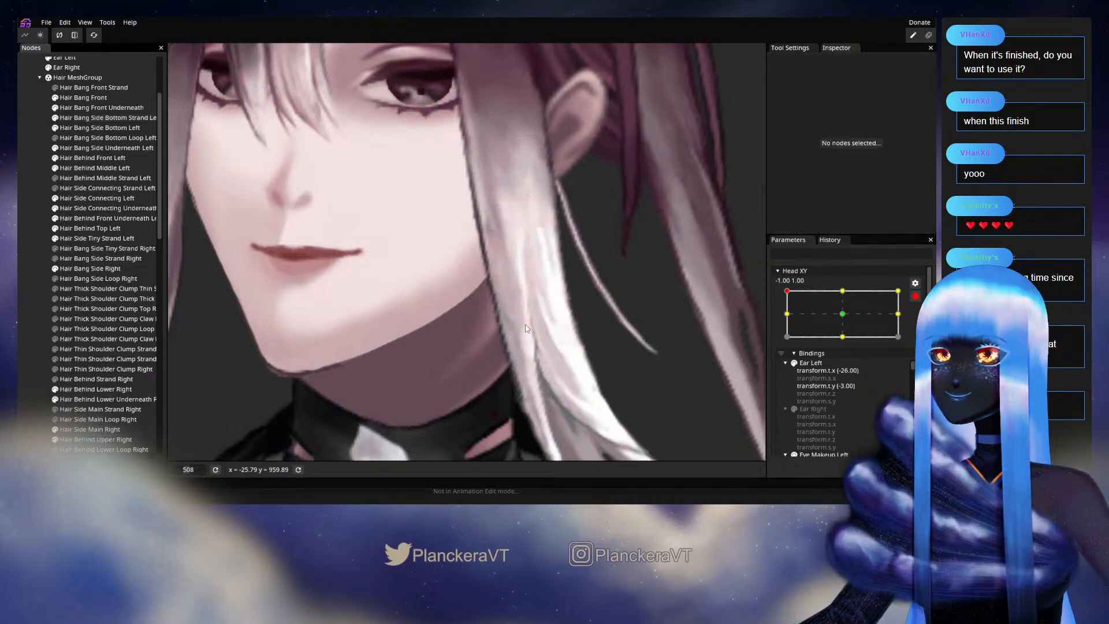
Disarm Head XY and check the side bang around the -1.00 1.00 head turn with the face in view.
scroll(525, 325, down, 3)
scroll(556, 309, down, 3)
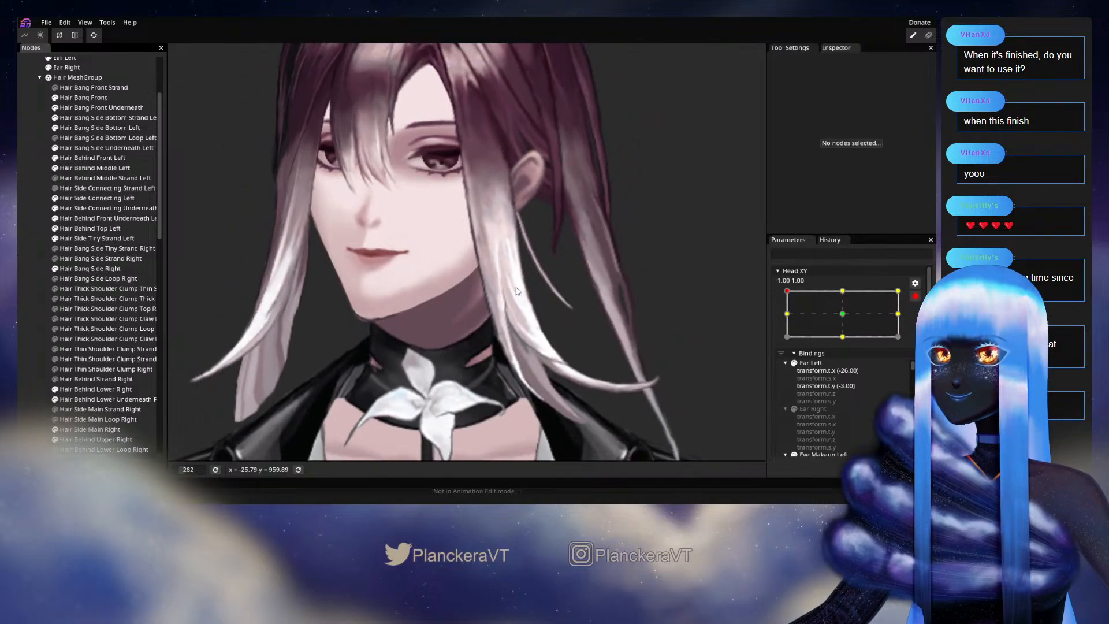
click(915, 296)
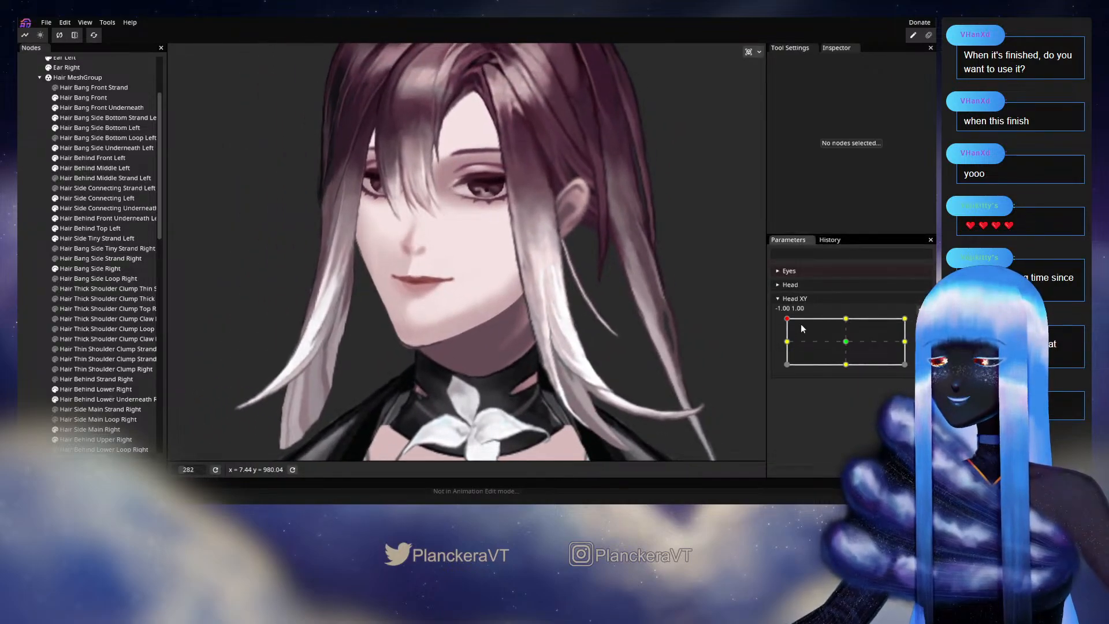
mouse_move(784, 321)
mouse_down()
mouse_move(785, 341)
mouse_move(782, 318)
mouse_up()
Rearm Head XY and raise the face-side and middle vertices of the Hair Bang Side Bottom Strand Left mesh between cheek and jaw slightly.
click(921, 323)
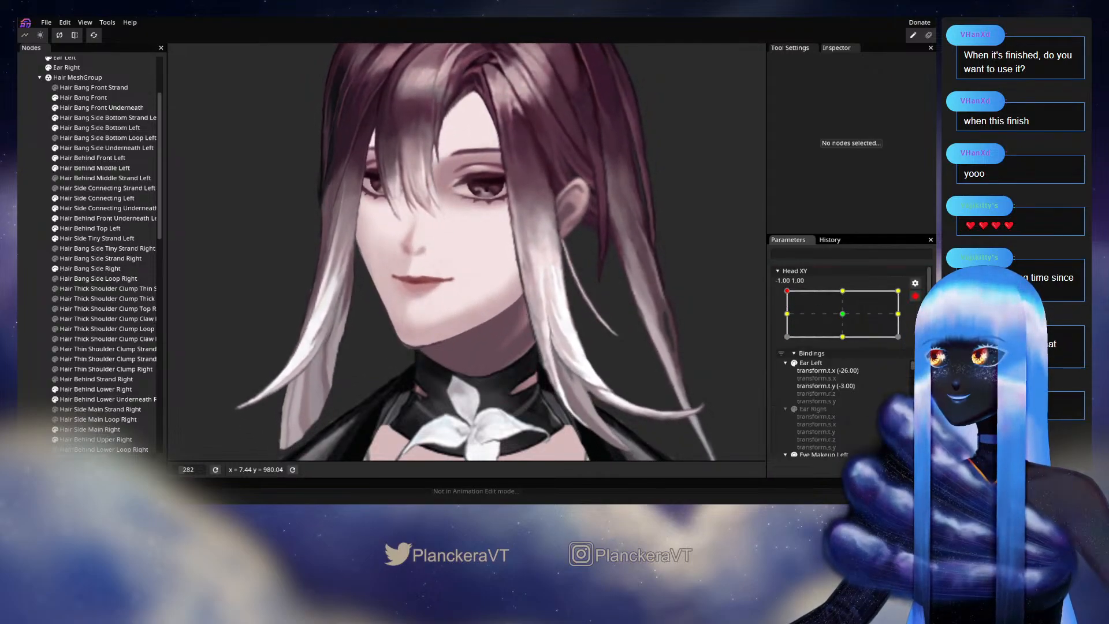
scroll(489, 327, up, 4)
scroll(493, 319, up, 3)
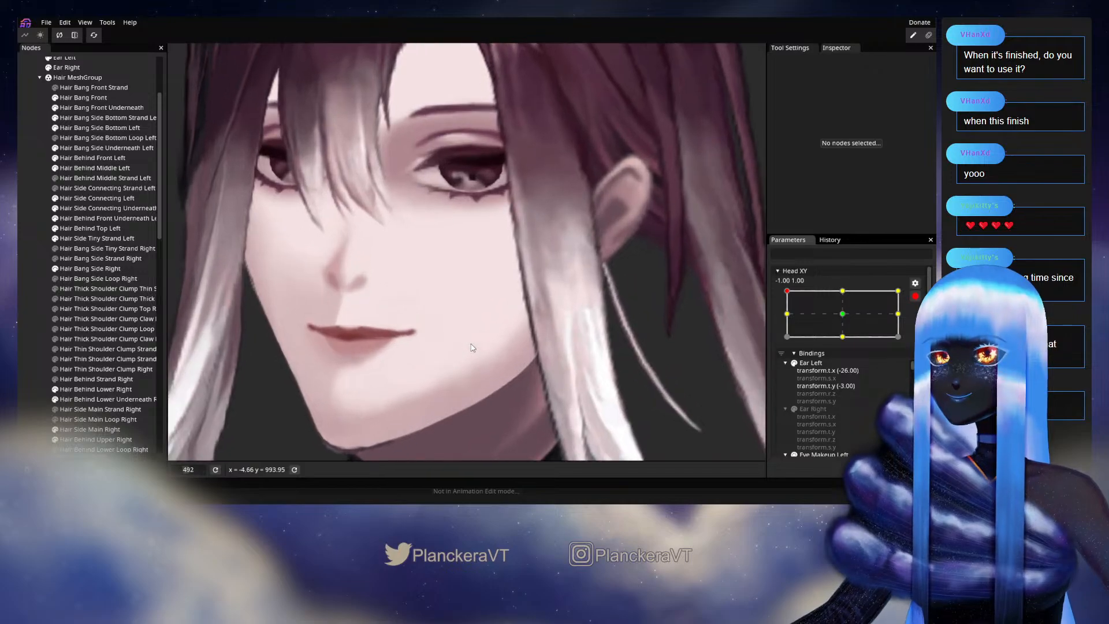
click(94, 118)
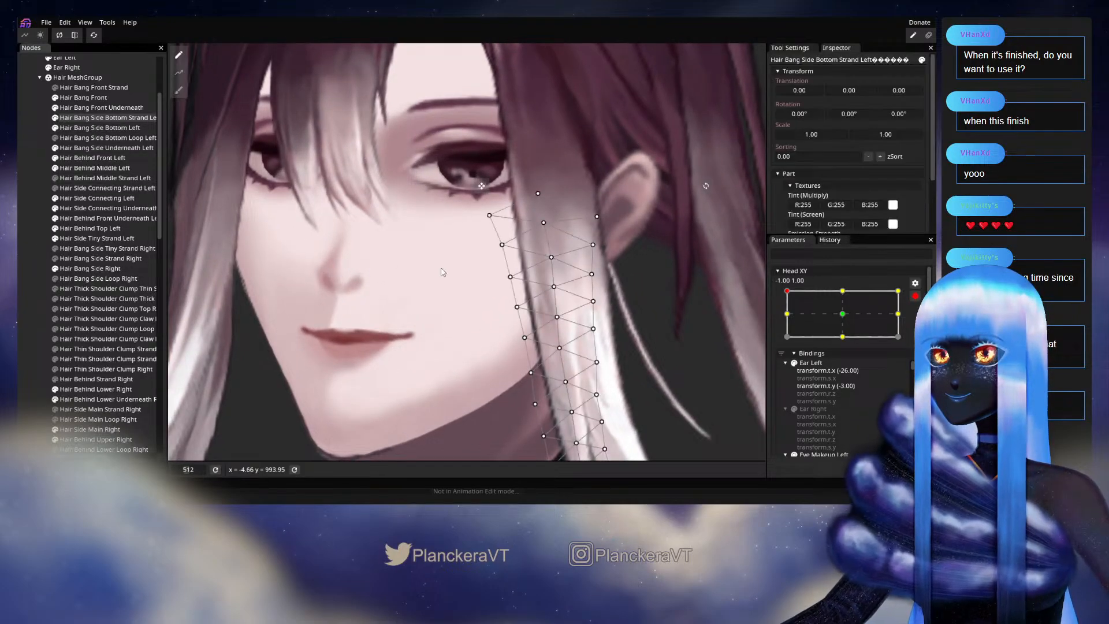
scroll(514, 281, up, 1)
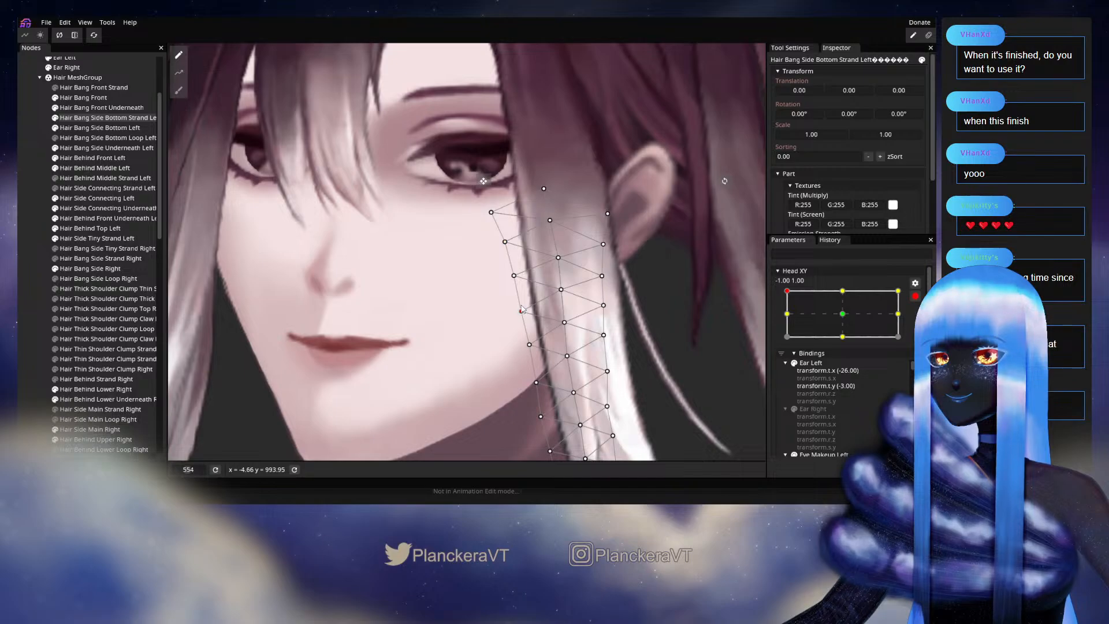
drag(520, 316, 520, 310)
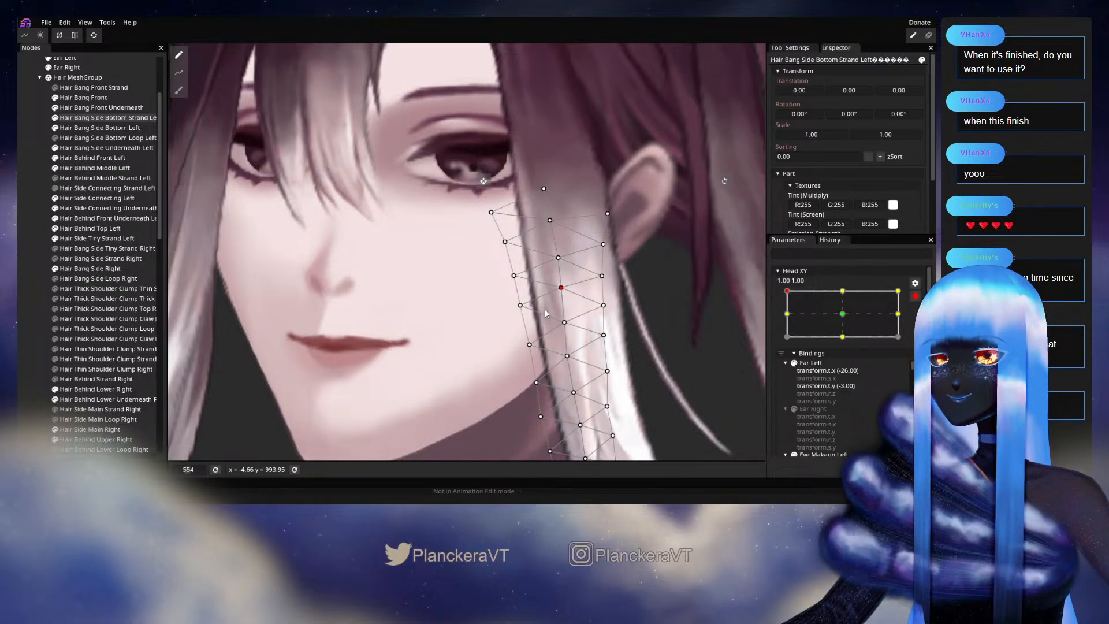
drag(528, 346, 572, 256)
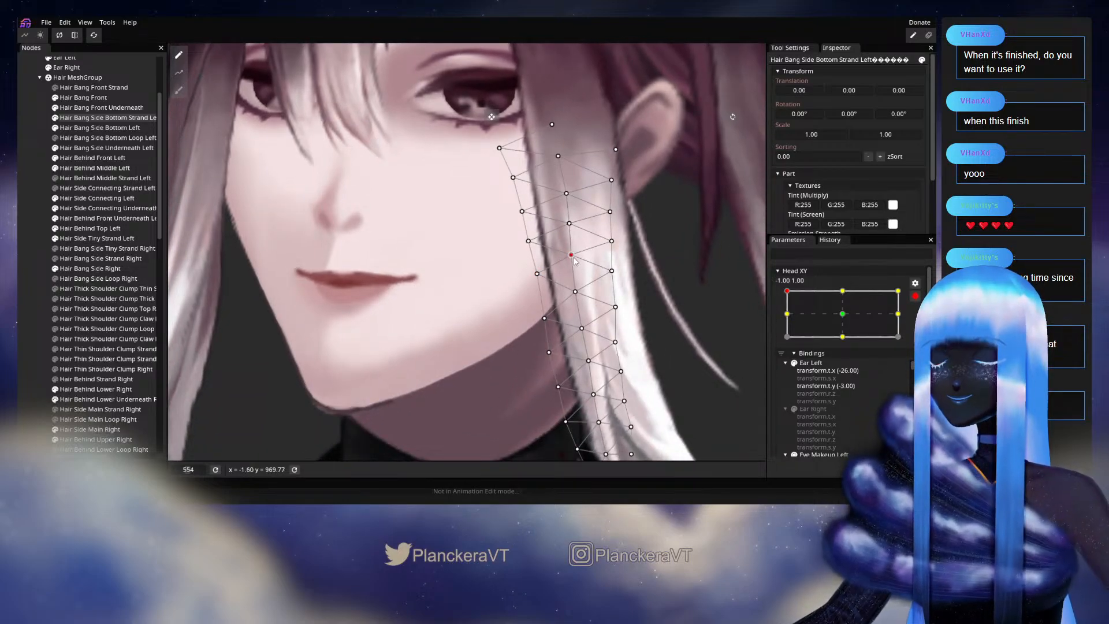
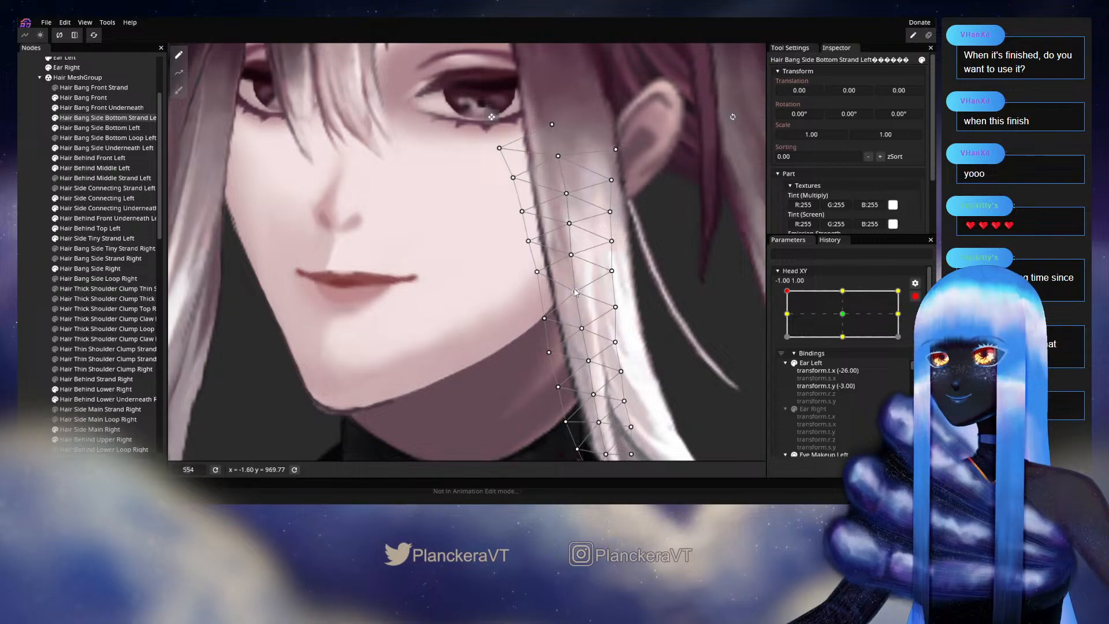
drag(578, 296, 578, 289)
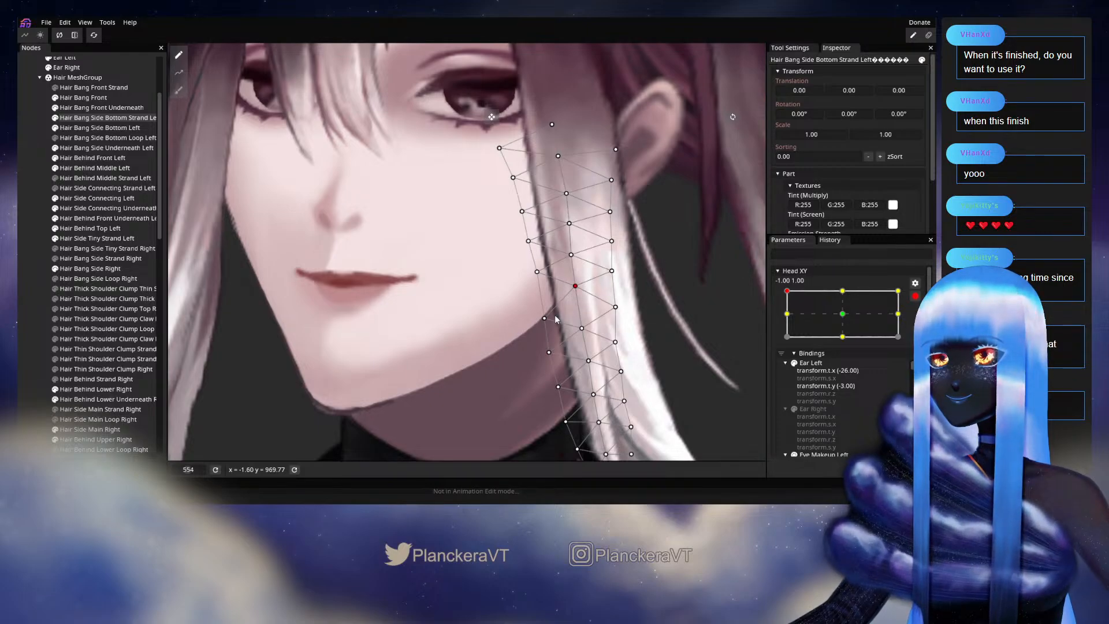
mouse_move(547, 323)
mouse_down()
mouse_move(545, 313)
mouse_move(580, 324)
mouse_move(549, 344)
mouse_up()
Raise the strand mesh's face-side and middle vertices beside the neck slightly, and deselect the mesh.
scroll(585, 301, down, 2)
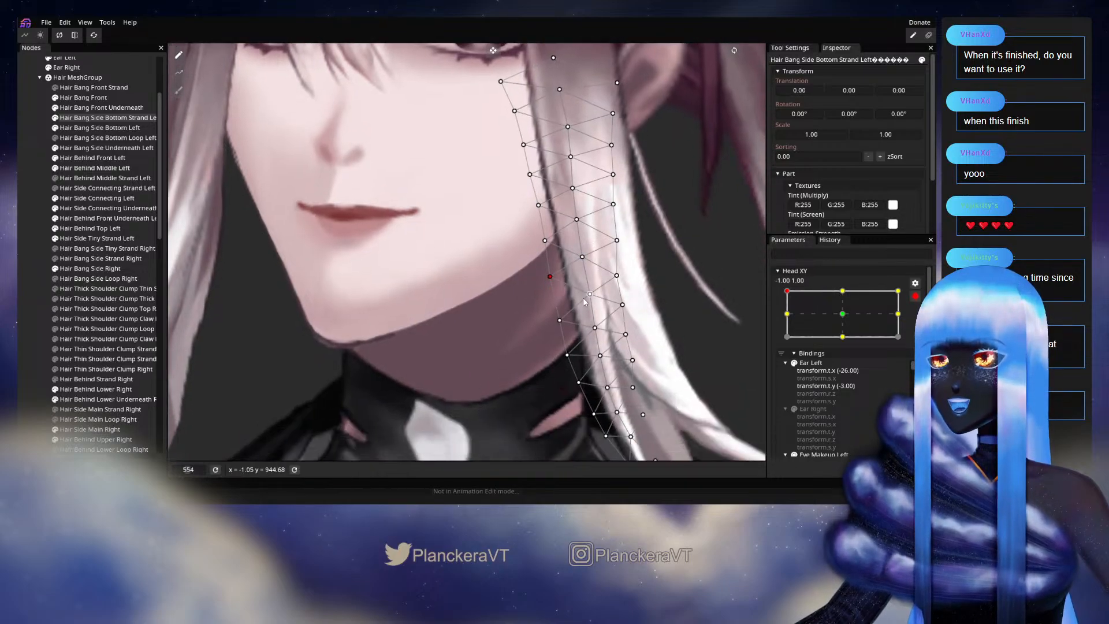
drag(587, 299, 567, 346)
click(560, 322)
click(596, 329)
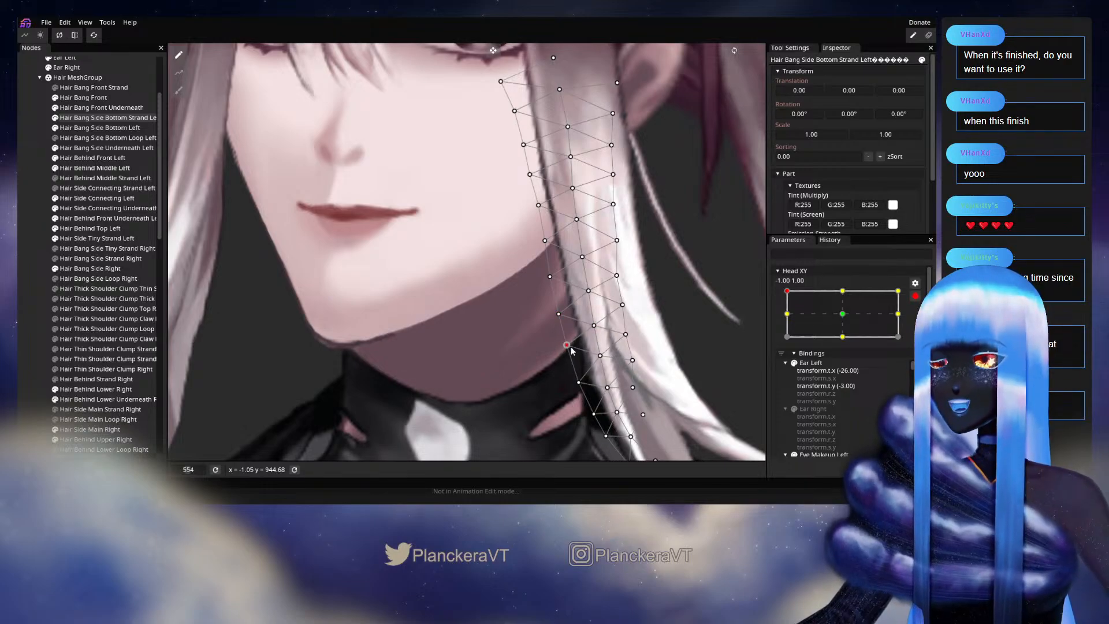
click(601, 355)
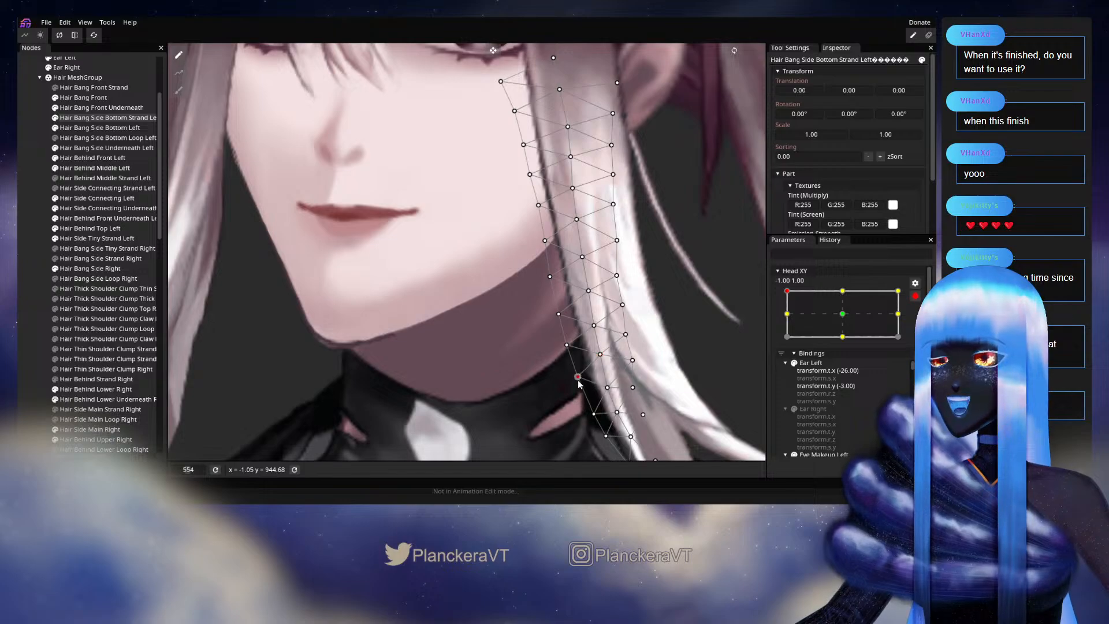
drag(579, 381, 608, 382)
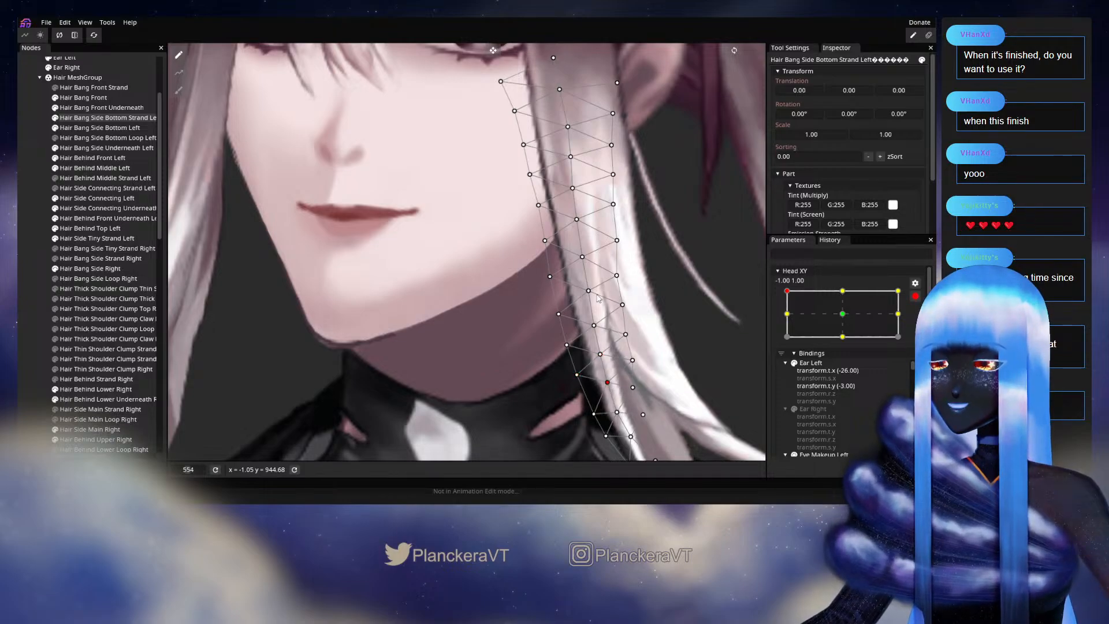
drag(531, 282, 532, 343)
click(248, 270)
Disarm Head XY and examine how the reshaped strand follows the face near the -1.00 1.00 head turn.
scroll(569, 310, down, 2)
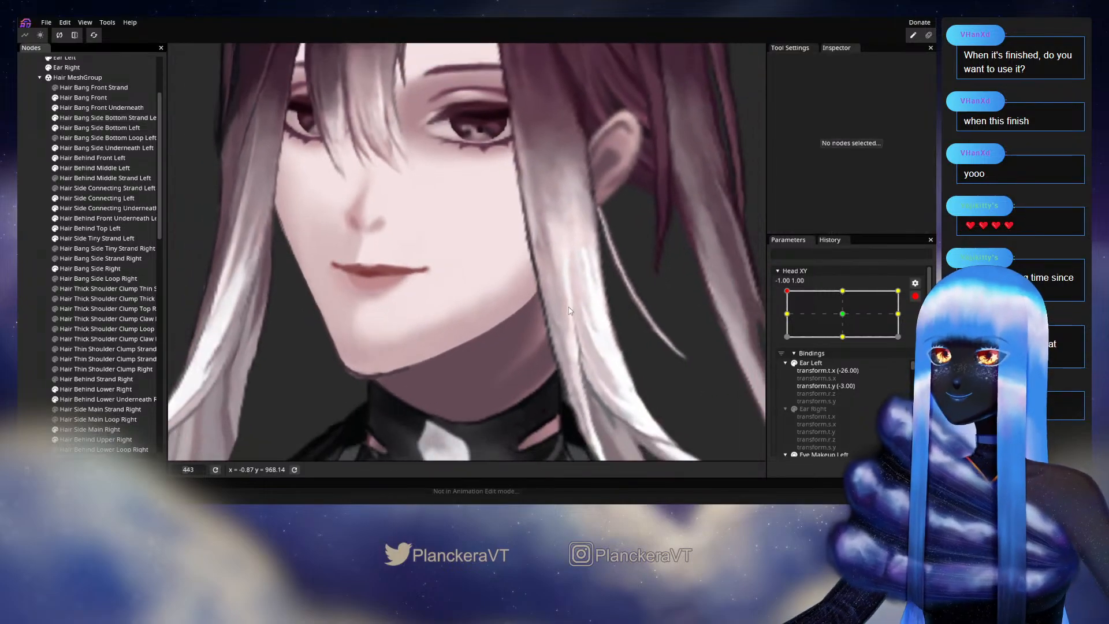
scroll(570, 311, down, 2)
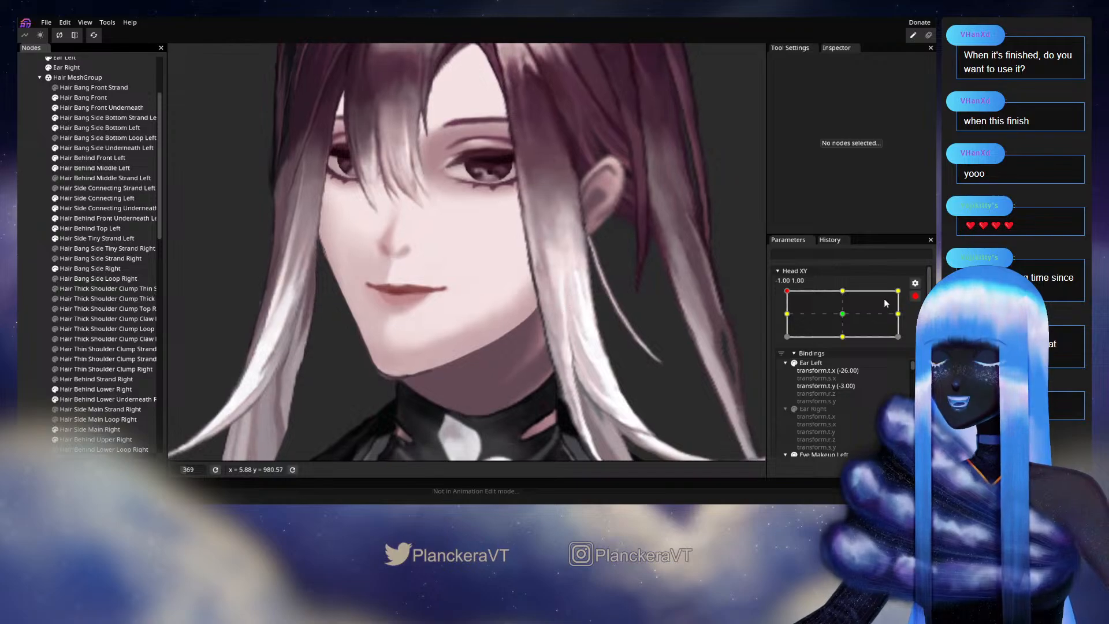
click(915, 296)
mouse_move(786, 319)
mouse_down()
mouse_move(787, 336)
mouse_move(786, 319)
mouse_up()
Rearm Head XY, raise the Hair Bang Side Bottom Left mesh's face-side and middle vertices from cheek to jaw slightly, and deselect it.
click(920, 323)
scroll(558, 319, up, 2)
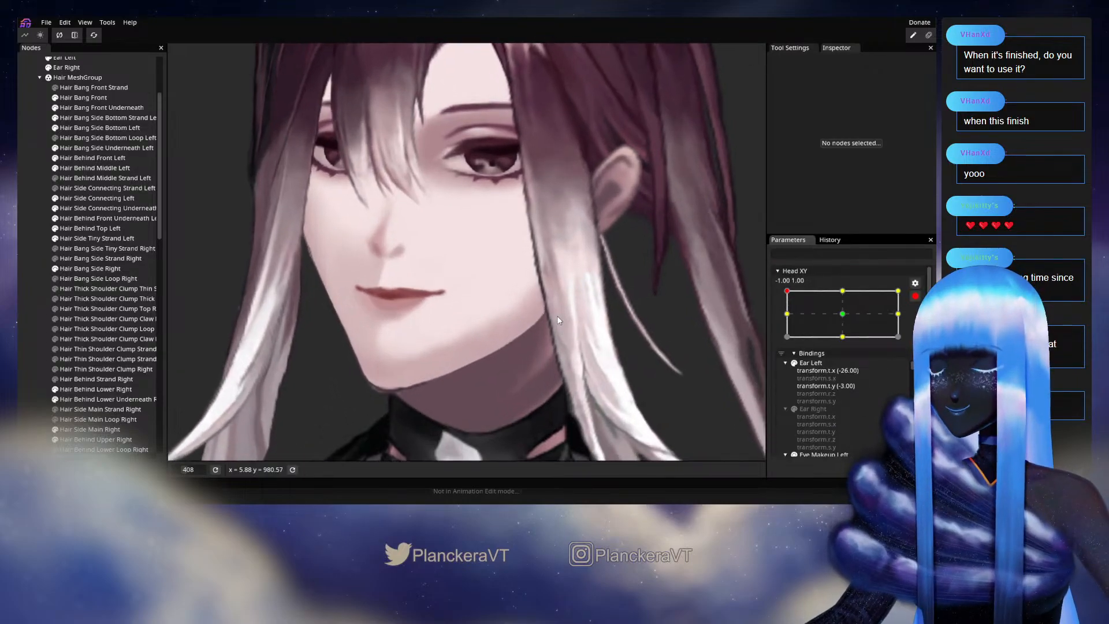
scroll(558, 319, up, 1)
click(91, 128)
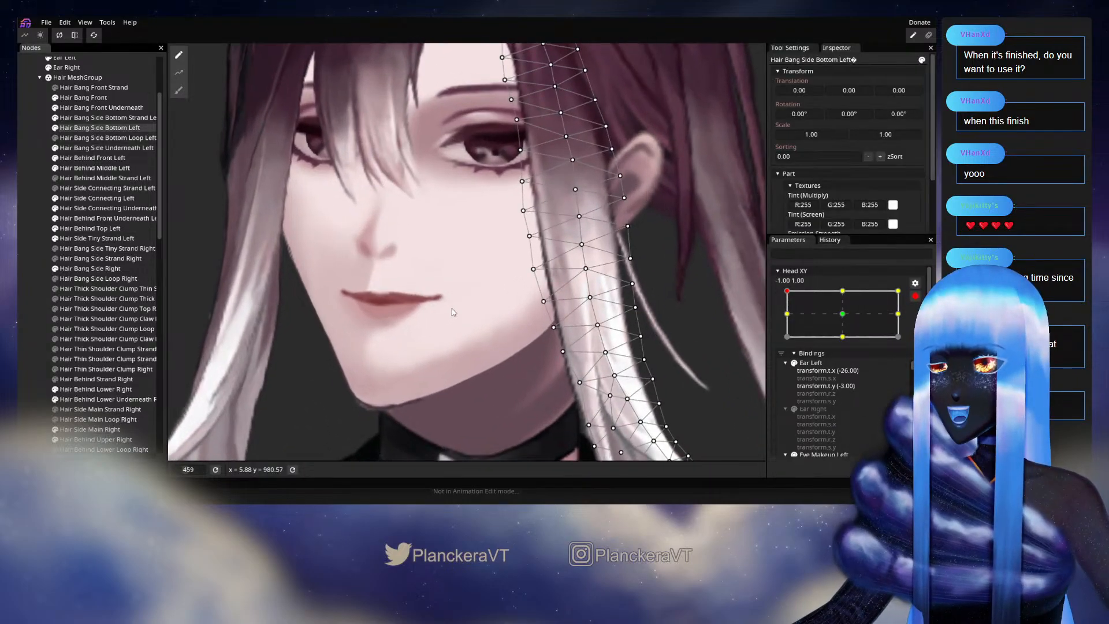
scroll(454, 312, up, 1)
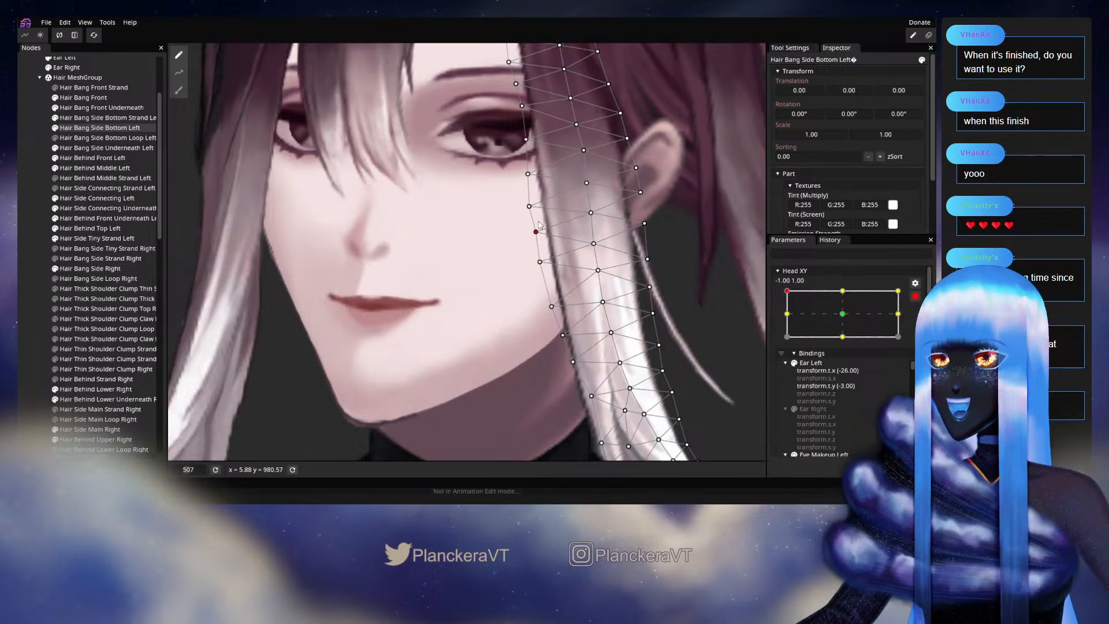
drag(552, 306, 546, 292)
drag(563, 335, 563, 331)
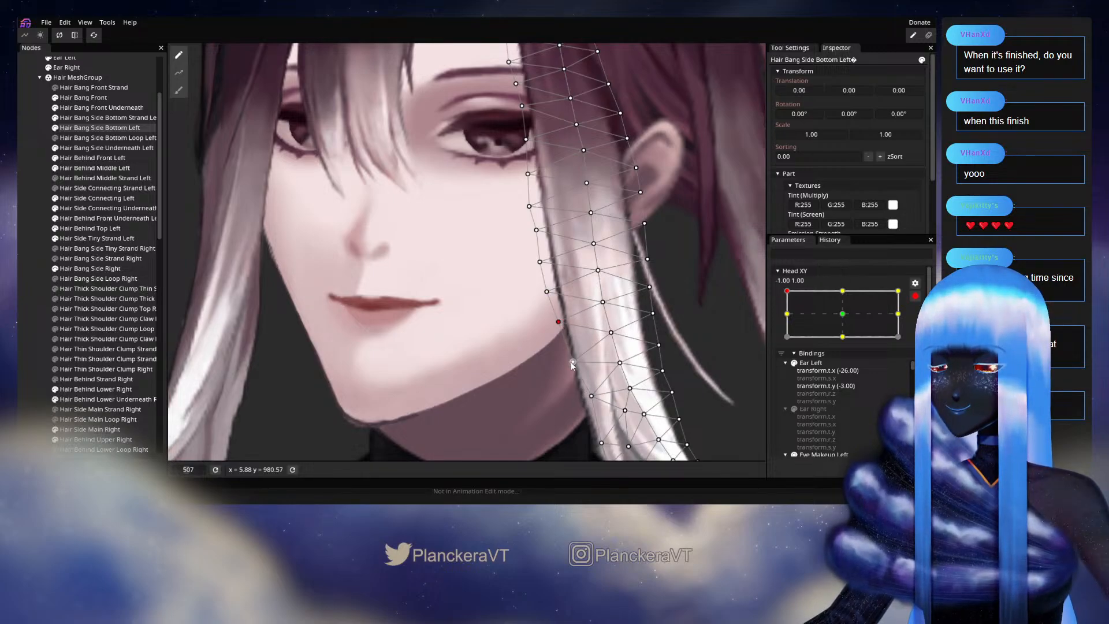
drag(611, 333, 603, 300)
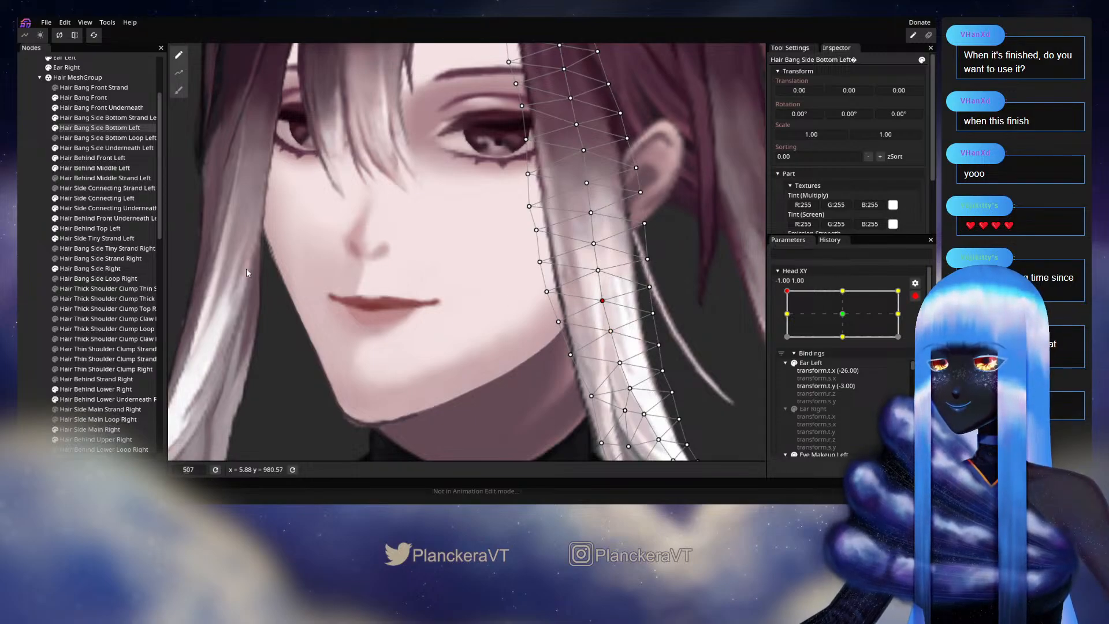
click(19, 235)
Disarm Head XY and check the side bang's edge against the cheek and jaw around the -1.00 1.00 head turn.
scroll(638, 282, down, 4)
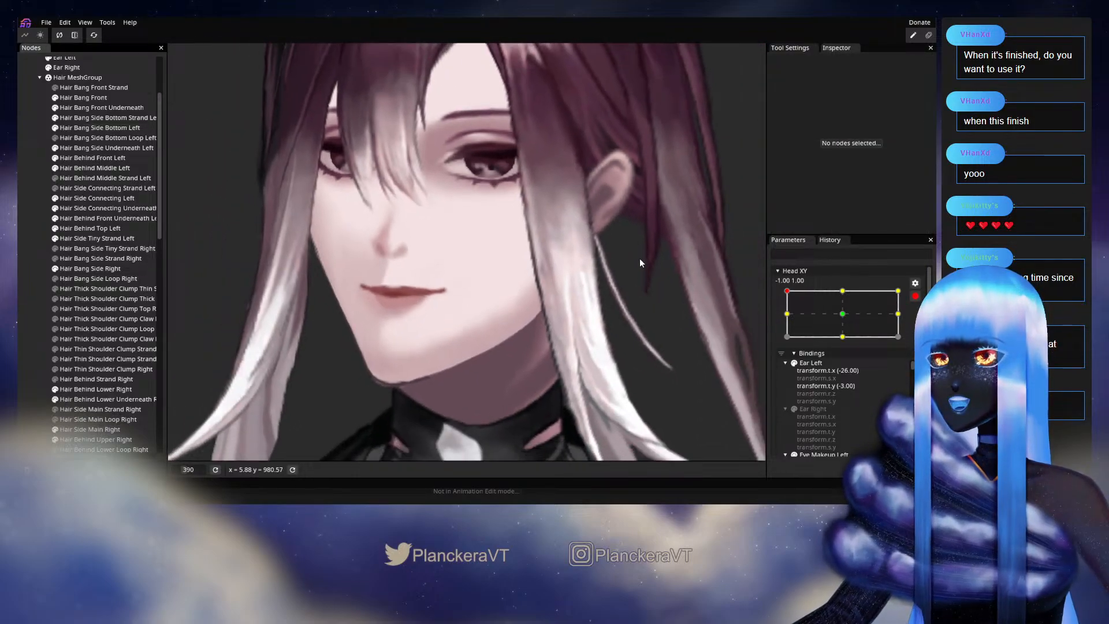
drag(638, 265, 649, 293)
click(915, 295)
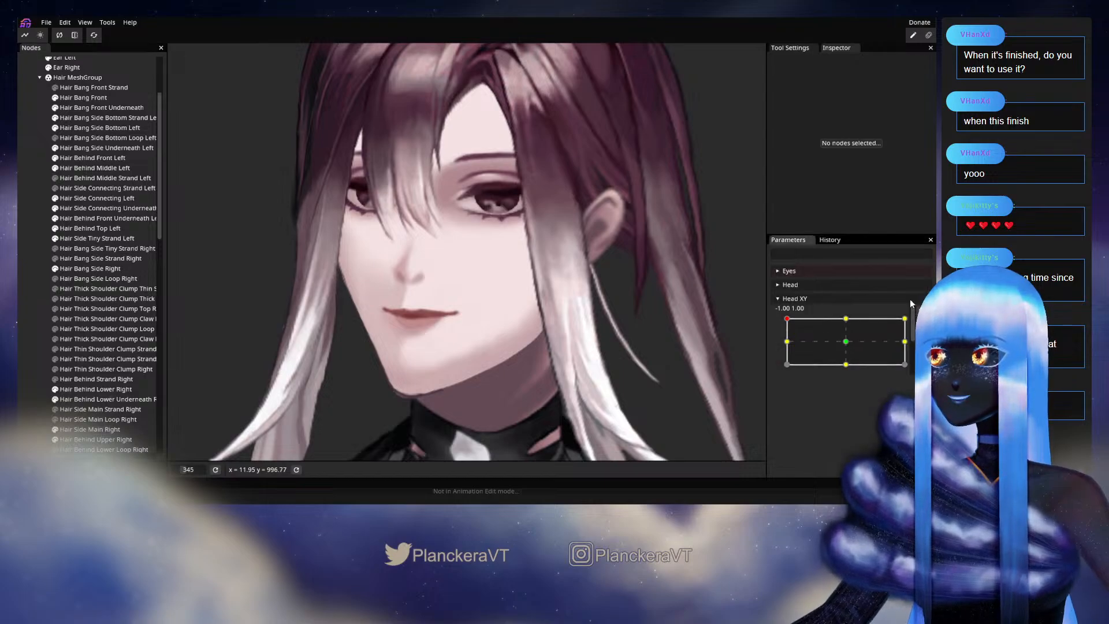
mouse_move(787, 319)
mouse_down()
mouse_move(791, 346)
mouse_move(780, 319)
mouse_up()
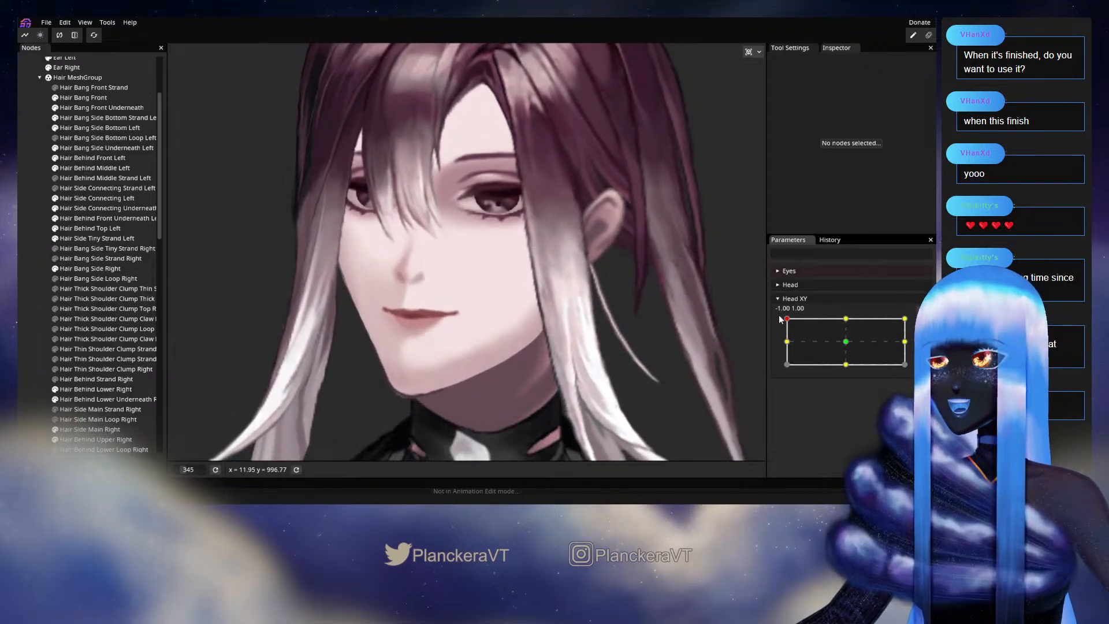
scroll(553, 276, up, 5)
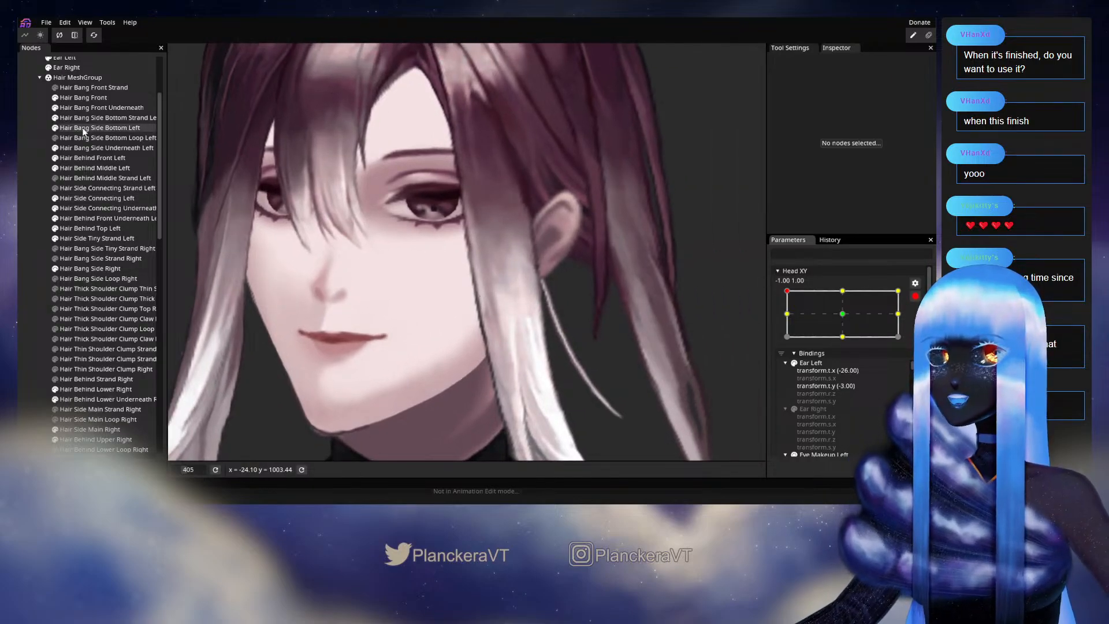
Nudge the Hair Bang Side Bottom Left mesh's face-side and middle vertices beside the cheek closer together, and deselect it.
click(84, 129)
scroll(511, 286, up, 2)
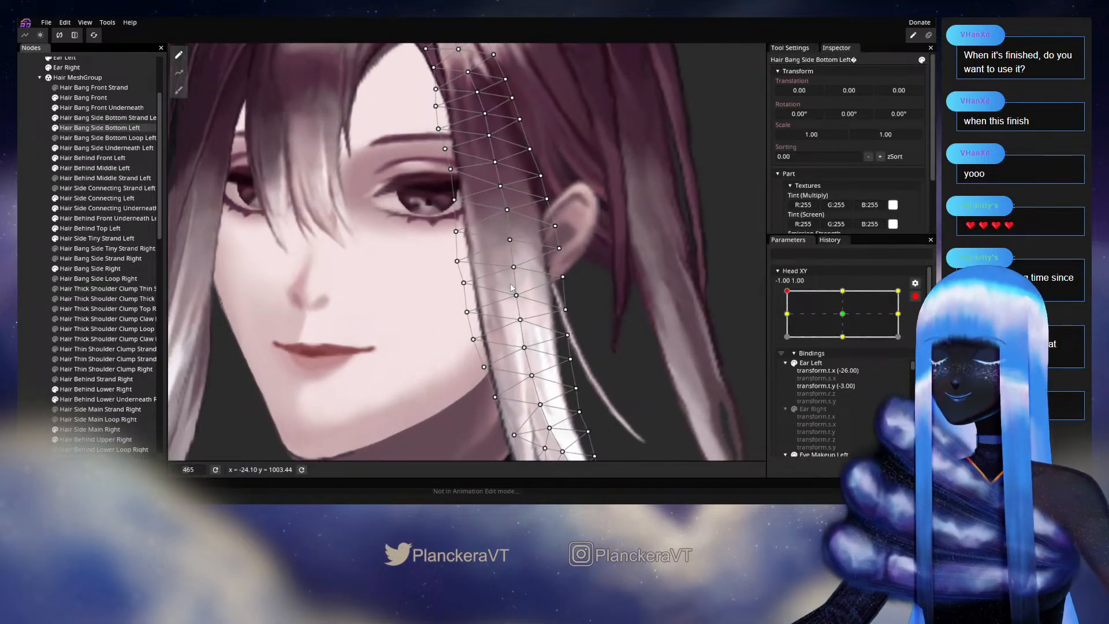
scroll(520, 283, up, 2)
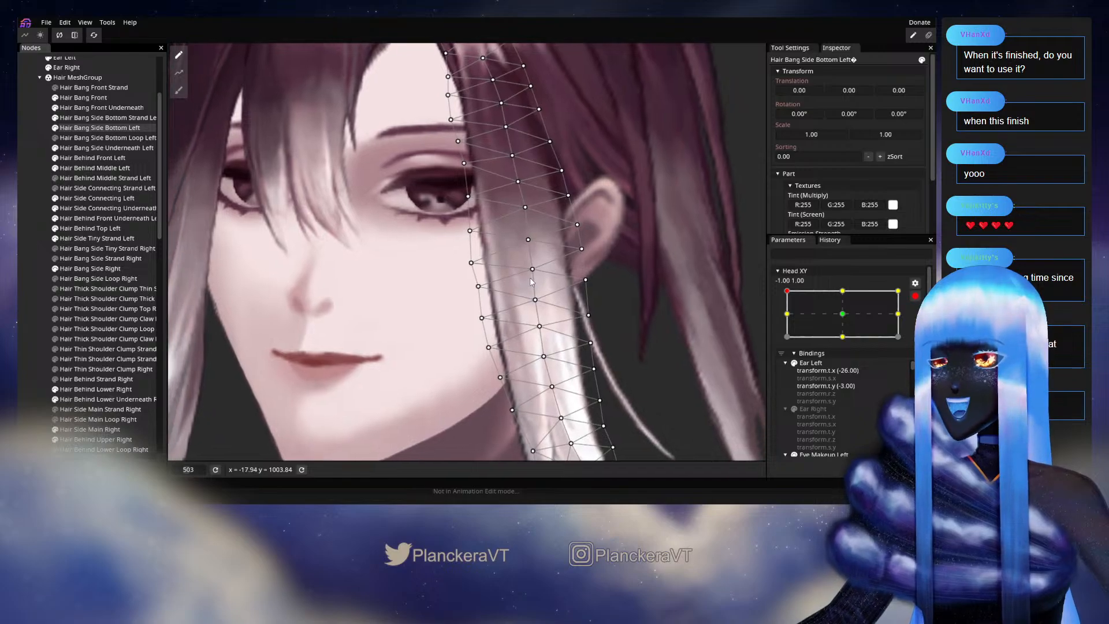
scroll(534, 281, up, 2)
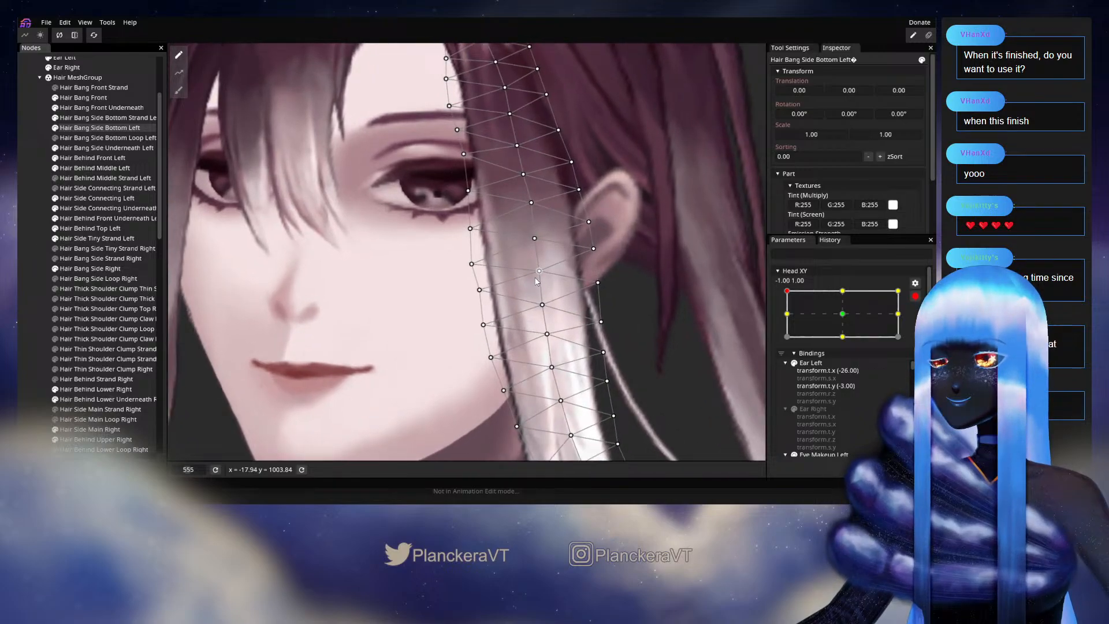
click(473, 264)
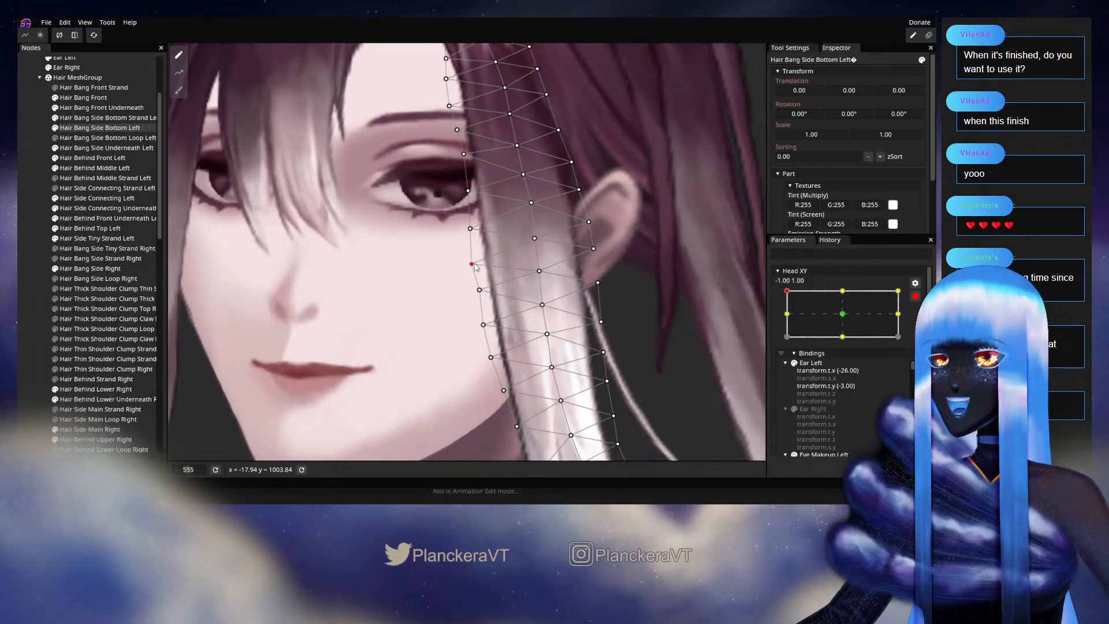
click(472, 229)
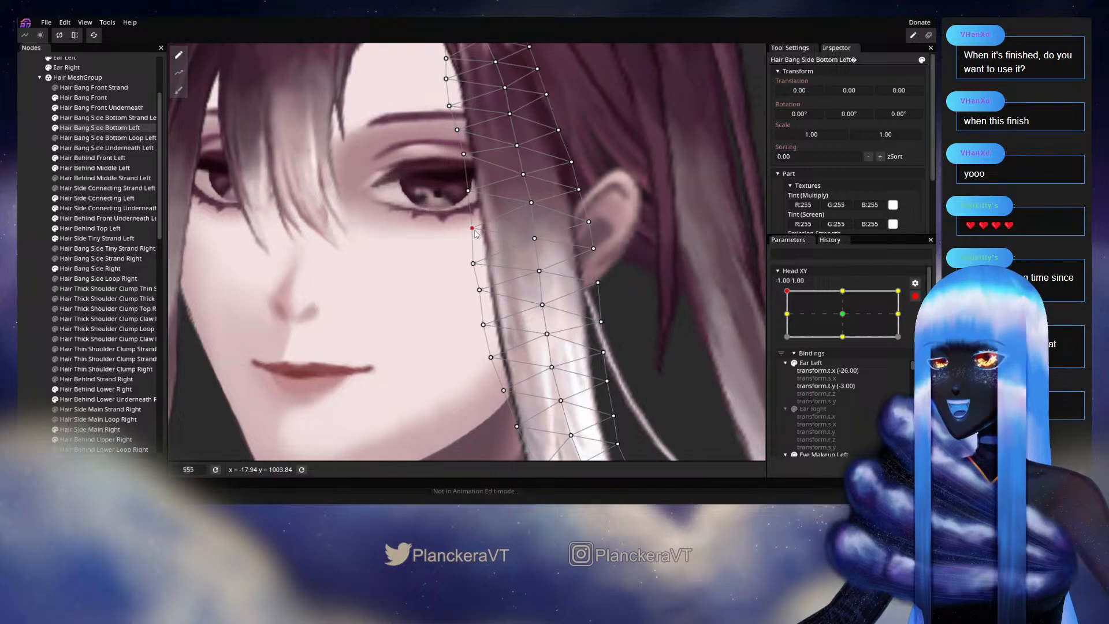
click(533, 239)
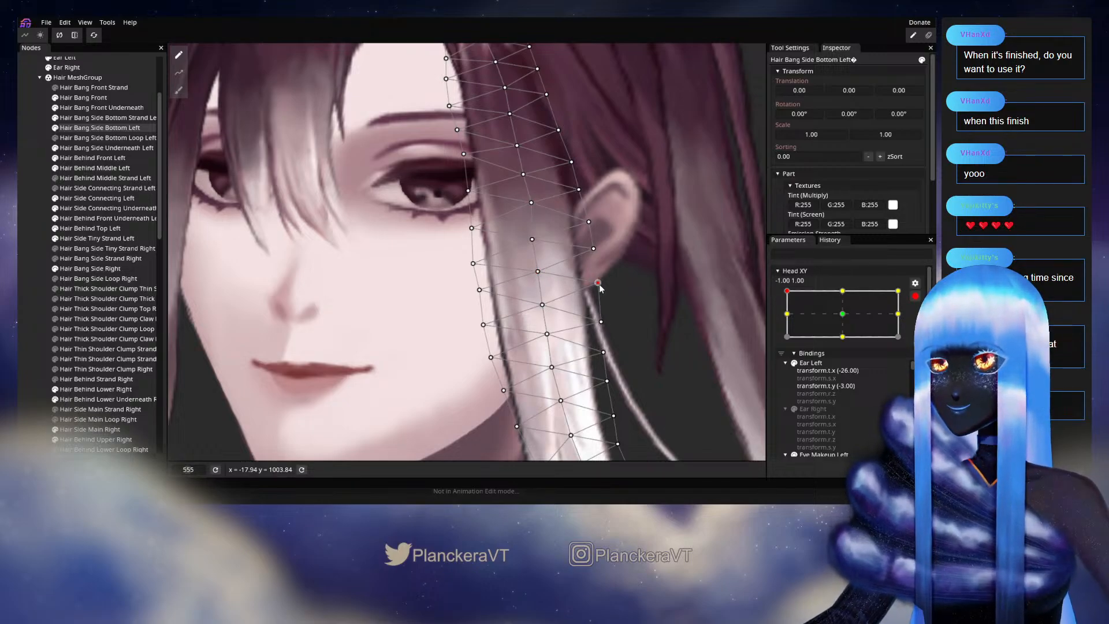
drag(601, 282, 599, 281)
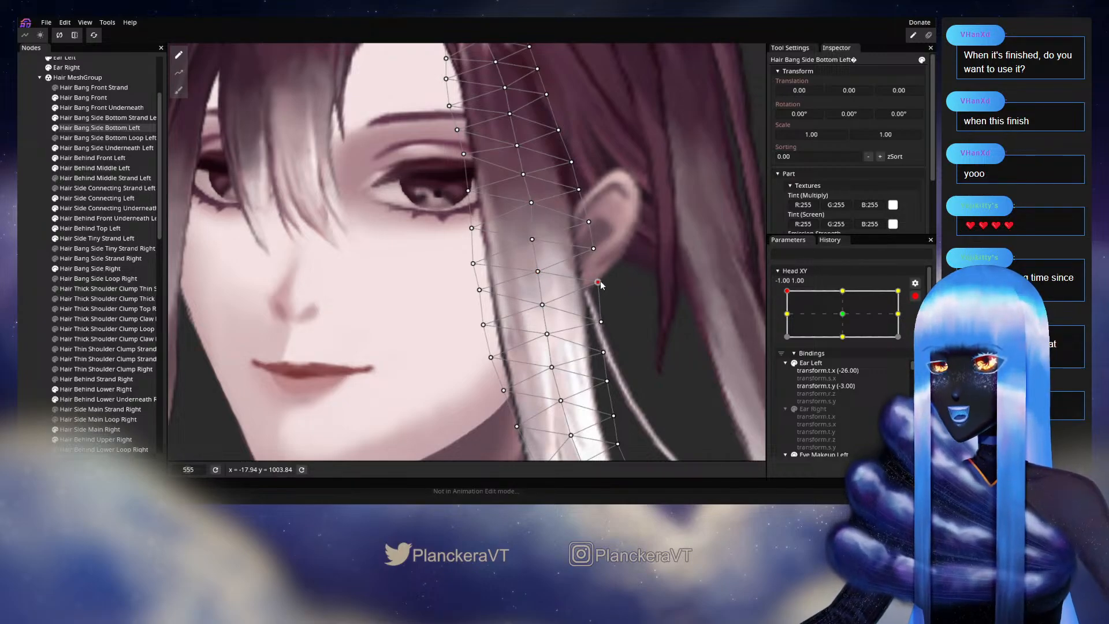
click(21, 247)
Disarm Head XY and examine the side bang while moving the head turn between -1.00 1.00 and -1.00 0.00.
scroll(590, 314, down, 5)
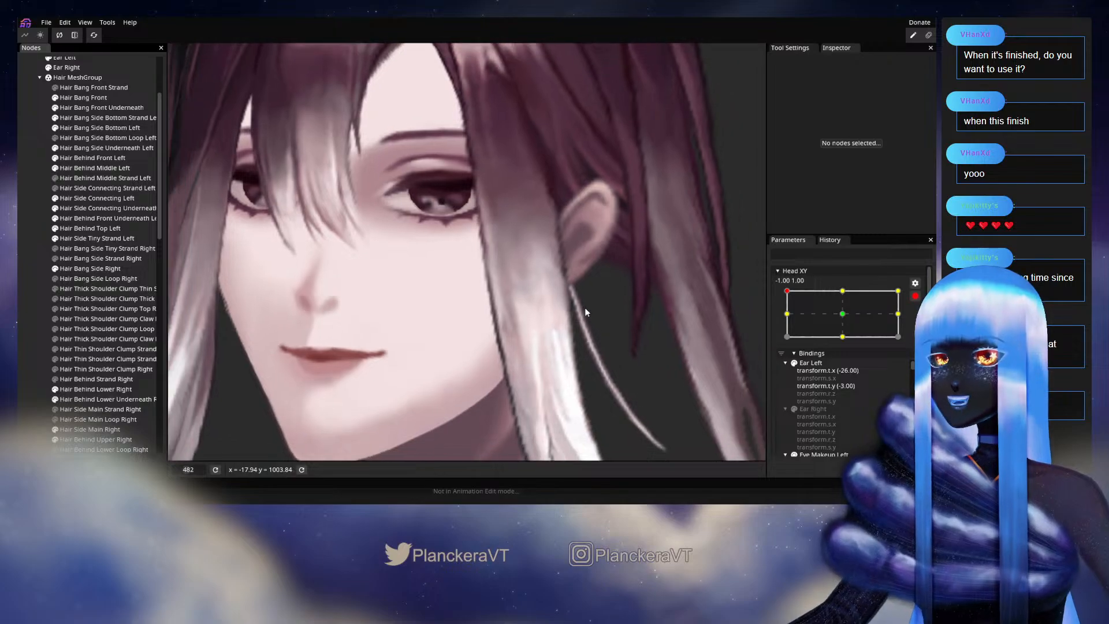
scroll(594, 304, down, 4)
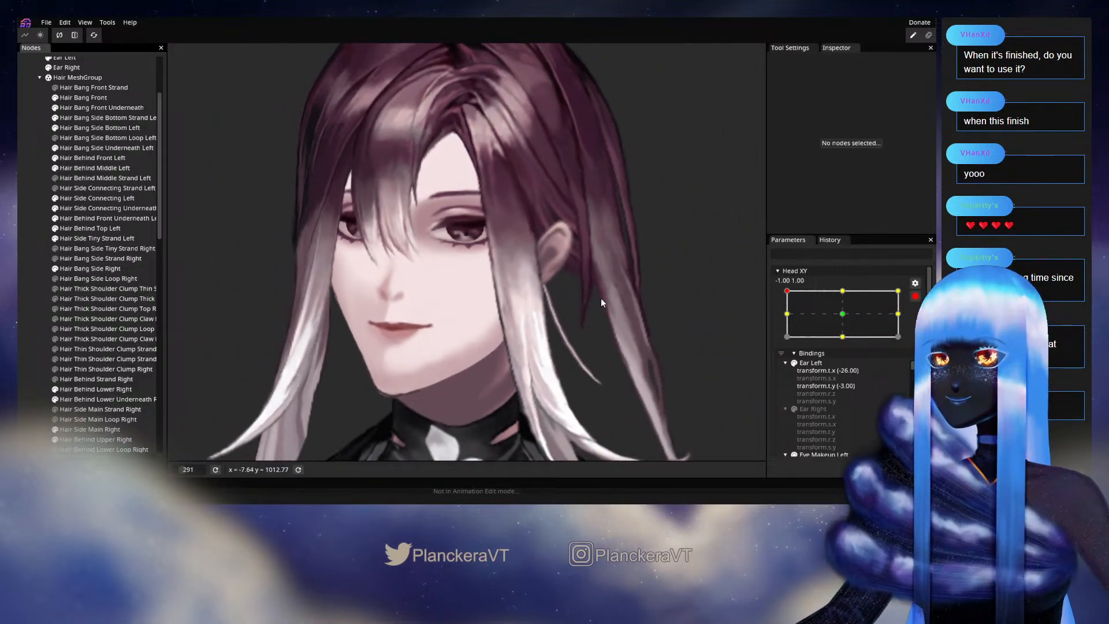
click(915, 296)
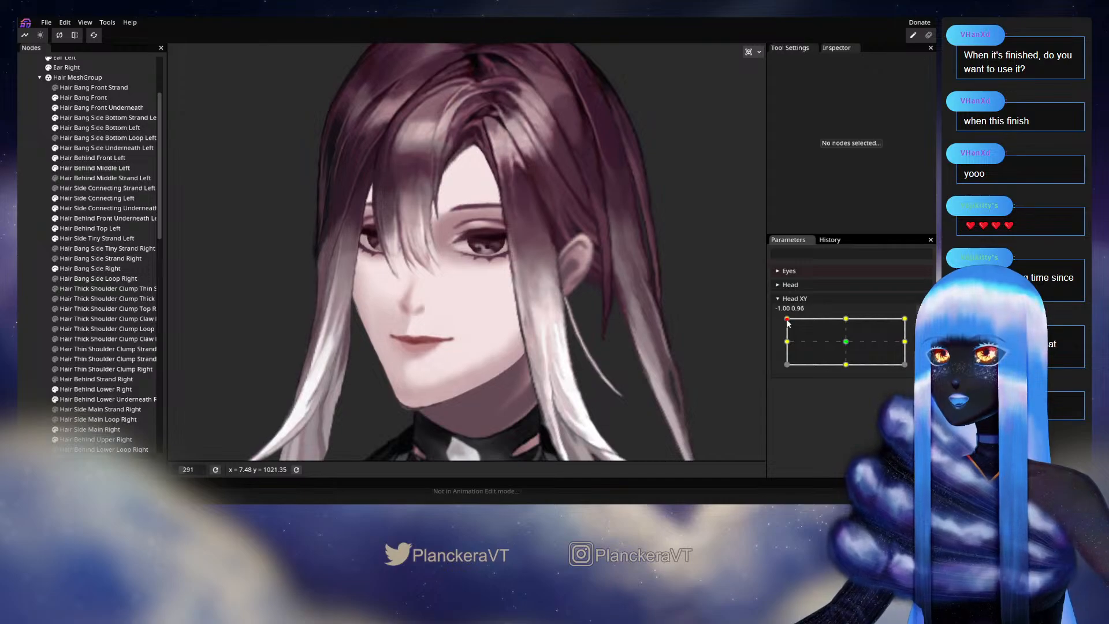
drag(788, 322, 784, 346)
drag(628, 343, 621, 277)
drag(785, 342, 786, 319)
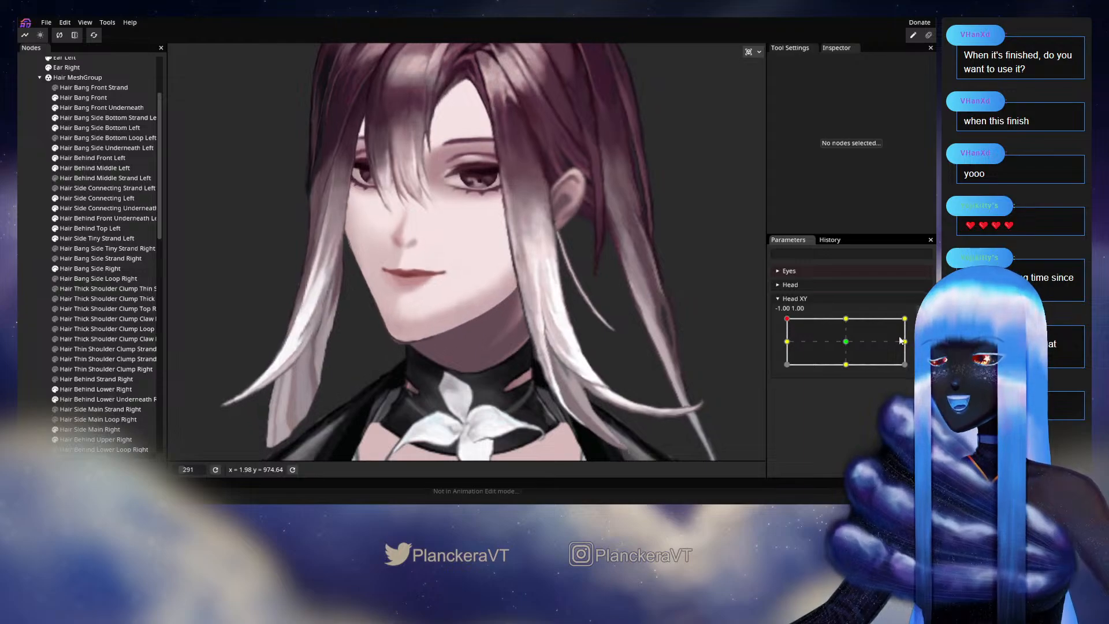
Rearm Head XY, shift the Hair Bang Side Bottom Left mesh's middle vertices beside the cheek slightly toward the ear, and deselect it.
scroll(576, 282, up, 5)
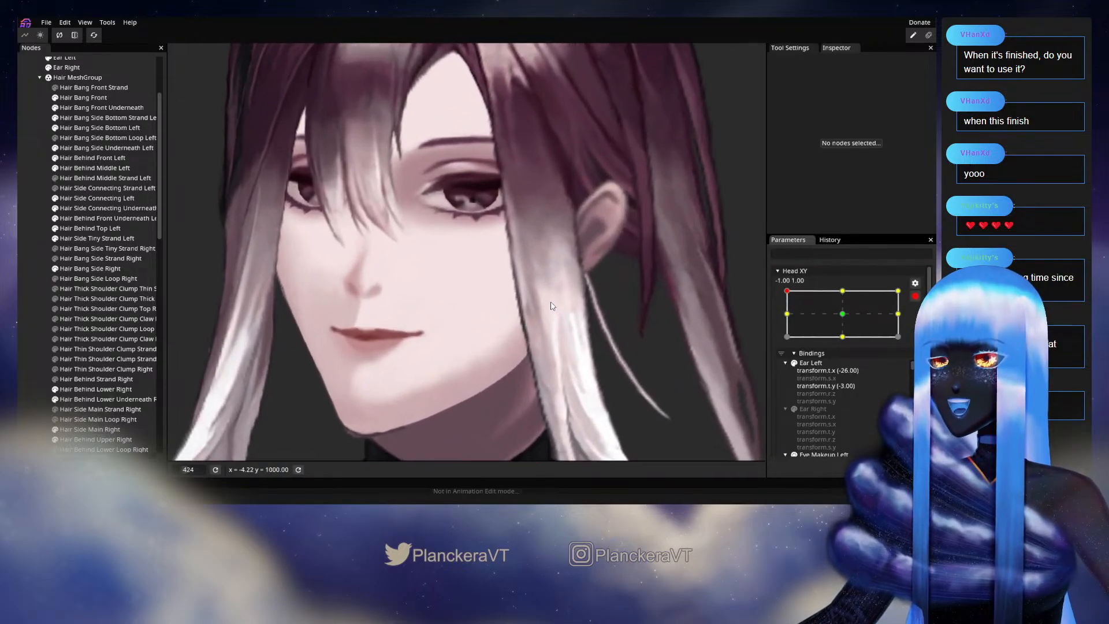
scroll(514, 320, up, 1)
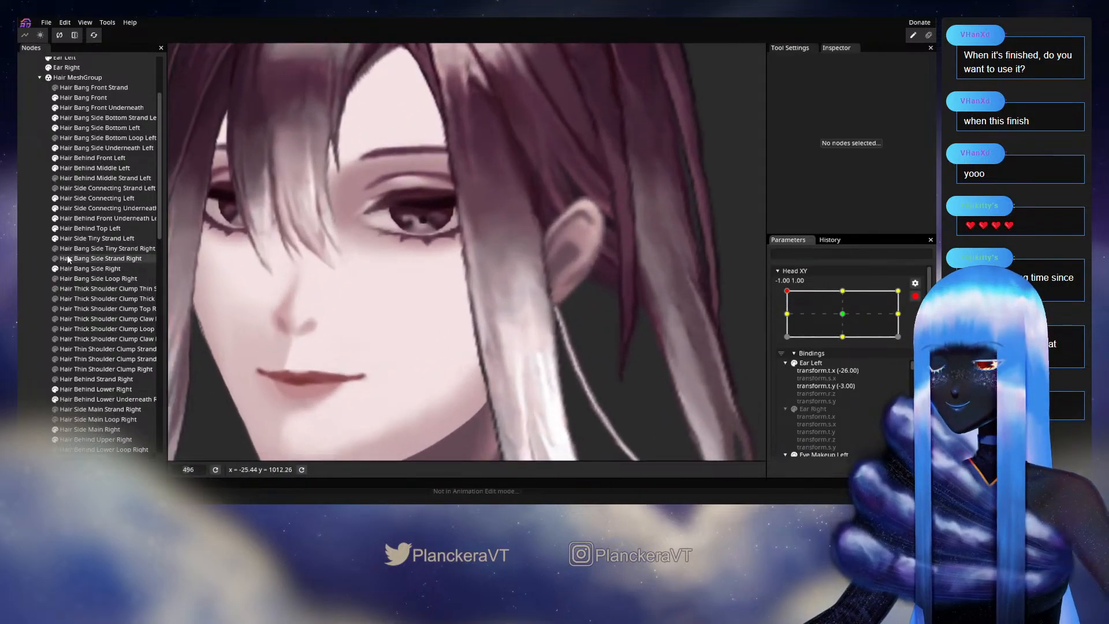
click(89, 130)
scroll(518, 265, up, 1)
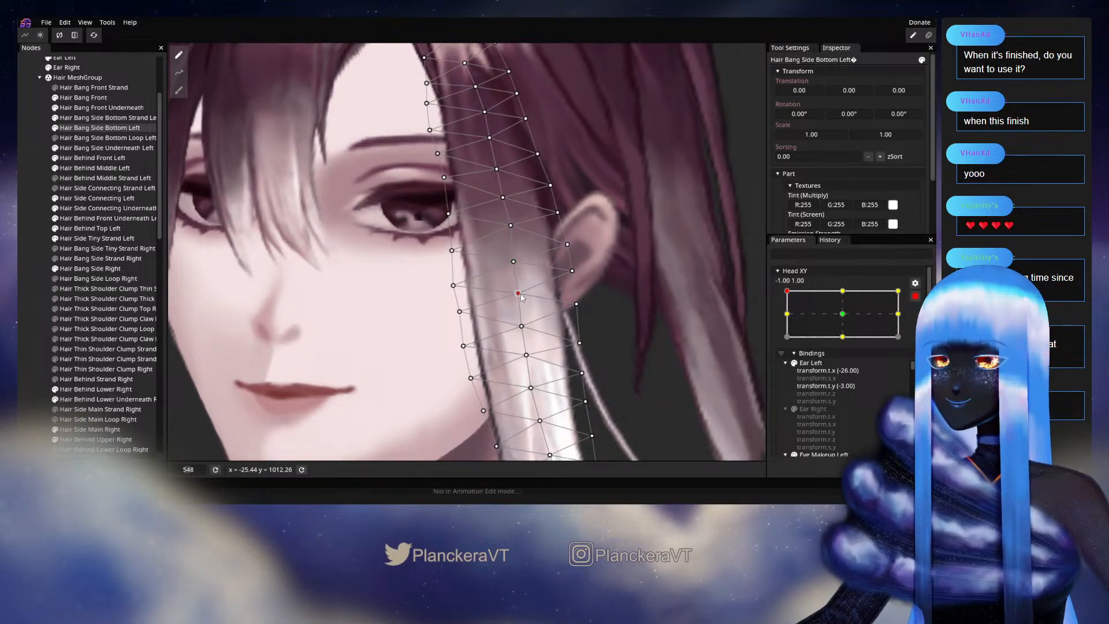
drag(524, 307, 534, 265)
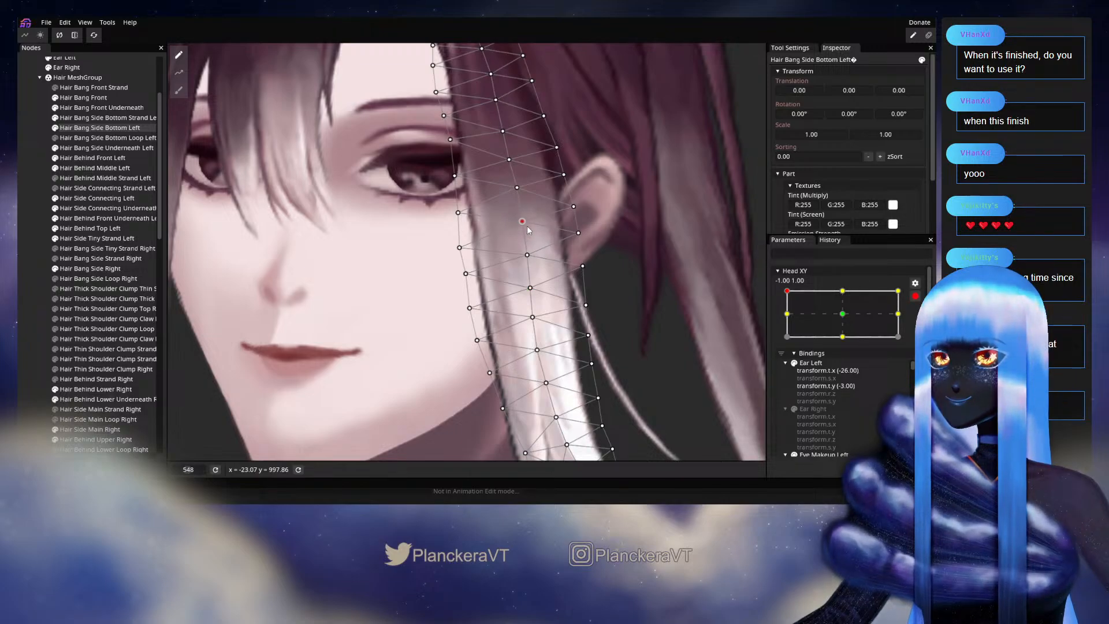
click(22, 249)
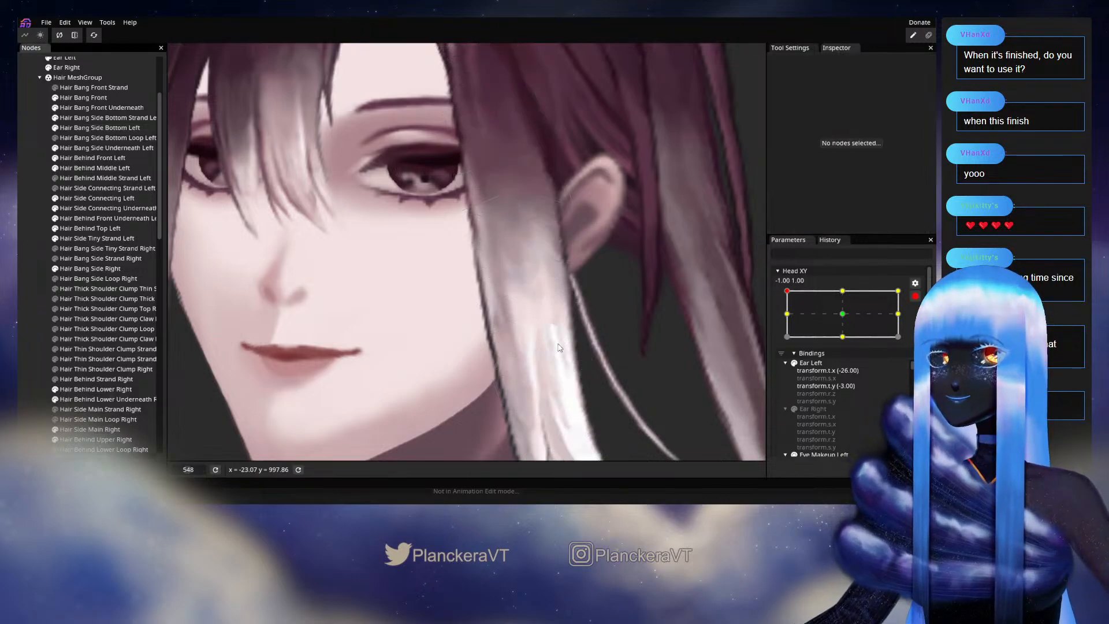
Disarm Head XY and check the side bang's shading and outline near the -1.00 1.00 head turn.
scroll(579, 331, down, 5)
scroll(579, 330, down, 3)
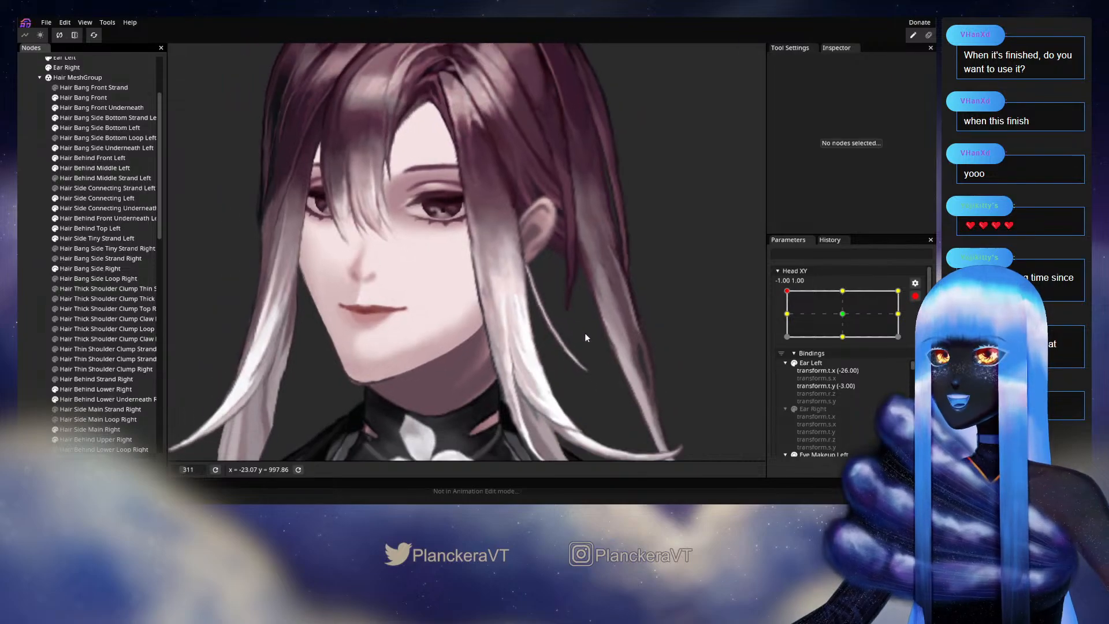
click(915, 296)
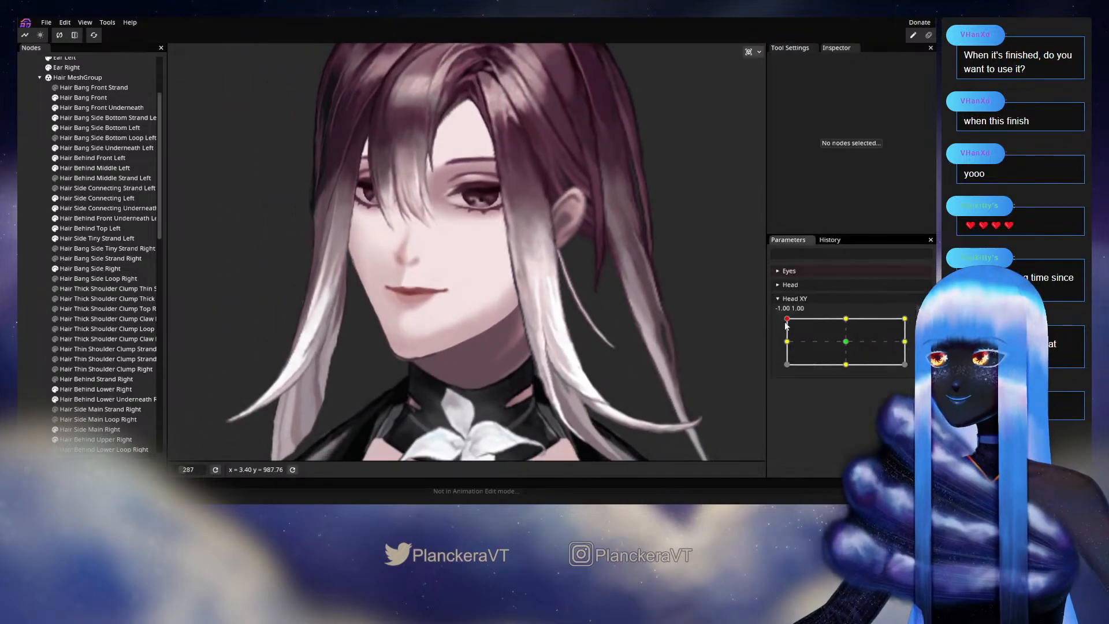
mouse_move(788, 322)
mouse_down()
mouse_move(785, 345)
mouse_move(786, 318)
mouse_up()
Rearm Head XY, nudge a middle vertex of the Hair Bang Side Bottom Left mesh at mouth height slightly up and outward, and deselect it.
click(922, 324)
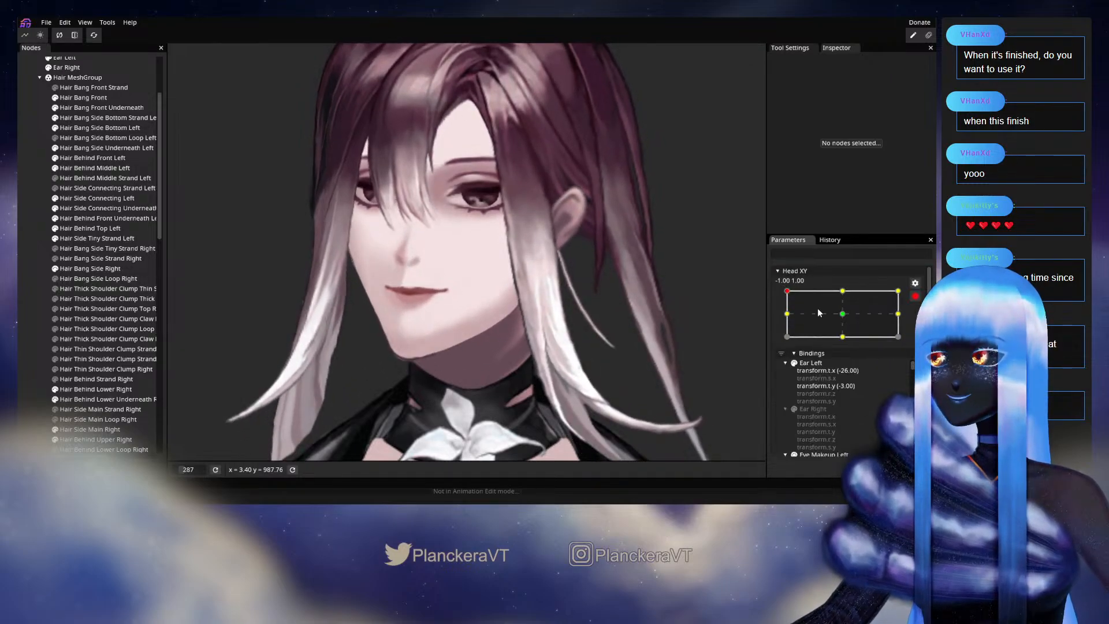
scroll(532, 312, up, 3)
drag(526, 310, 498, 312)
scroll(496, 313, up, 2)
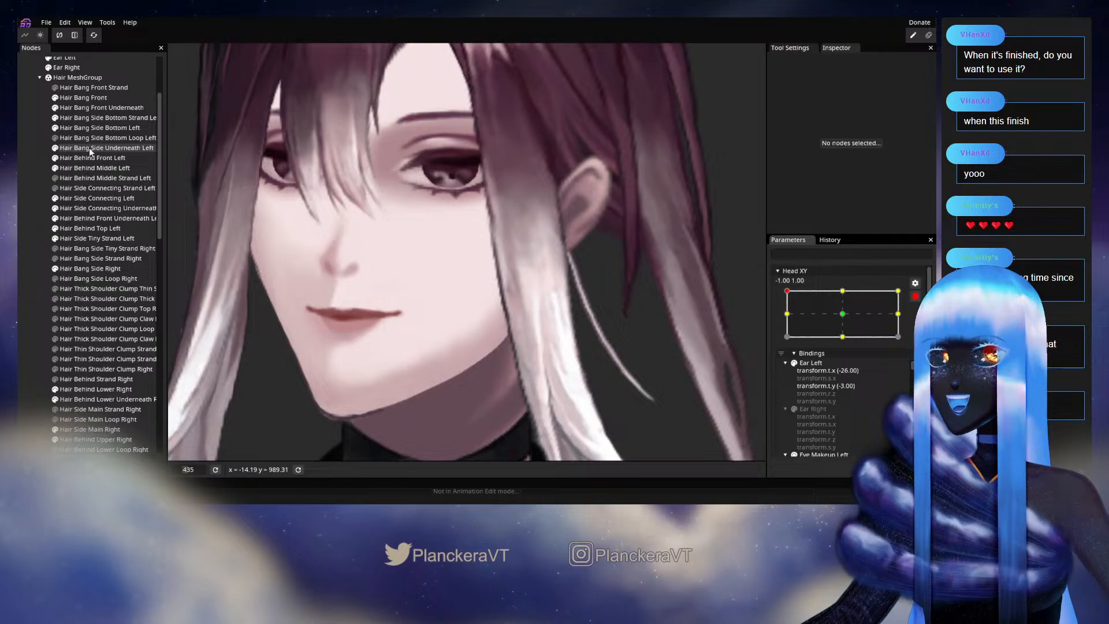
click(92, 128)
scroll(473, 283, up, 1)
scroll(474, 282, up, 2)
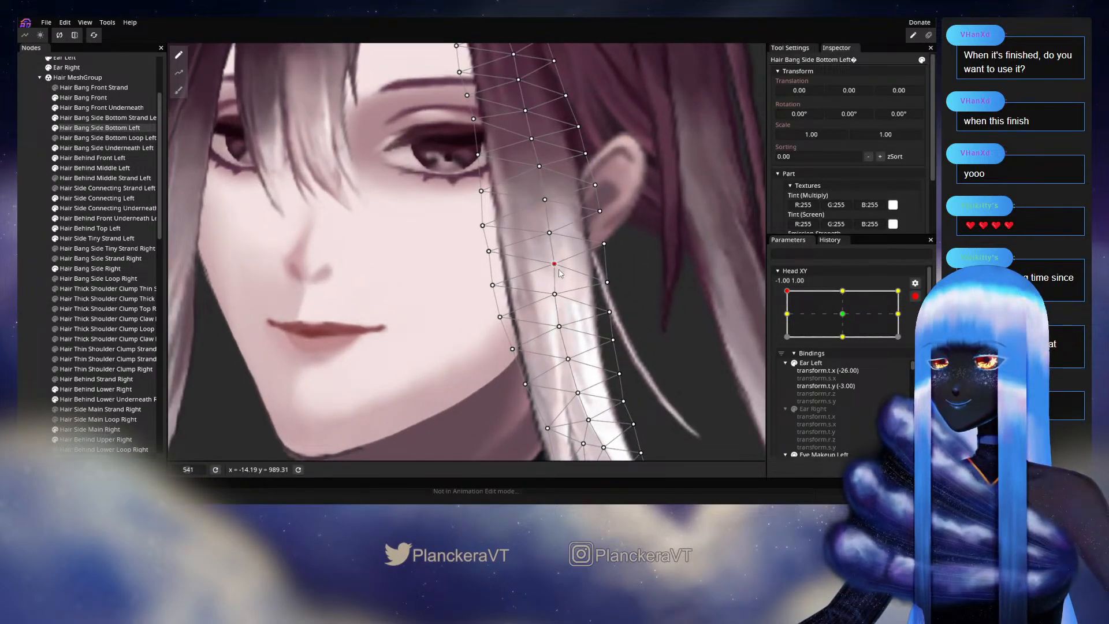
drag(559, 298, 562, 297)
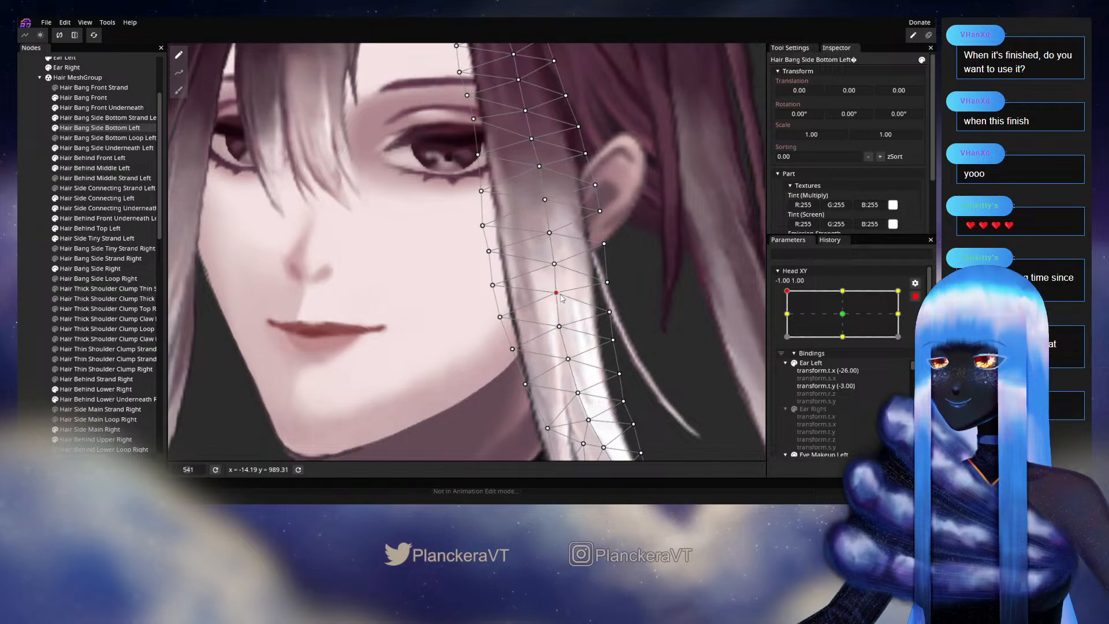
scroll(561, 298, down, 1)
click(646, 330)
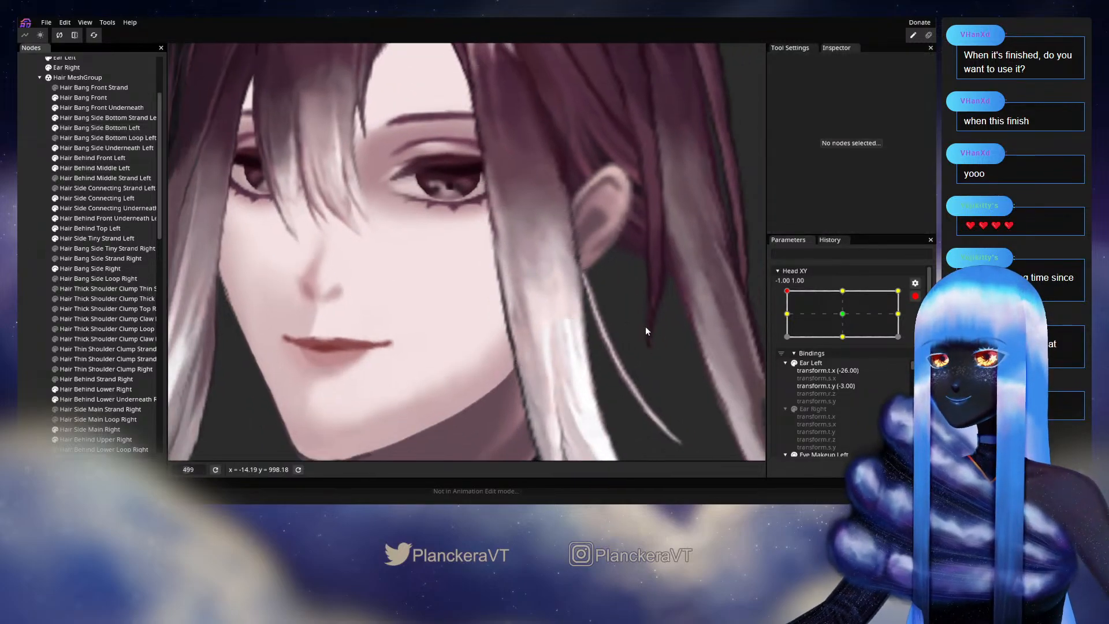
Disarm Head XY and compare the side bang between the -1.00 1.00 and -1.00 0.00 head turns.
scroll(639, 330, down, 3)
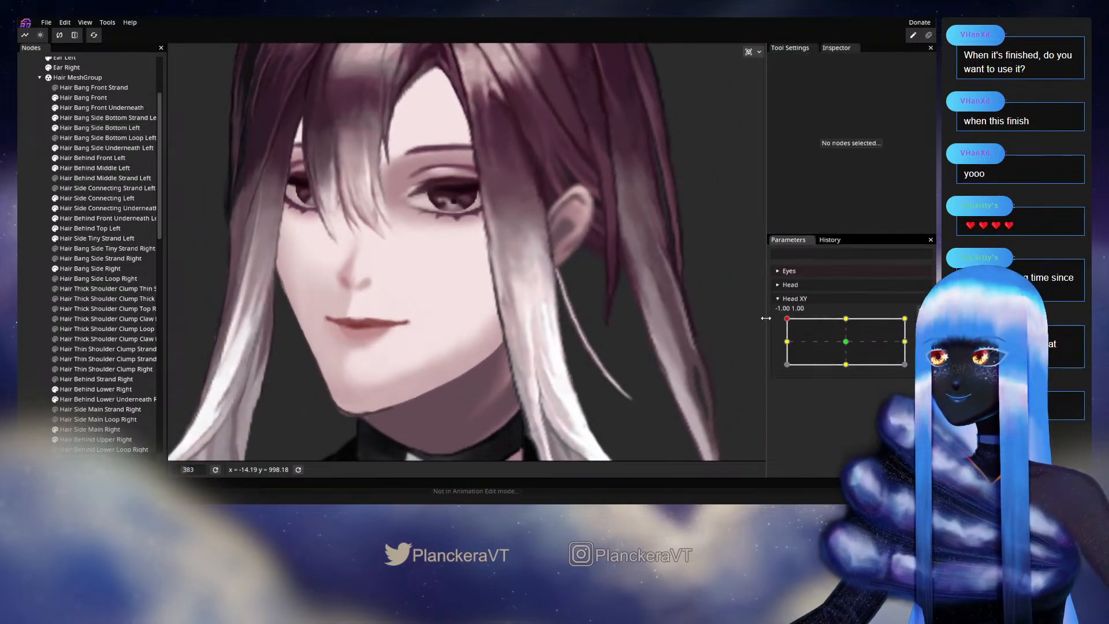
drag(786, 319, 784, 328)
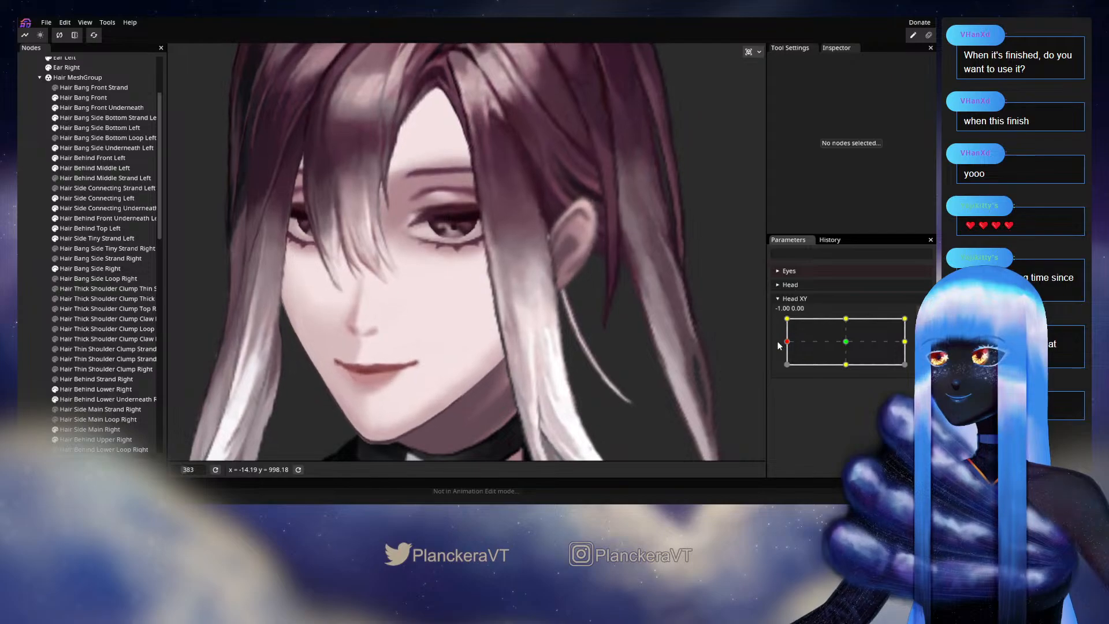
drag(780, 341, 778, 319)
Rearm Head XY and shift the Hair Bang Side Bottom Strand Left mesh's upper middle vertices beside the cheek toward the ear.
click(922, 324)
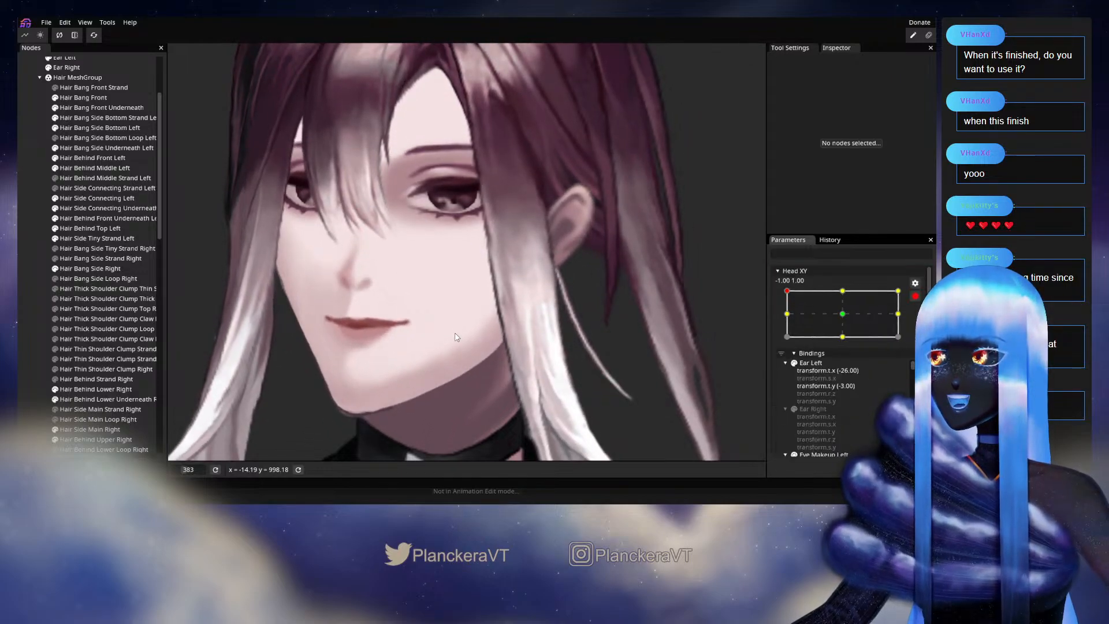
scroll(456, 332, up, 3)
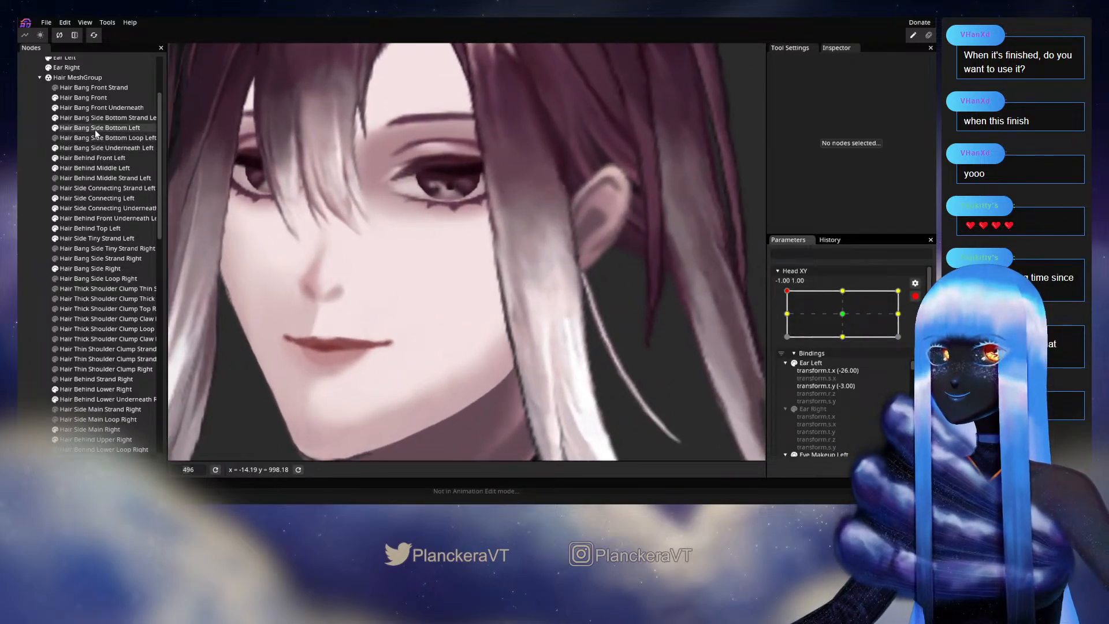
click(89, 118)
scroll(540, 271, up, 2)
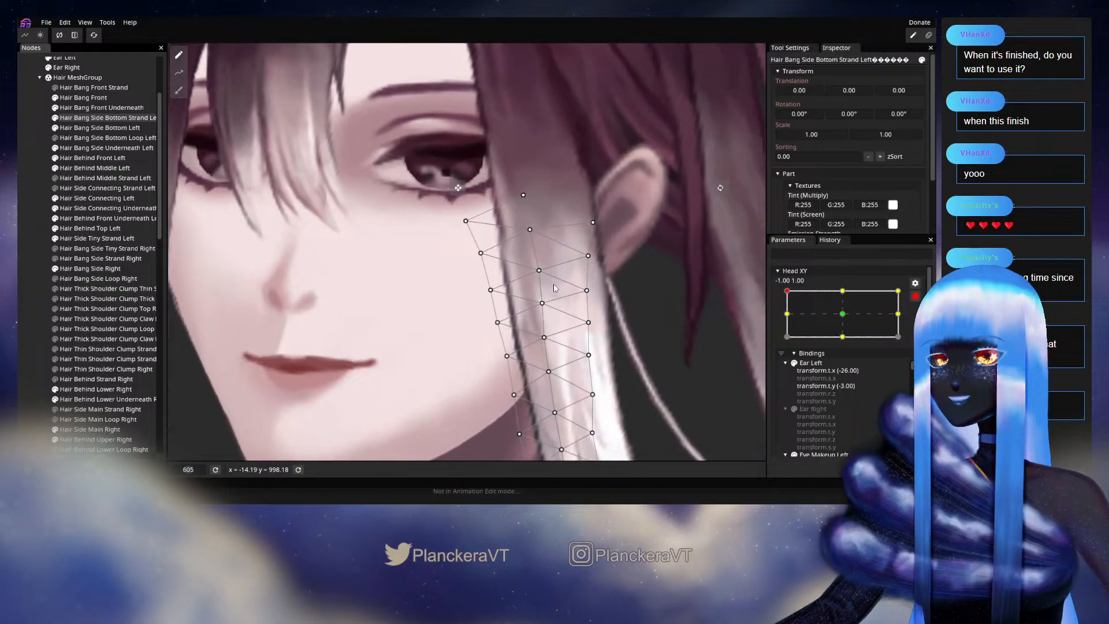
click(541, 271)
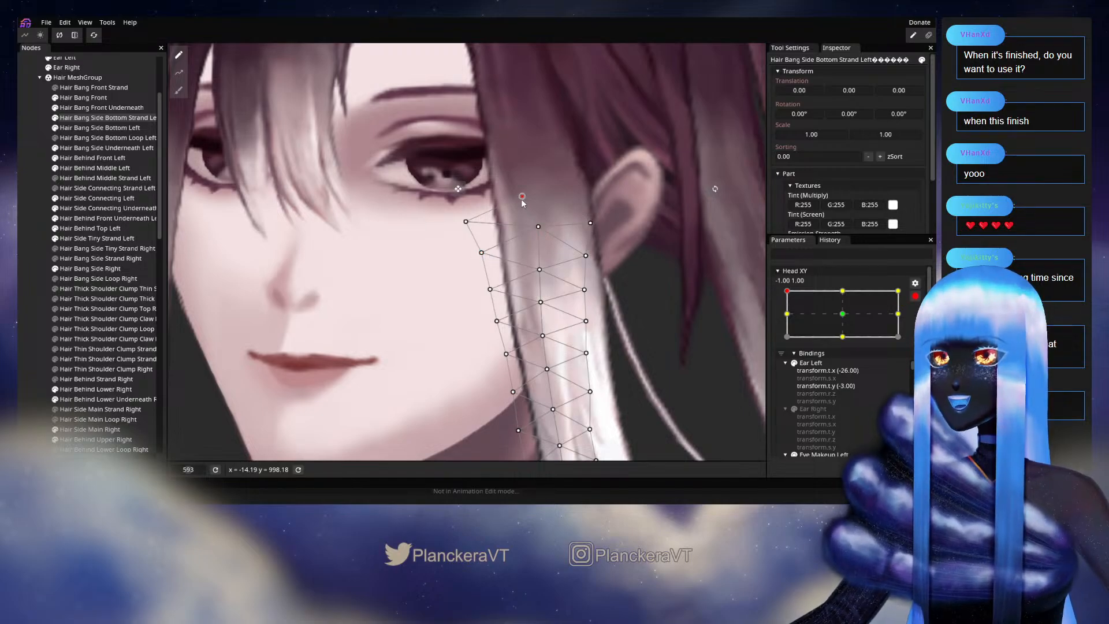
drag(476, 258, 484, 253)
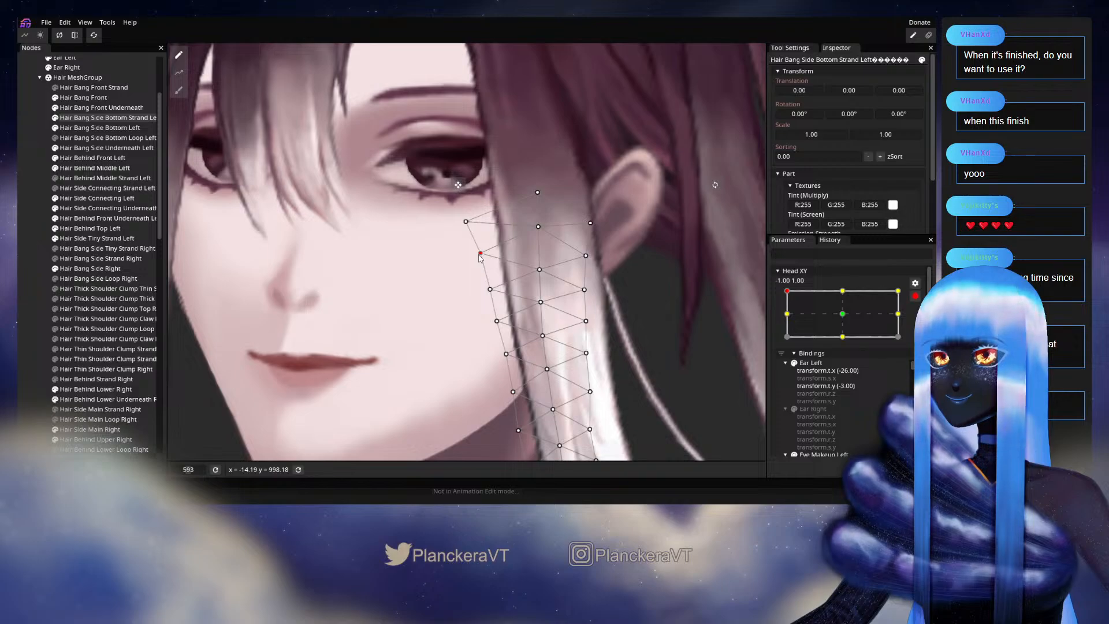
Undo the last vertex move and nudge the strand mesh's middle and face-side vertices from mouth height down to the neck.
drag(548, 294, 546, 236)
key(ctrl+z)
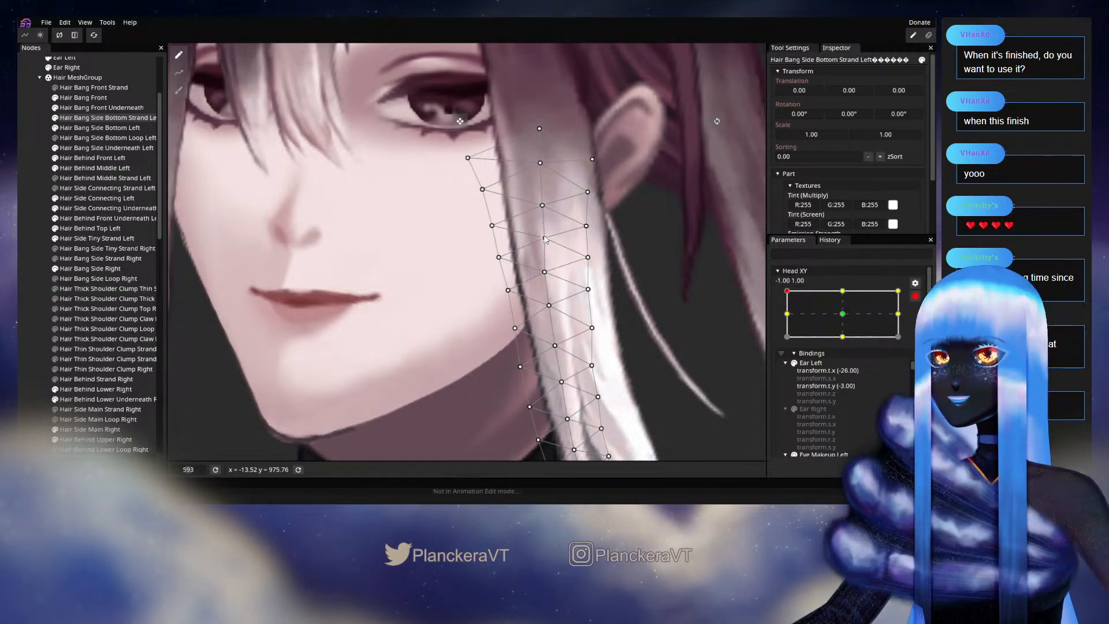
drag(551, 275, 559, 234)
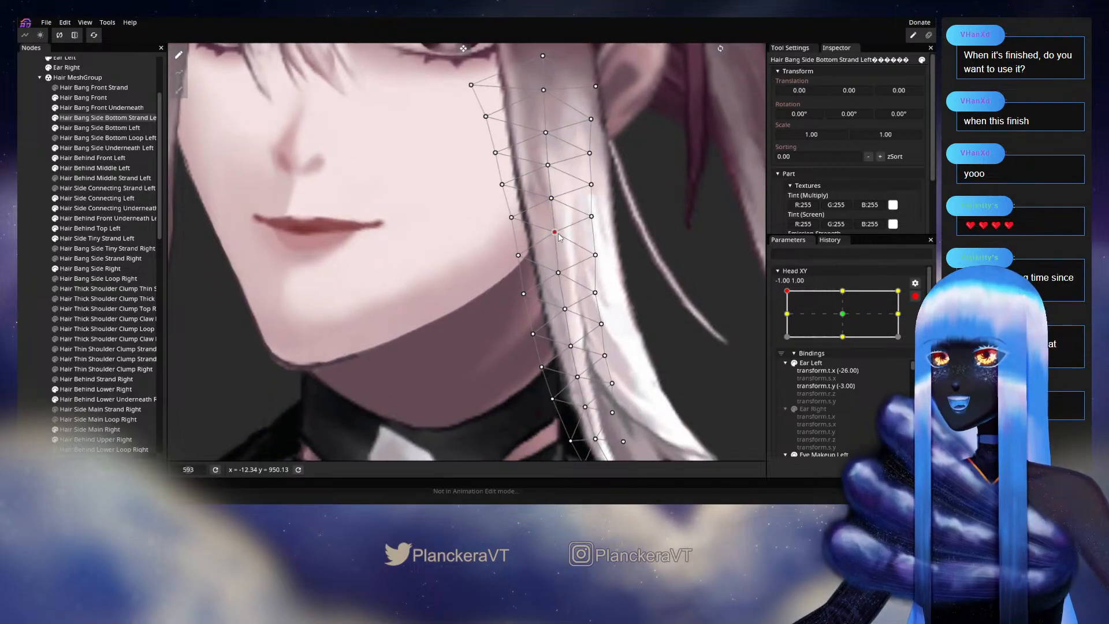
click(511, 218)
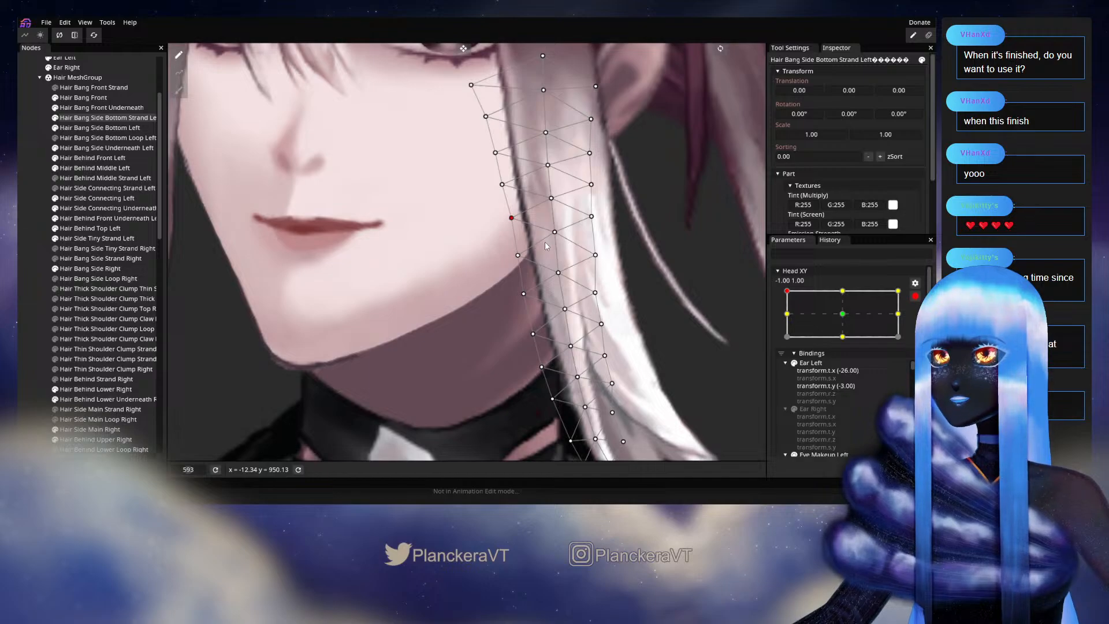
mouse_move(558, 276)
mouse_down()
mouse_move(568, 242)
mouse_move(571, 261)
mouse_up()
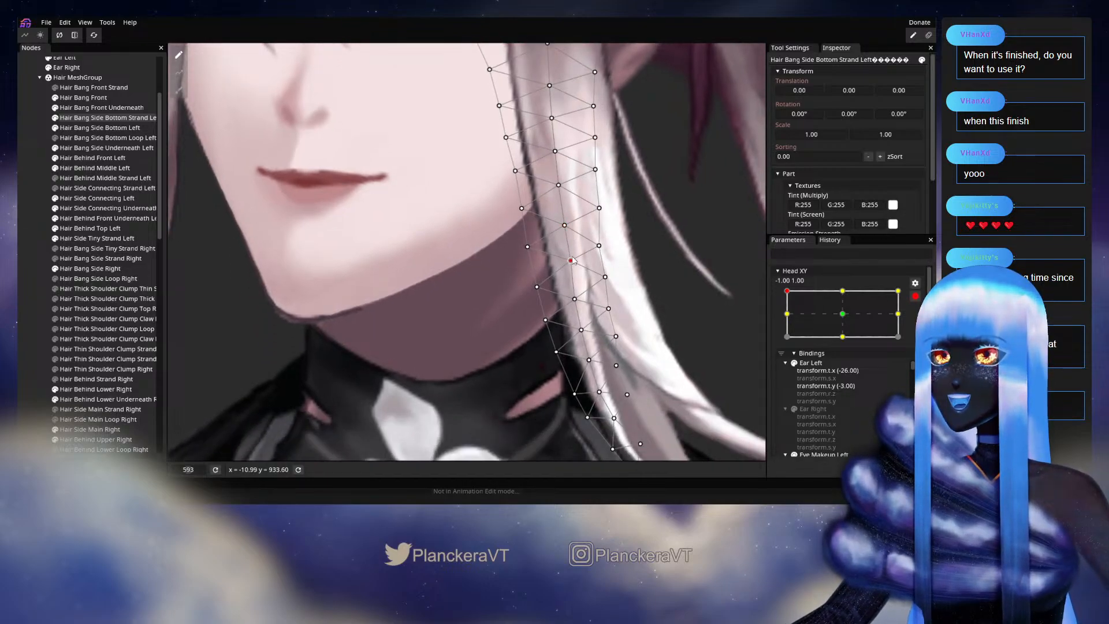
drag(577, 299, 583, 332)
Refine the strand mesh's face-side vertices beside the mouth and its middle vertex at nose height.
drag(618, 276, 542, 237)
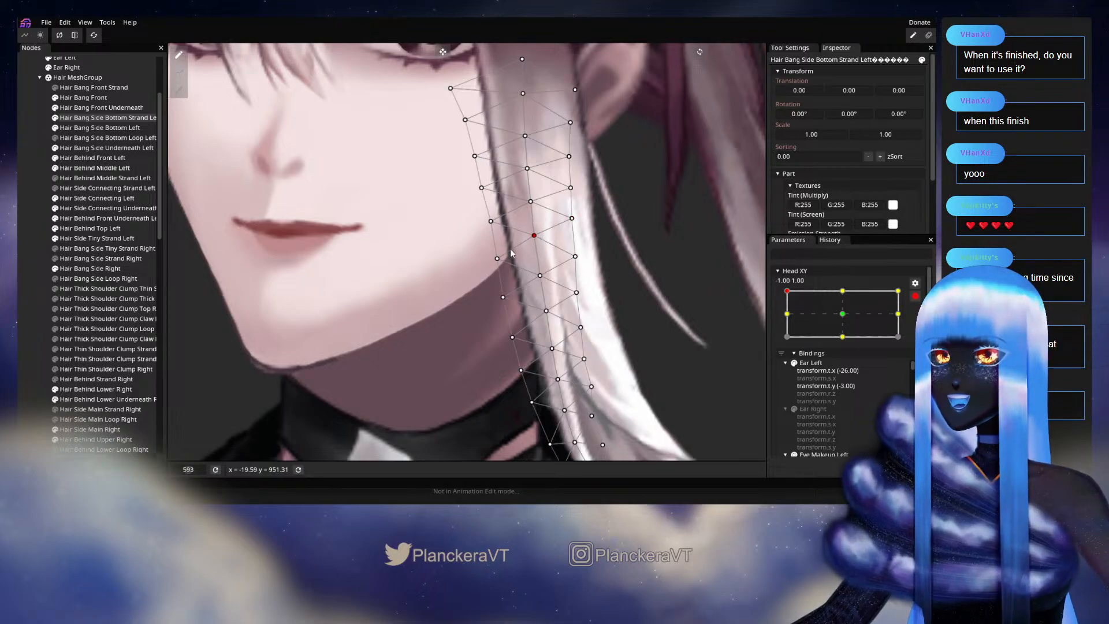
drag(496, 258, 530, 324)
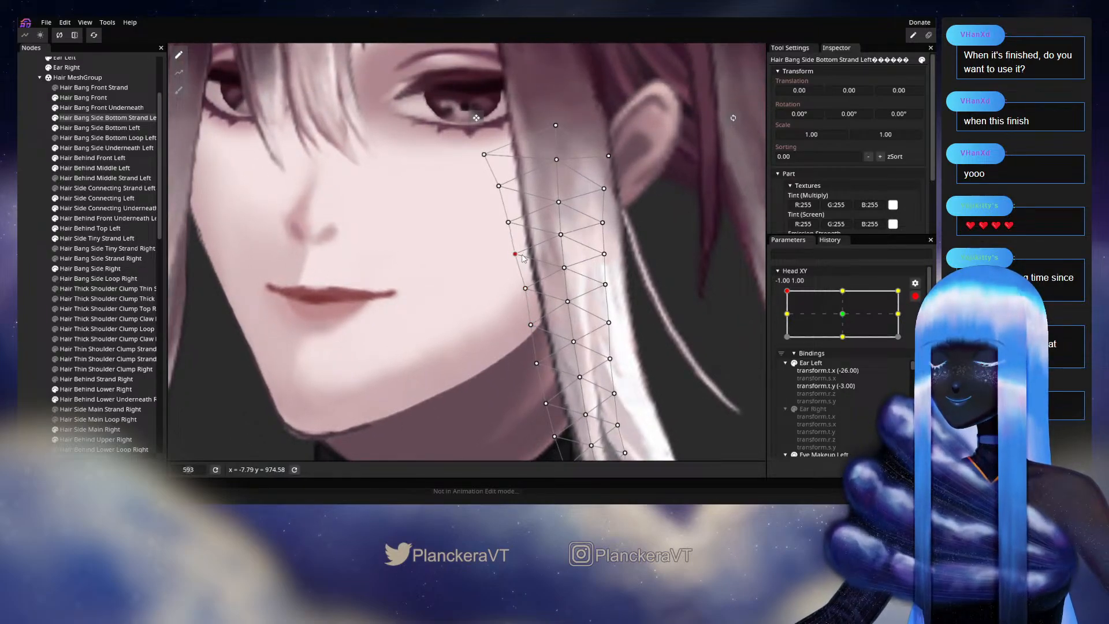
drag(522, 258, 525, 258)
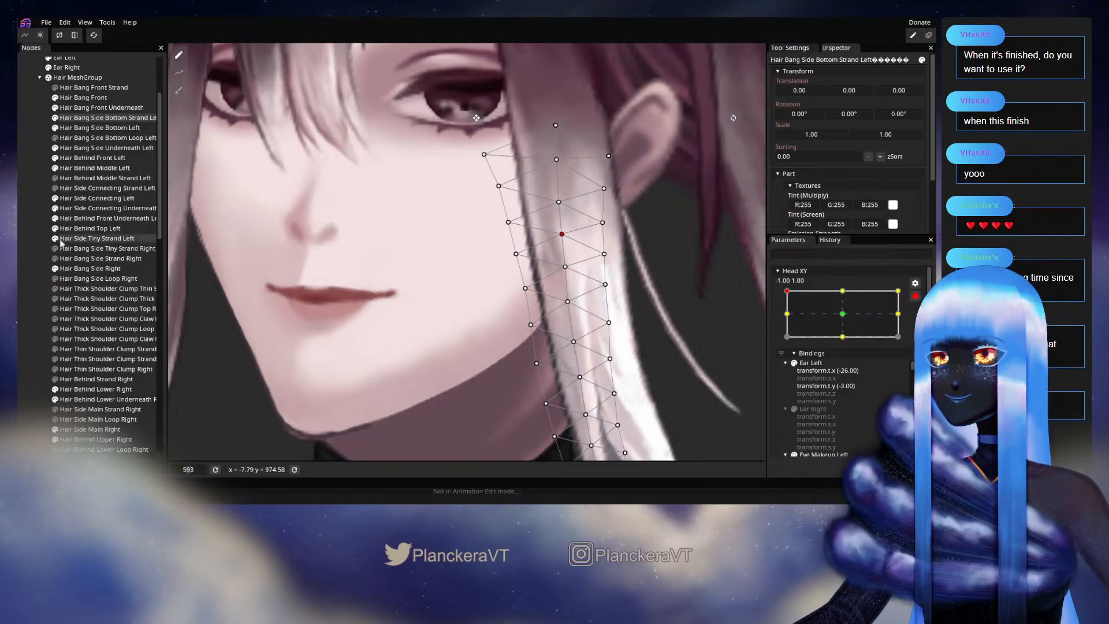
Shift the Hair Bang Side Bottom Left mesh's face-side vertices between nose and jaw slightly toward the ear, and deselect the mesh.
click(105, 129)
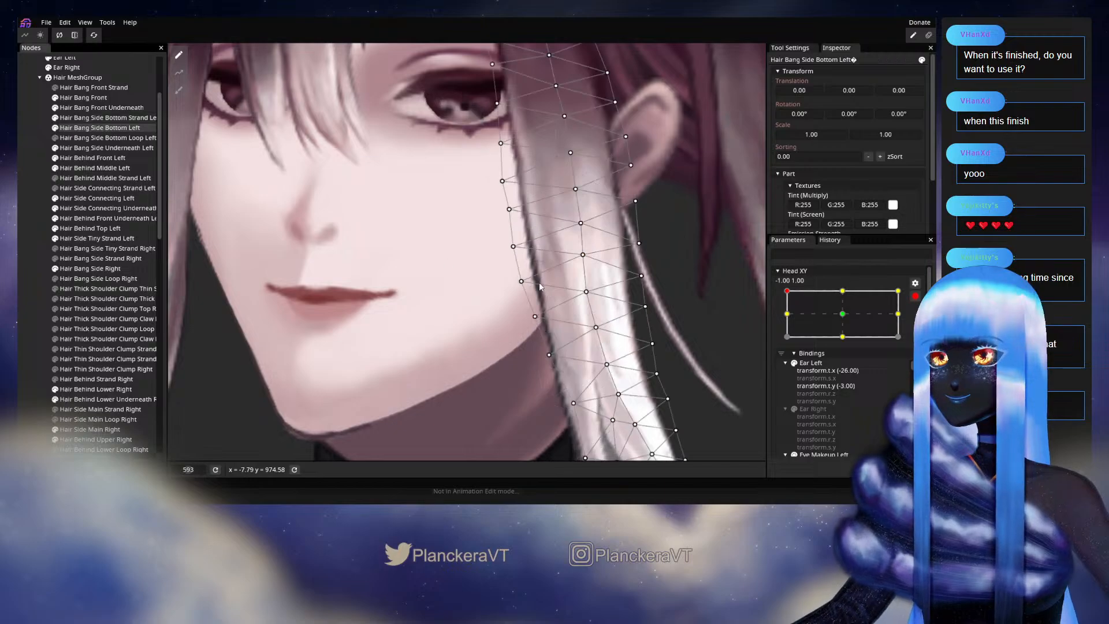
click(514, 248)
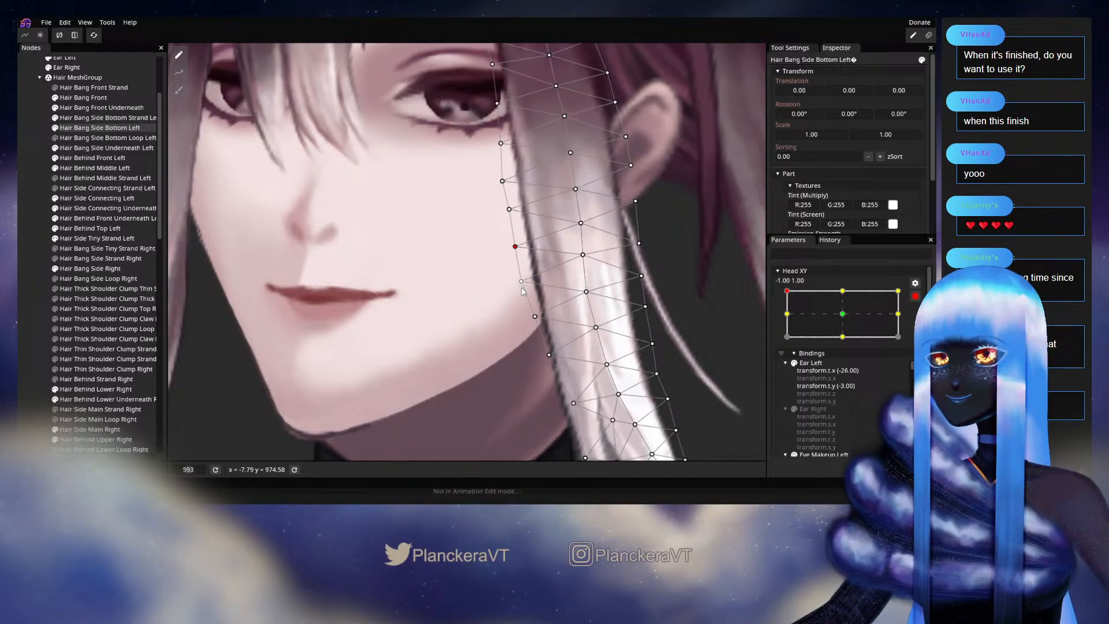
drag(525, 283, 527, 283)
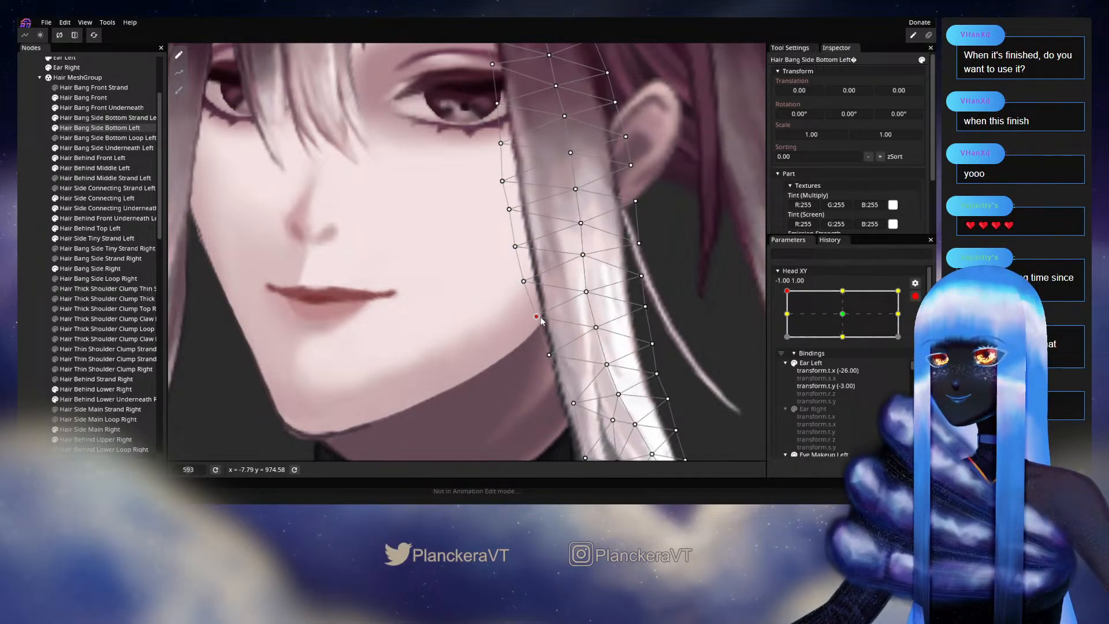
click(27, 254)
scroll(559, 315, down, 5)
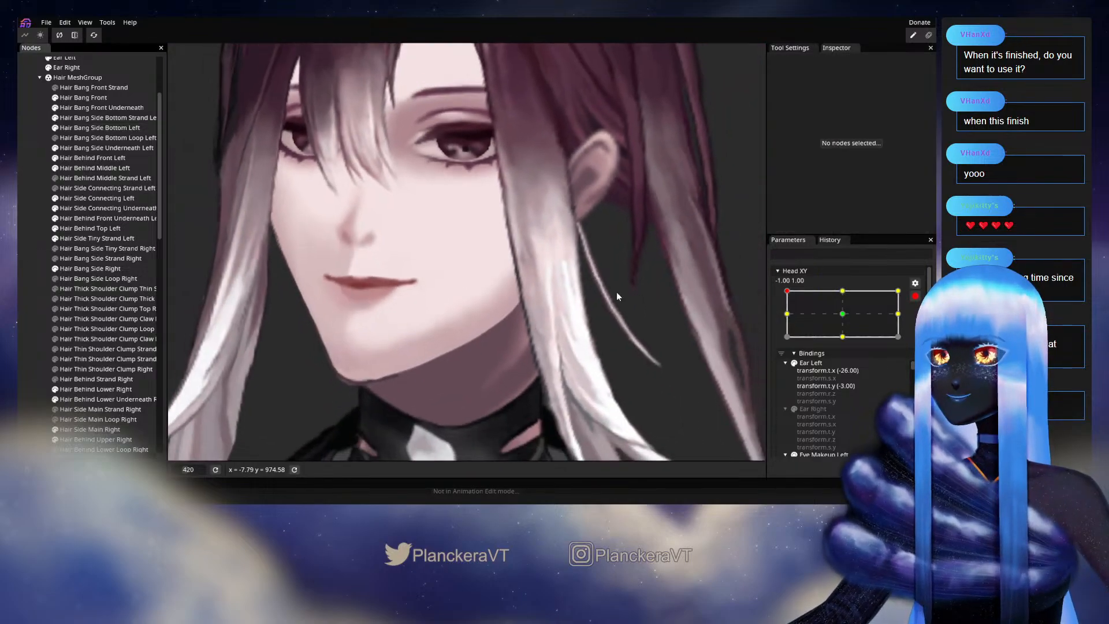
scroll(623, 297, down, 3)
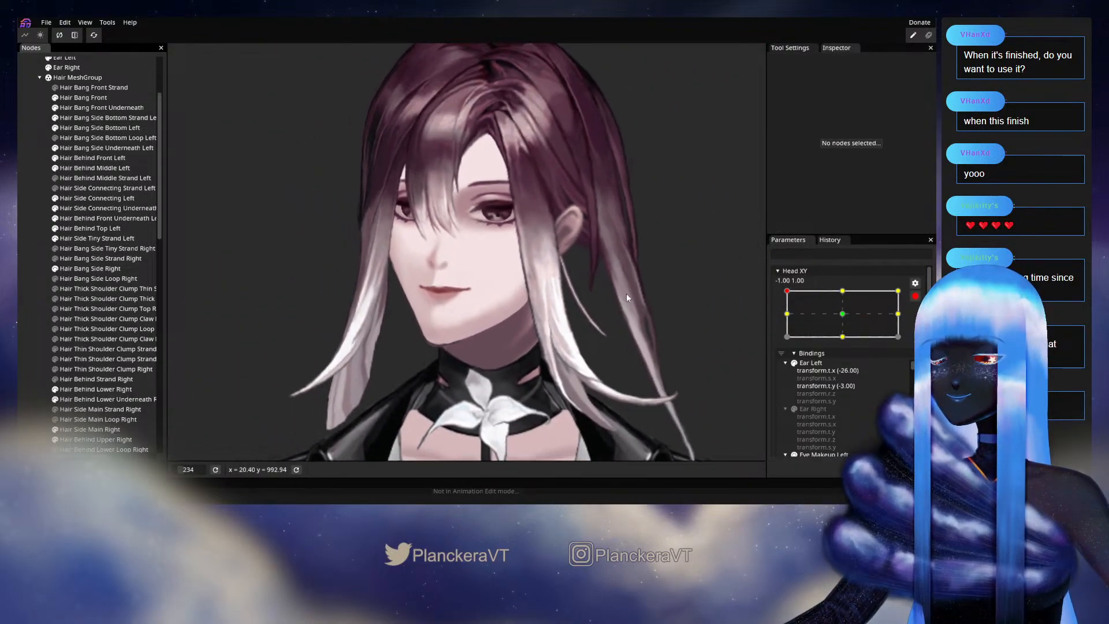
Disarm Head XY, check the side bang around the -1.00 1.00 head turn, save the project, and rearm the parameter.
click(915, 297)
drag(756, 328, 726, 293)
mouse_move(787, 319)
mouse_down()
mouse_move(786, 347)
mouse_move(787, 319)
mouse_up()
key(ctrl+s)
click(922, 324)
scroll(440, 263, up, 5)
drag(434, 260, 456, 305)
scroll(455, 305, up, 1)
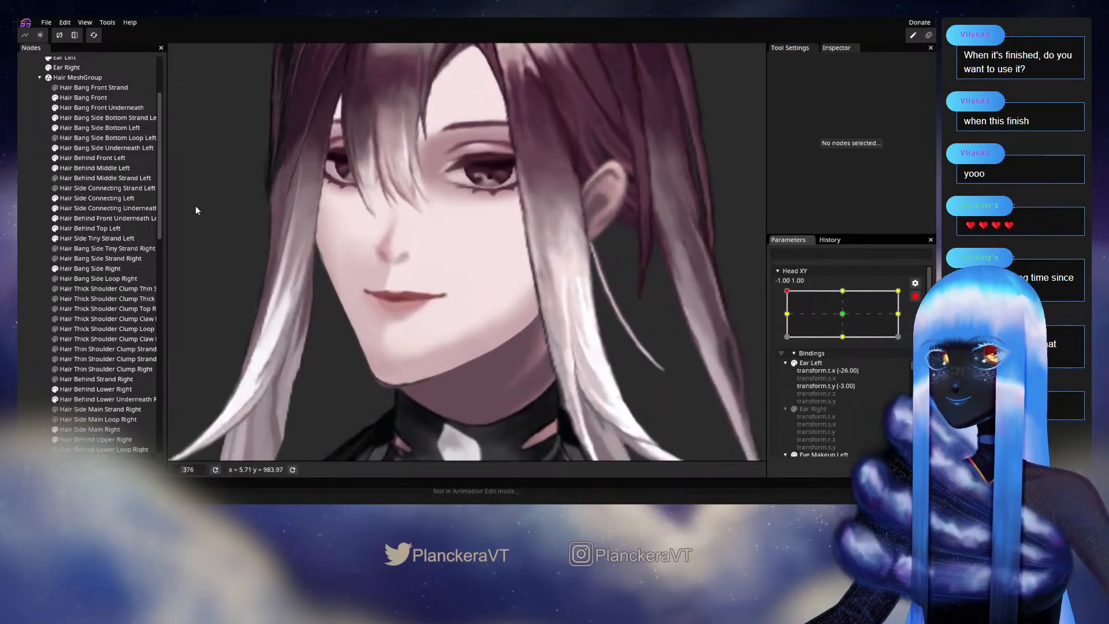
click(95, 126)
drag(301, 231, 289, 197)
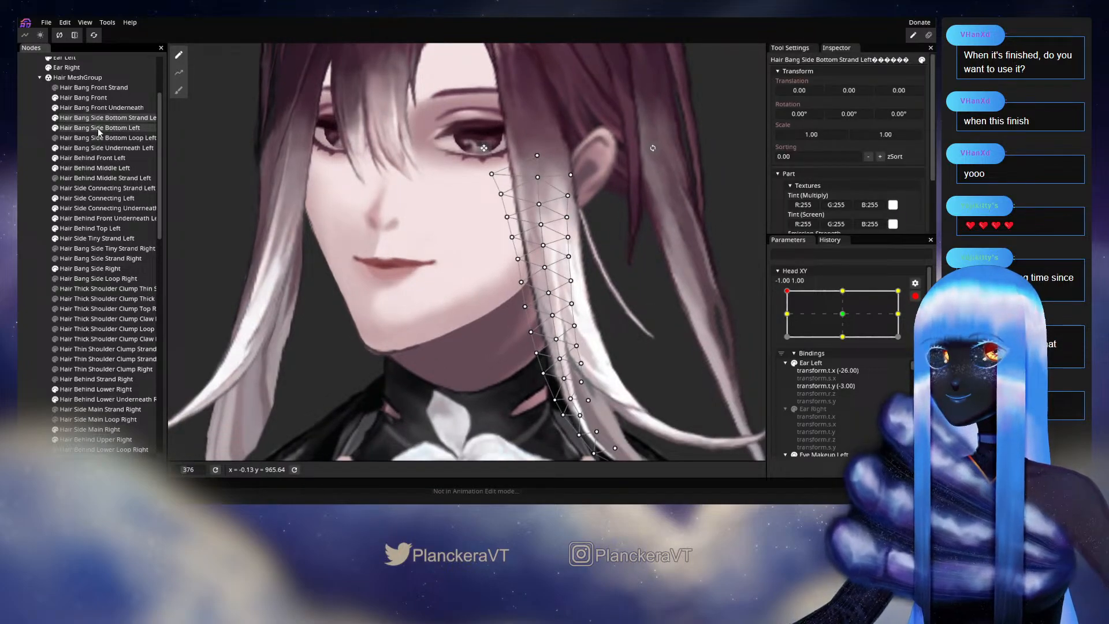
scroll(193, 136, up, 1)
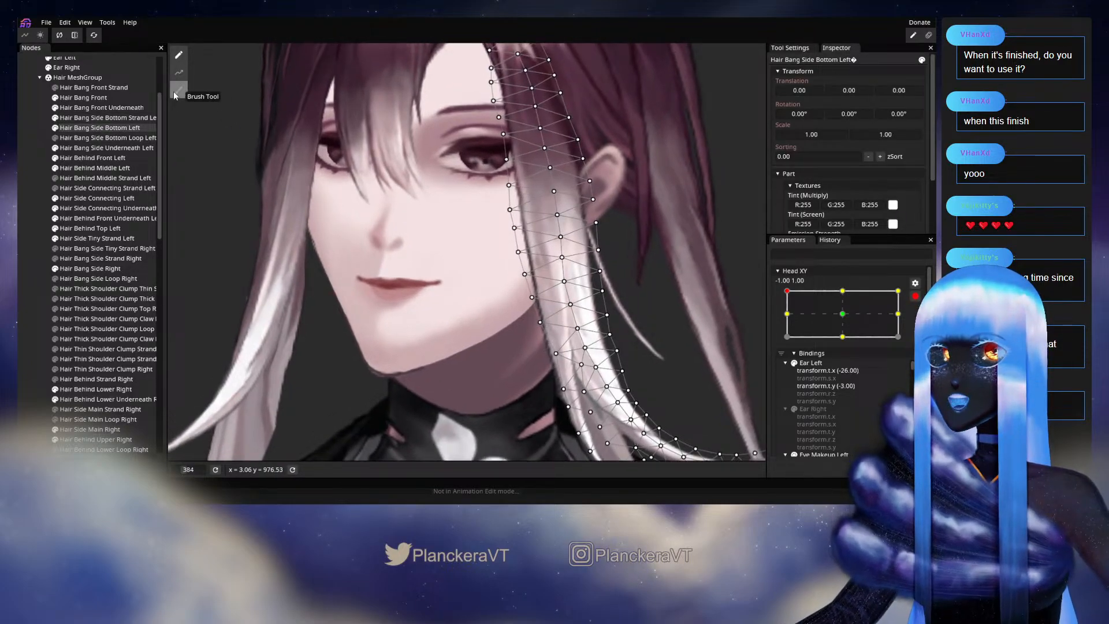
click(179, 90)
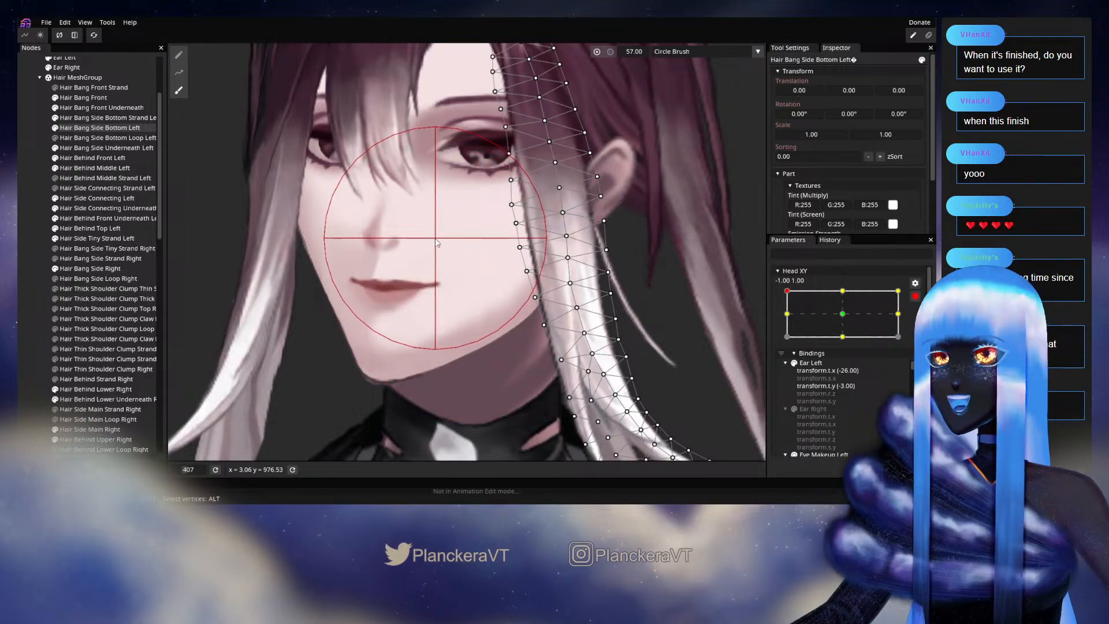
drag(435, 231, 439, 332)
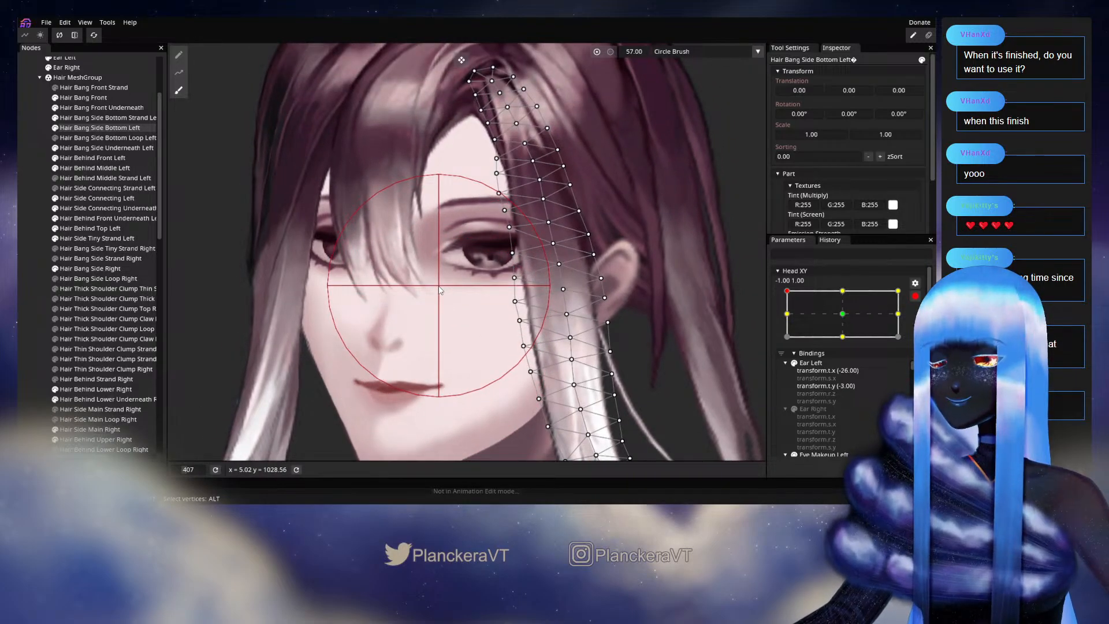
click(32, 266)
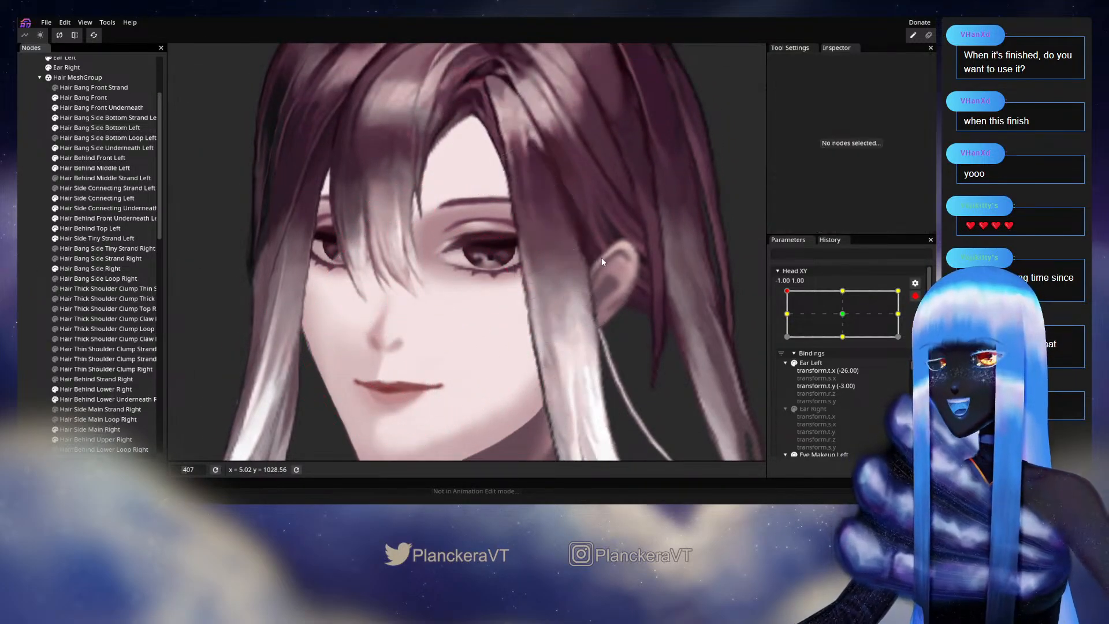
Disarm Head XY, inspect the side bang around the -1.00 1.00 head turn, and rearm the parameter.
scroll(601, 260, down, 1)
scroll(601, 271, down, 1)
scroll(624, 253, down, 1)
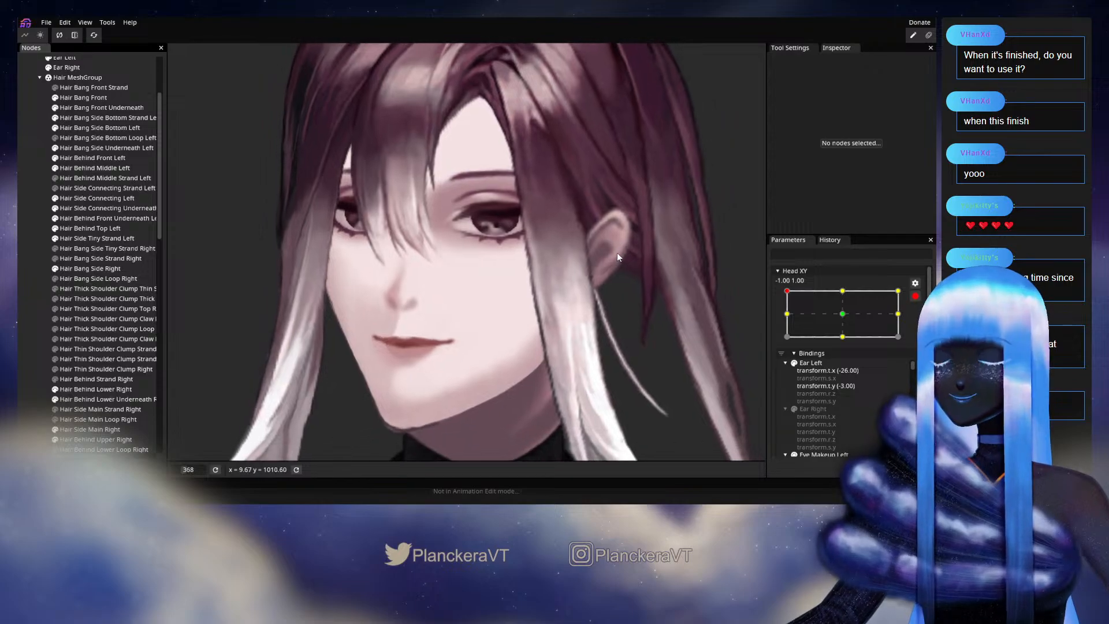
scroll(618, 251, down, 3)
drag(616, 250, 618, 265)
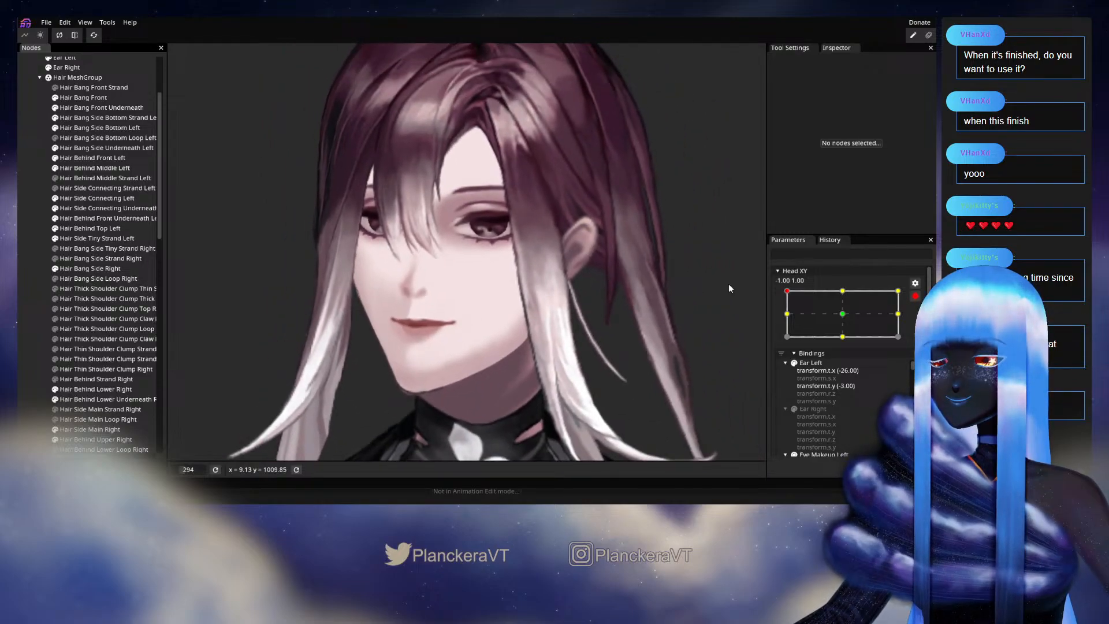
click(915, 295)
drag(788, 318, 762, 313)
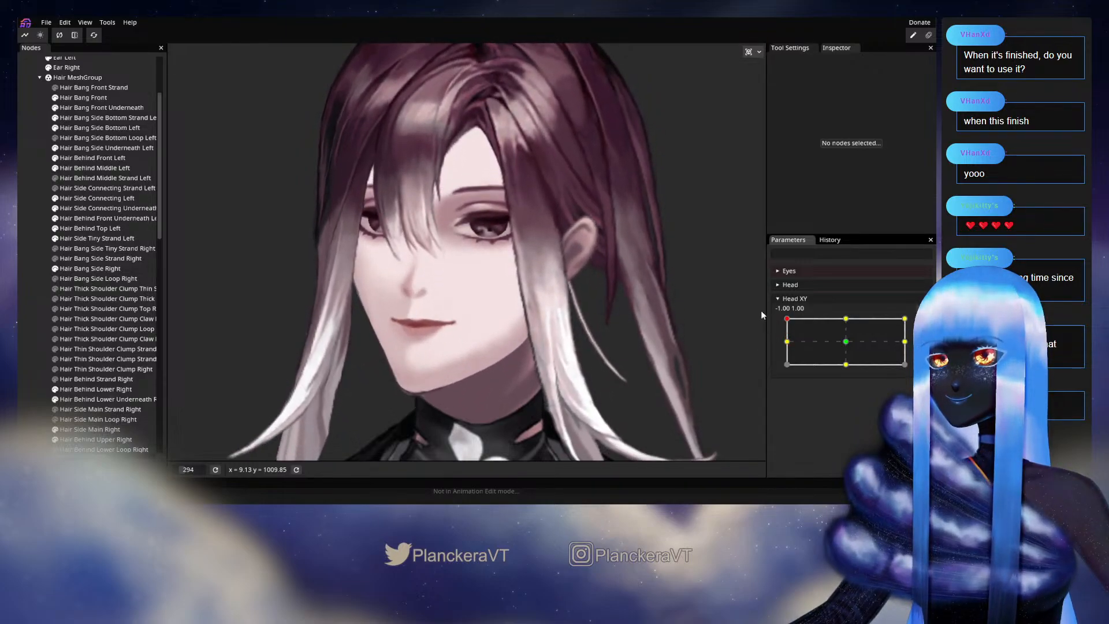
drag(614, 337, 612, 287)
scroll(670, 317, up, 3)
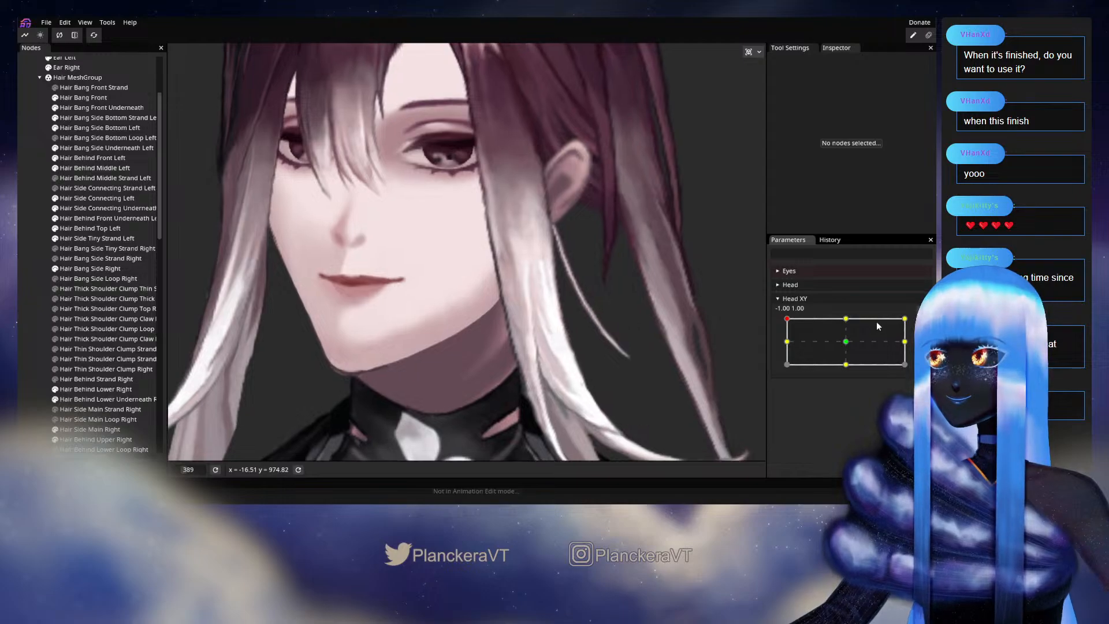
scroll(489, 310, up, 3)
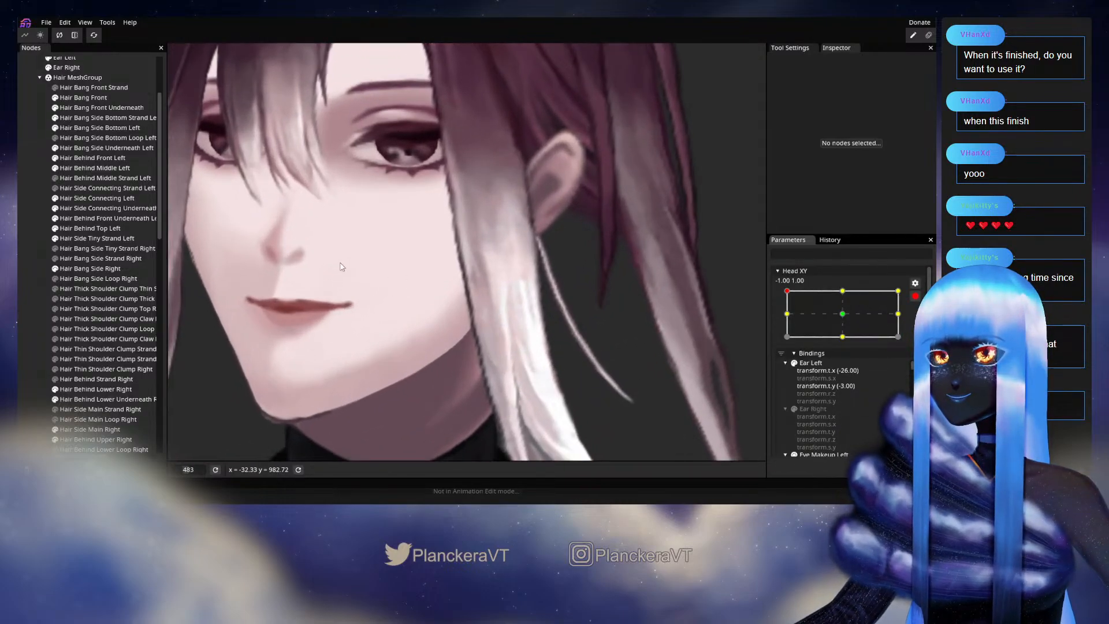
Nudge the Hair Bang Side Bottom Strand Left mesh's middle vertices at nose height and its face-side vertex below the eye.
click(92, 118)
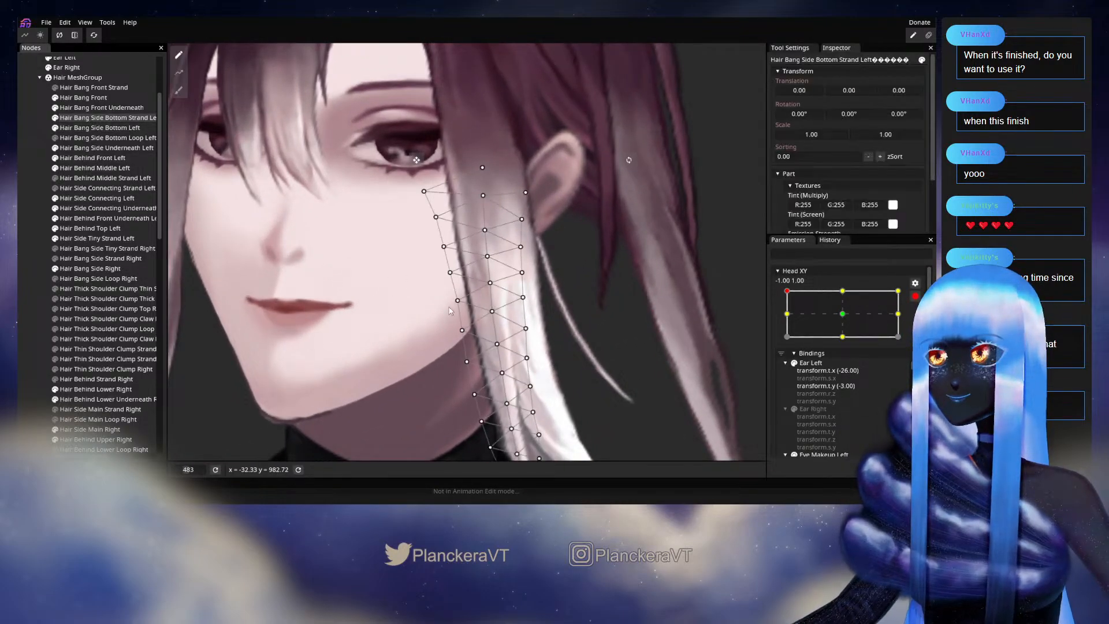
scroll(502, 297, up, 2)
click(489, 258)
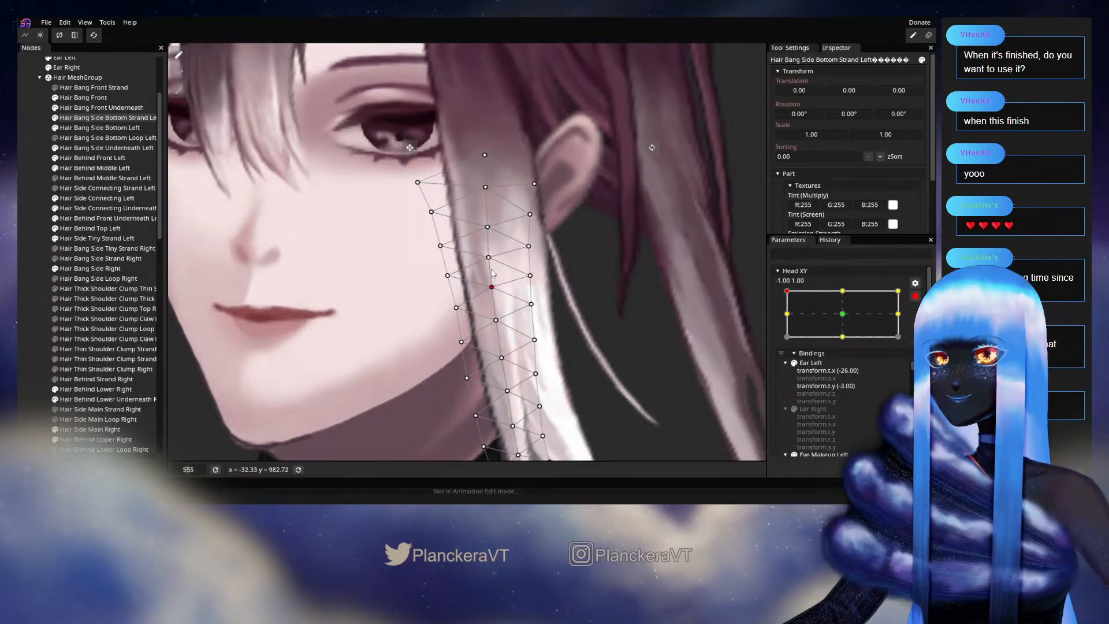
click(431, 212)
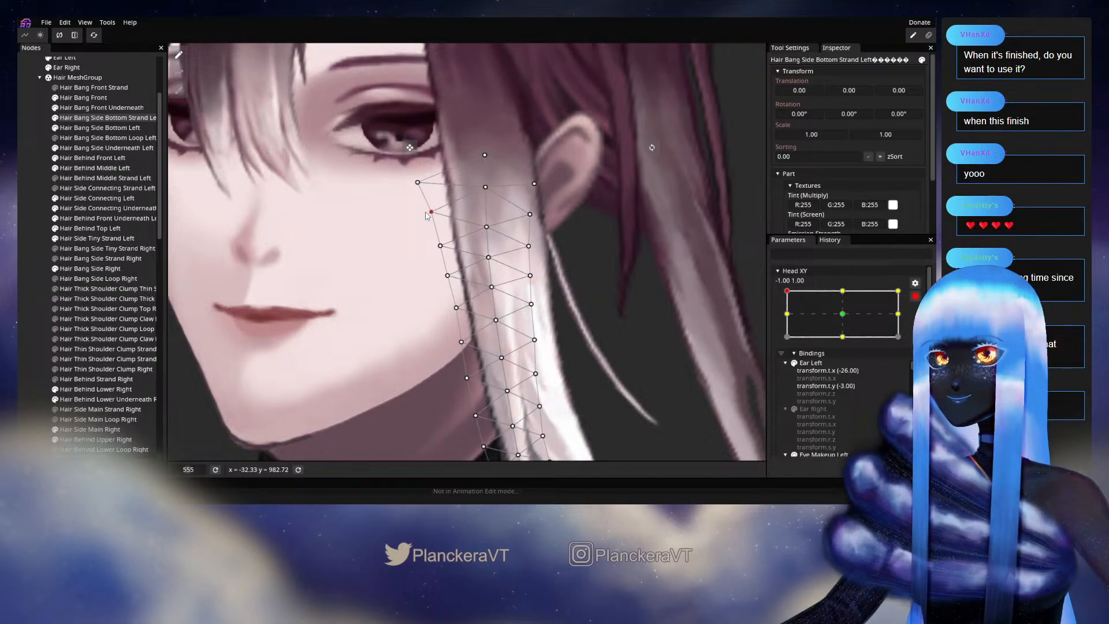
drag(428, 213, 464, 271)
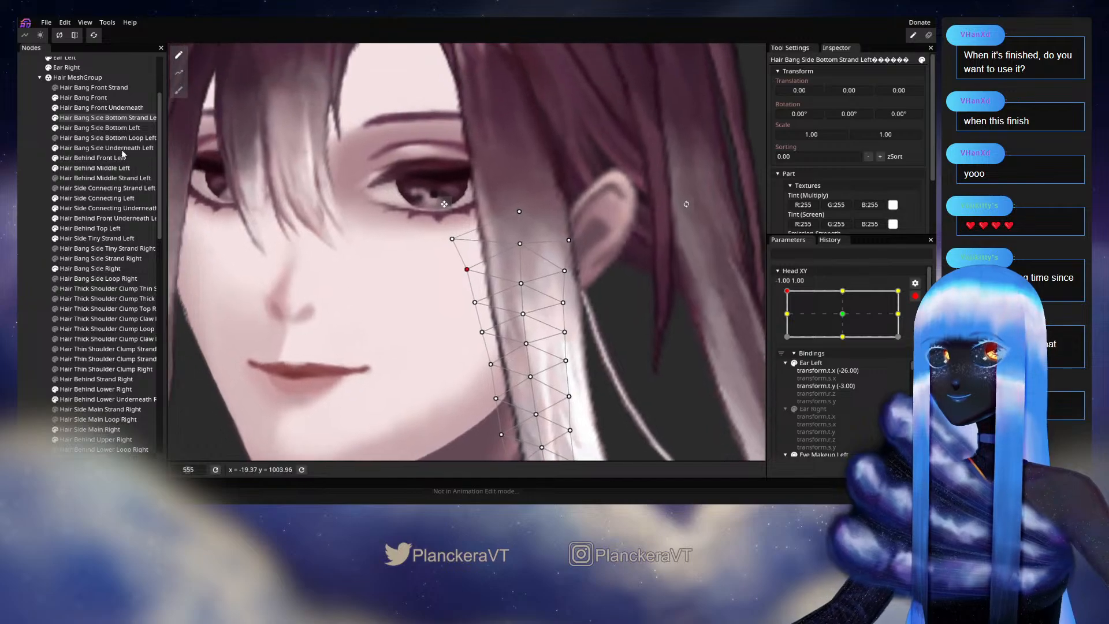
Shift the Hair Bang Side Bottom Left mesh's face-side vertices beside and below the eye slightly toward the face, and deselect the mesh.
click(111, 130)
scroll(460, 266, up, 1)
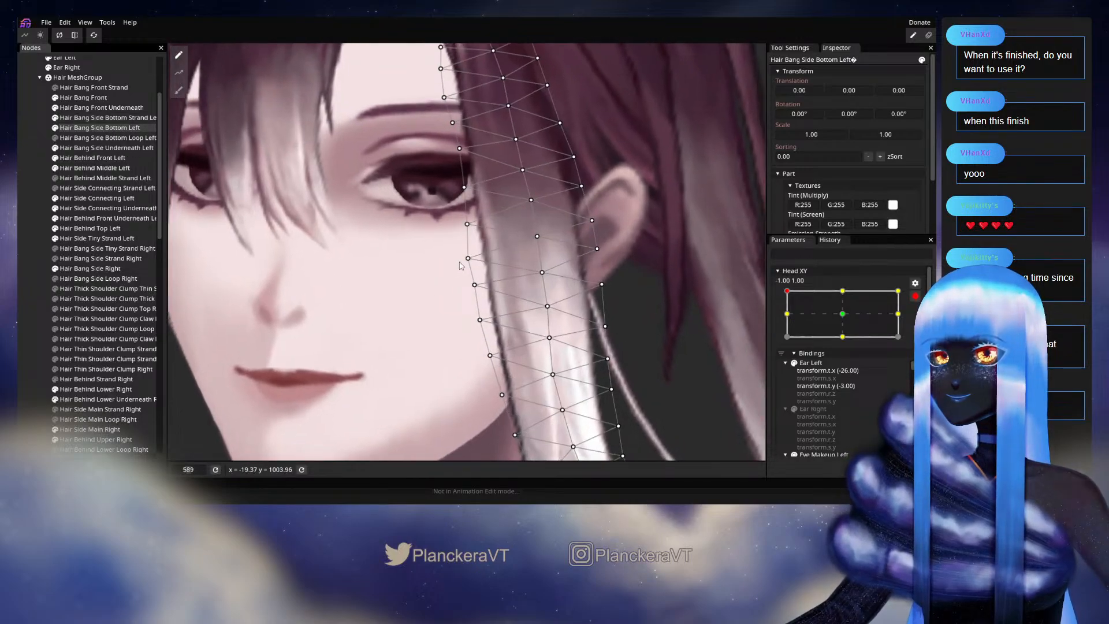
click(463, 260)
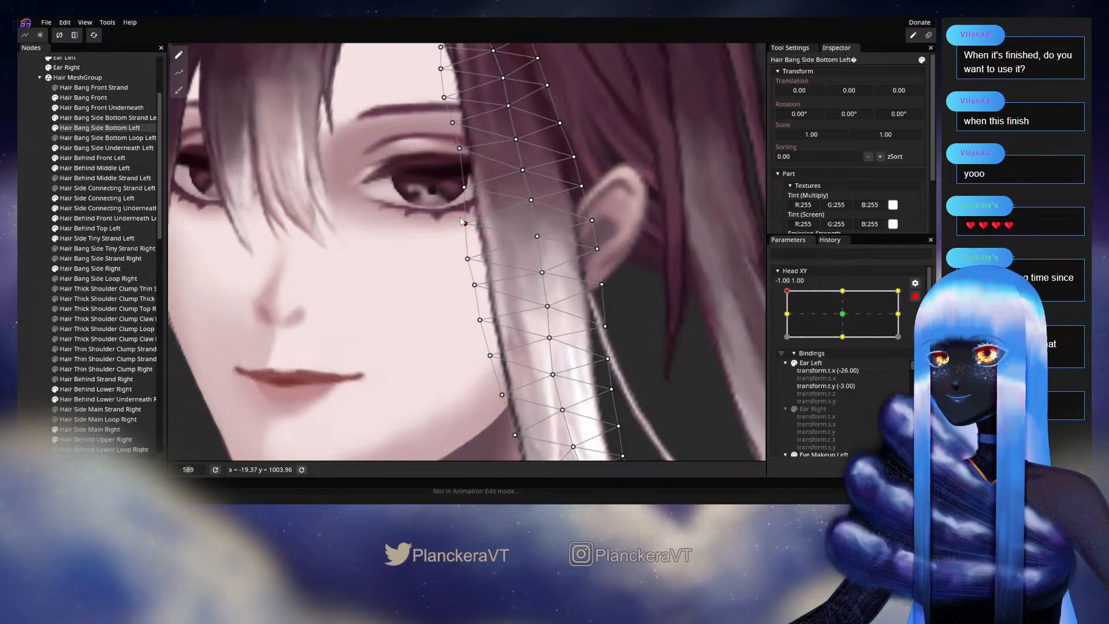
click(465, 190)
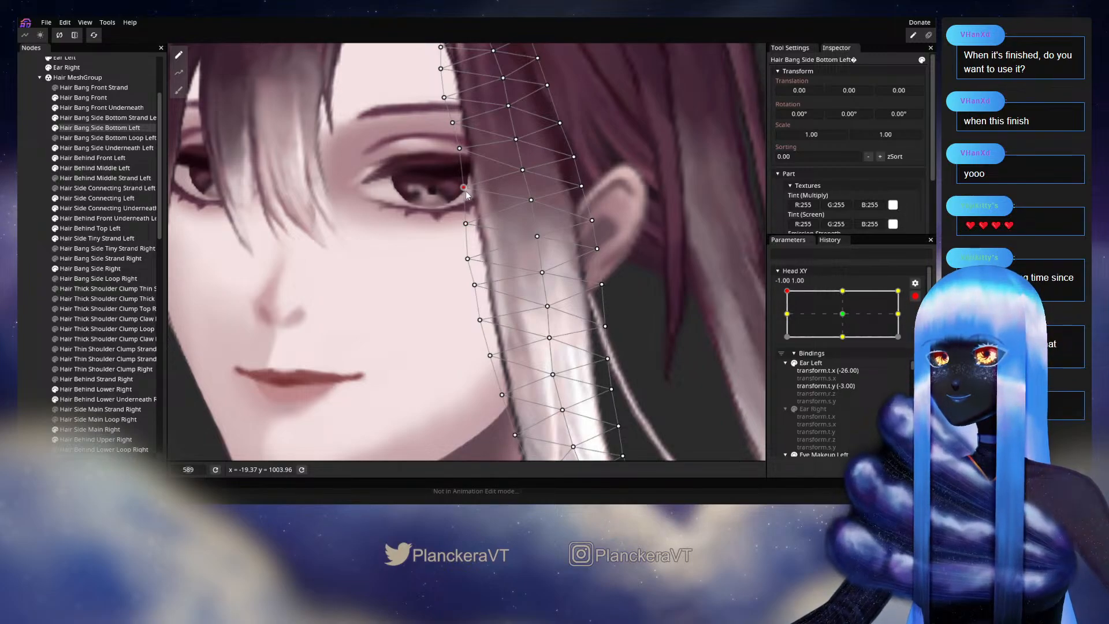
click(47, 277)
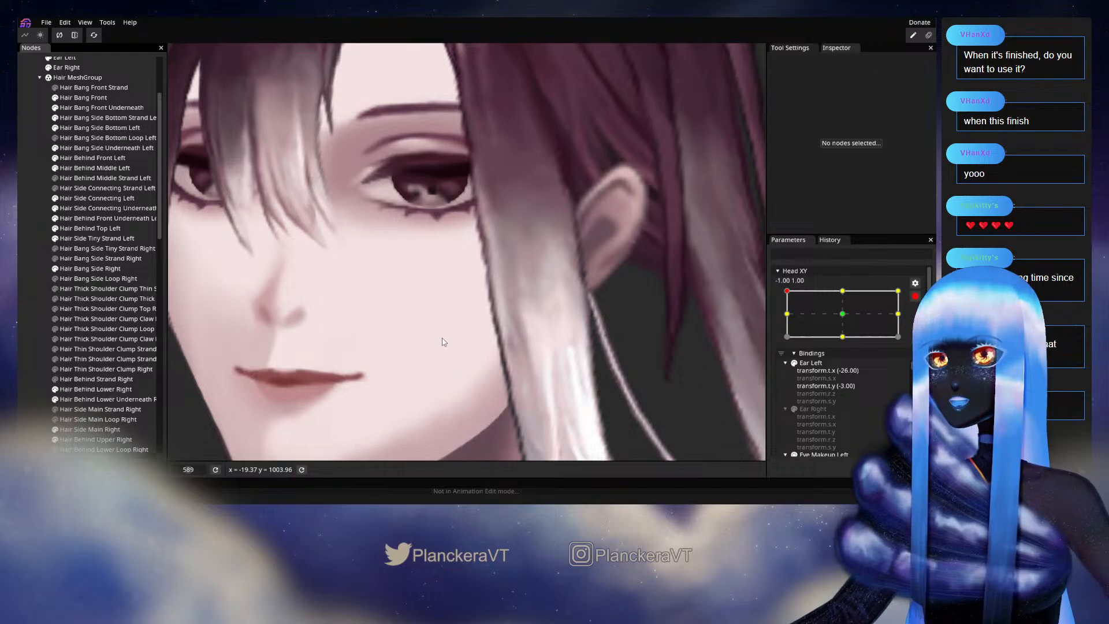
drag(443, 340, 444, 303)
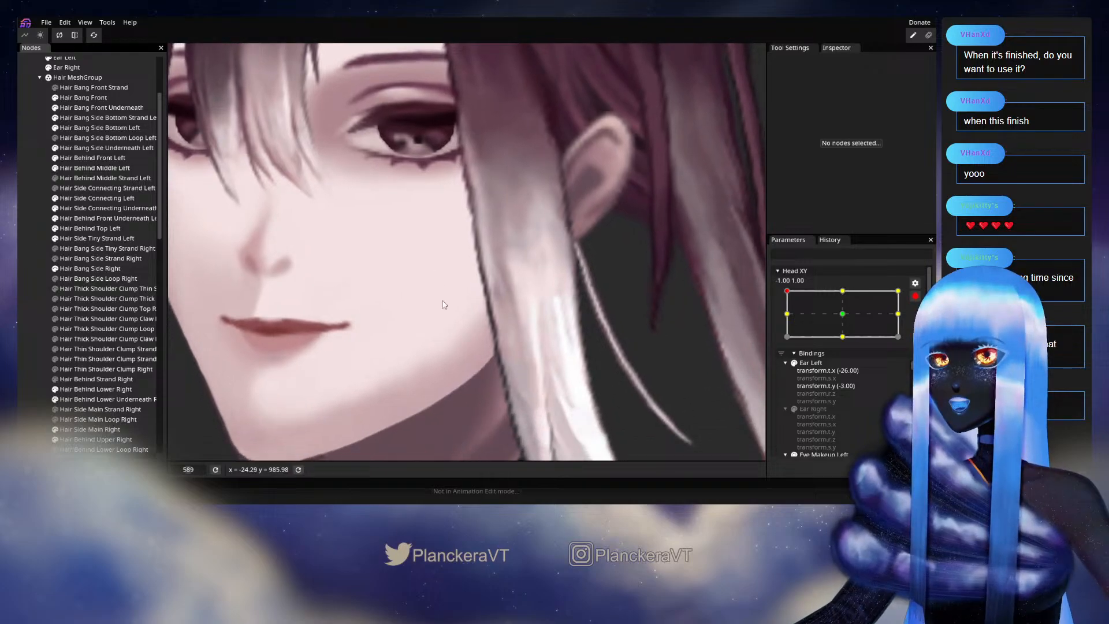
Nudge the Hair Bang Side Bottom Left mesh's face-side vertices and middle vertex at nose height slightly toward the face, and deselect the mesh.
click(99, 118)
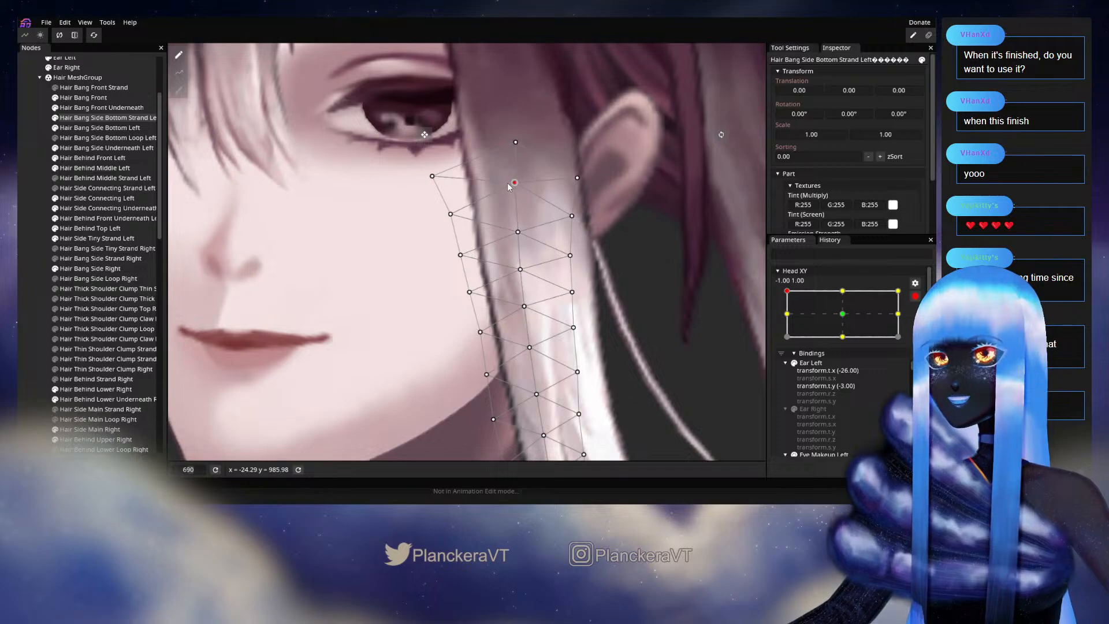
click(100, 128)
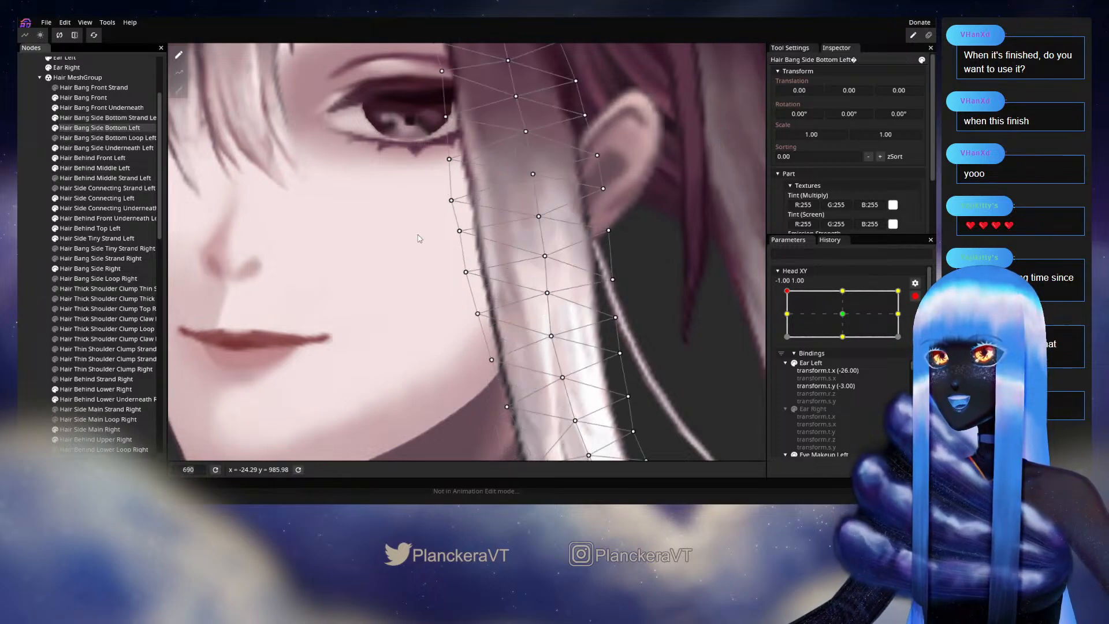
click(450, 202)
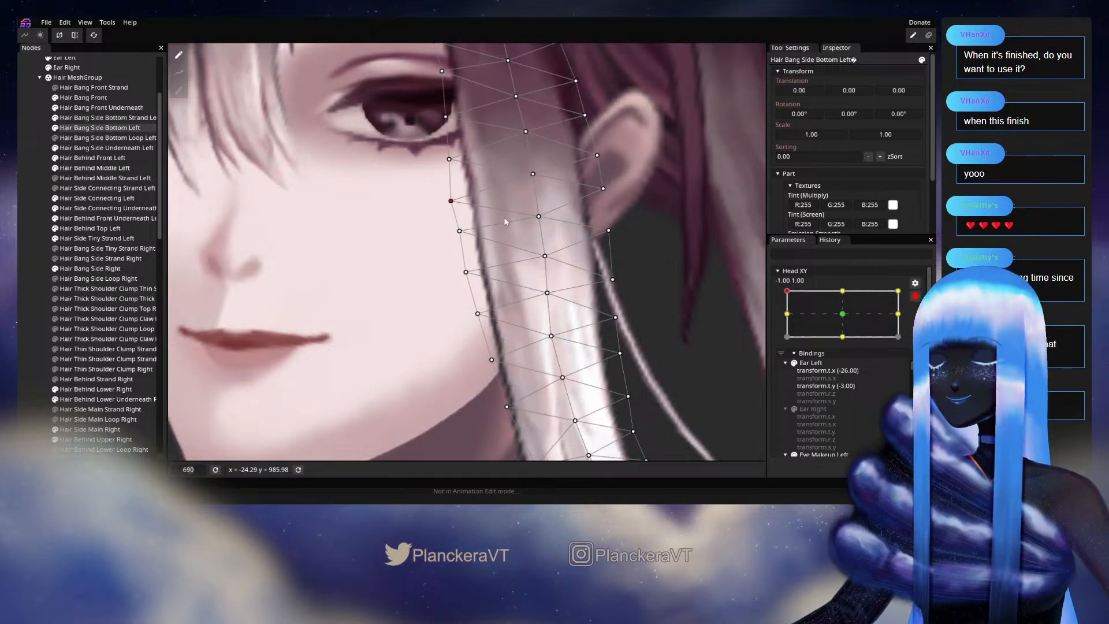
drag(536, 221, 538, 220)
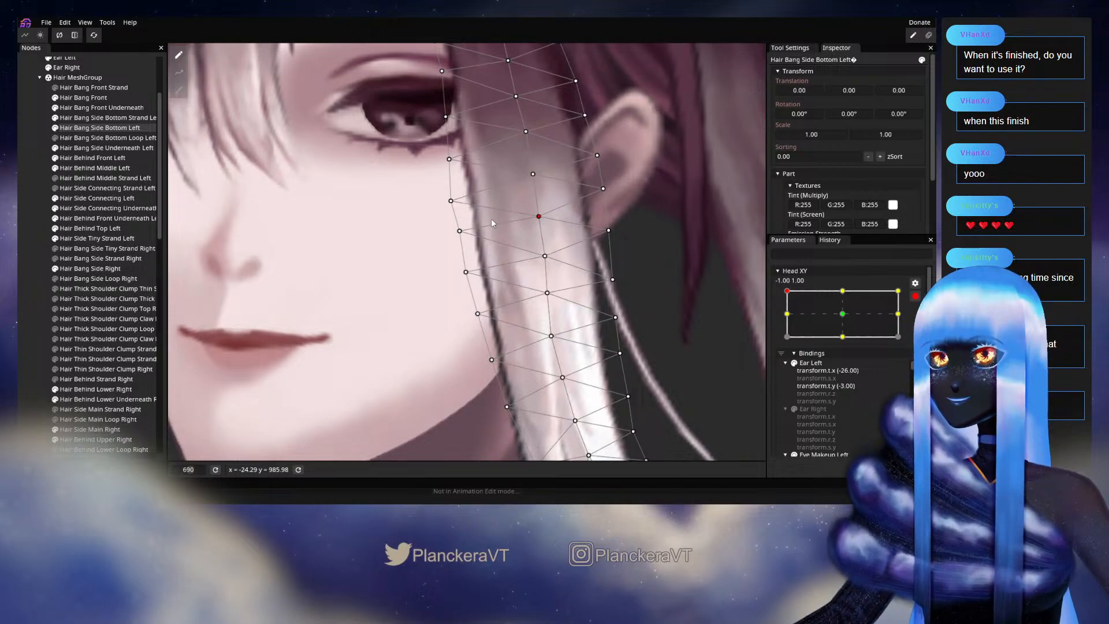
drag(460, 233, 447, 207)
click(449, 202)
click(537, 217)
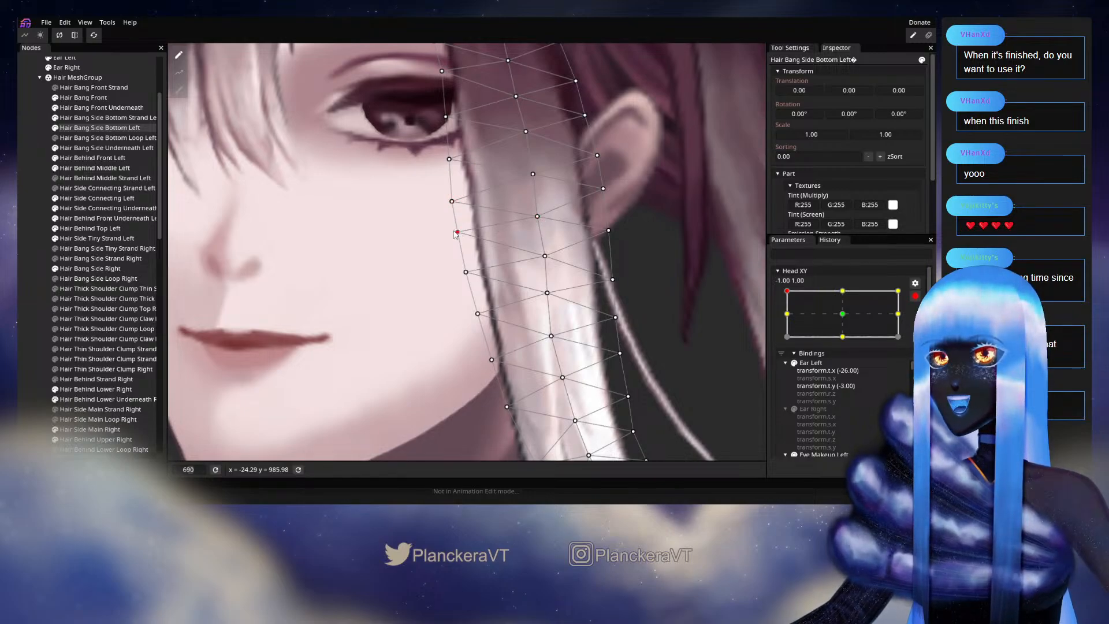
drag(455, 232, 453, 232)
click(451, 202)
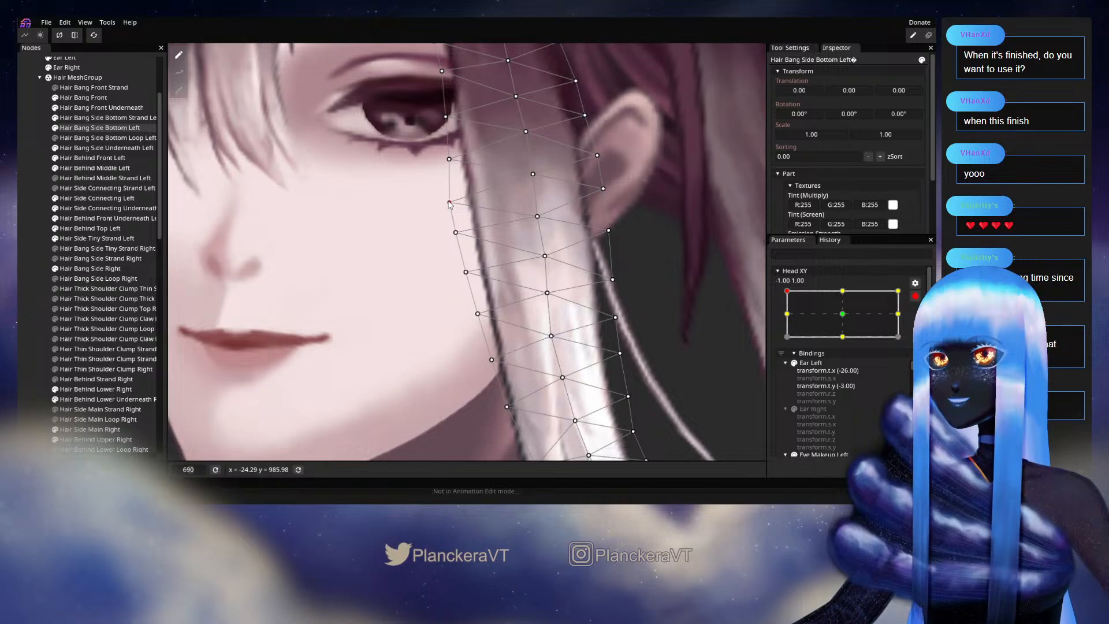
click(21, 225)
Disarm Head XY, check the side bang by moving the head turn around -1.00 1.00, and save the project.
scroll(530, 300, down, 3)
scroll(531, 297, down, 5)
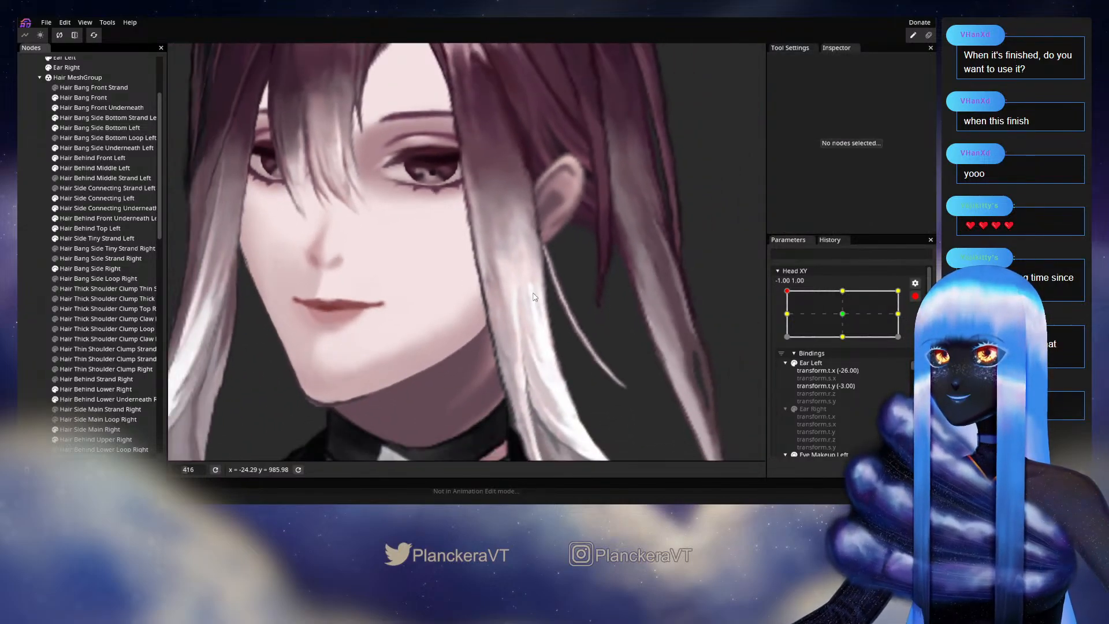
scroll(555, 293, down, 2)
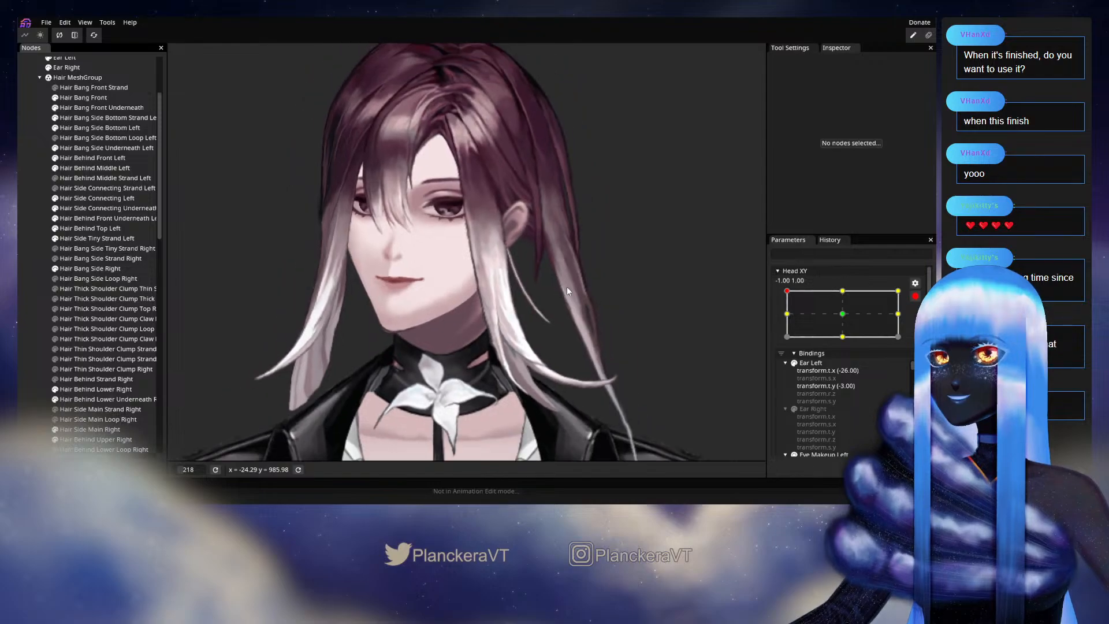
click(915, 296)
mouse_move(789, 321)
mouse_down()
mouse_move(778, 341)
mouse_move(773, 317)
mouse_move(771, 339)
mouse_move(766, 314)
mouse_move(785, 326)
mouse_move(781, 344)
mouse_move(772, 316)
mouse_move(770, 341)
mouse_move(768, 319)
mouse_up()
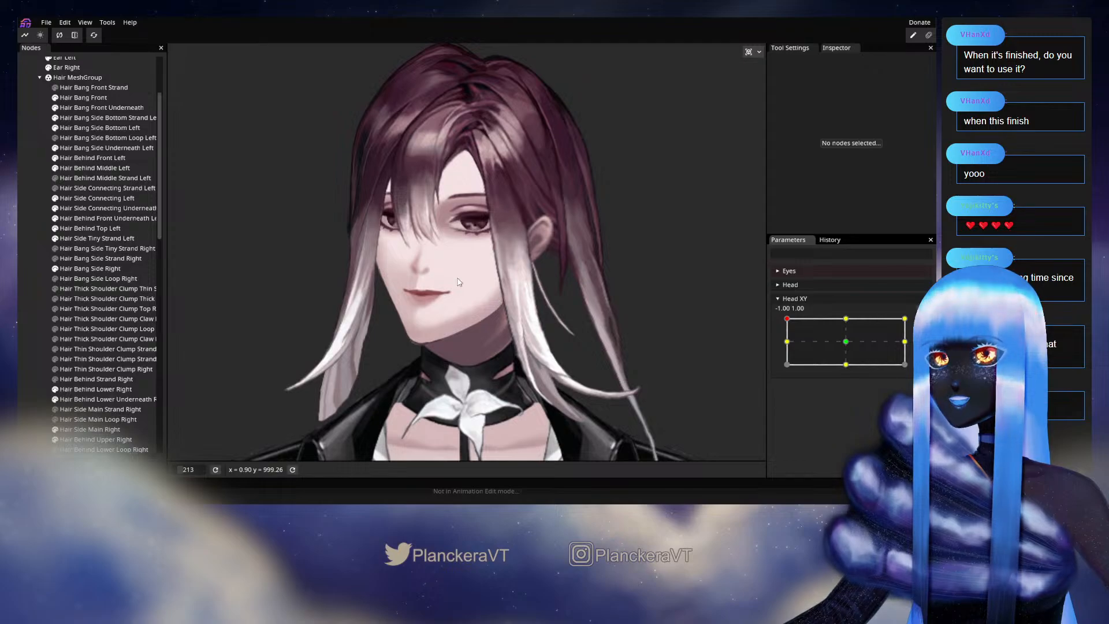
drag(459, 282, 479, 236)
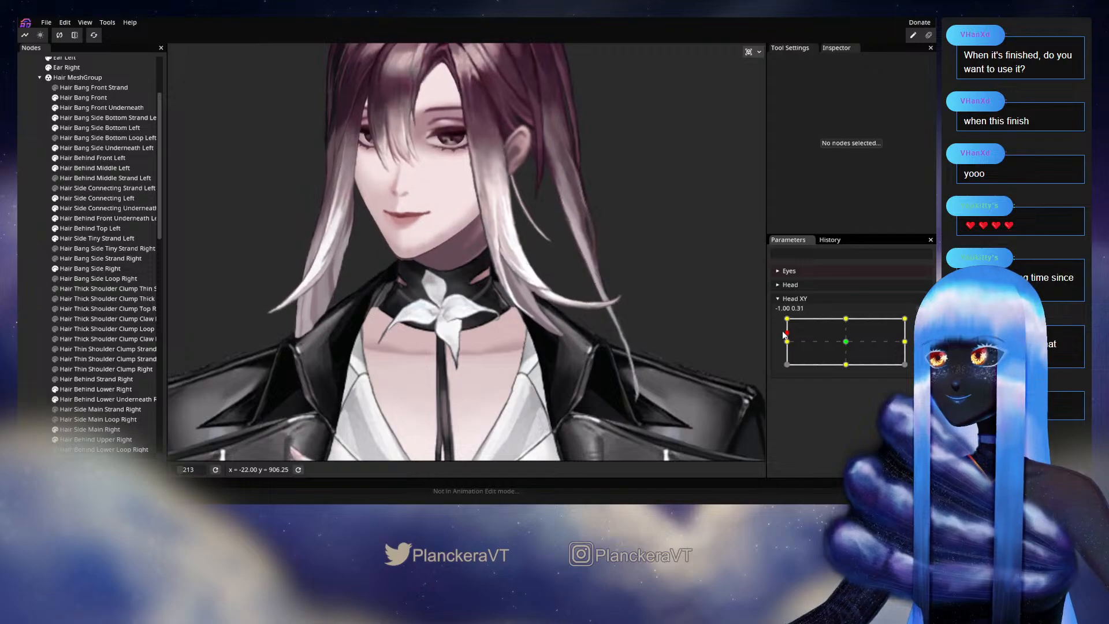
click(47, 25)
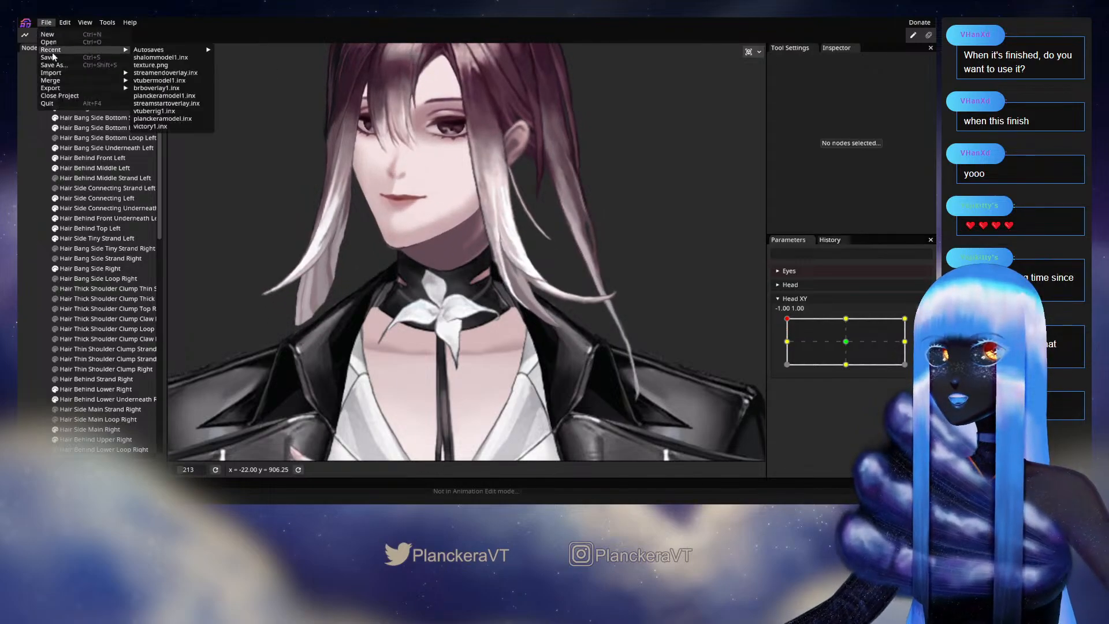
key(ctrl+s)
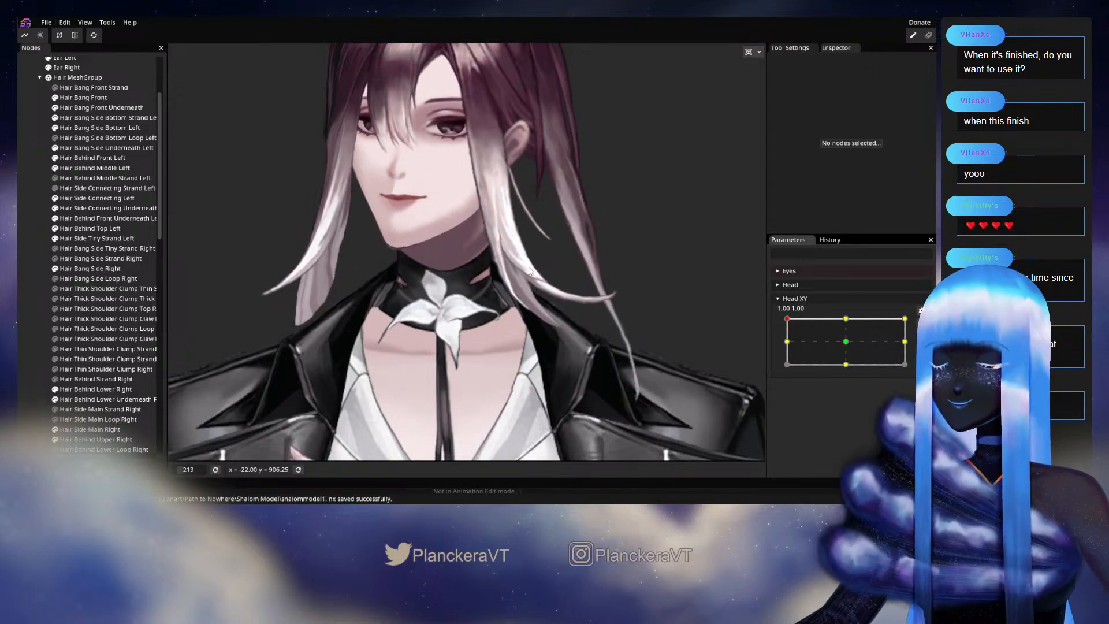